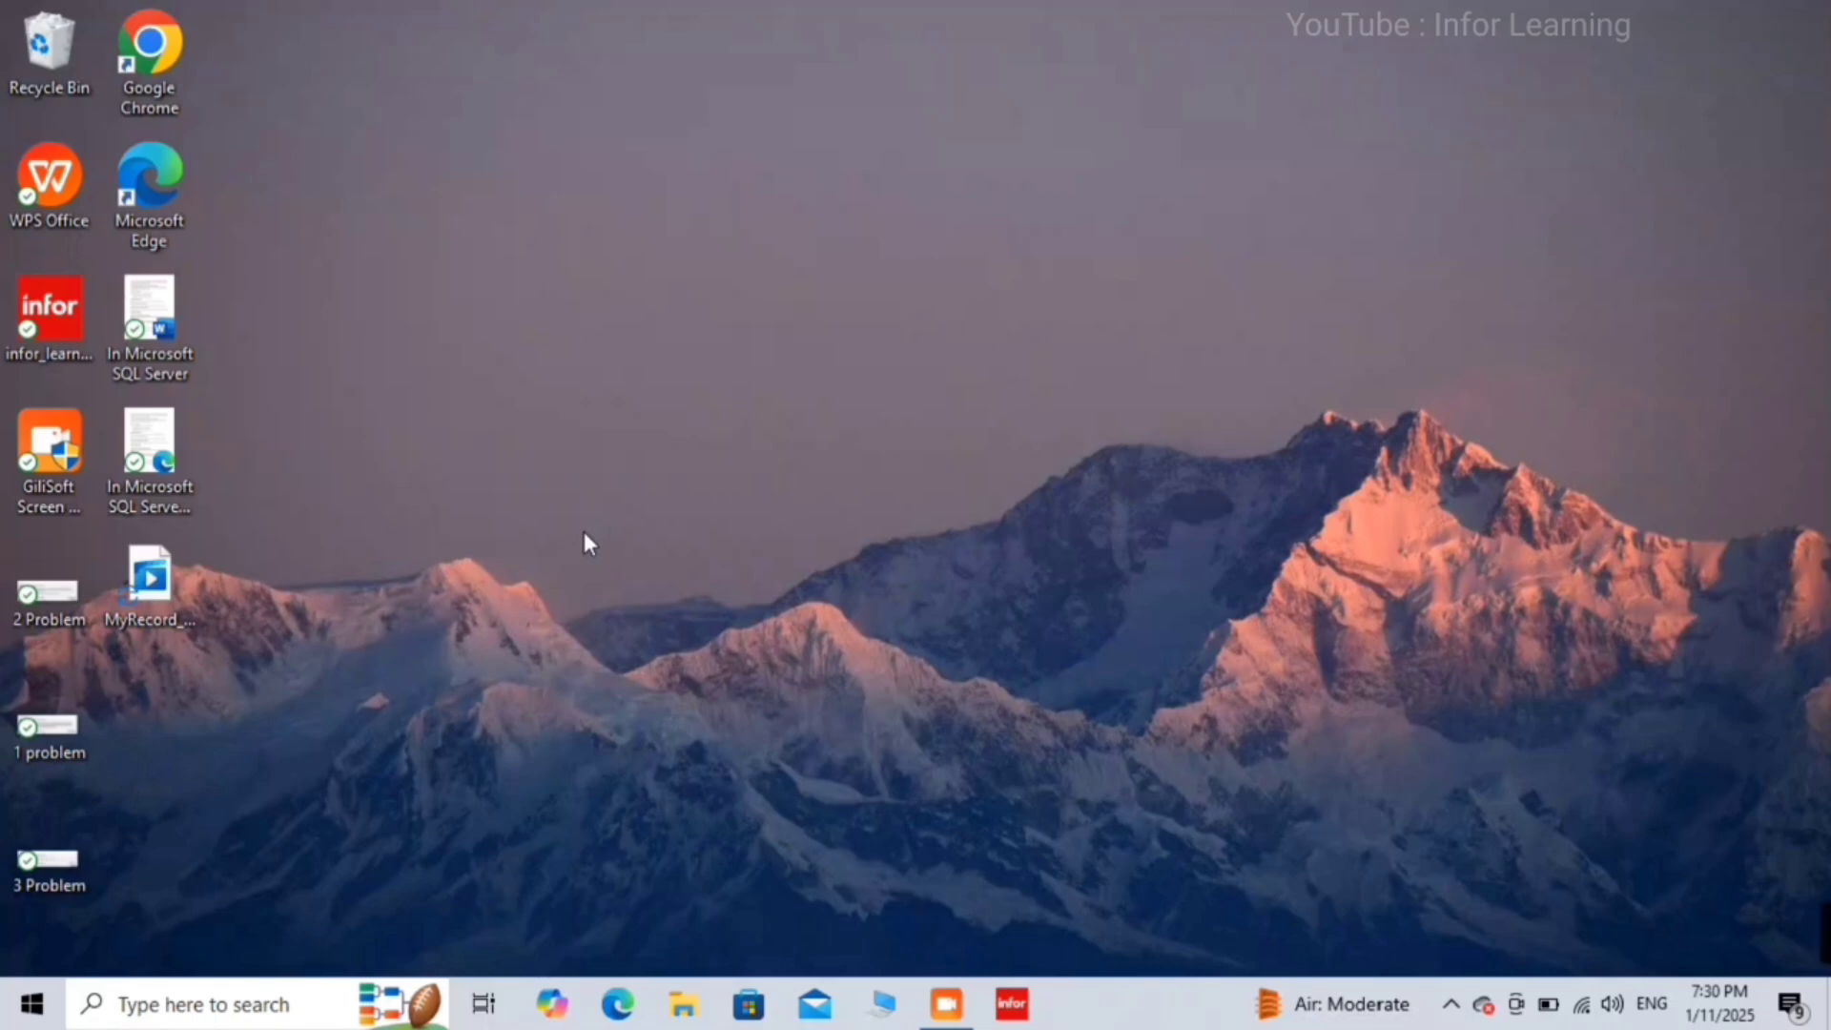
# Step: Open the 2 Problem screenshot in Photos and move on to 1 problem.PNG showing error 26
pyautogui.doubleClick(38, 622)
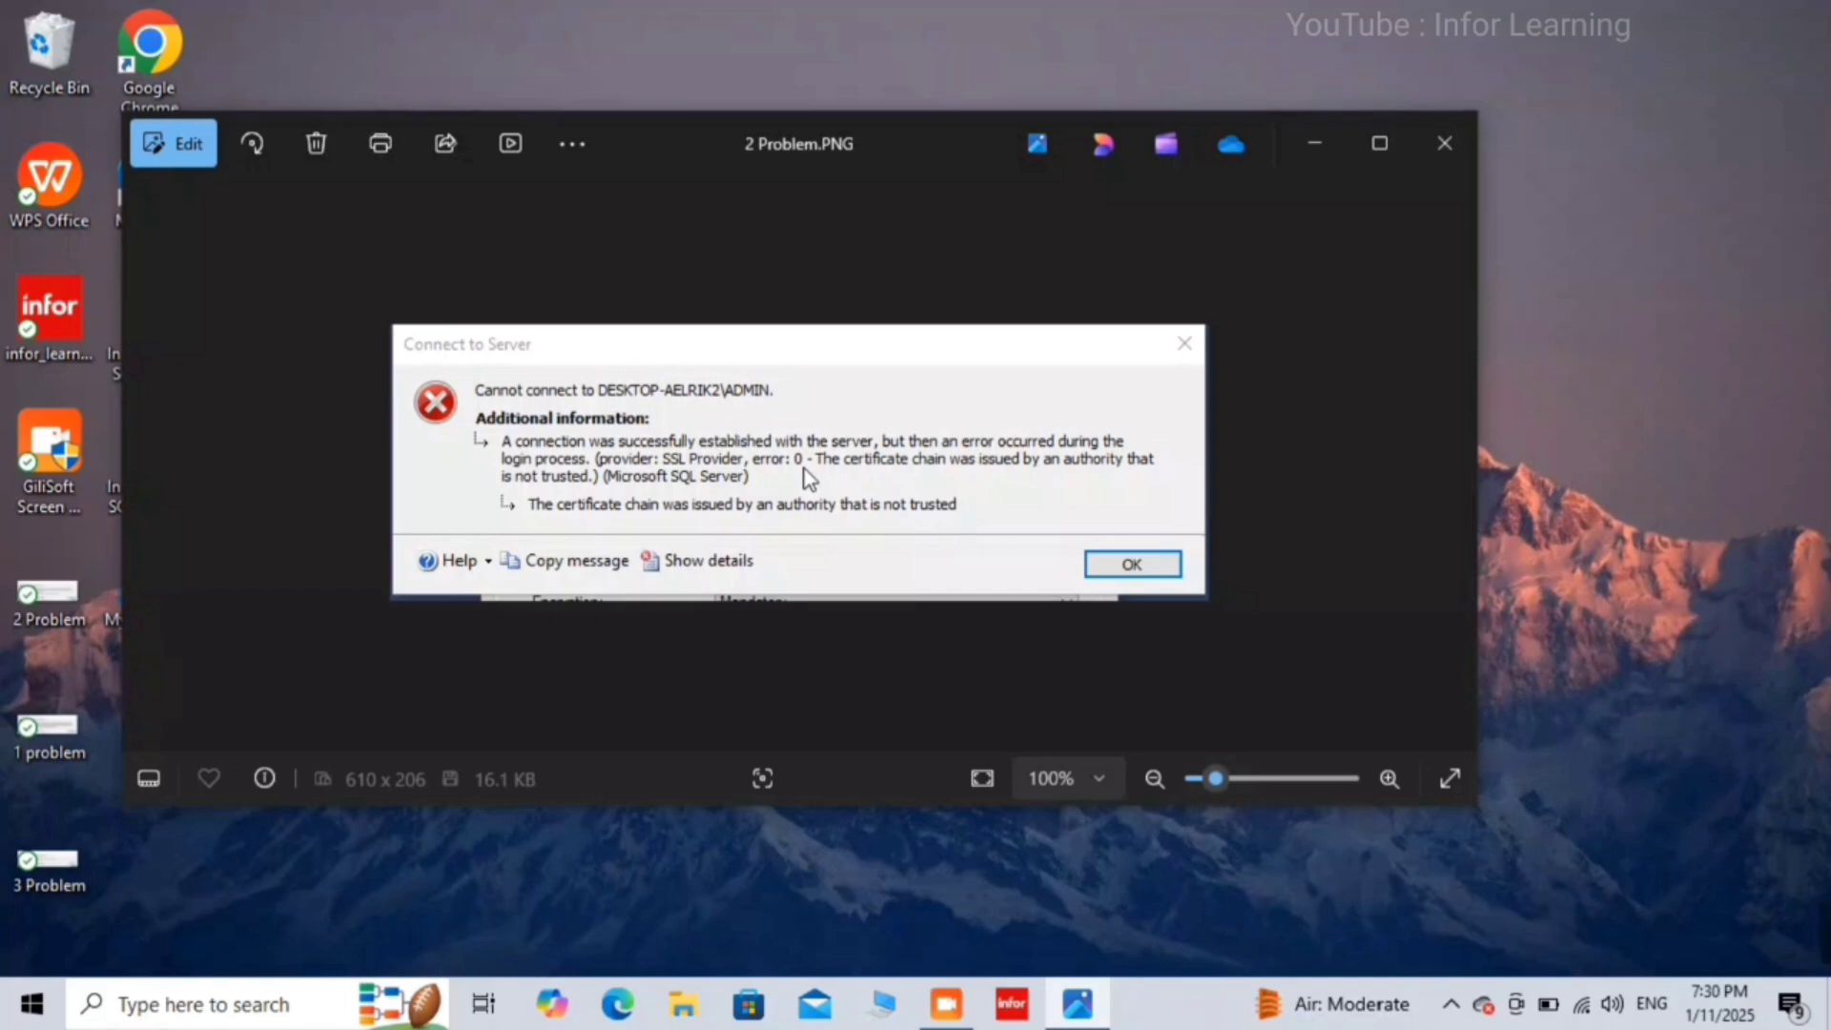
pyautogui.click(1451, 464)
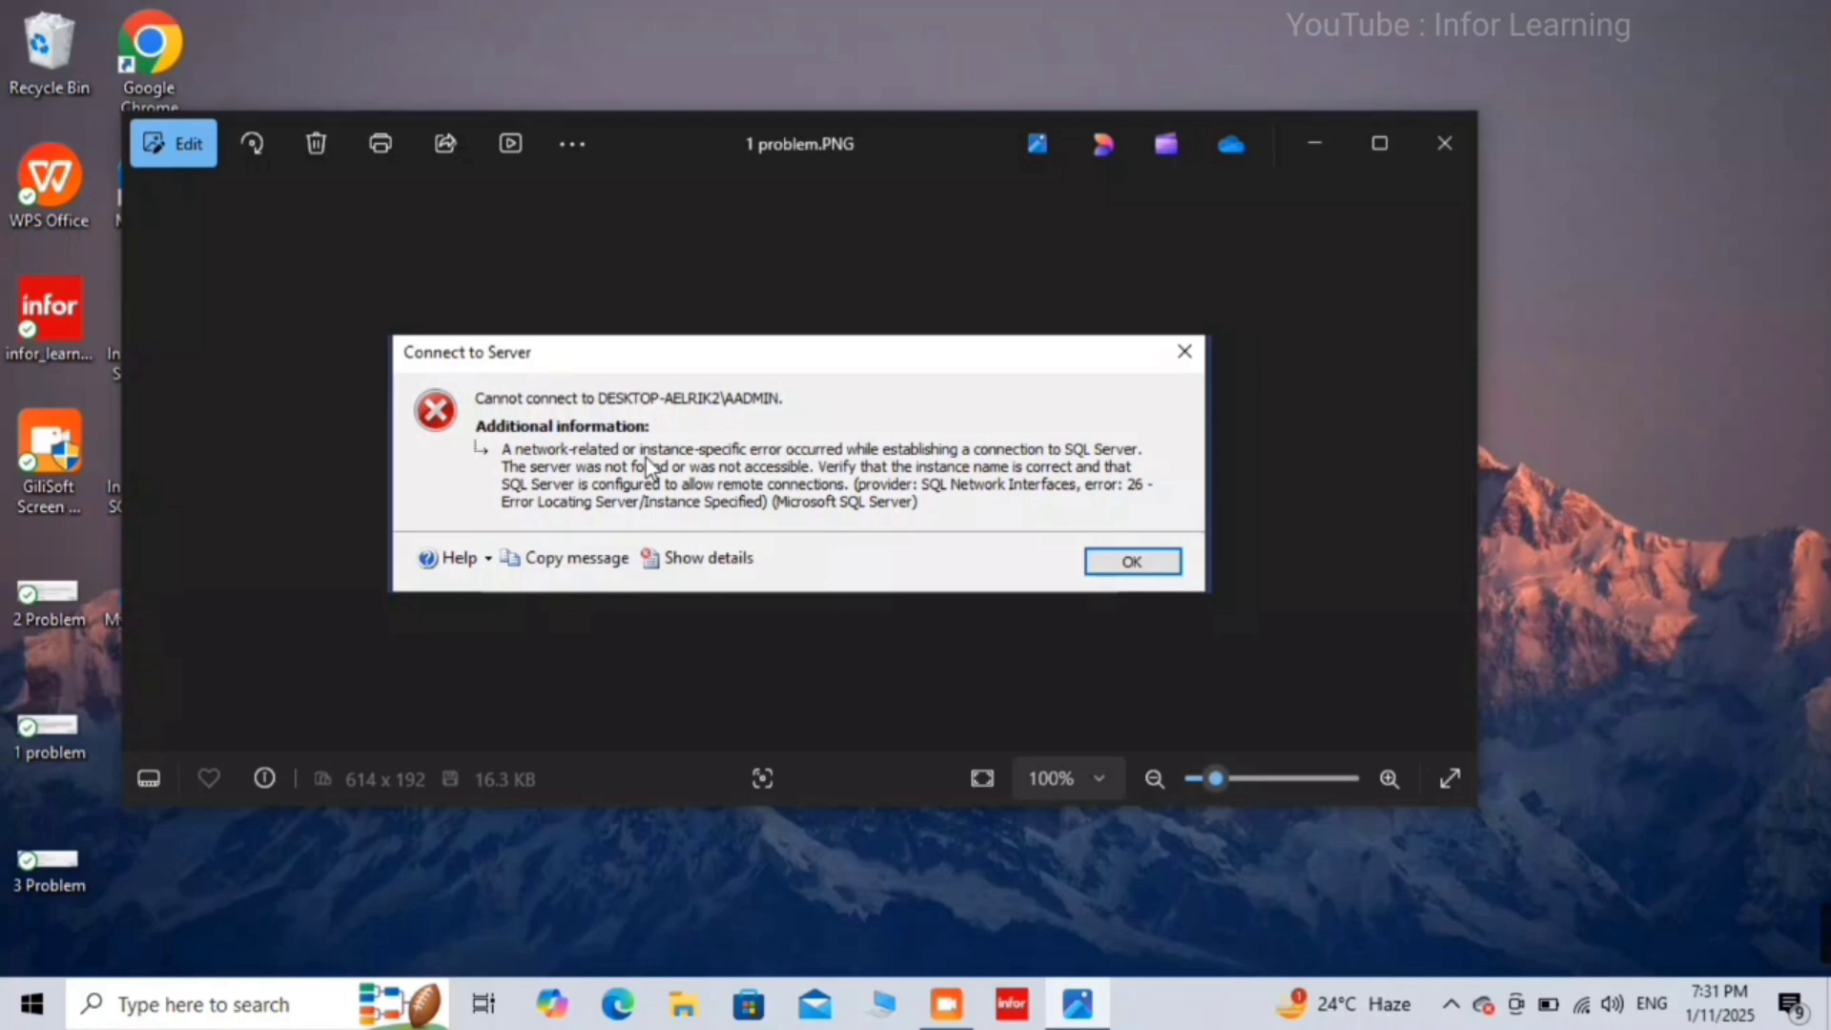
# Step: View 3 Problem.PNG with the sa login failure error 18456, then minimize Photos
pyautogui.press('Right')
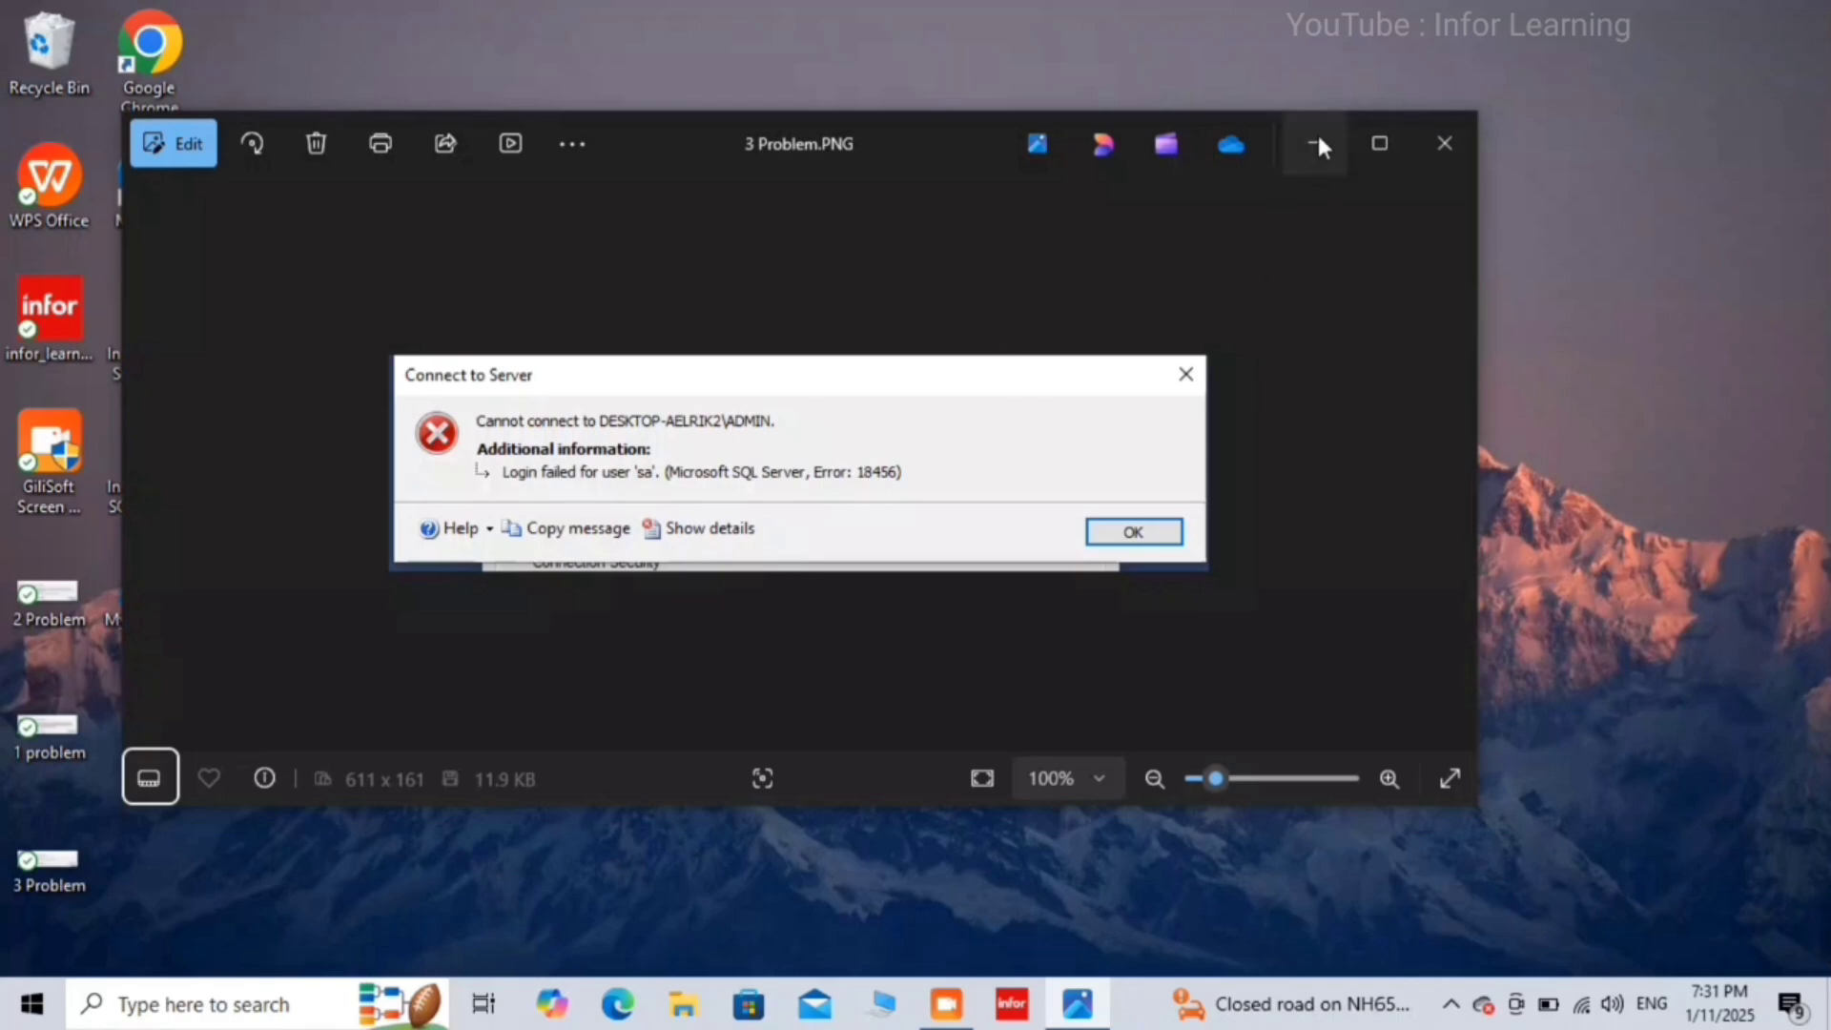
pyautogui.click(1316, 144)
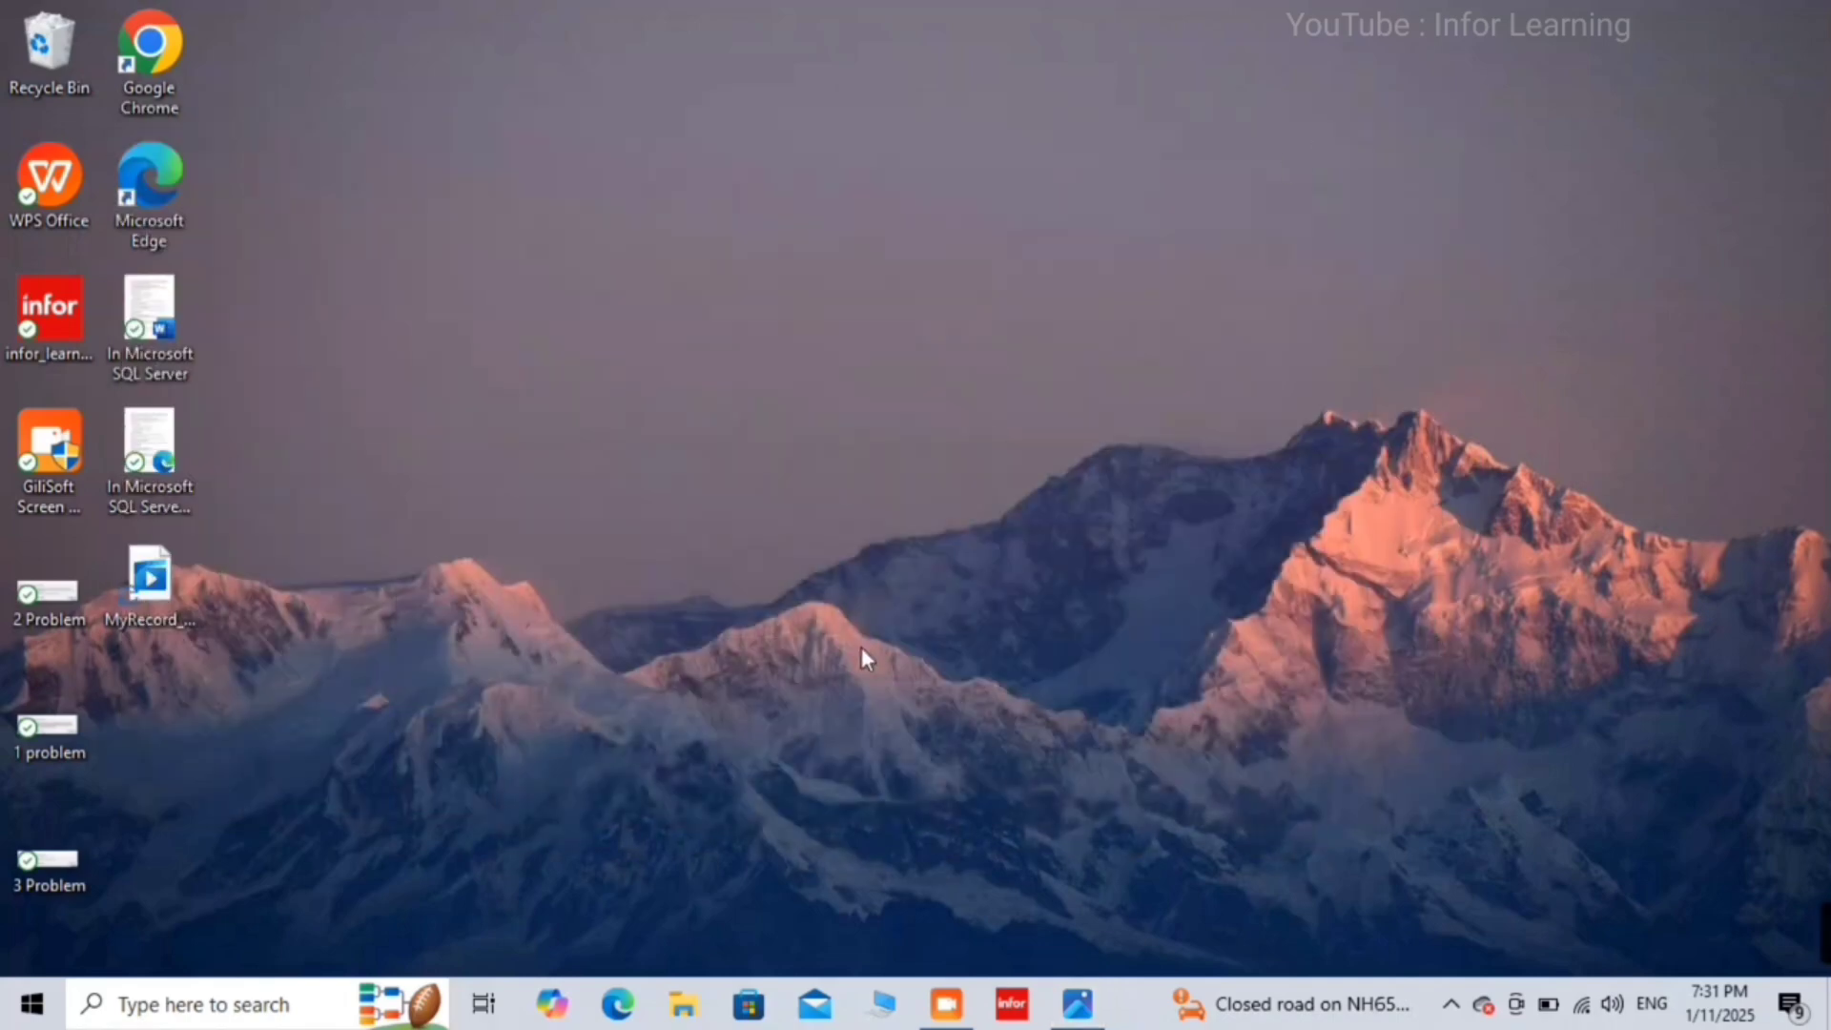
# Step: Search 'ss' in the taskbar and launch SQL Server Management Studio 20
pyautogui.click(218, 1013)
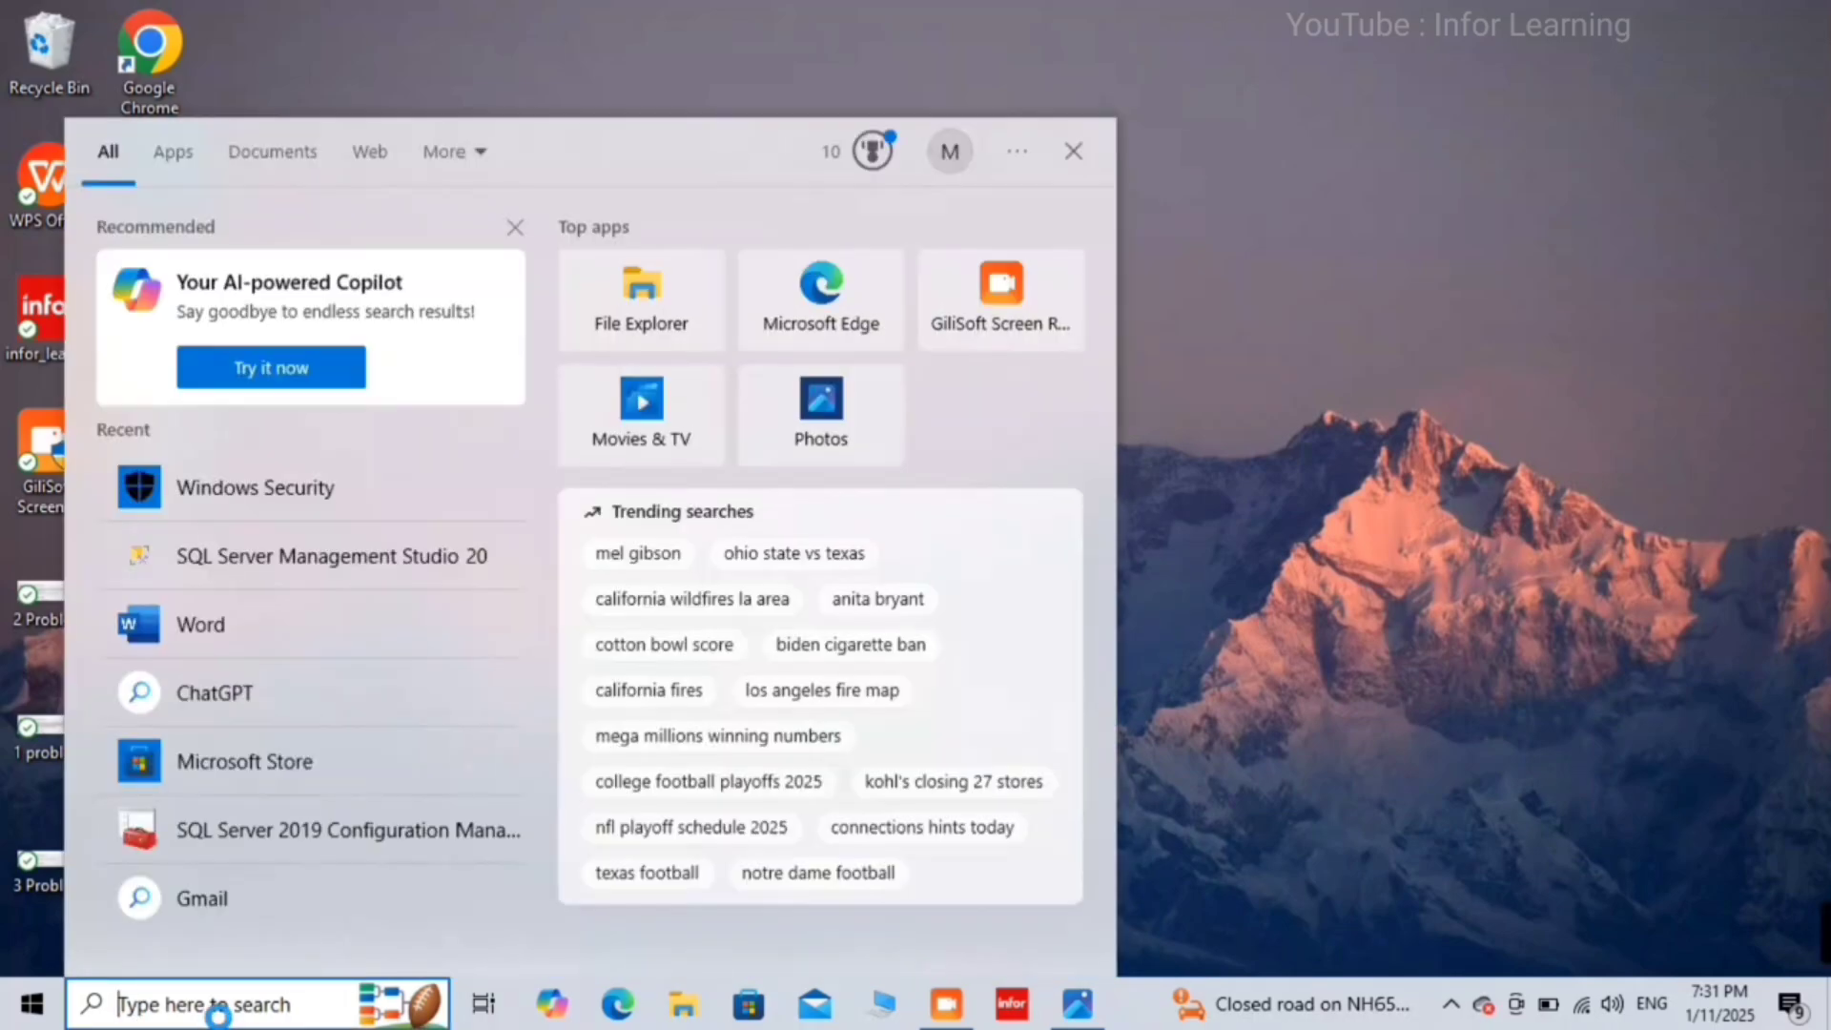
pyautogui.write('se')
pyautogui.press('BackSpace')
pyautogui.press('BackSpace')
pyautogui.write('ss')
pyautogui.press('Return')
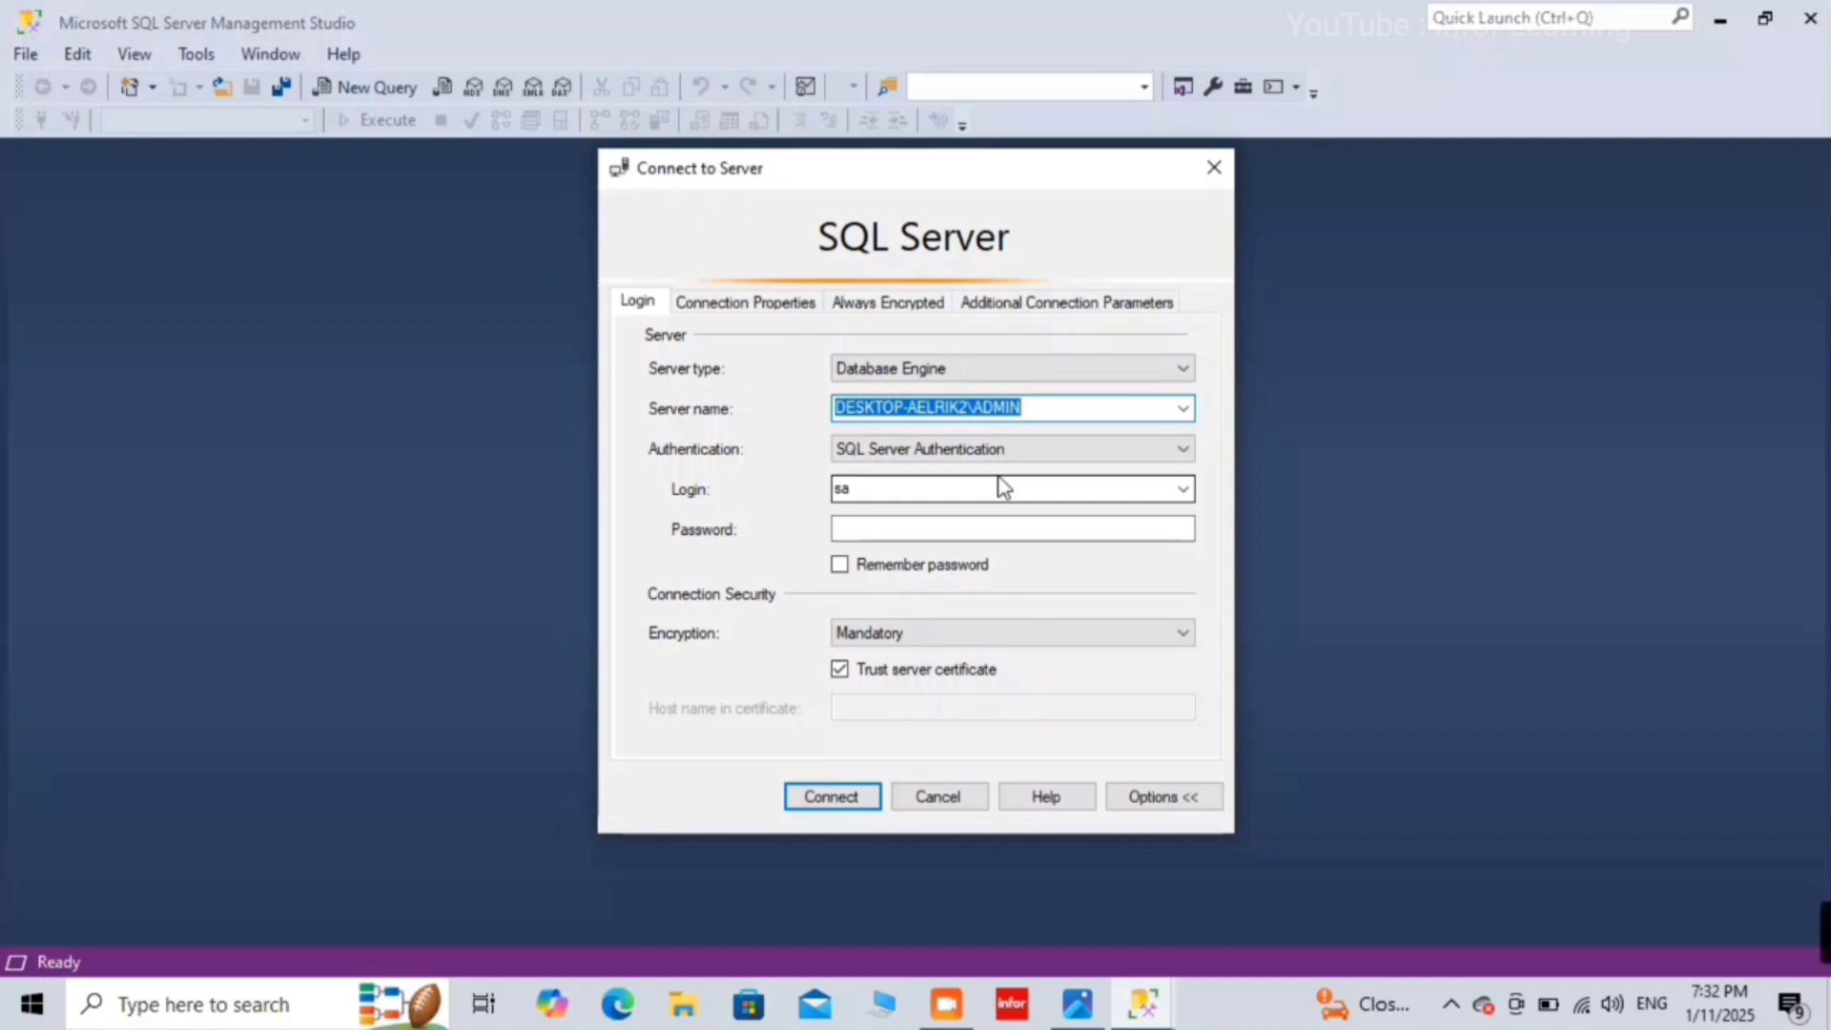
# Step: Enter the sa password, collapse Options, and try connecting, which fails with error 1225
pyautogui.click(895, 531)
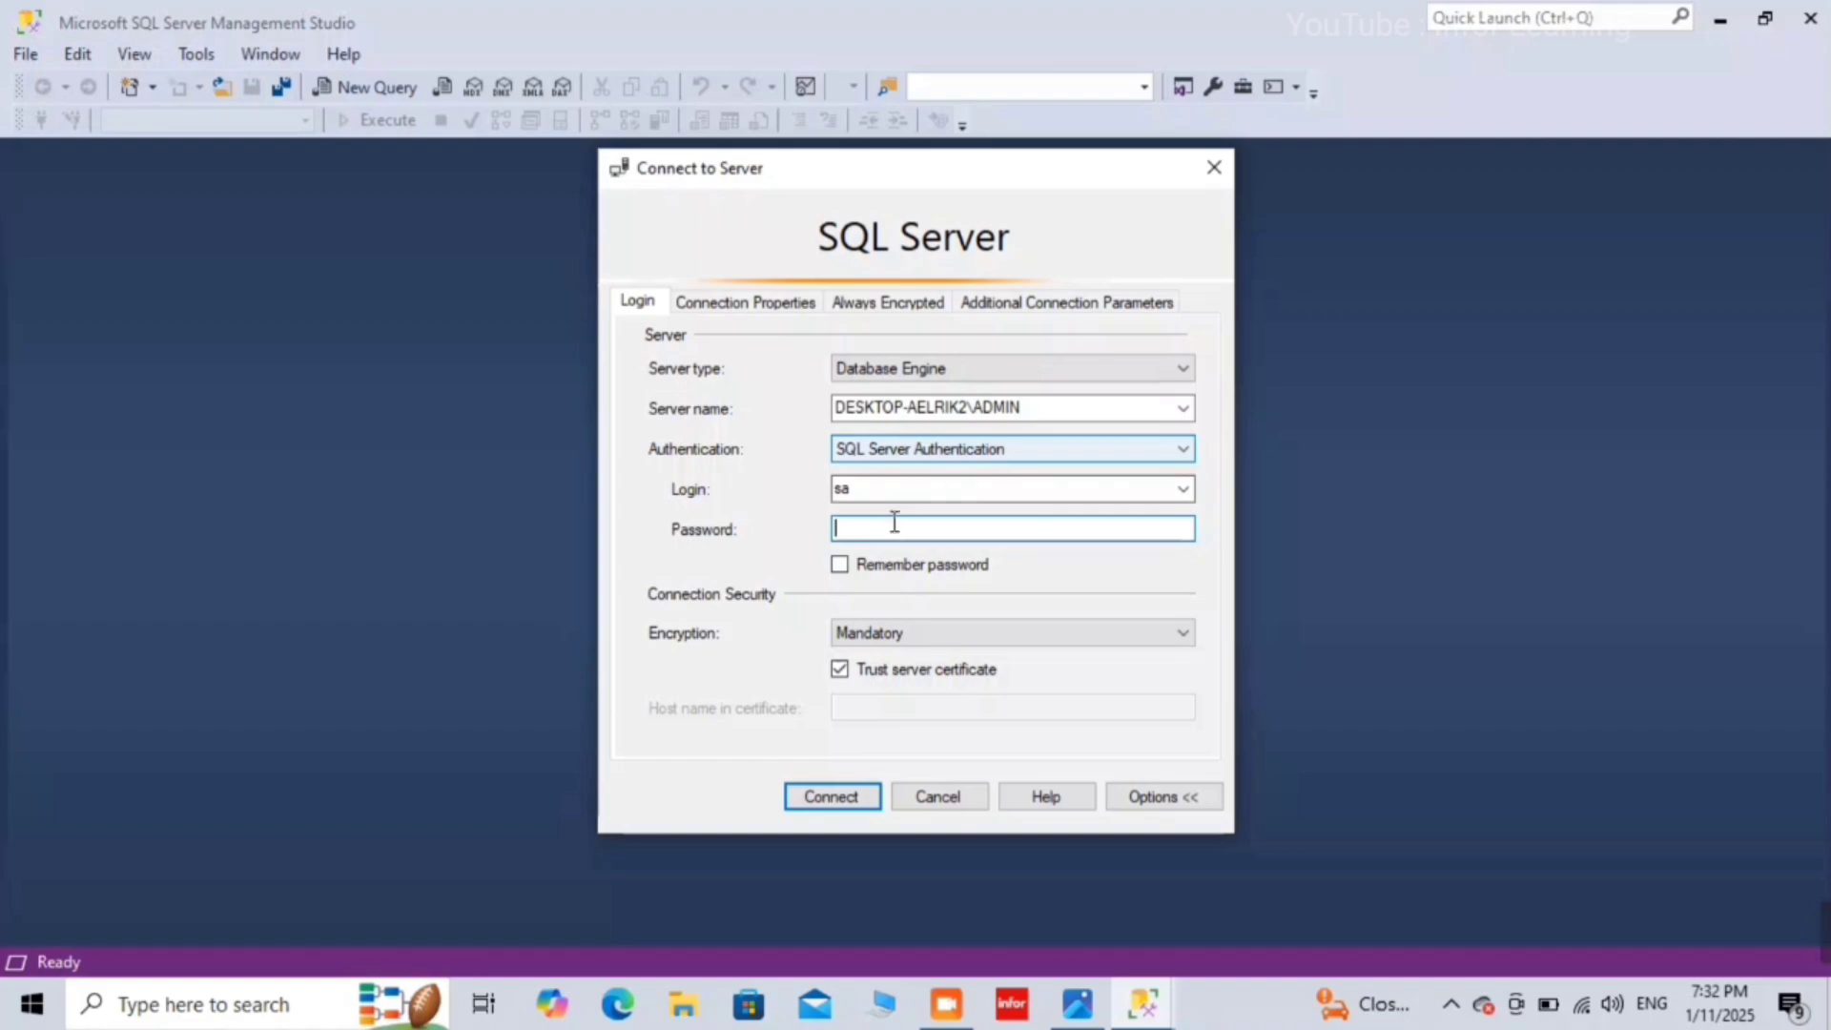
pyautogui.write('1')
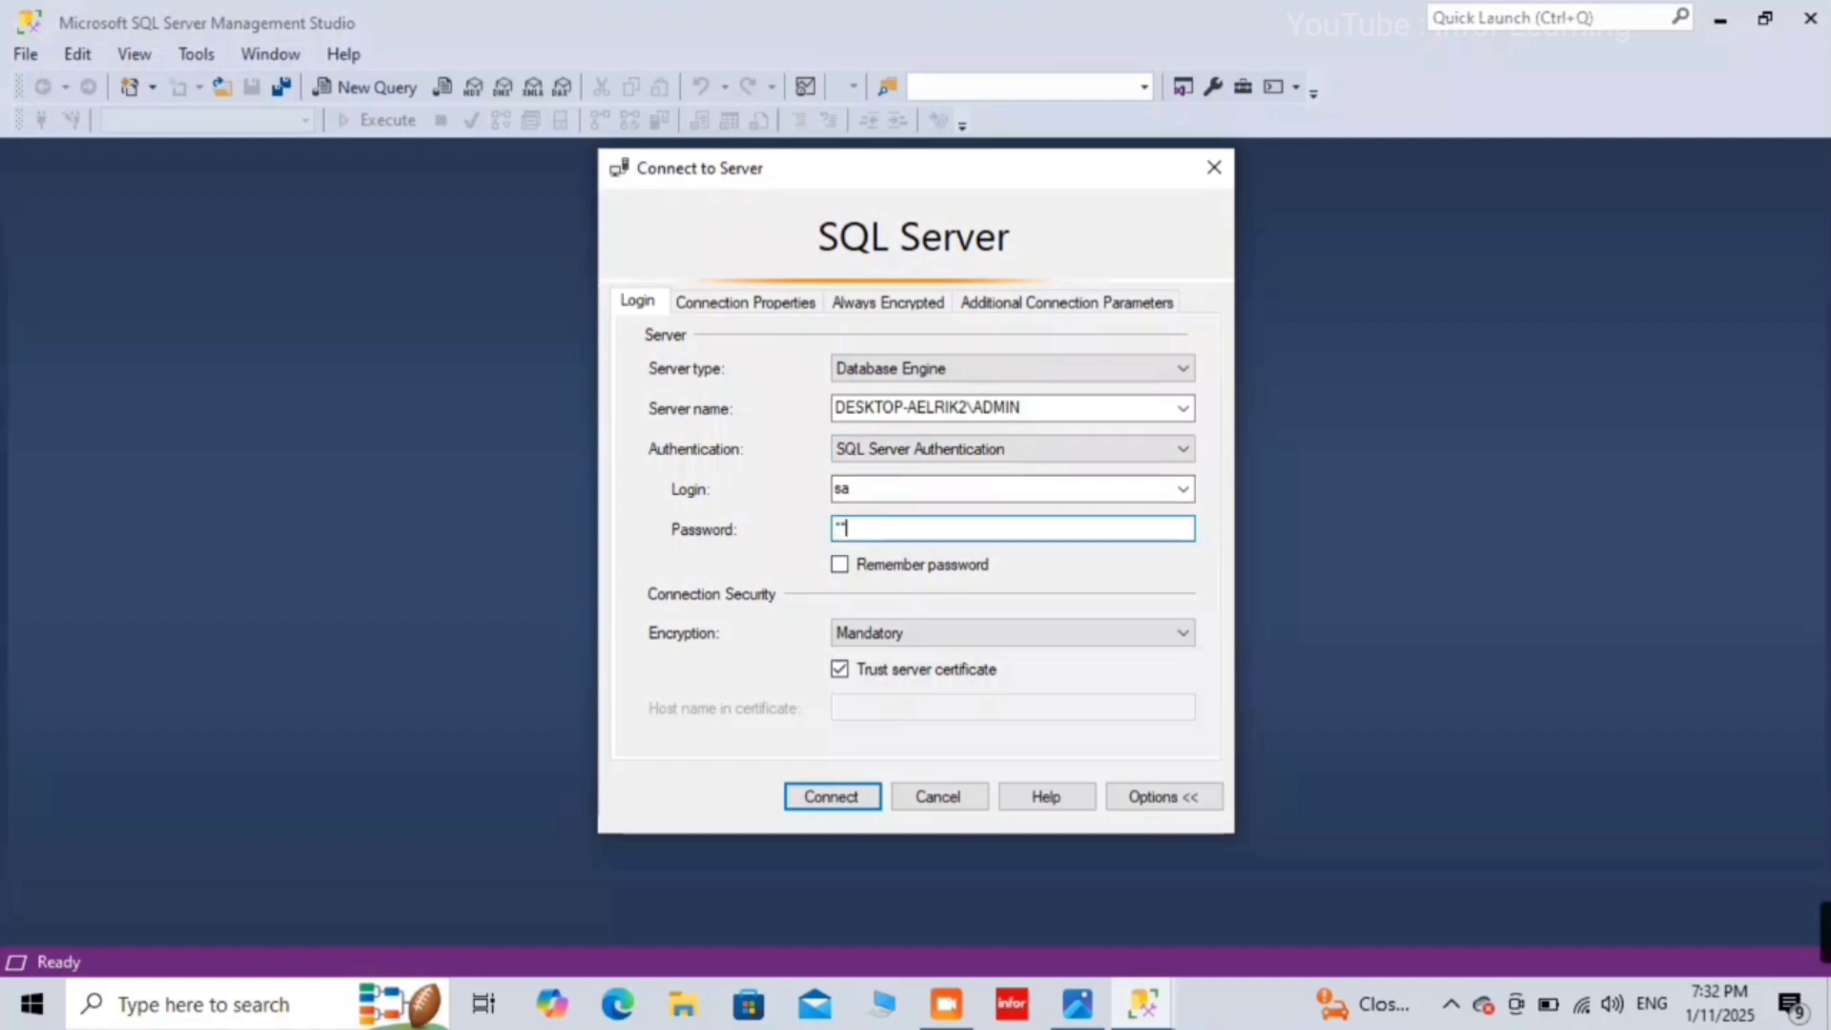
pyautogui.write('23456')
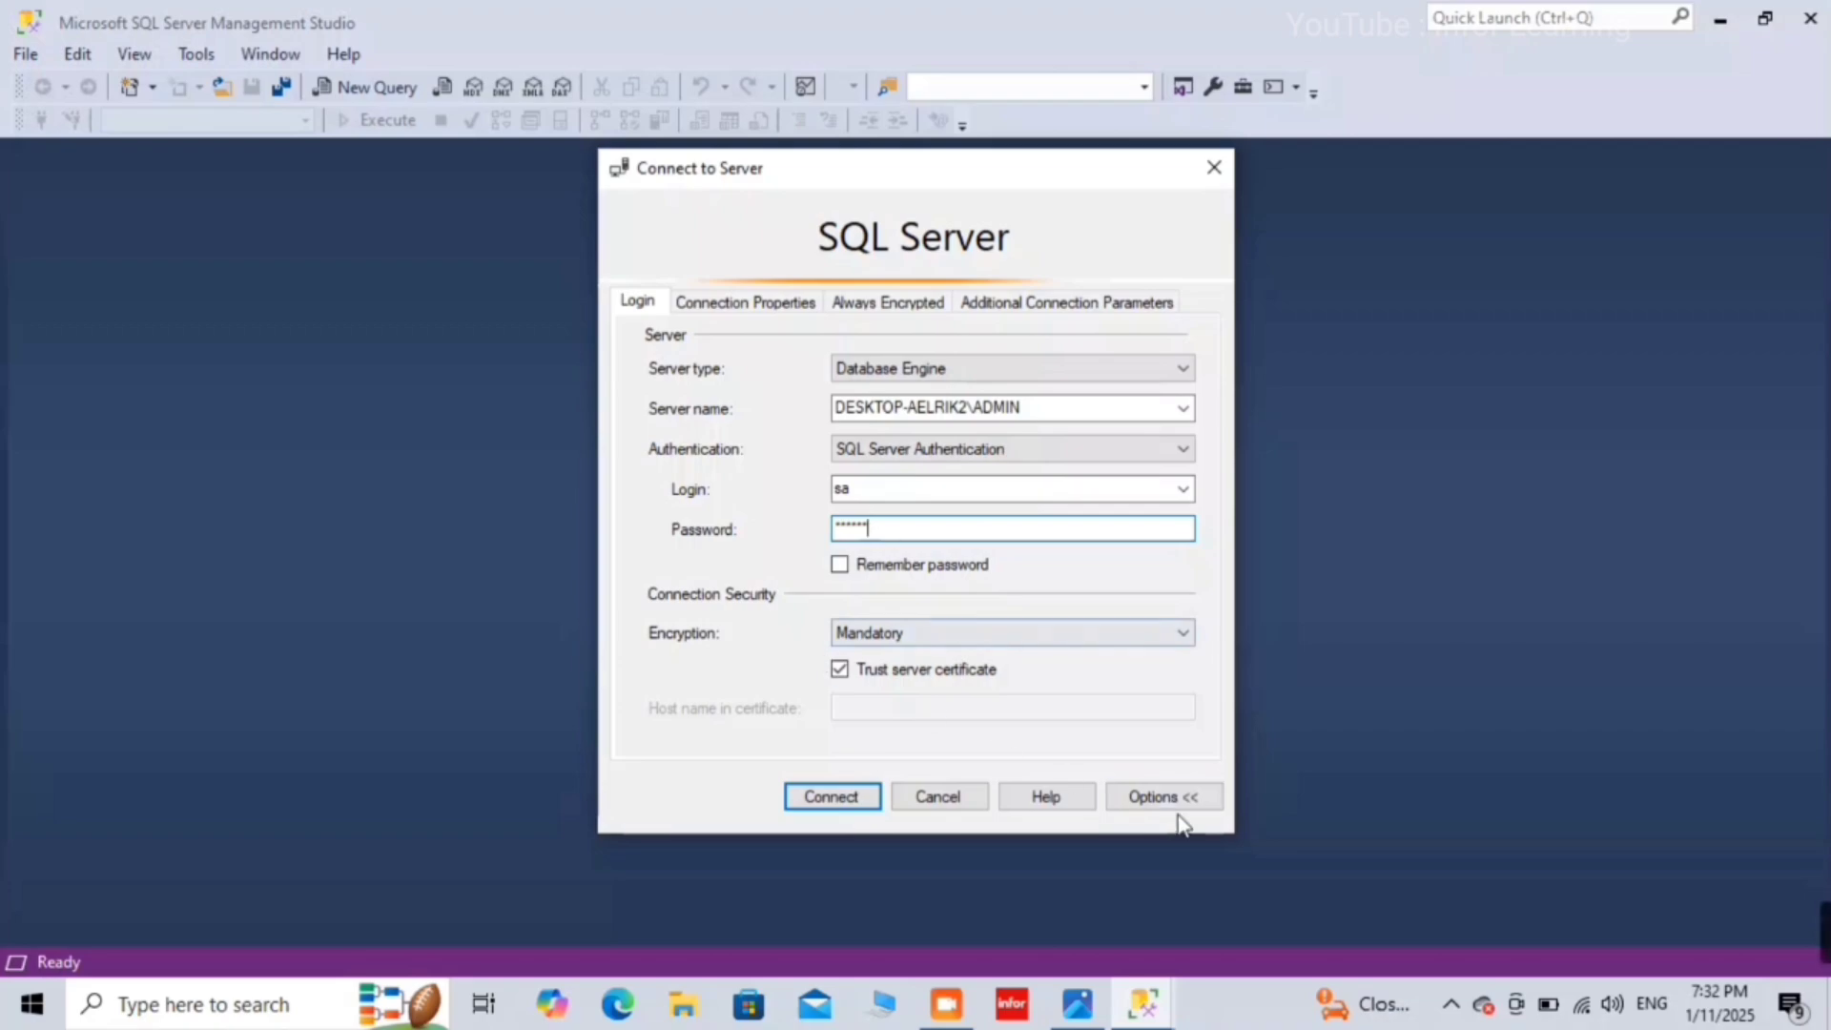
pyautogui.click(1187, 800)
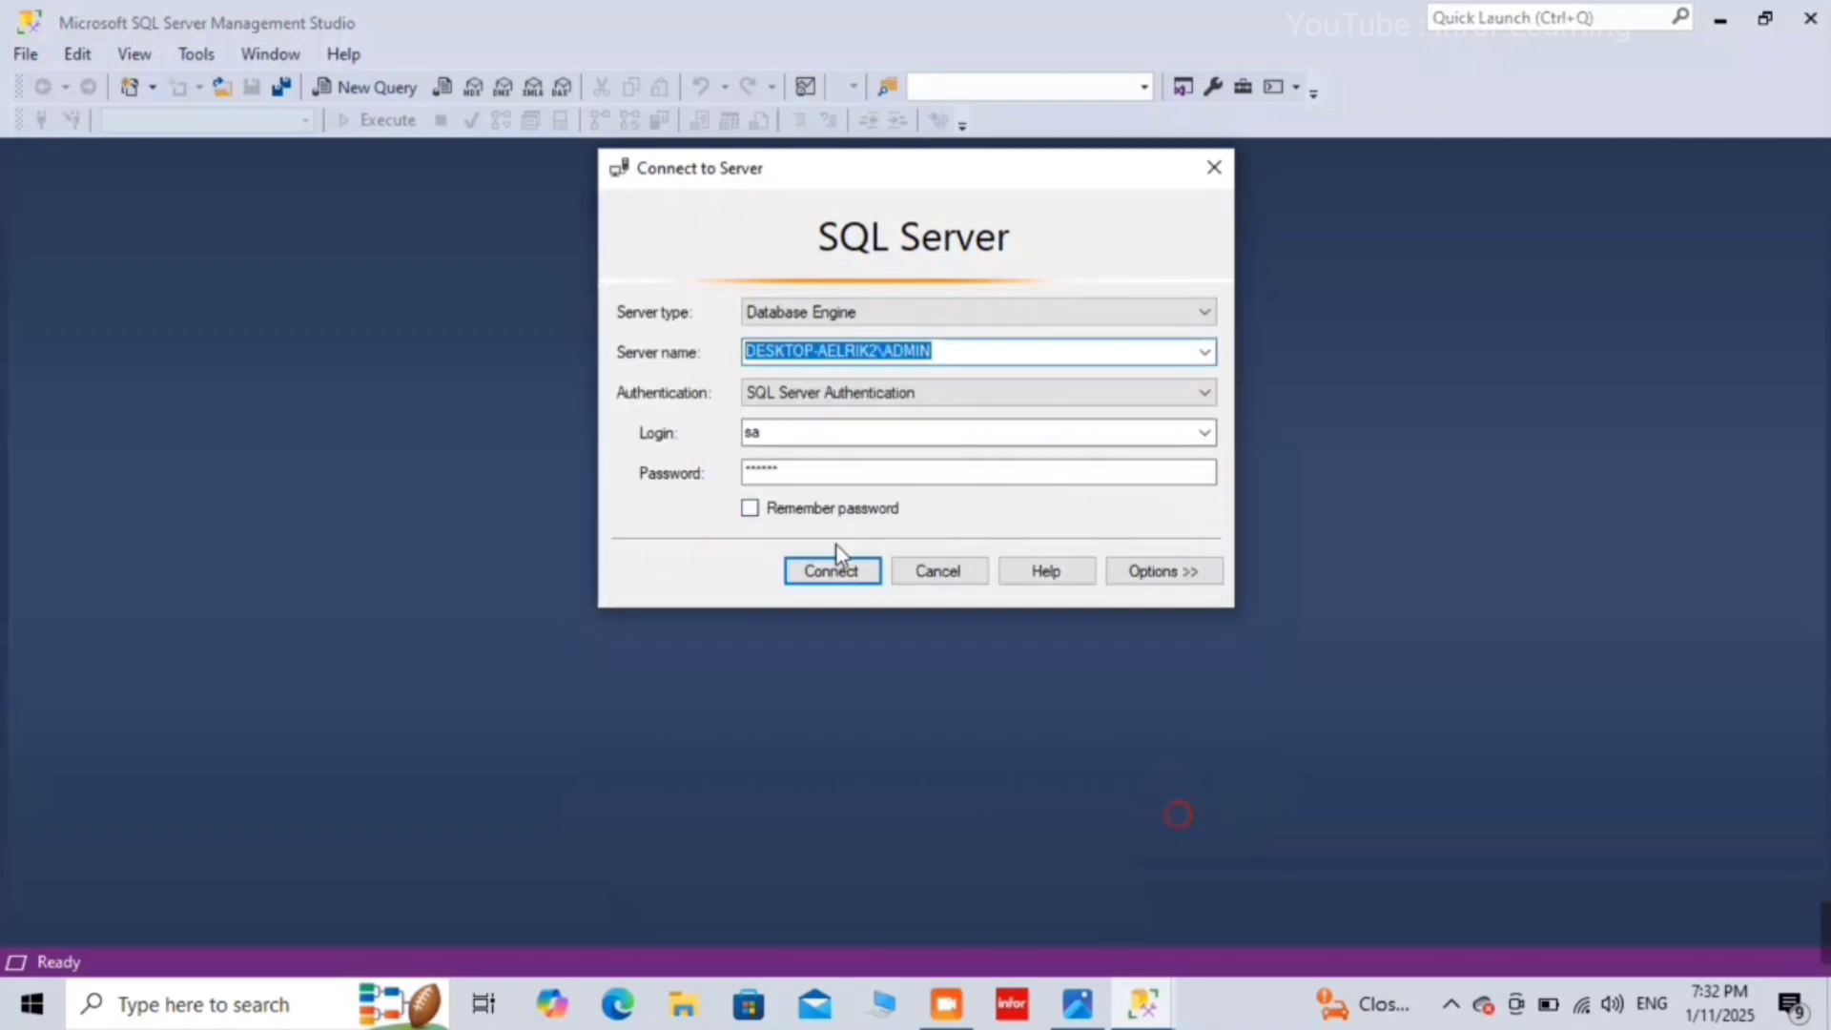
pyautogui.click(825, 576)
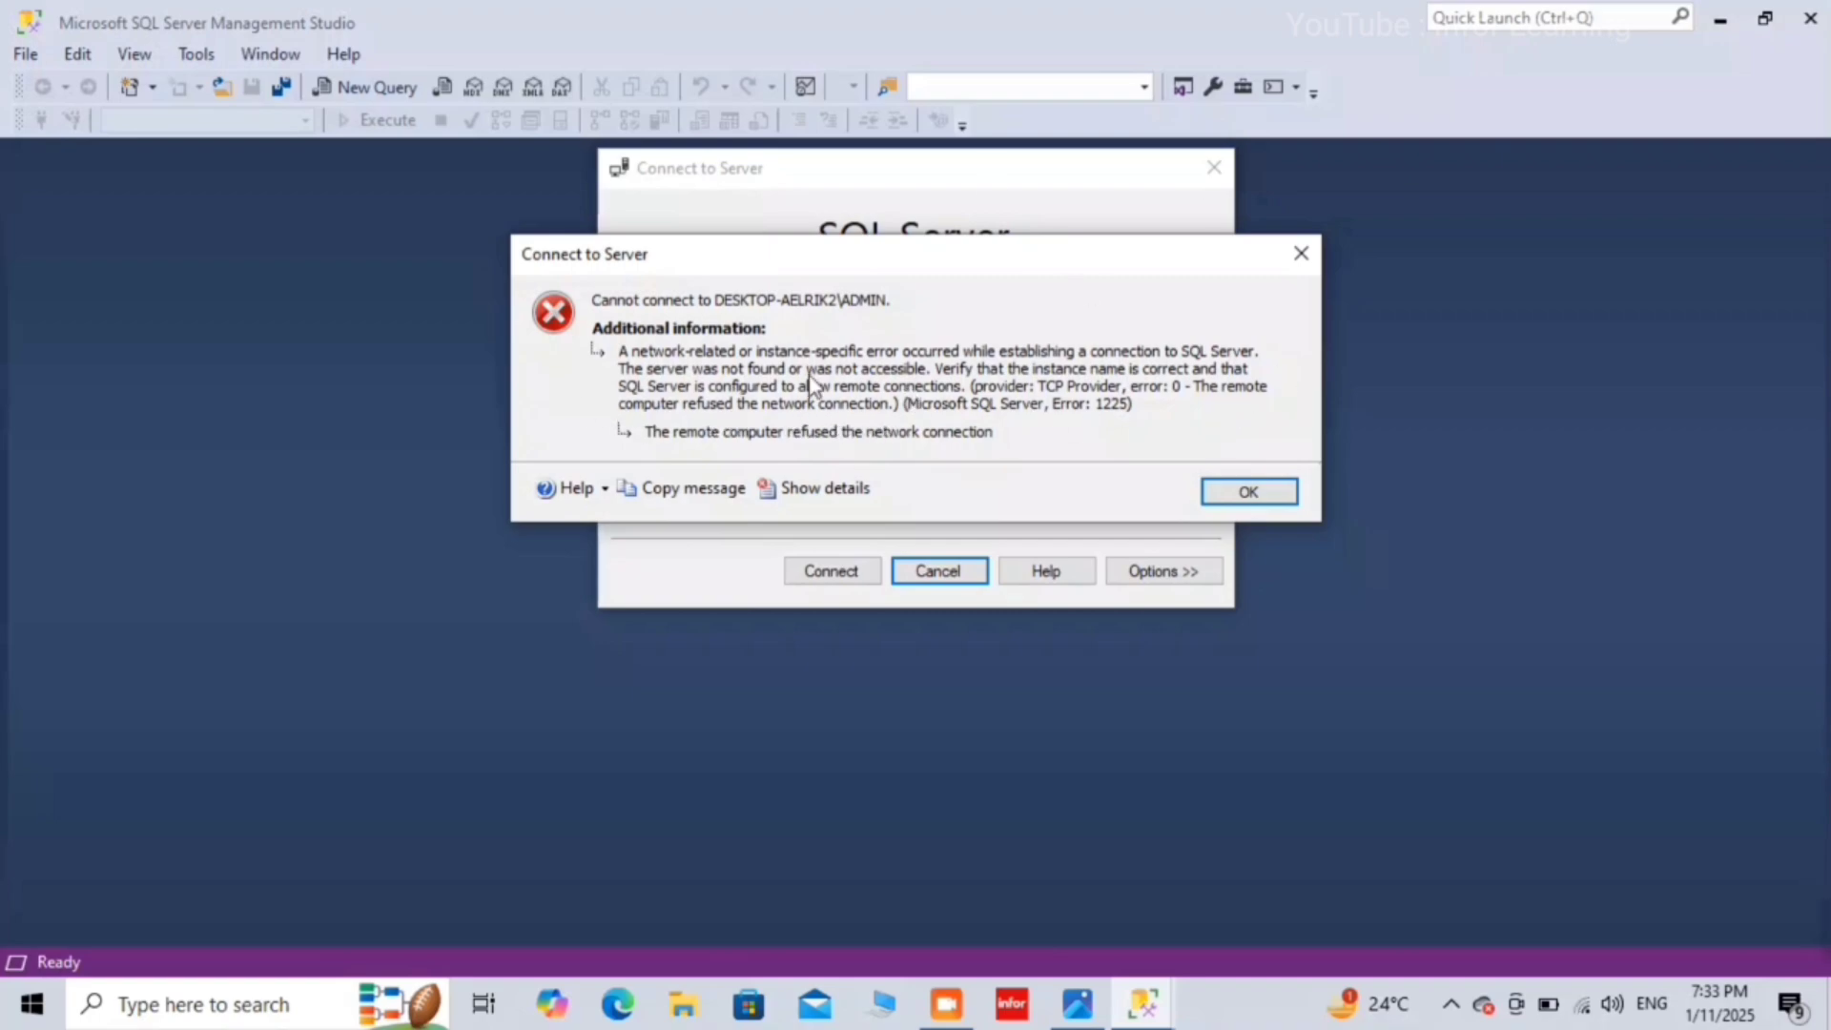
# Step: Open Notepad and write the first fix: '1. SQL Server is Not Installed'
pyautogui.click(304, 1001)
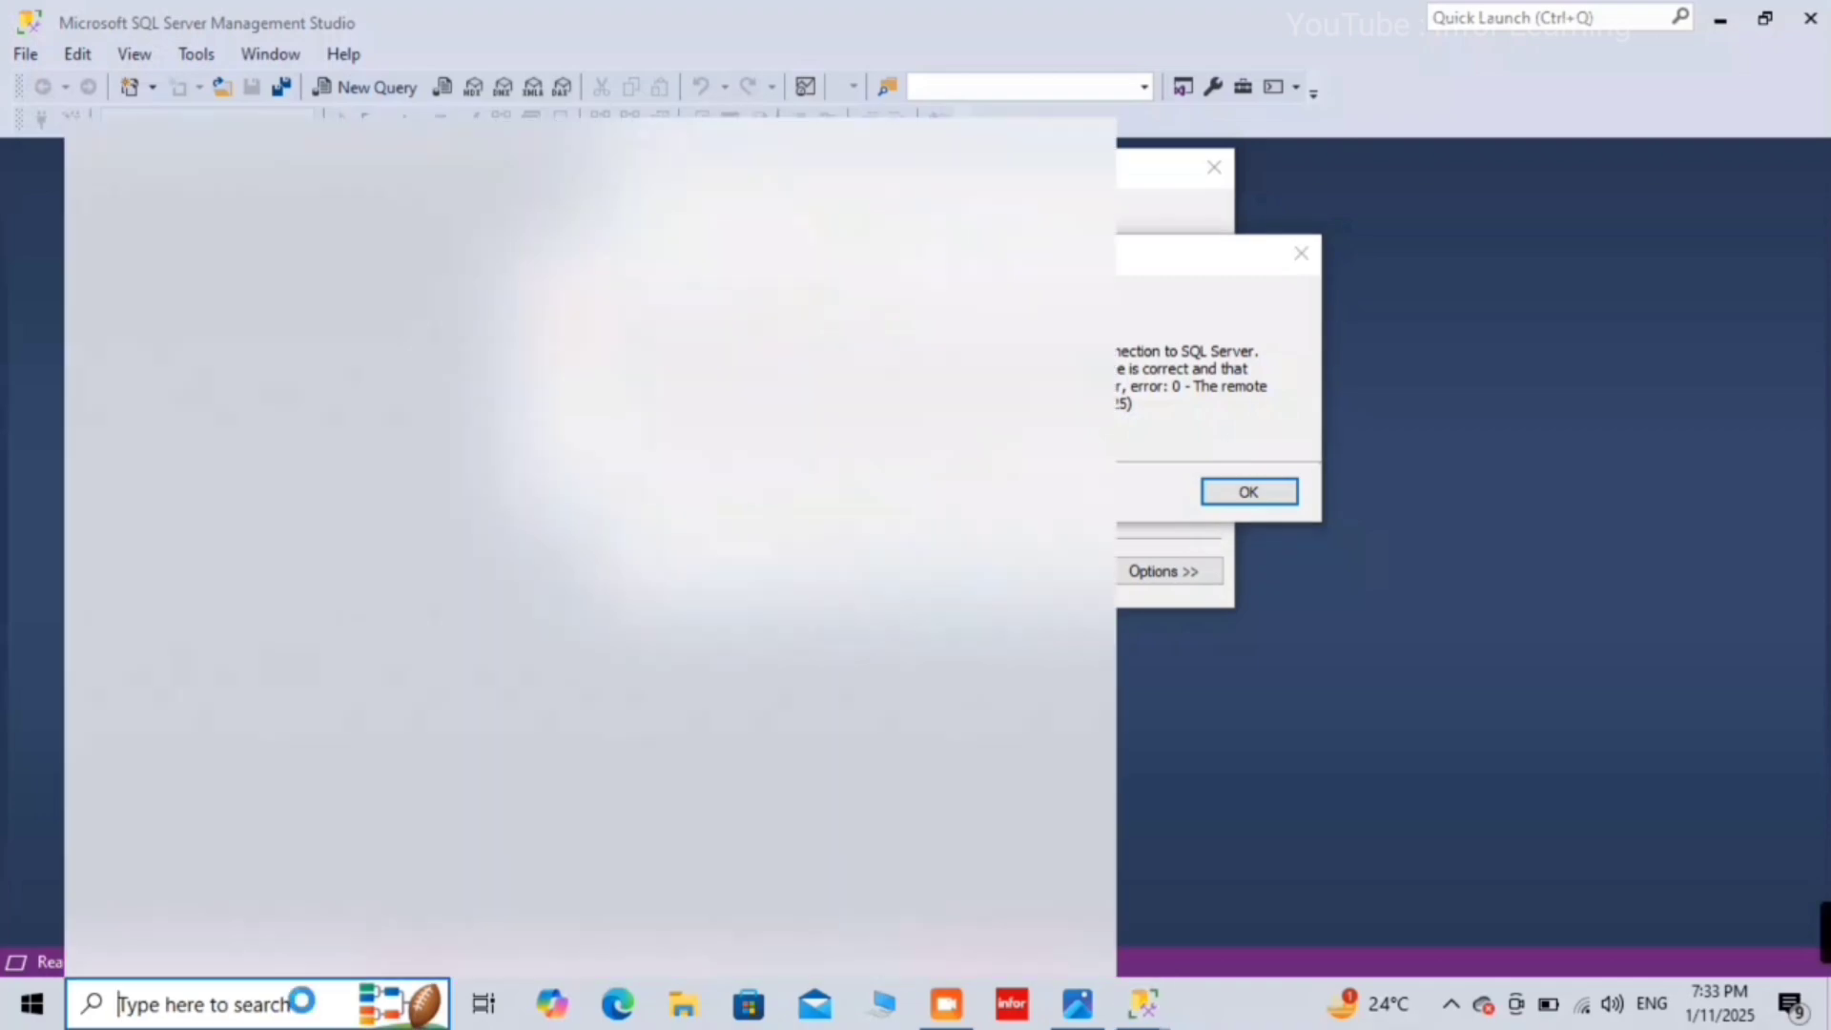
pyautogui.write('notw')
pyautogui.press('Return')
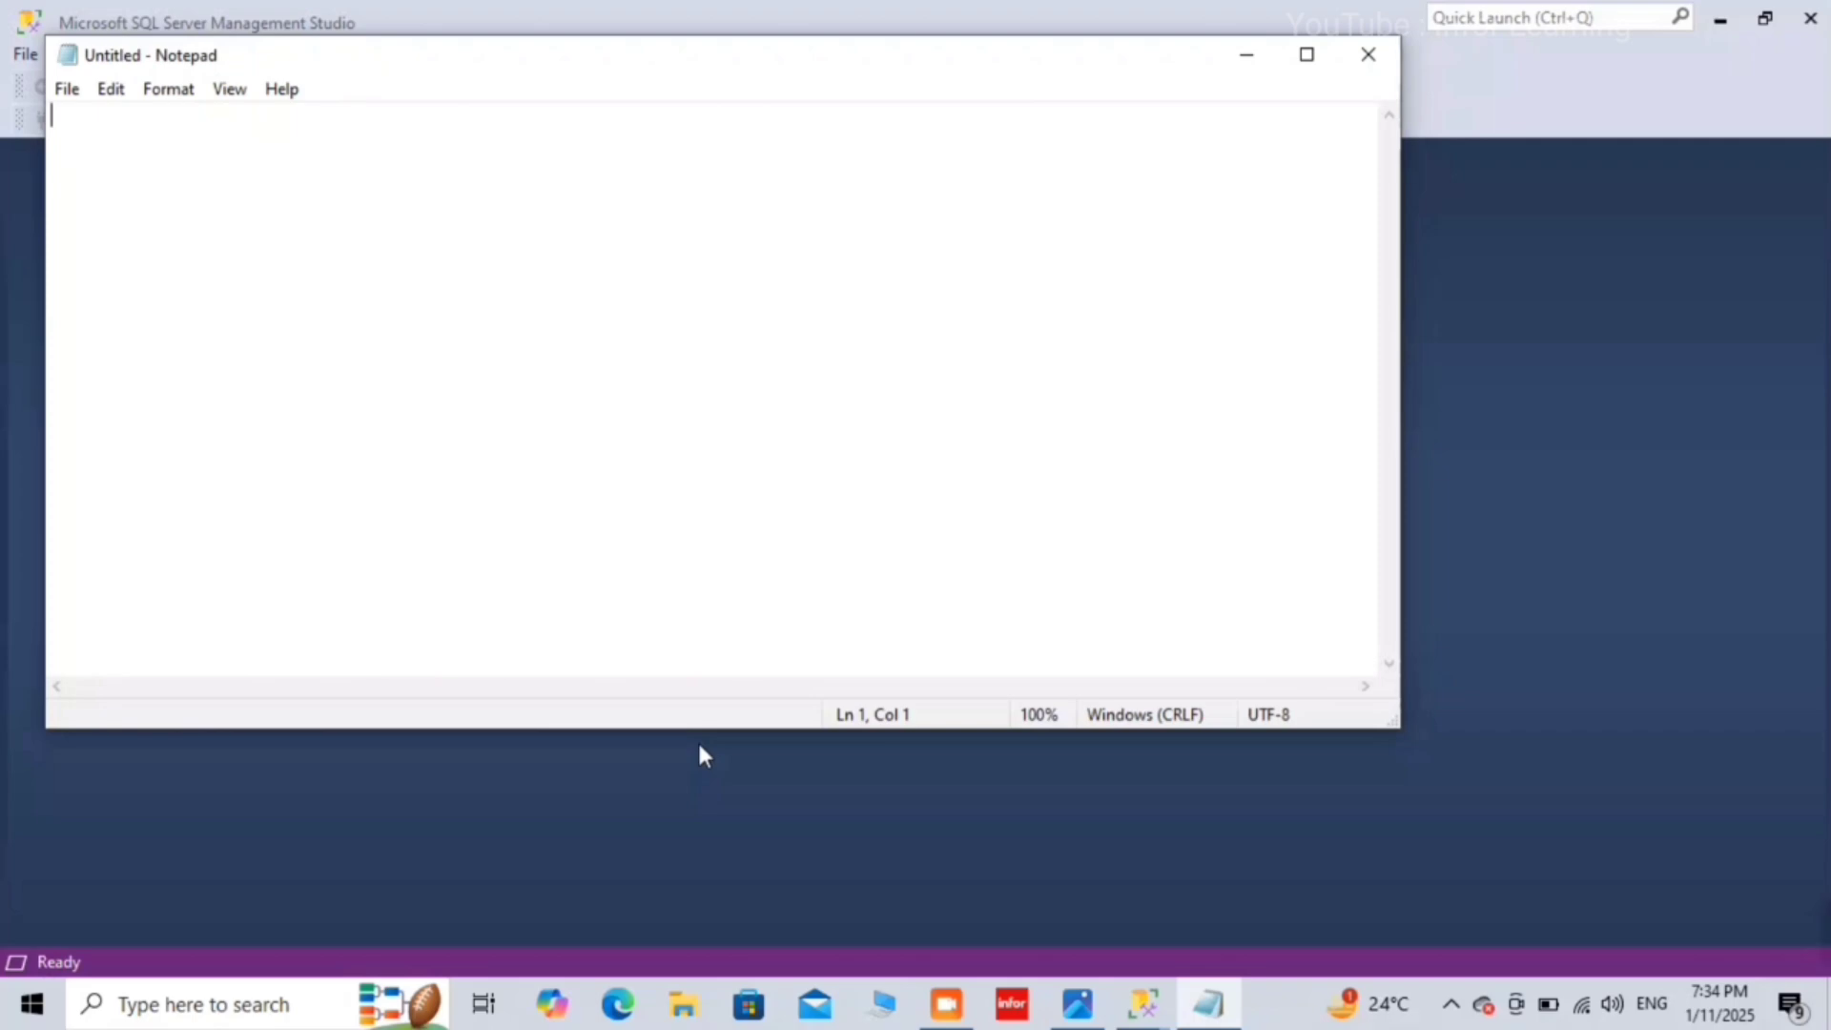
pyautogui.write('1. ')
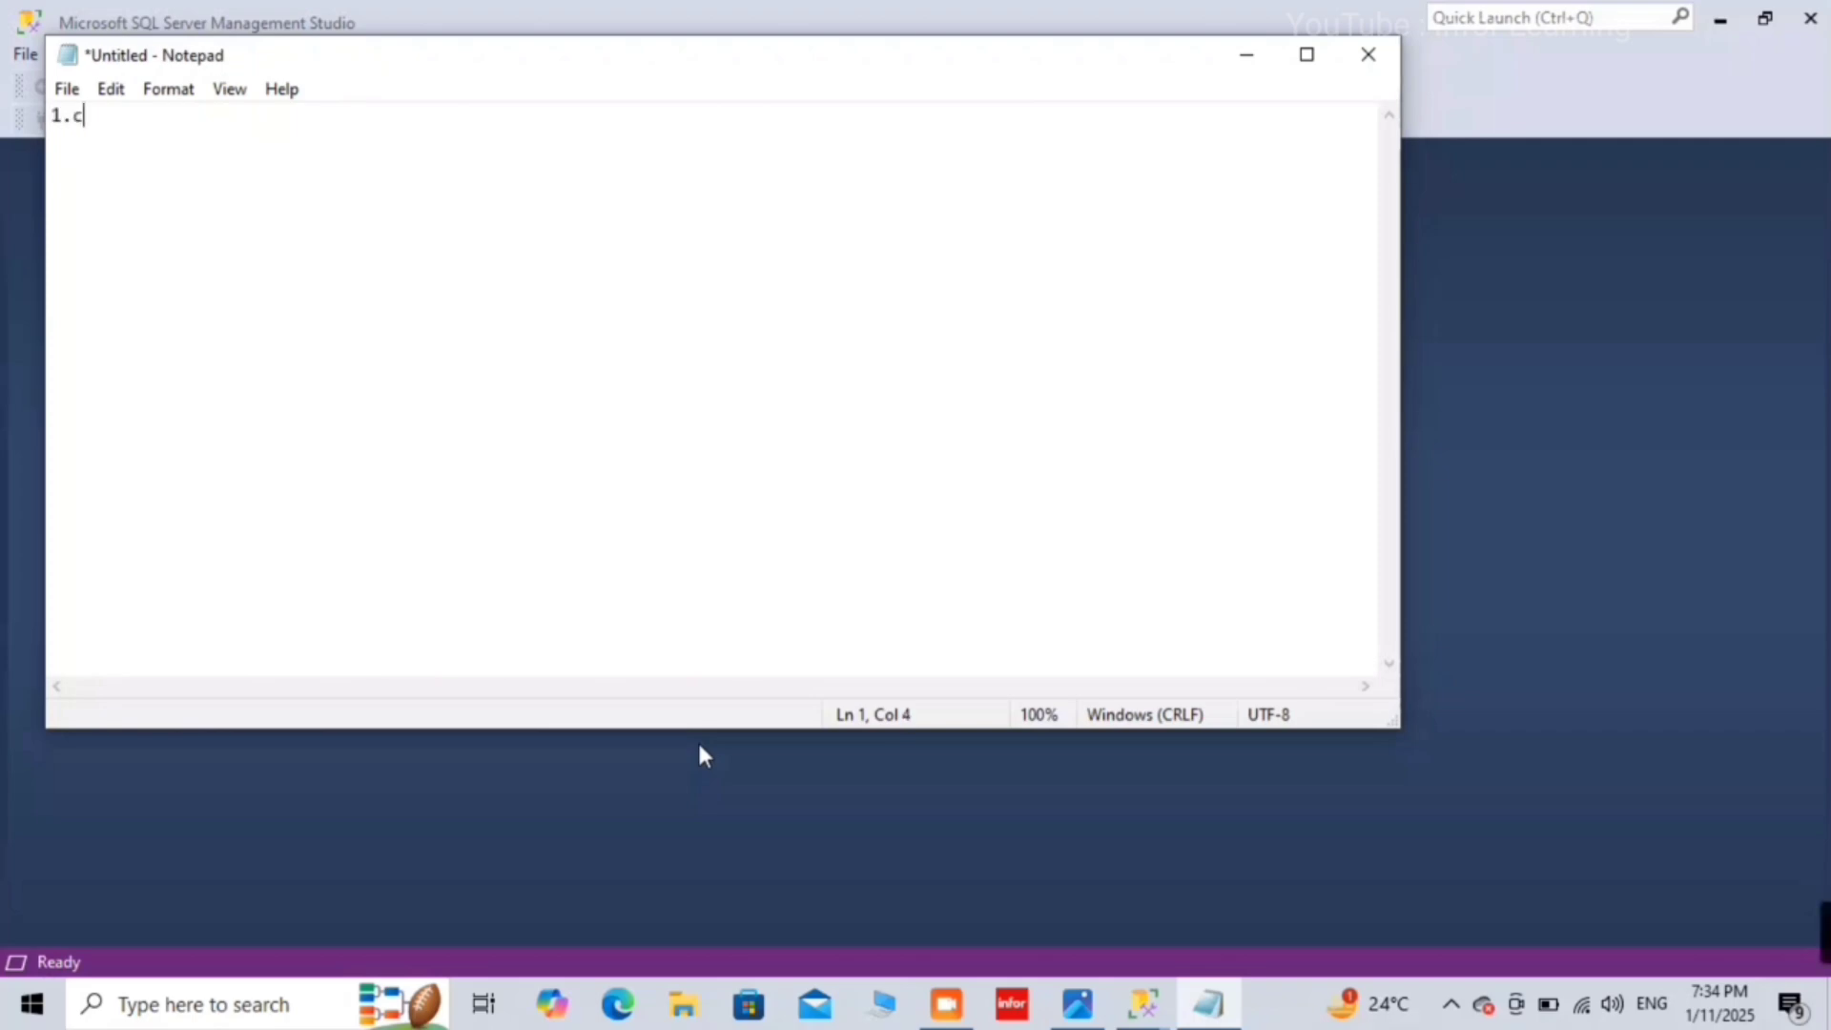
pyautogui.write('SQL sERVER')
pyautogui.press('BackSpace')
pyautogui.press('BackSpace')
pyautogui.press('BackSpace')
pyautogui.press('BackSpace')
pyautogui.press('BackSpace')
pyautogui.press('BackSpace')
pyautogui.press('BackSpace')
pyautogui.write('s')
pyautogui.press('BackSpace')
pyautogui.write('Server is')
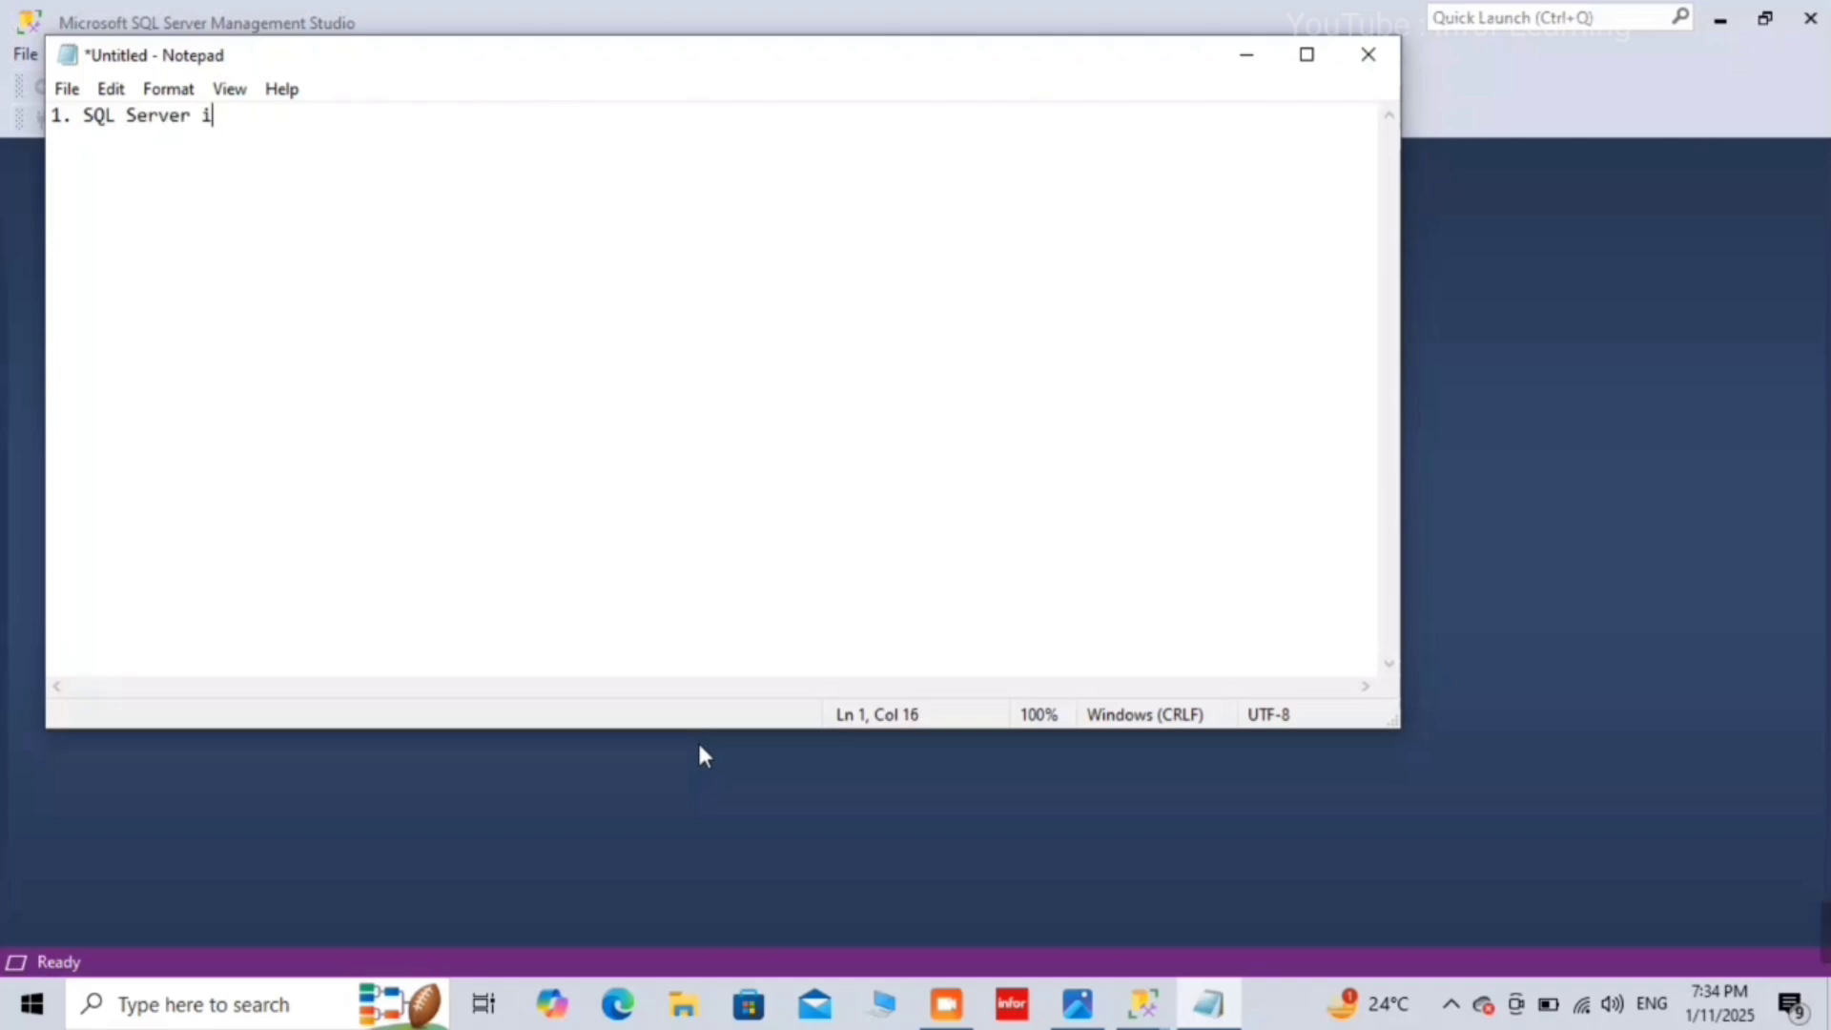
pyautogui.press('BackSpace')
pyautogui.write('s Not Installed')
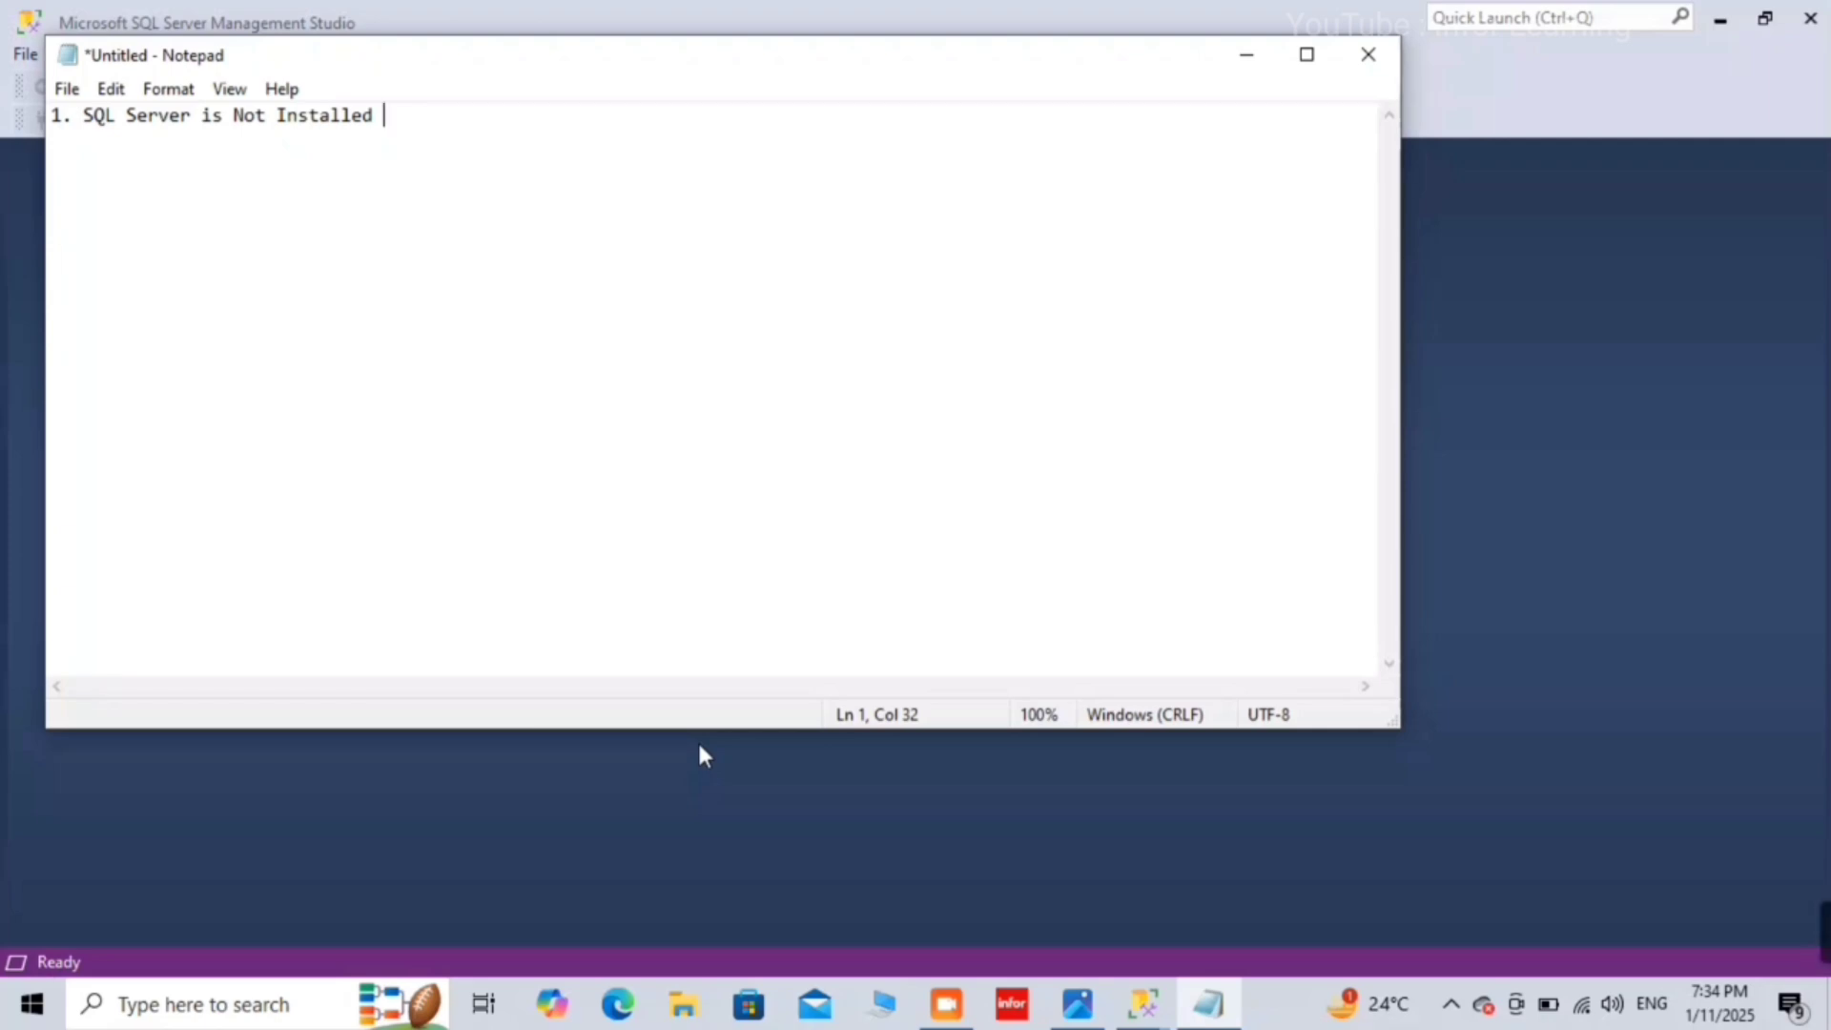
# Step: Minimize Notepad, dismiss the SSMS connection error, and switch to Microsoft Edge
pyautogui.click(1248, 63)
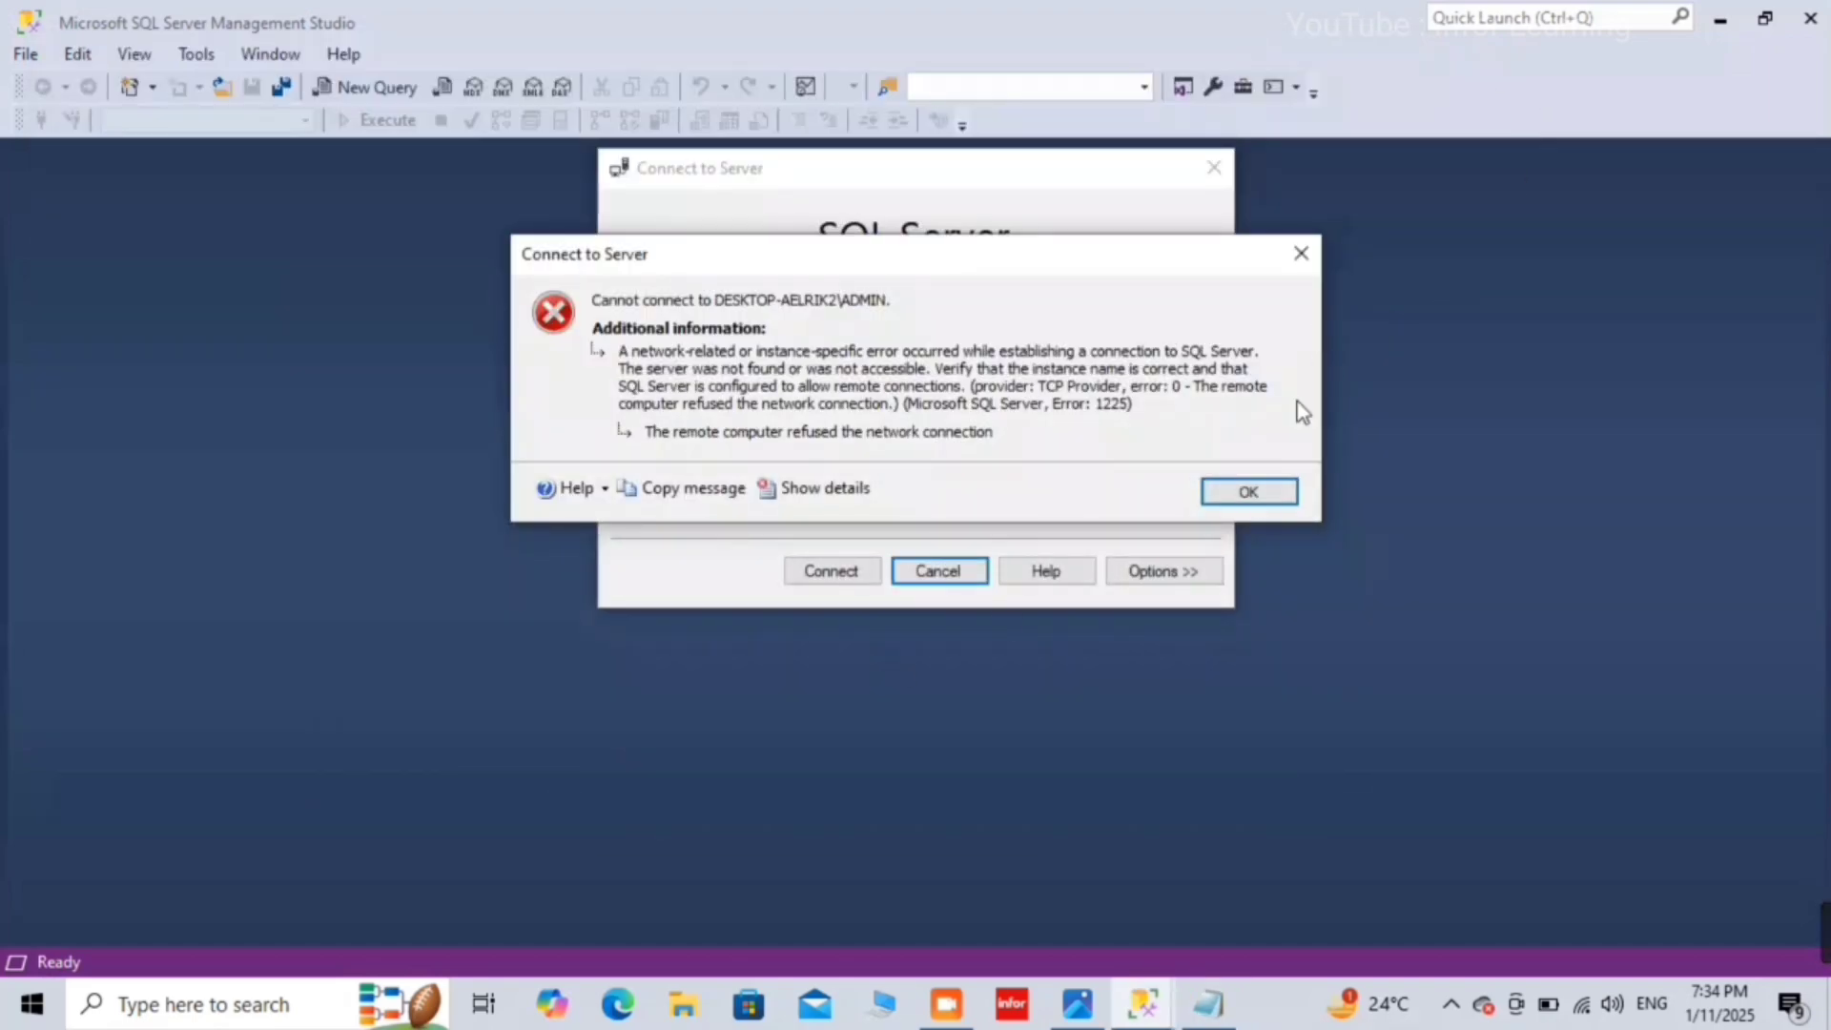
pyautogui.click(1259, 493)
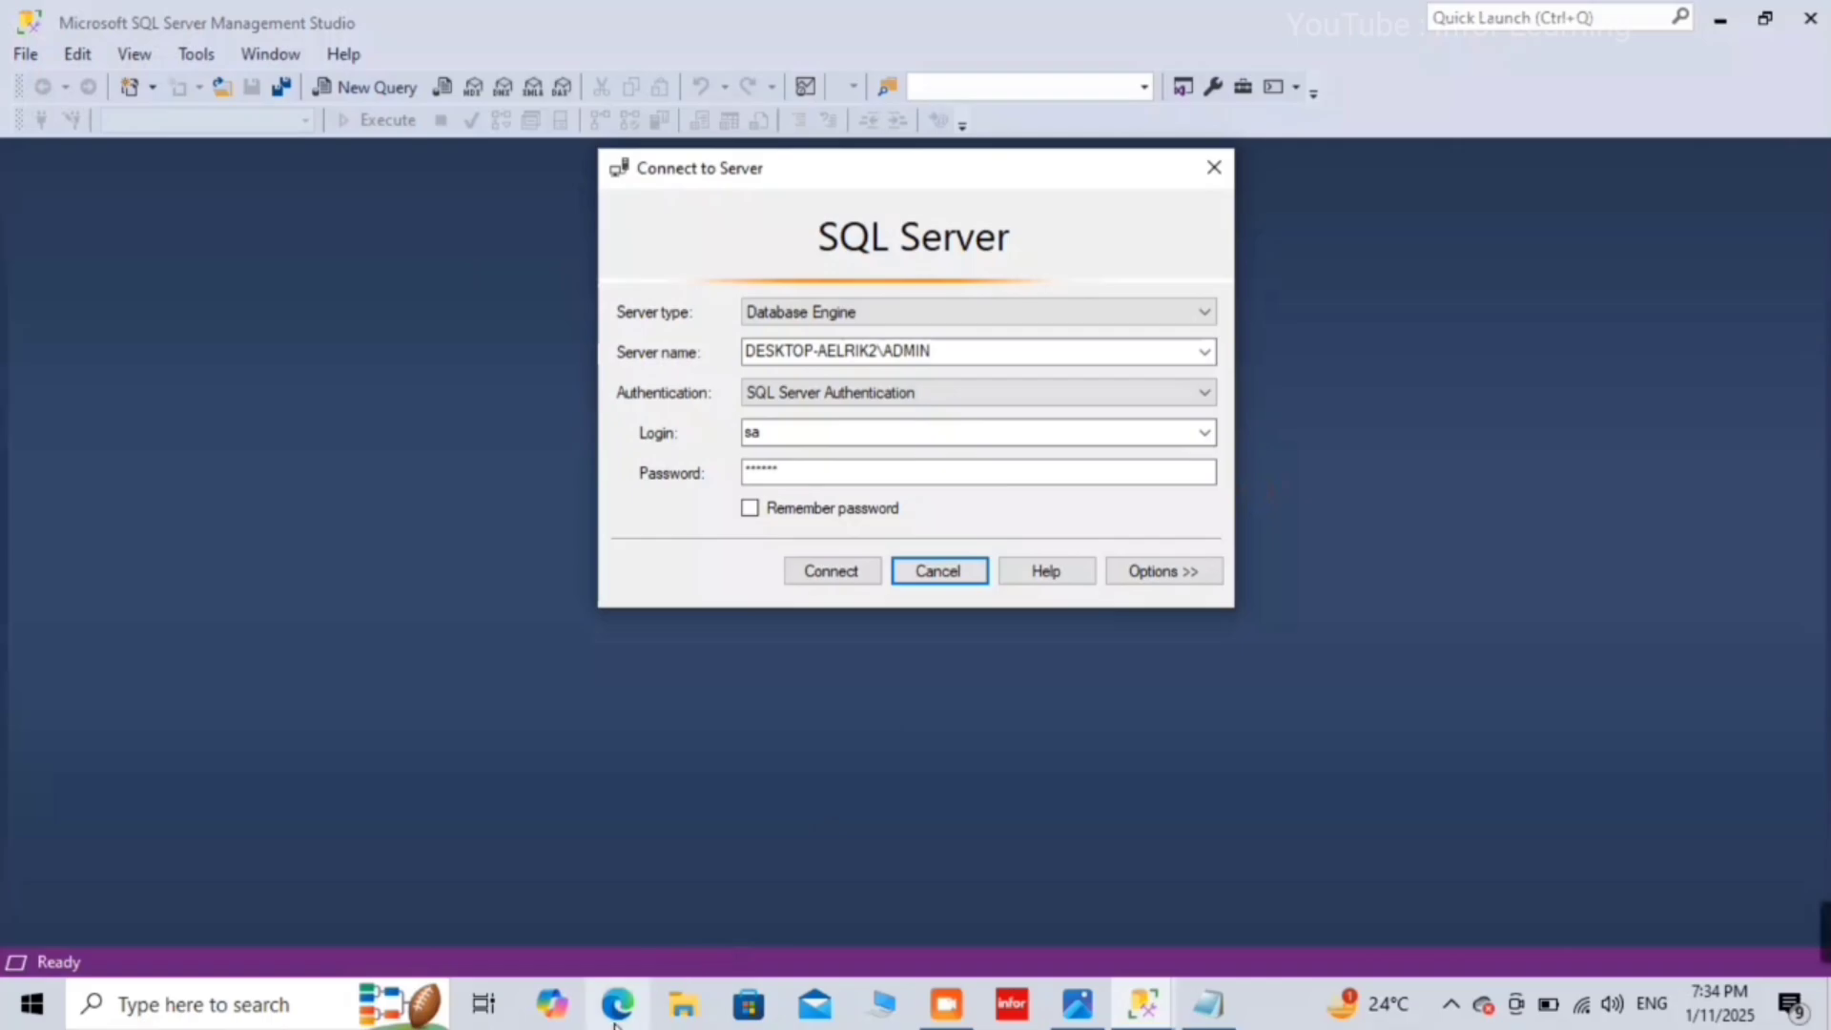
pyautogui.click(618, 1003)
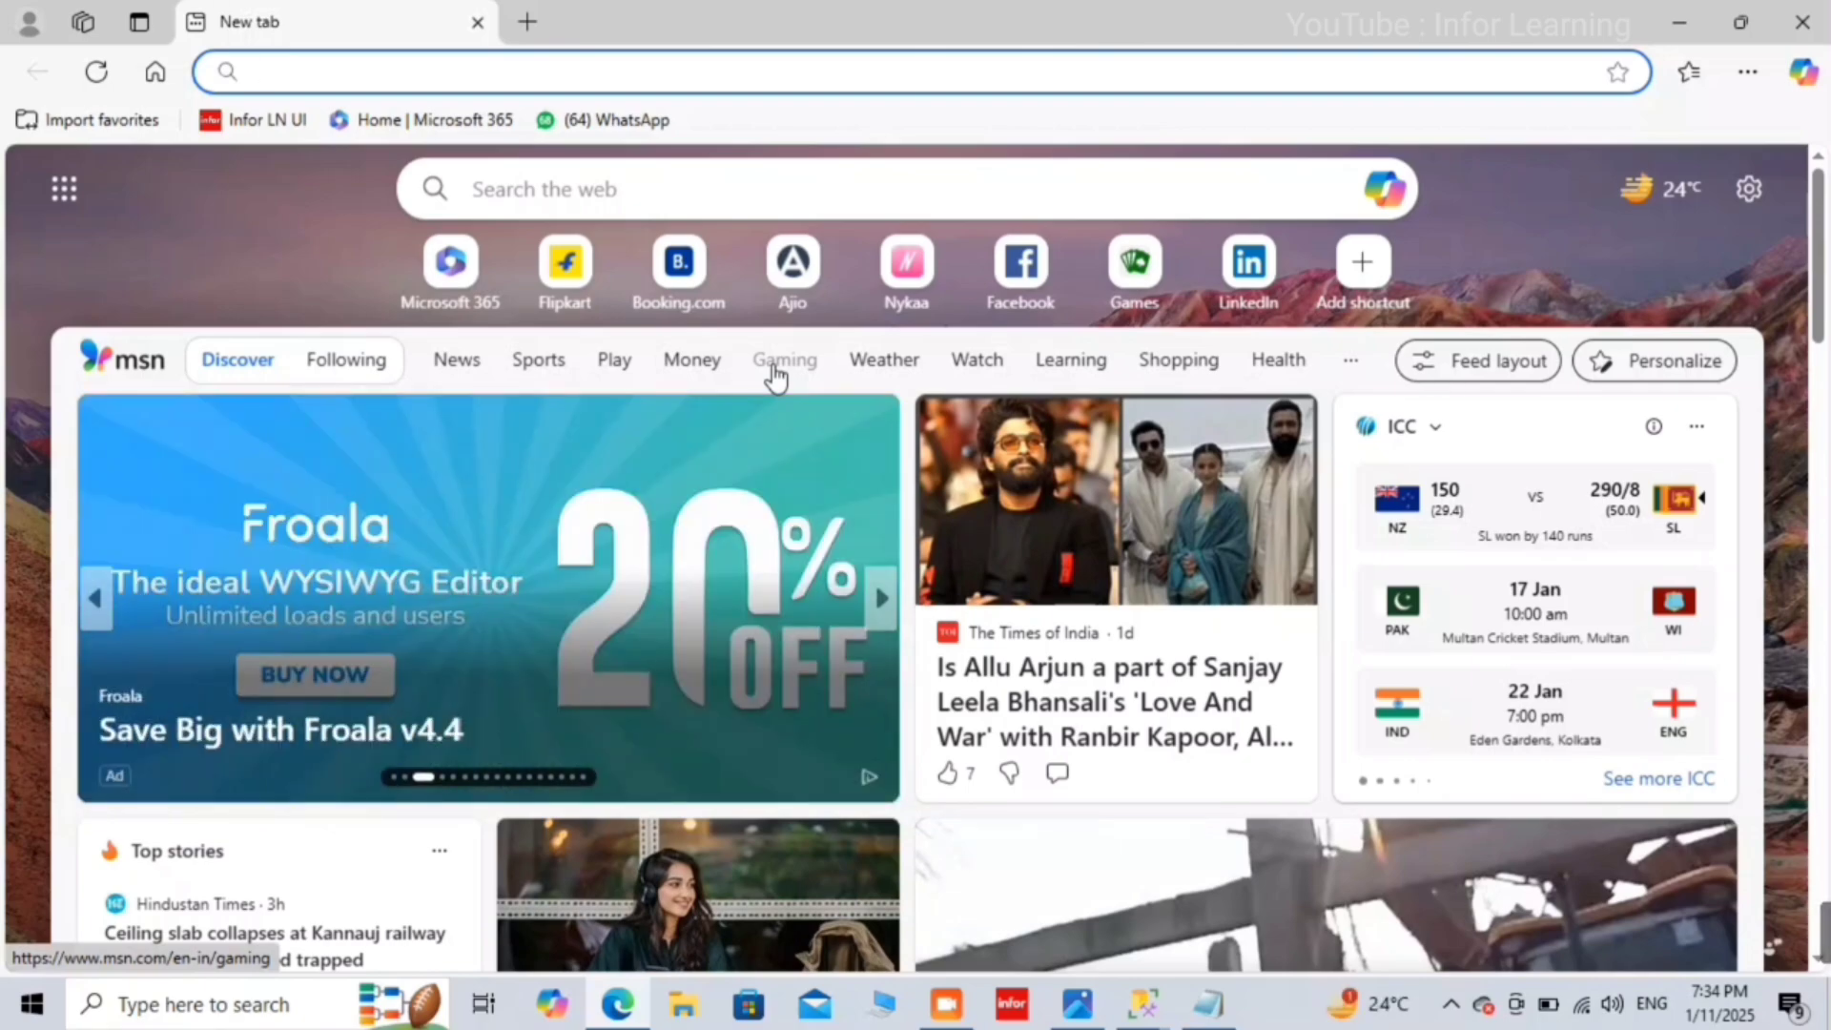
# Step: Search 'ms sql server download 2022' and open Microsoft's SQL Server Downloads page
pyautogui.write('ms sql')
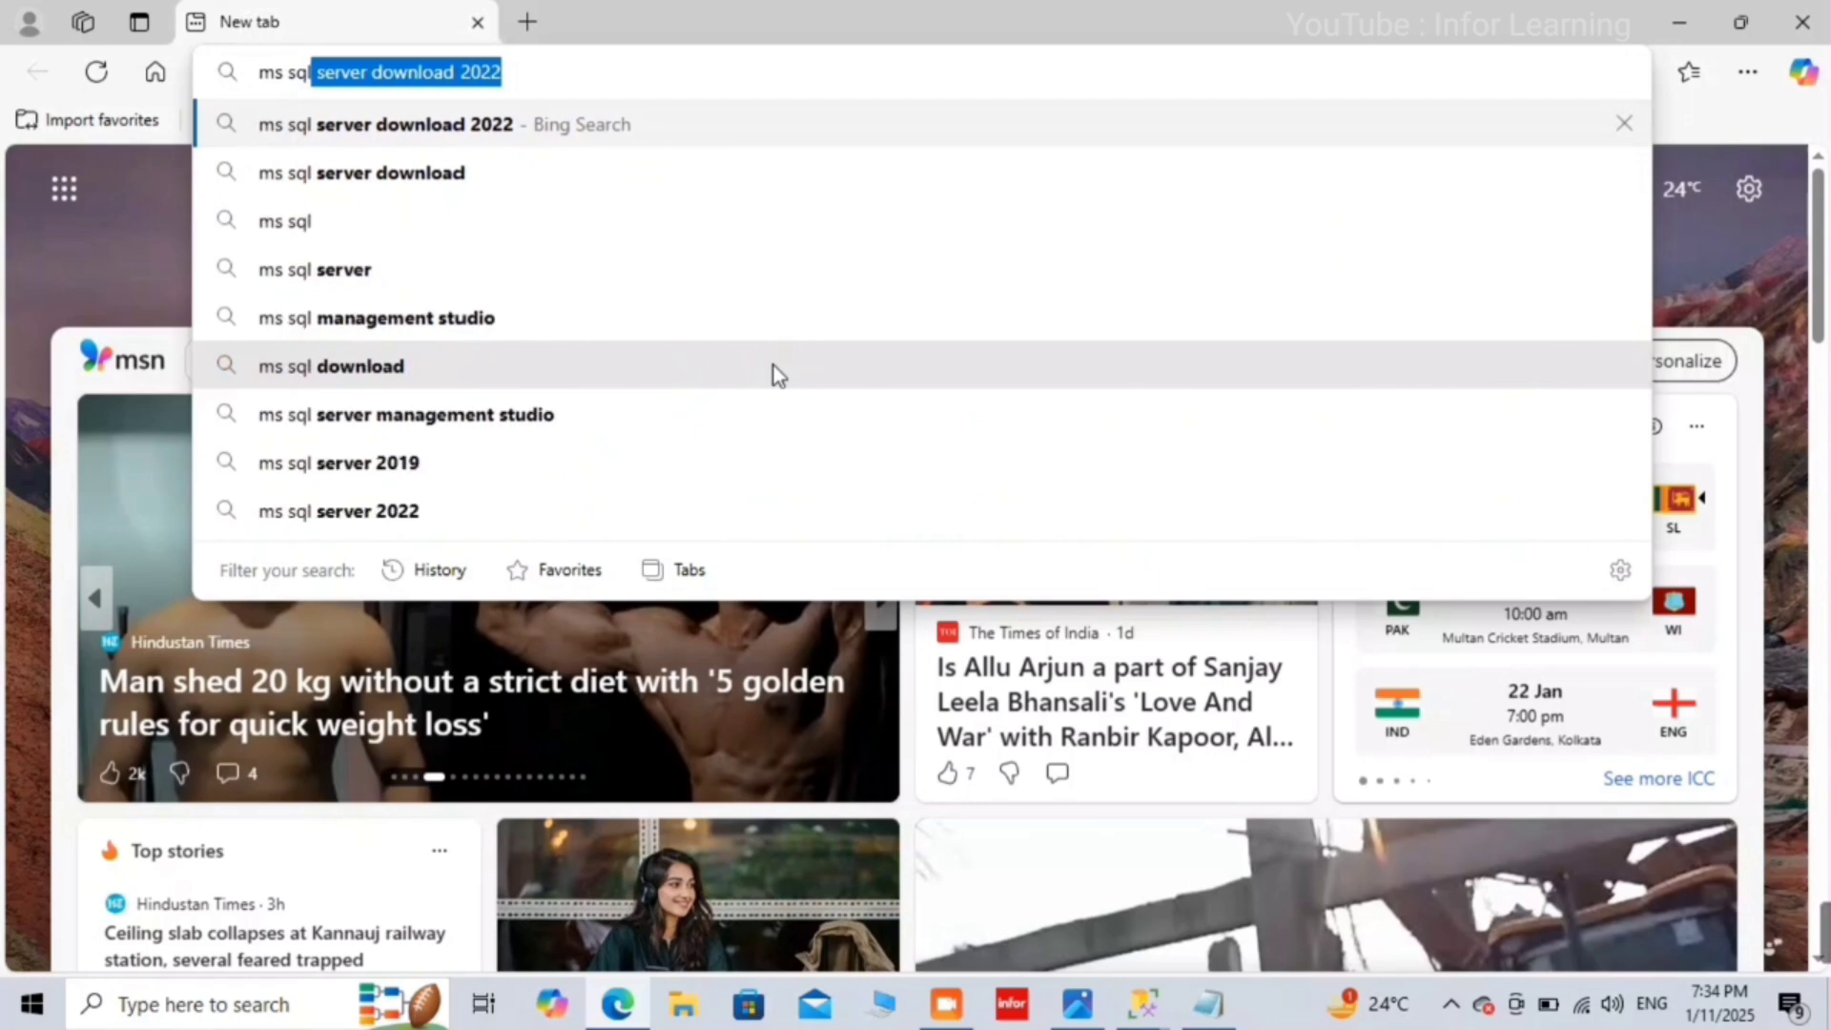
pyautogui.press('Right')
pyautogui.press('Return')
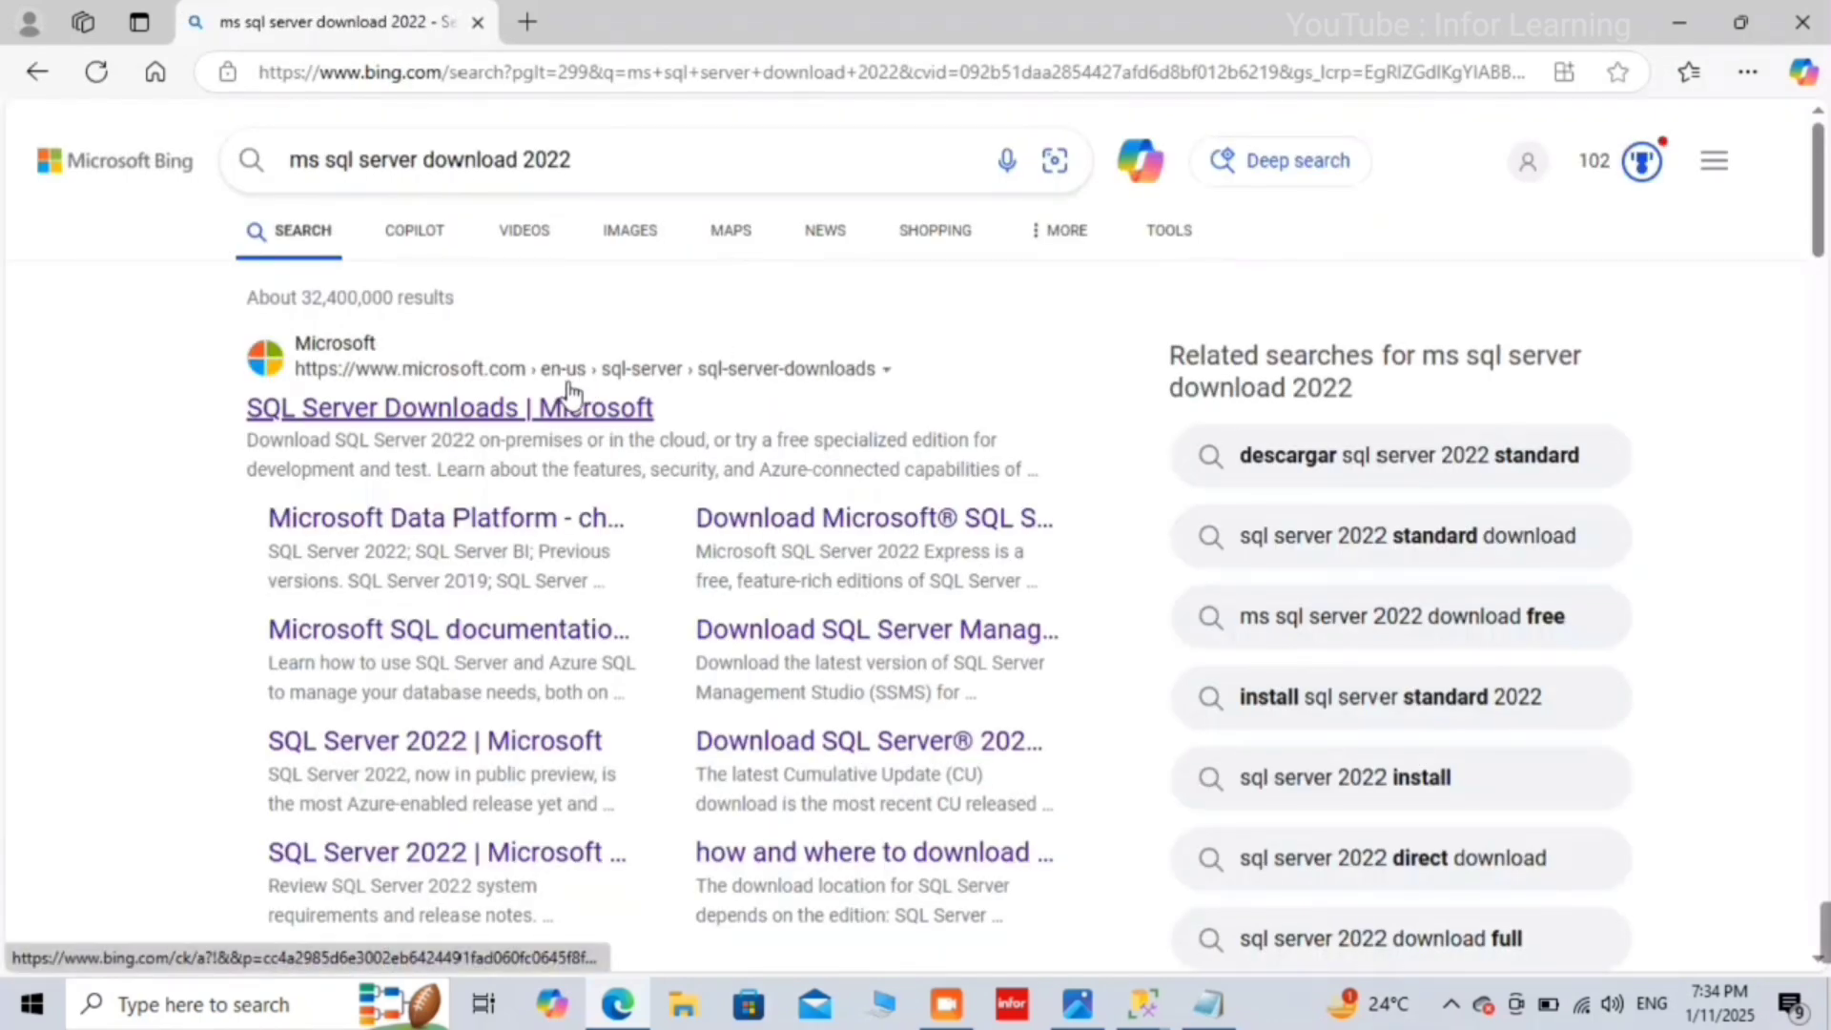
pyautogui.click(569, 404)
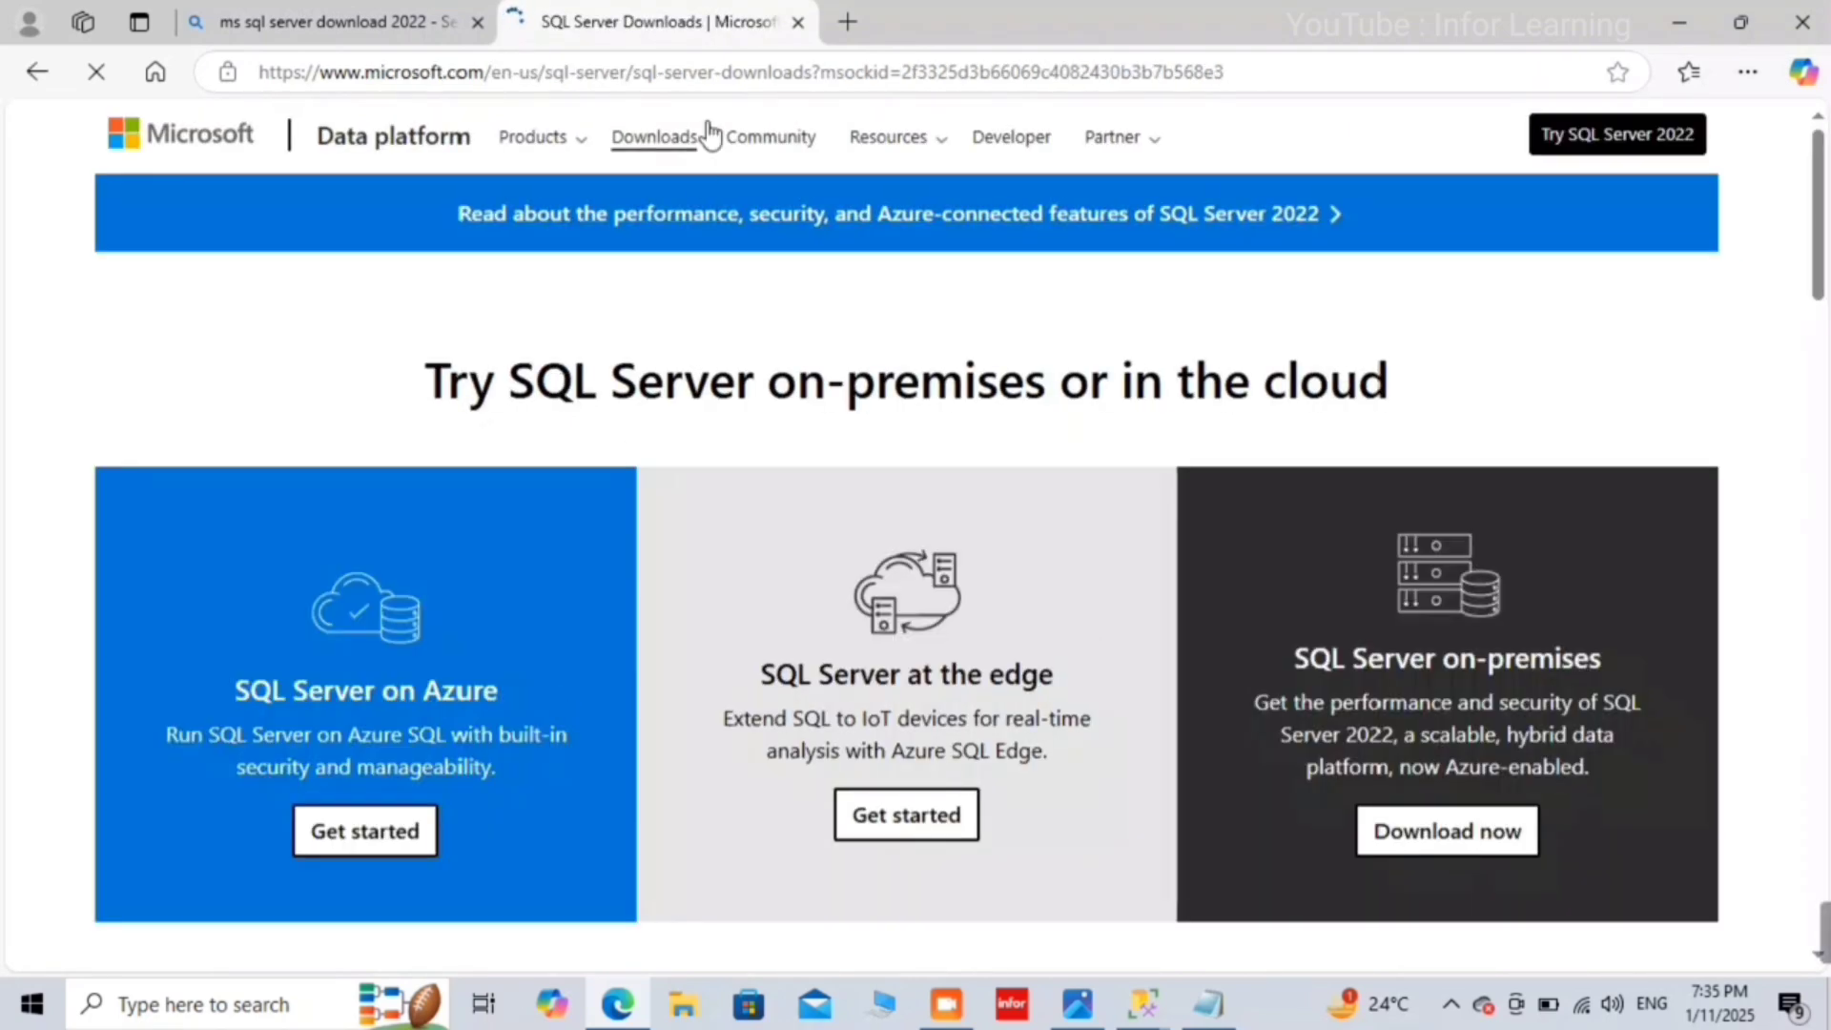
# Step: Download the SQL Server 2022 Express installer, then minimize Edge to return to SSMS
pyautogui.click(534, 138)
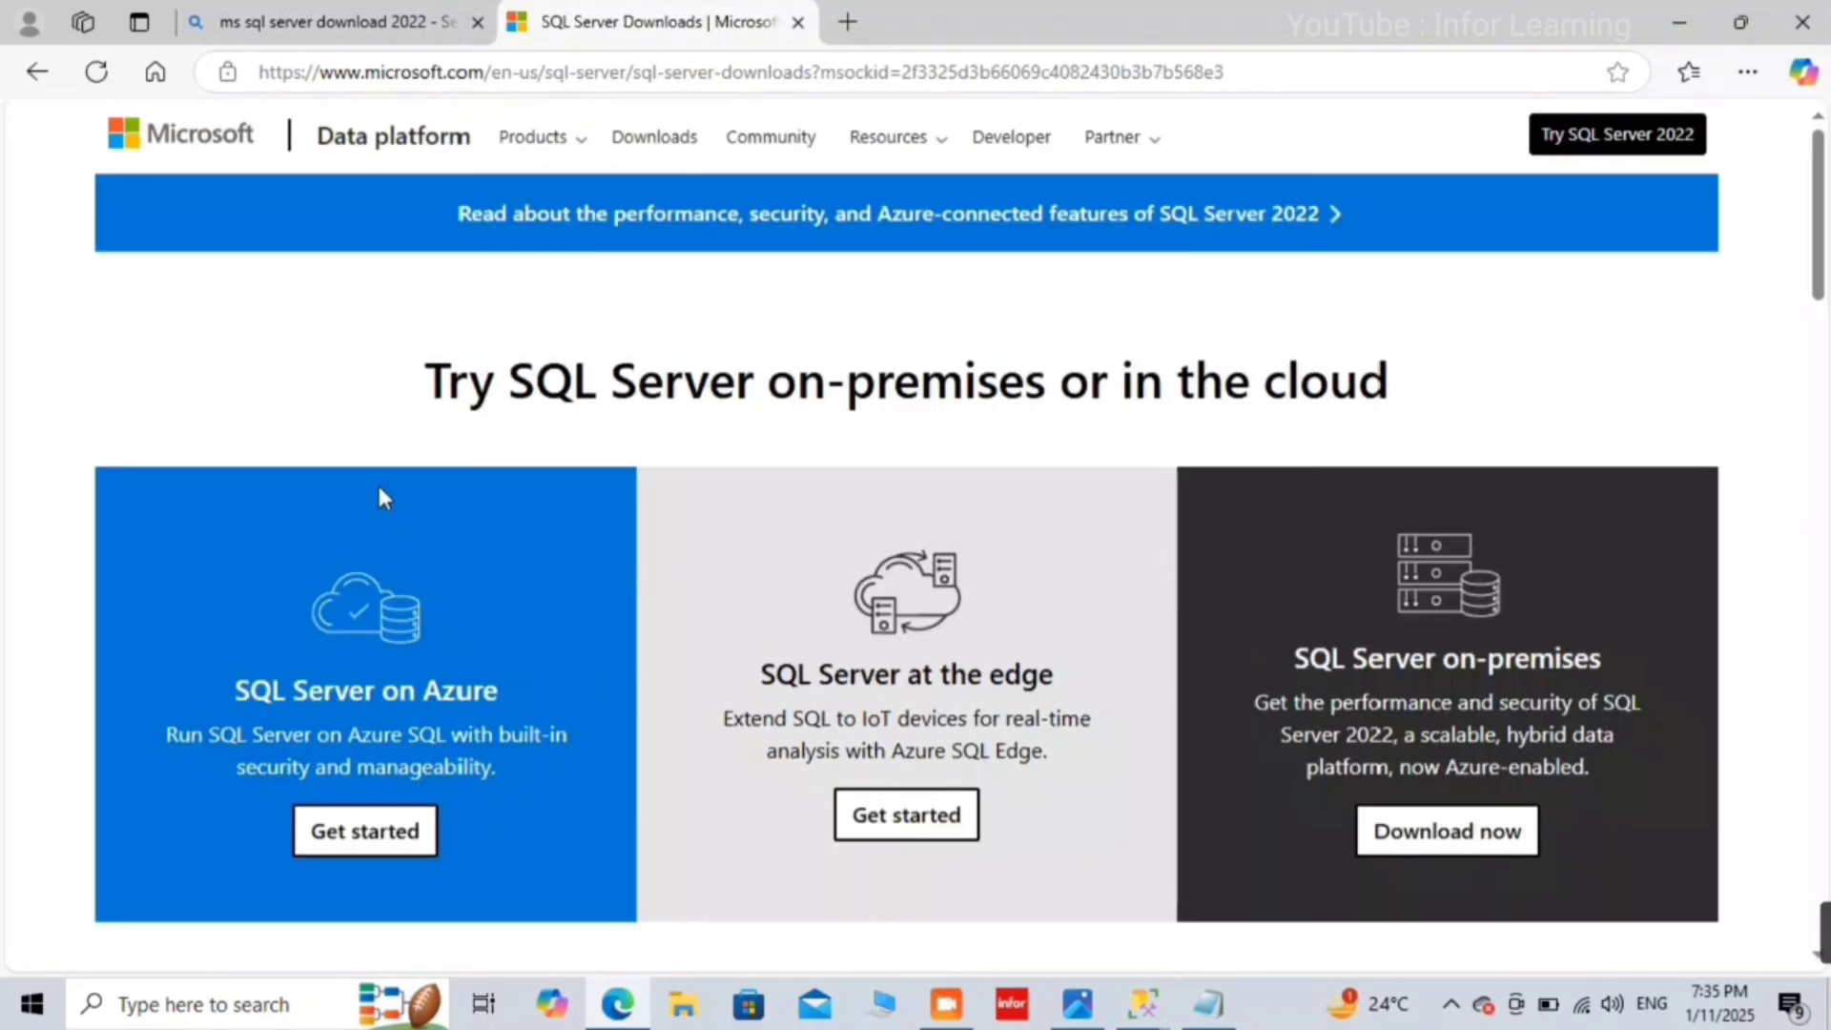
pyautogui.scroll(-10, 397, 515)
pyautogui.scroll(1, 397, 519)
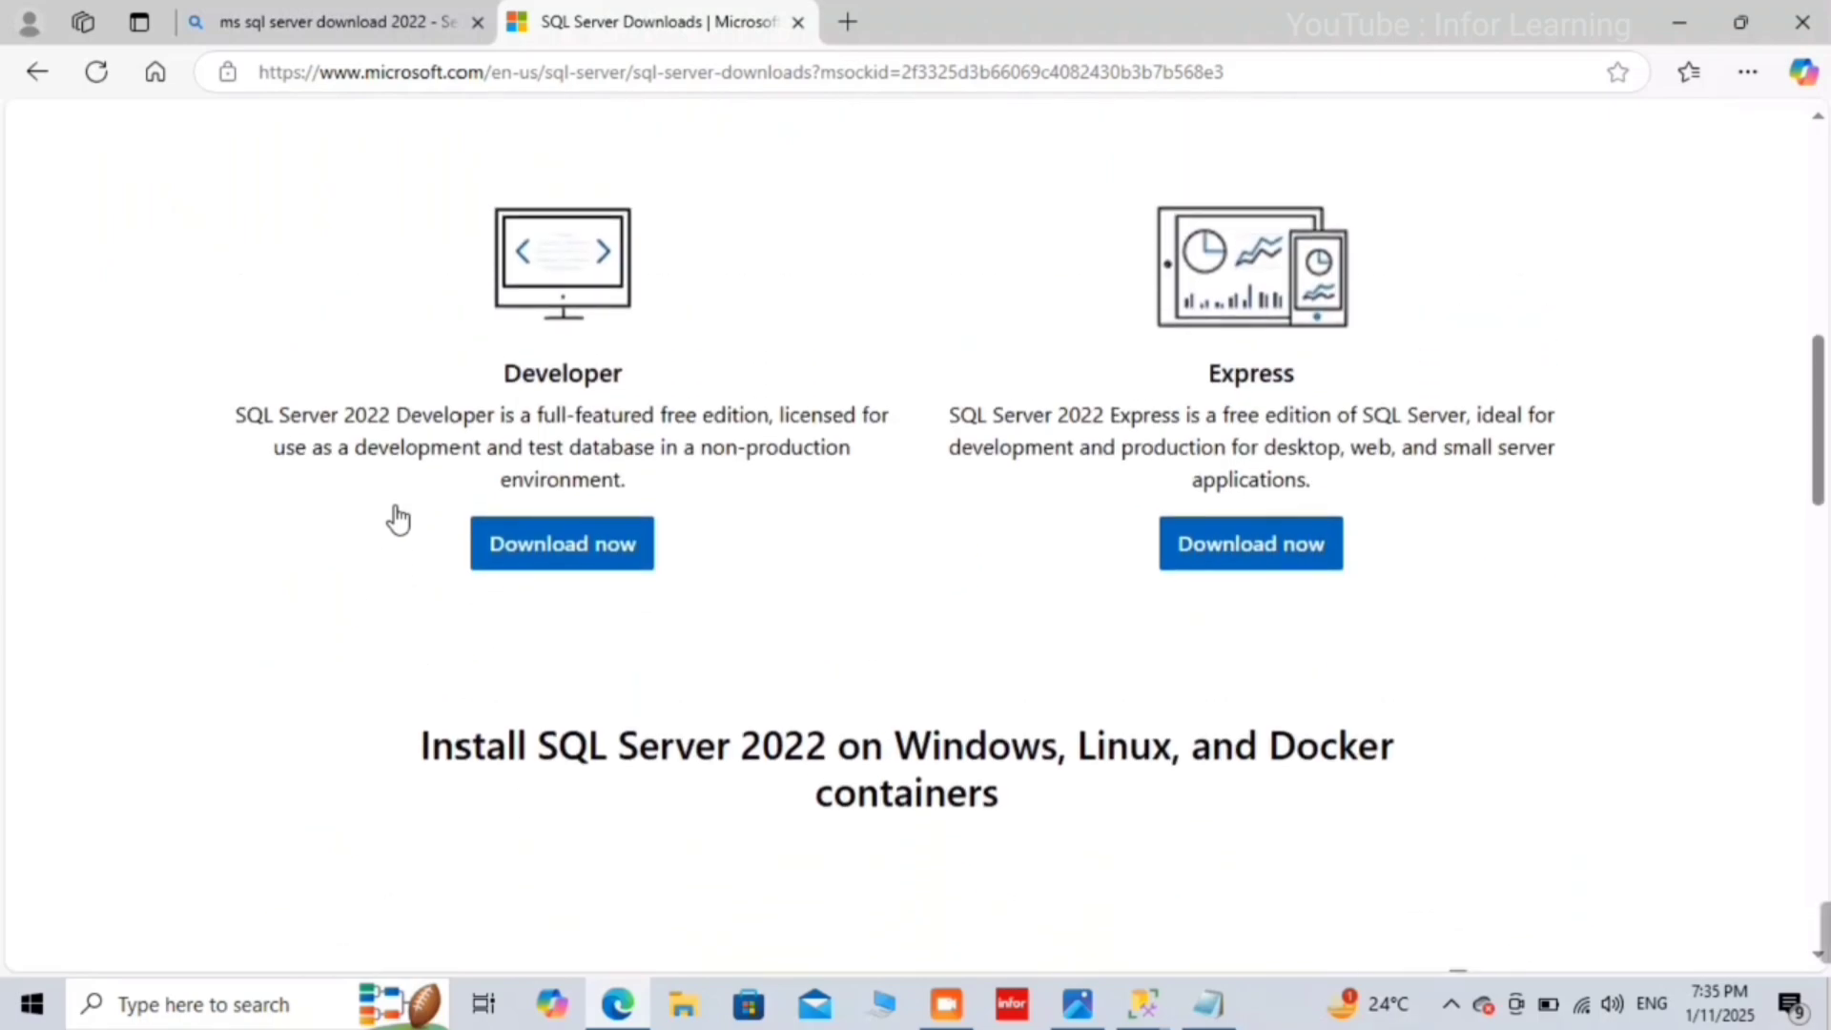
pyautogui.scroll(9, 397, 520)
pyautogui.scroll(-8, 398, 519)
pyautogui.scroll(-2, 398, 520)
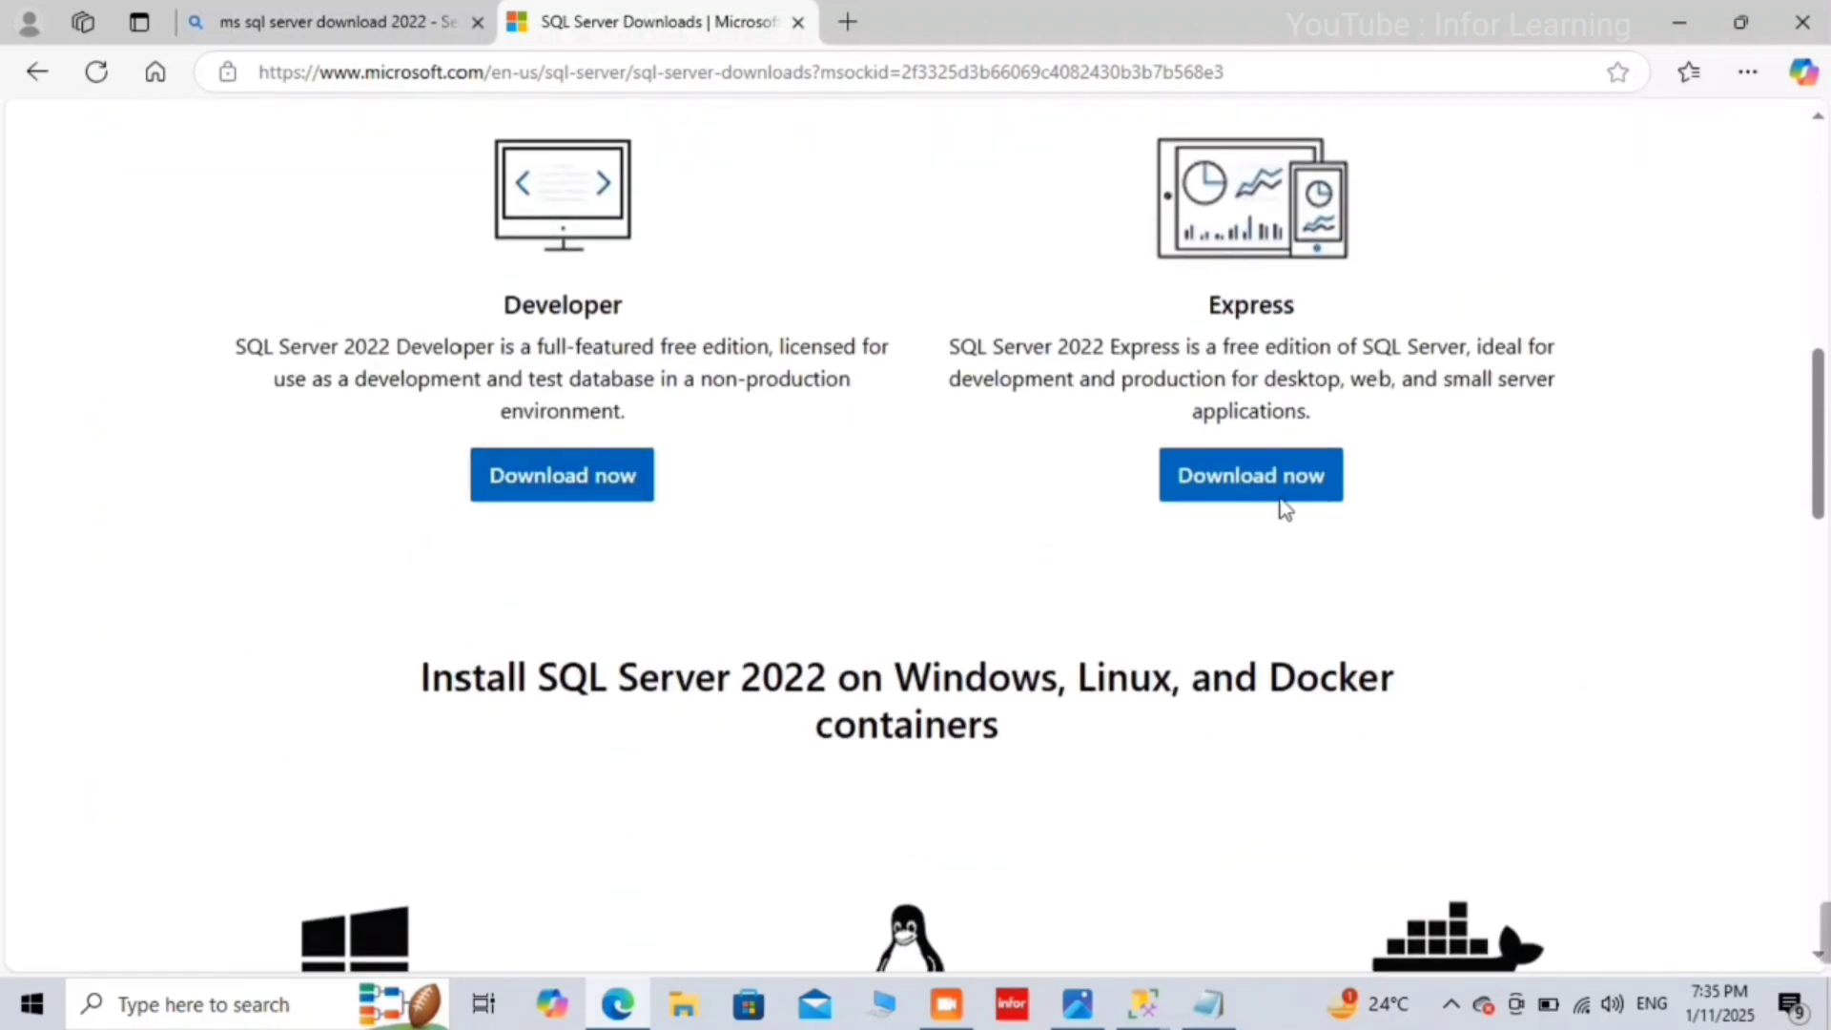
pyautogui.click(1241, 477)
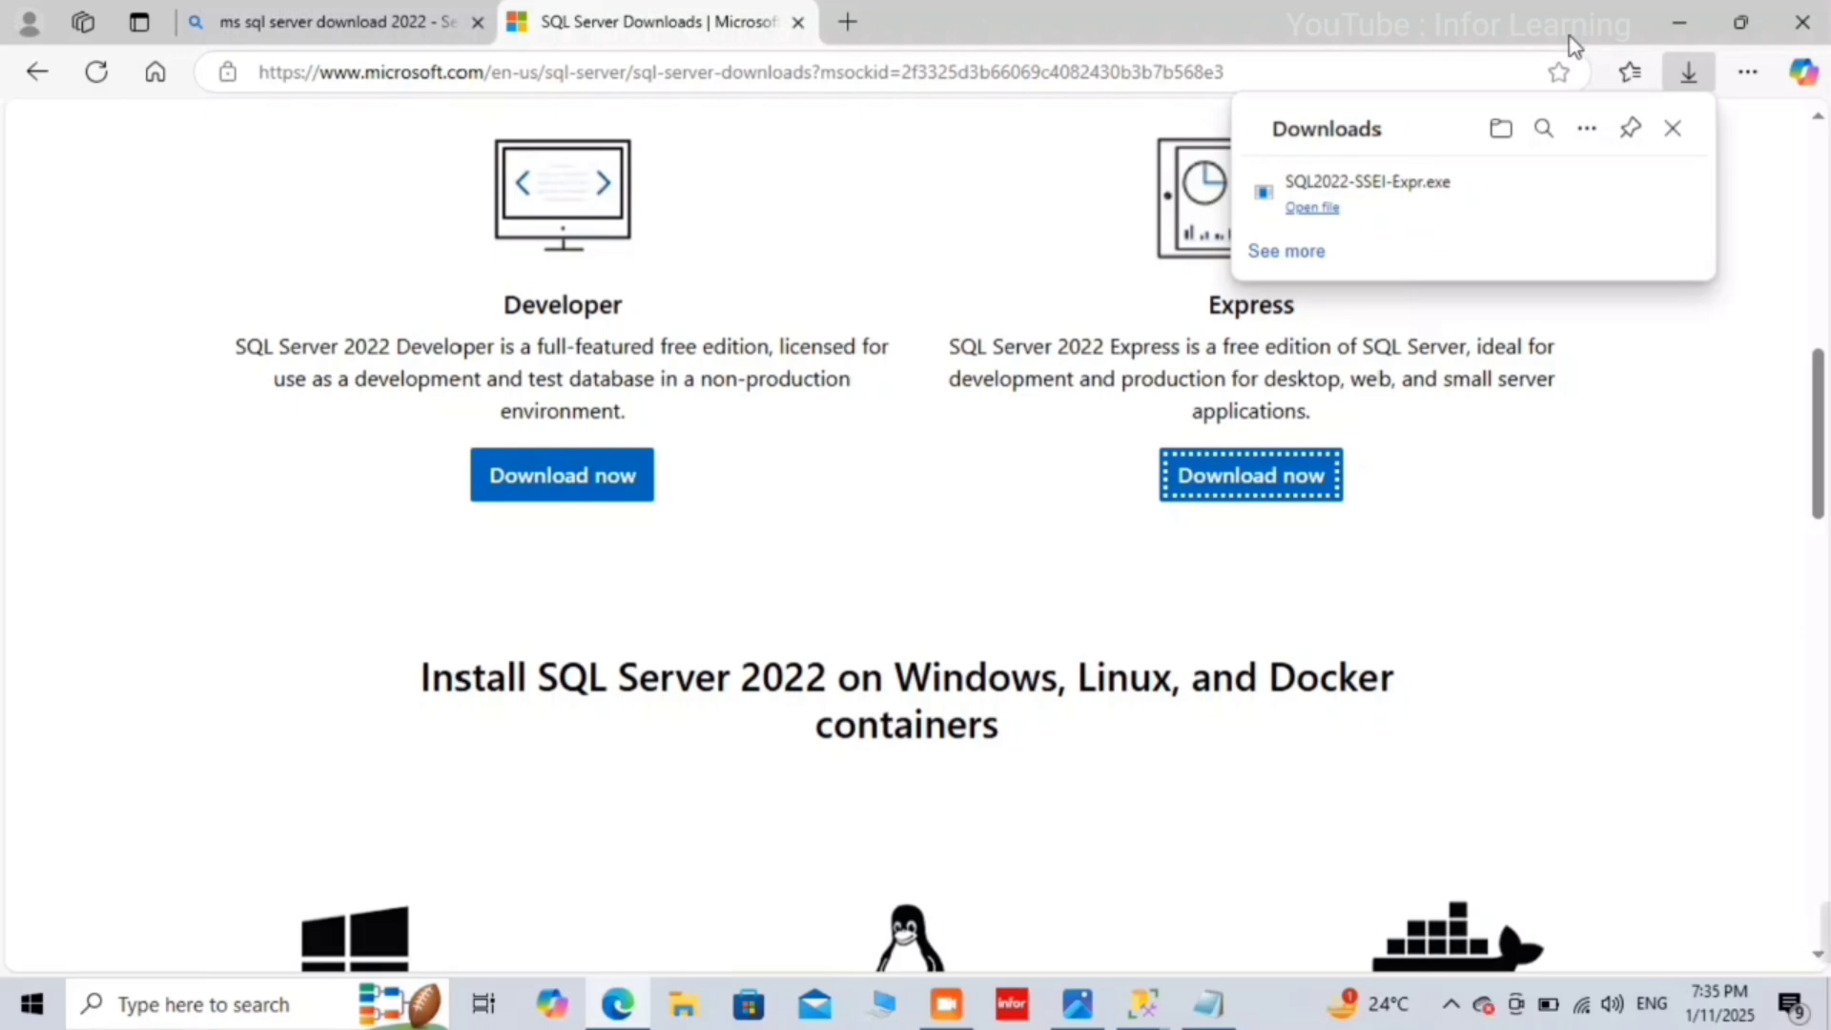
pyautogui.click(1667, 36)
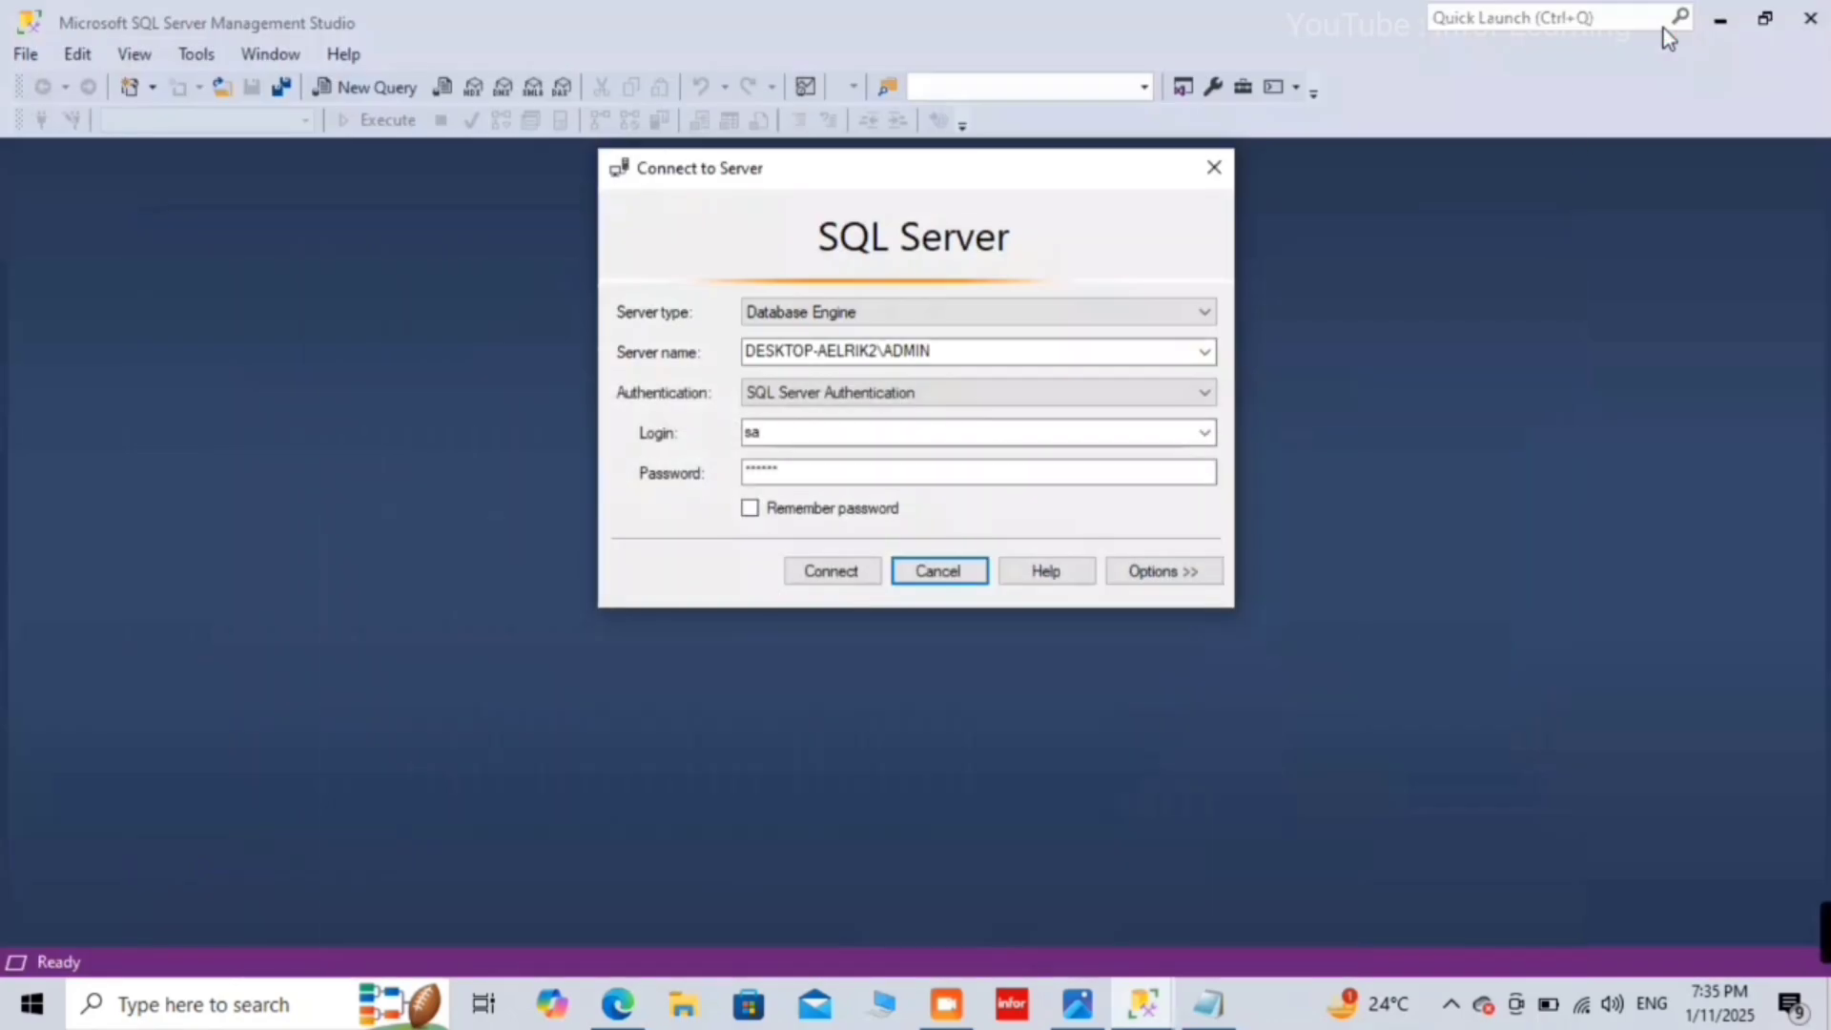
# Step: Add '2. SQL Server is not Running' as a new line in the Notepad fix list
pyautogui.click(1209, 1004)
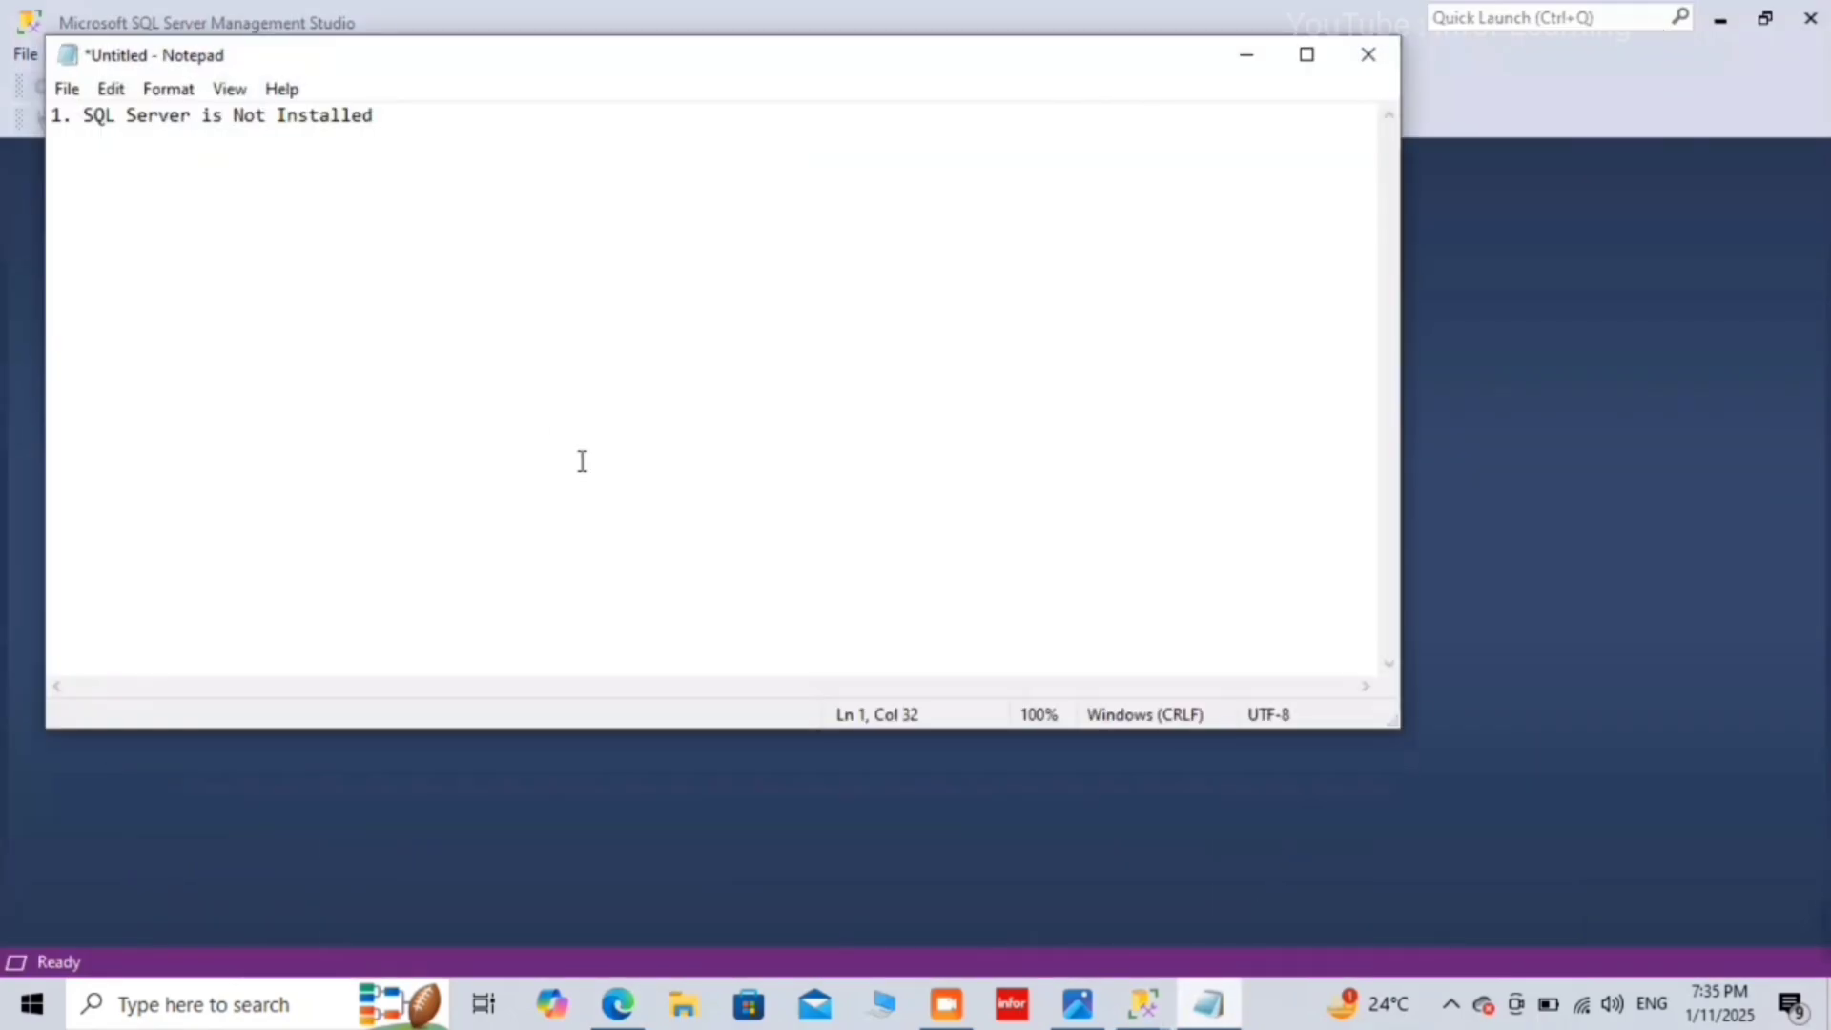
pyautogui.press('Return')
pyautogui.press('Return')
pyautogui.write('2.SQL')
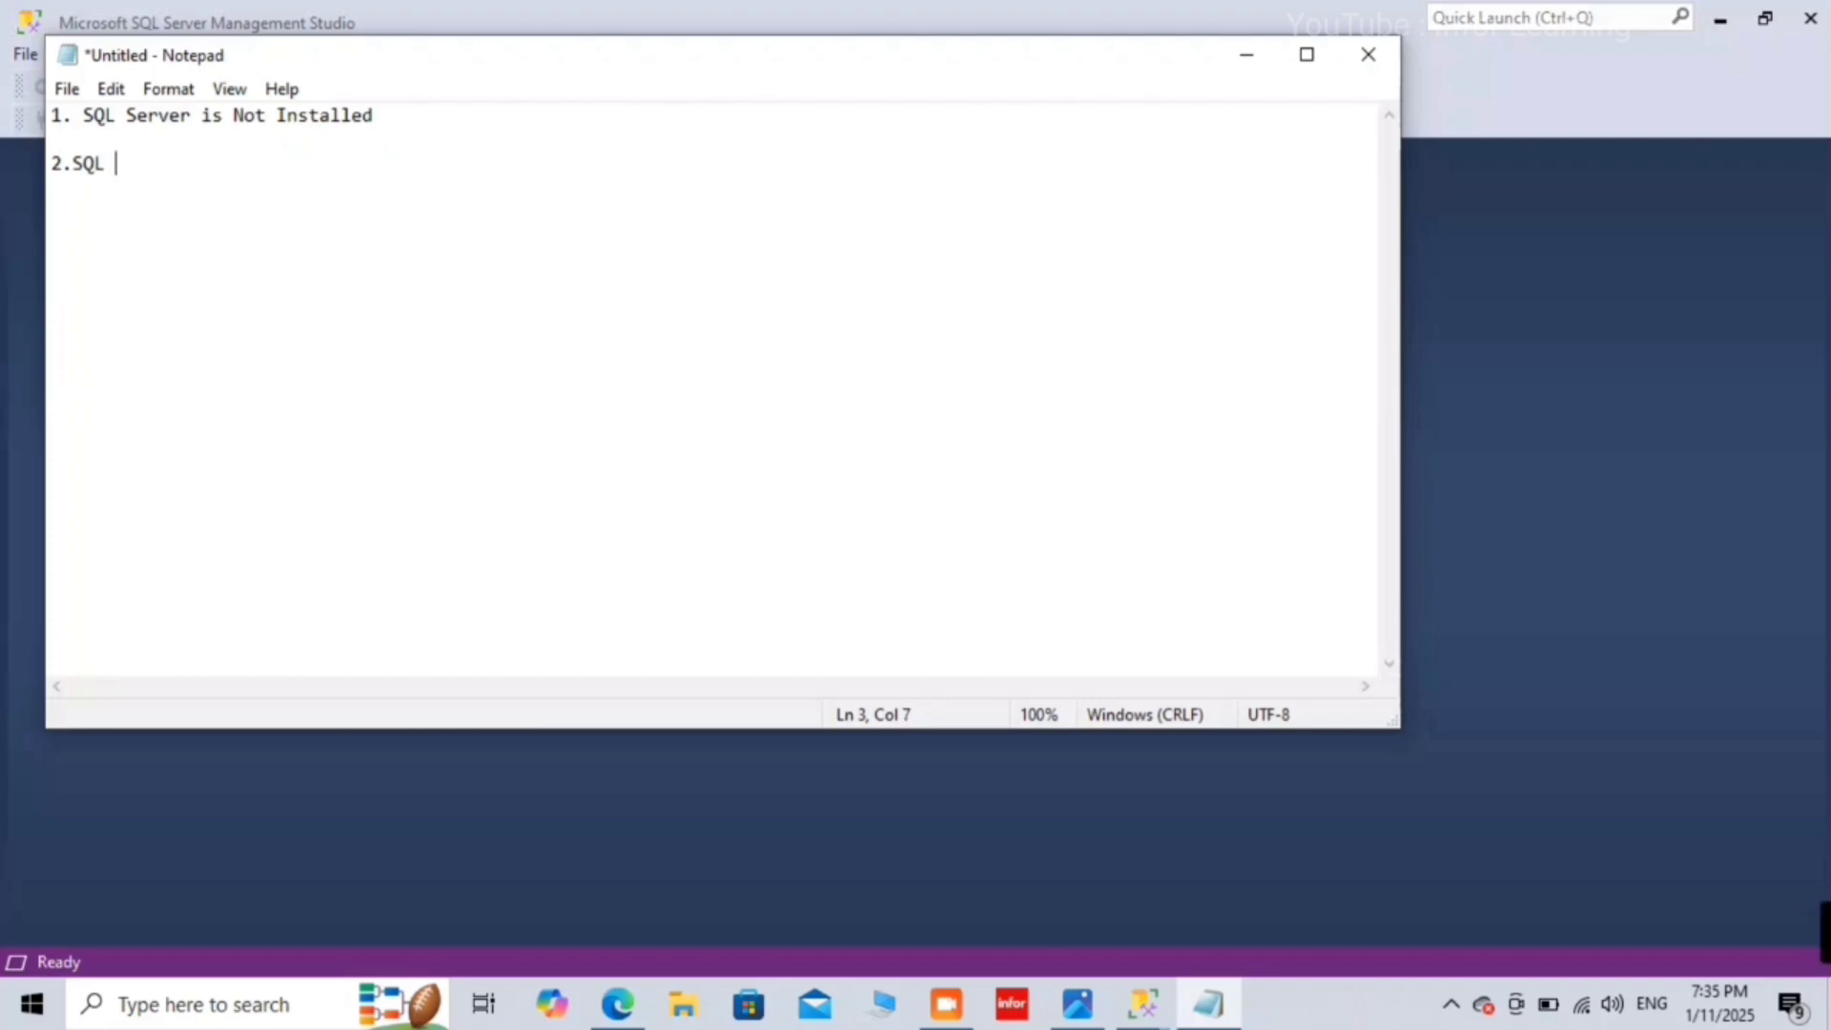
pyautogui.press('BackSpace')
pyautogui.press('BackSpace')
pyautogui.press('BackSpace')
pyautogui.press('BackSpace')
pyautogui.write('SQL ')
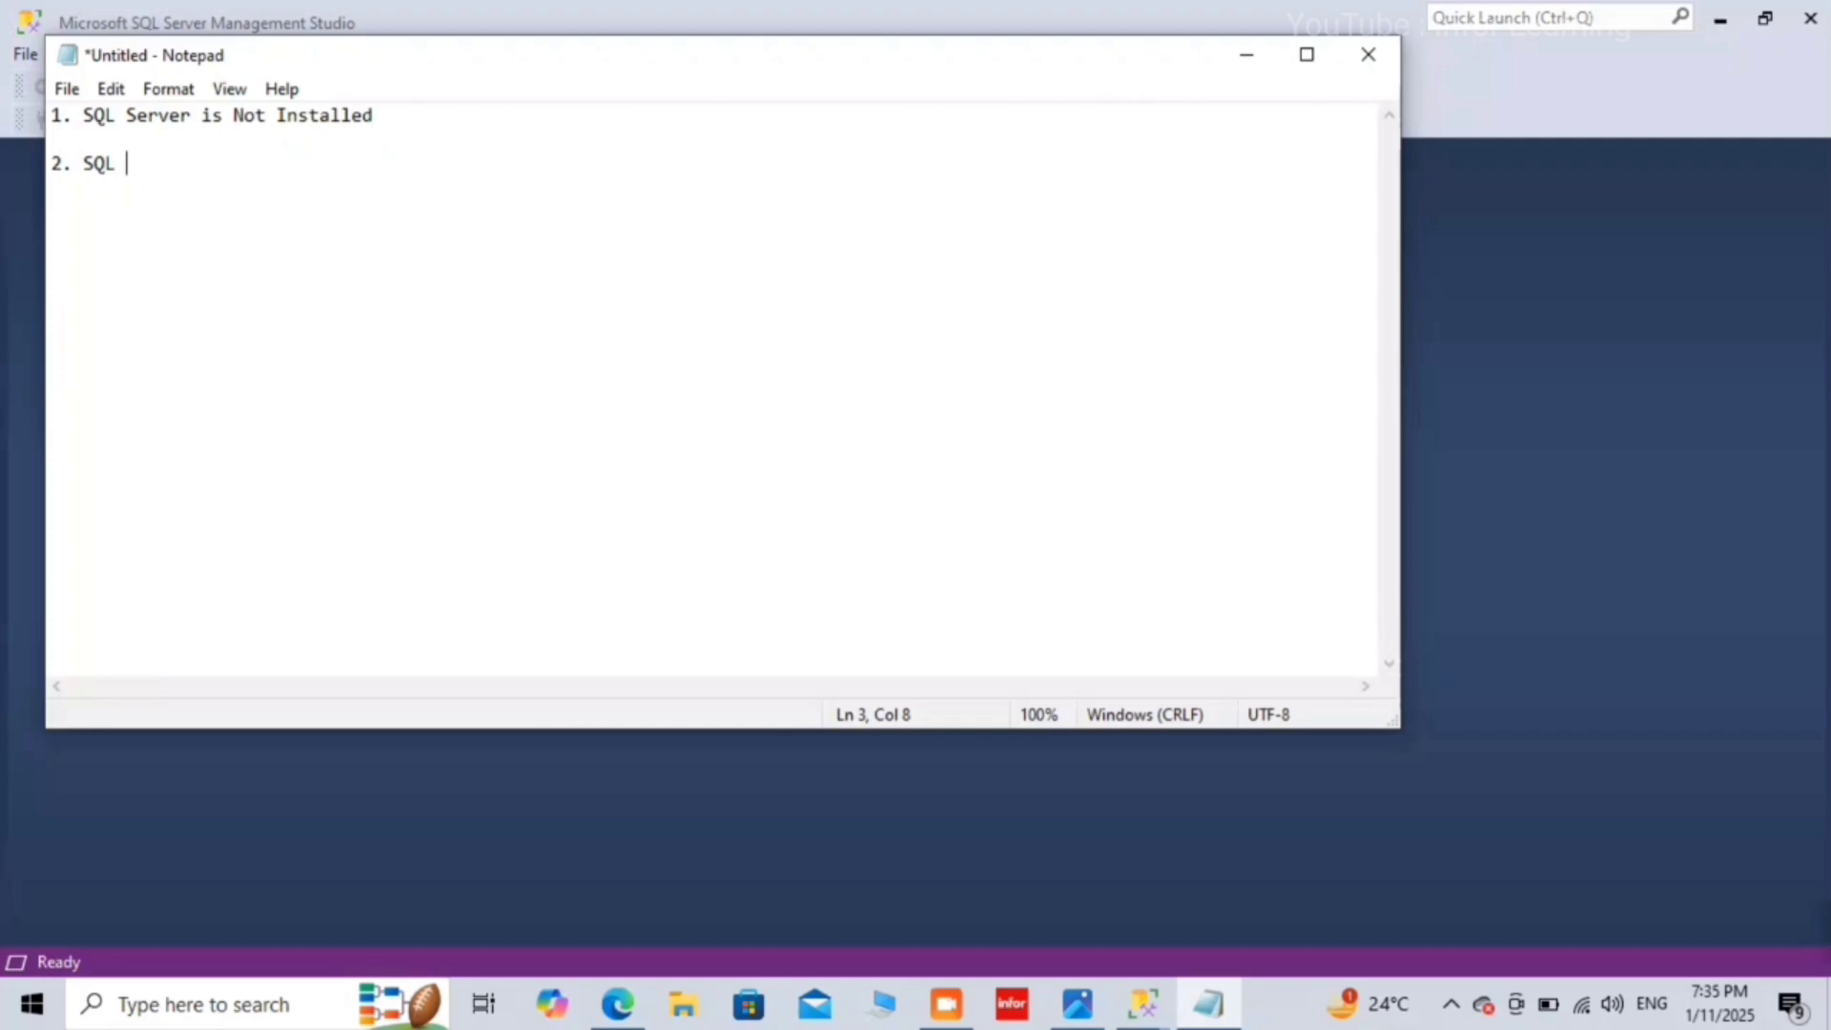
pyautogui.write('Server ')
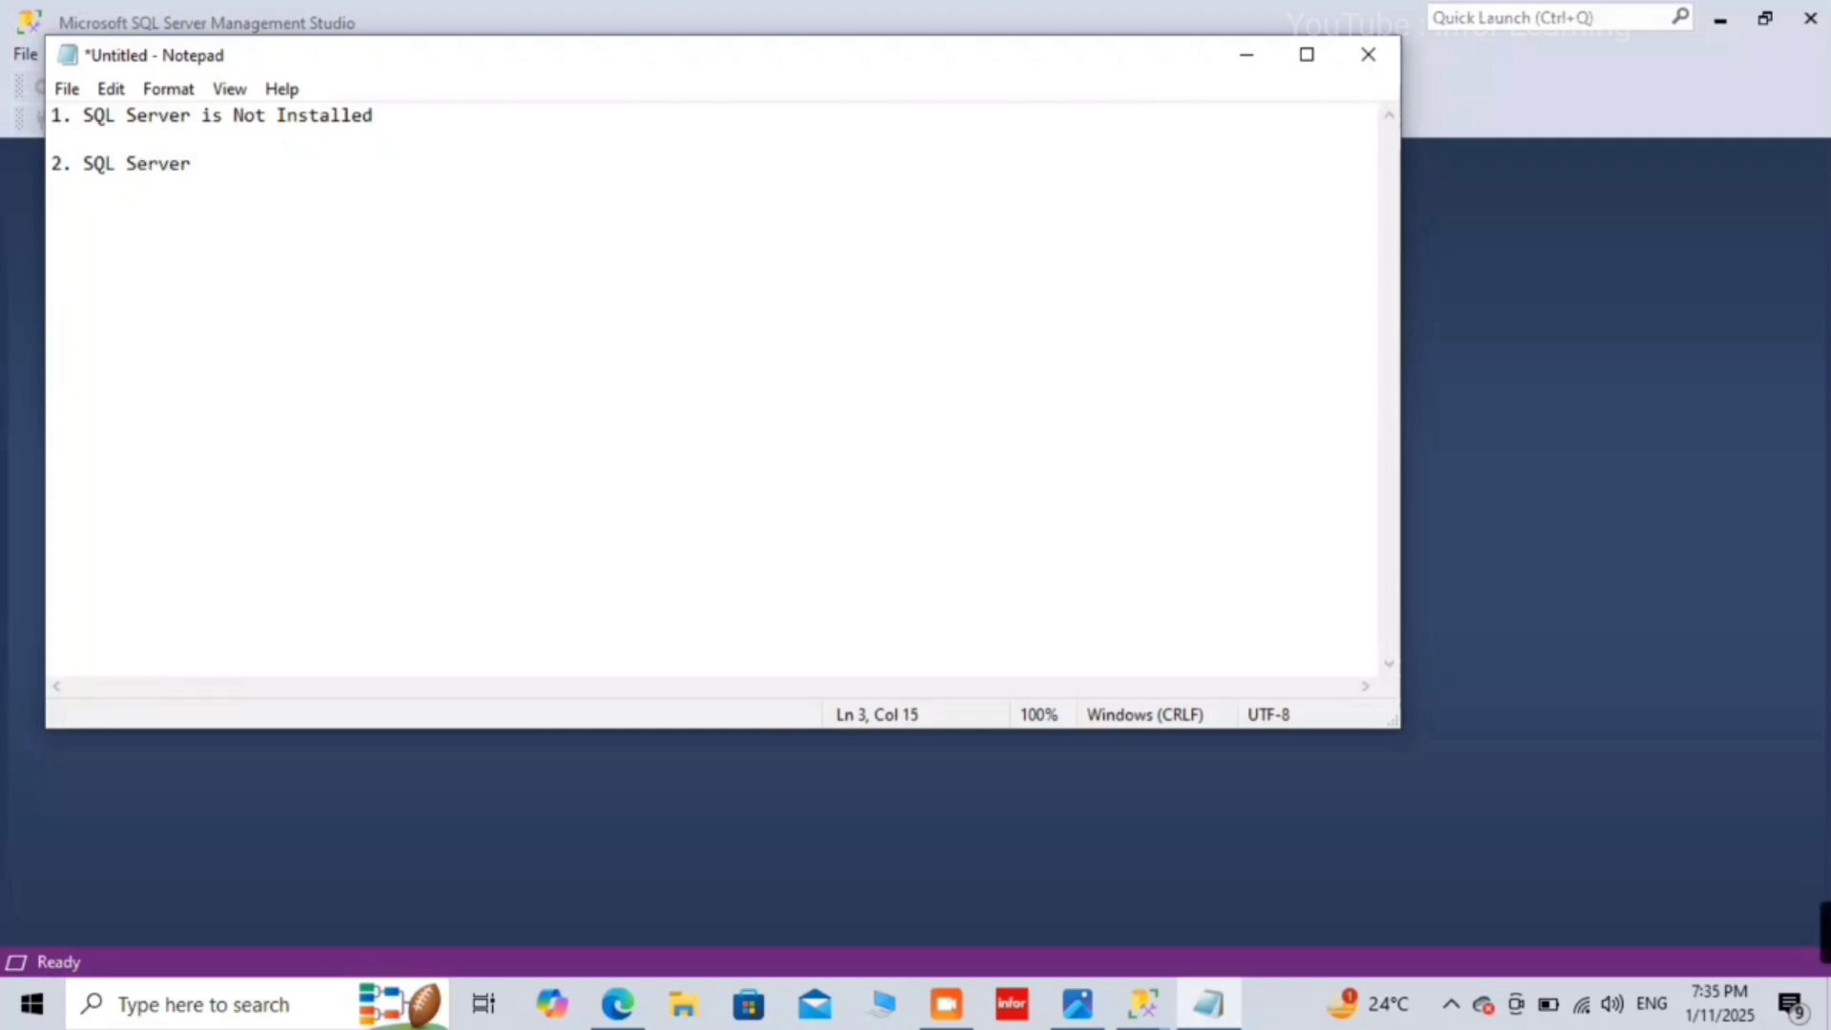
pyautogui.write('is not R')
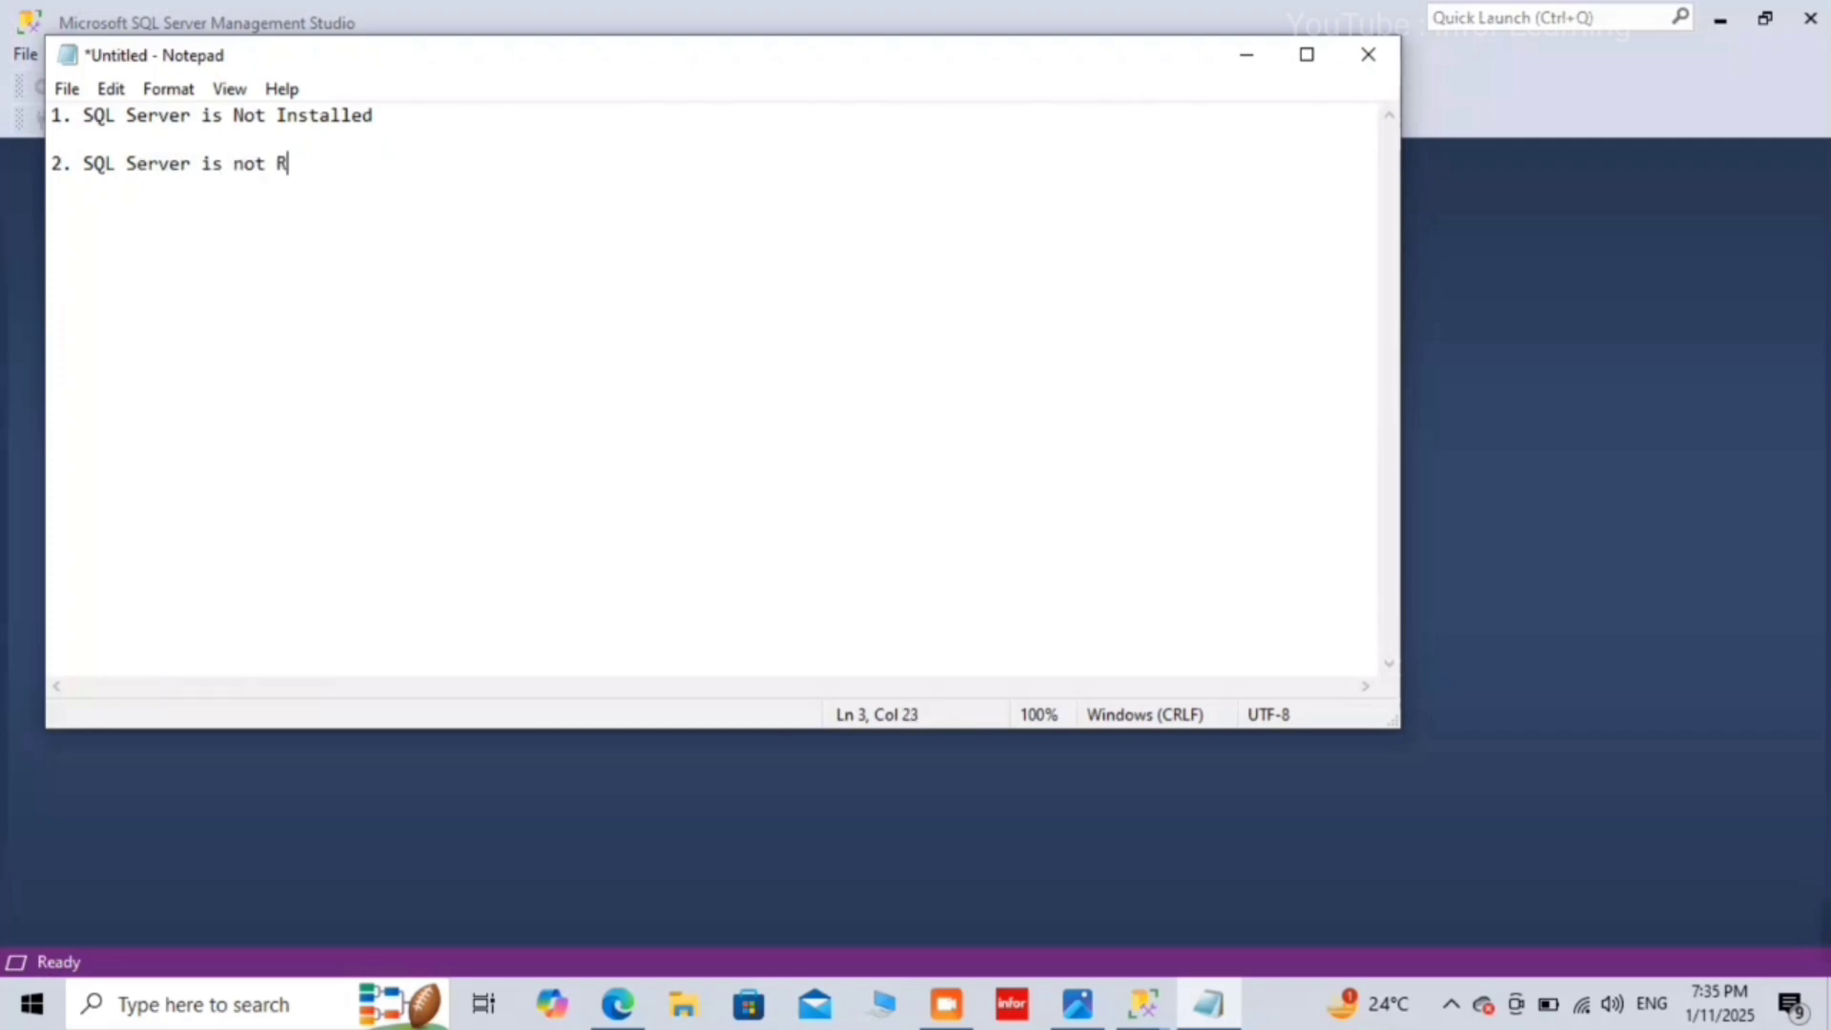
pyautogui.write('unning')
# Step: Minimize Notepad so the SSMS Connect to Server dialog shows again
pyautogui.click(1223, 66)
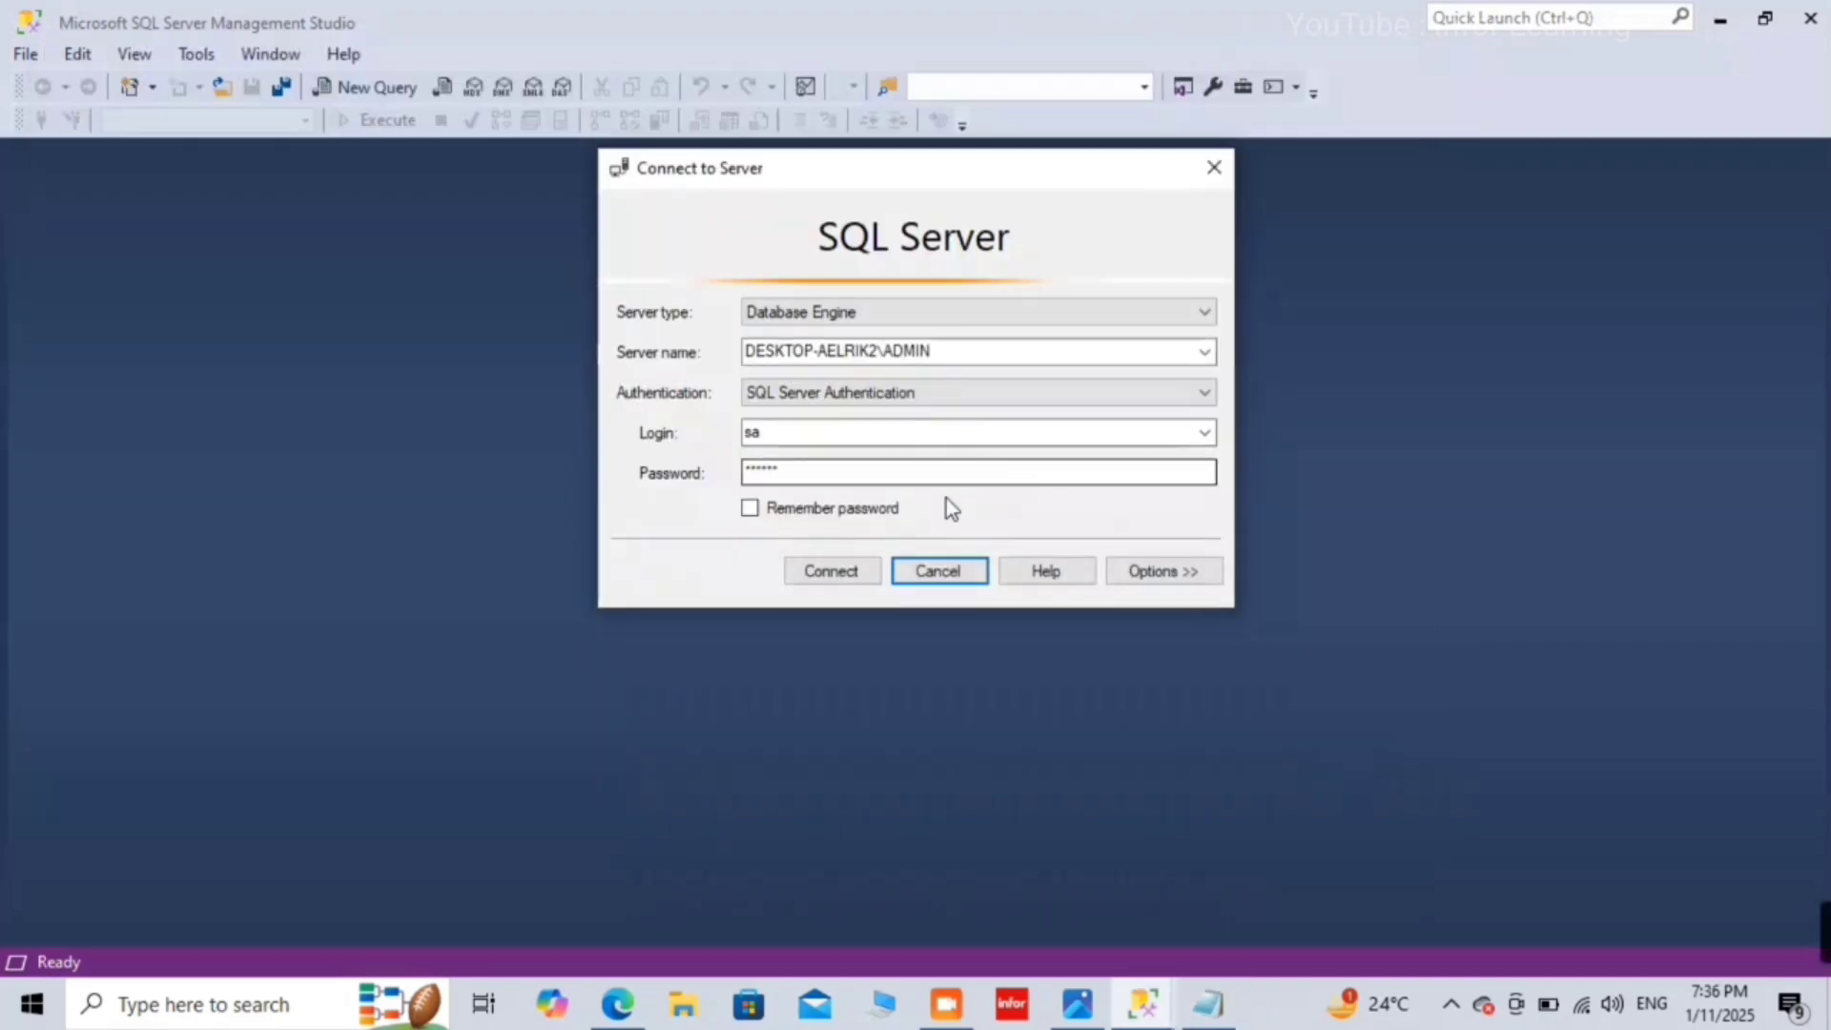
pyautogui.click(151, 1018)
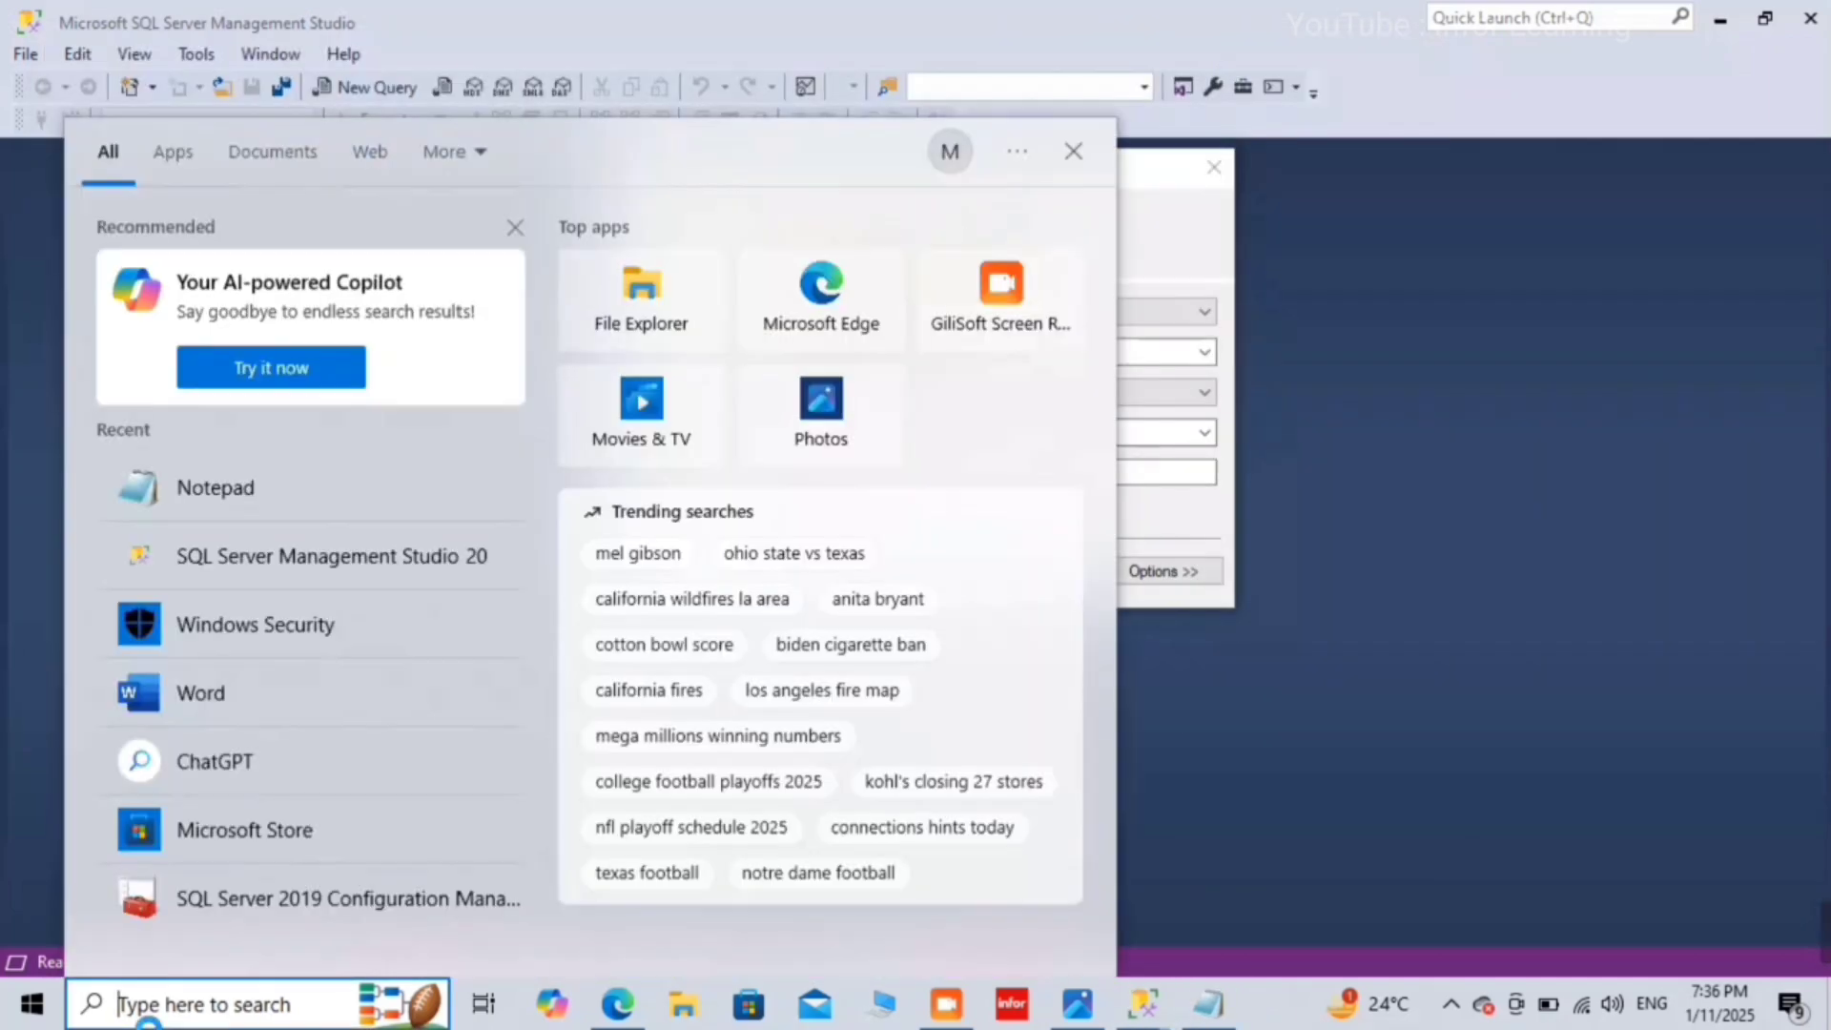
pyautogui.click(1209, 1007)
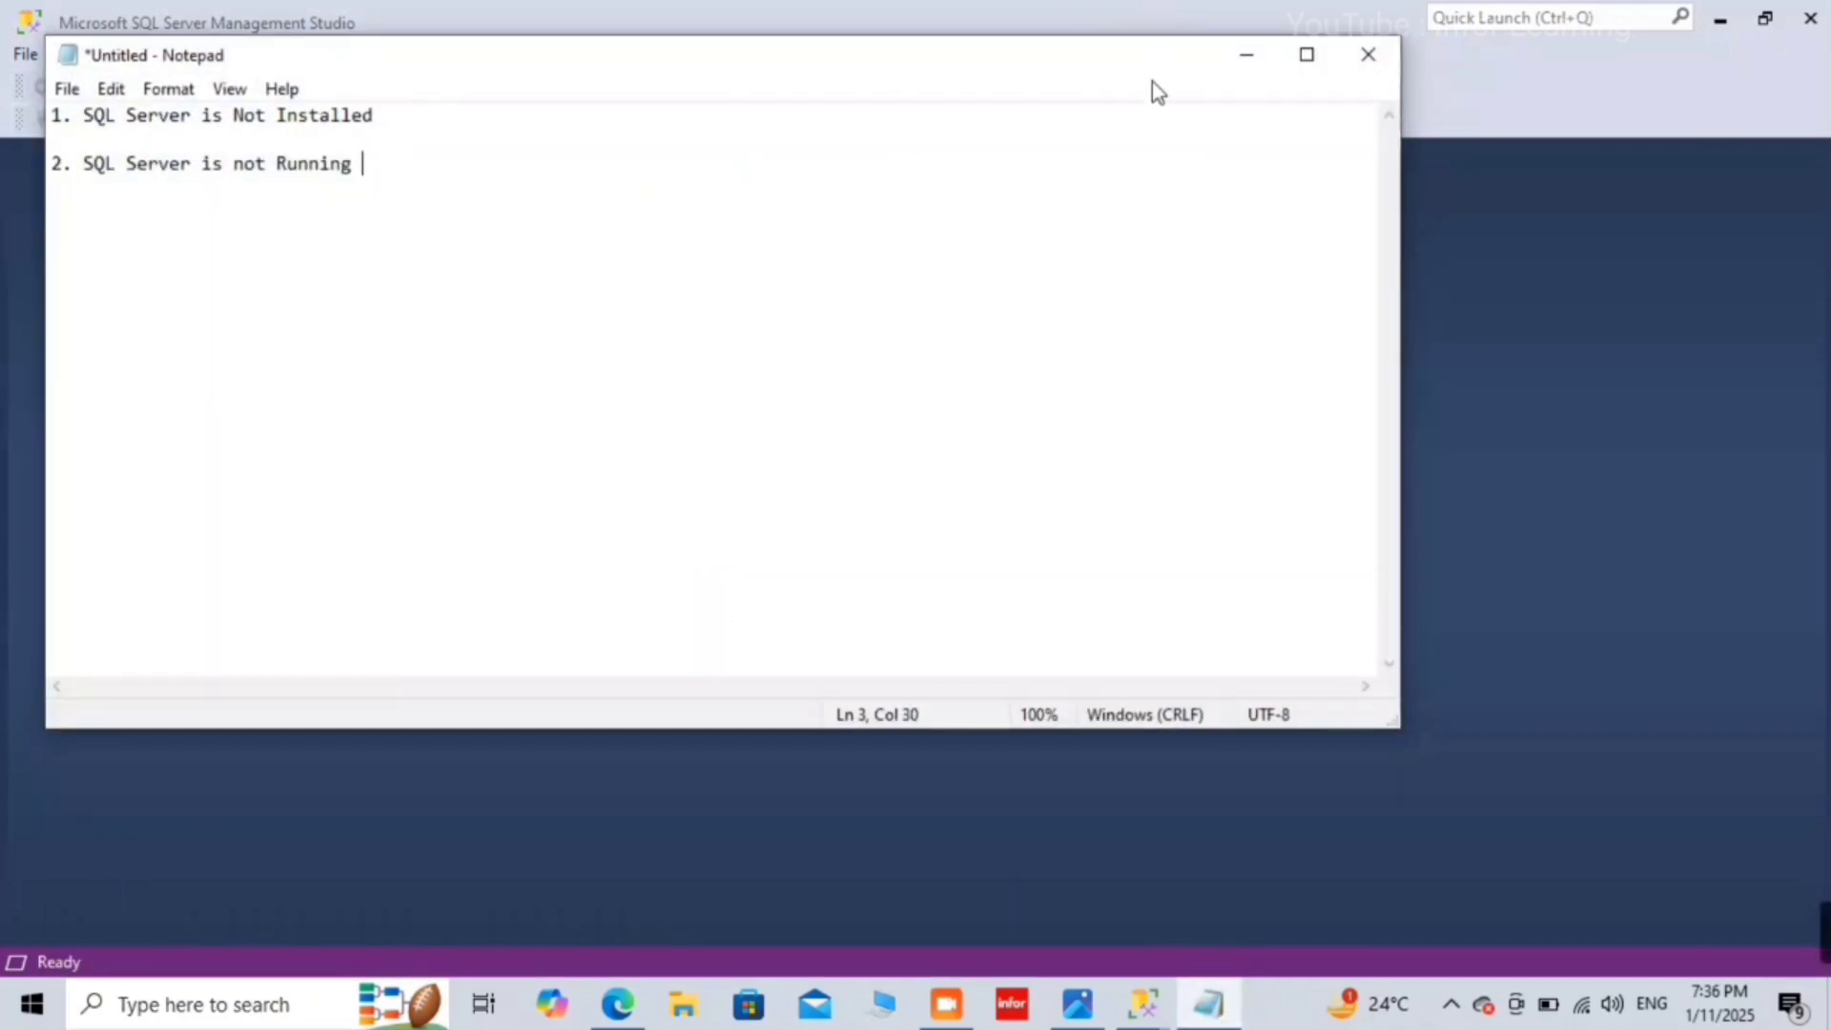
pyautogui.click(1246, 55)
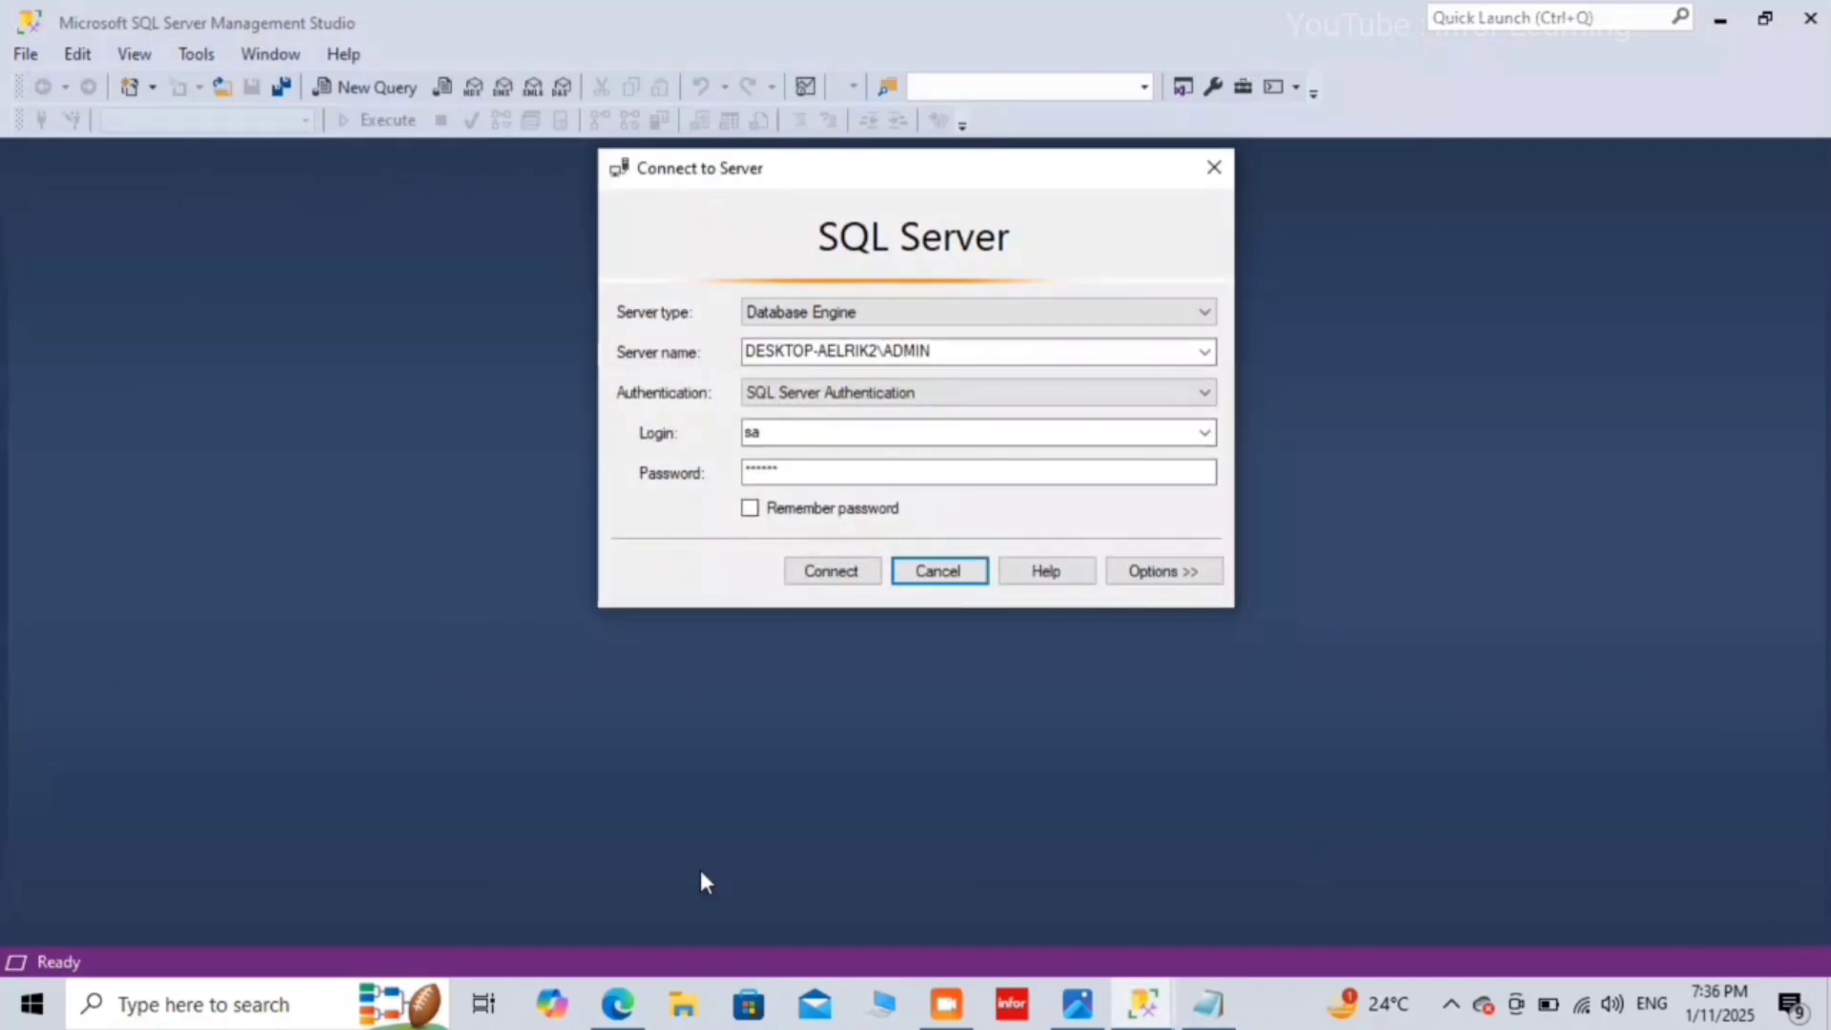
# Step: Open the Run dialog and launch the services.msc Services console
pyautogui.click(143, 1017)
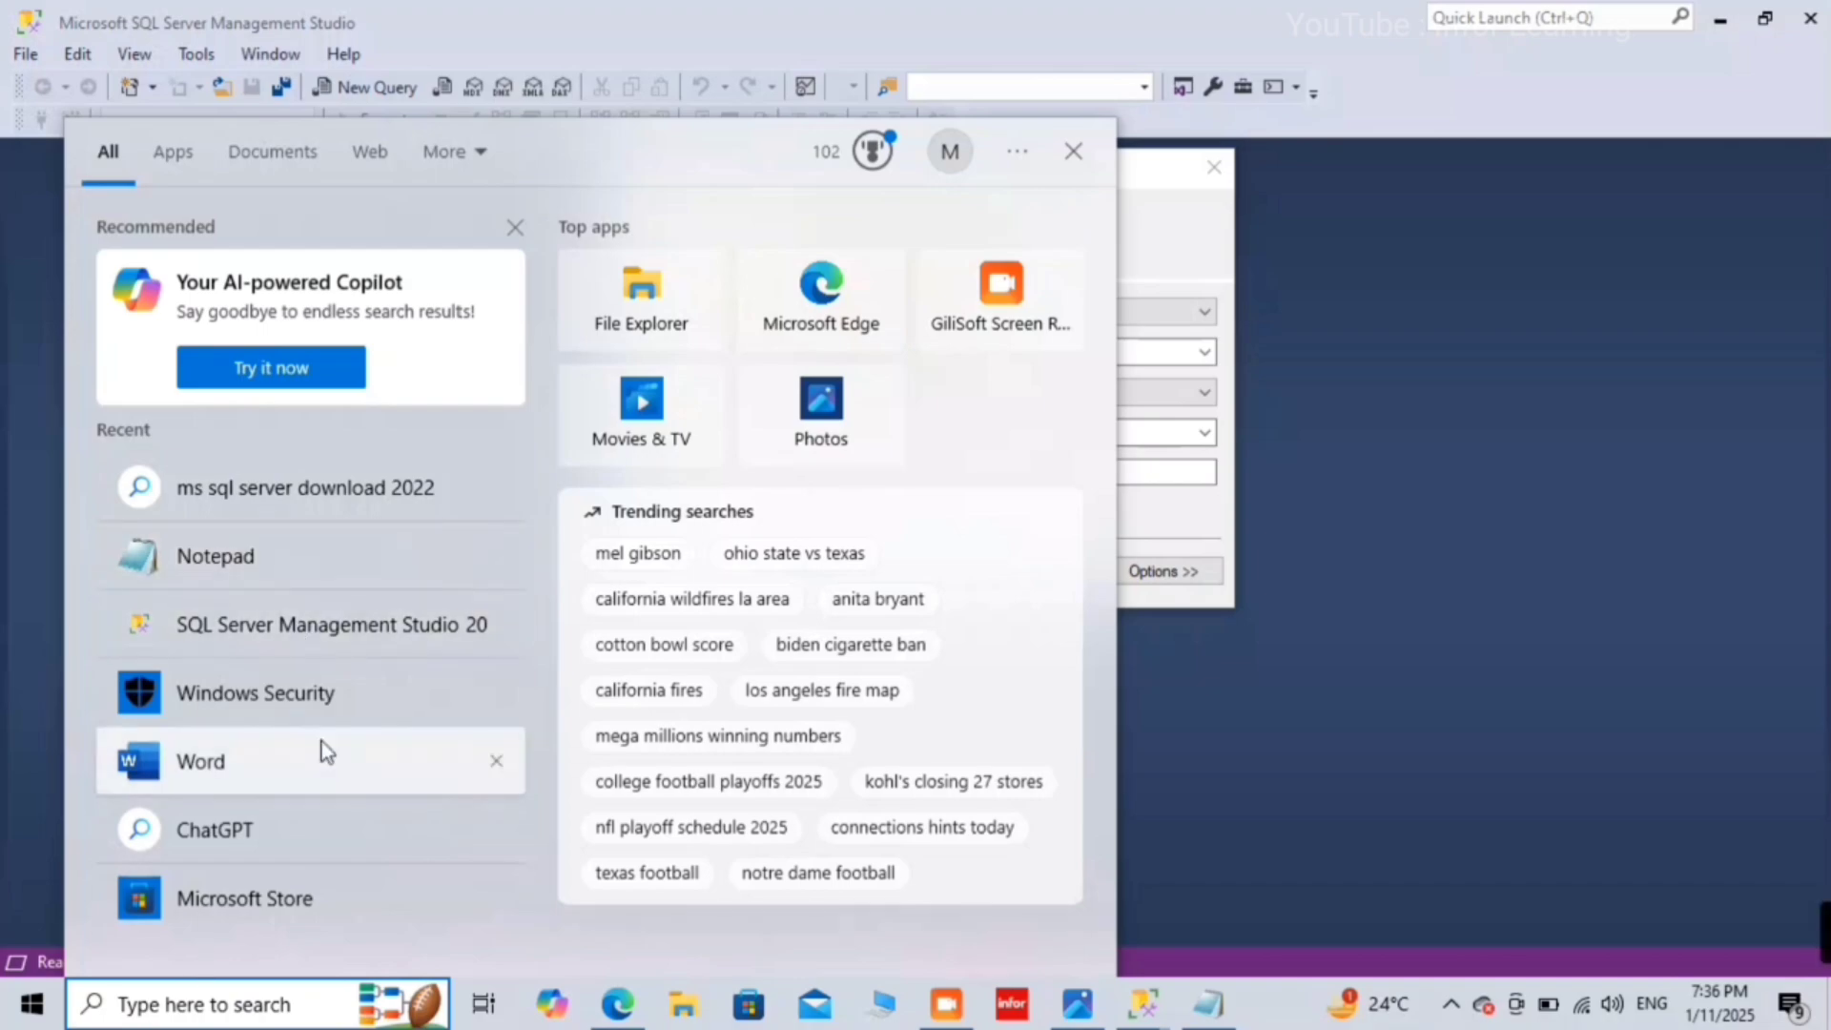
pyautogui.write('run')
pyautogui.press('Return')
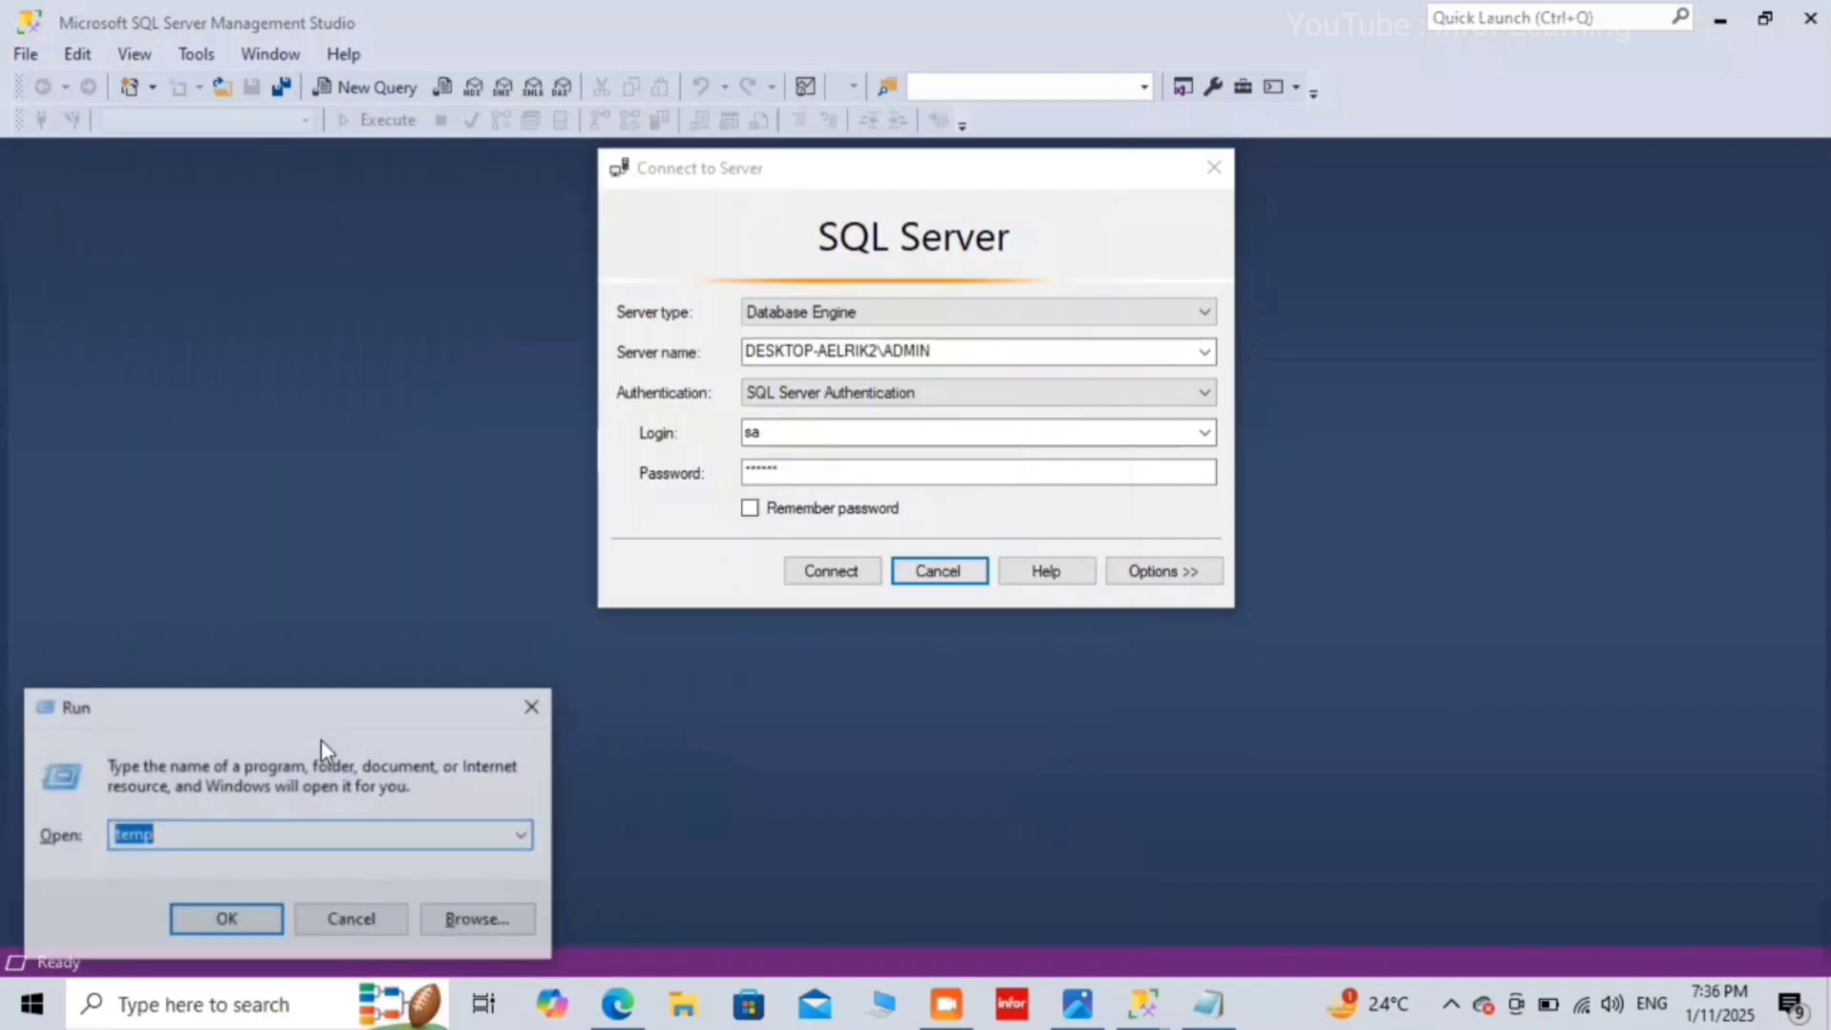
pyautogui.write('se')
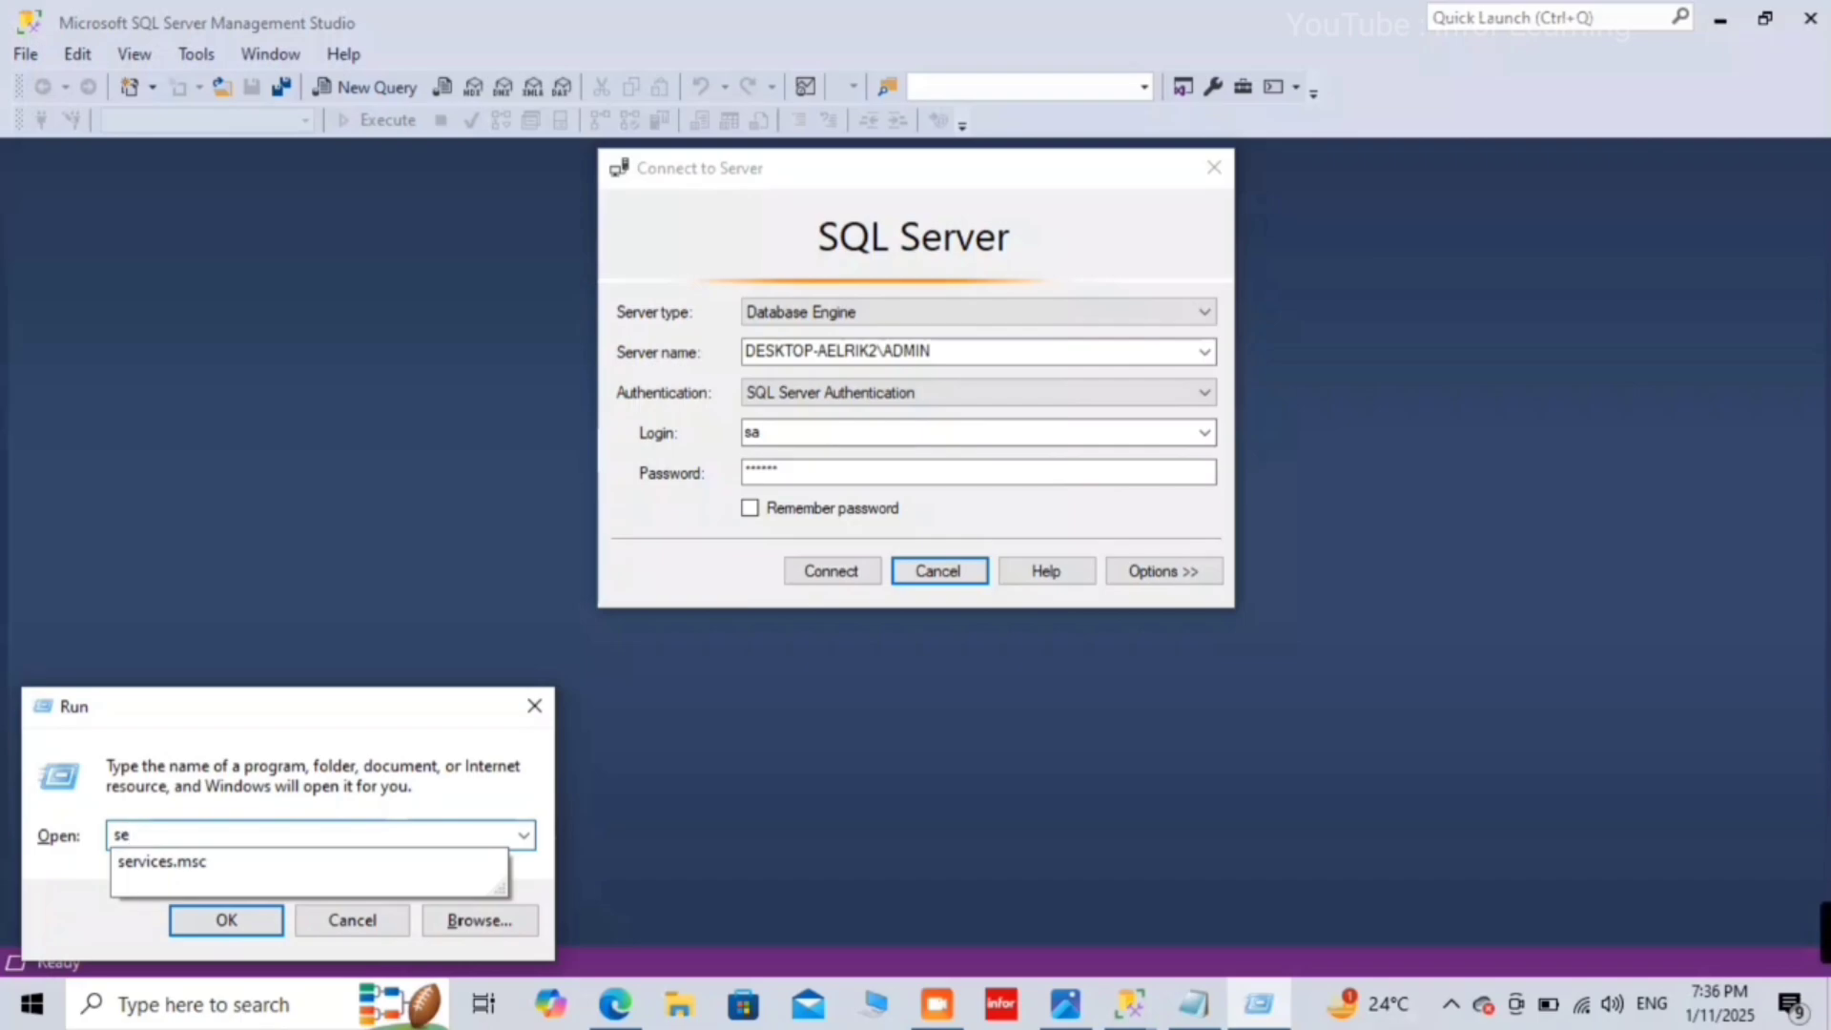
pyautogui.press('Down')
pyautogui.press('Return')
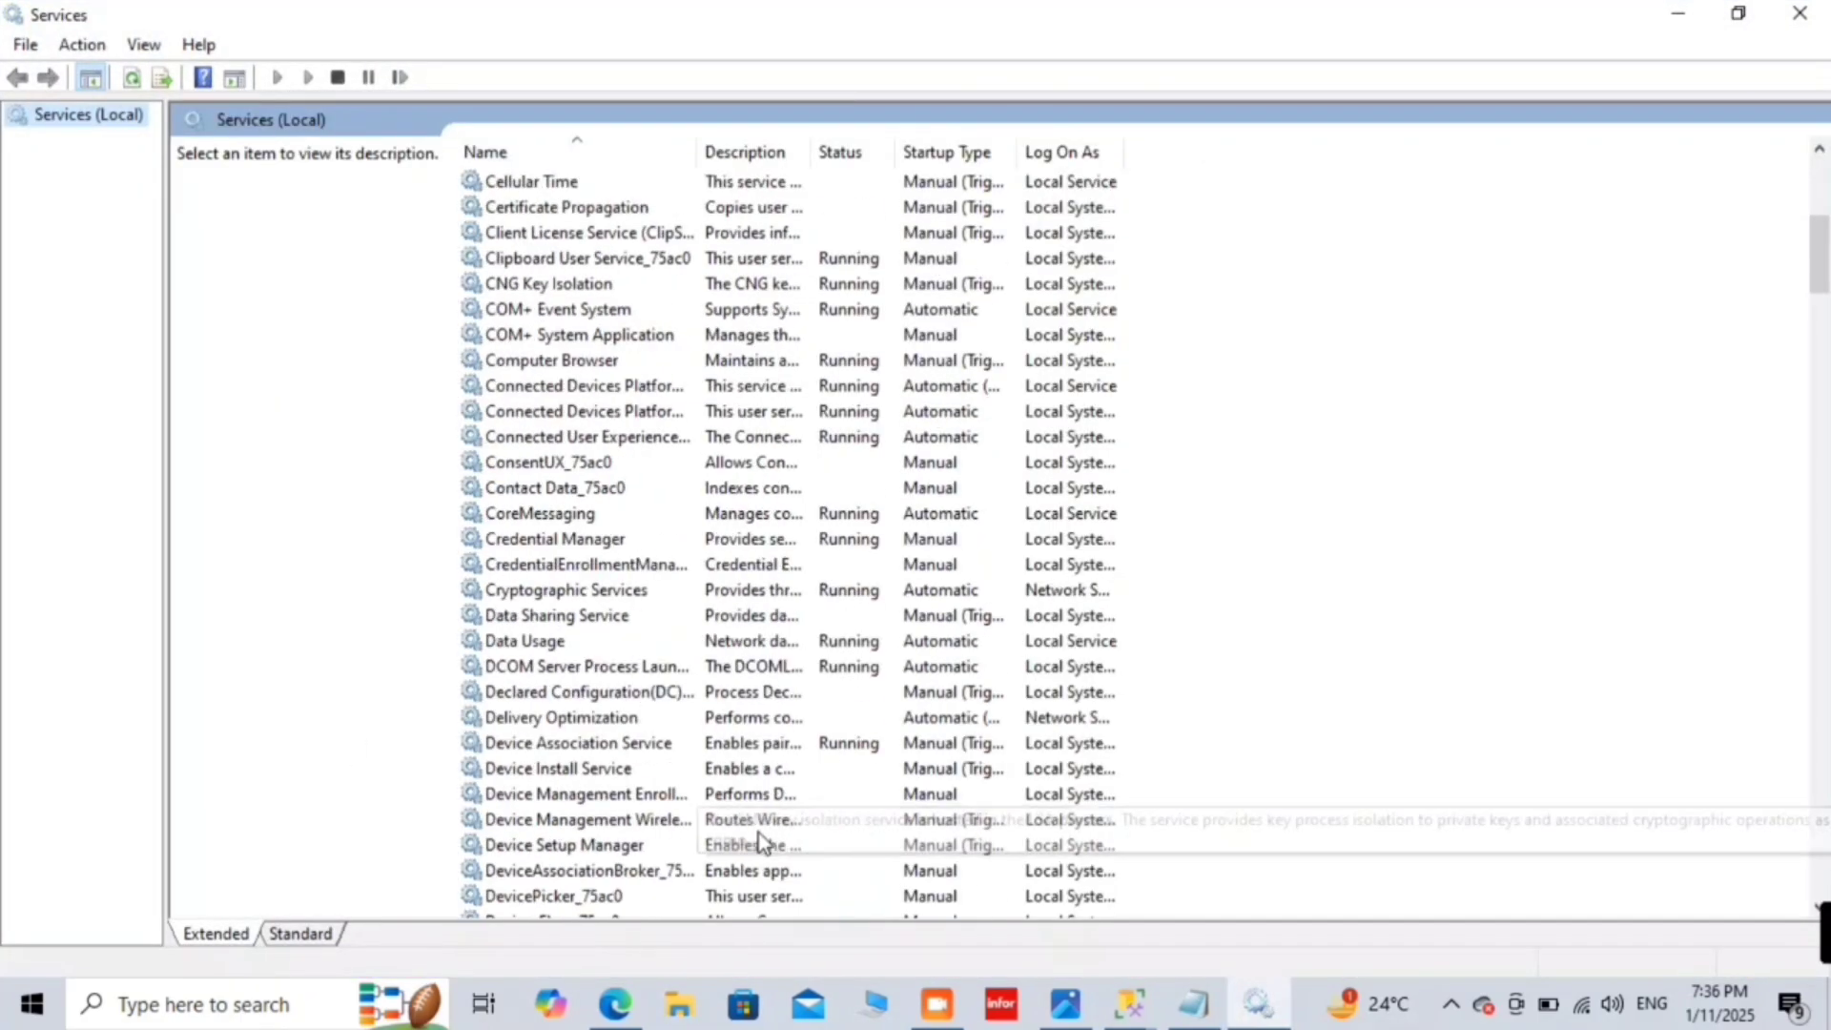
# Step: Confirm SQL Server (ADMIN) is stopped, minimize Services, and search 'sql' in Windows Search
pyautogui.scroll(-20, 759, 839)
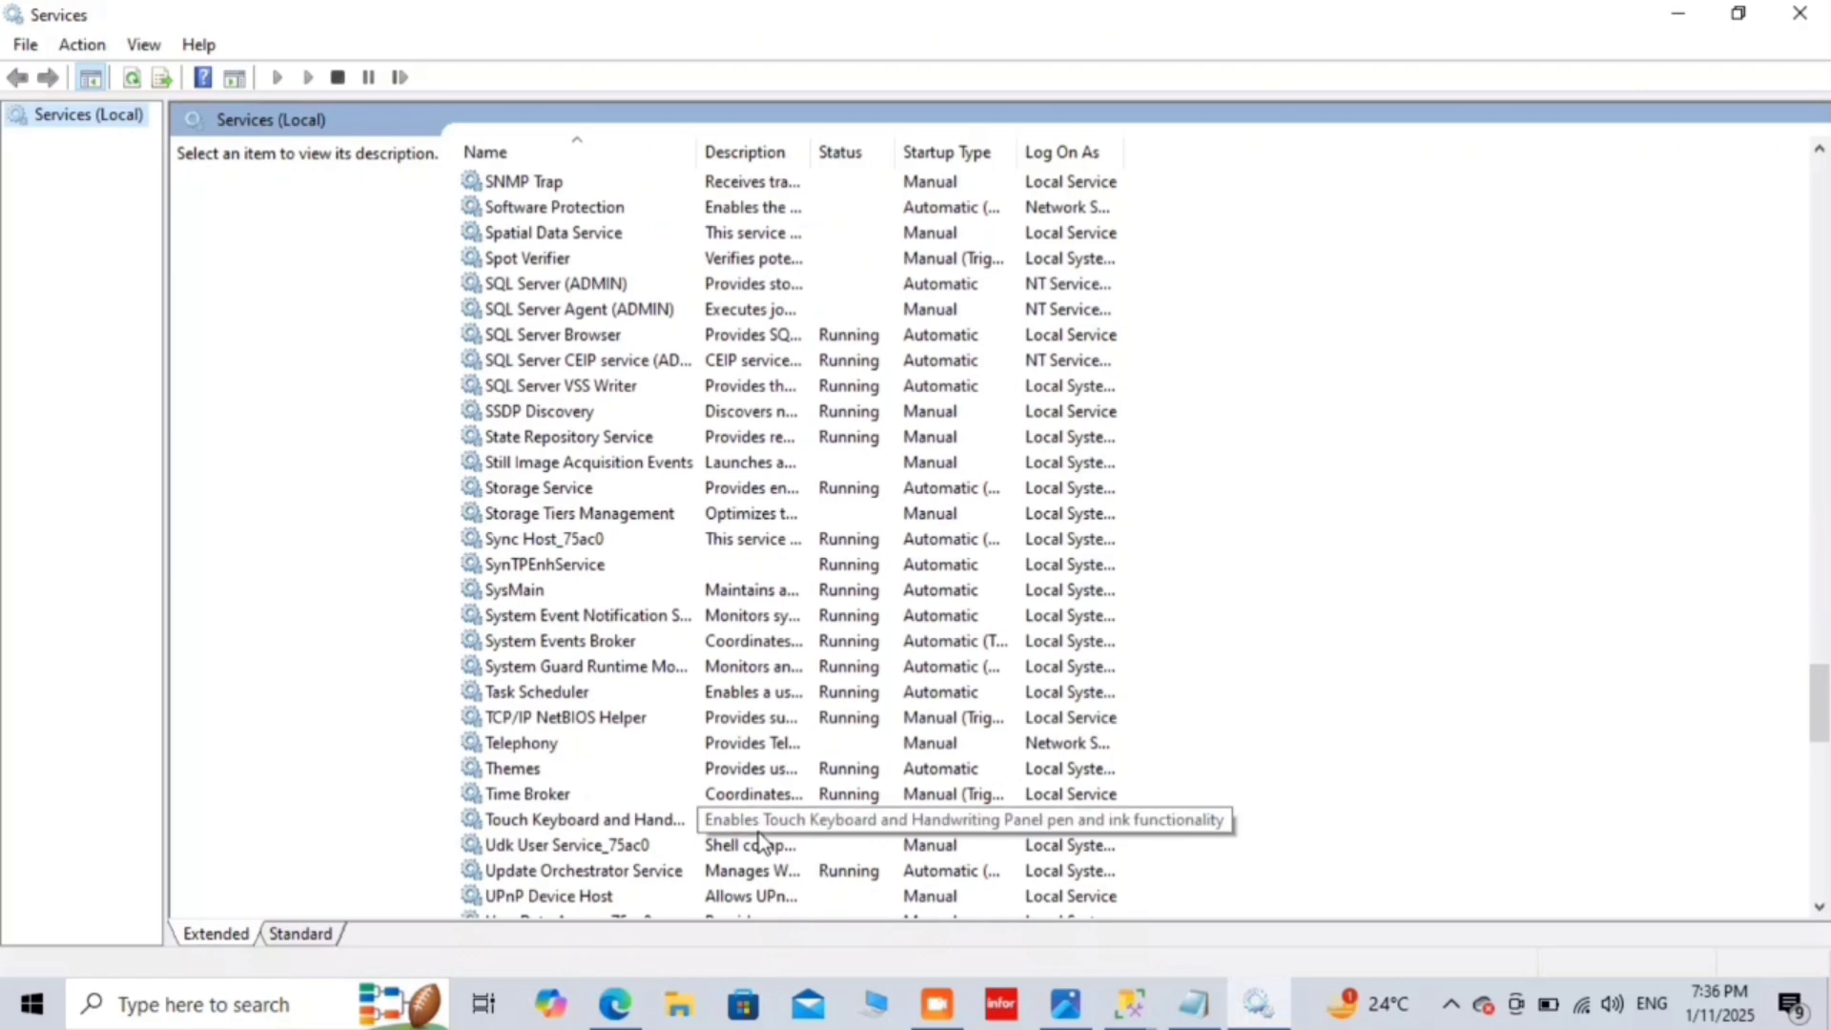
pyautogui.click(534, 286)
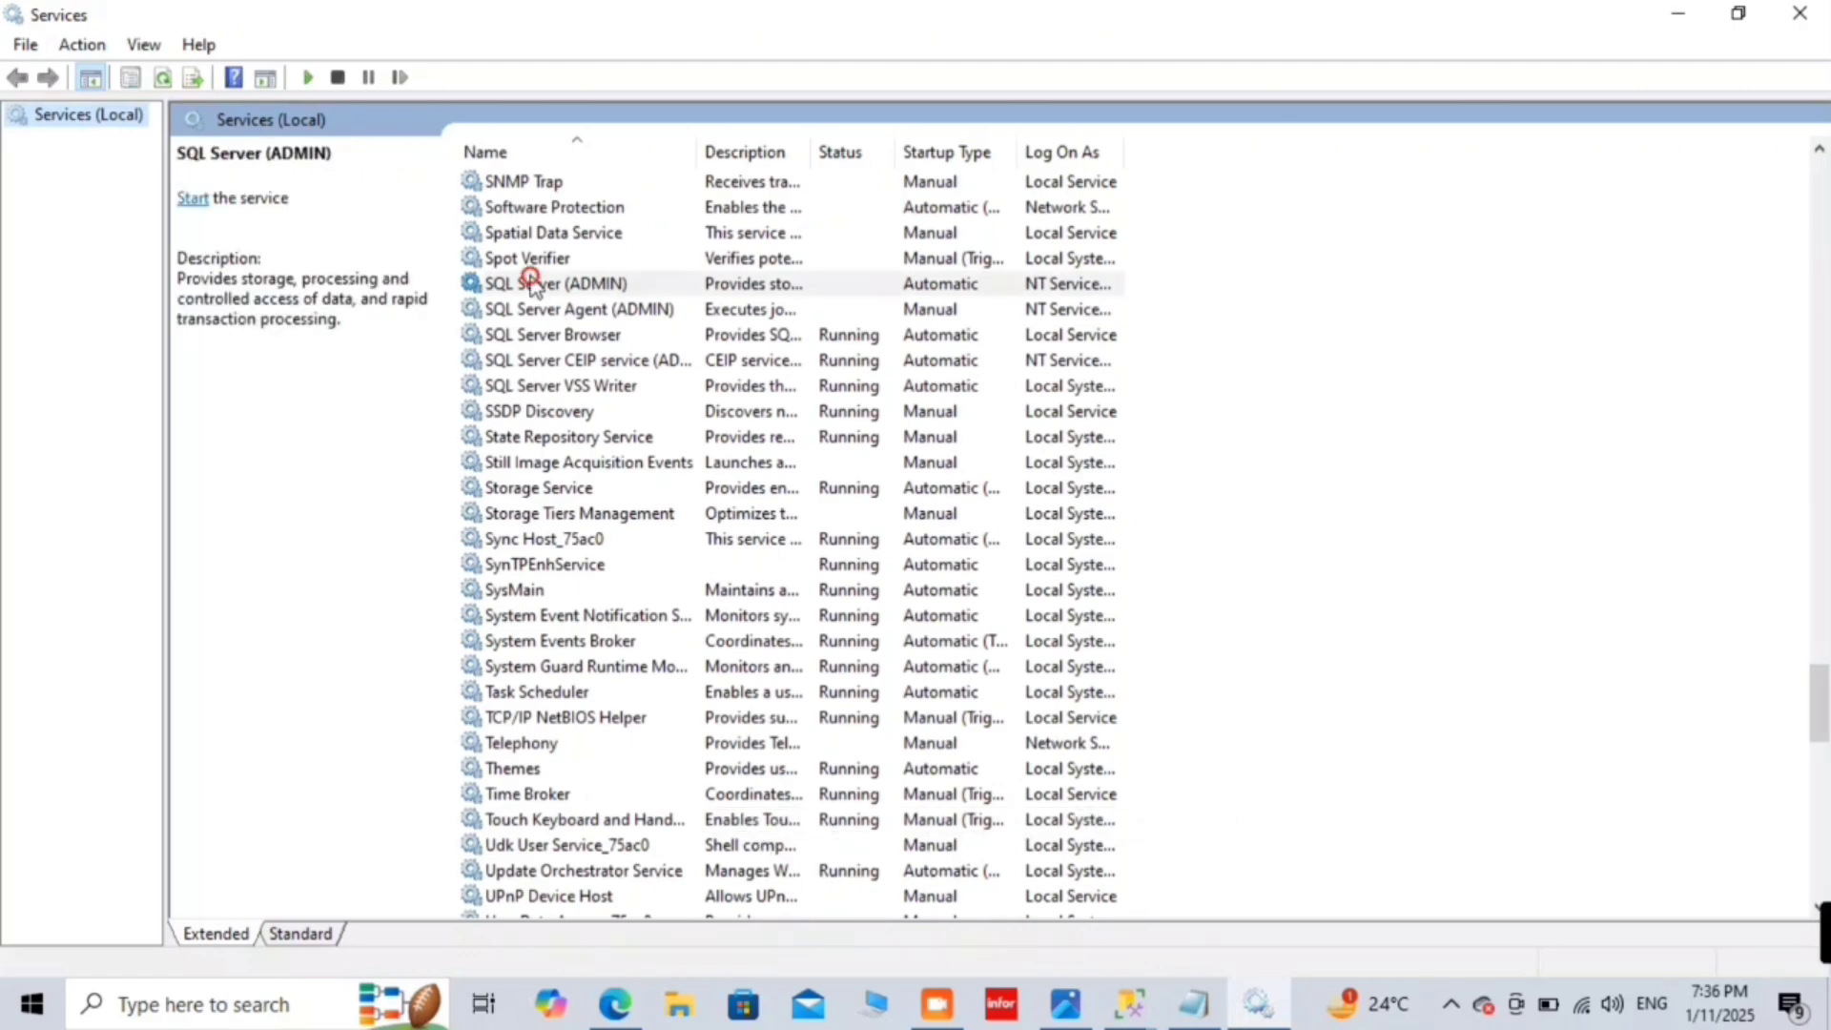
pyautogui.click(1702, 12)
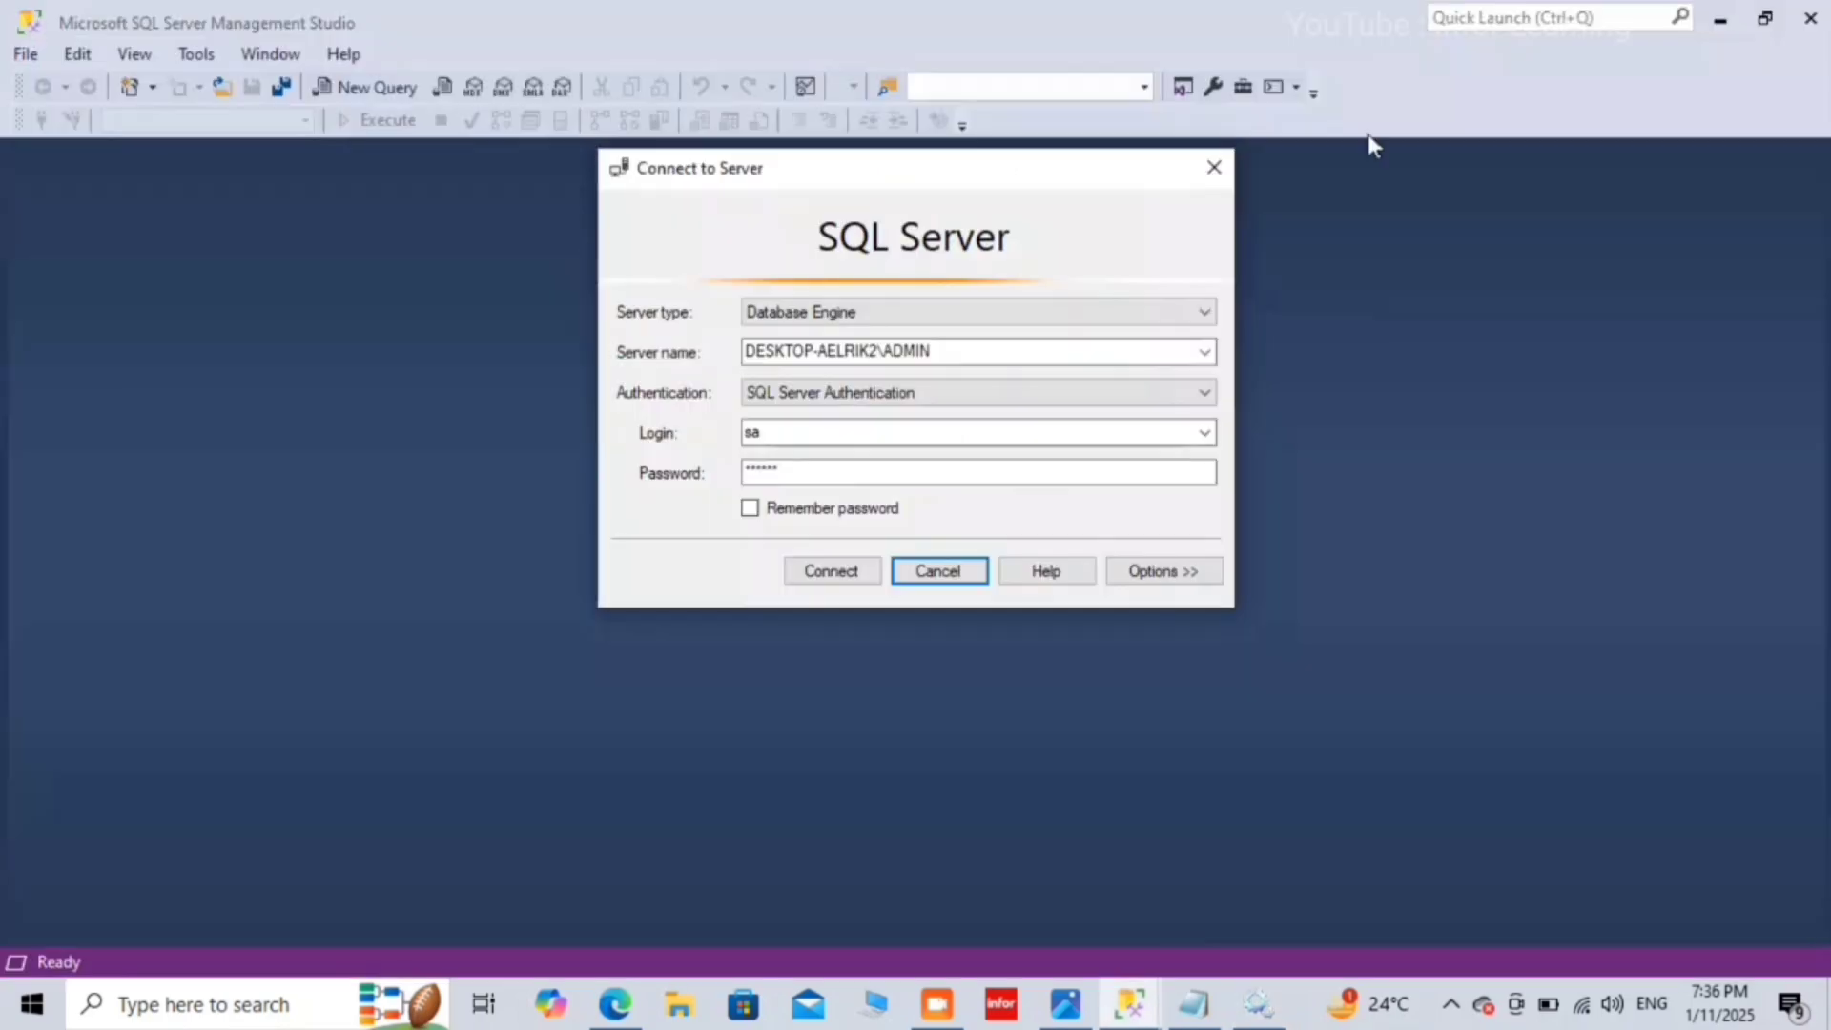
pyautogui.click(138, 991)
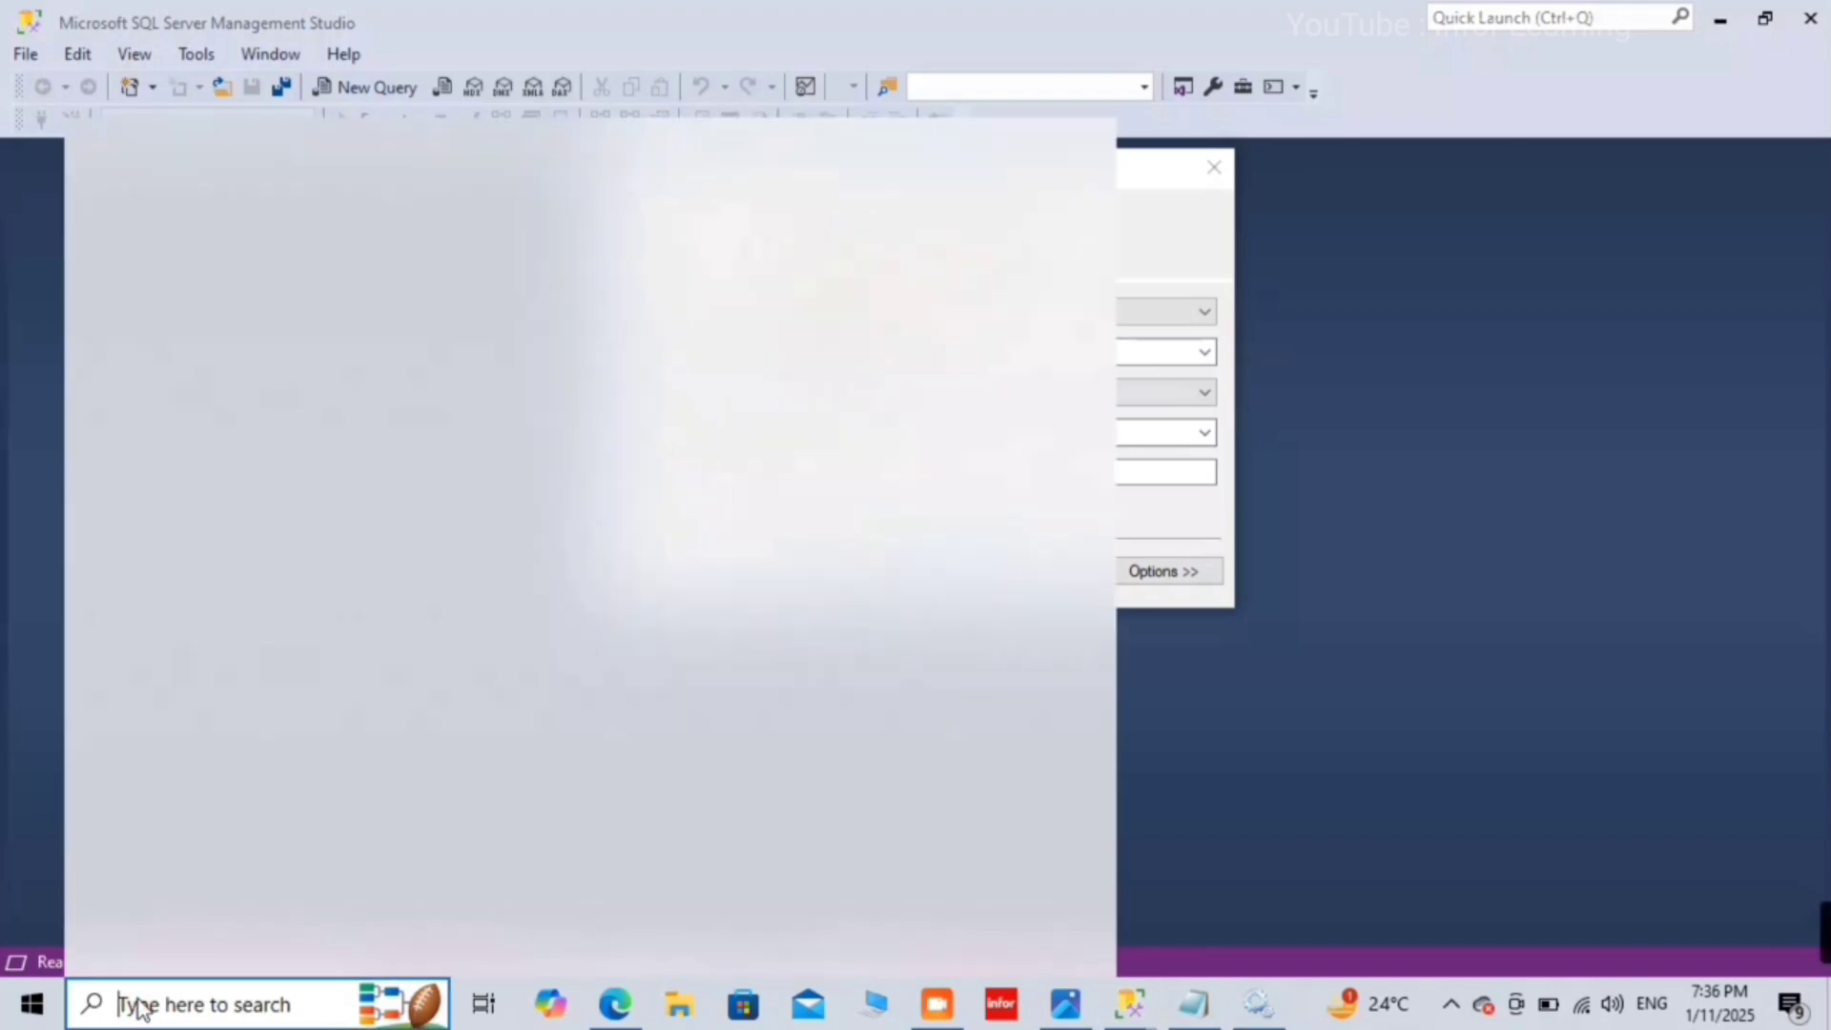
pyautogui.write('sql')
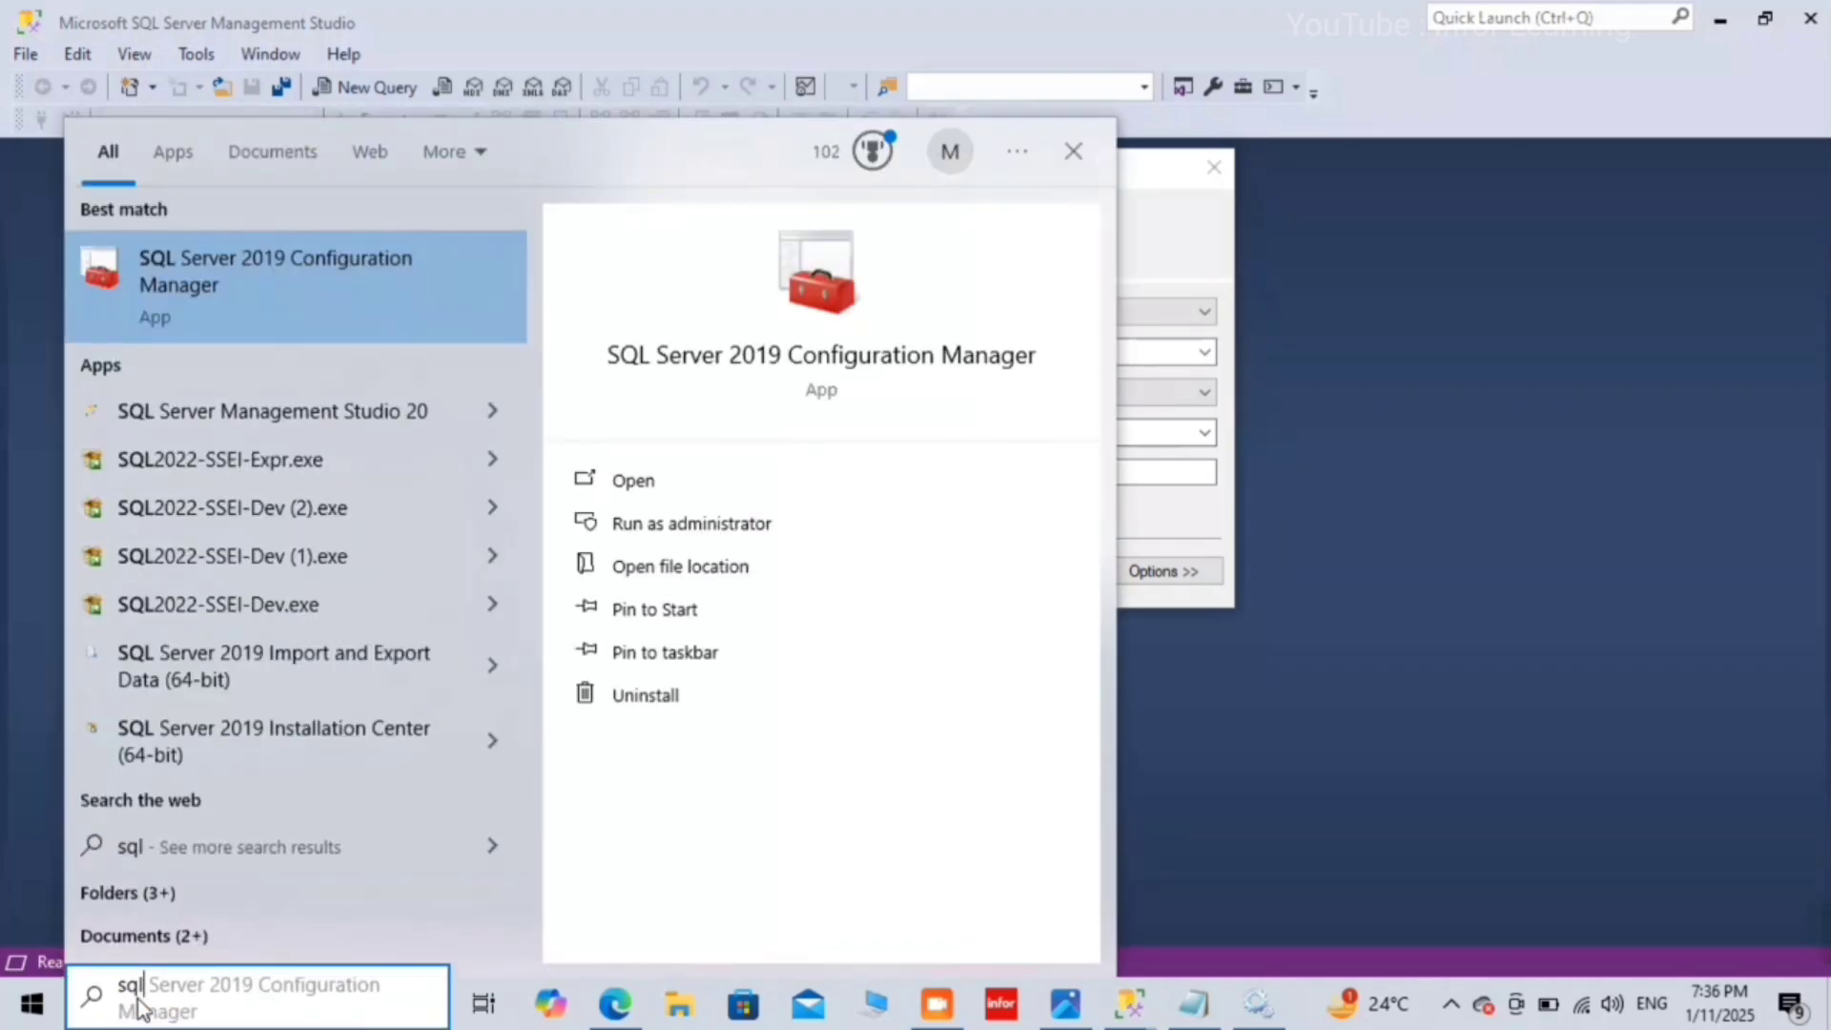
# Step: Launch SQL Server 2019 Configuration Manager from the 'sql' search suggestion
pyautogui.press('Tab')
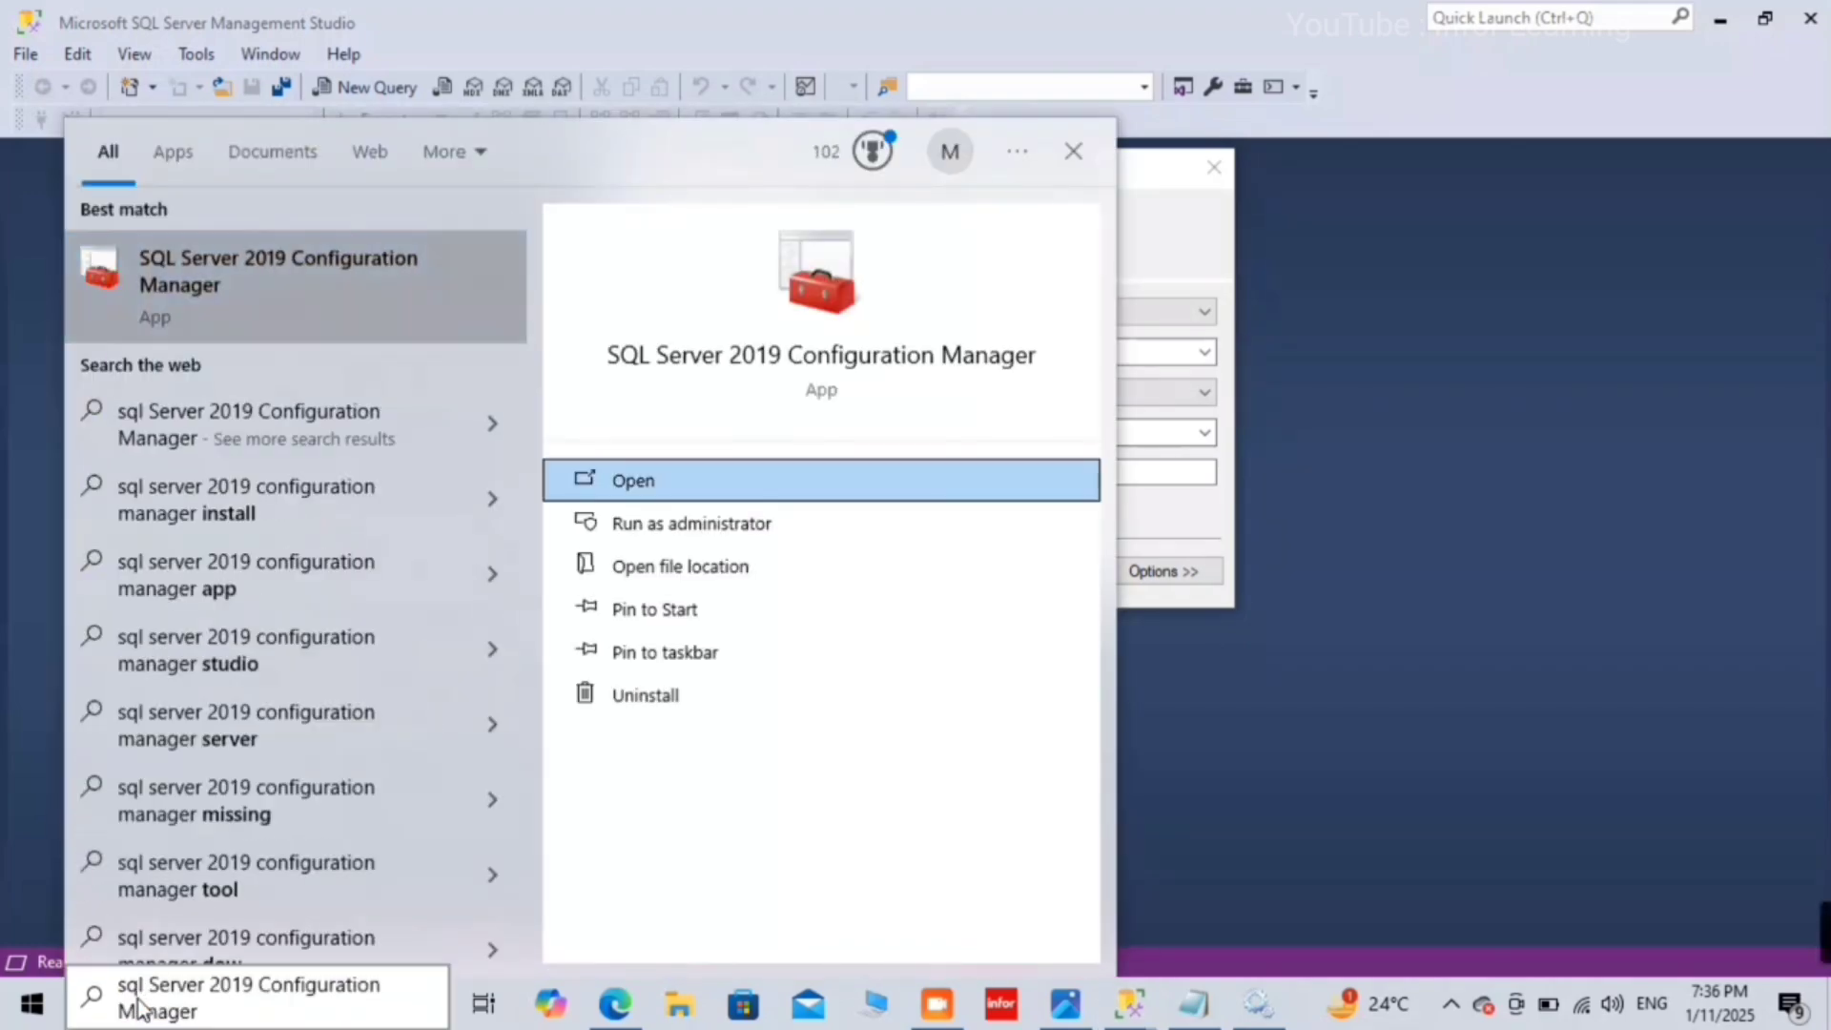
pyautogui.press('Return')
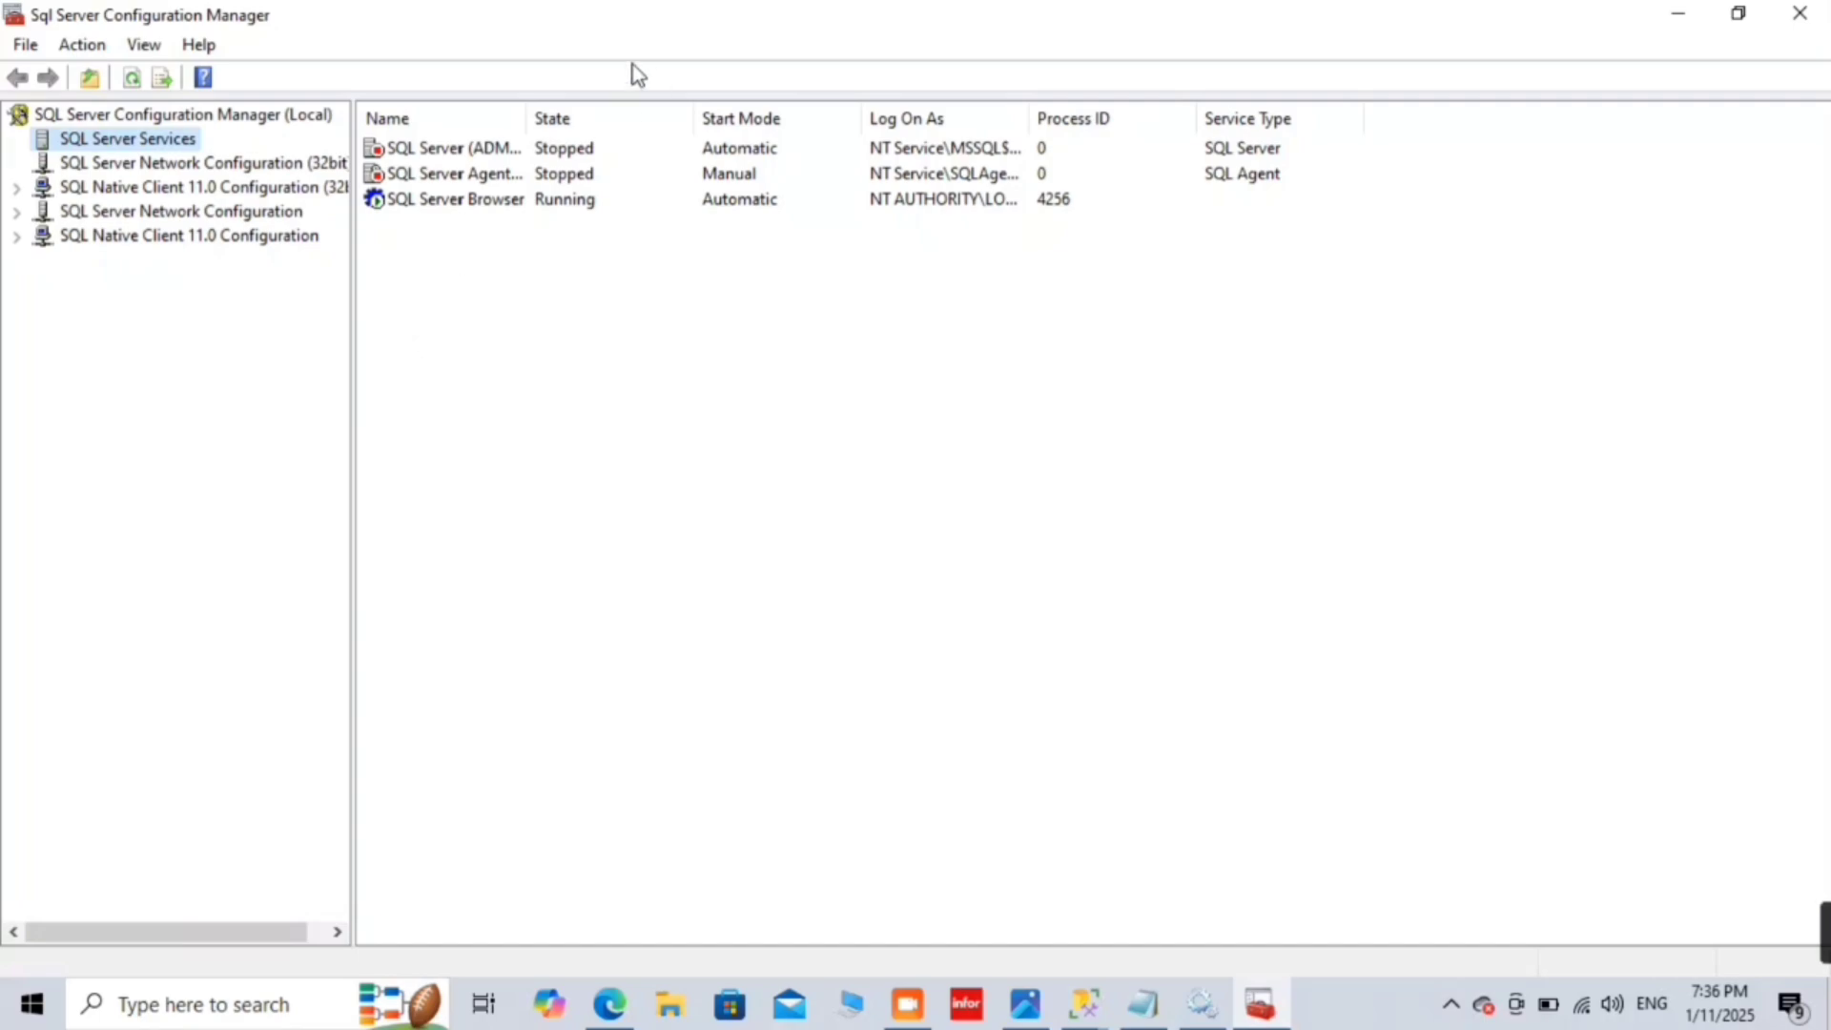
# Step: Start the SQL Server (ADMIN) and SQL Server Agent services from their context menus
pyautogui.click(461, 147)
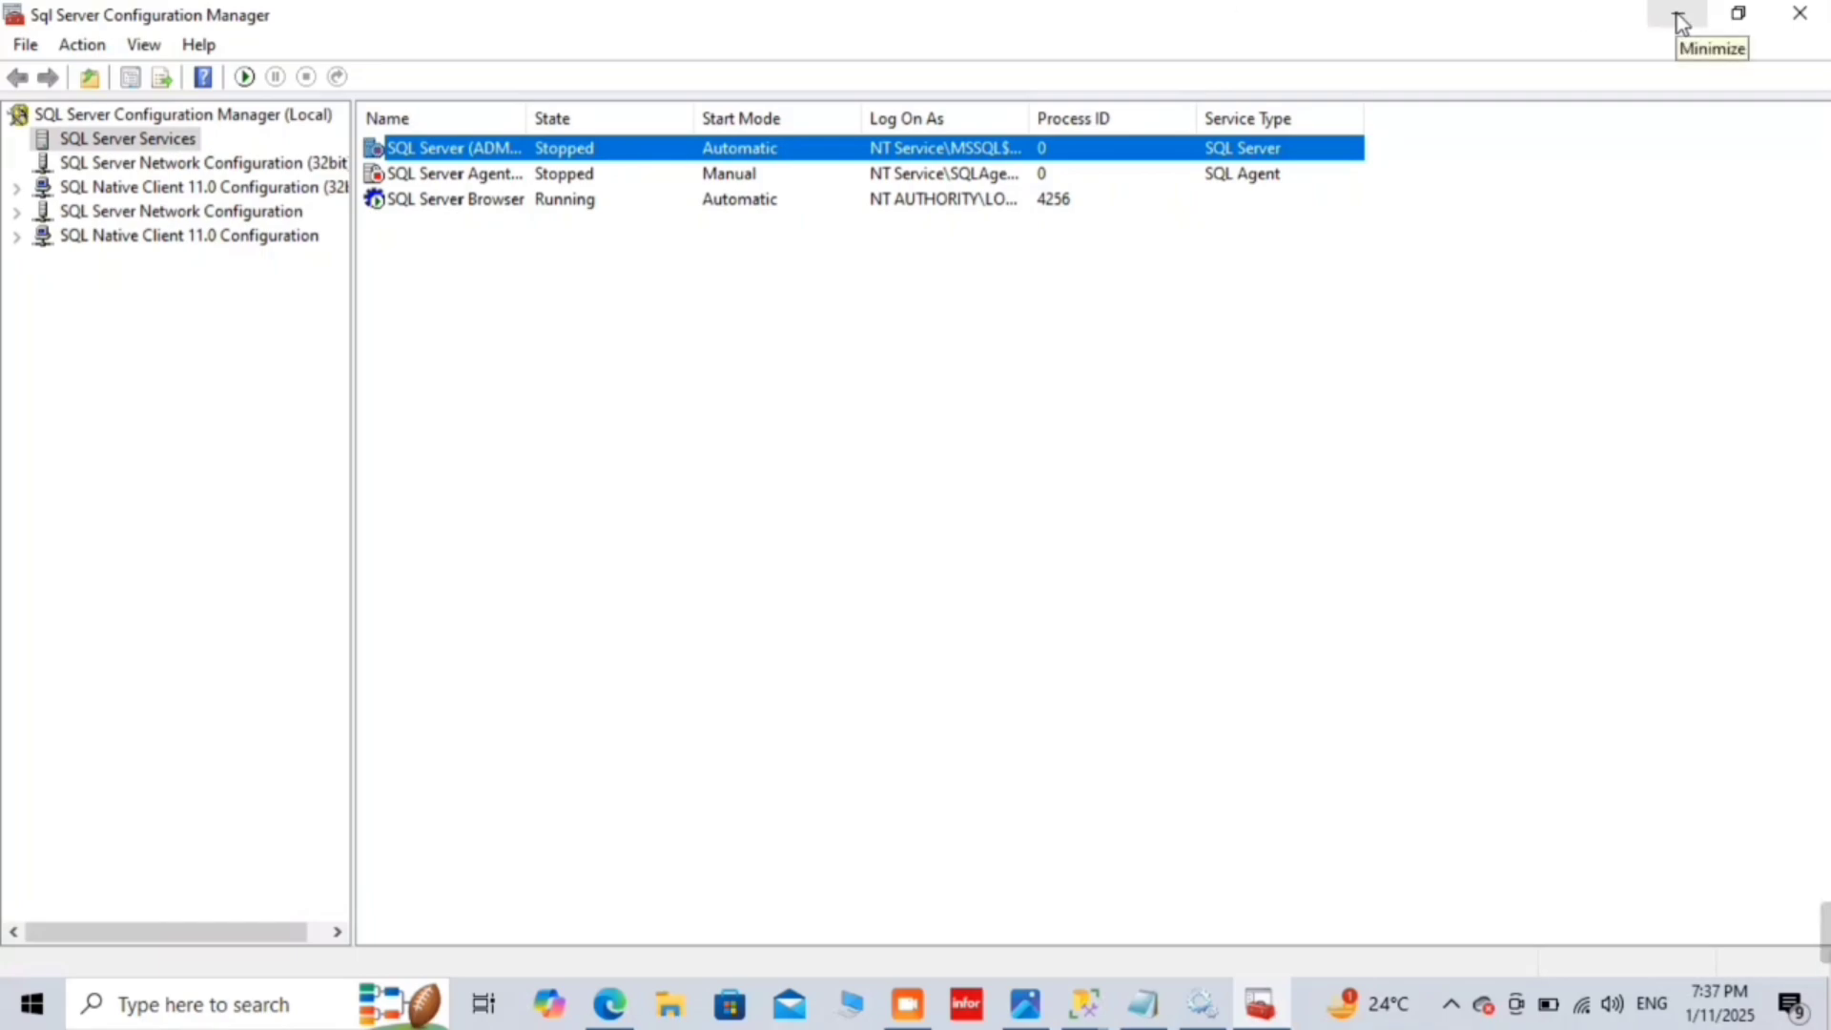
pyautogui.rightClick(603, 152)
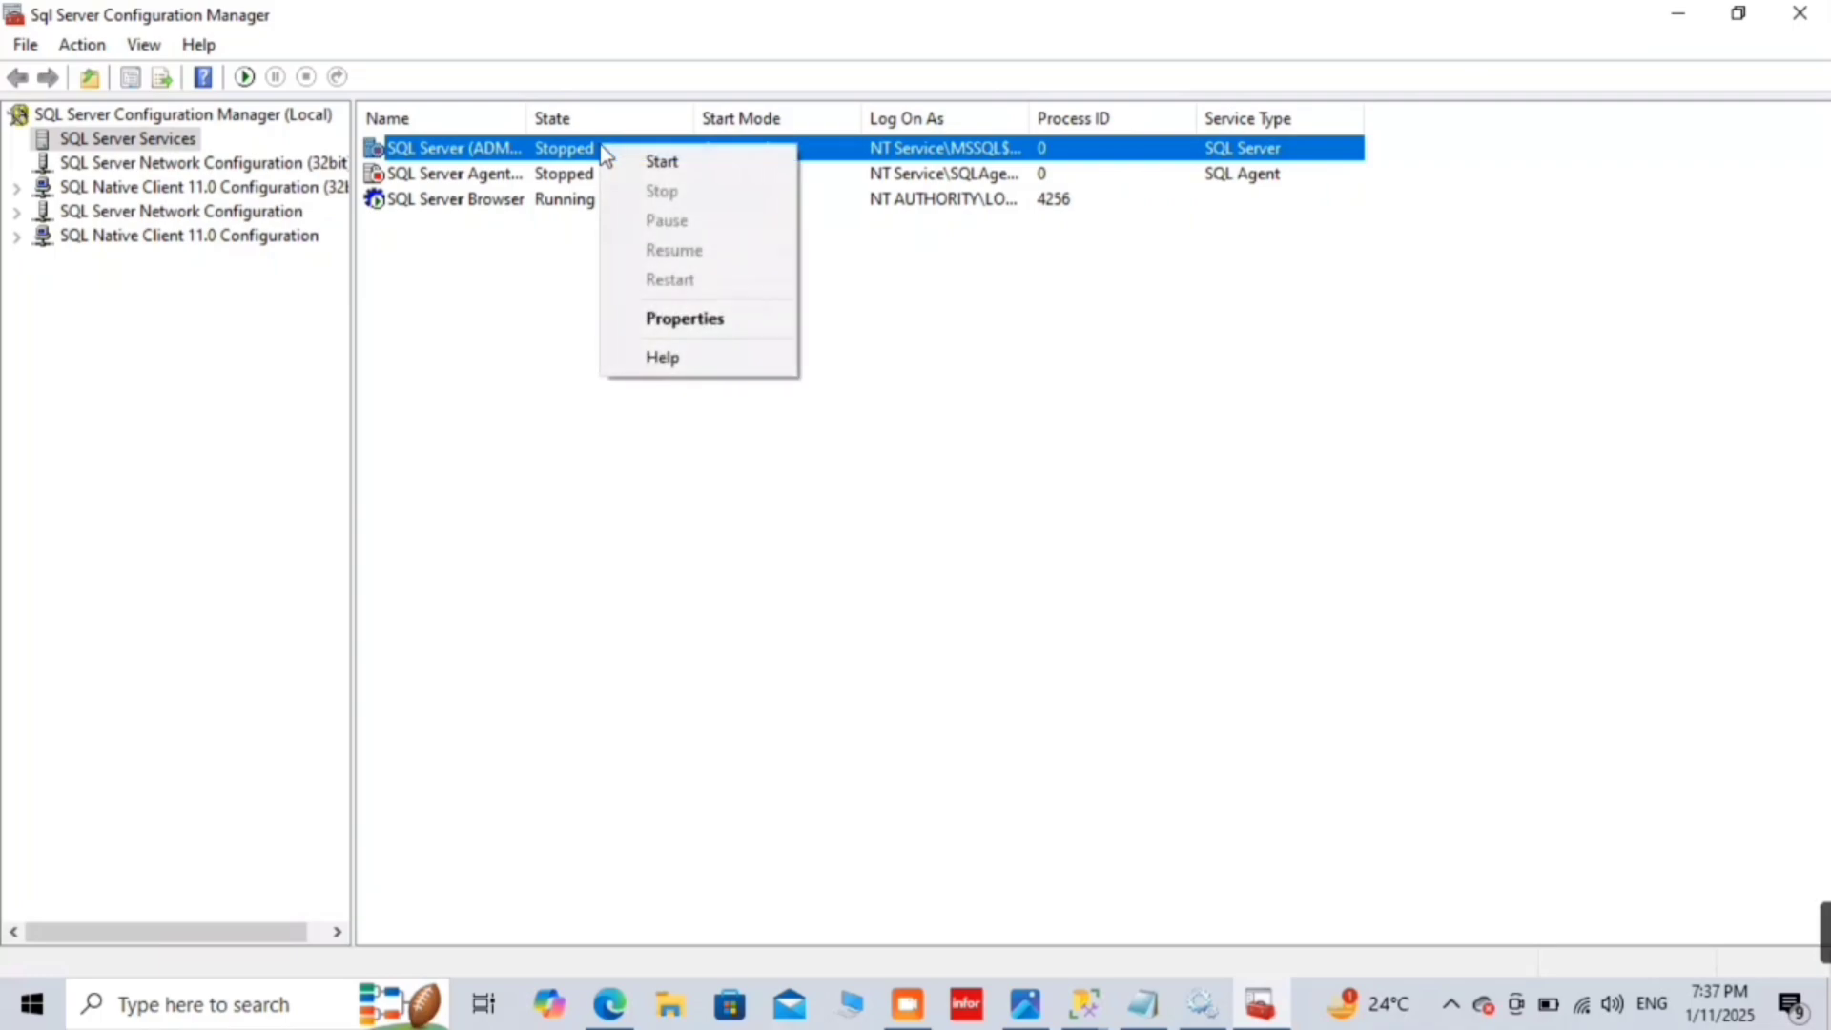
pyautogui.click(753, 172)
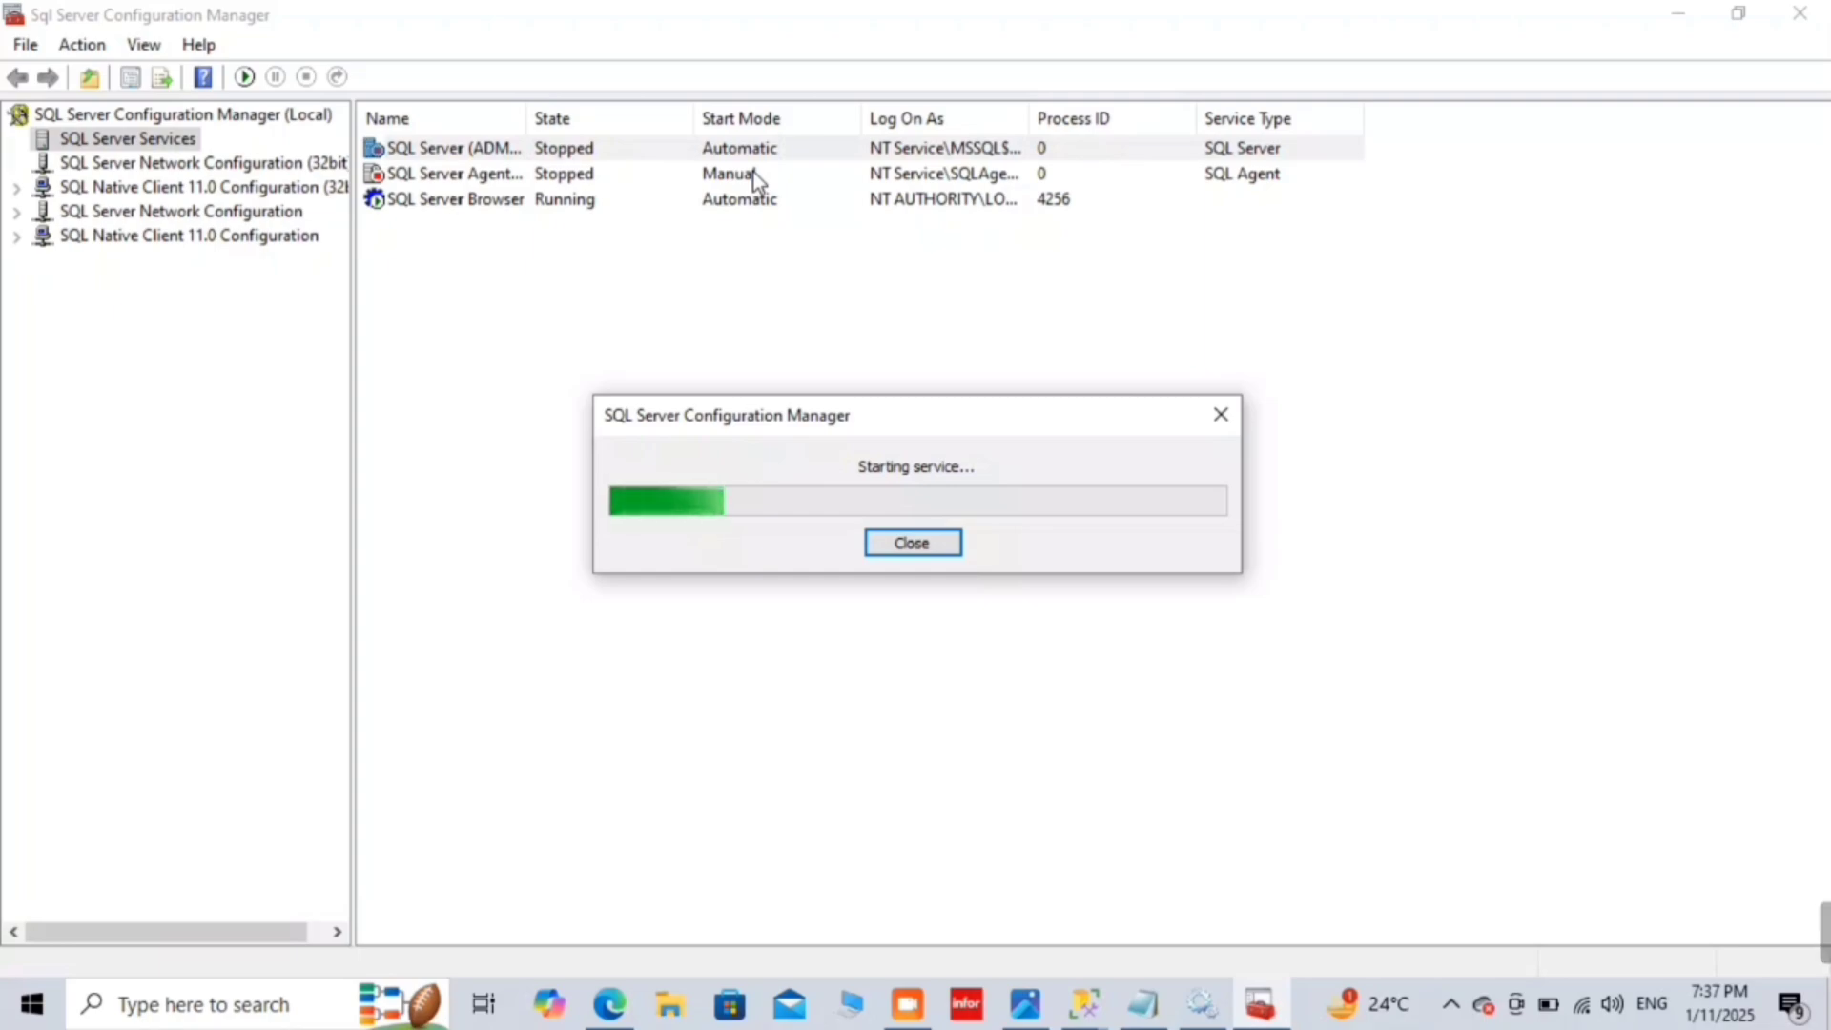
pyautogui.click(754, 177)
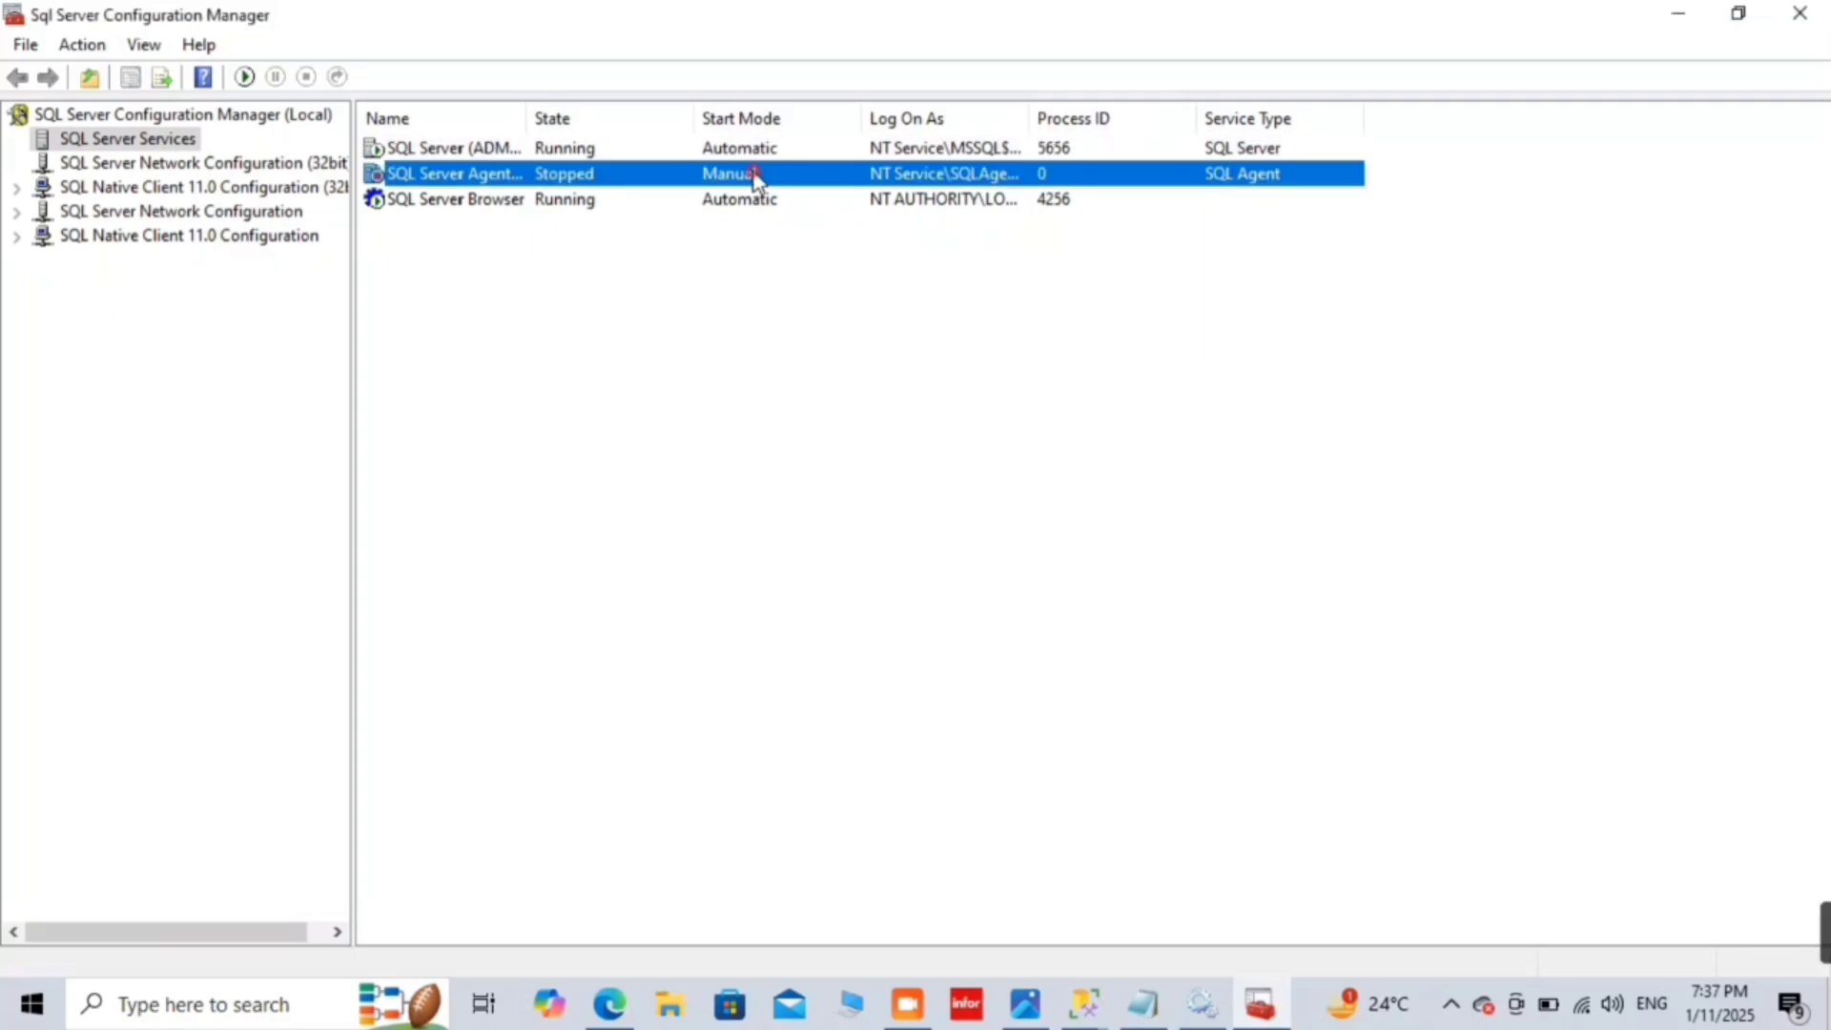
pyautogui.rightClick(754, 177)
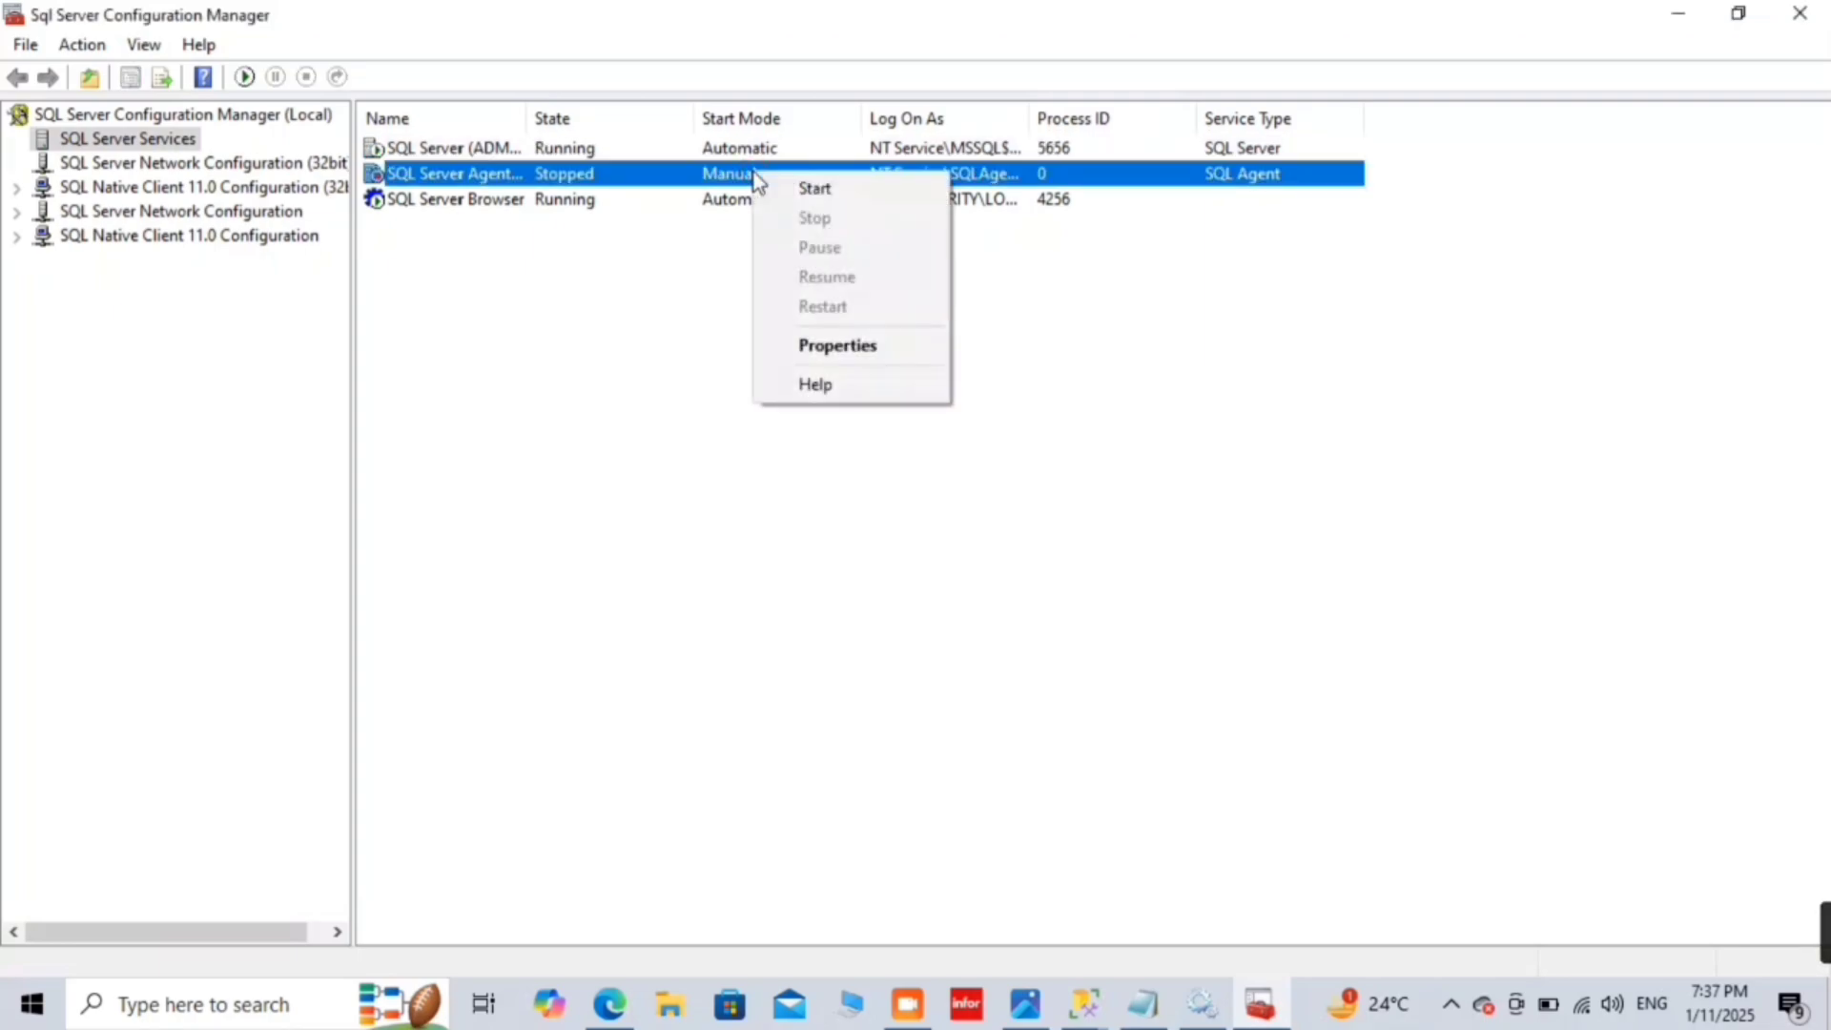
pyautogui.click(816, 188)
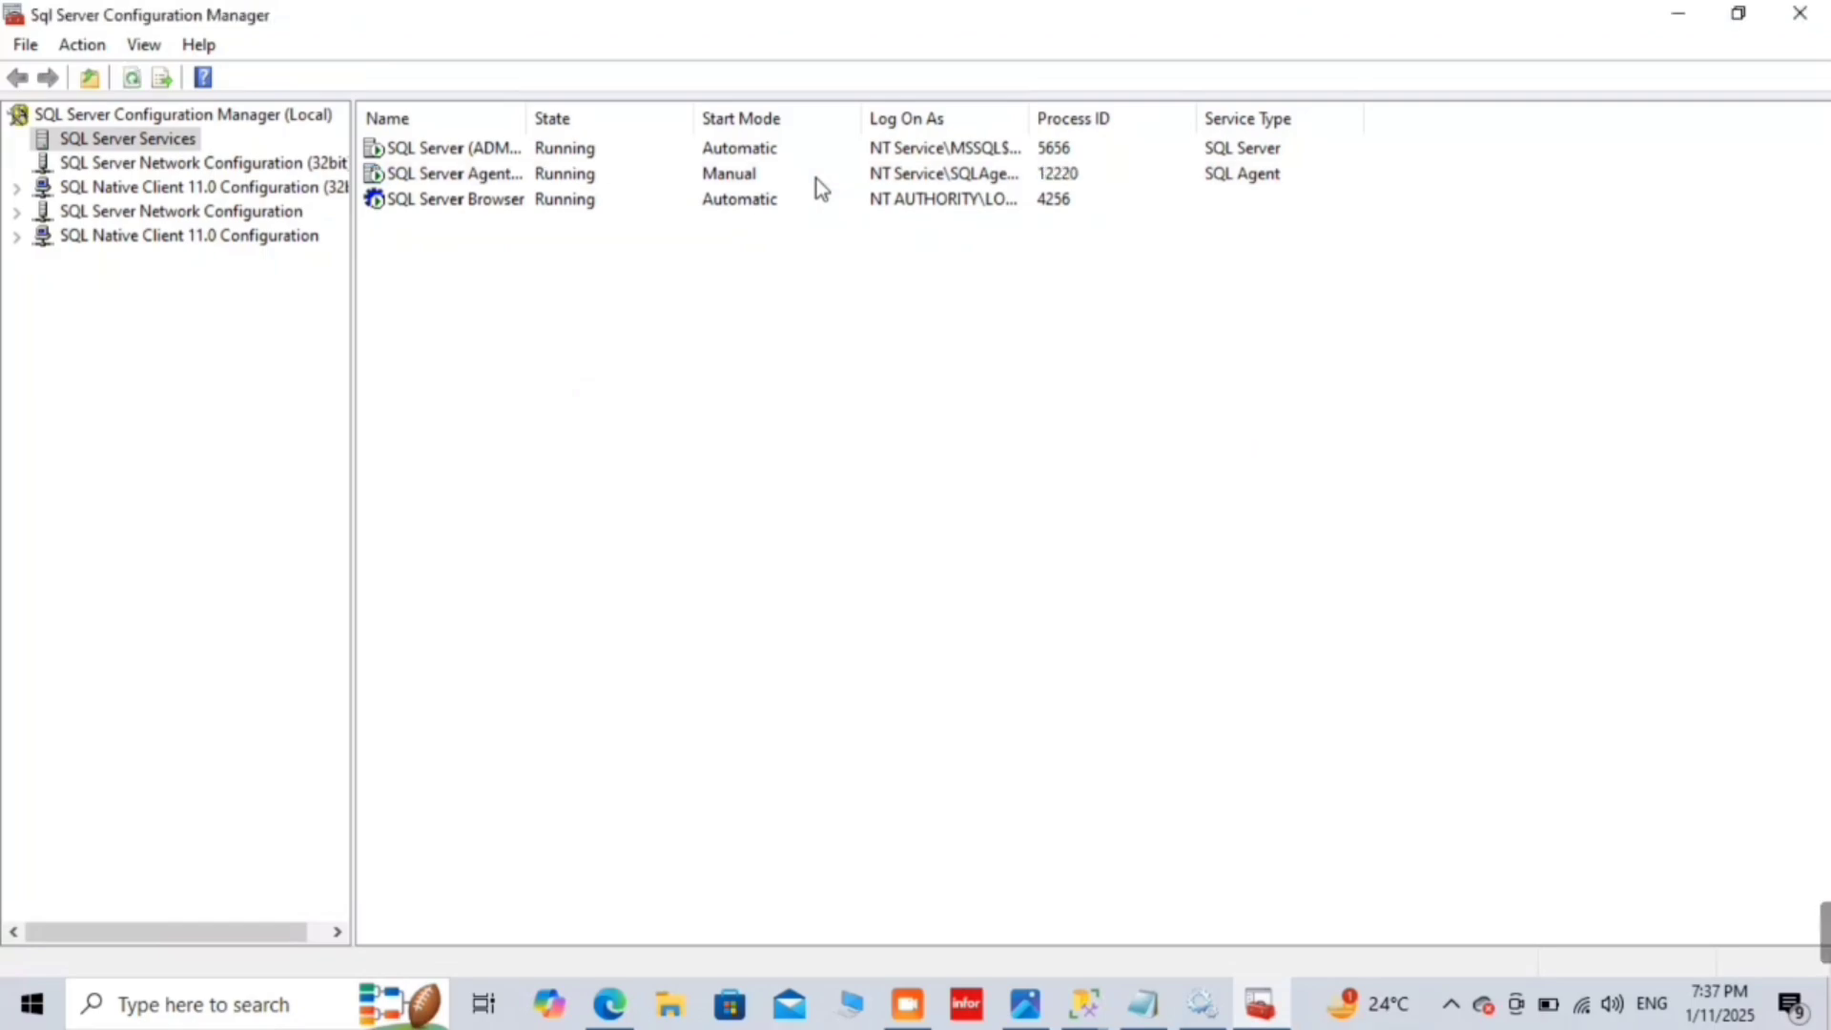
# Step: Check the now-running SQL Server (ADMIN) service, then bring the Services window back
pyautogui.click(826, 148)
pyautogui.rightClick(826, 149)
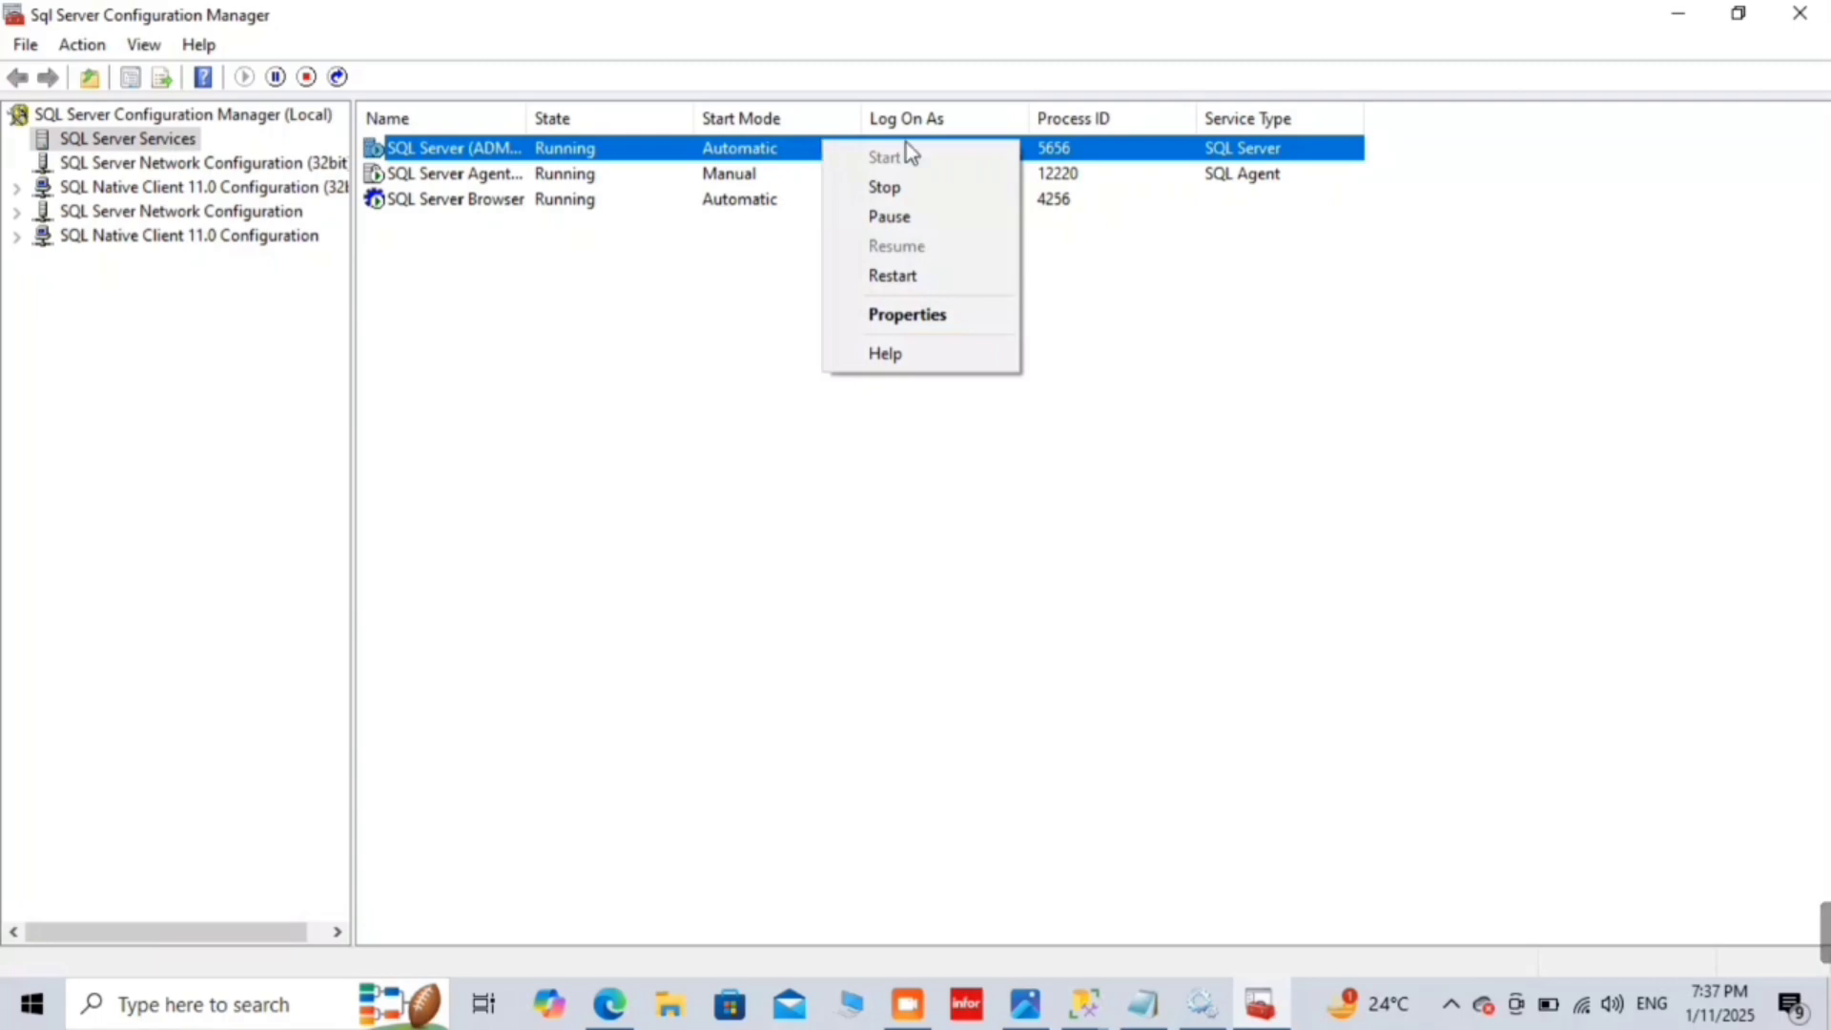
pyautogui.click(1621, 202)
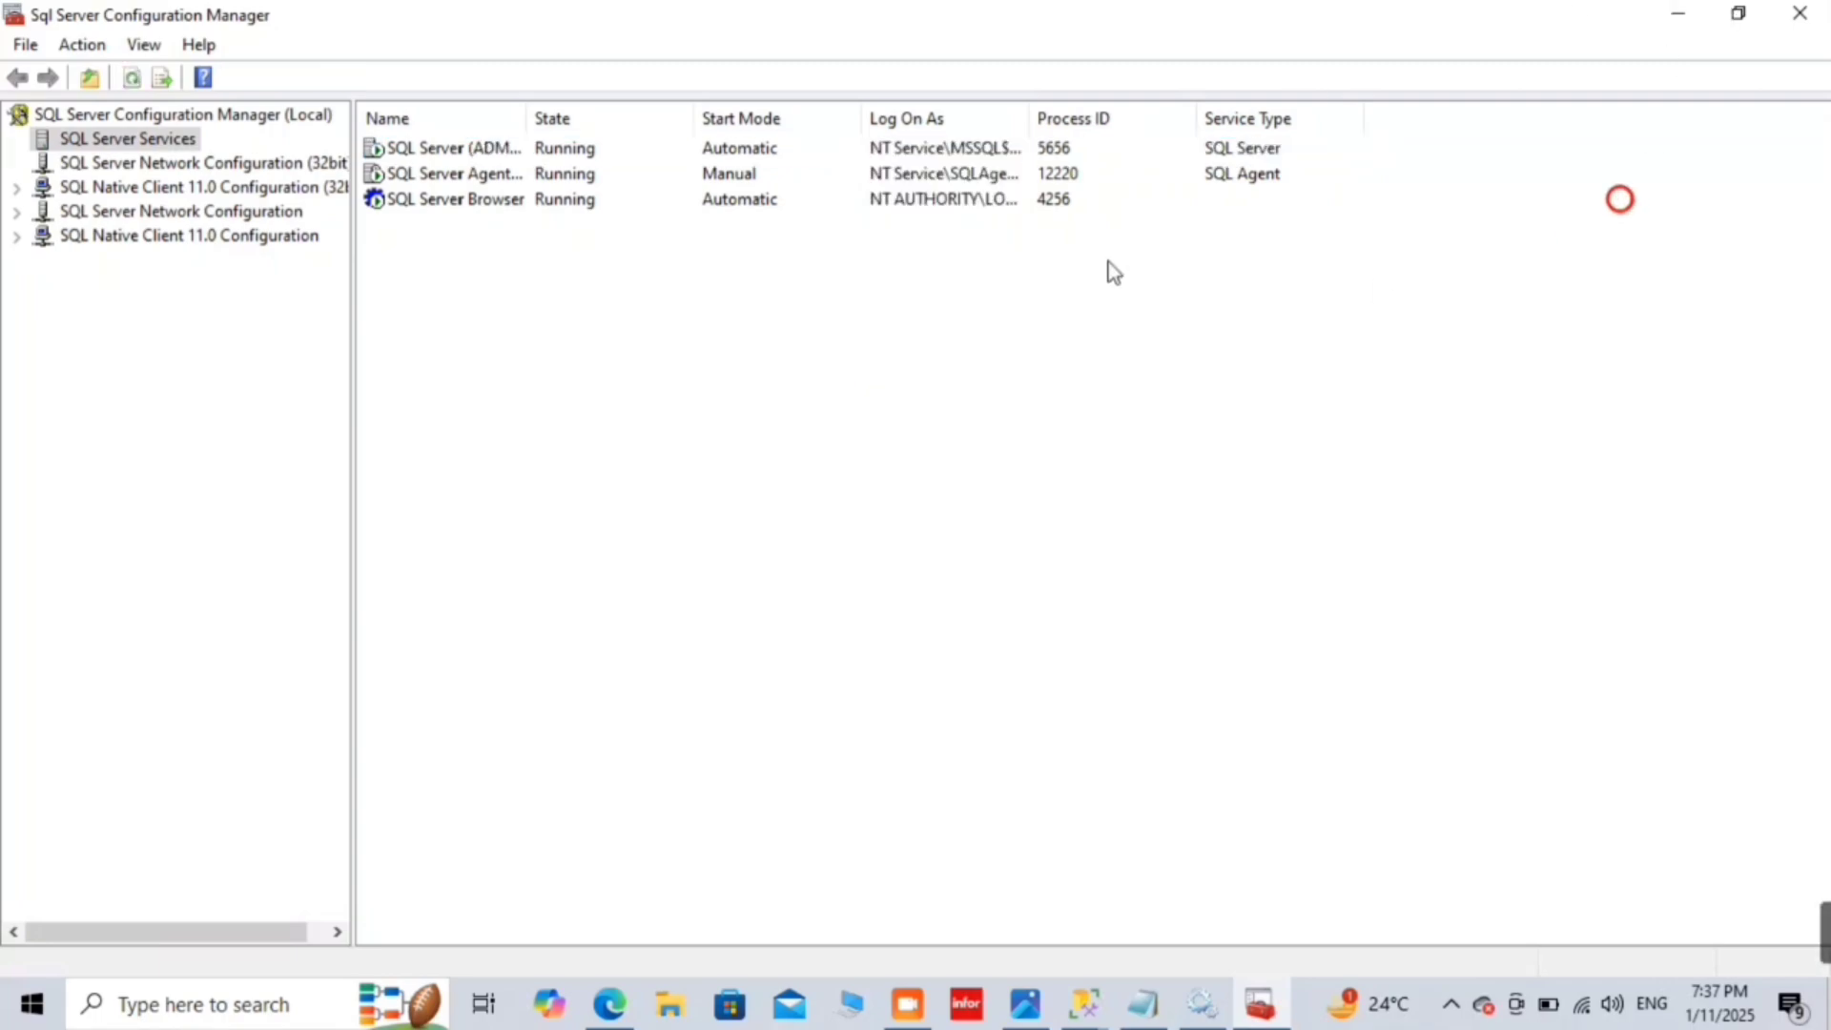
pyautogui.click(1183, 1009)
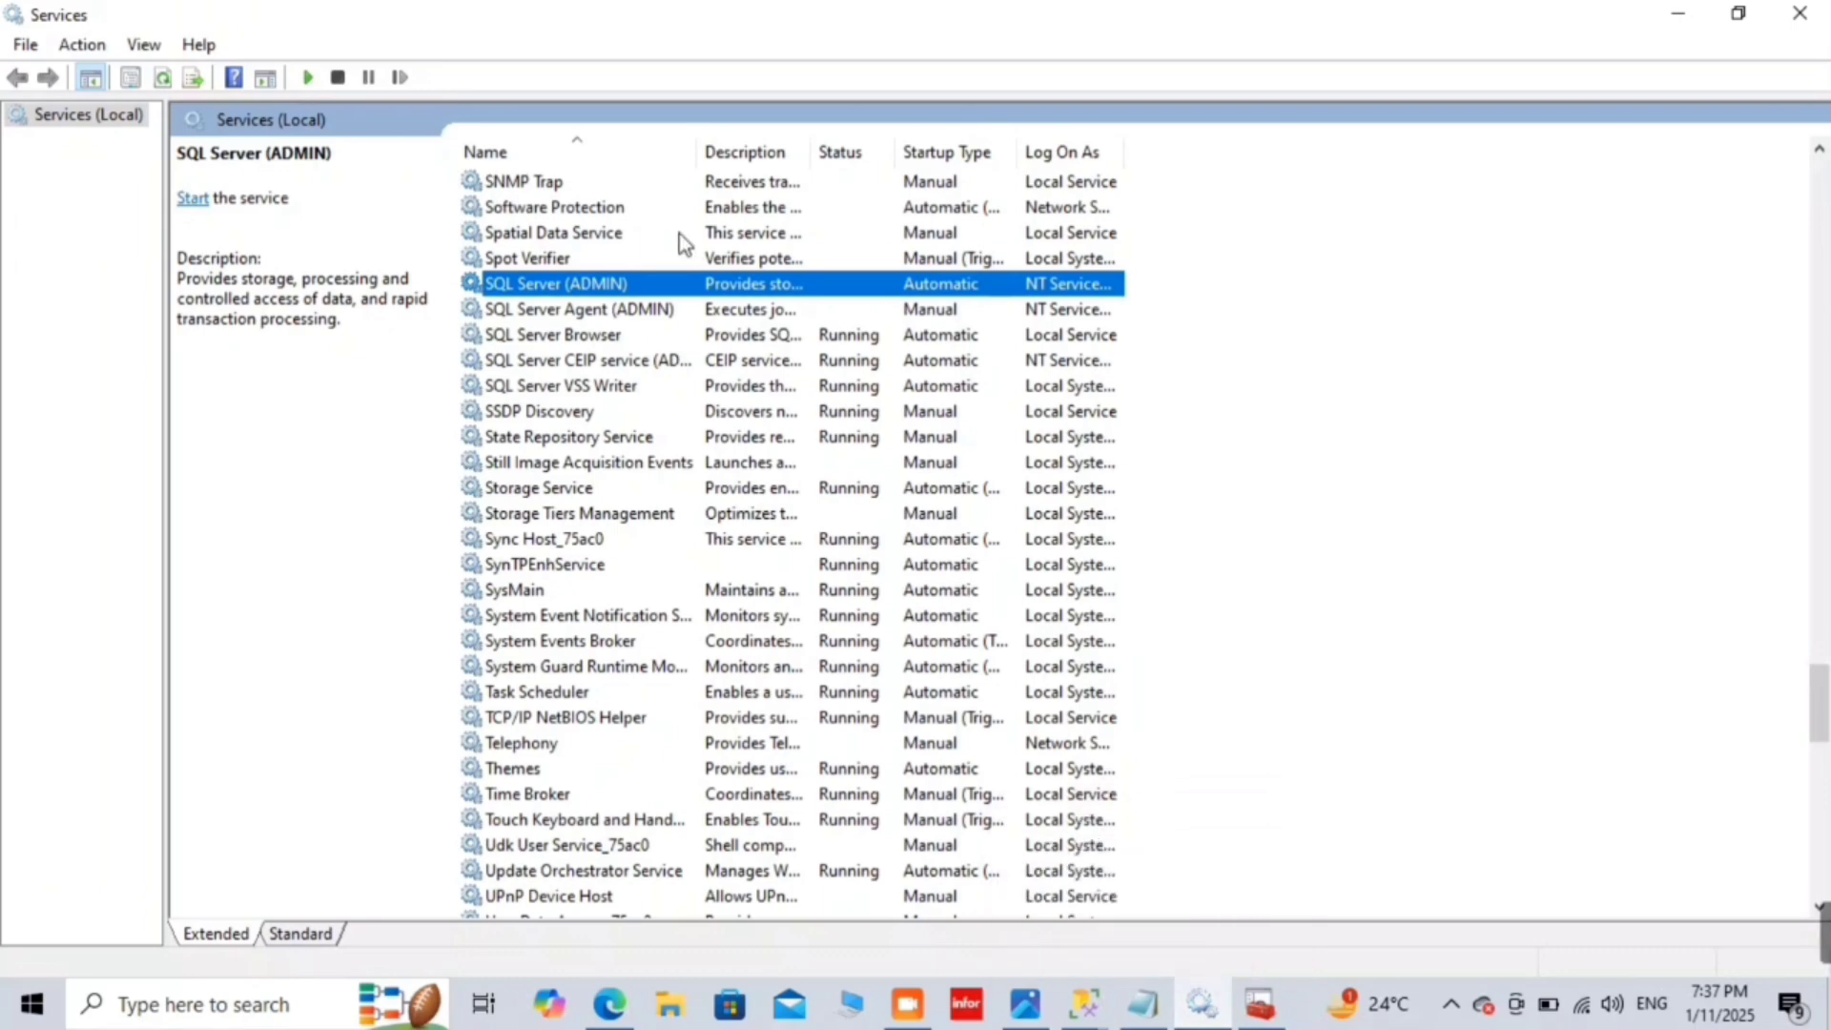
# Step: Refresh SQL Server (ADMIN) in Services to show Running, then minimize Services and Configuration Manager
pyautogui.rightClick(639, 291)
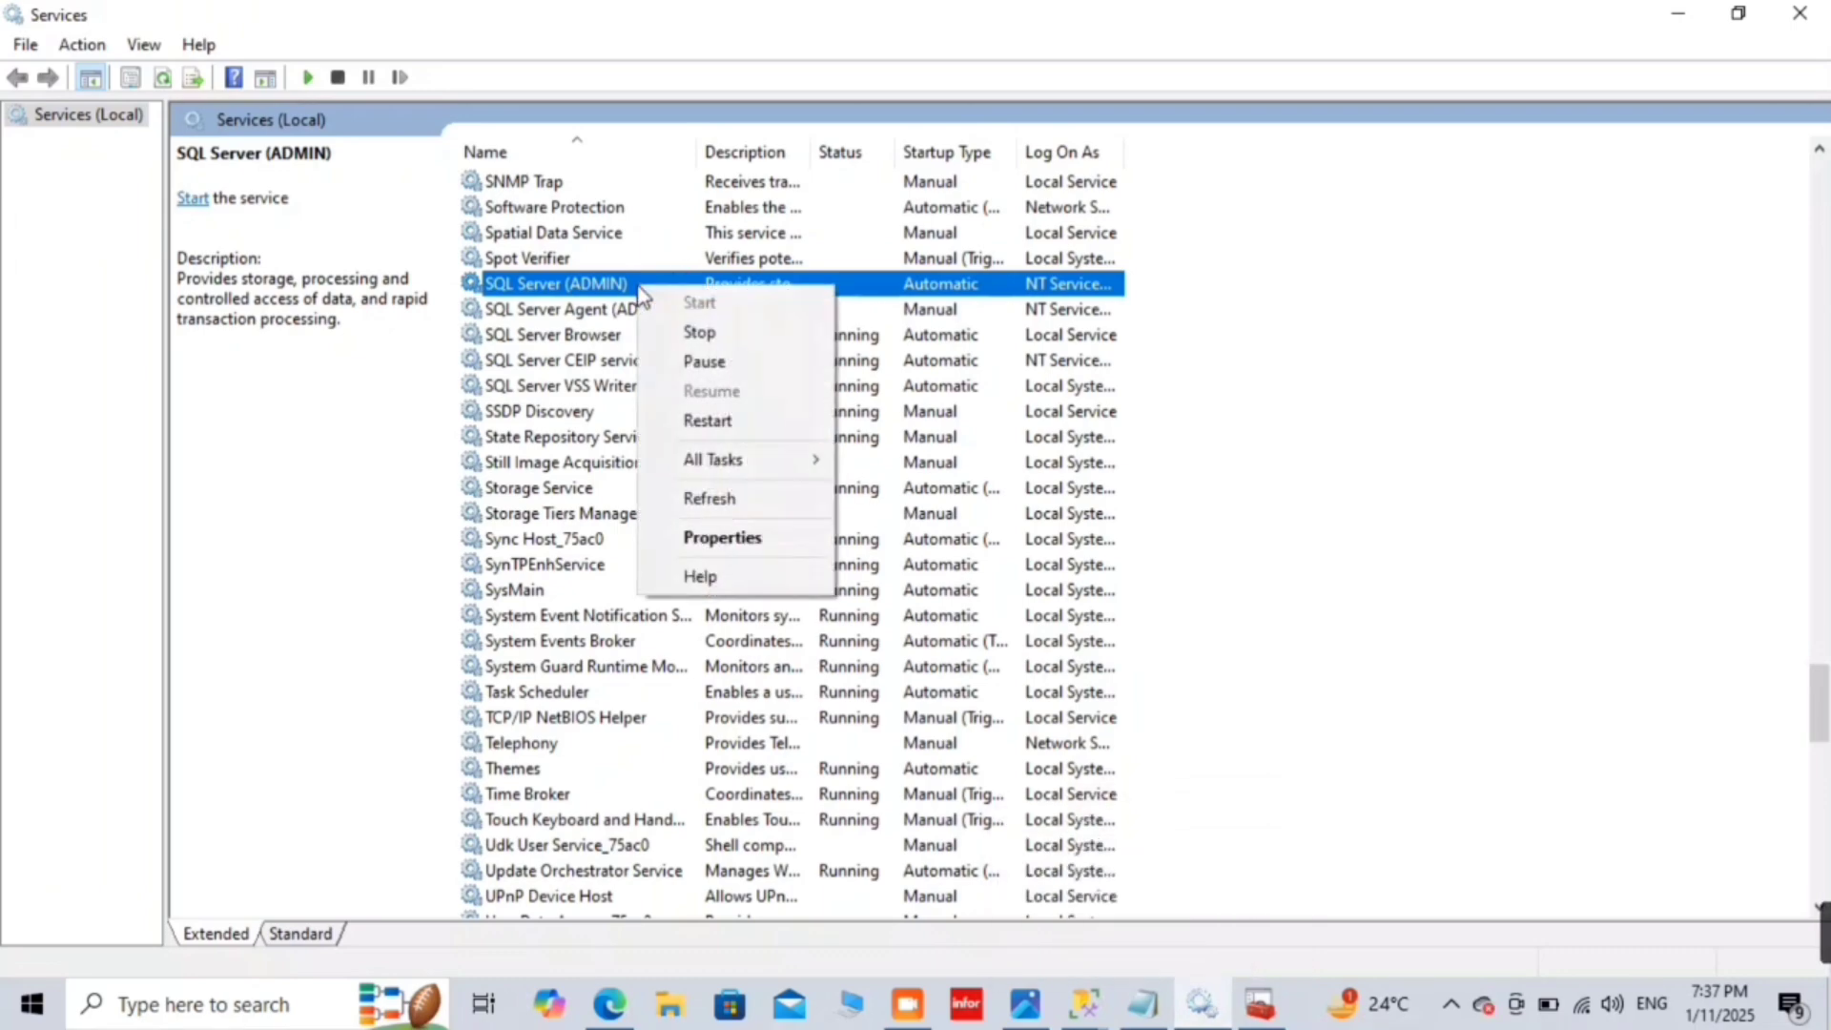
pyautogui.click(728, 506)
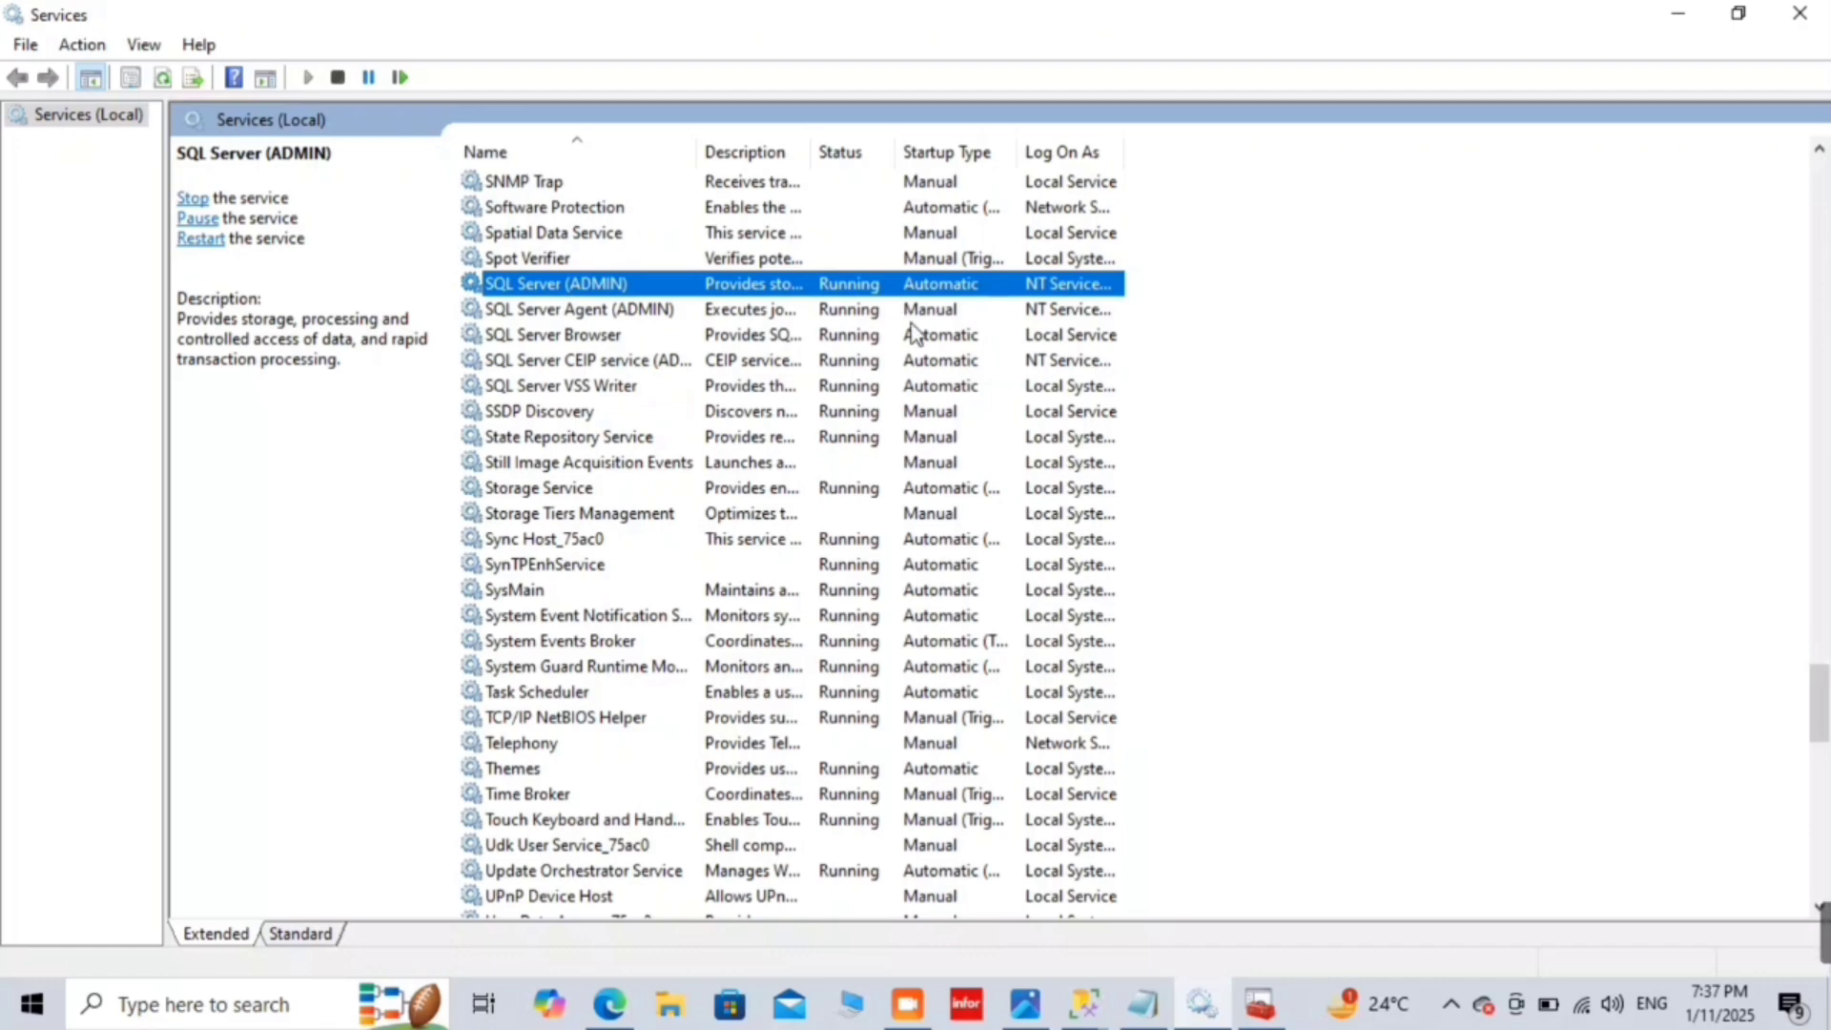
pyautogui.click(1664, 15)
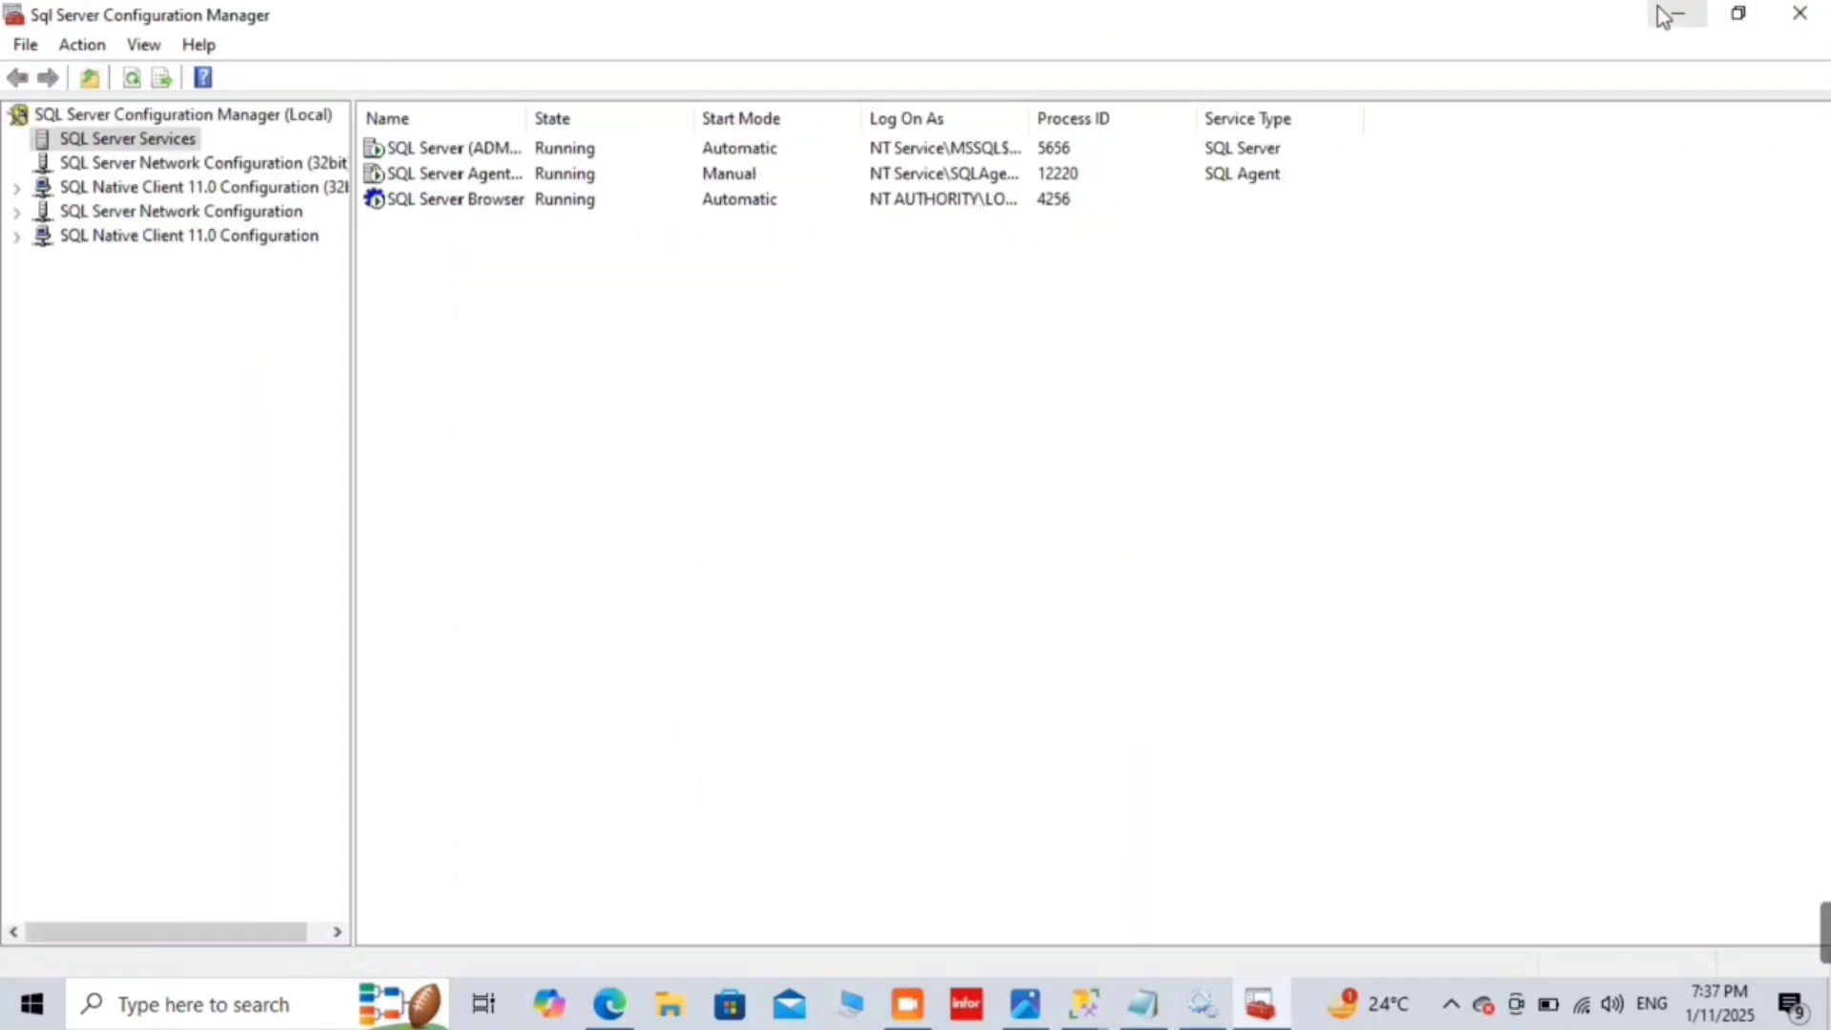
pyautogui.click(1661, 15)
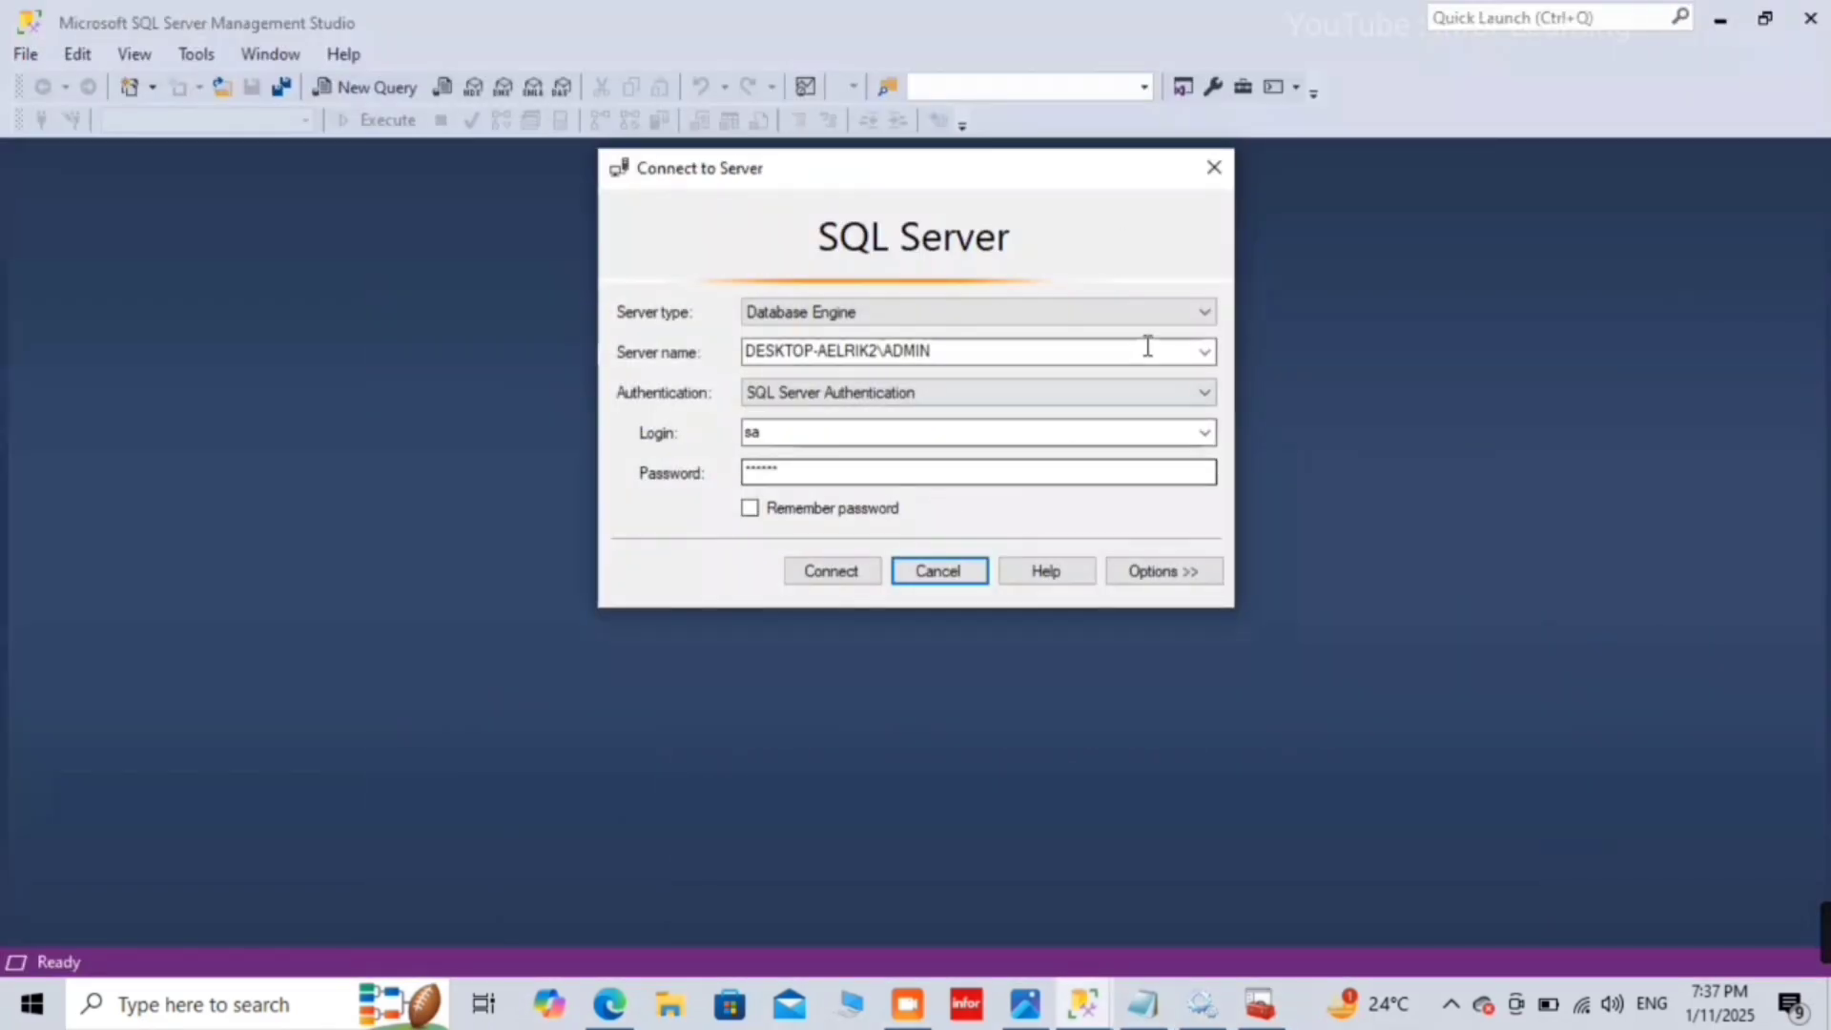
# Step: Connect to the local server as sa using SQL Server Authentication
pyautogui.click(845, 571)
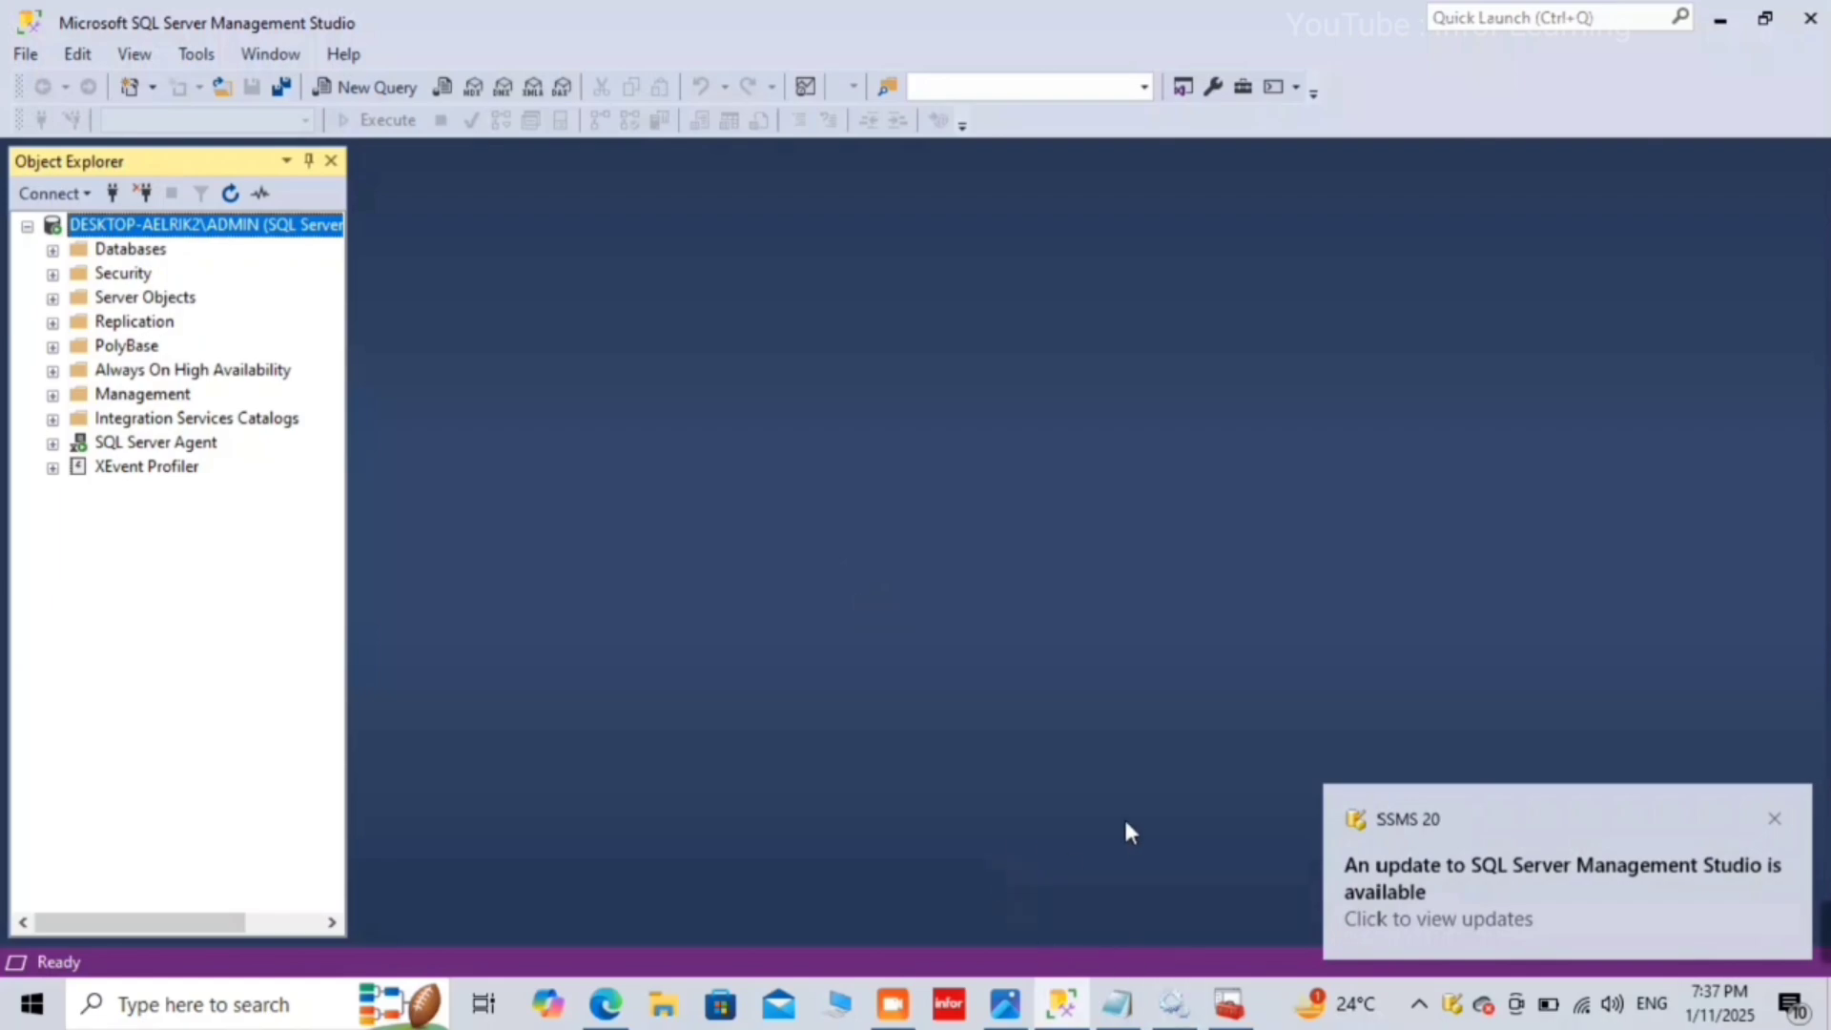
# Step: Bring the Notepad fix list back to the front
pyautogui.click(1116, 1004)
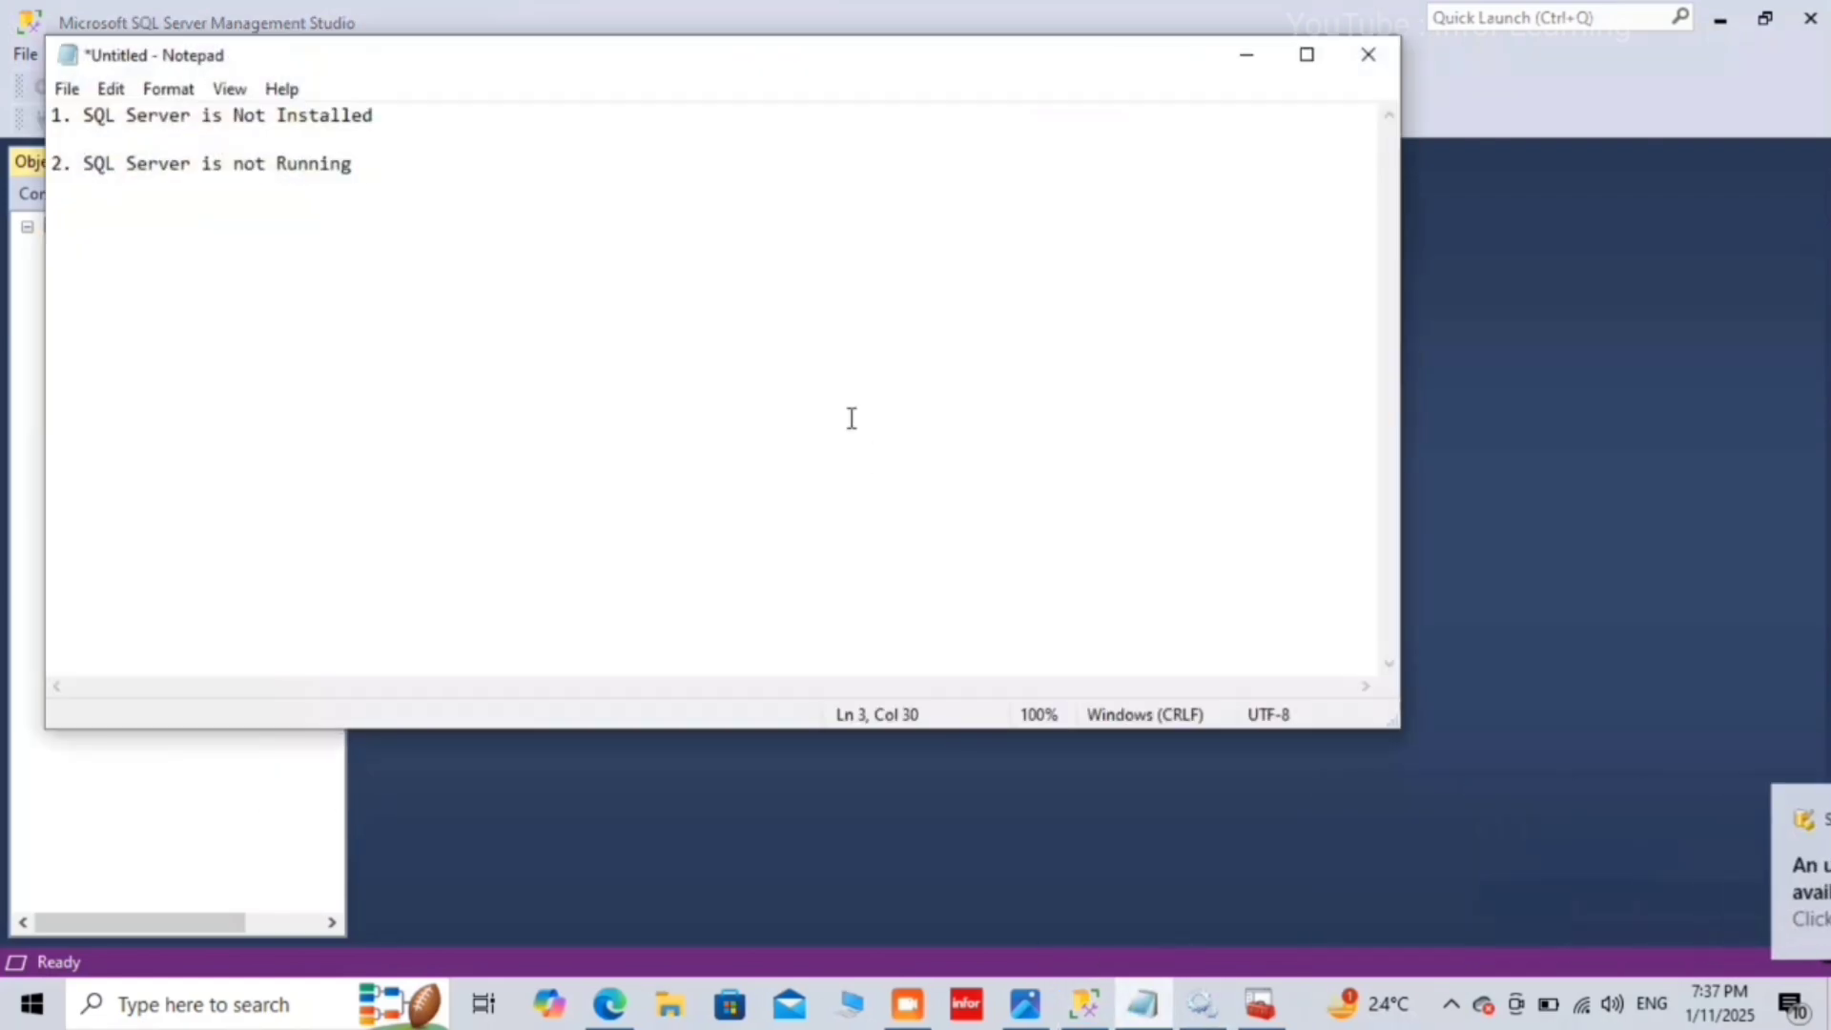
# Step: Add '3. Incorrect Instance Name' as a new line in the notes, then minimize Notepad
pyautogui.press('Return')
pyautogui.press('Return')
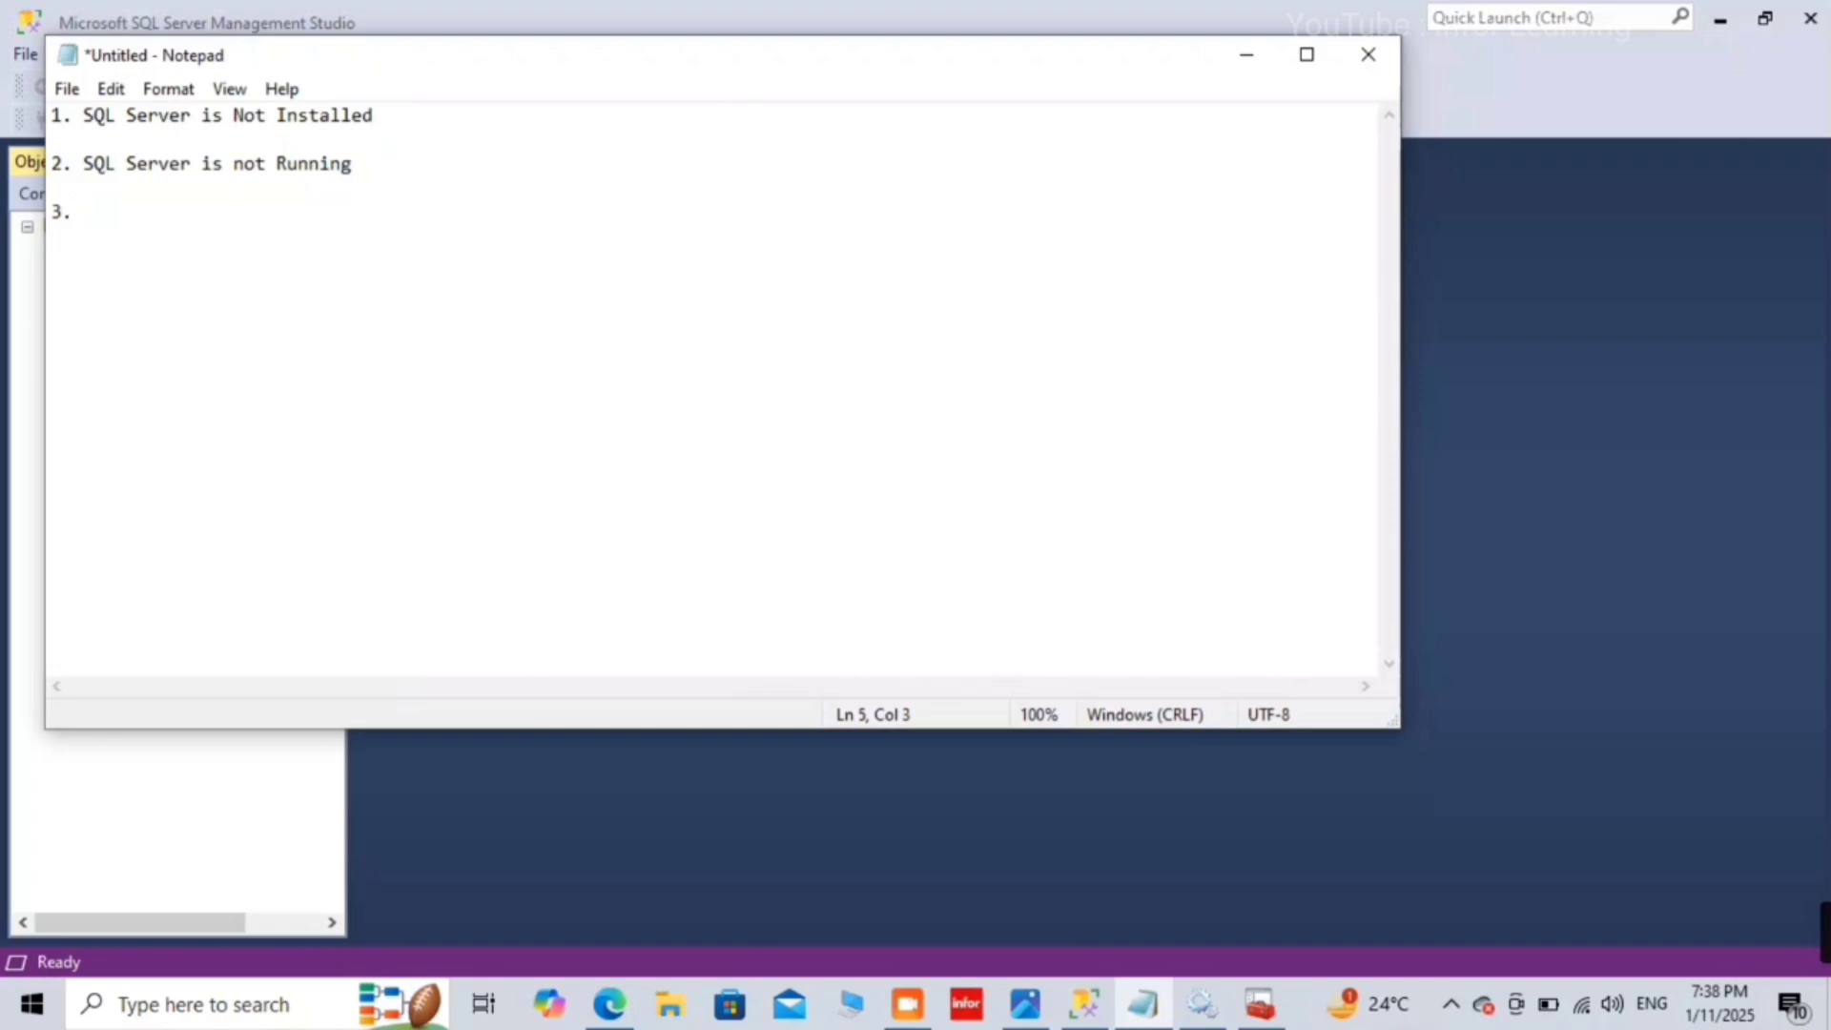
pyautogui.write('3. Incorrect In')
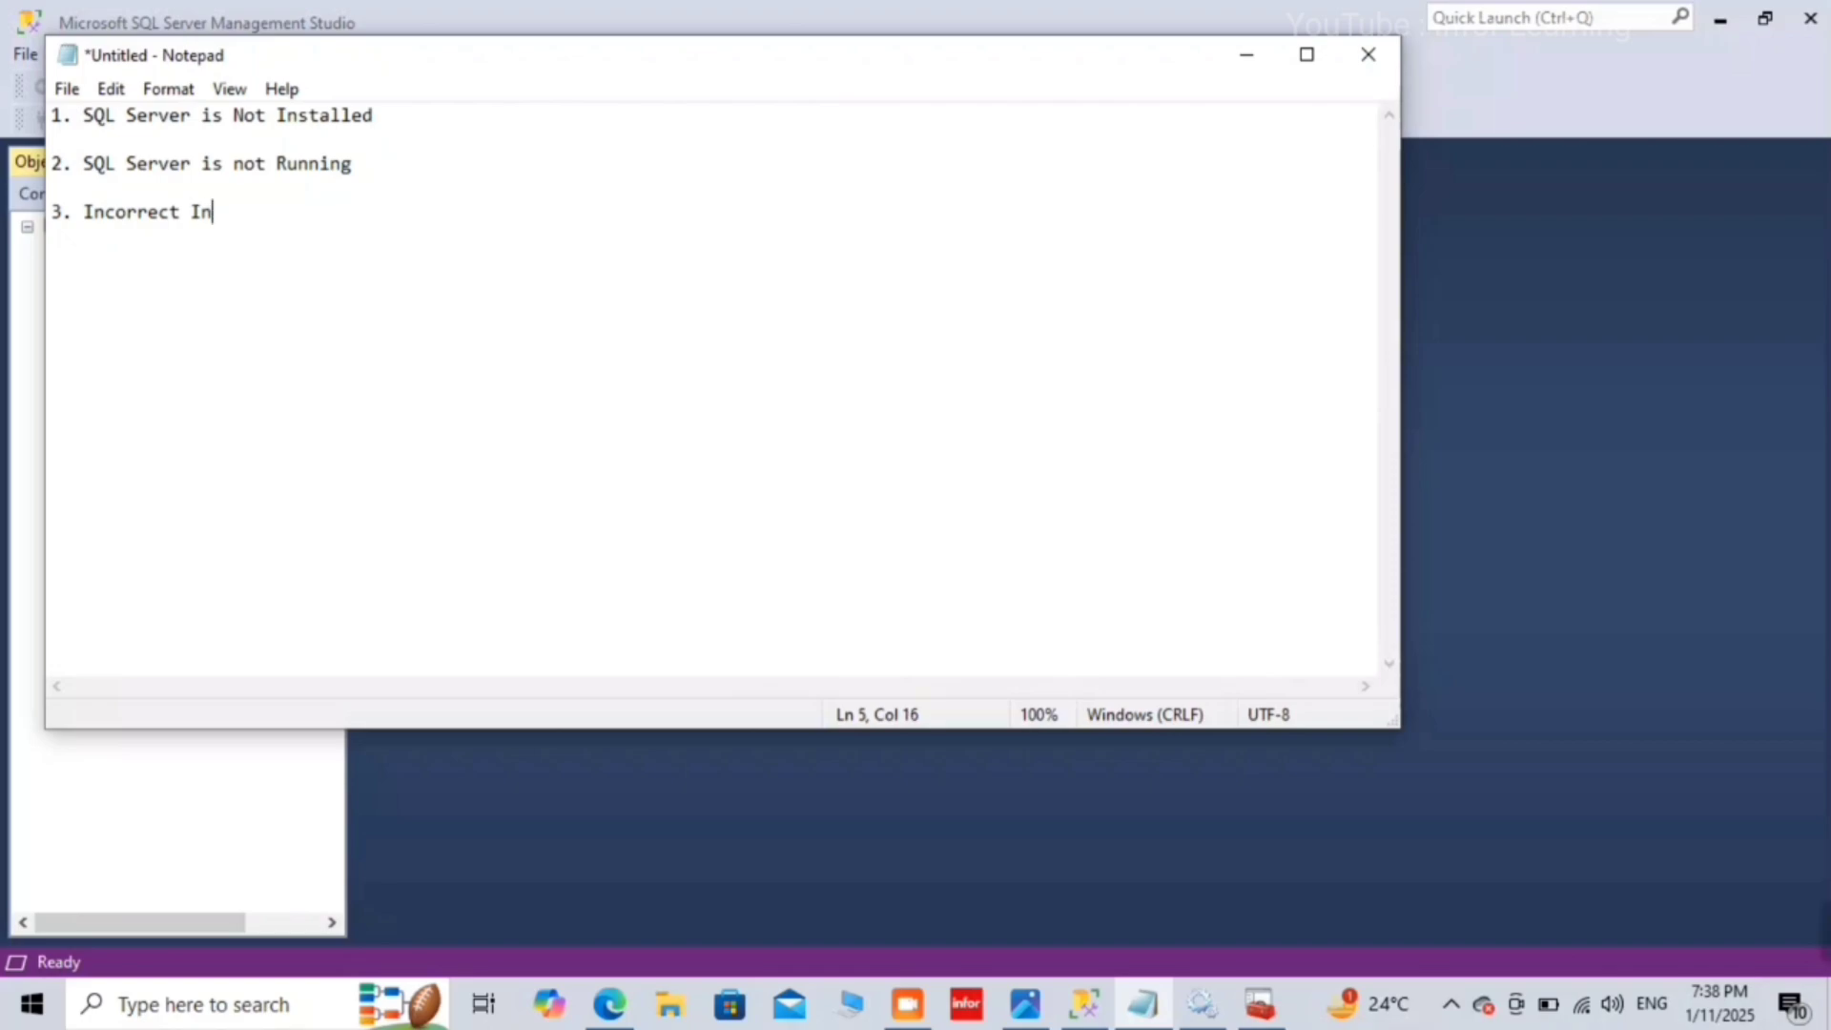
pyautogui.write('stance Name')
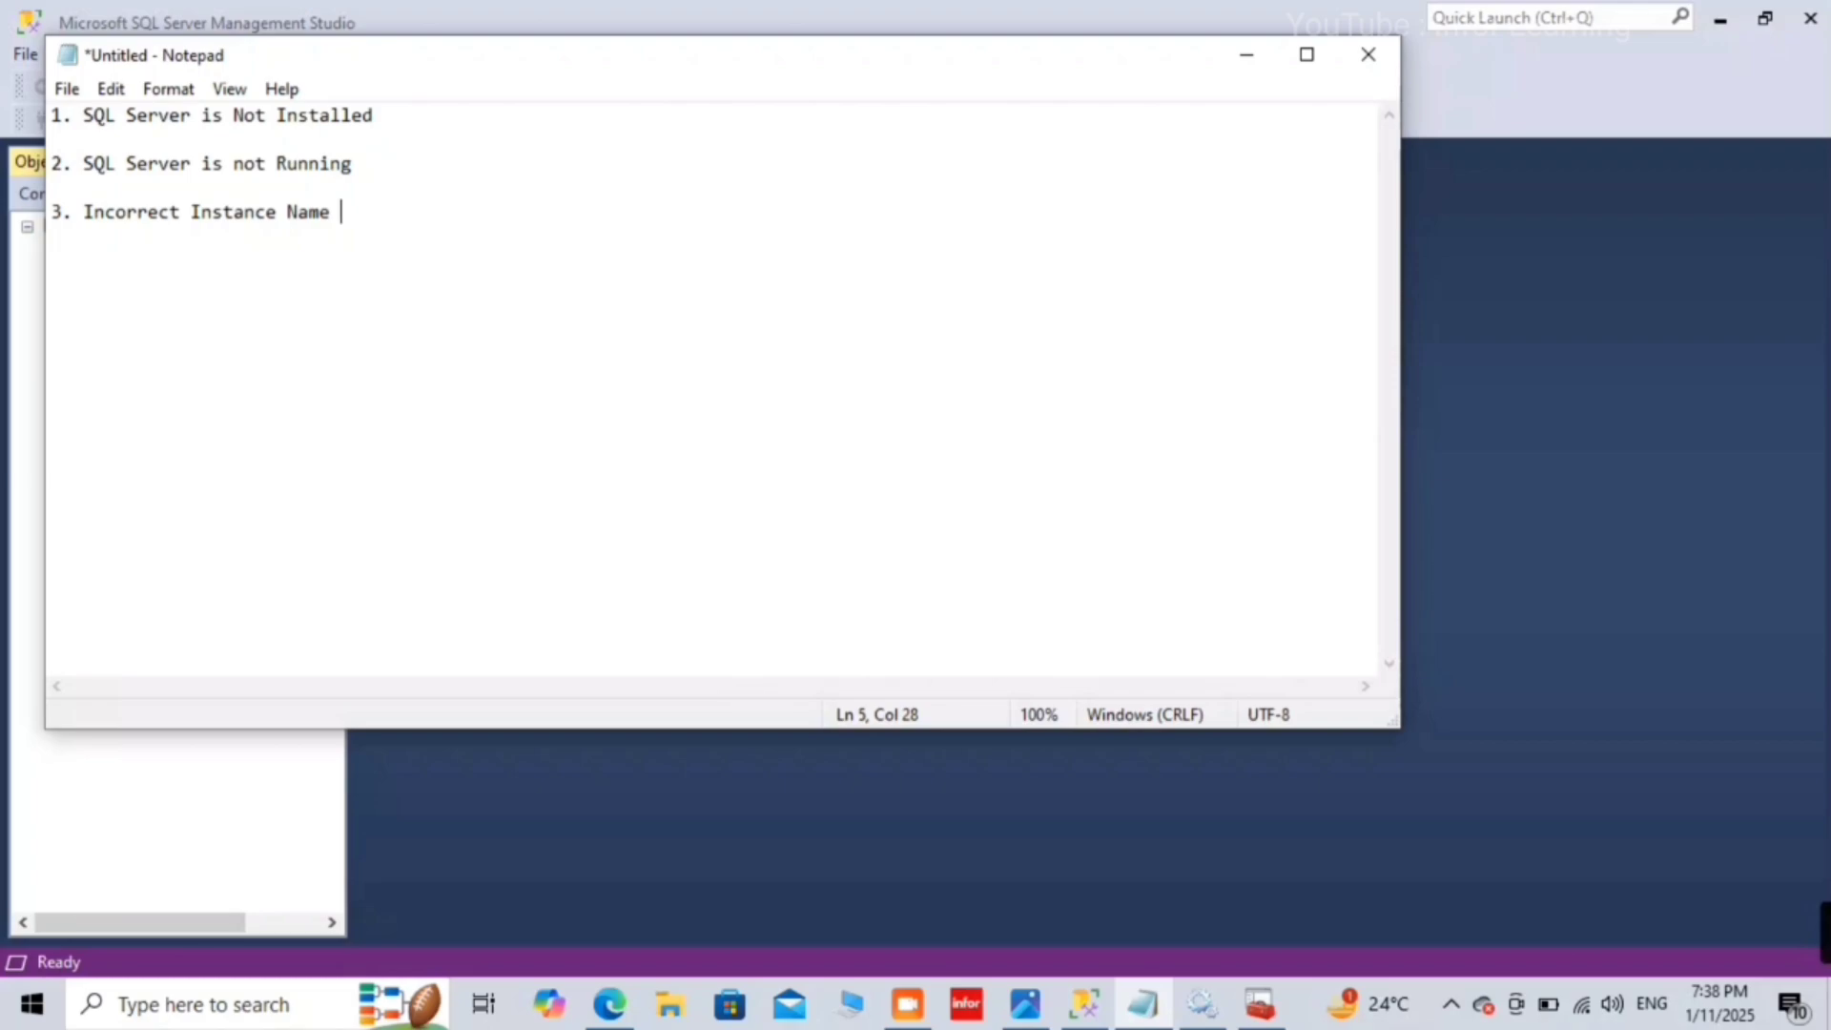
pyautogui.click(1247, 58)
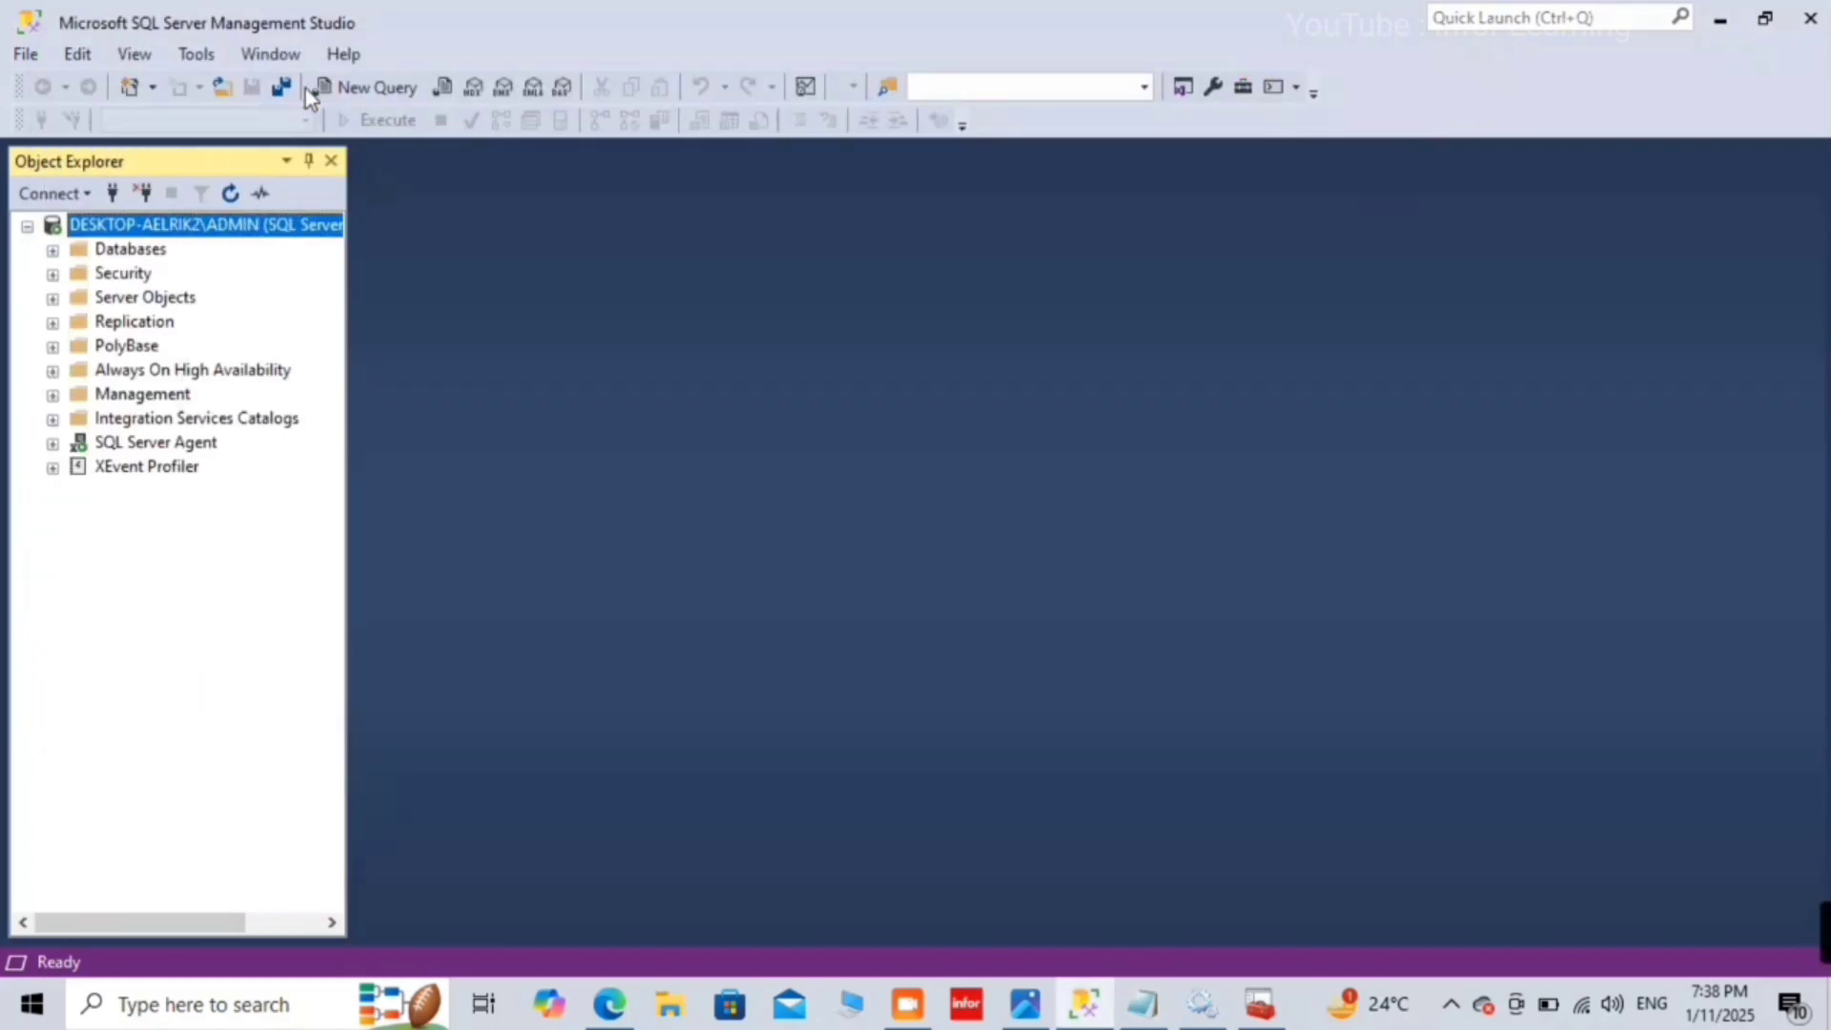
# Step: Disconnect and reopen the connection form with the server name misspelled as AADMIN
pyautogui.click(141, 196)
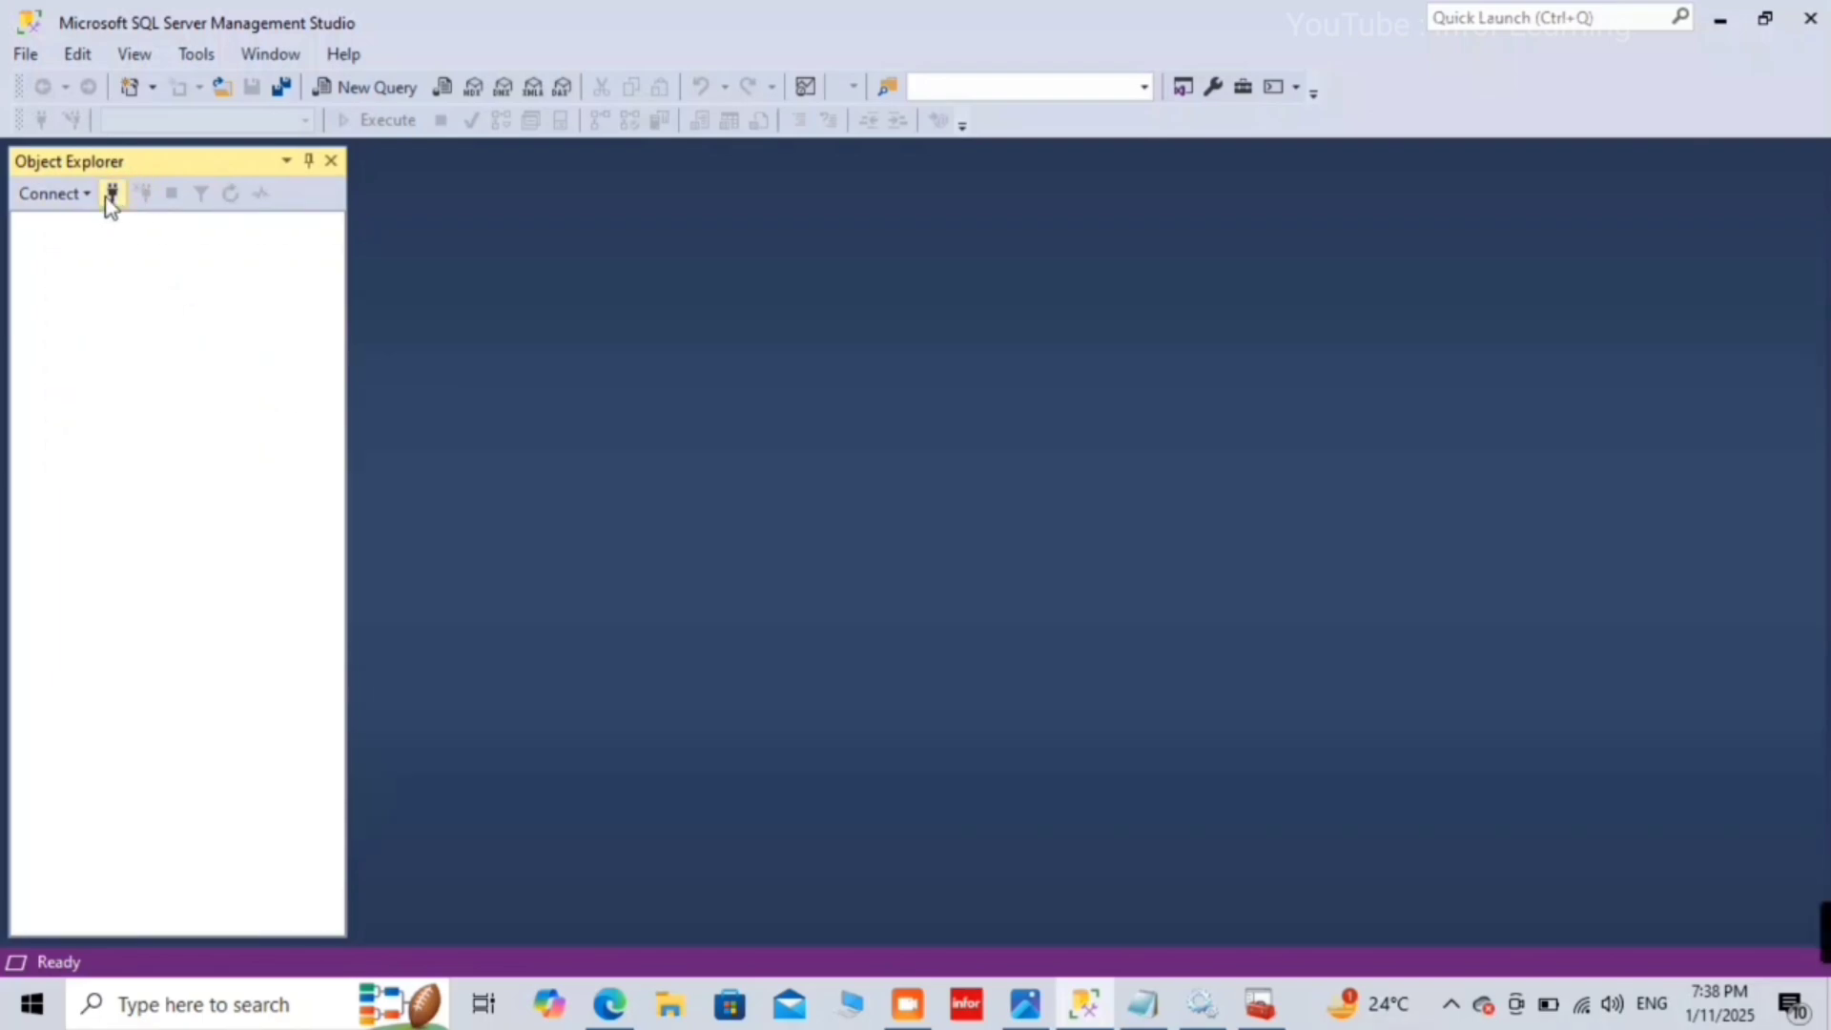
pyautogui.click(112, 194)
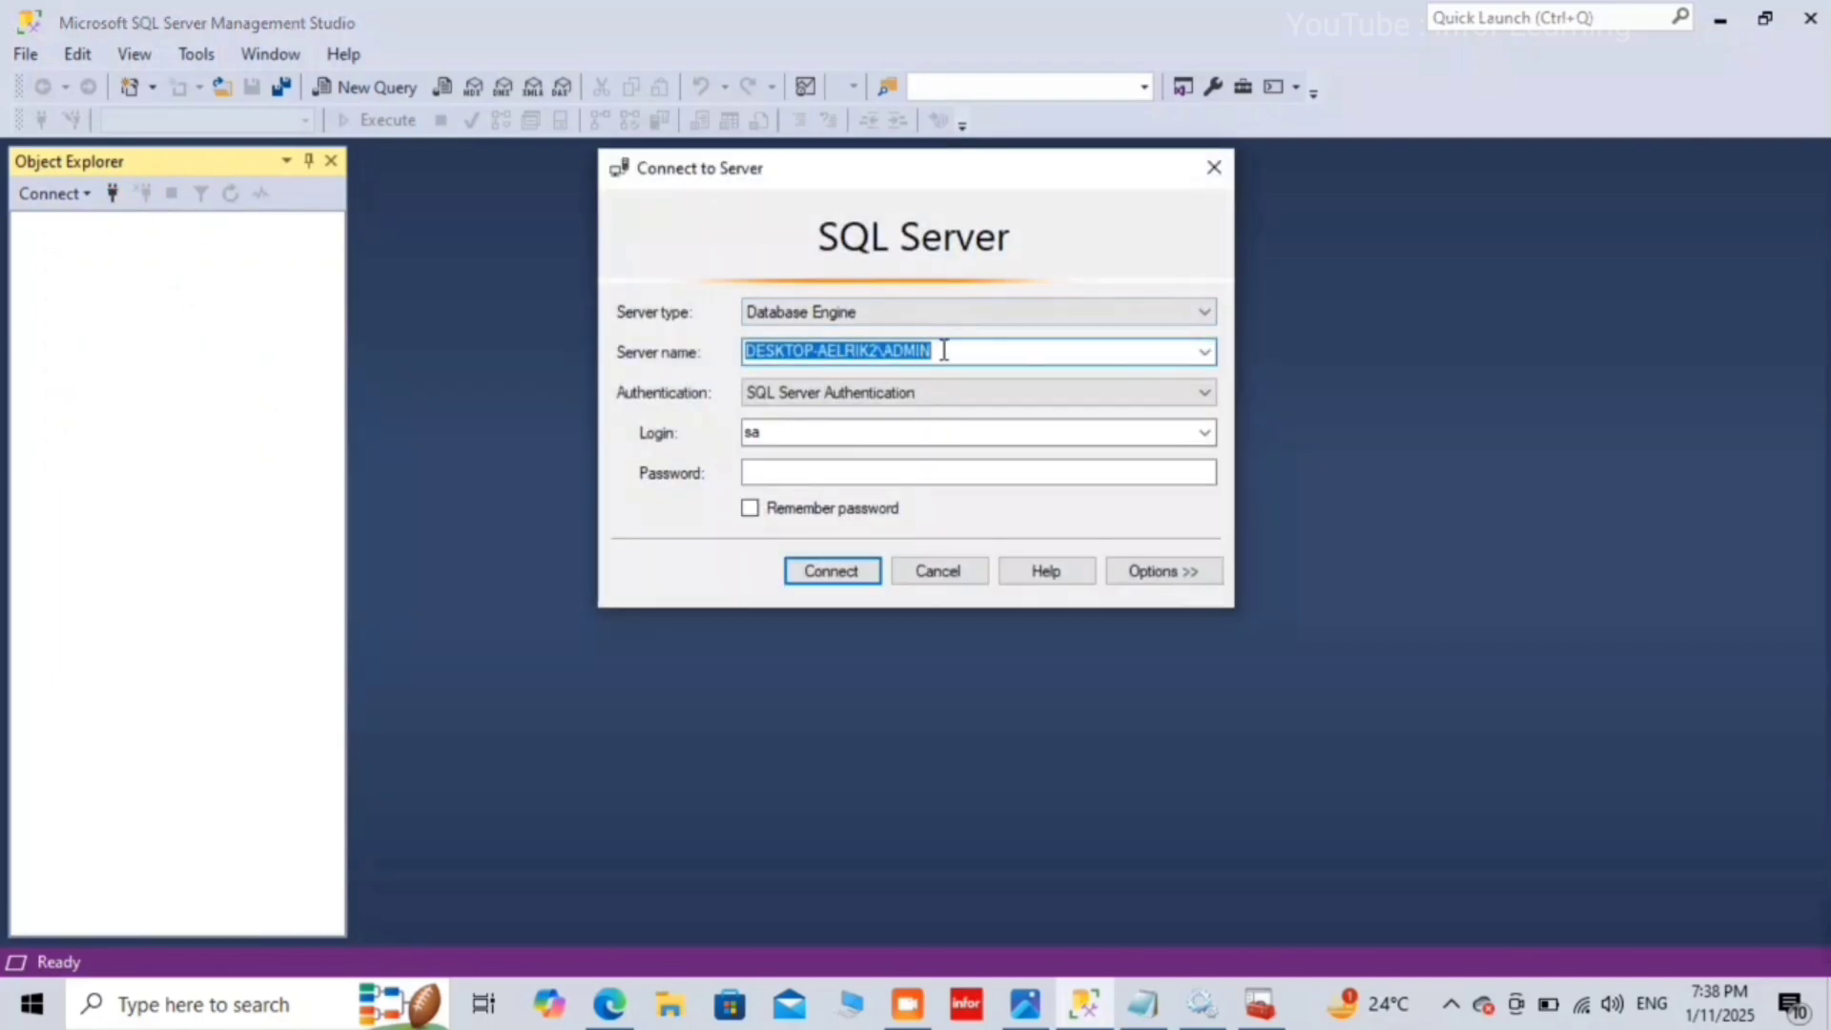
pyautogui.click(942, 350)
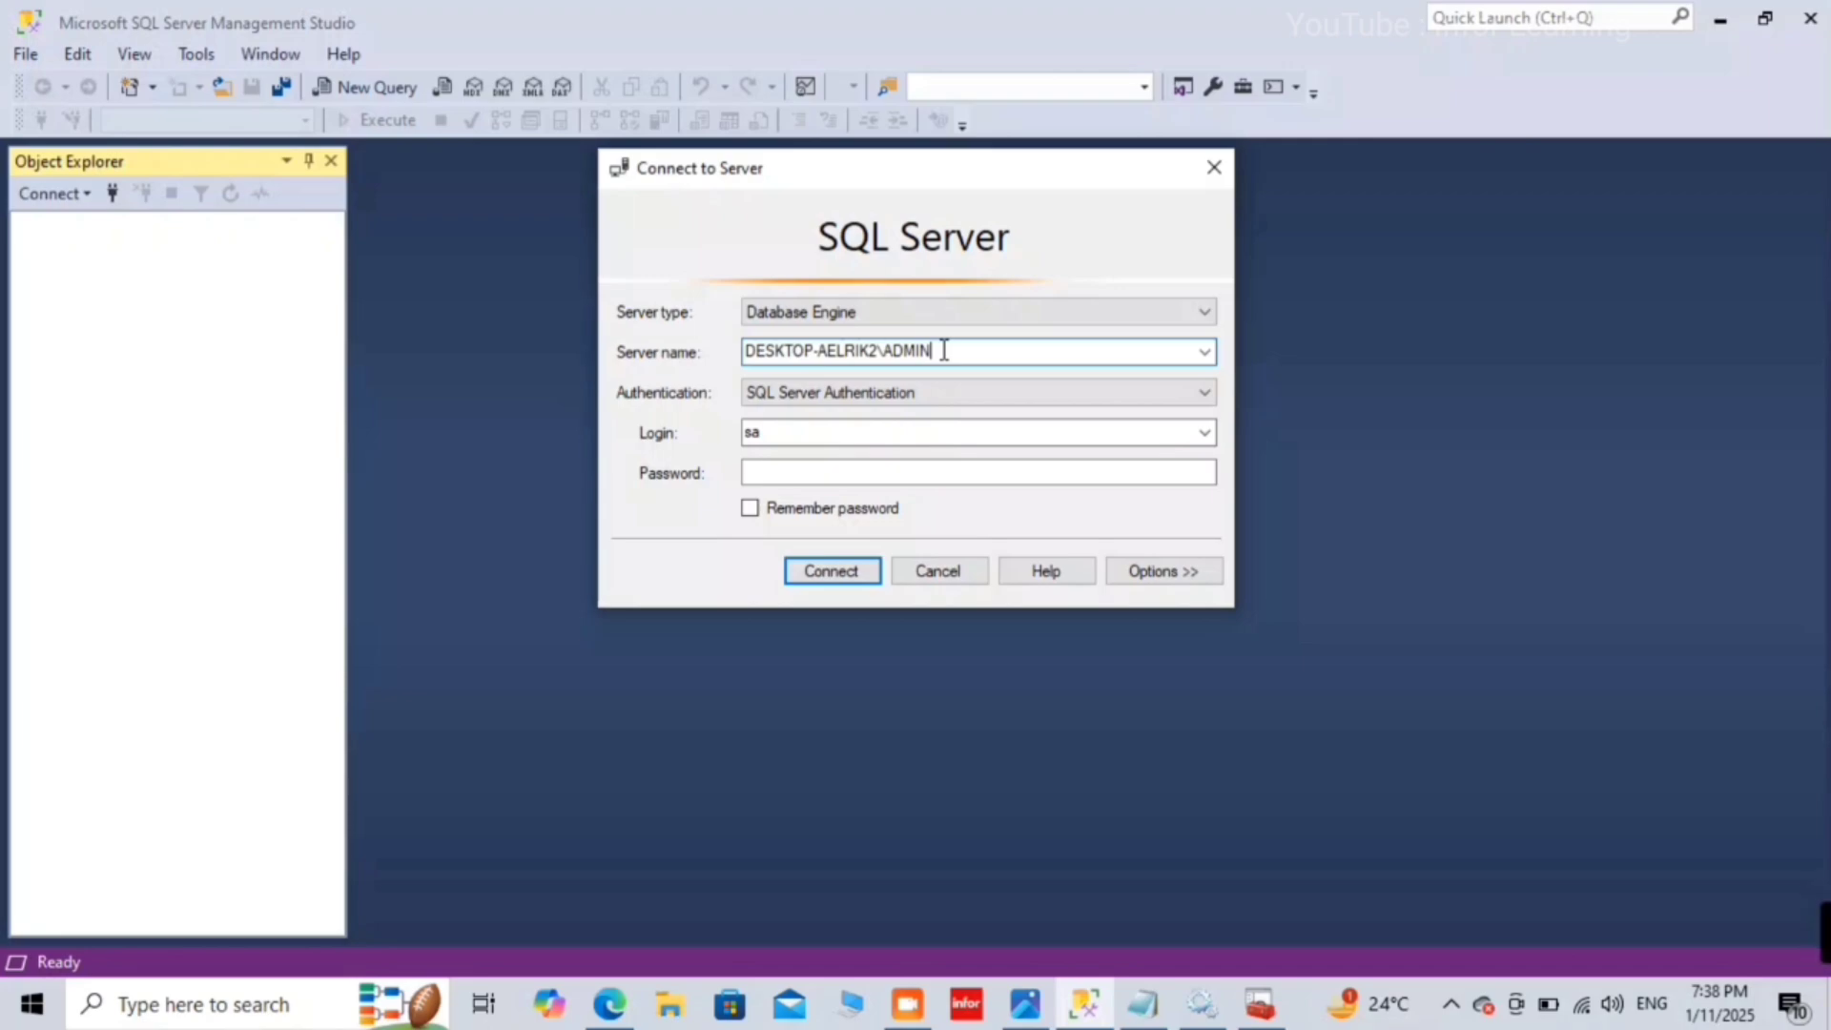
pyautogui.write('A')
# Step: Ready the sa password field with Caps Lock off, then switch to the Notepad notes
pyautogui.click(986, 476)
pyautogui.press('capslock')
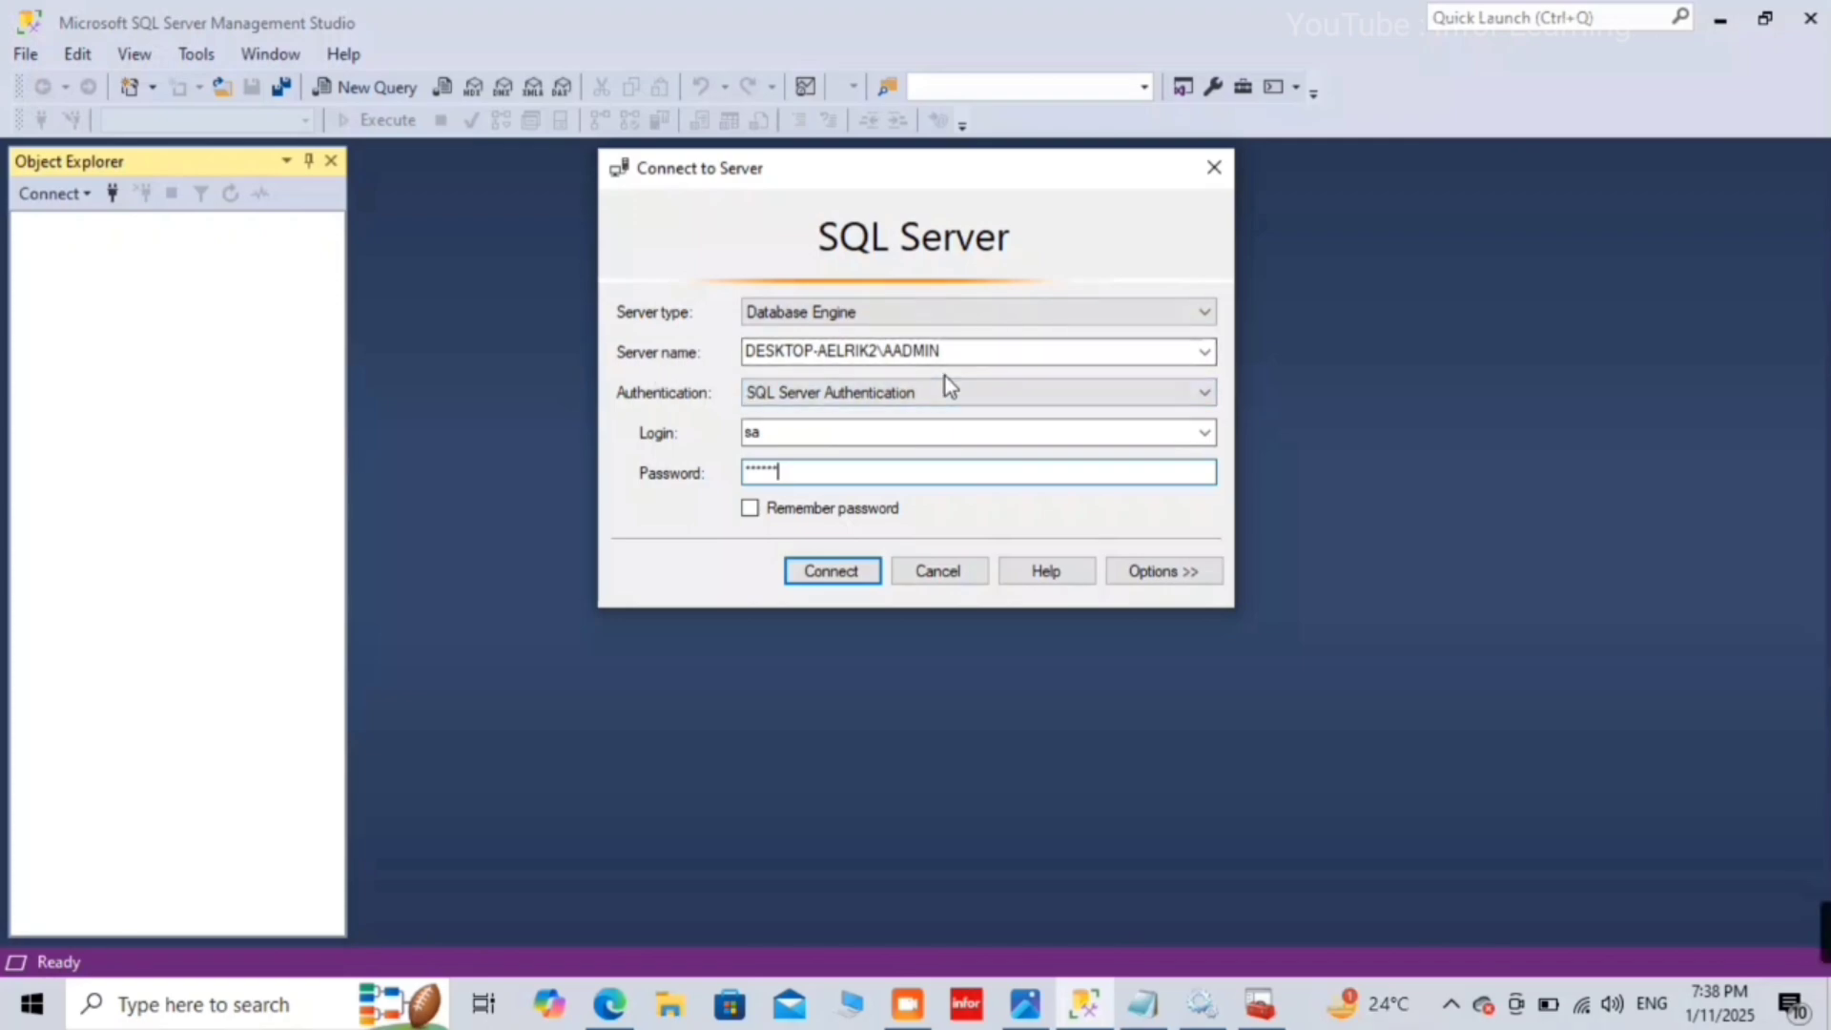
pyautogui.click(1147, 1014)
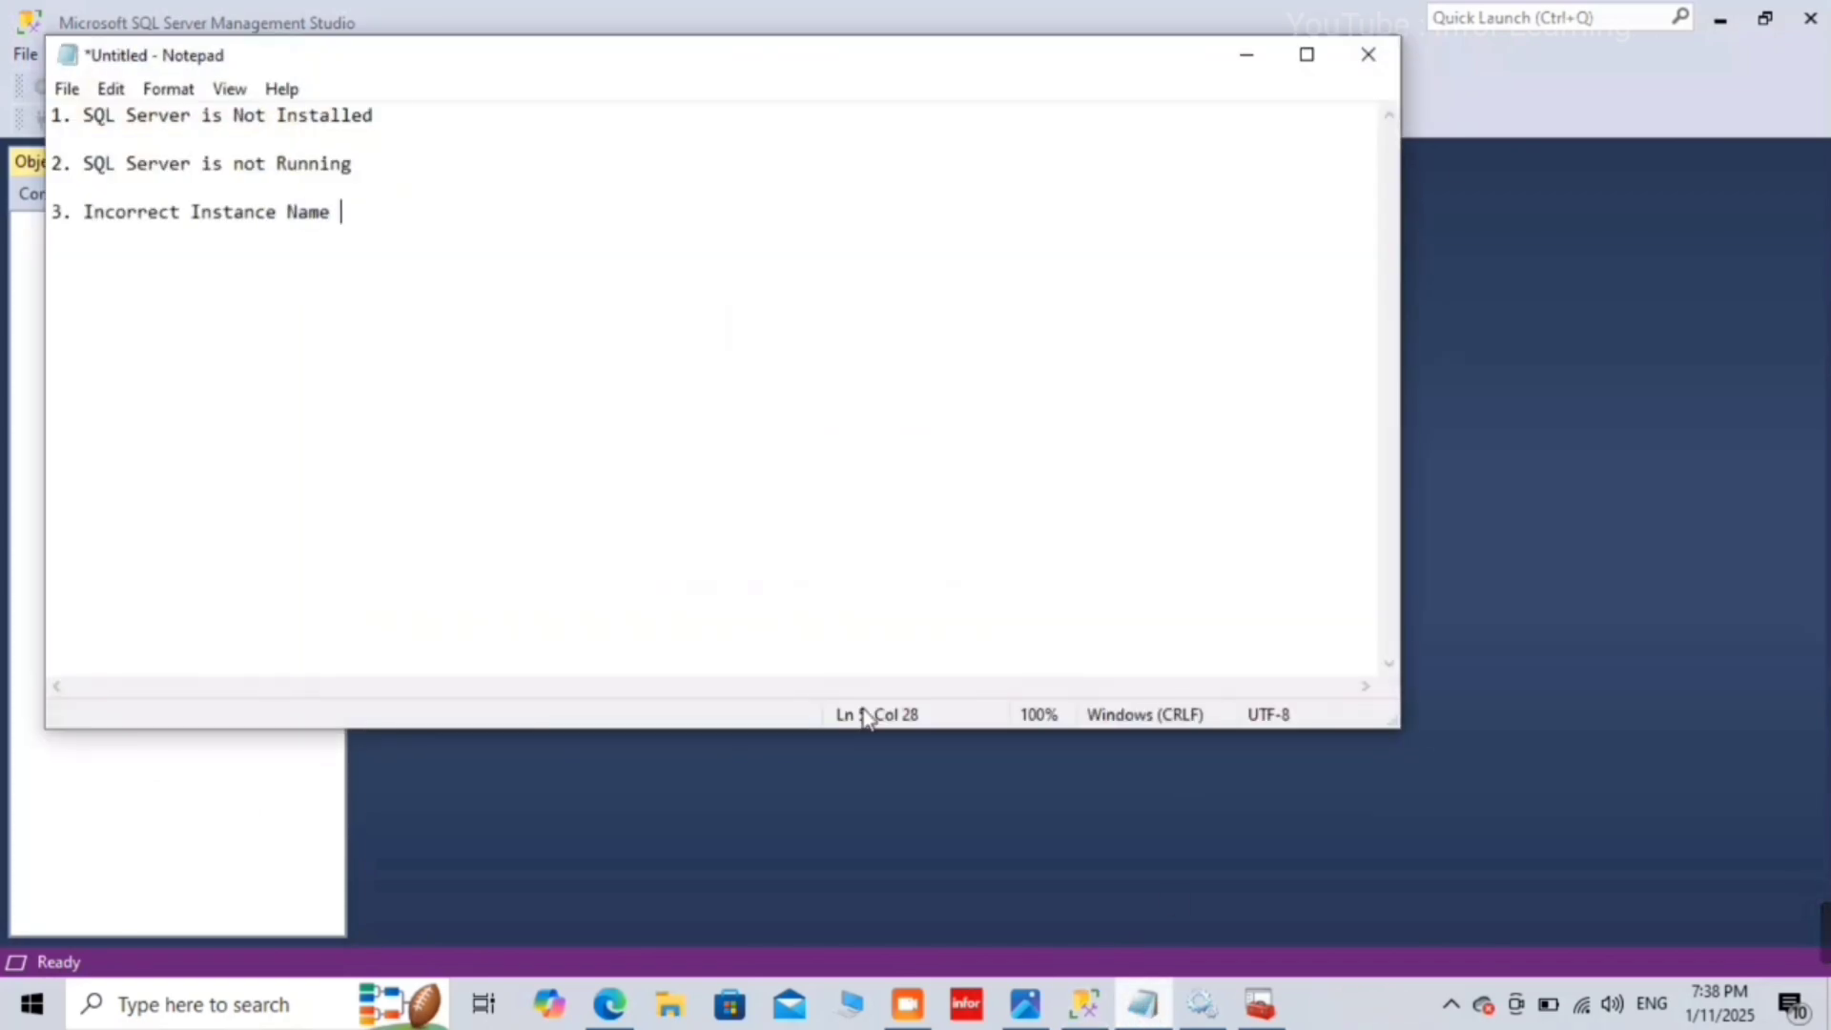
# Step: Highlight 'Running' in cause 2 and 'Name' in cause 3, then minimize Notepad
pyautogui.click(400, 127)
pyautogui.press('Down')
pyautogui.click(399, 127)
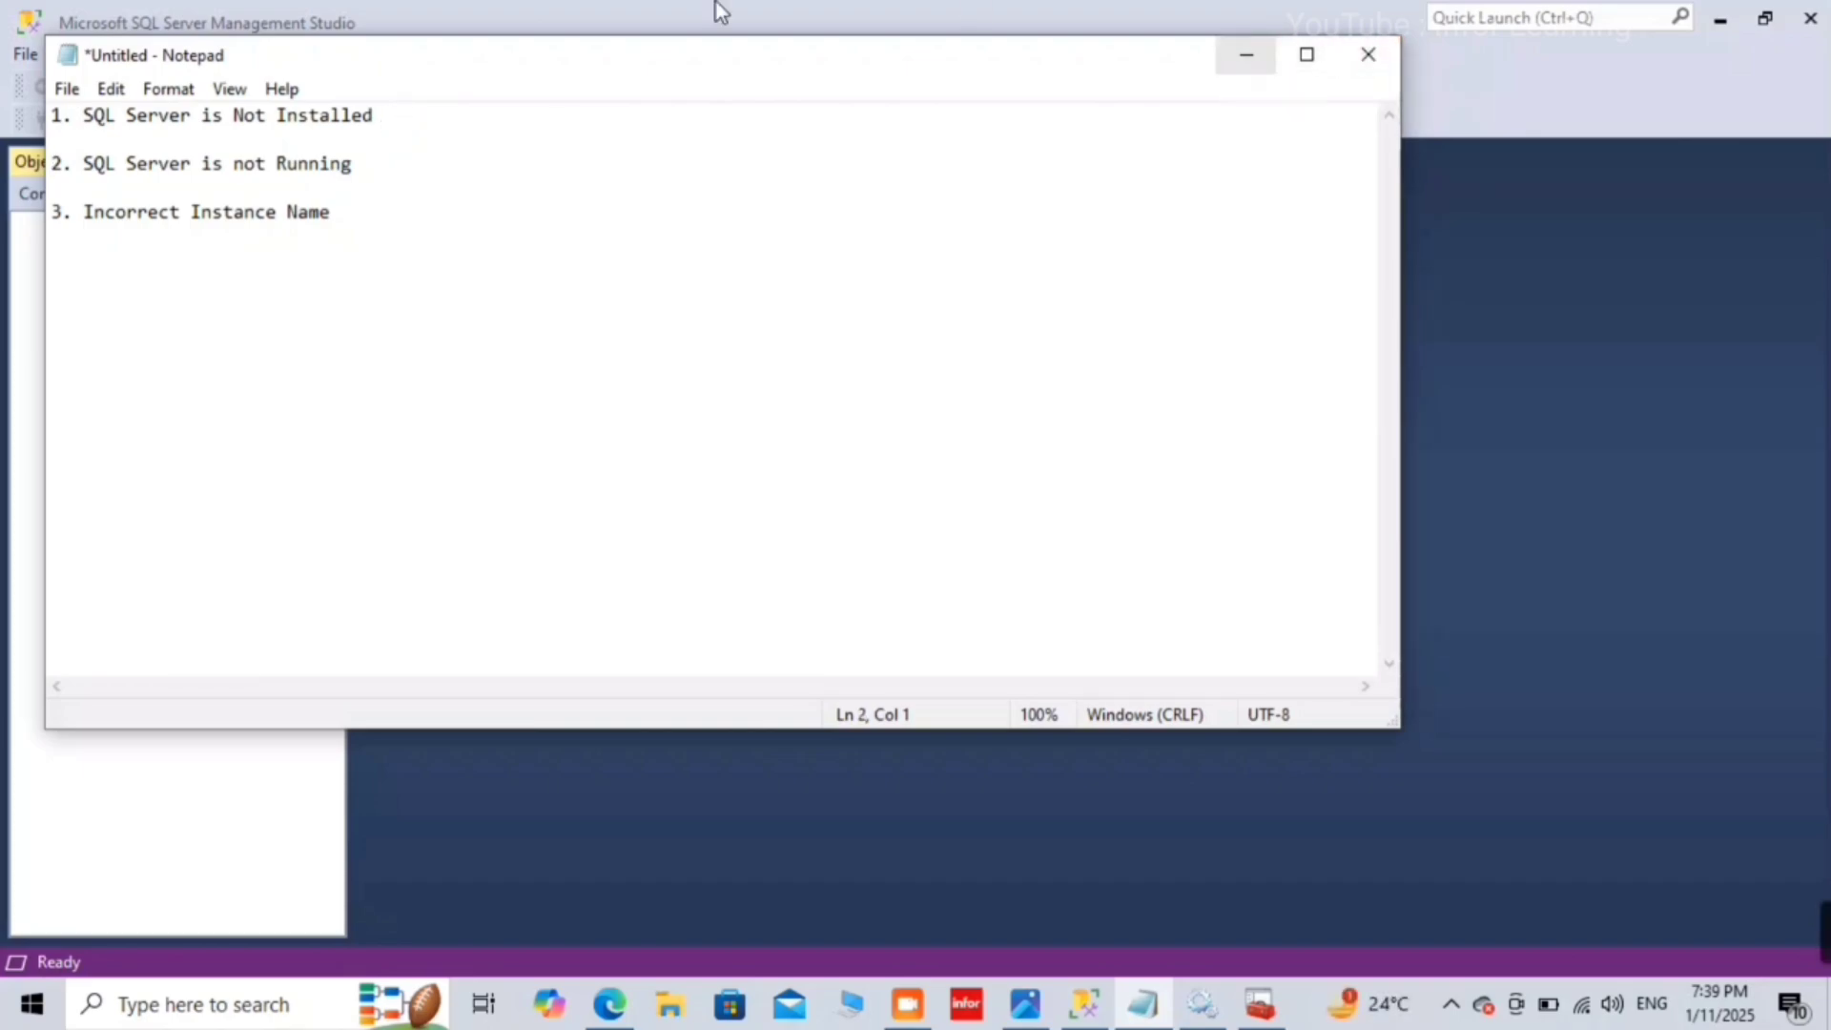
pyautogui.doubleClick(400, 157)
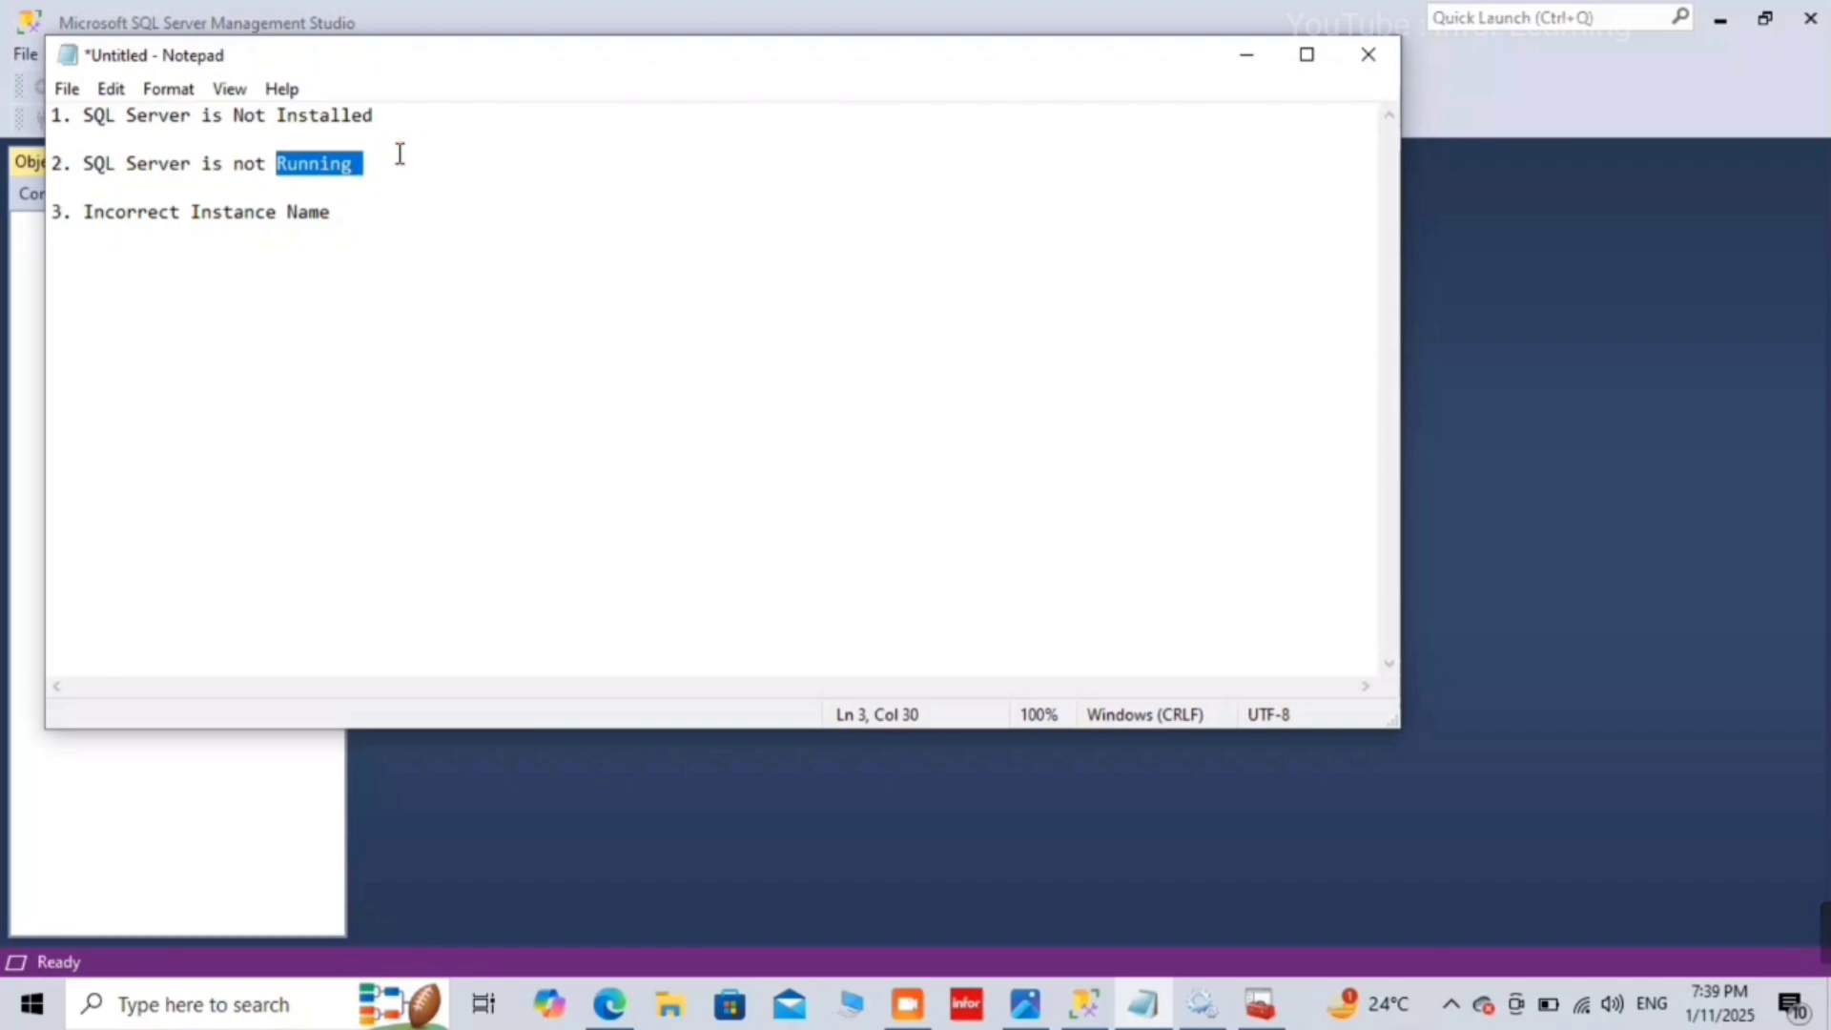
pyautogui.doubleClick(387, 210)
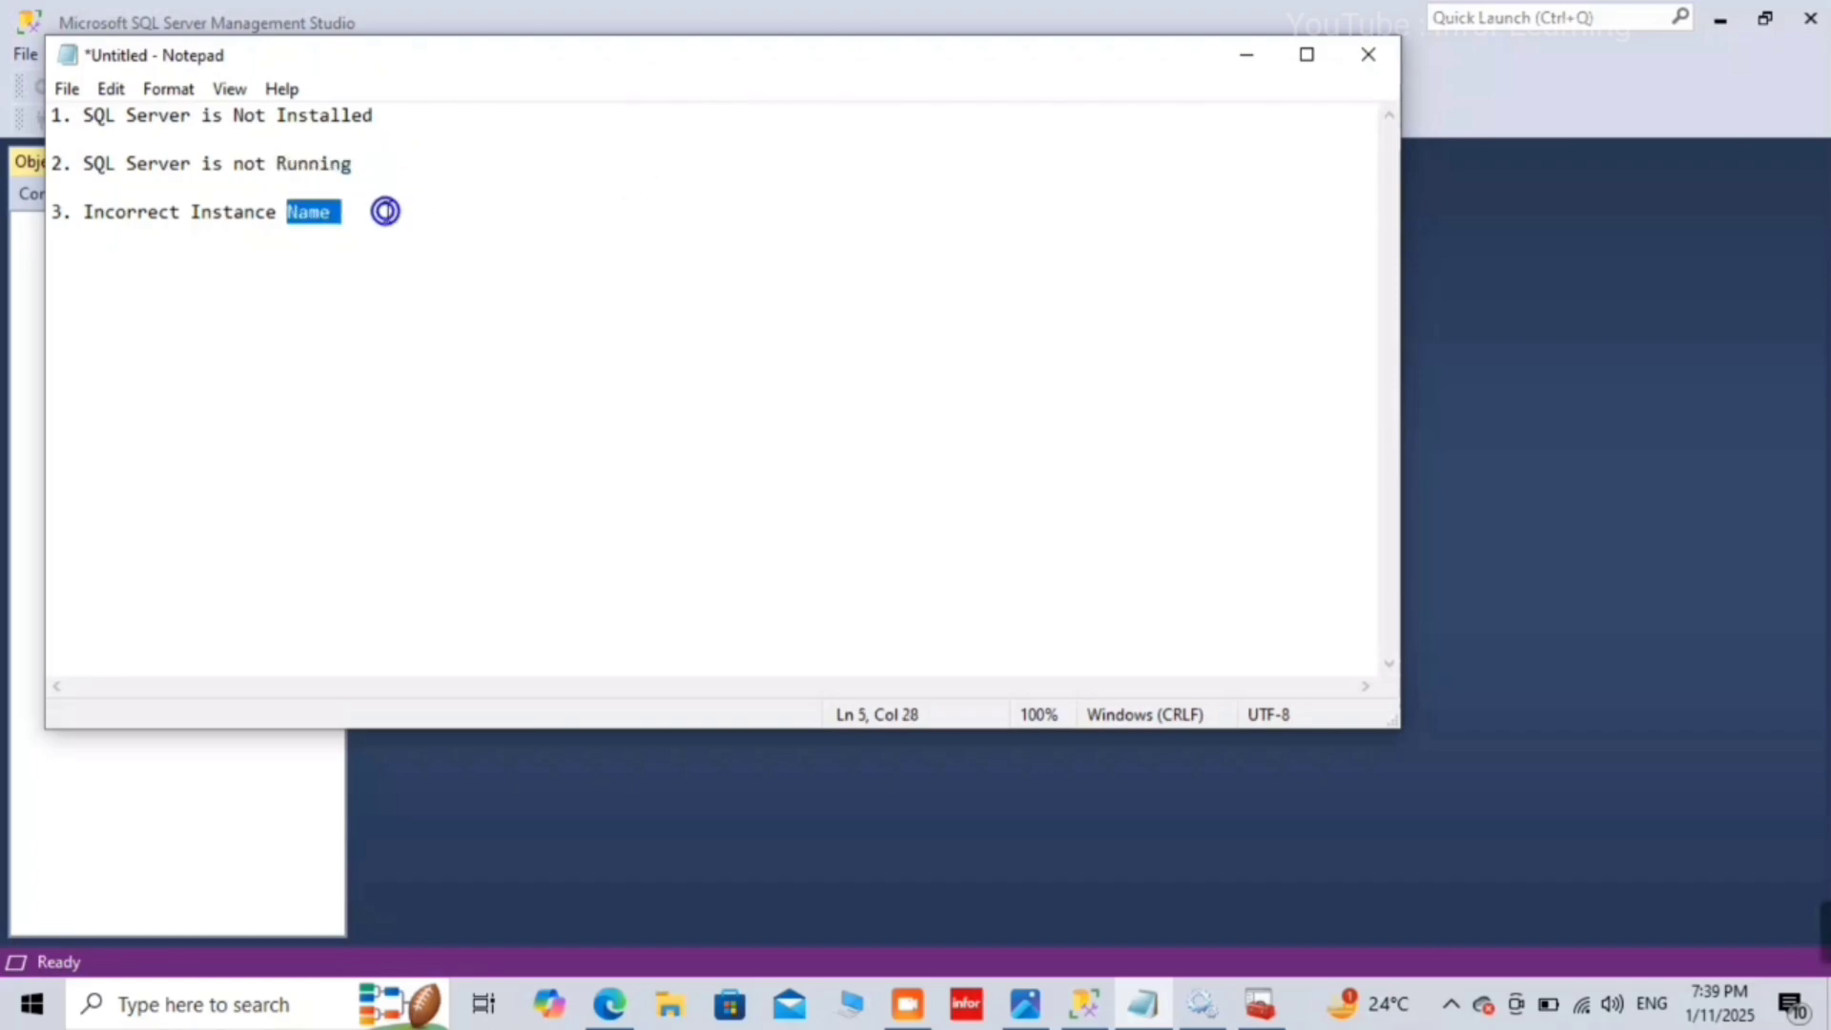
pyautogui.click(1247, 50)
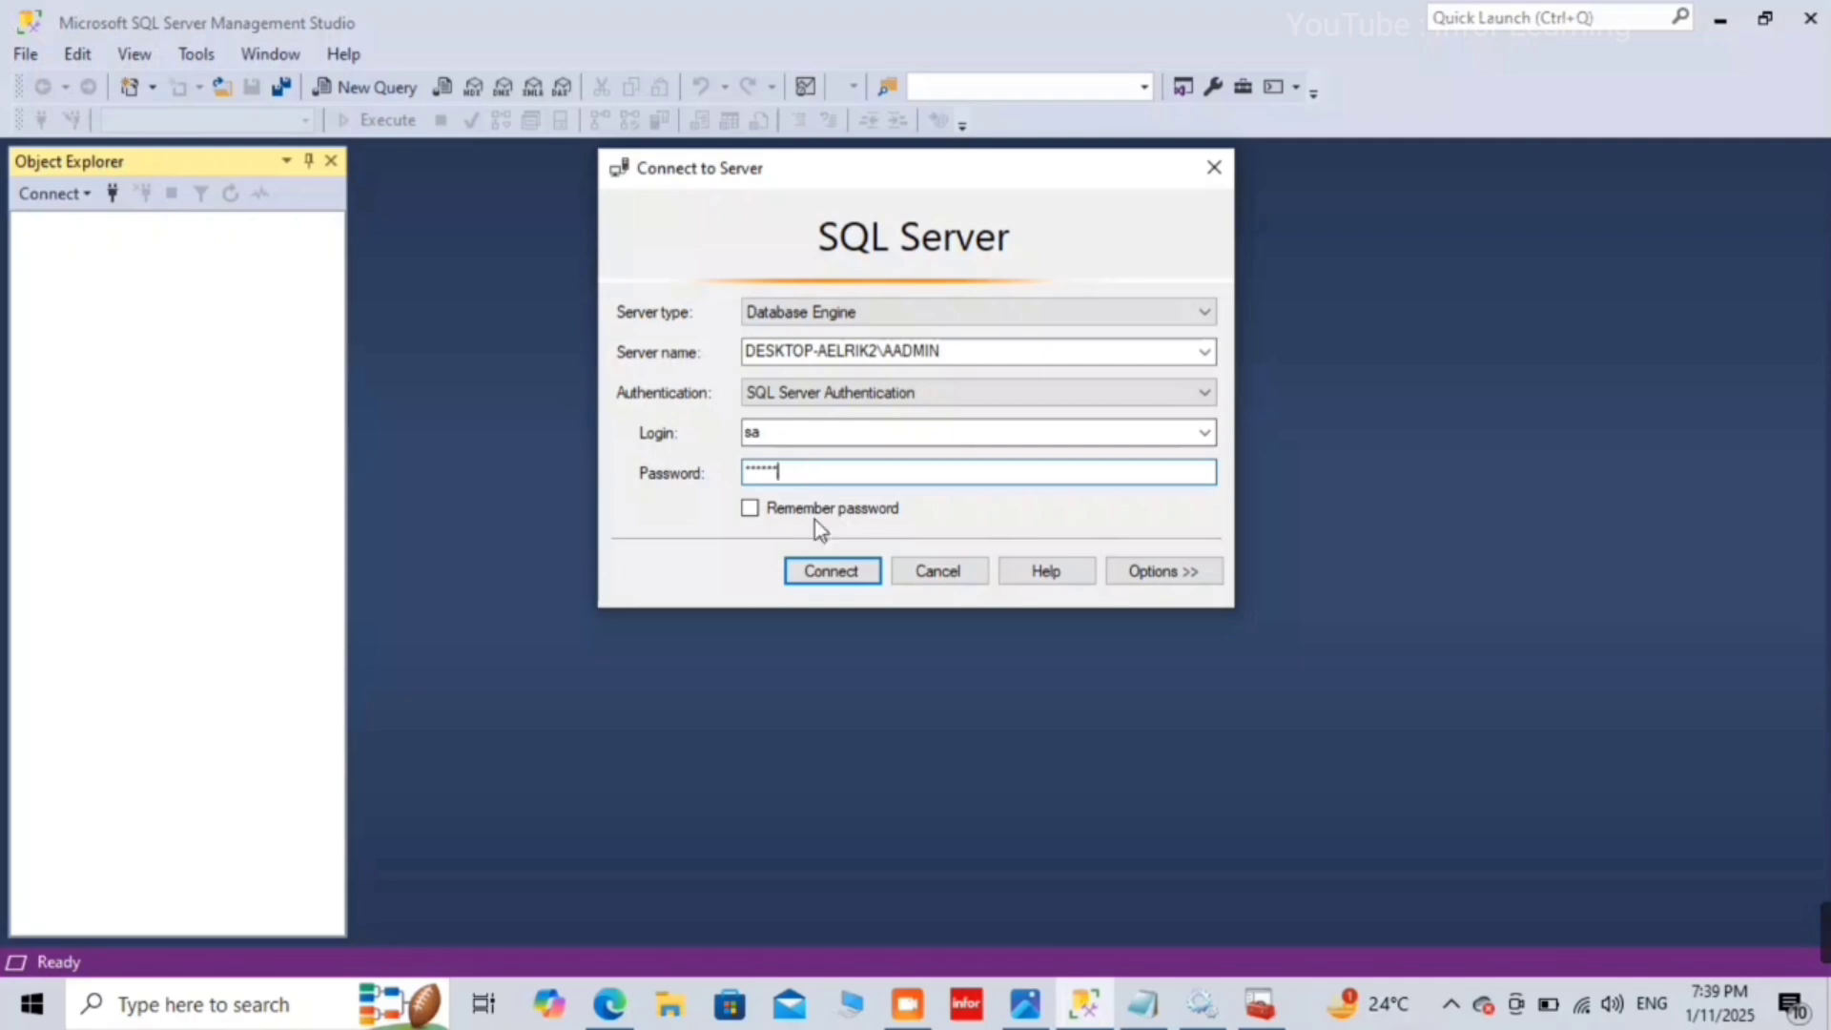
# Step: Attempt connecting to AADMIN, which fails with network-related error 26
pyautogui.click(834, 581)
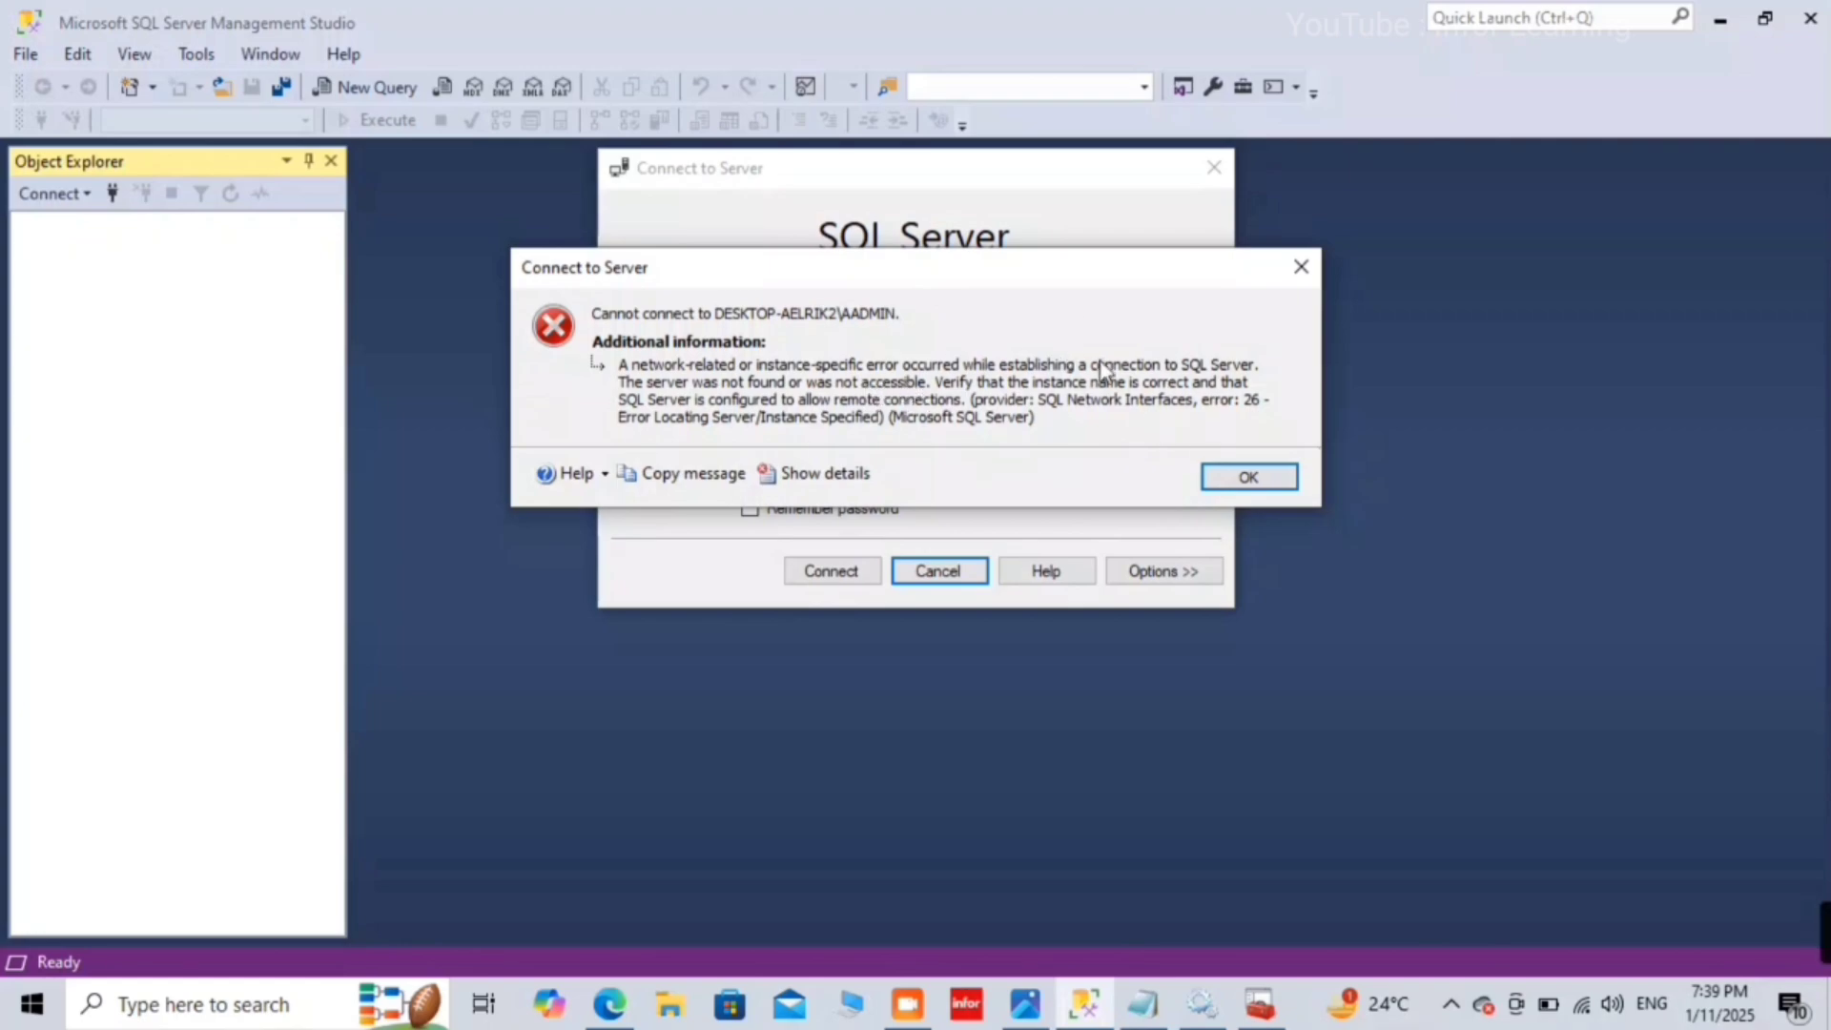
# Step: Switch to SQL Server Configuration Manager
pyautogui.click(1257, 1020)
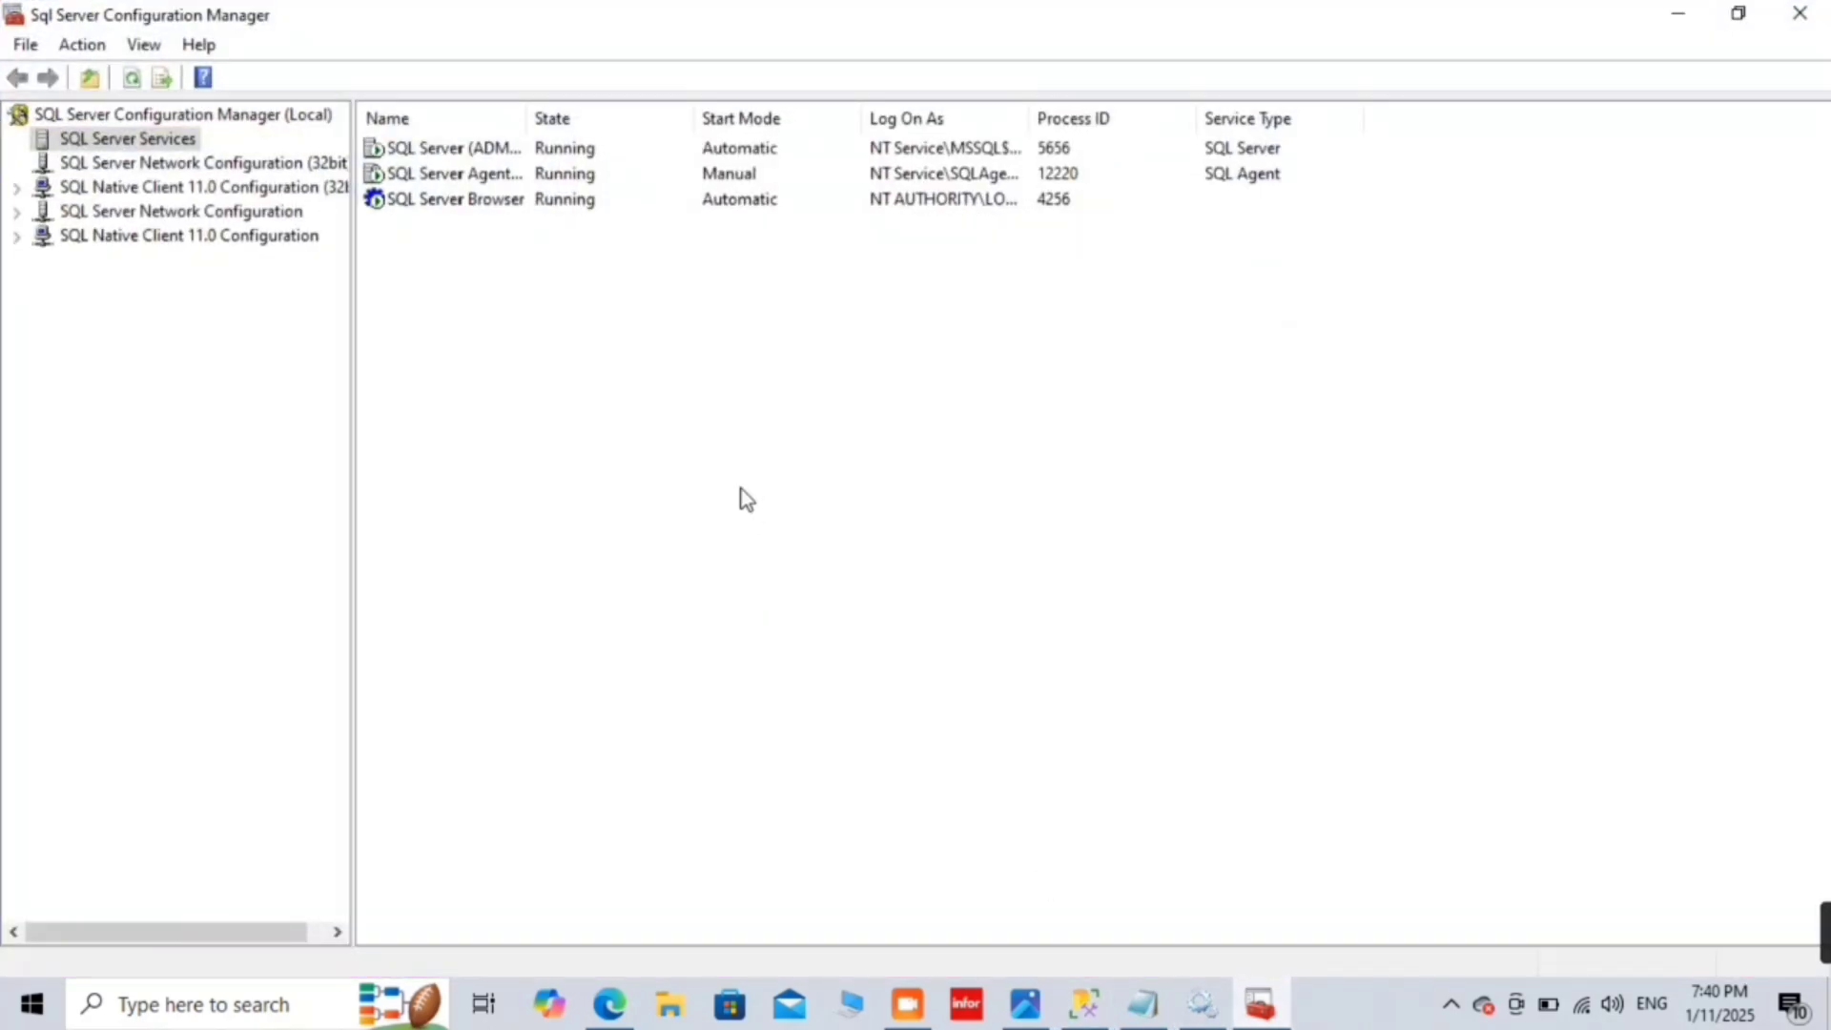
# Step: Confirm SQL Server (ADMIN) is running by refreshing it in Services, then close Services and Configuration Manager
pyautogui.click(425, 150)
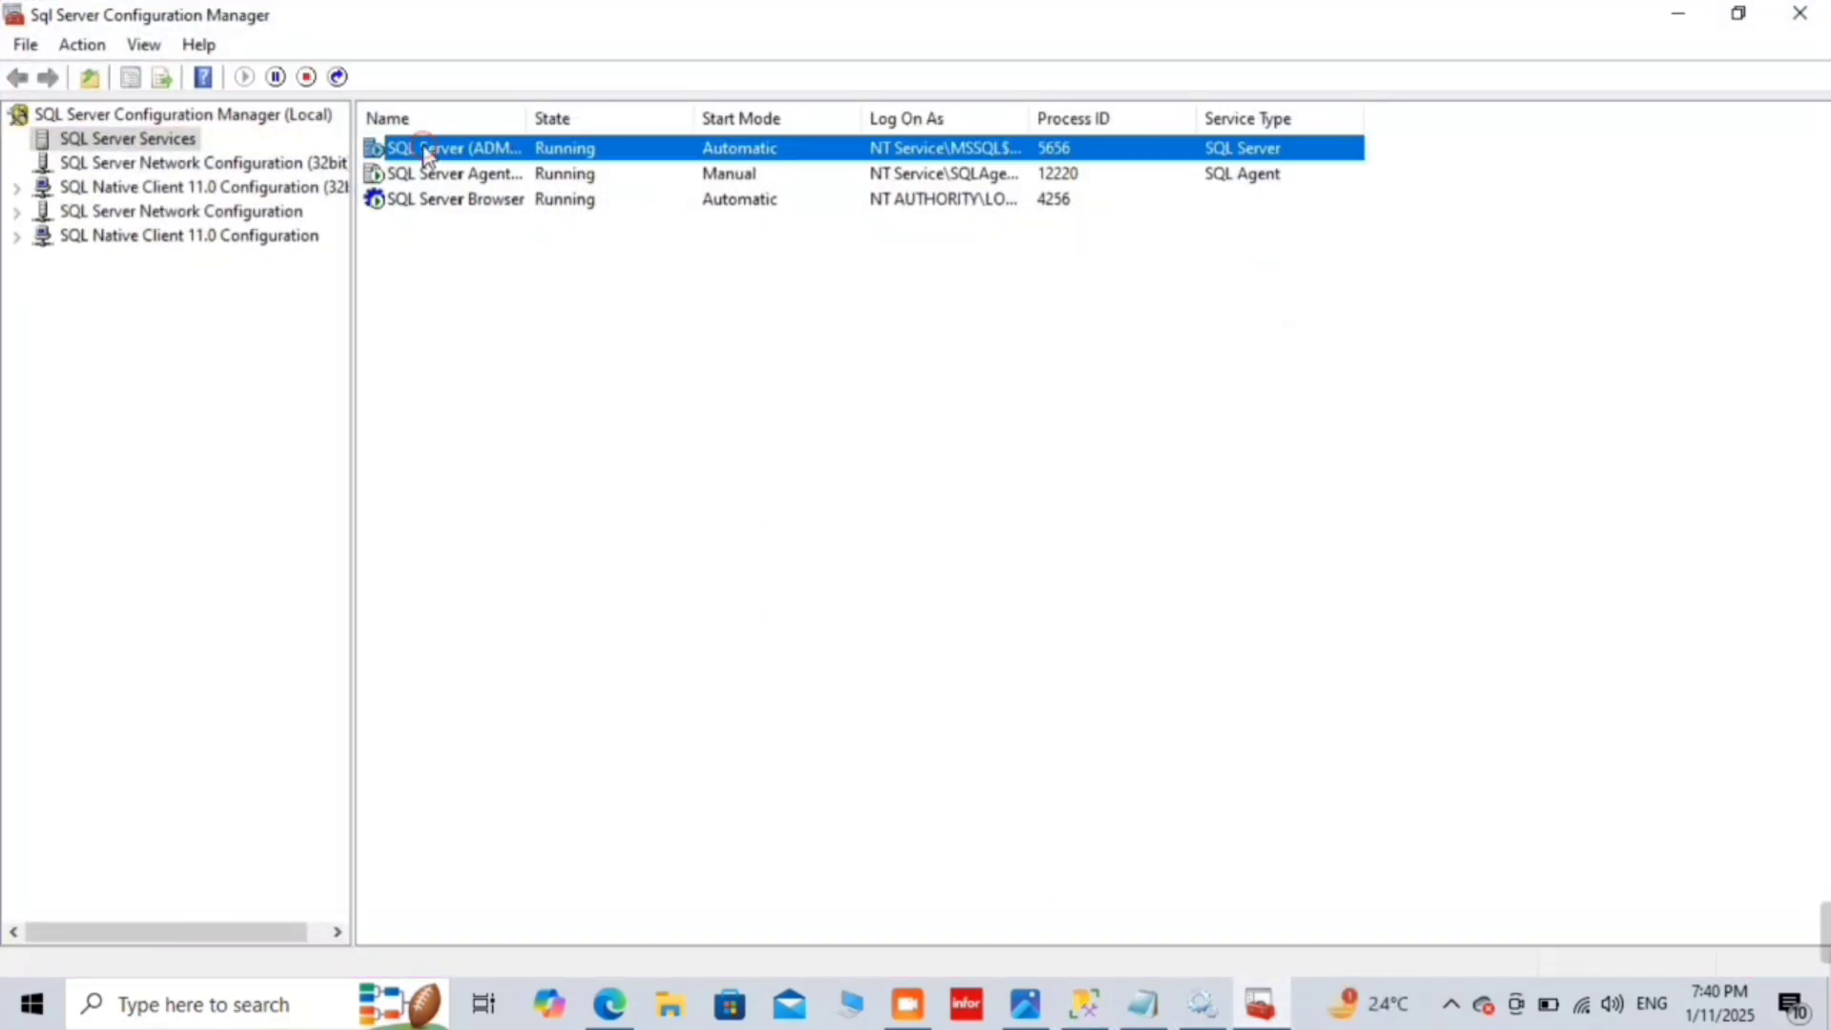
pyautogui.click(1201, 1003)
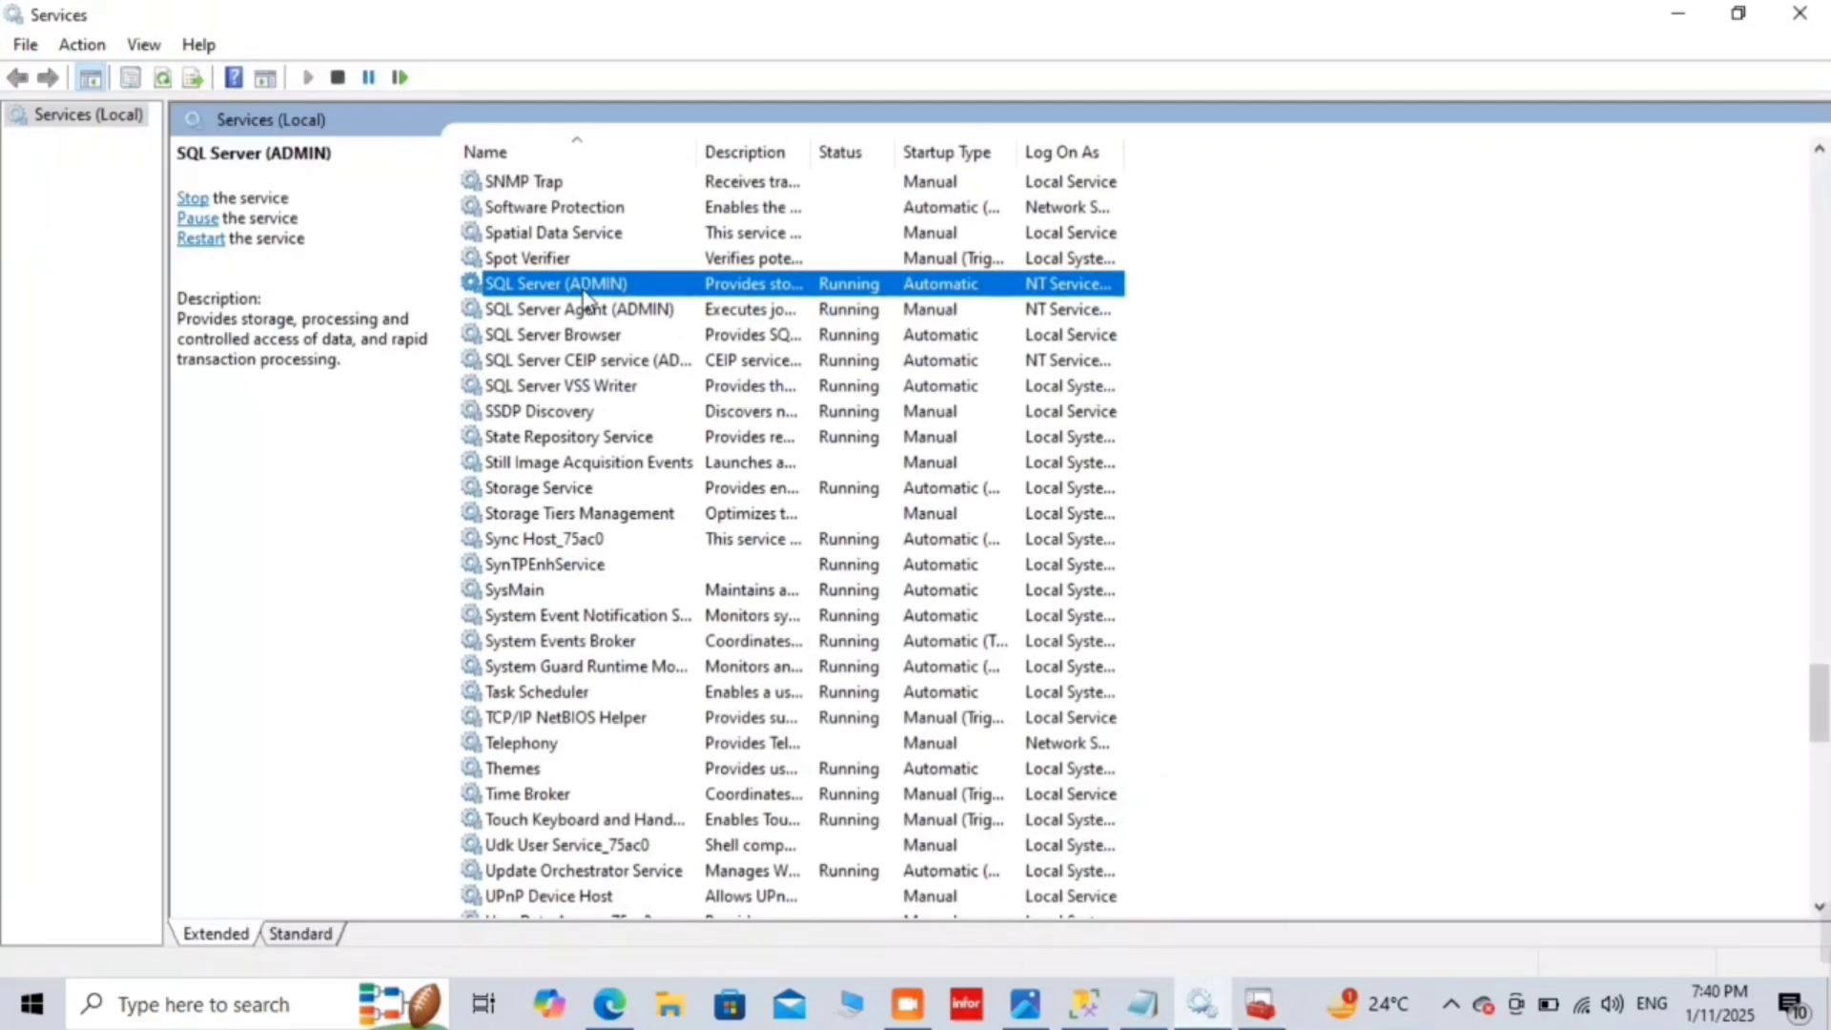
pyautogui.rightClick(588, 289)
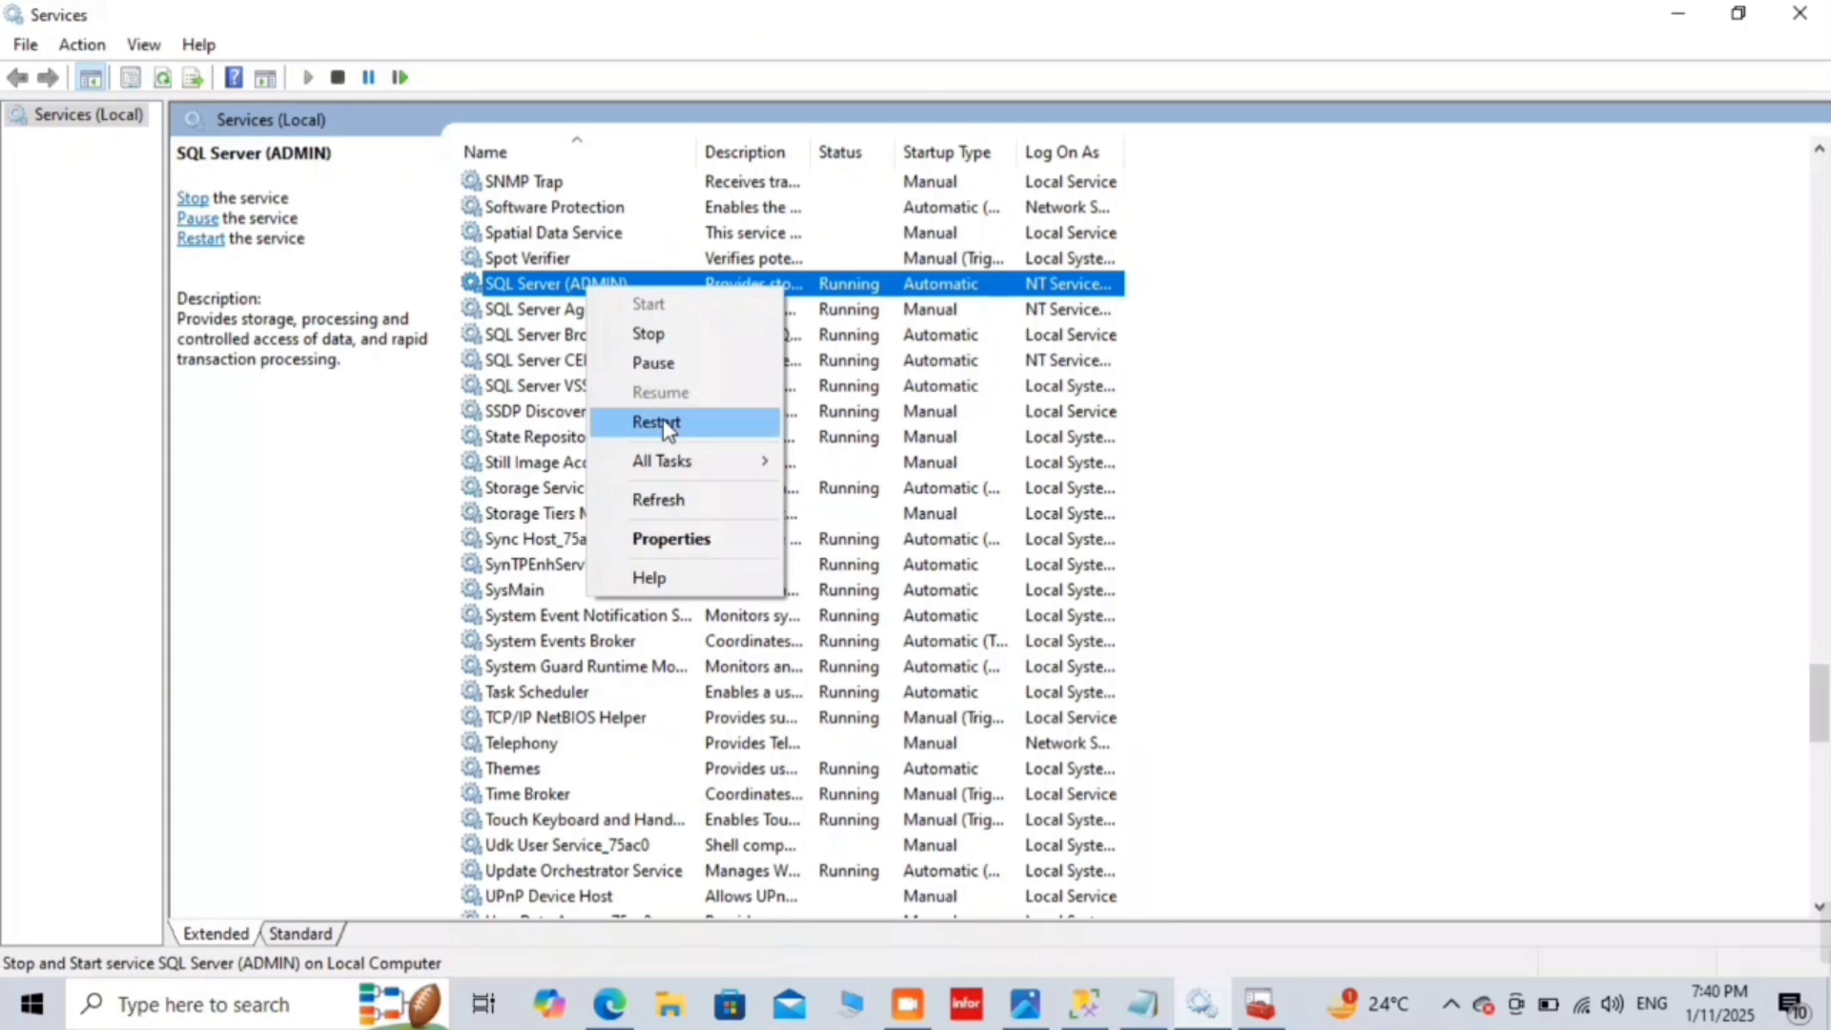
pyautogui.click(718, 503)
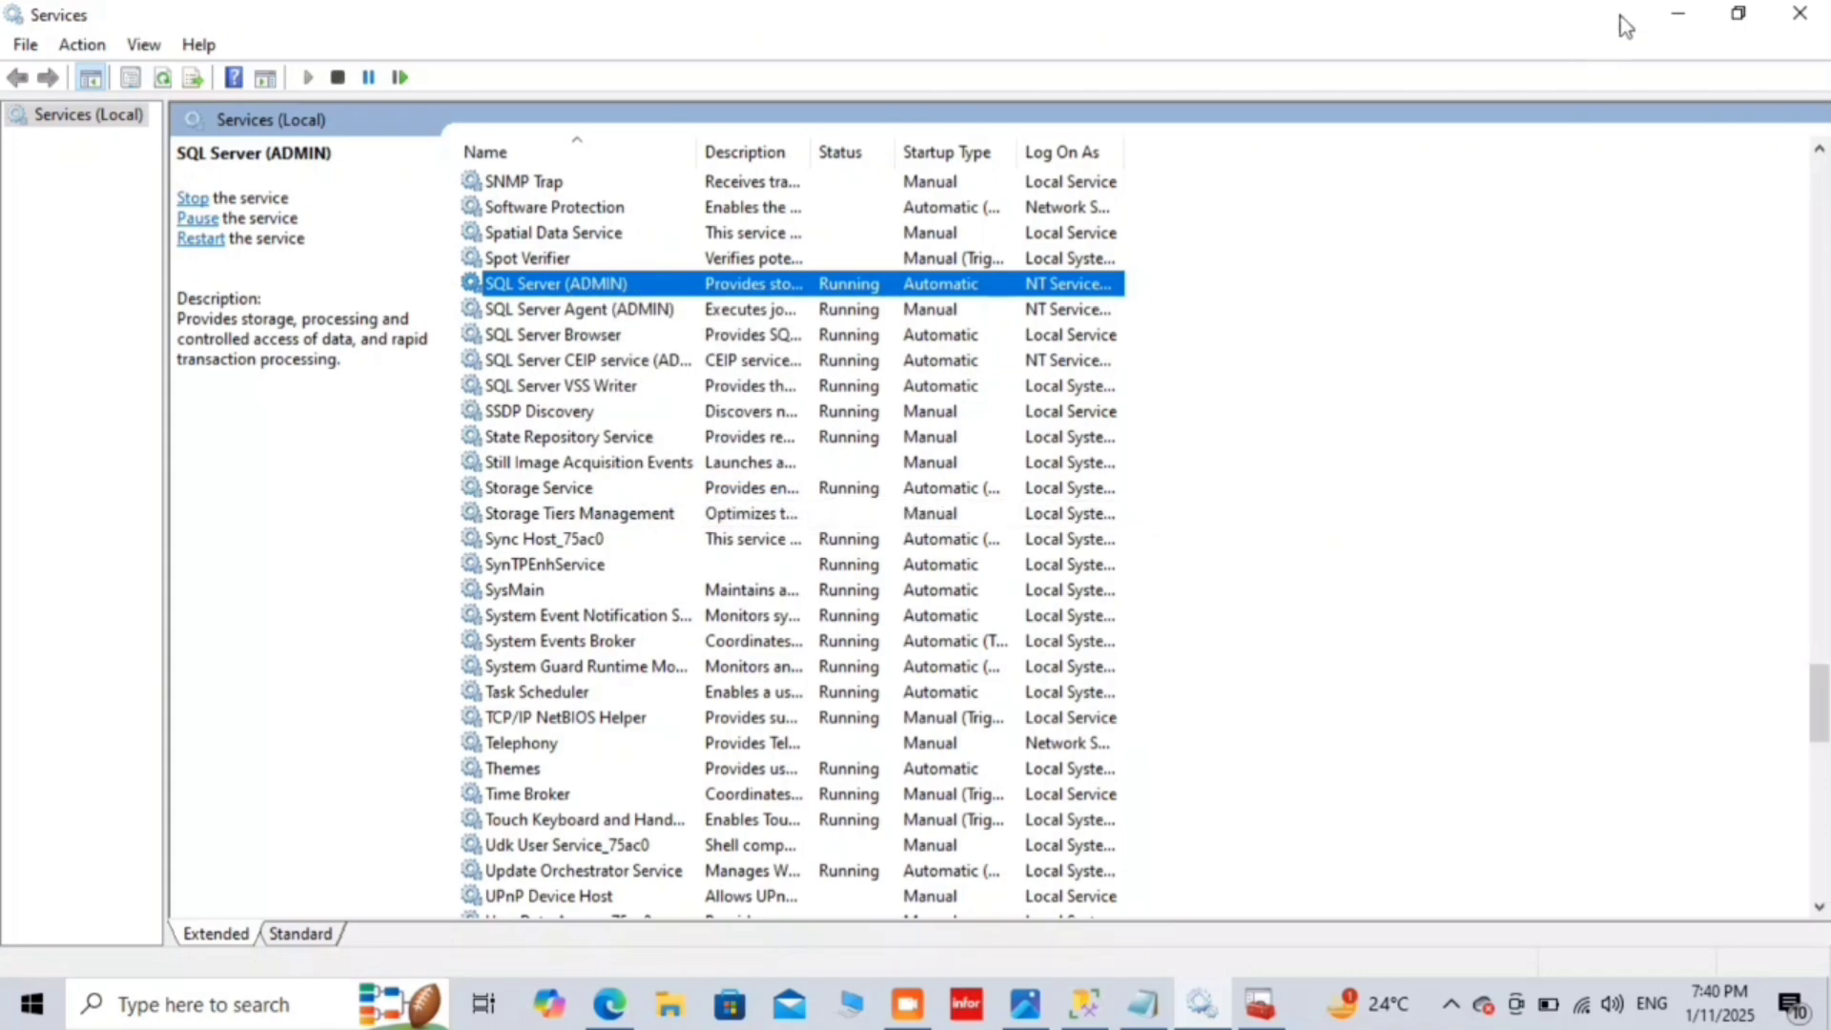
pyautogui.click(1799, 13)
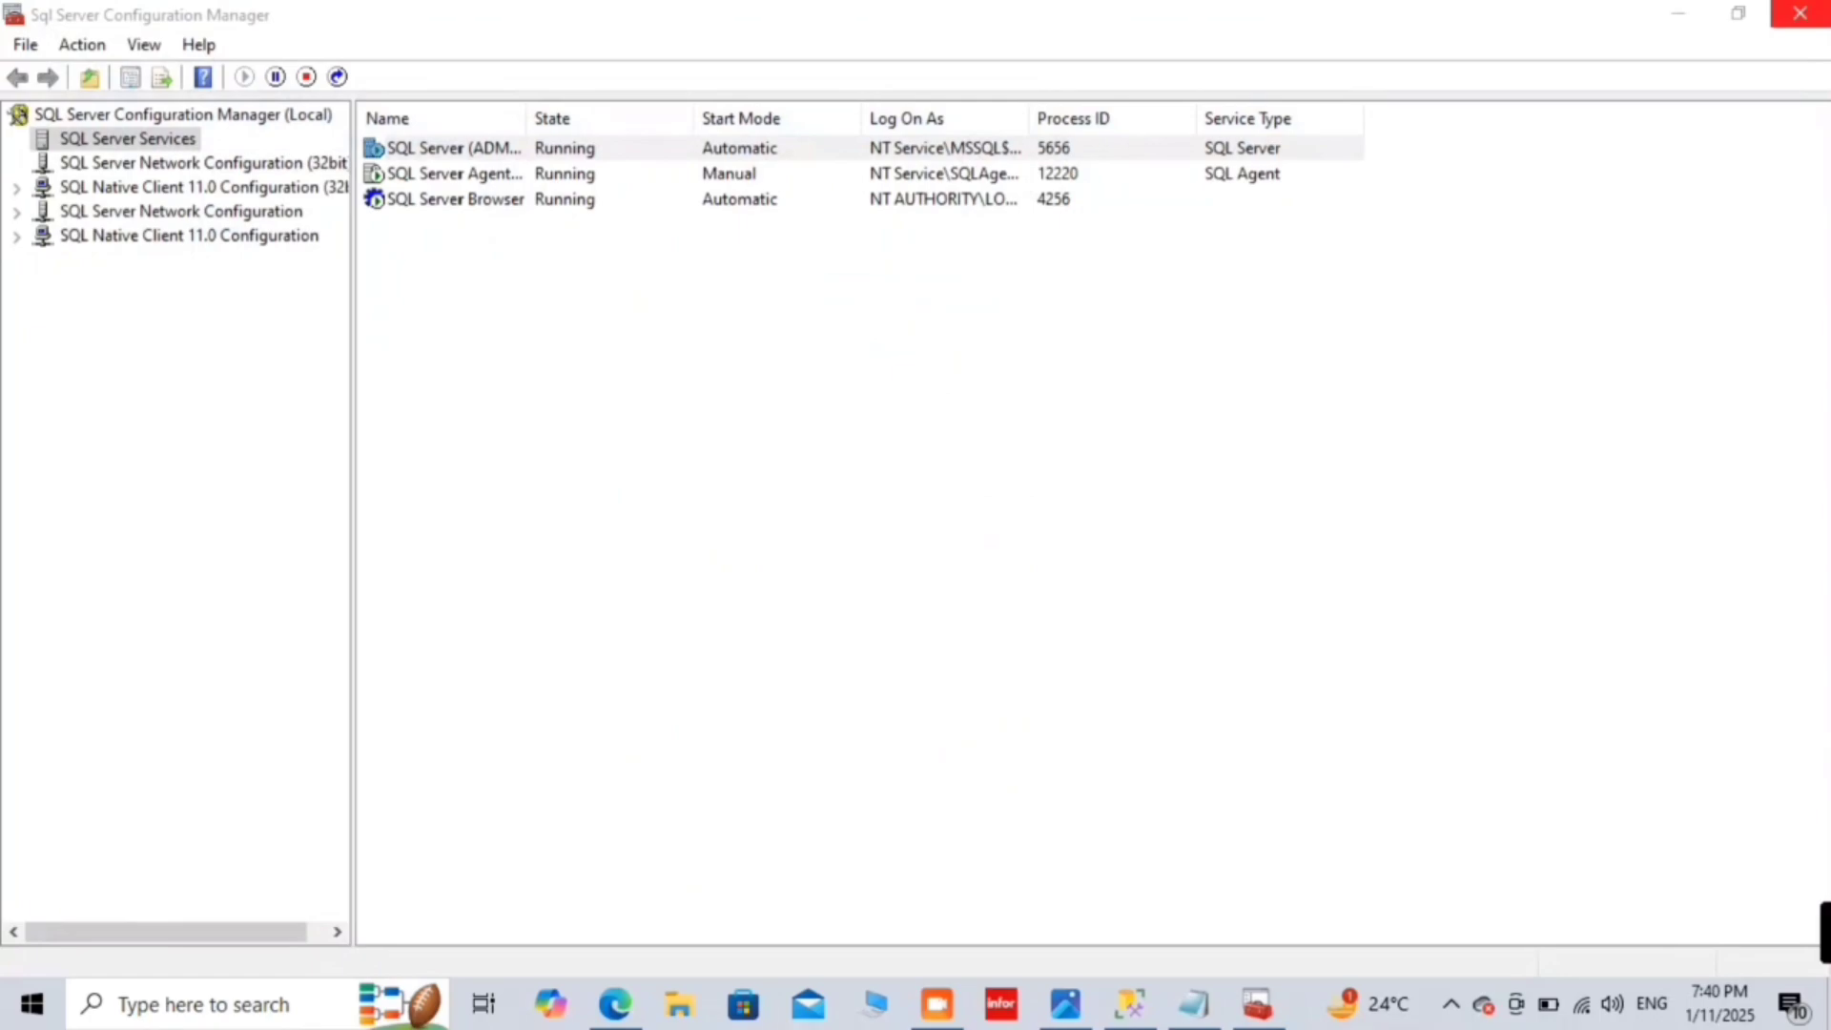
pyautogui.click(1799, 14)
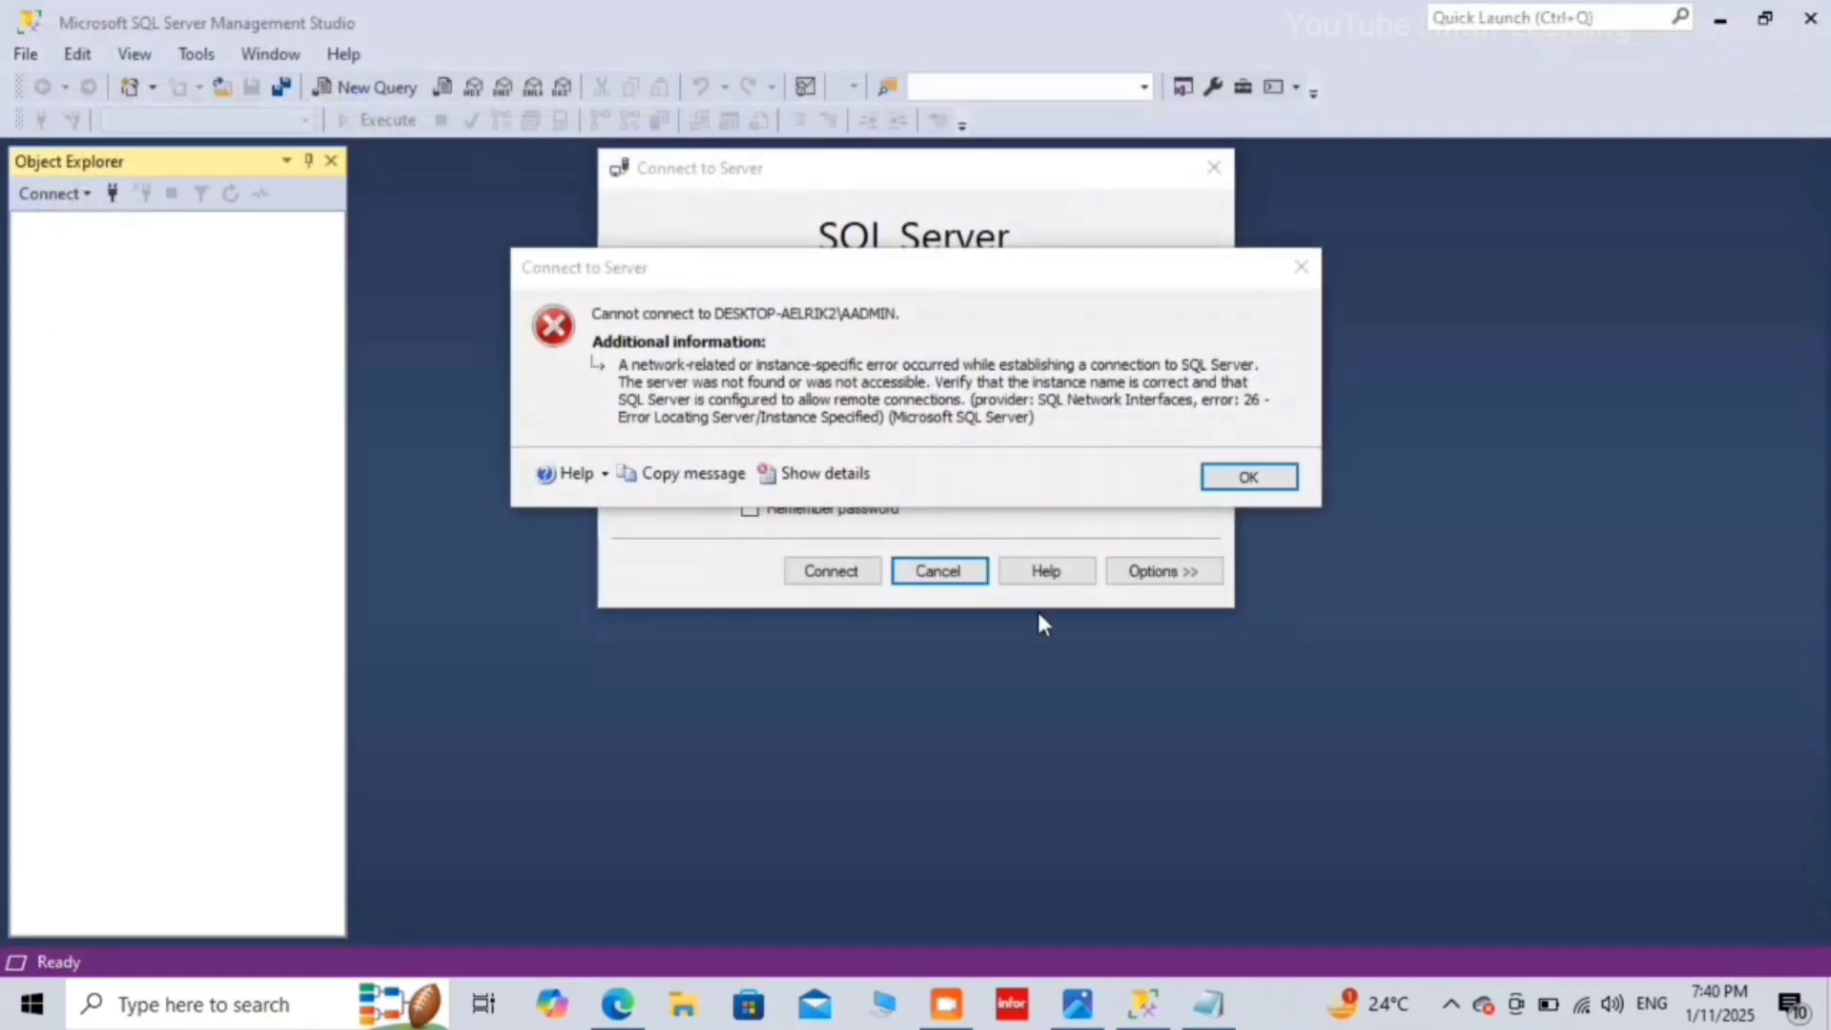
# Step: Search 'sql' in Windows and launch SQL Server 2019 Configuration Manager
pyautogui.click(135, 1001)
pyautogui.write('sq')
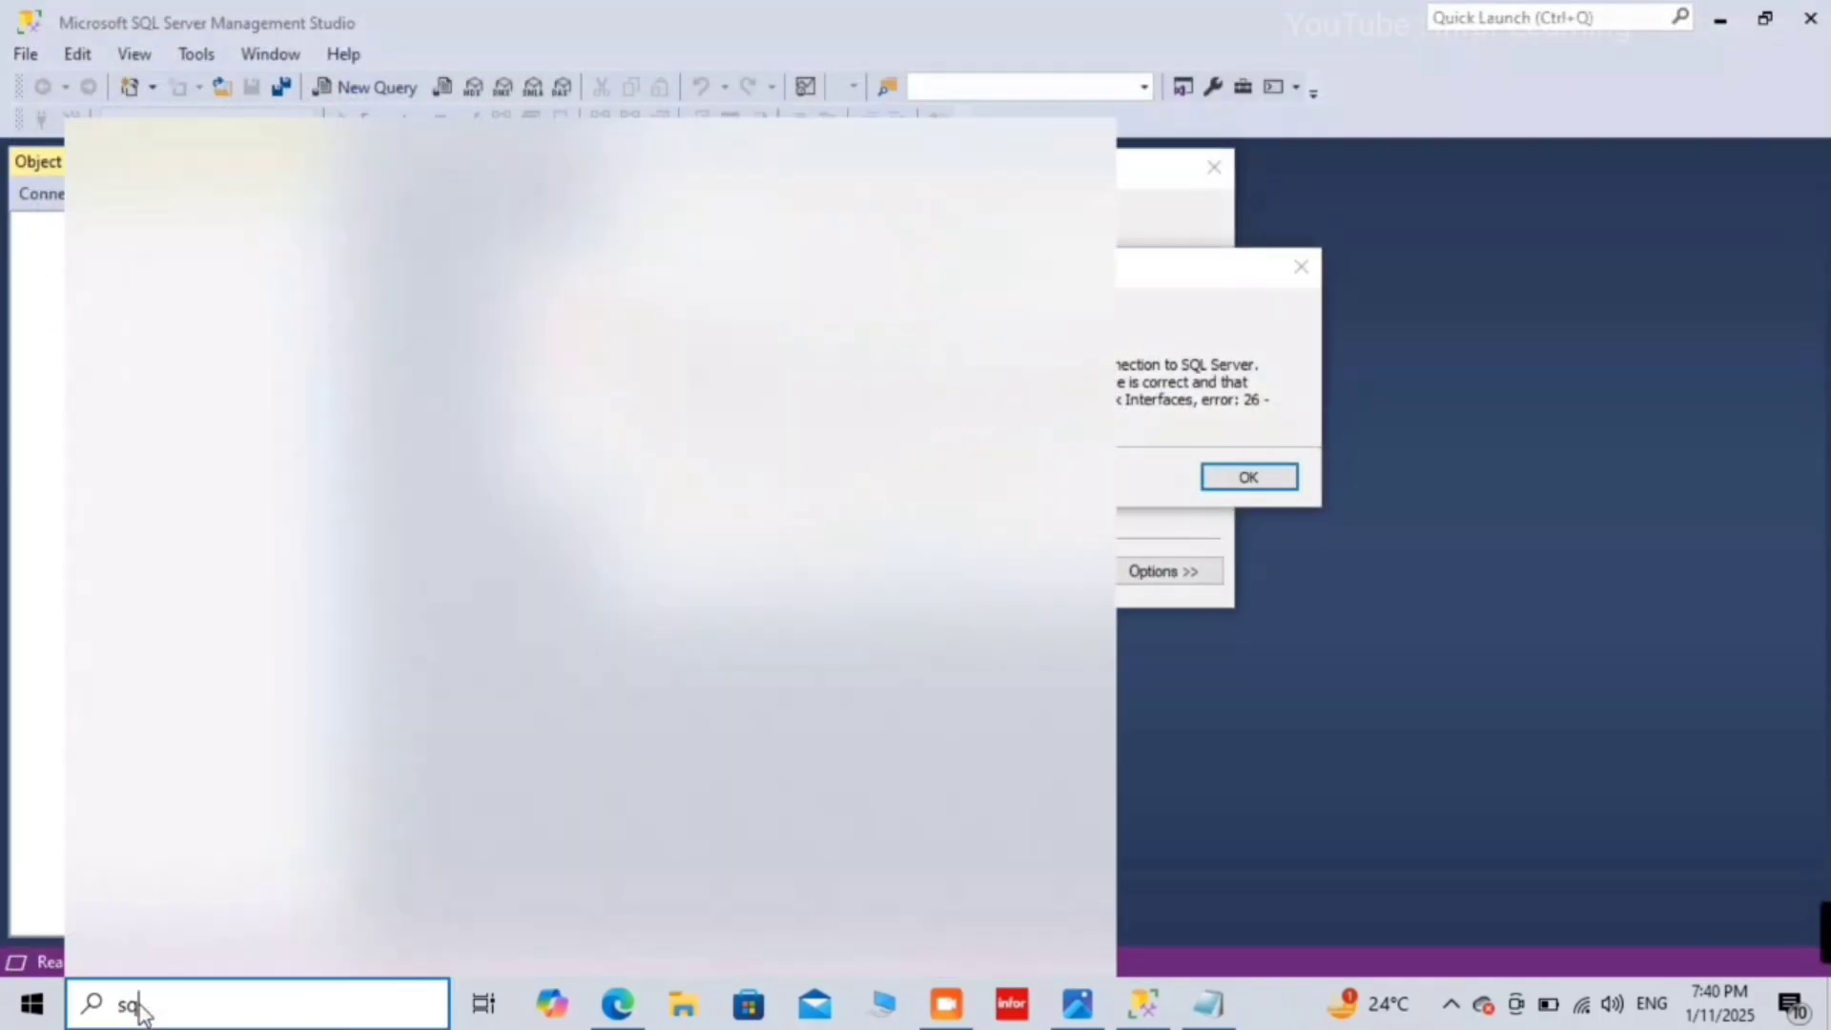
pyautogui.write('l')
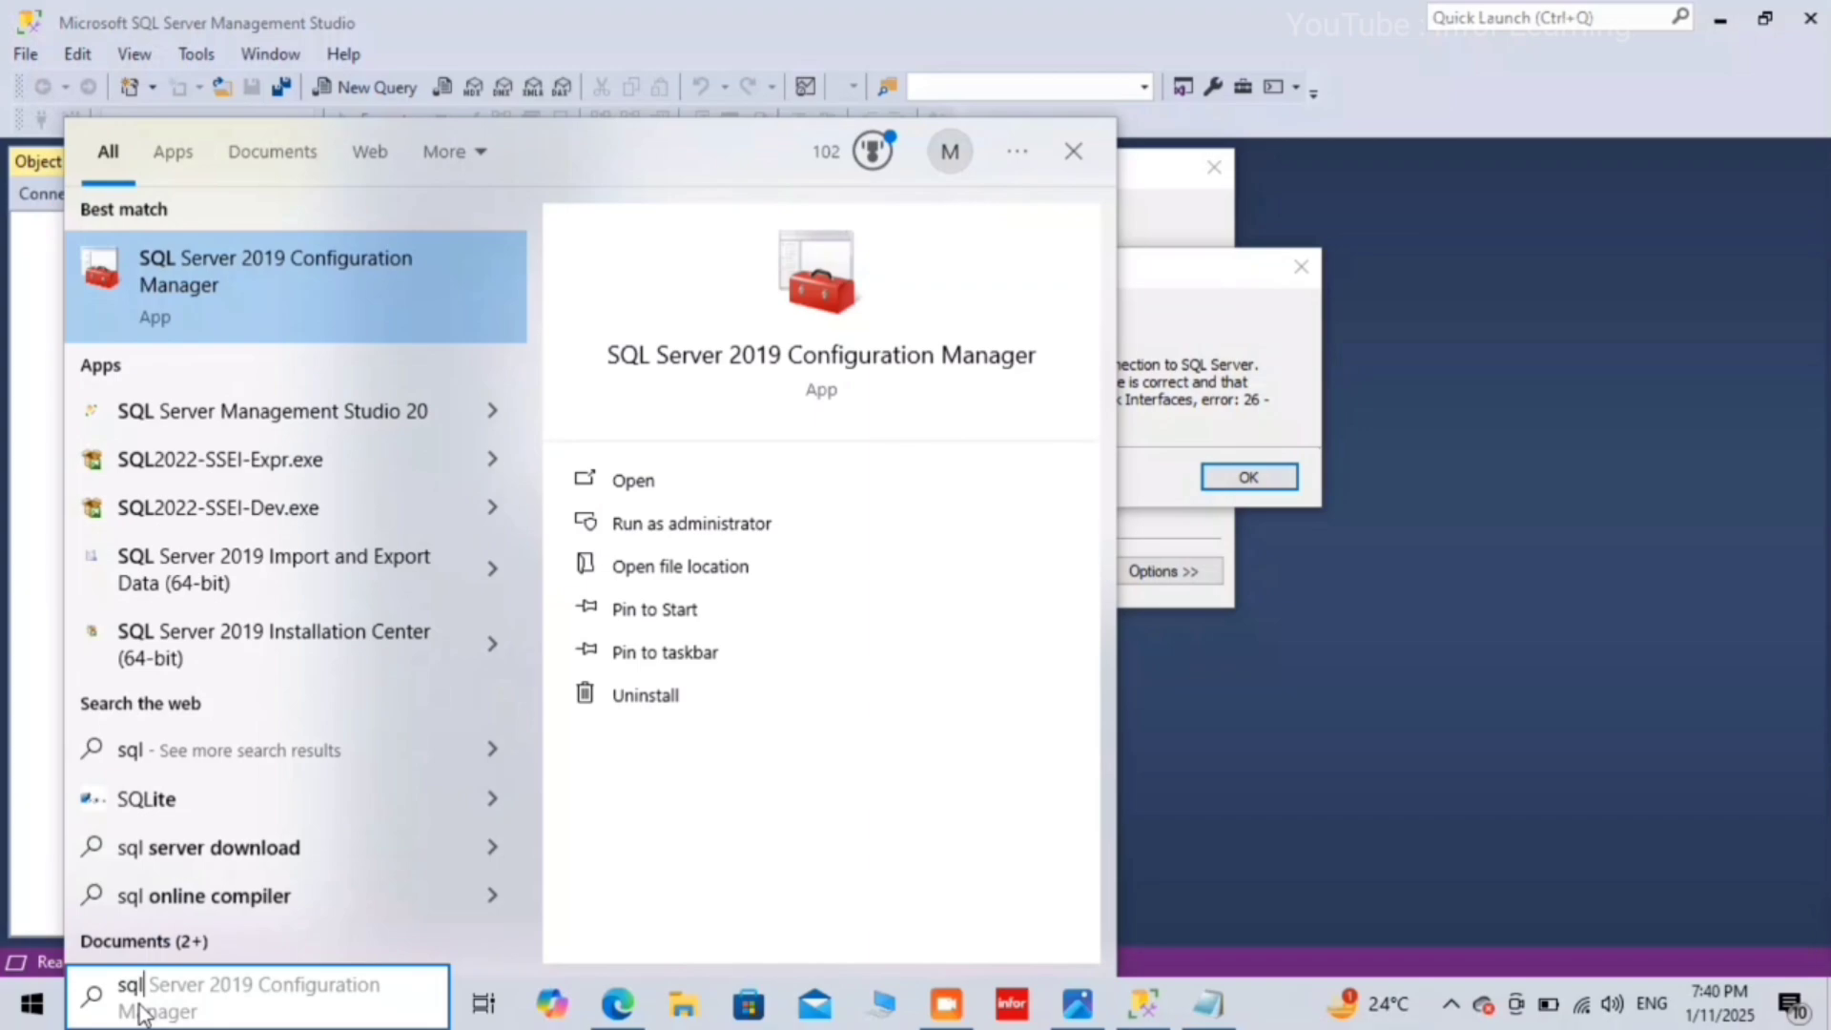
pyautogui.press('Escape')
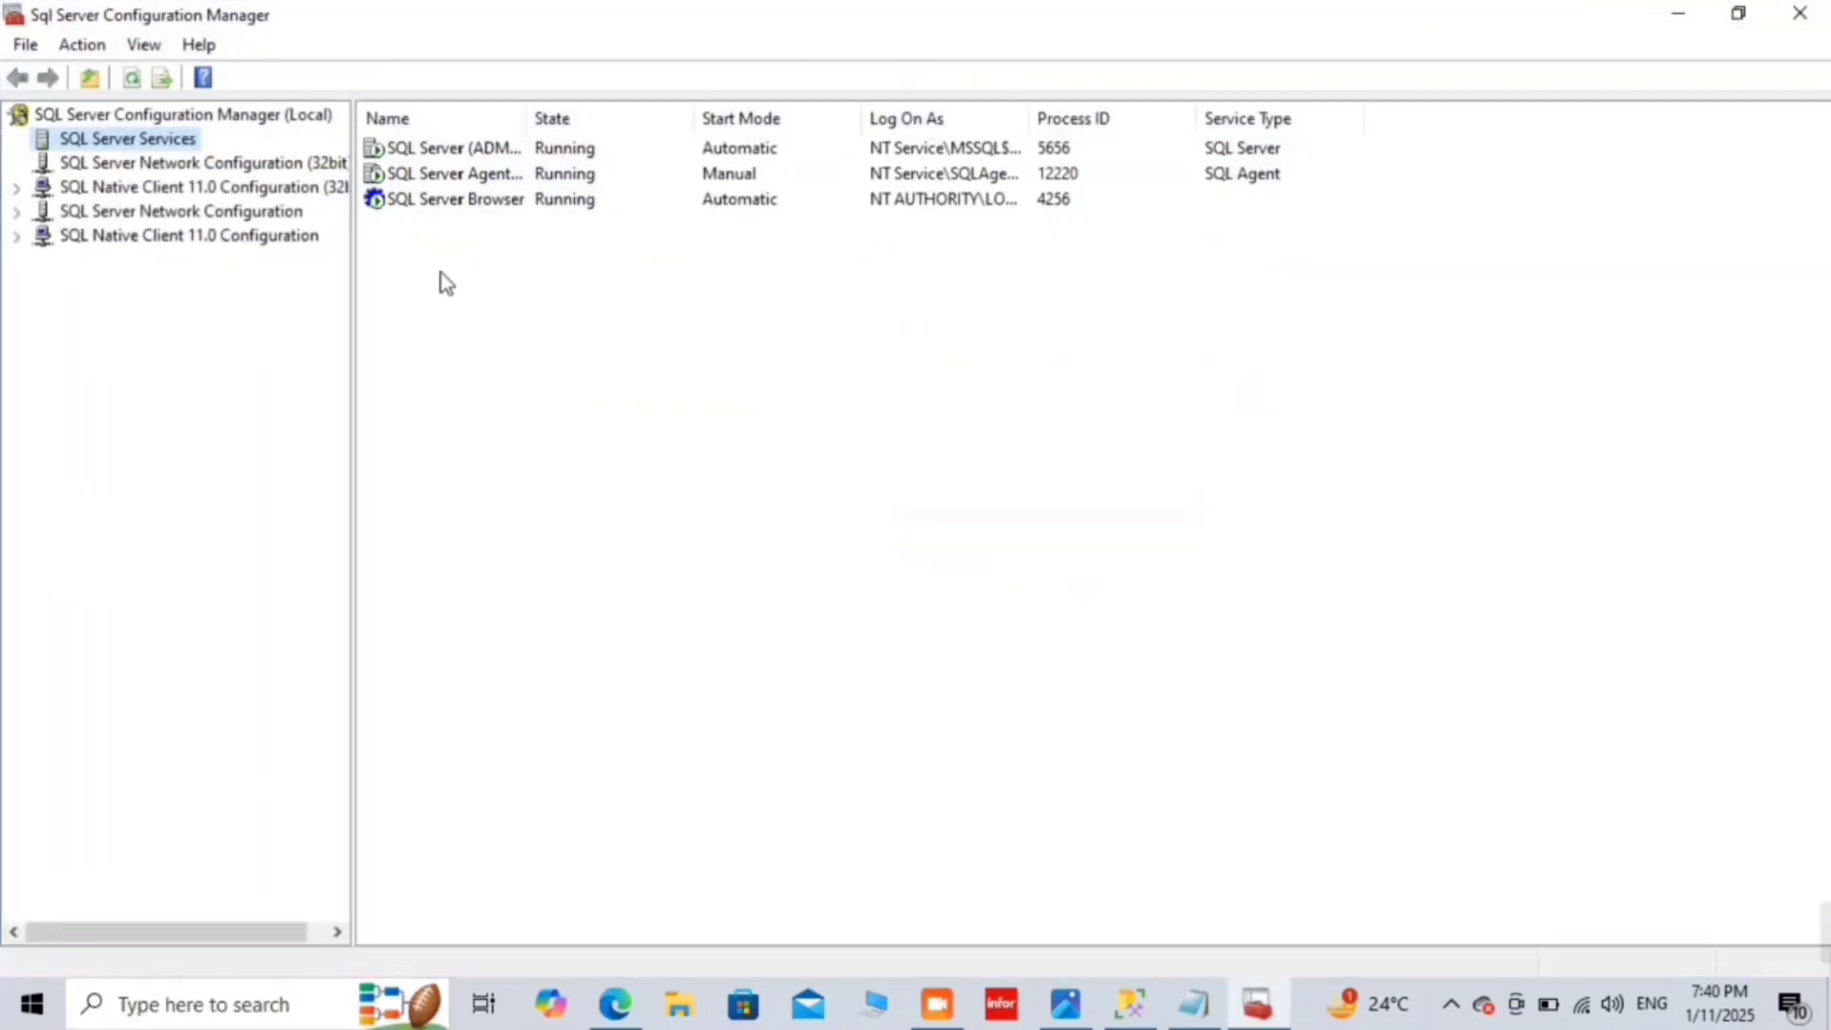
# Step: Restart the SQL Server (ADMIN) service, now process 11212, and close Configuration Manager
pyautogui.click(484, 153)
pyautogui.rightClick(487, 154)
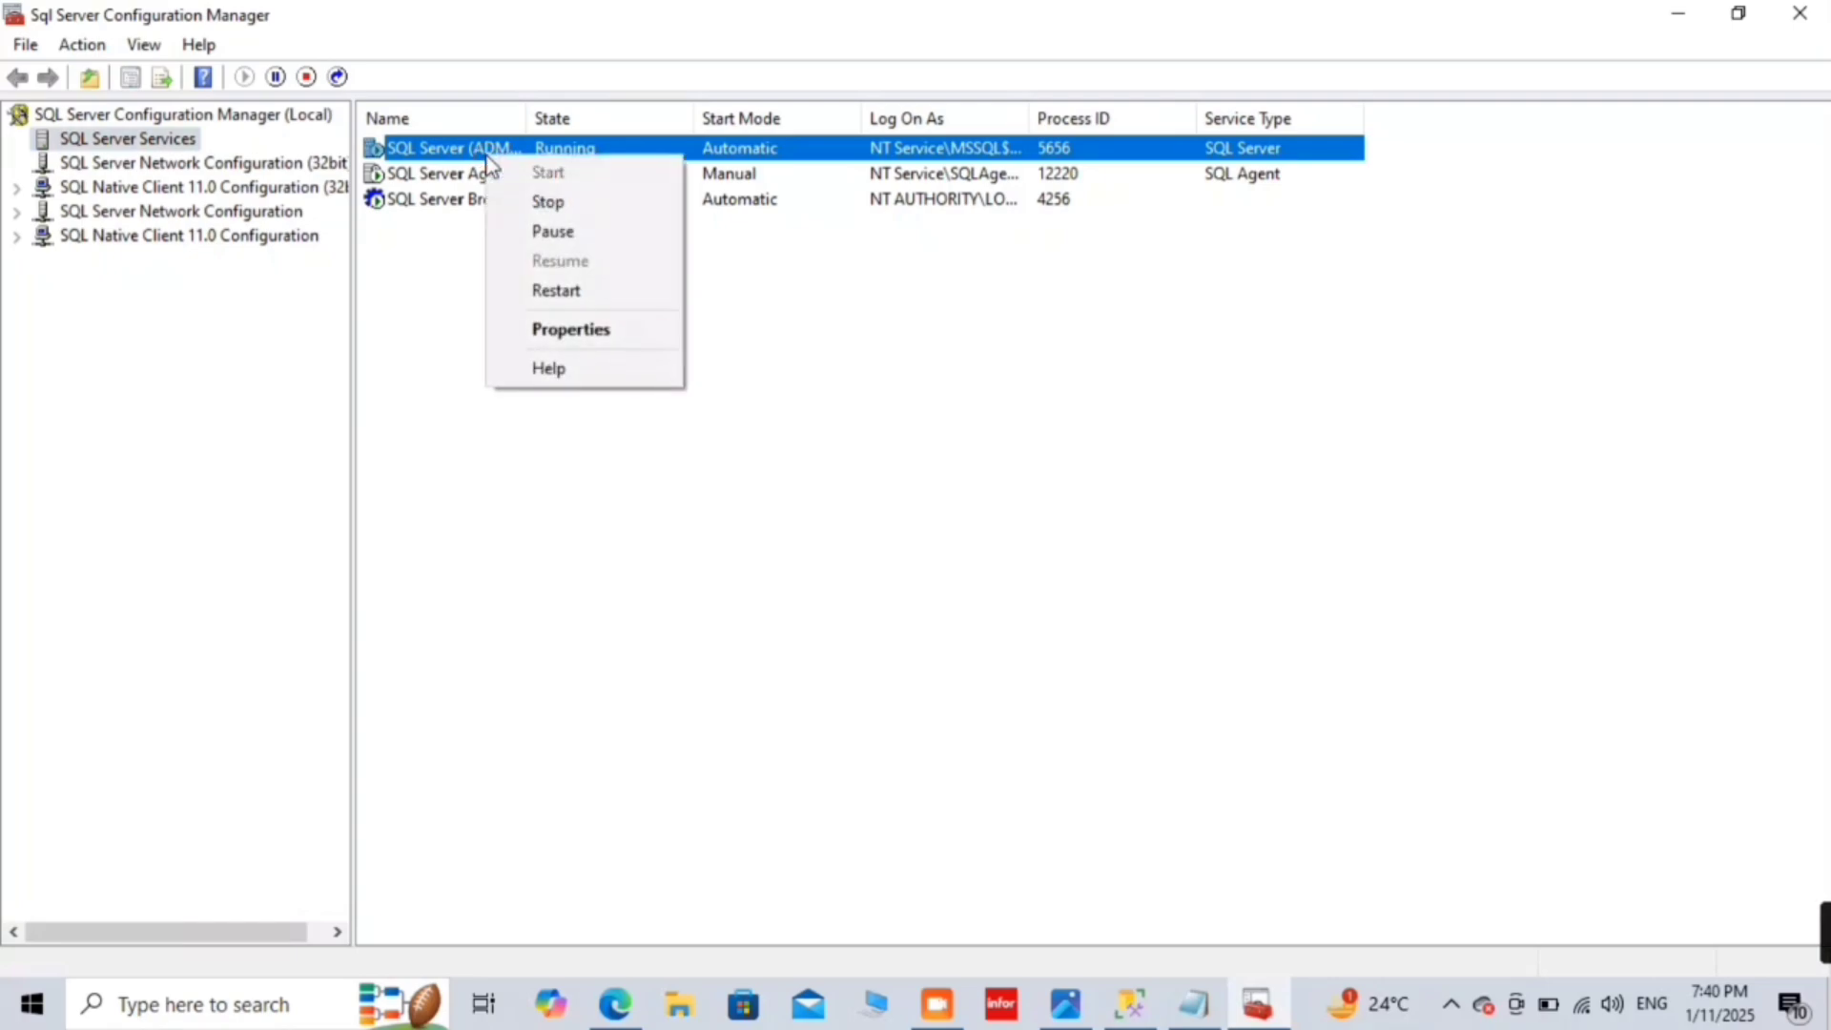
pyautogui.click(572, 290)
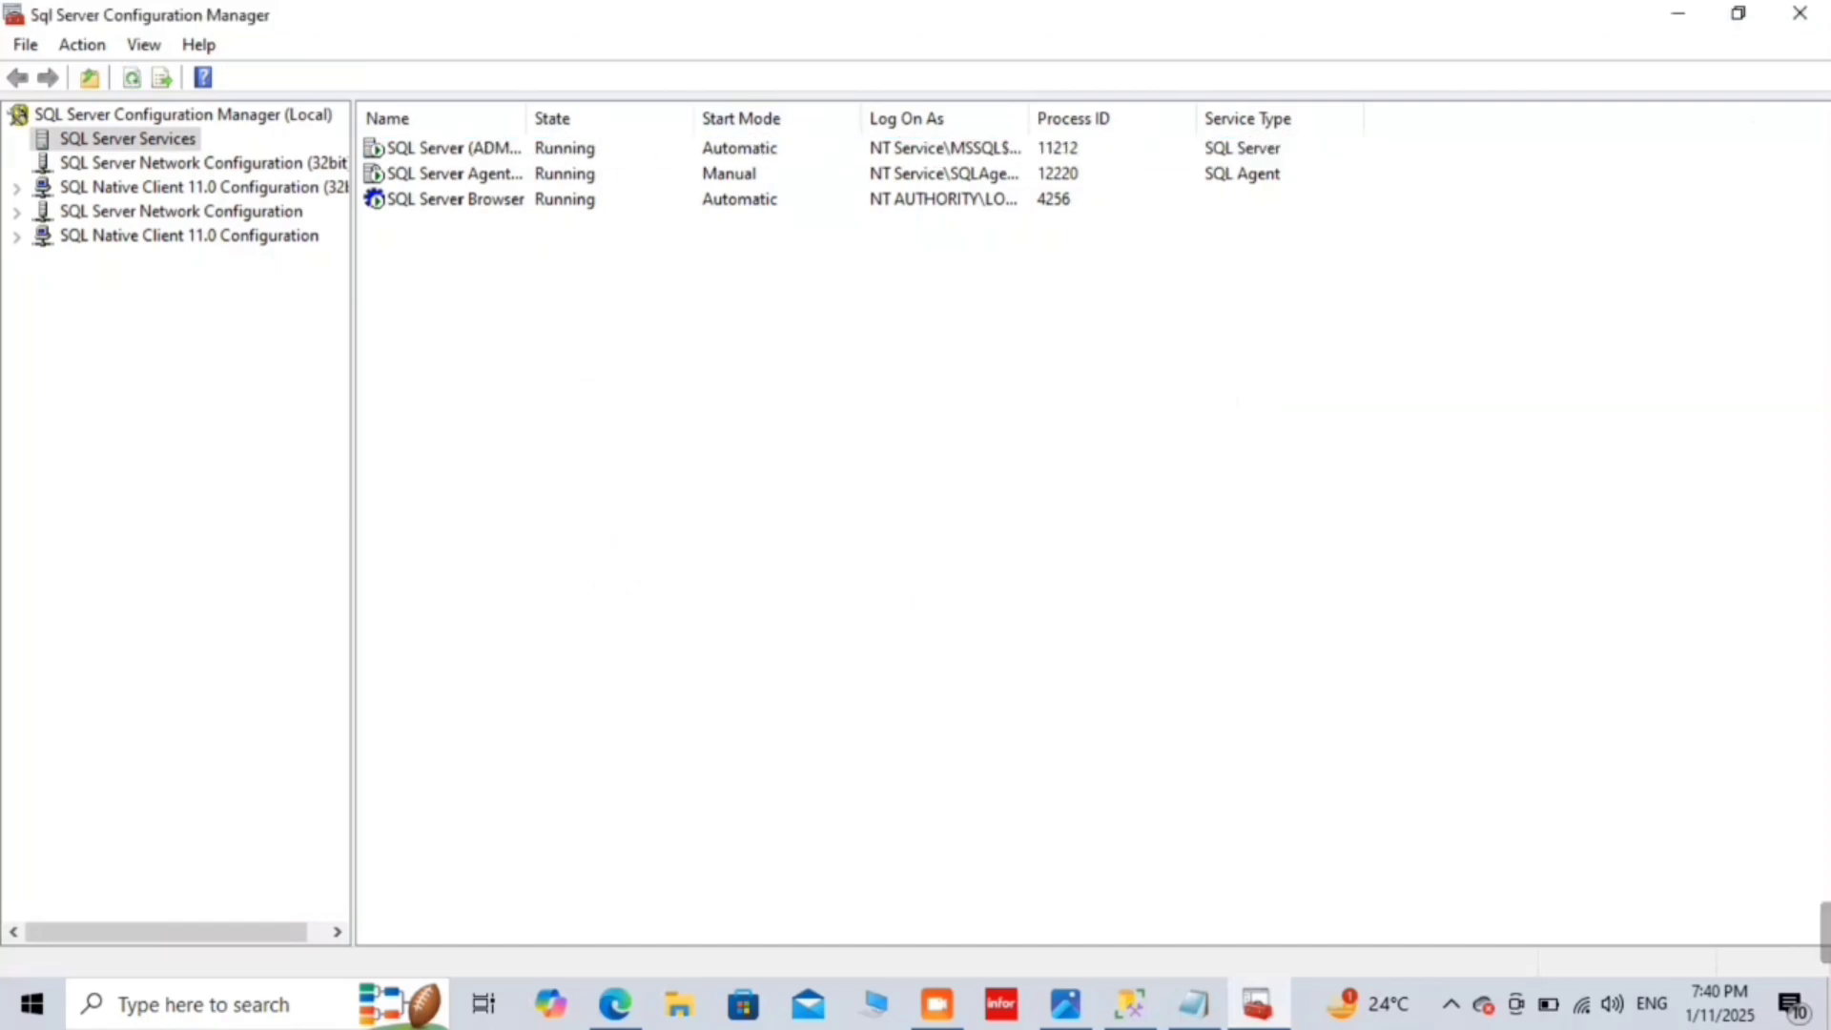
pyautogui.click(1799, 13)
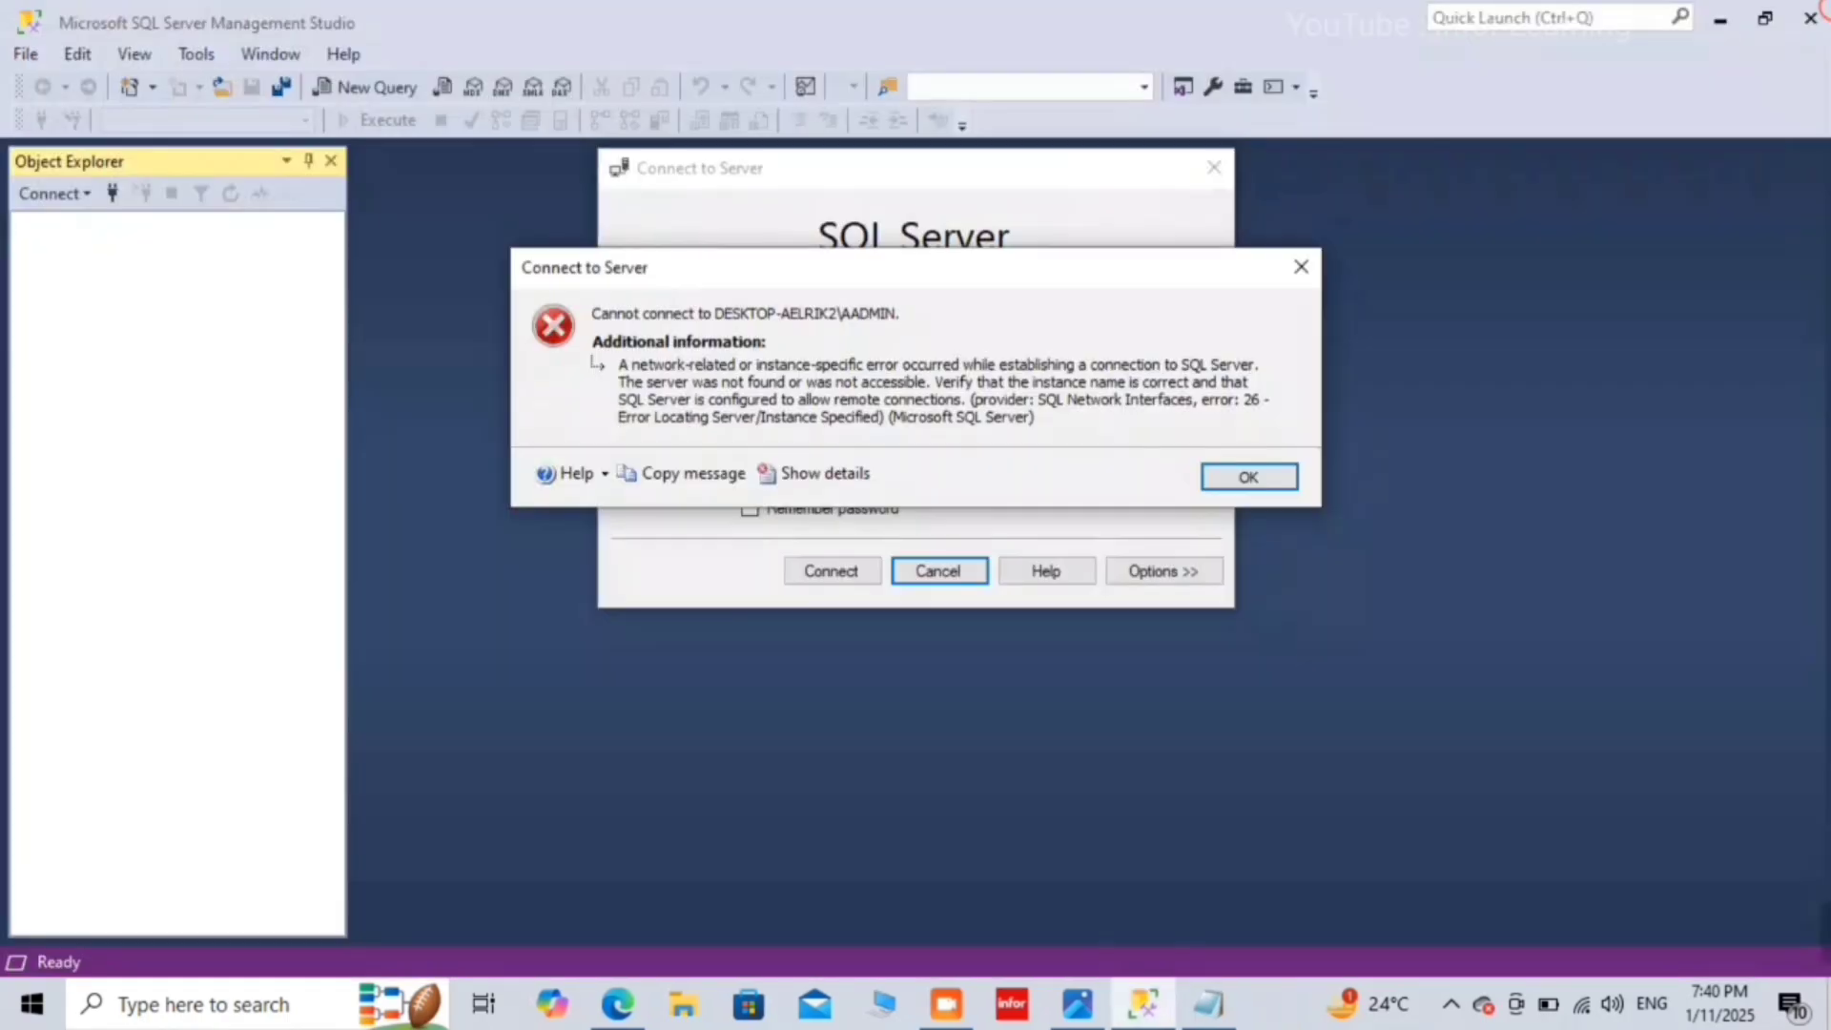
# Step: Dismiss the error 26 message and retry connecting to AADMIN, which fails again
pyautogui.click(1247, 476)
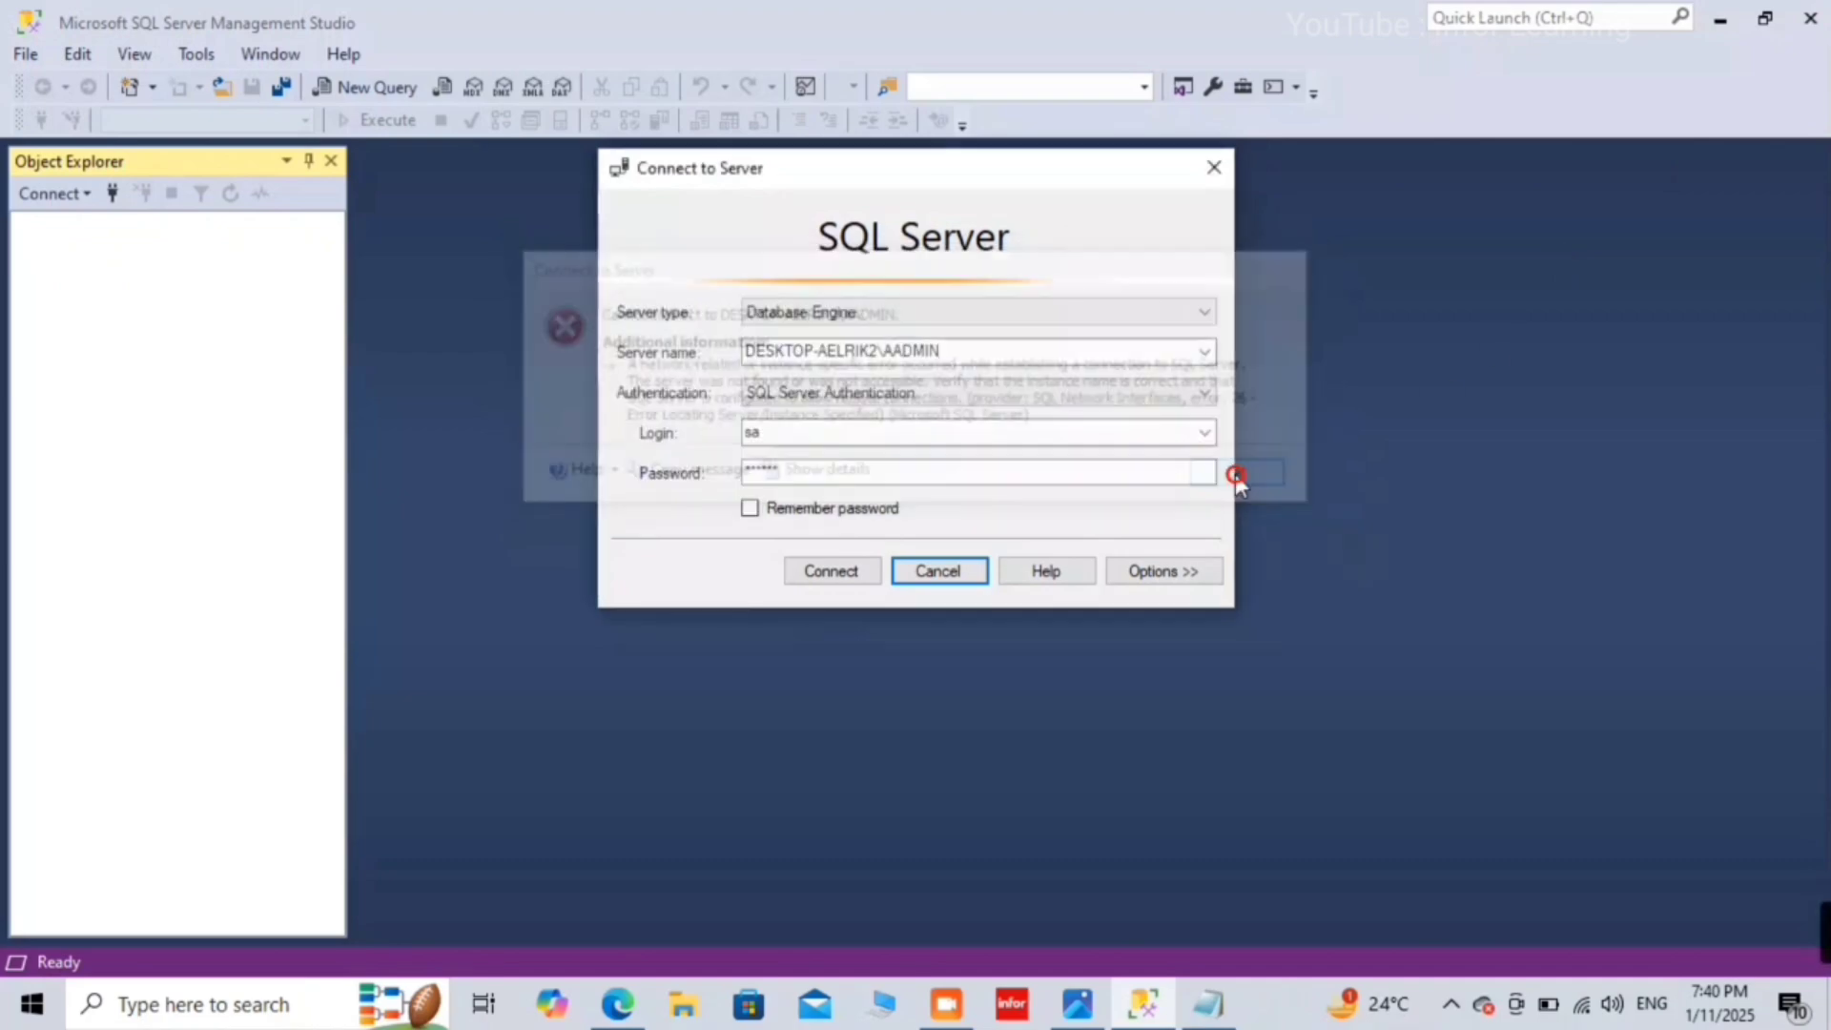
pyautogui.click(814, 570)
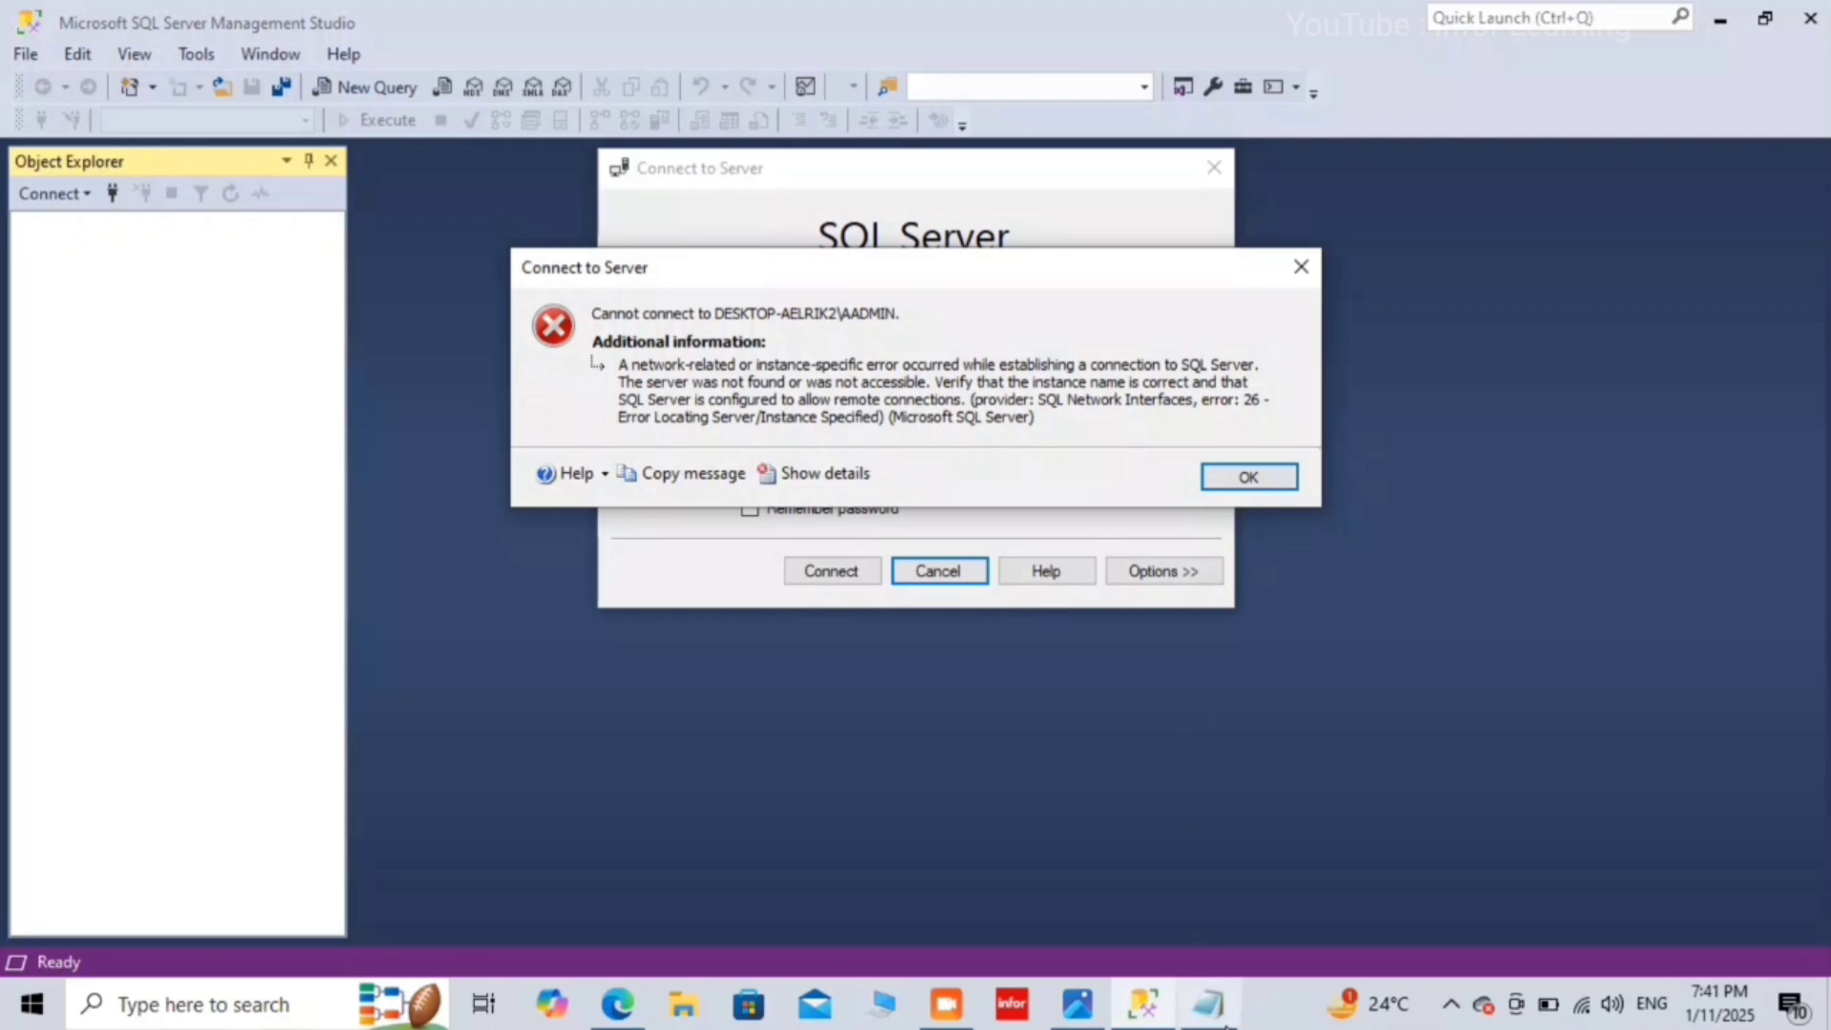
# Step: Review the three causes in Notepad, highlighting 'Name' in '3. Incorrect Instance Name', then minimize Notepad
pyautogui.click(1209, 1003)
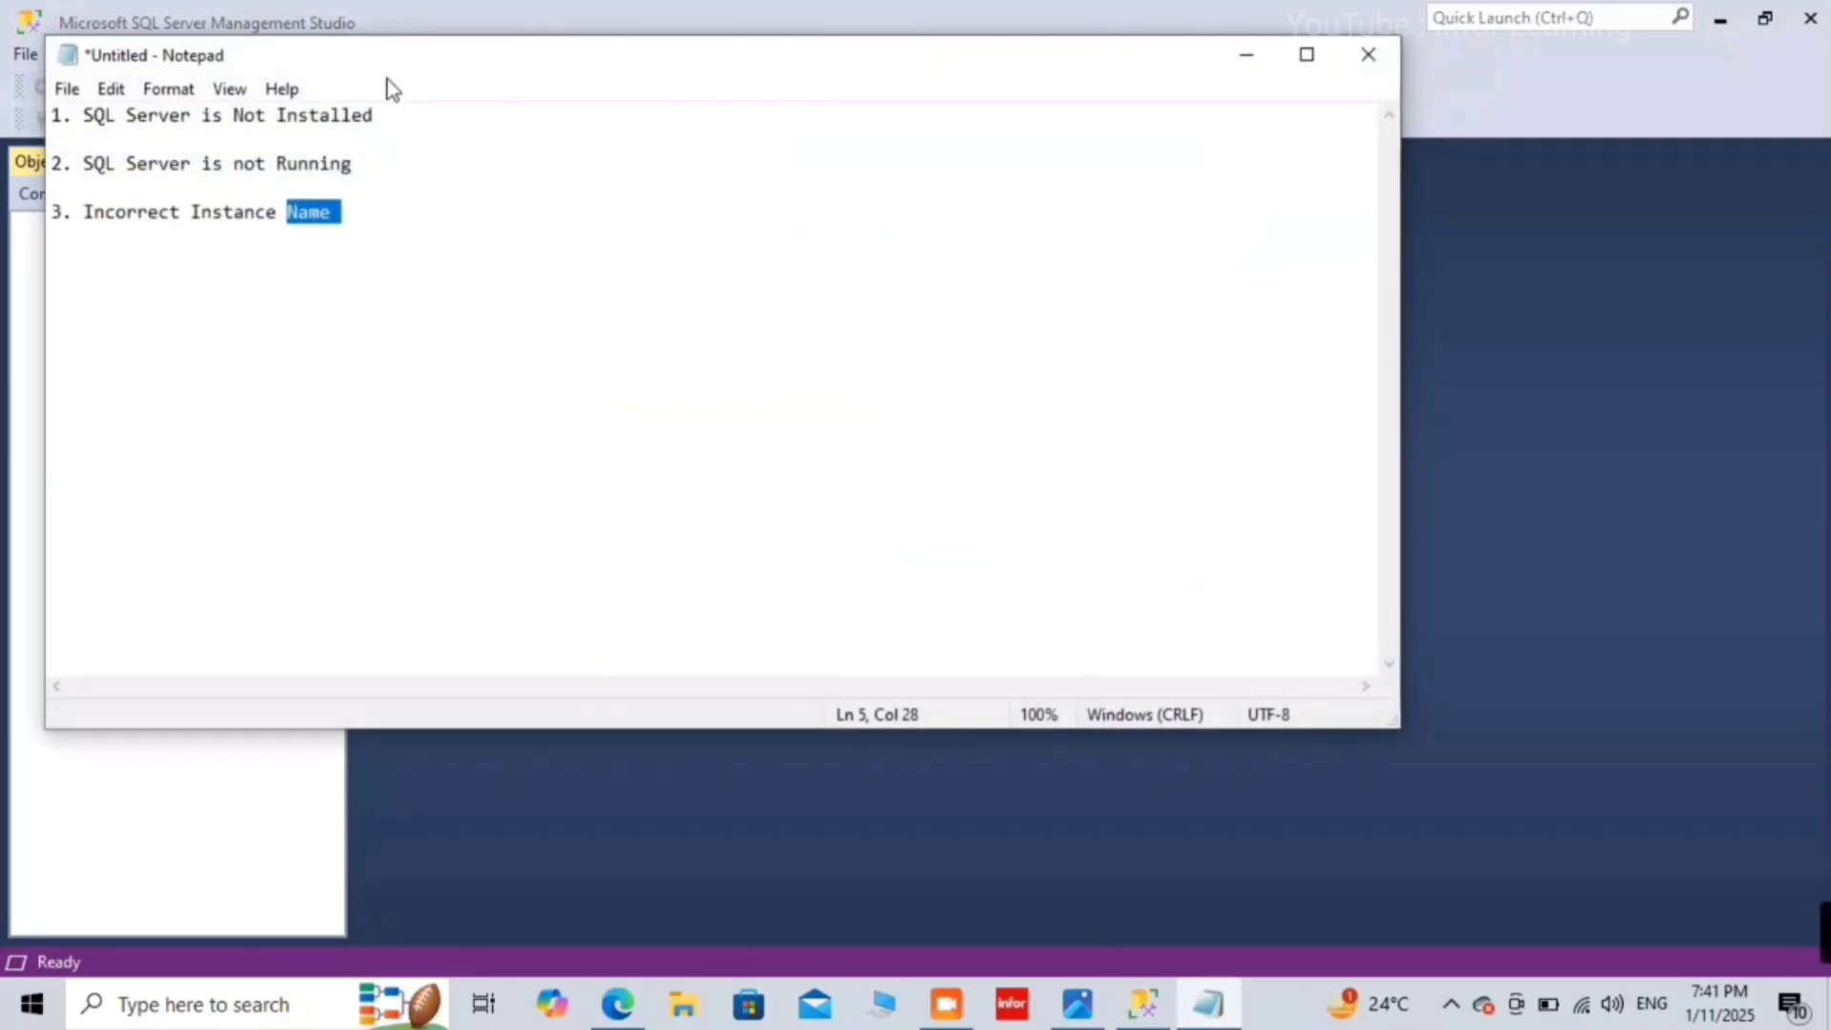
pyautogui.click(386, 131)
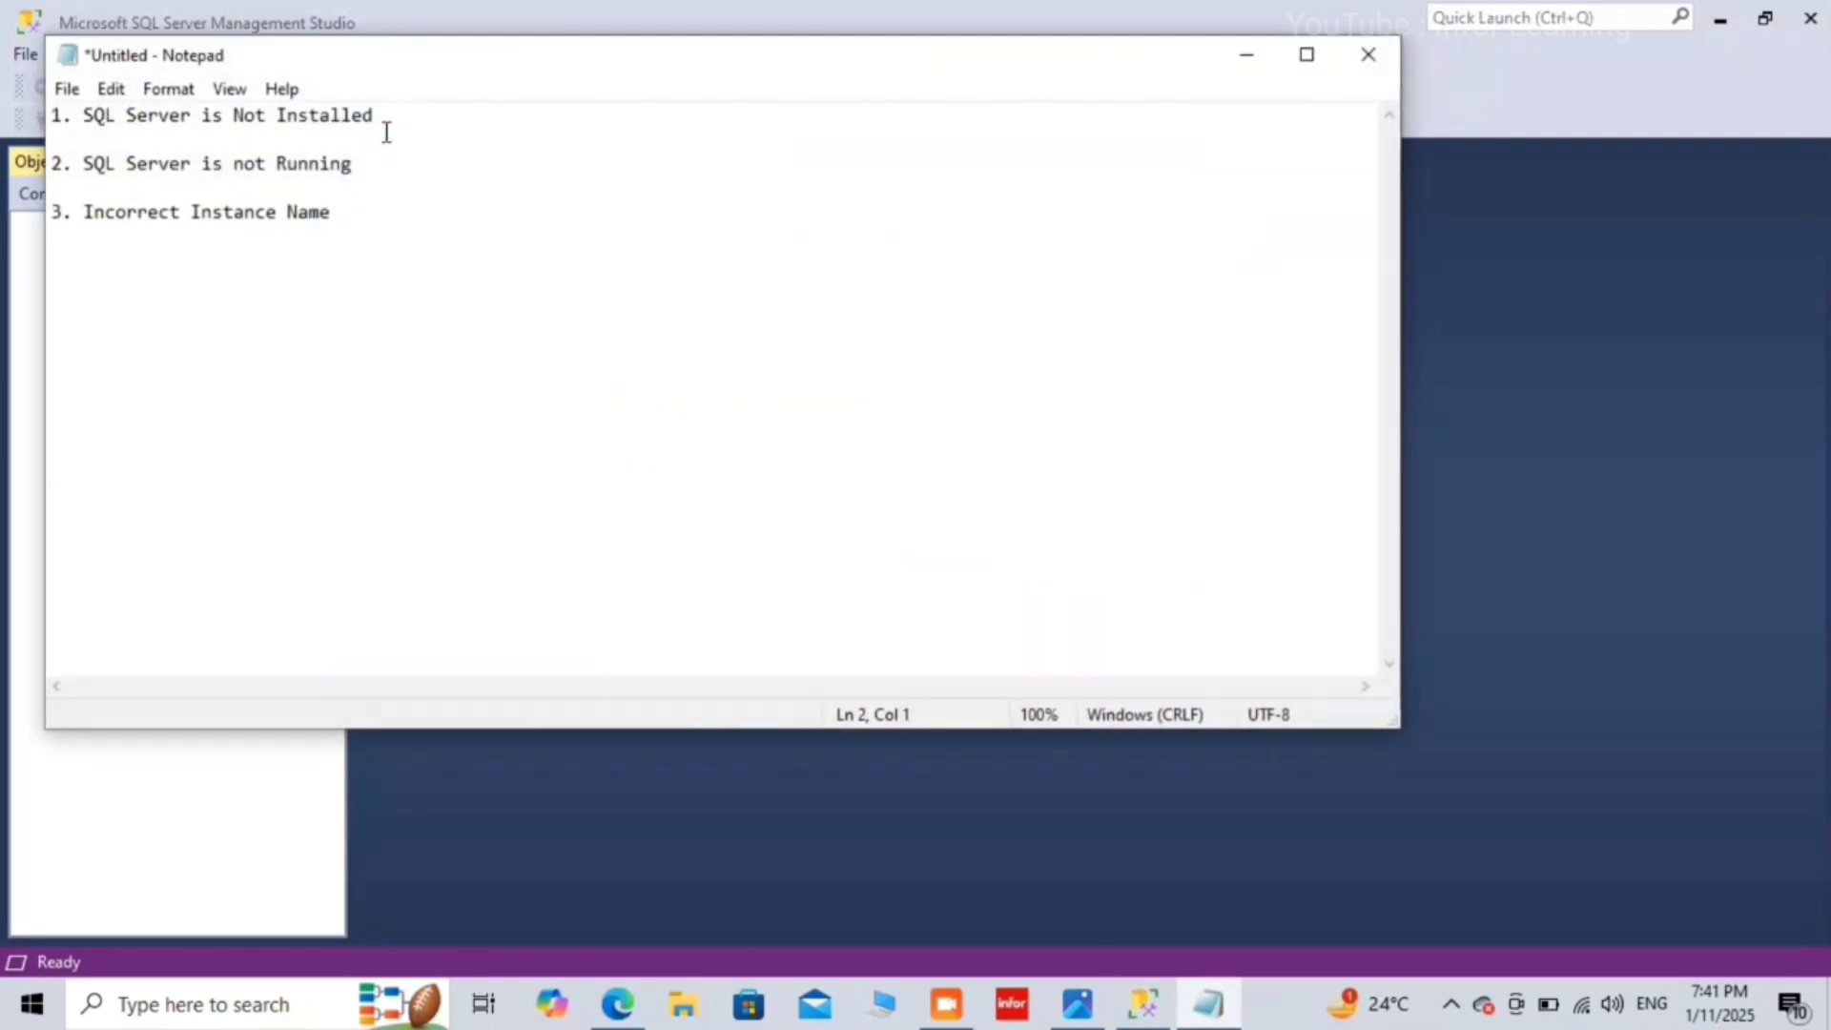
pyautogui.click(386, 131)
pyautogui.click(367, 164)
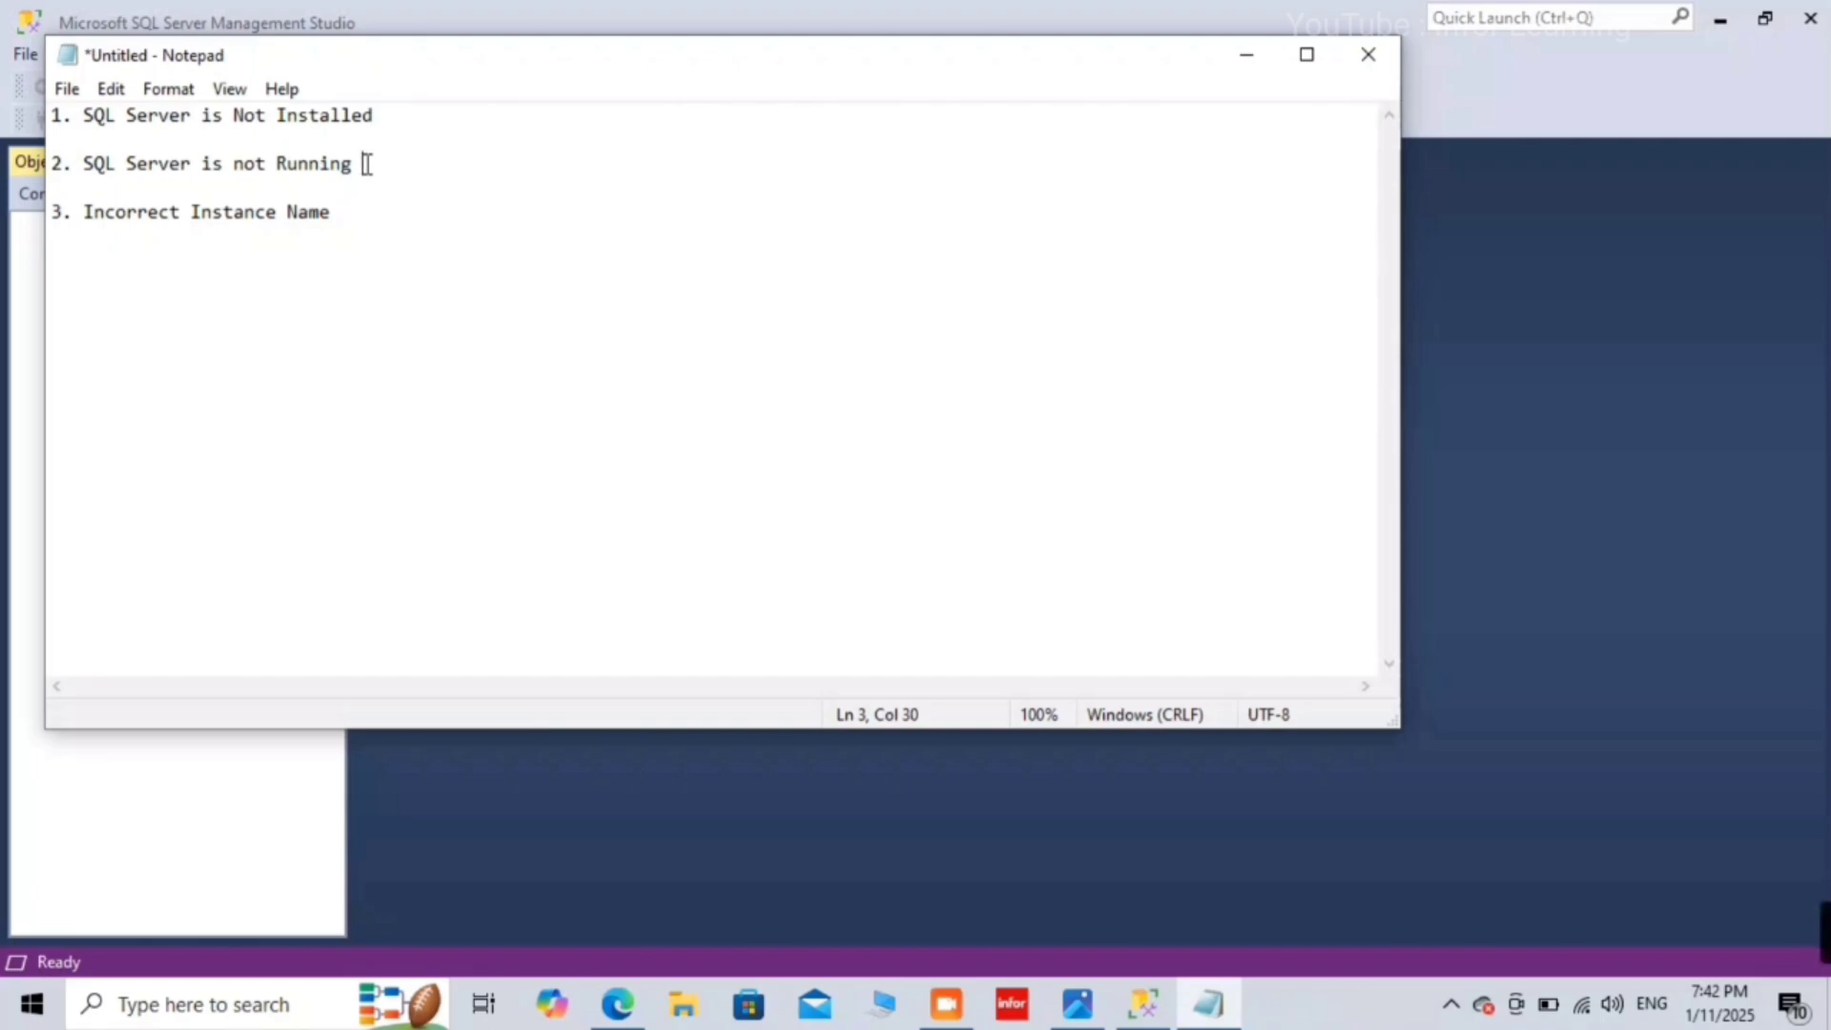
pyautogui.doubleClick(354, 227)
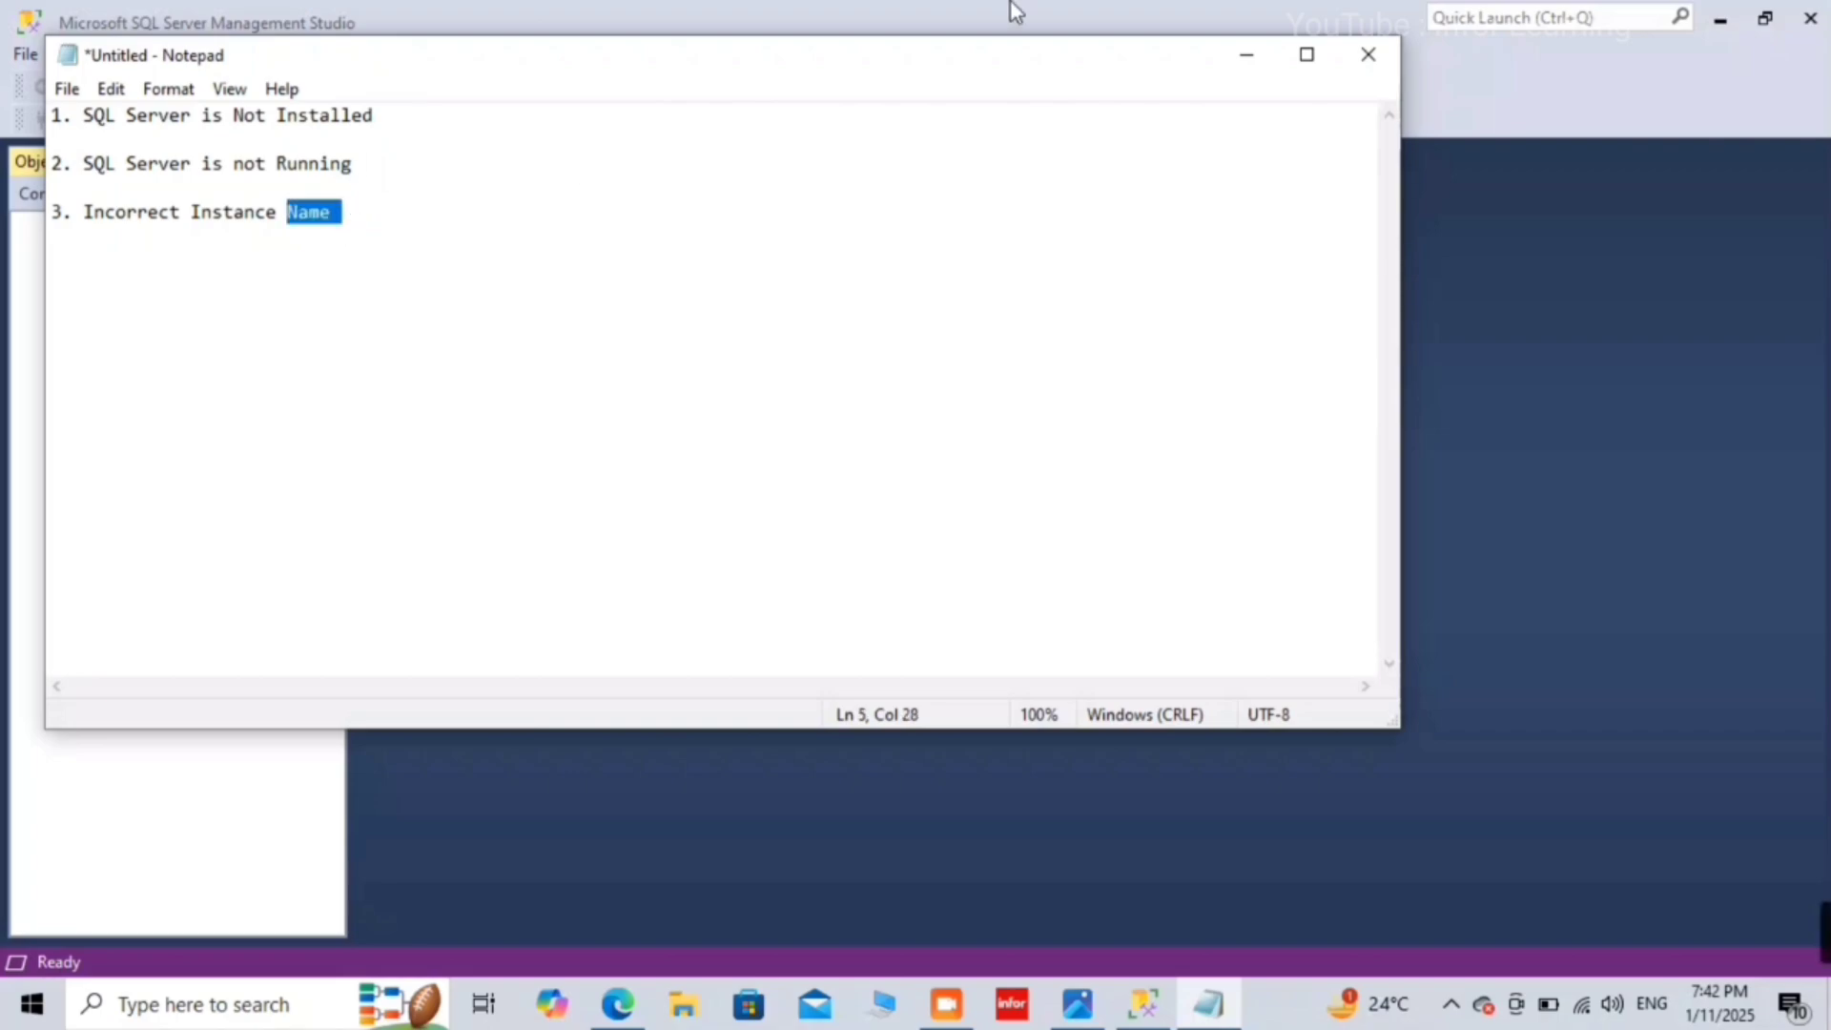
pyautogui.click(1251, 61)
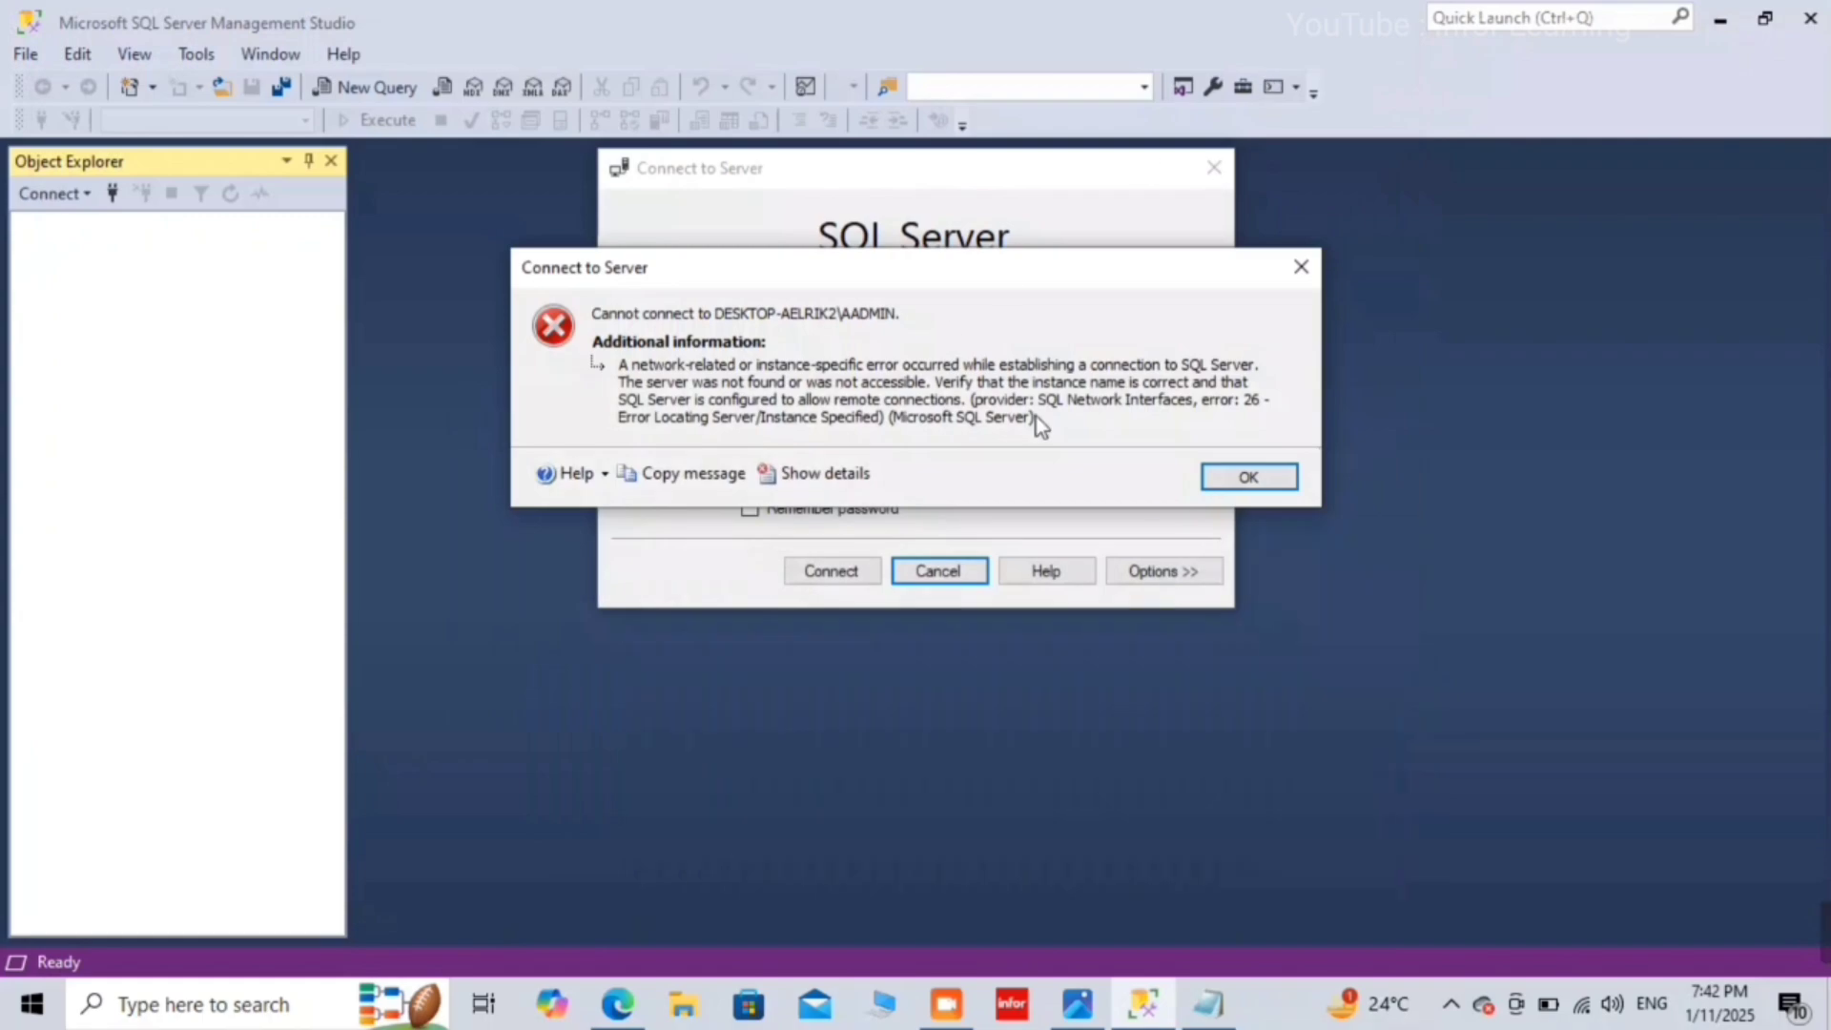
# Step: Dismiss the error and confirm SQL Server (ADMIN) is Running in SQL Server 2019 Configuration Manager
pyautogui.click(1240, 473)
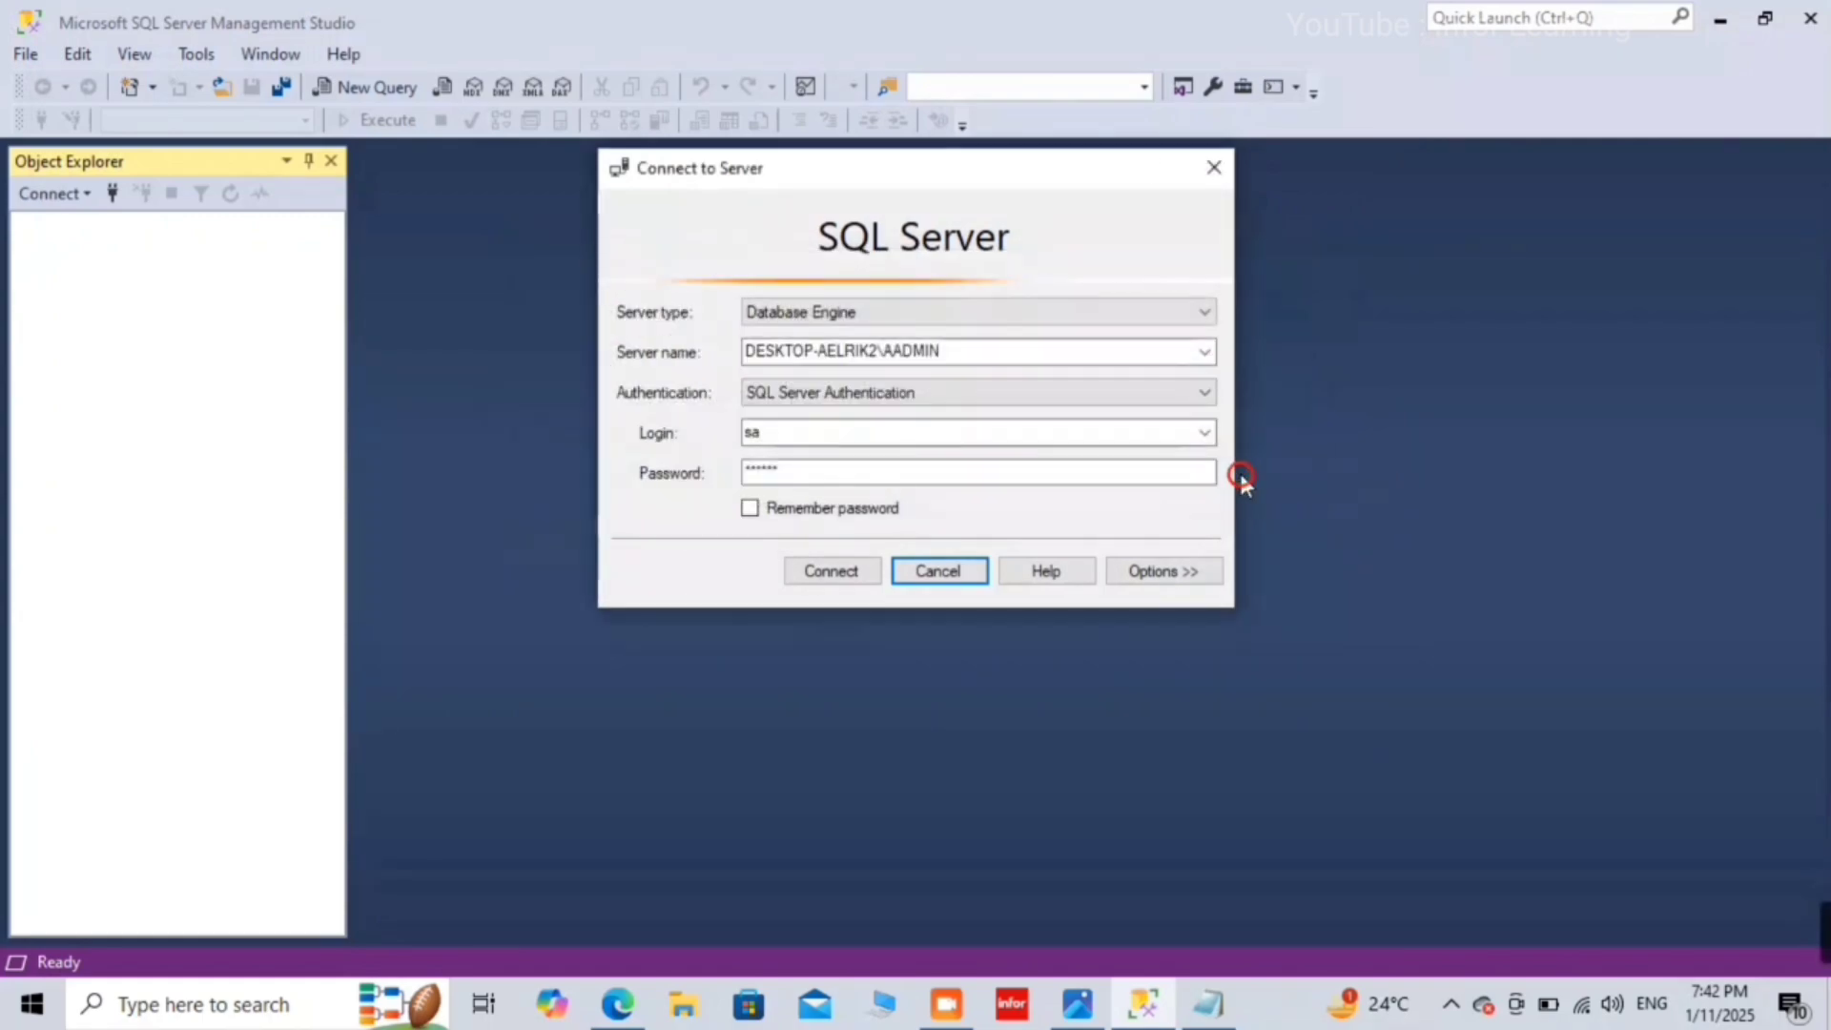
pyautogui.doubleClick(917, 350)
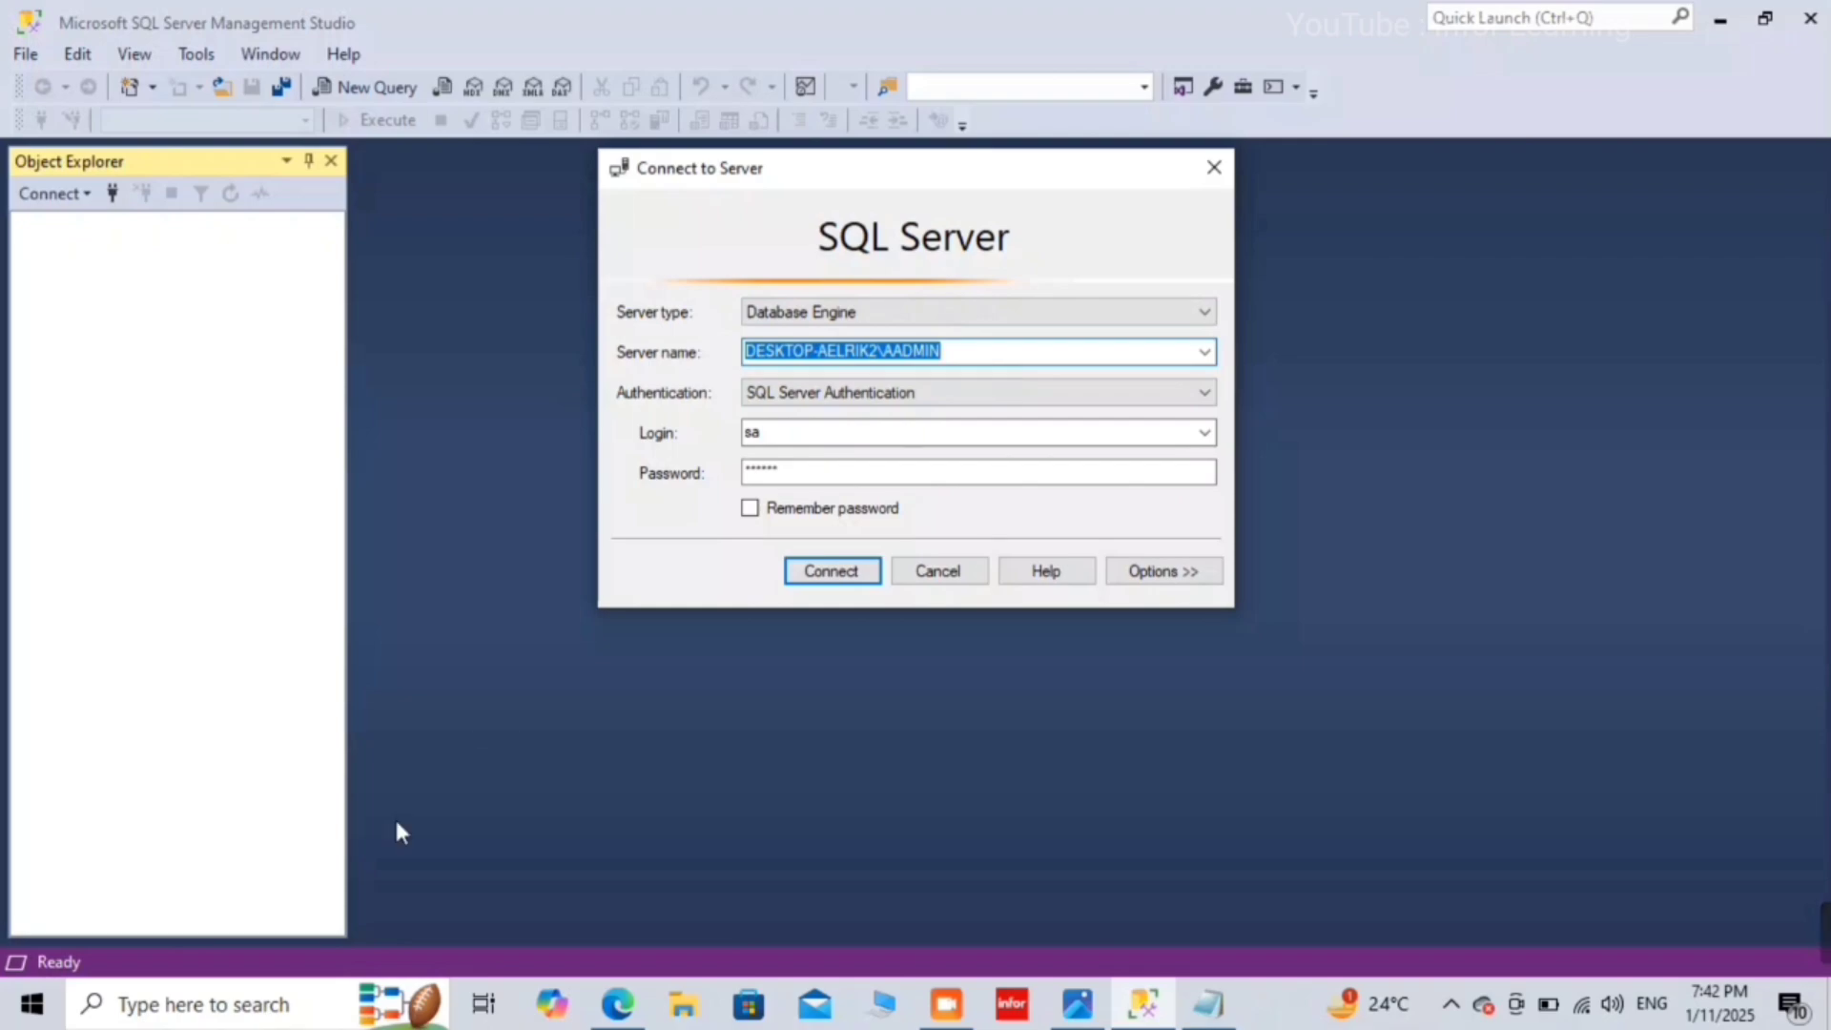
pyautogui.click(184, 1019)
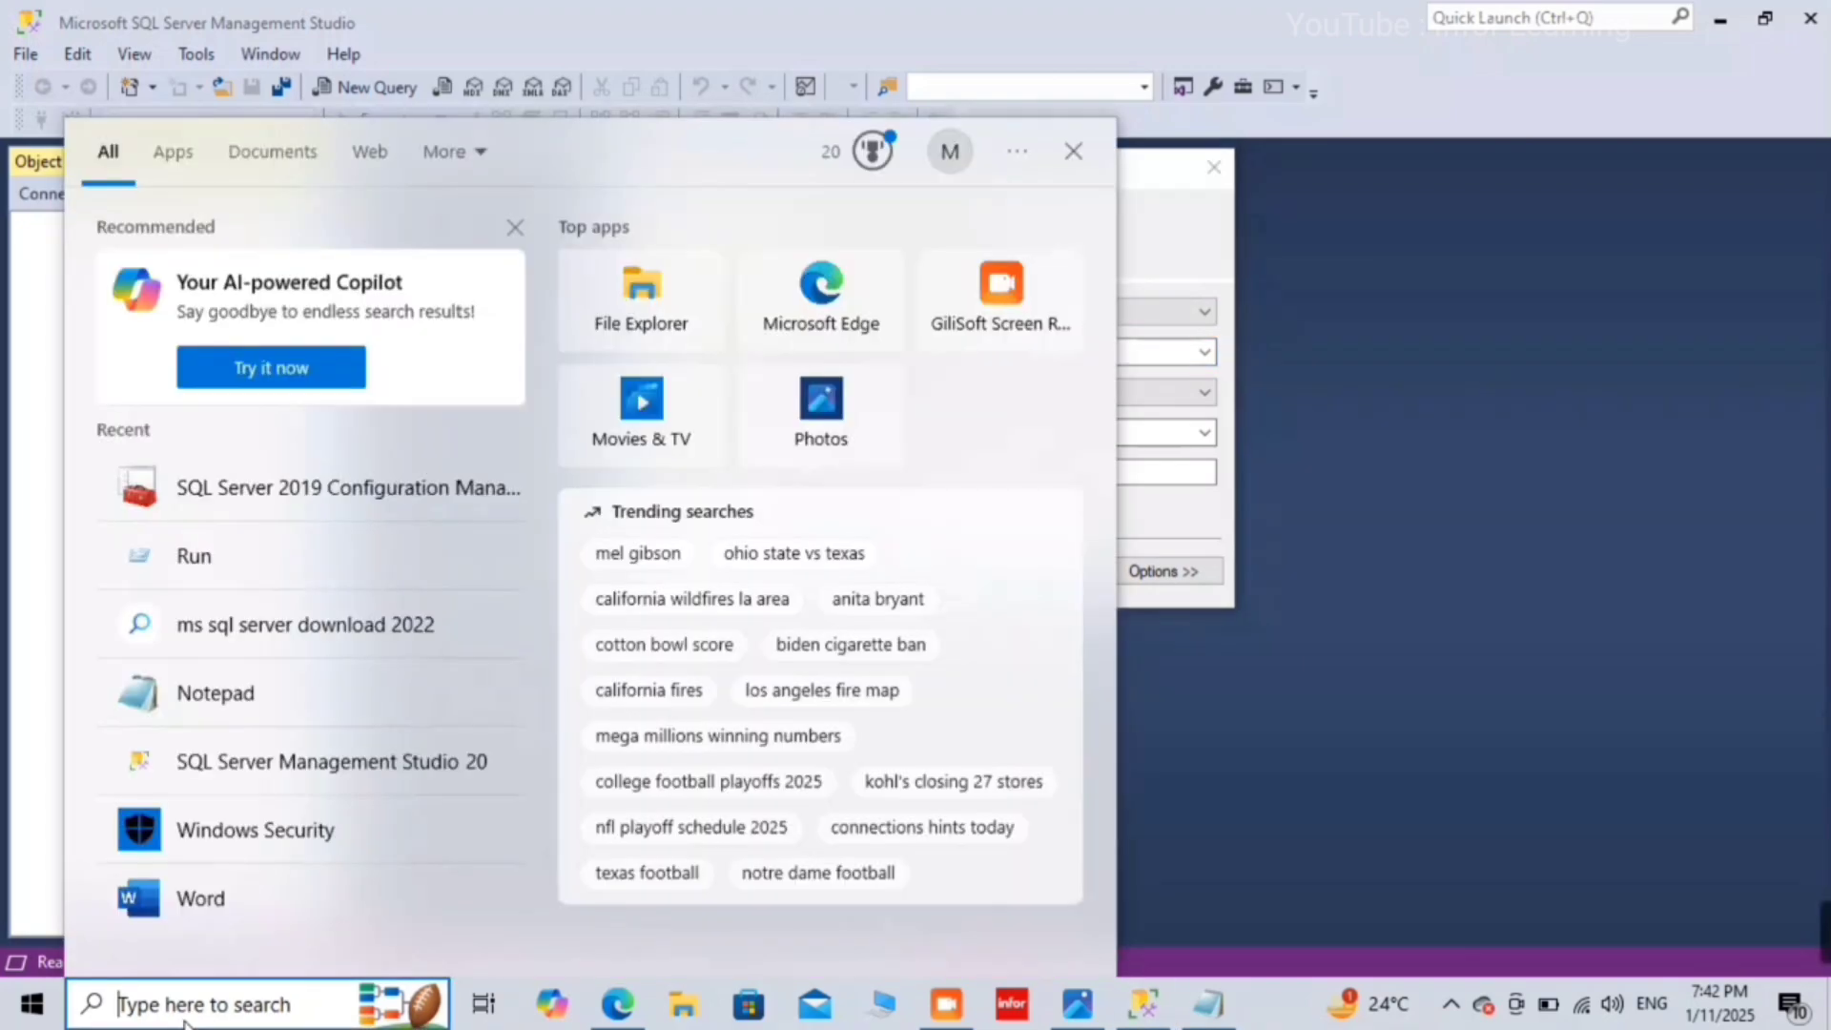
pyautogui.write('s')
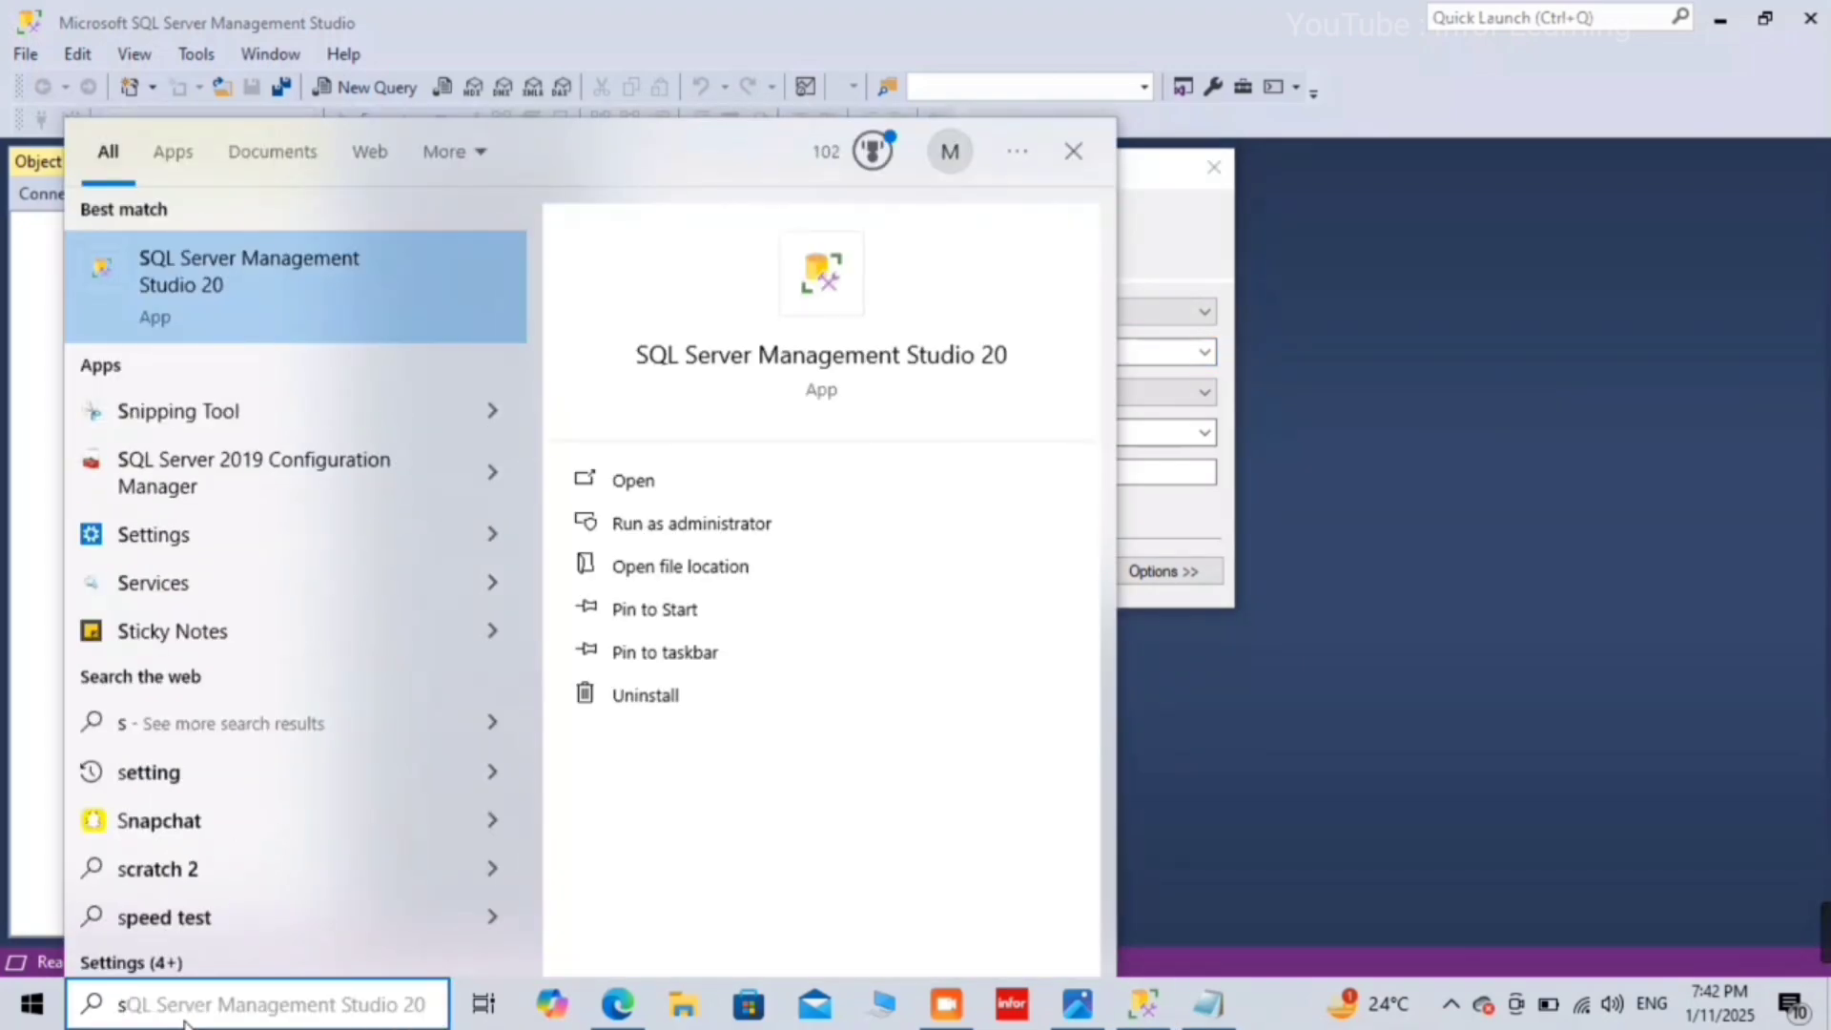
pyautogui.write('ql')
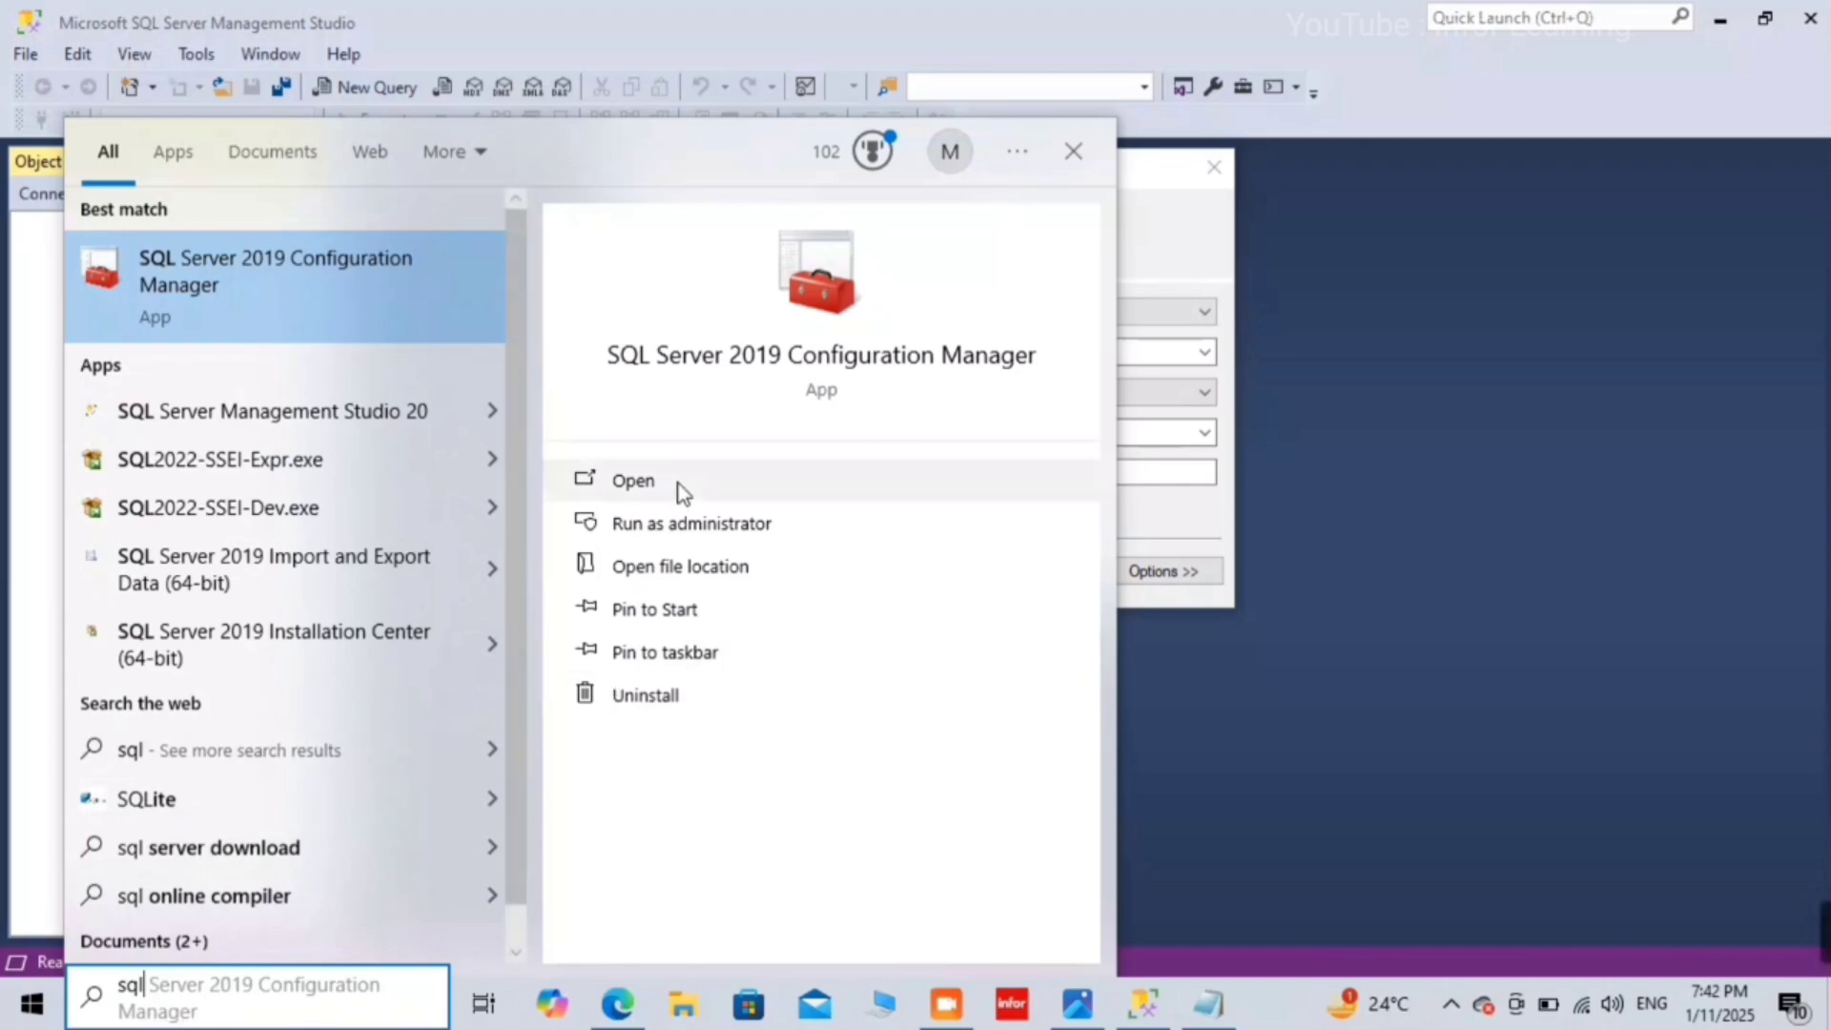
pyautogui.click(683, 488)
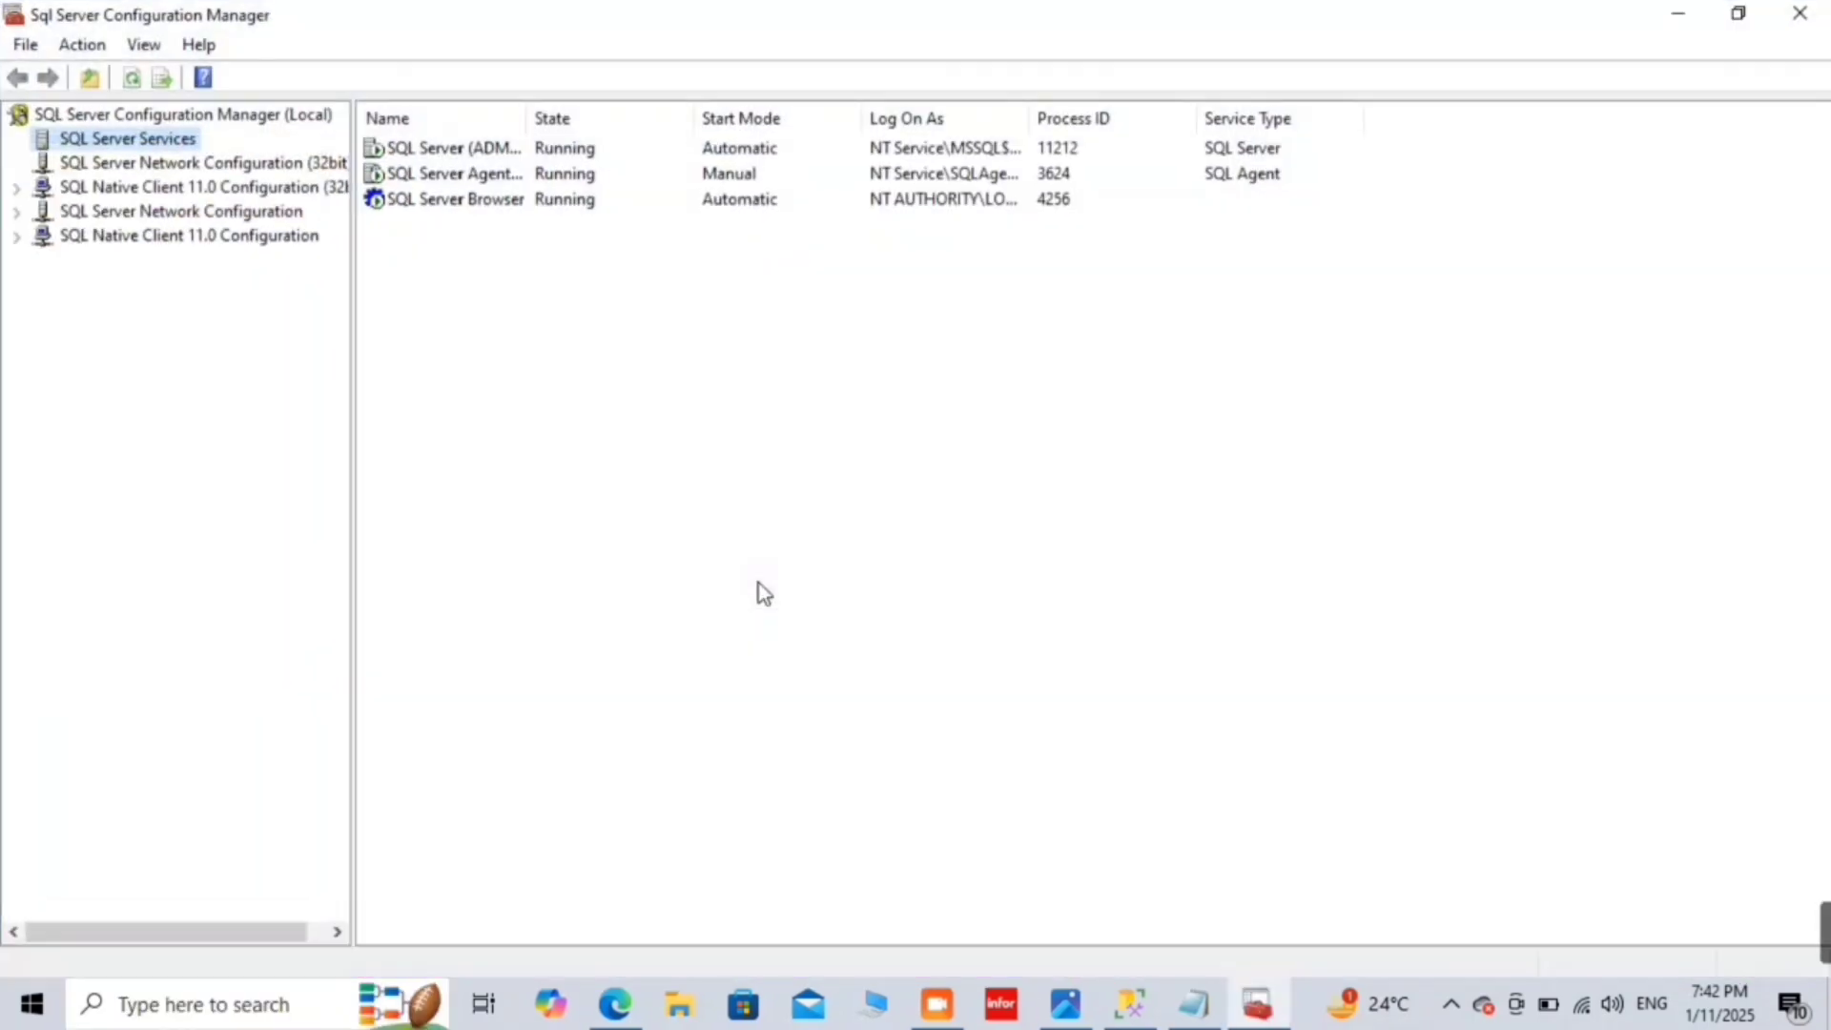
pyautogui.click(496, 147)
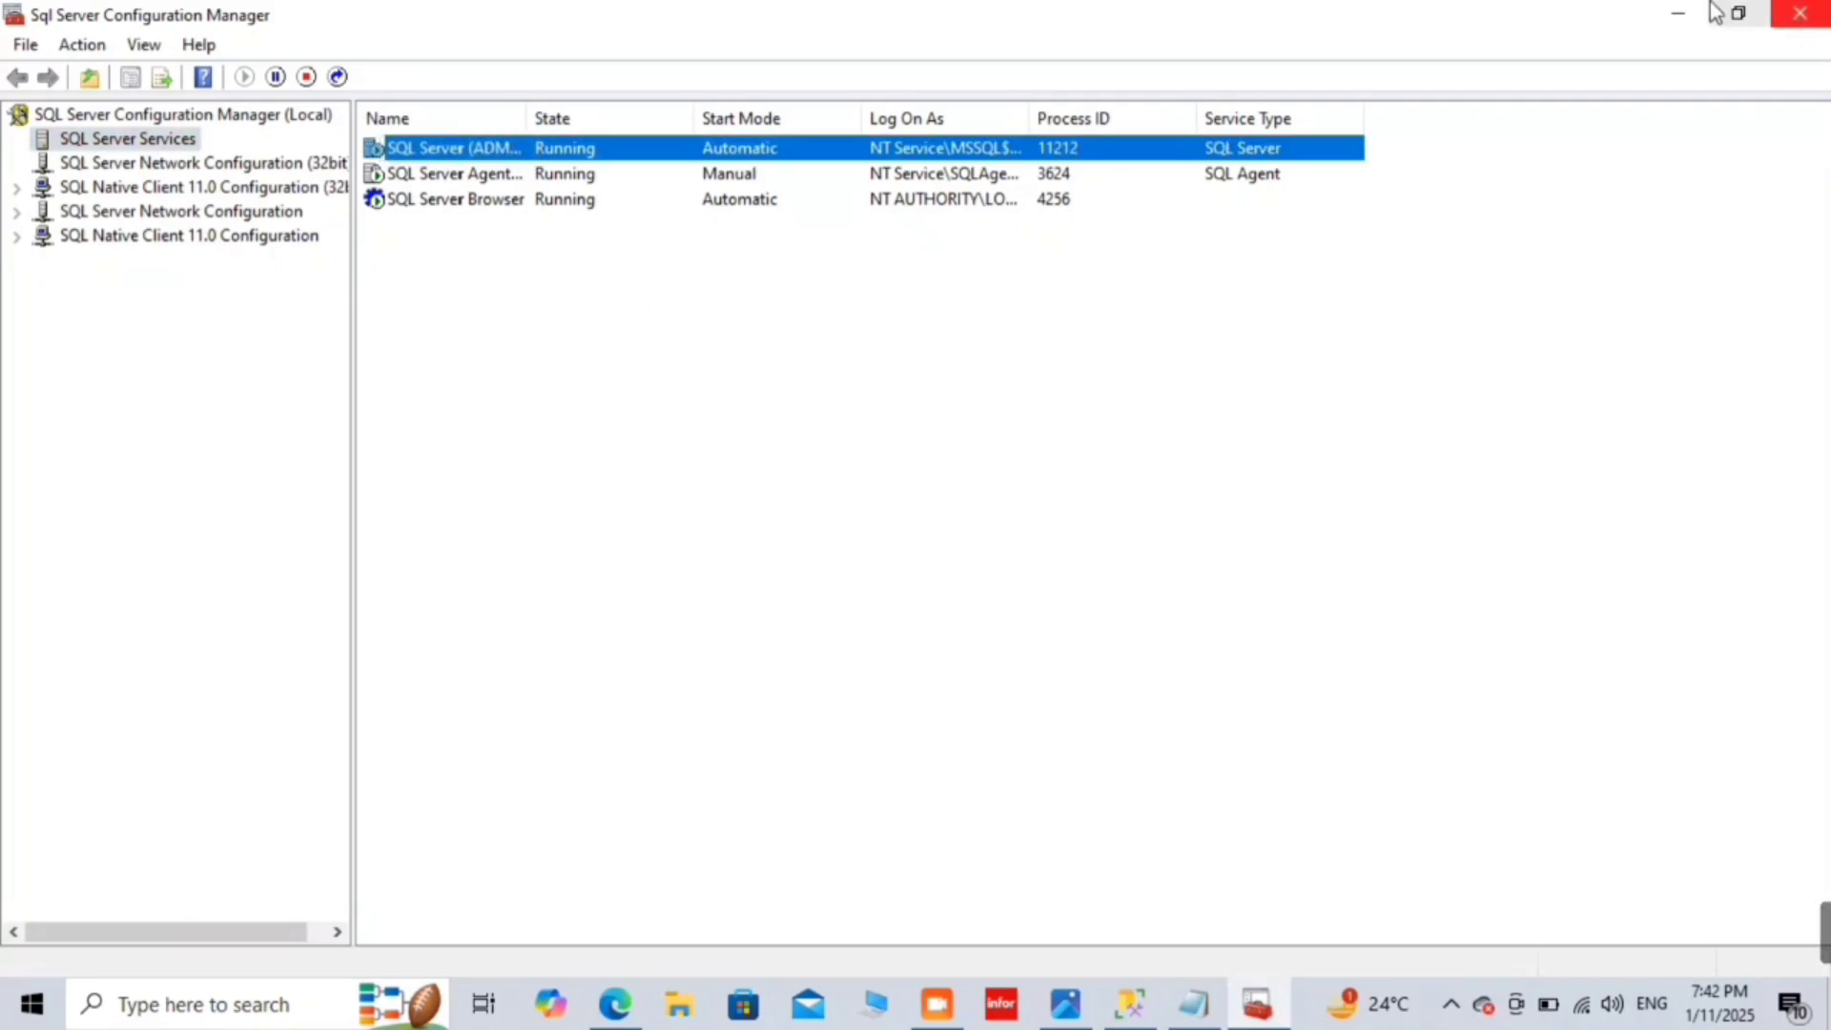
pyautogui.click(1678, 14)
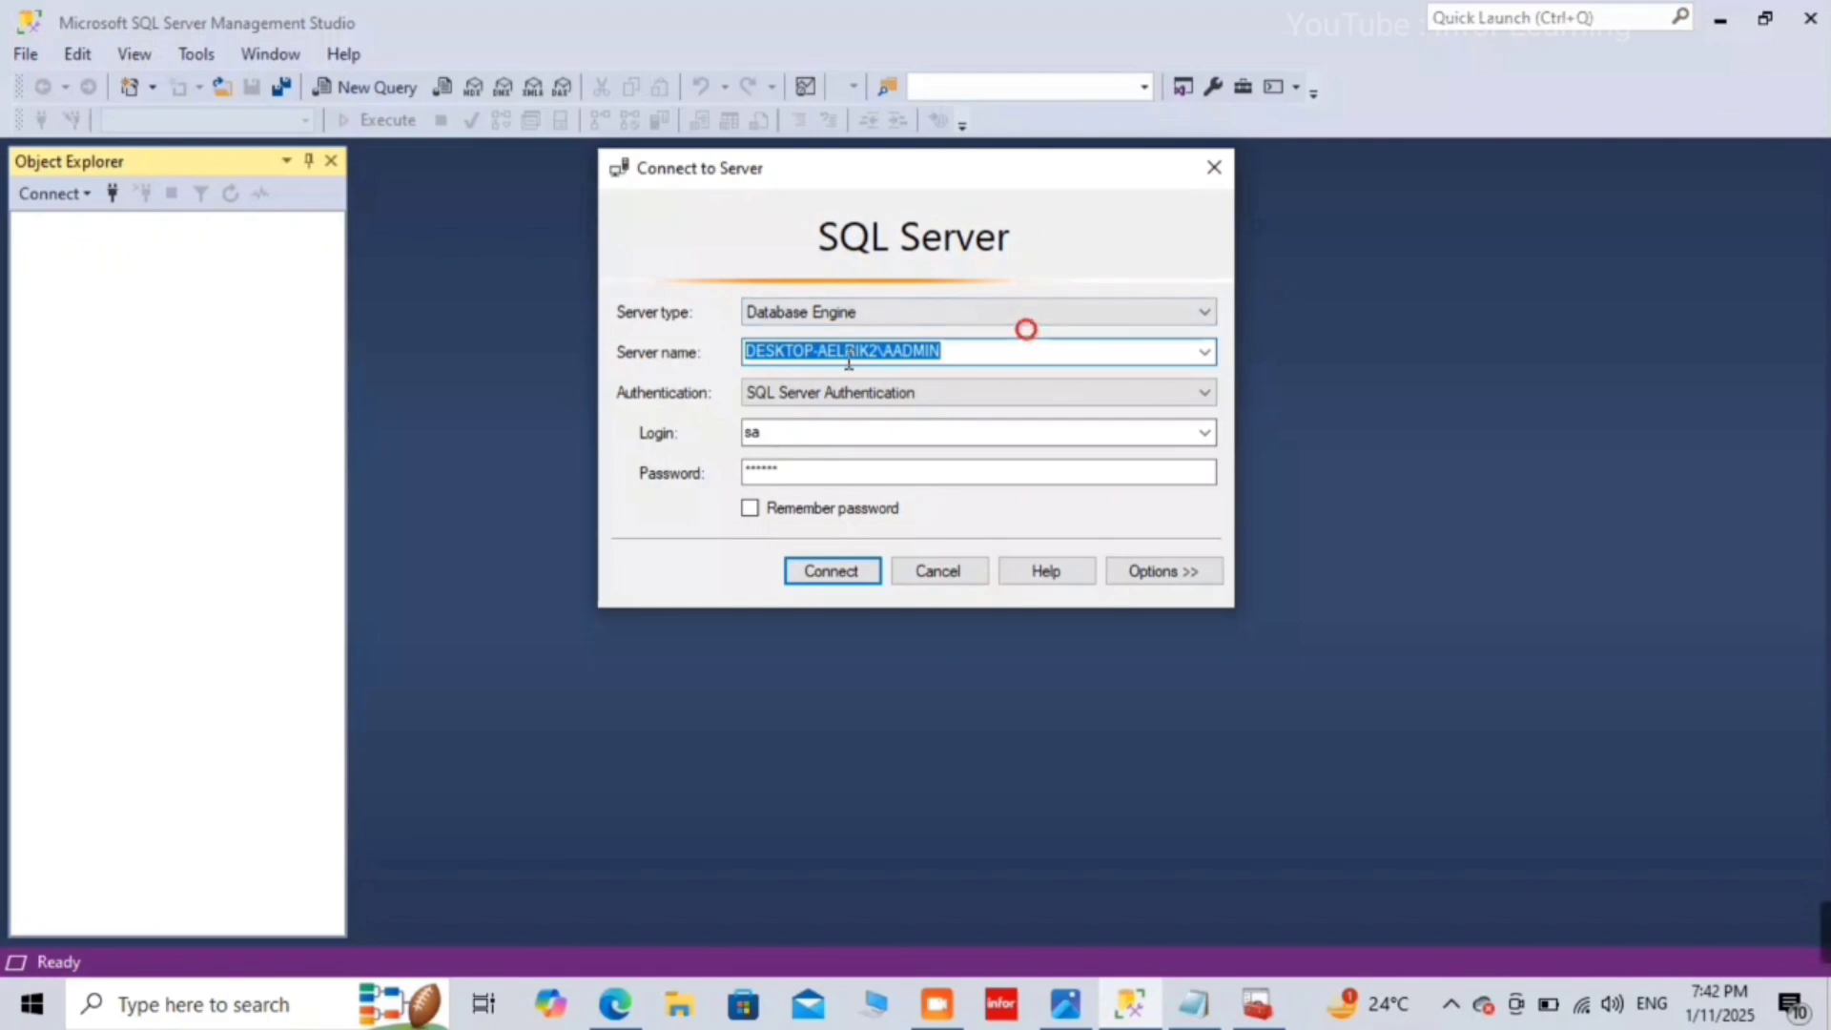
# Step: Fix the server name to DESKTOP-AELRIK2\ADMIN, connect successfully, and minimize Management Studio
pyautogui.click(906, 351)
pyautogui.press('BackSpace')
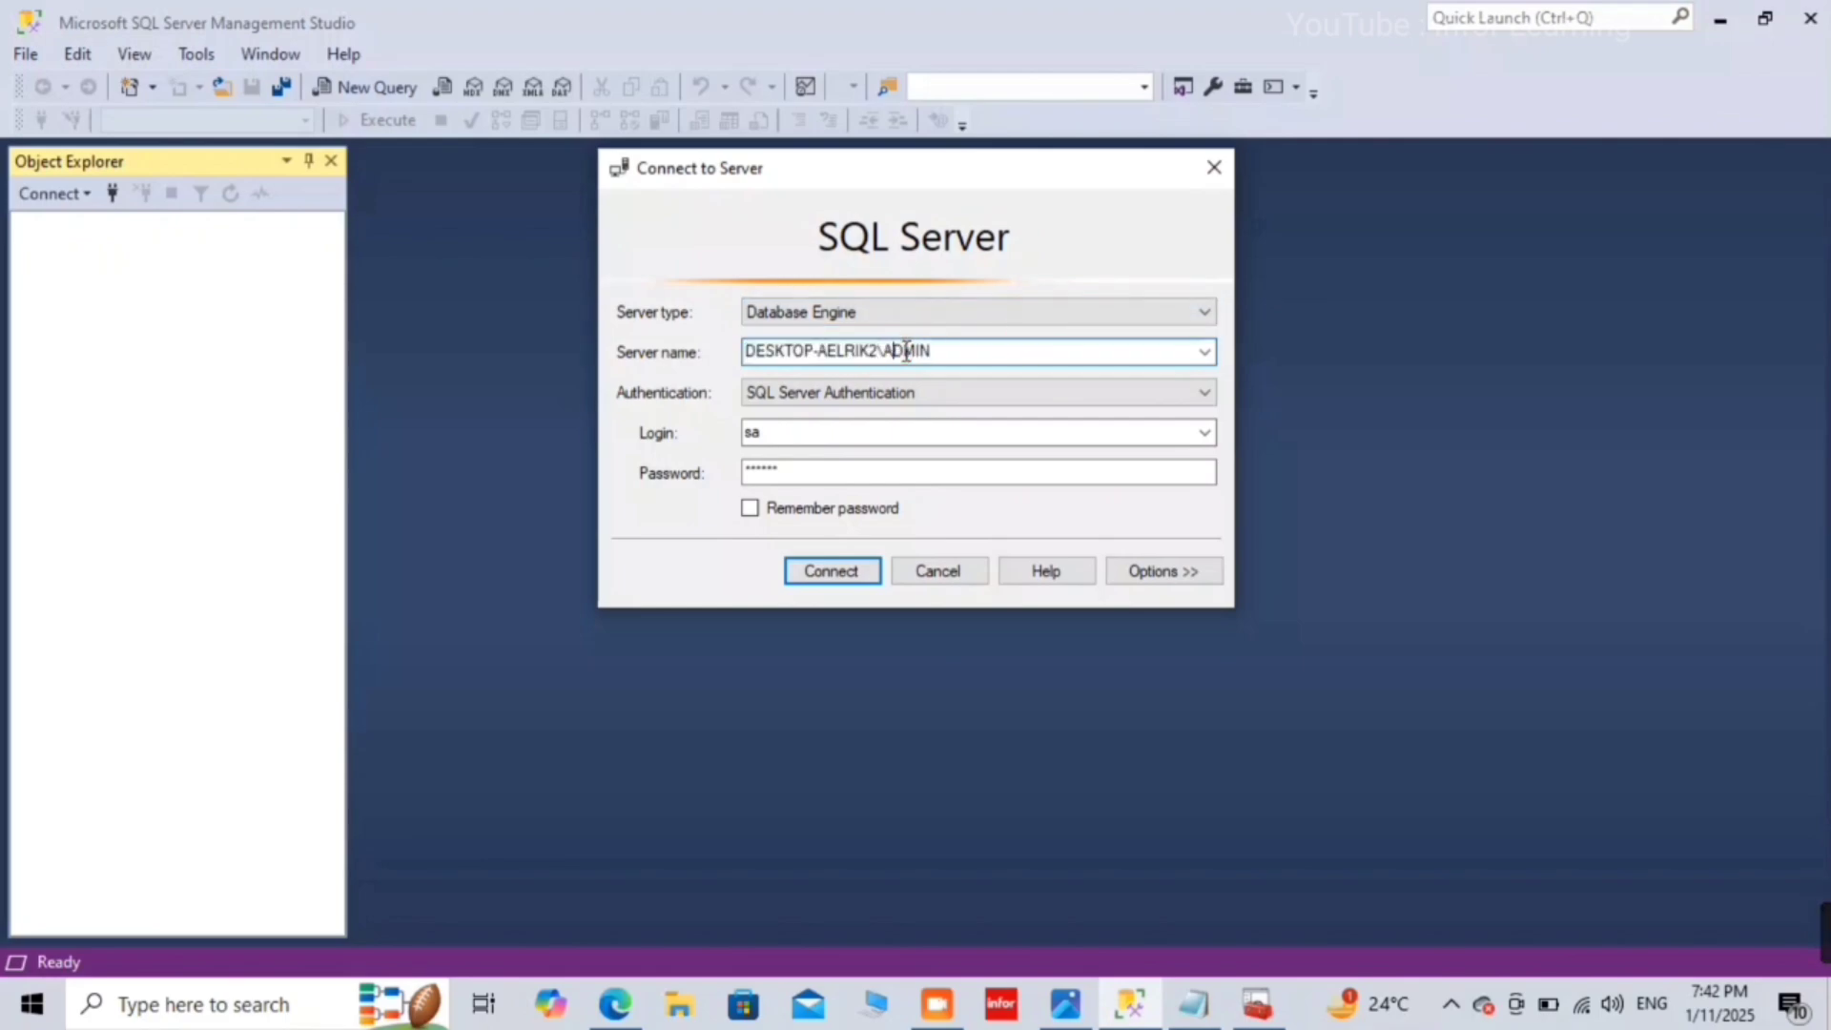
pyautogui.click(846, 569)
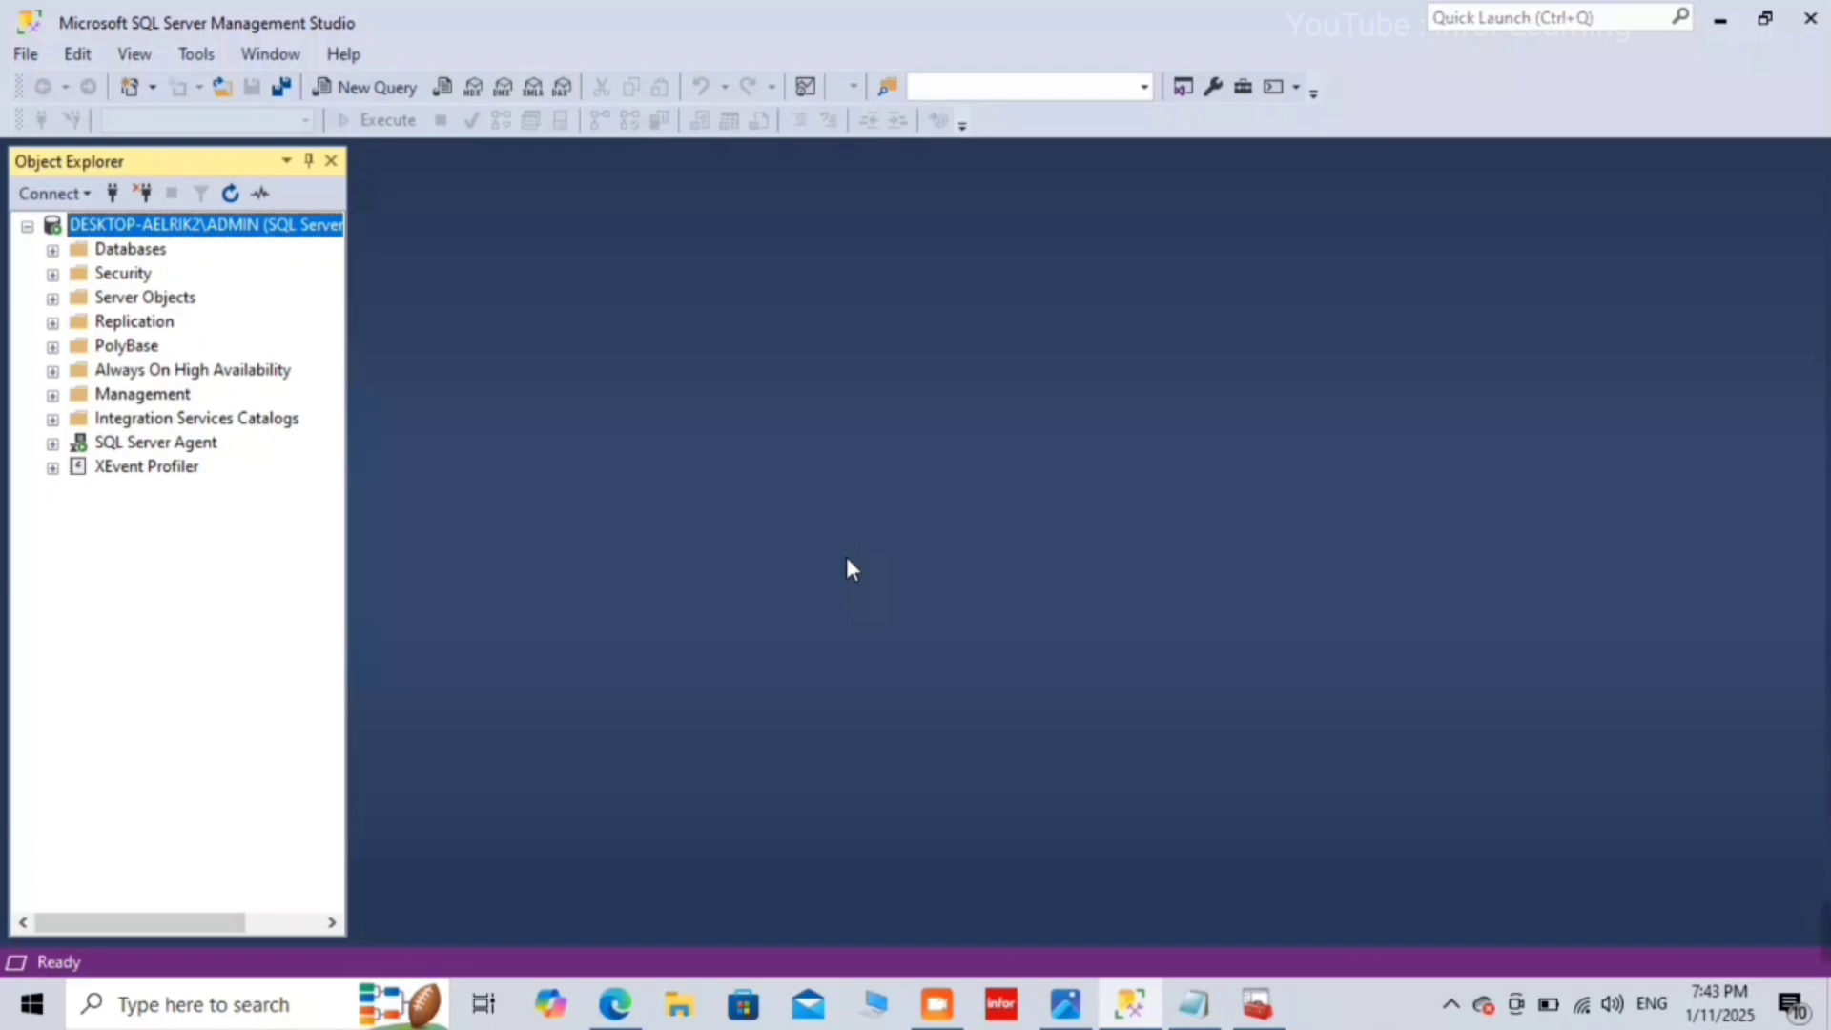
pyautogui.click(1717, 13)
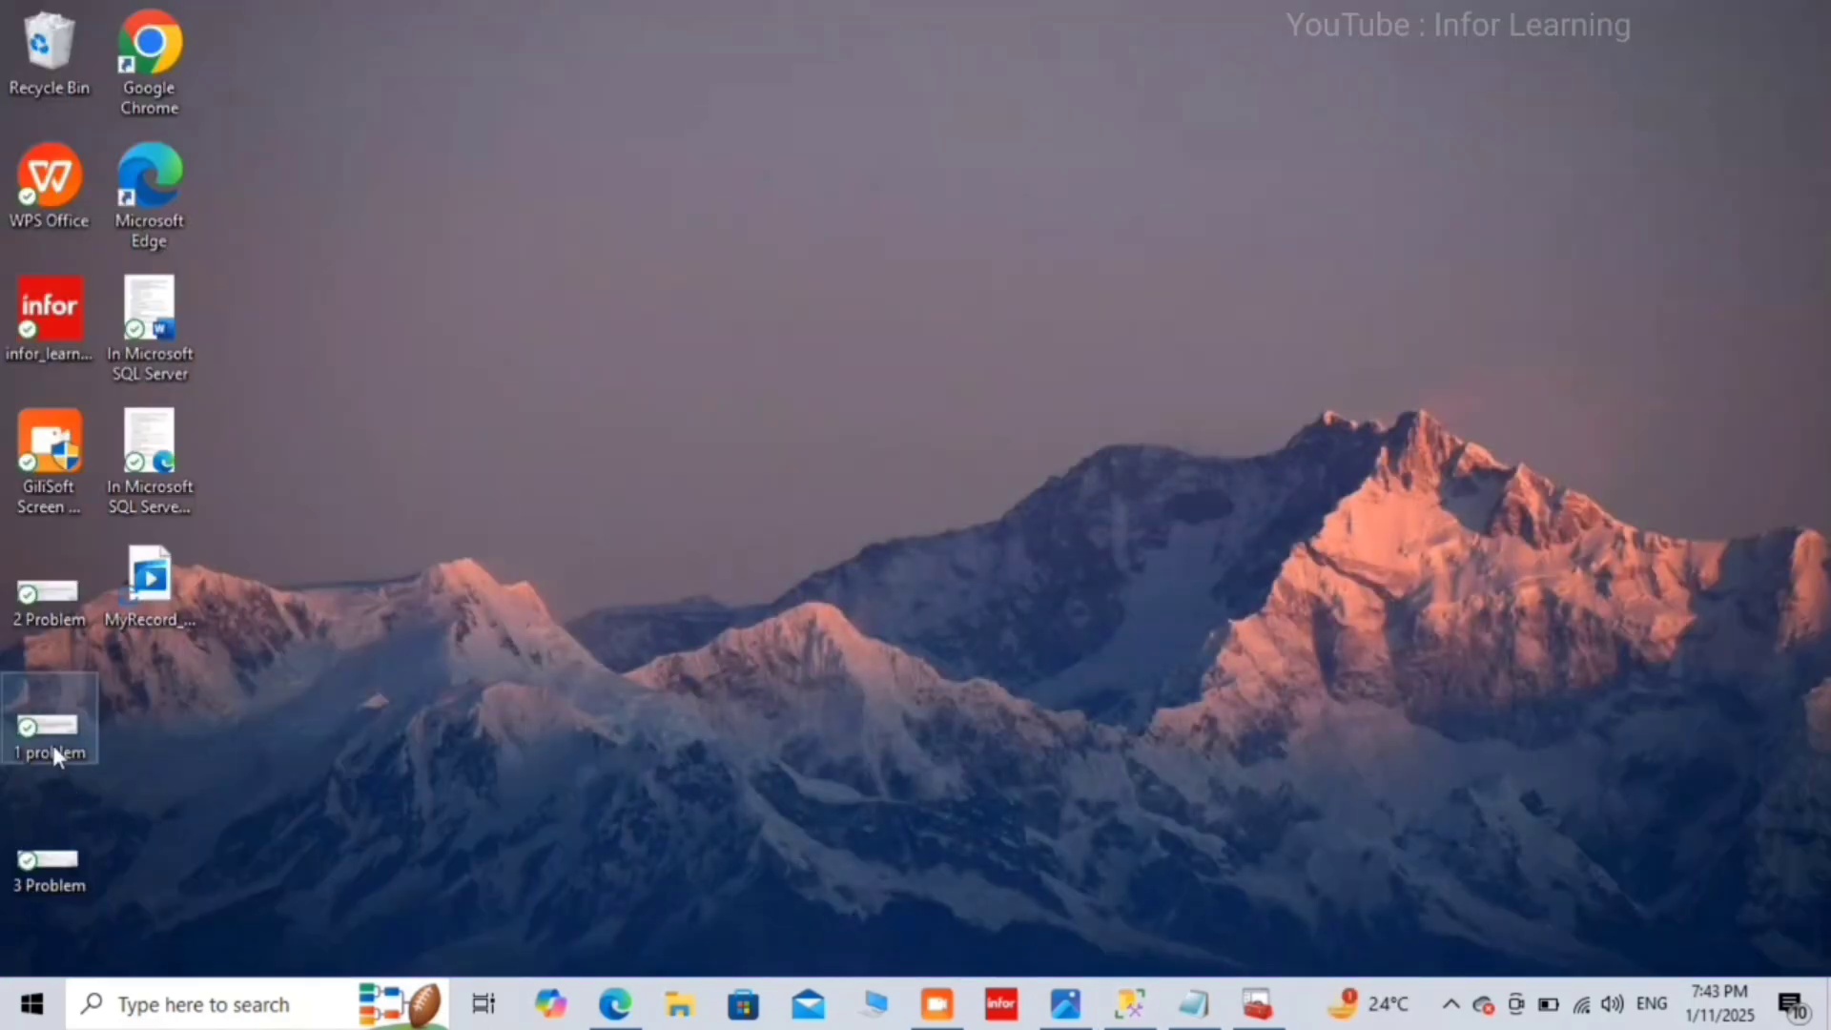
# Step: View the untrusted certificate error in 2 Problem.PNG with Photos, then return to SSMS
pyautogui.doubleClick(72, 593)
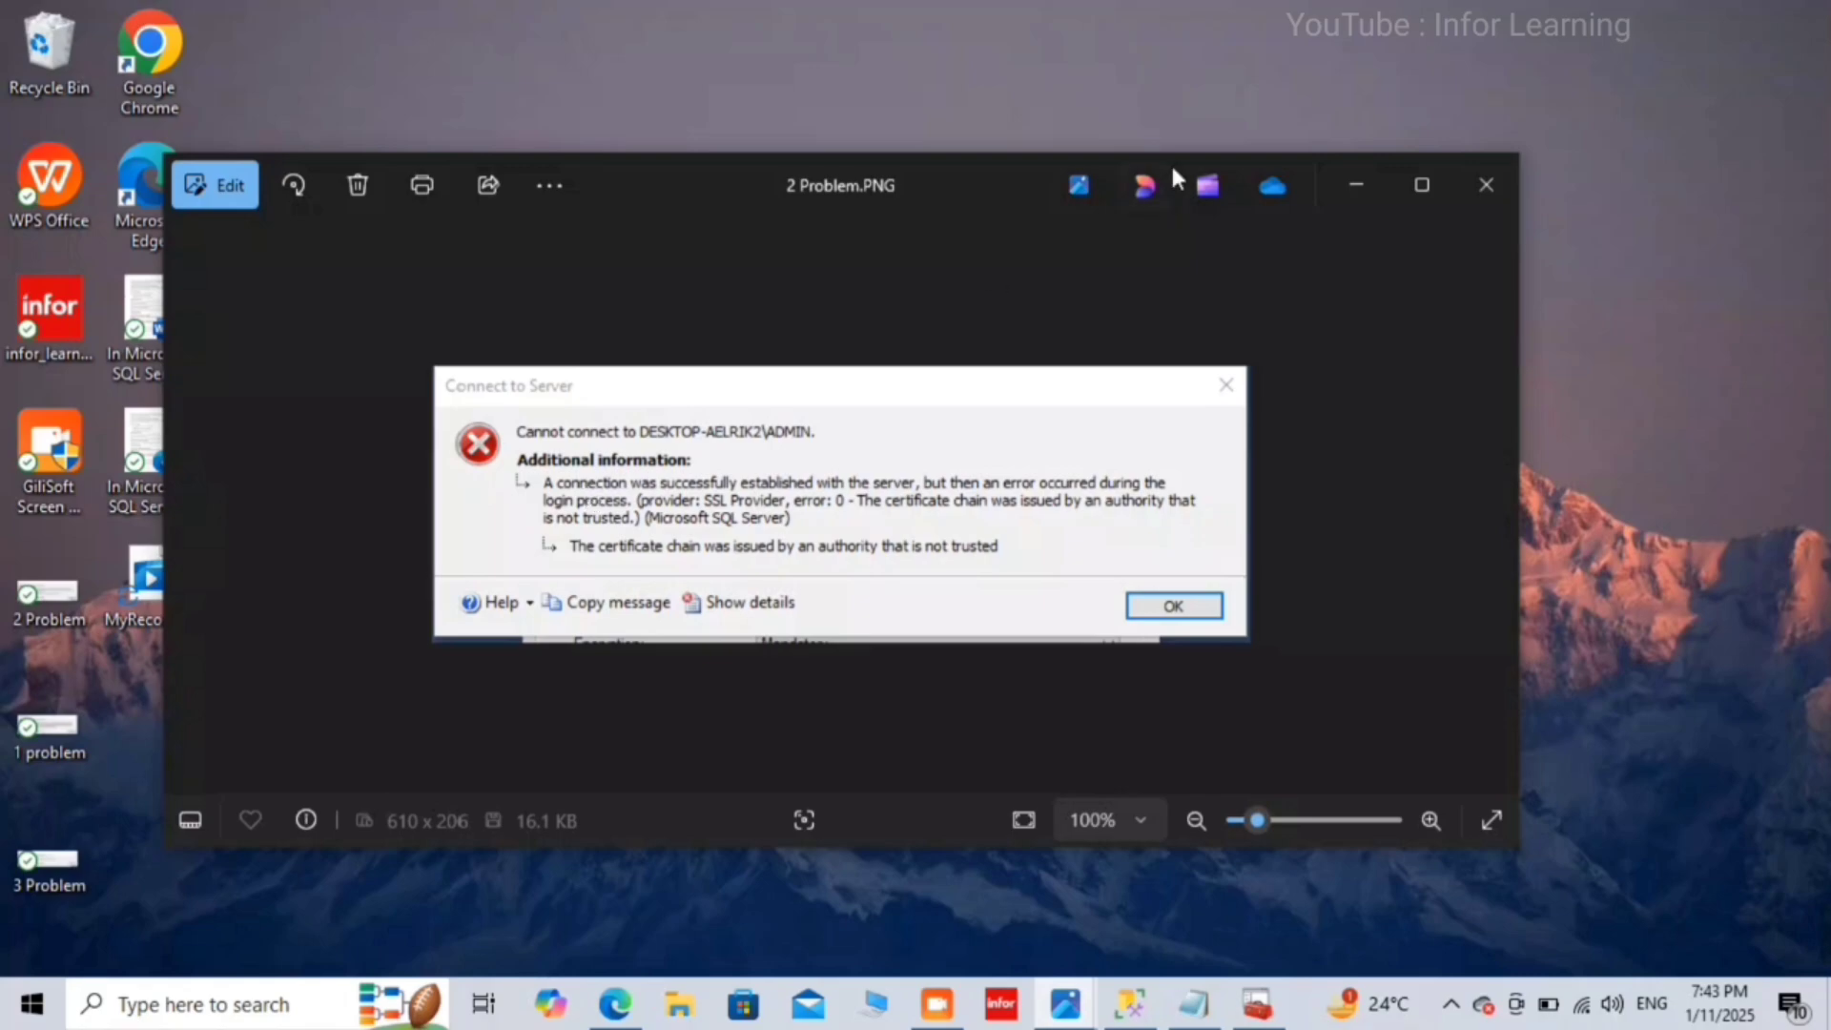
pyautogui.click(1470, 186)
pyautogui.click(1134, 1006)
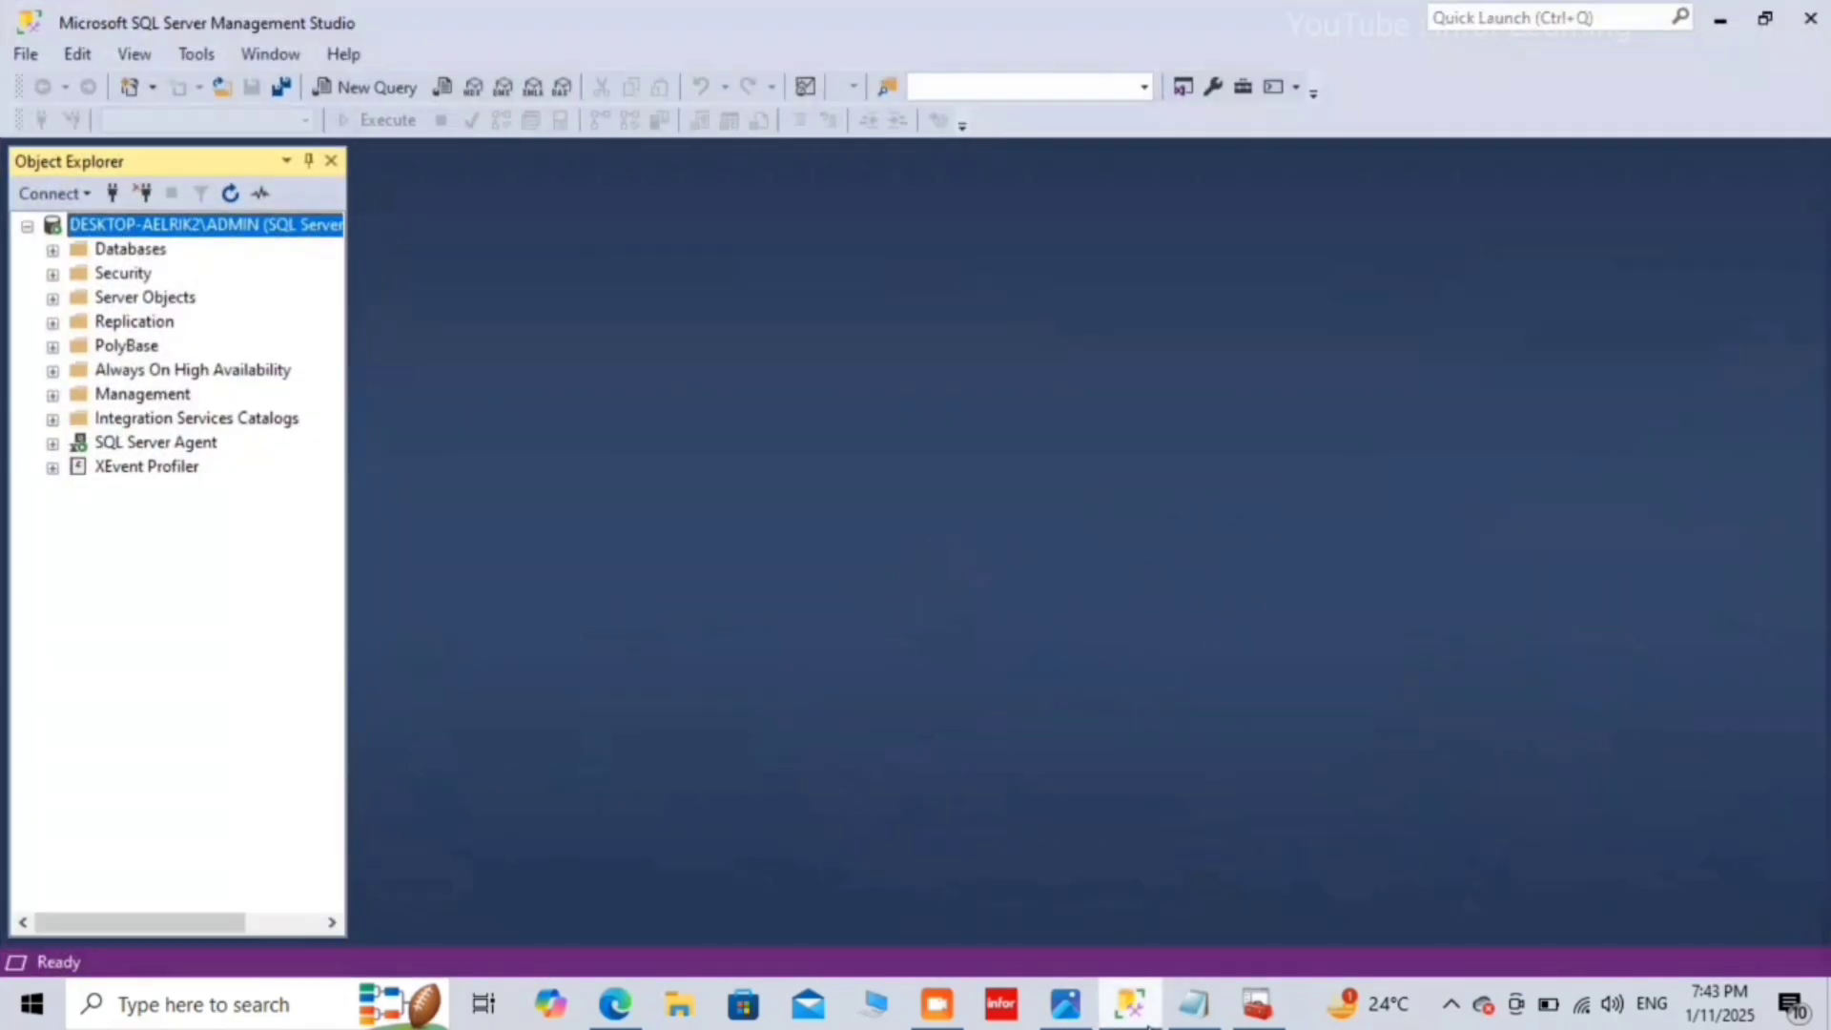
# Step: Reconnect as sa with Trust server certificate unchecked, reproducing the untrusted certificate-chain error
pyautogui.click(142, 193)
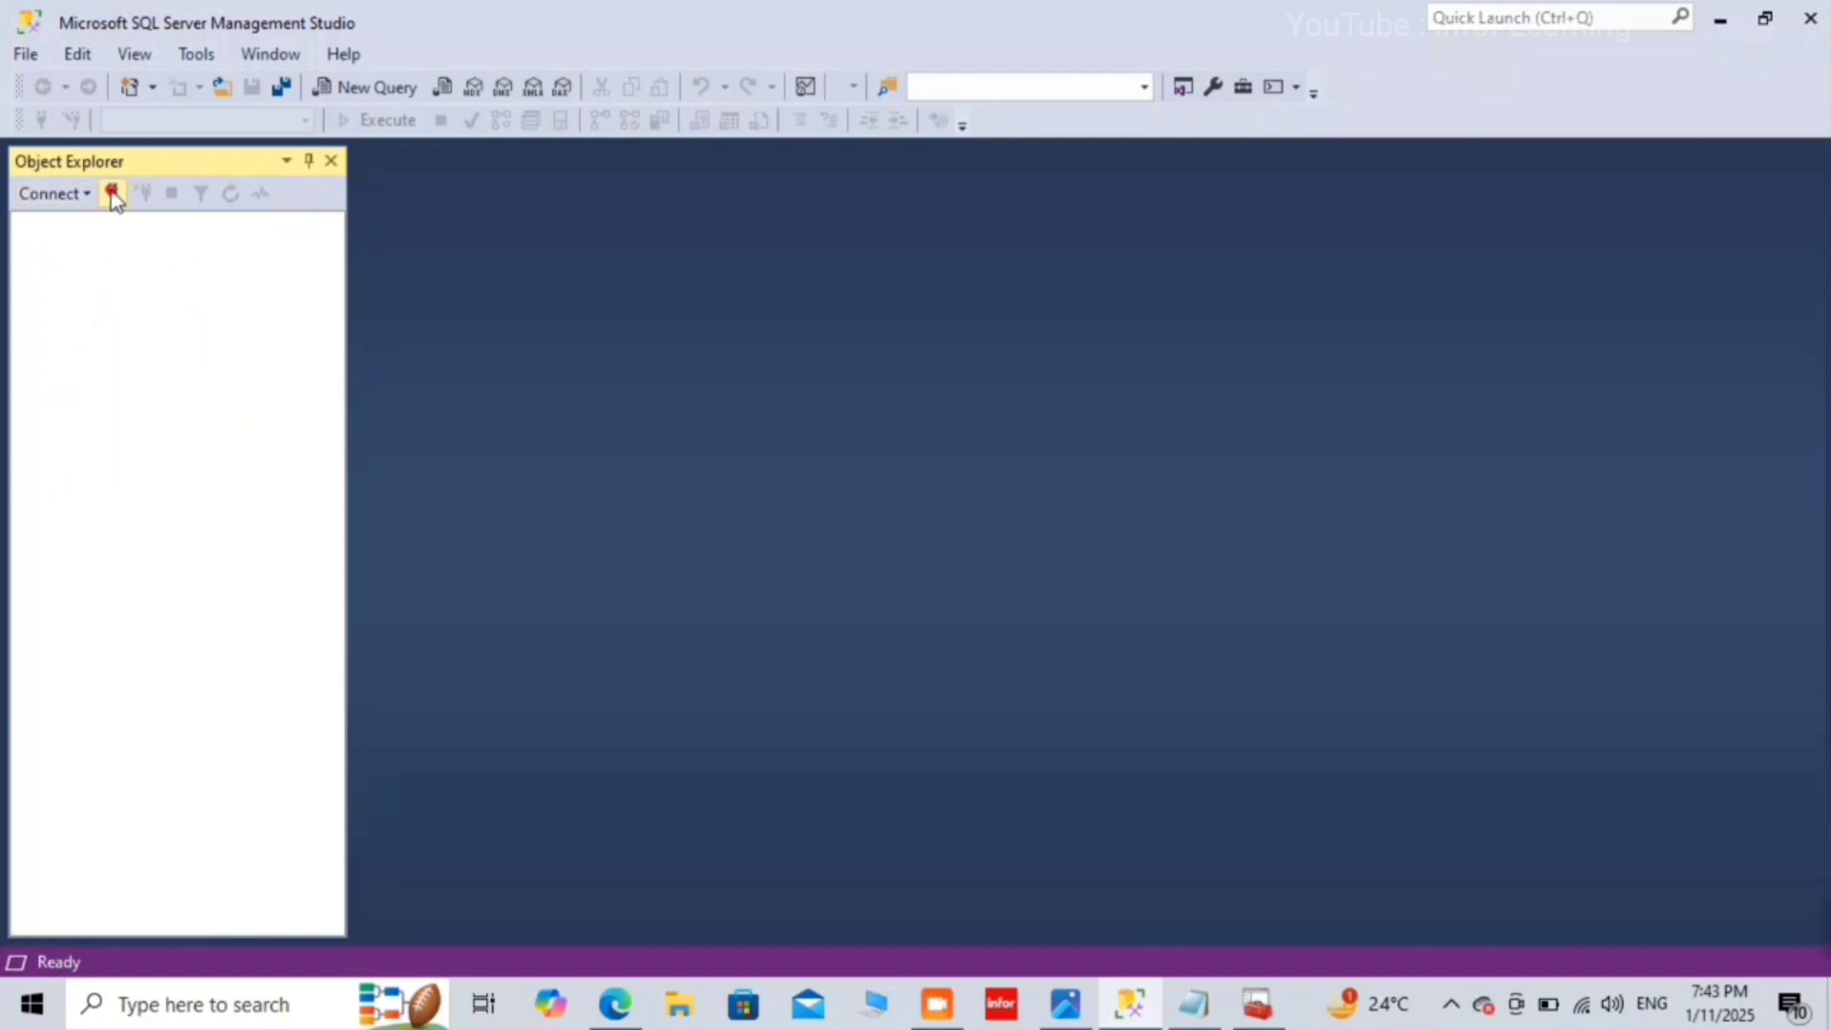
pyautogui.click(112, 194)
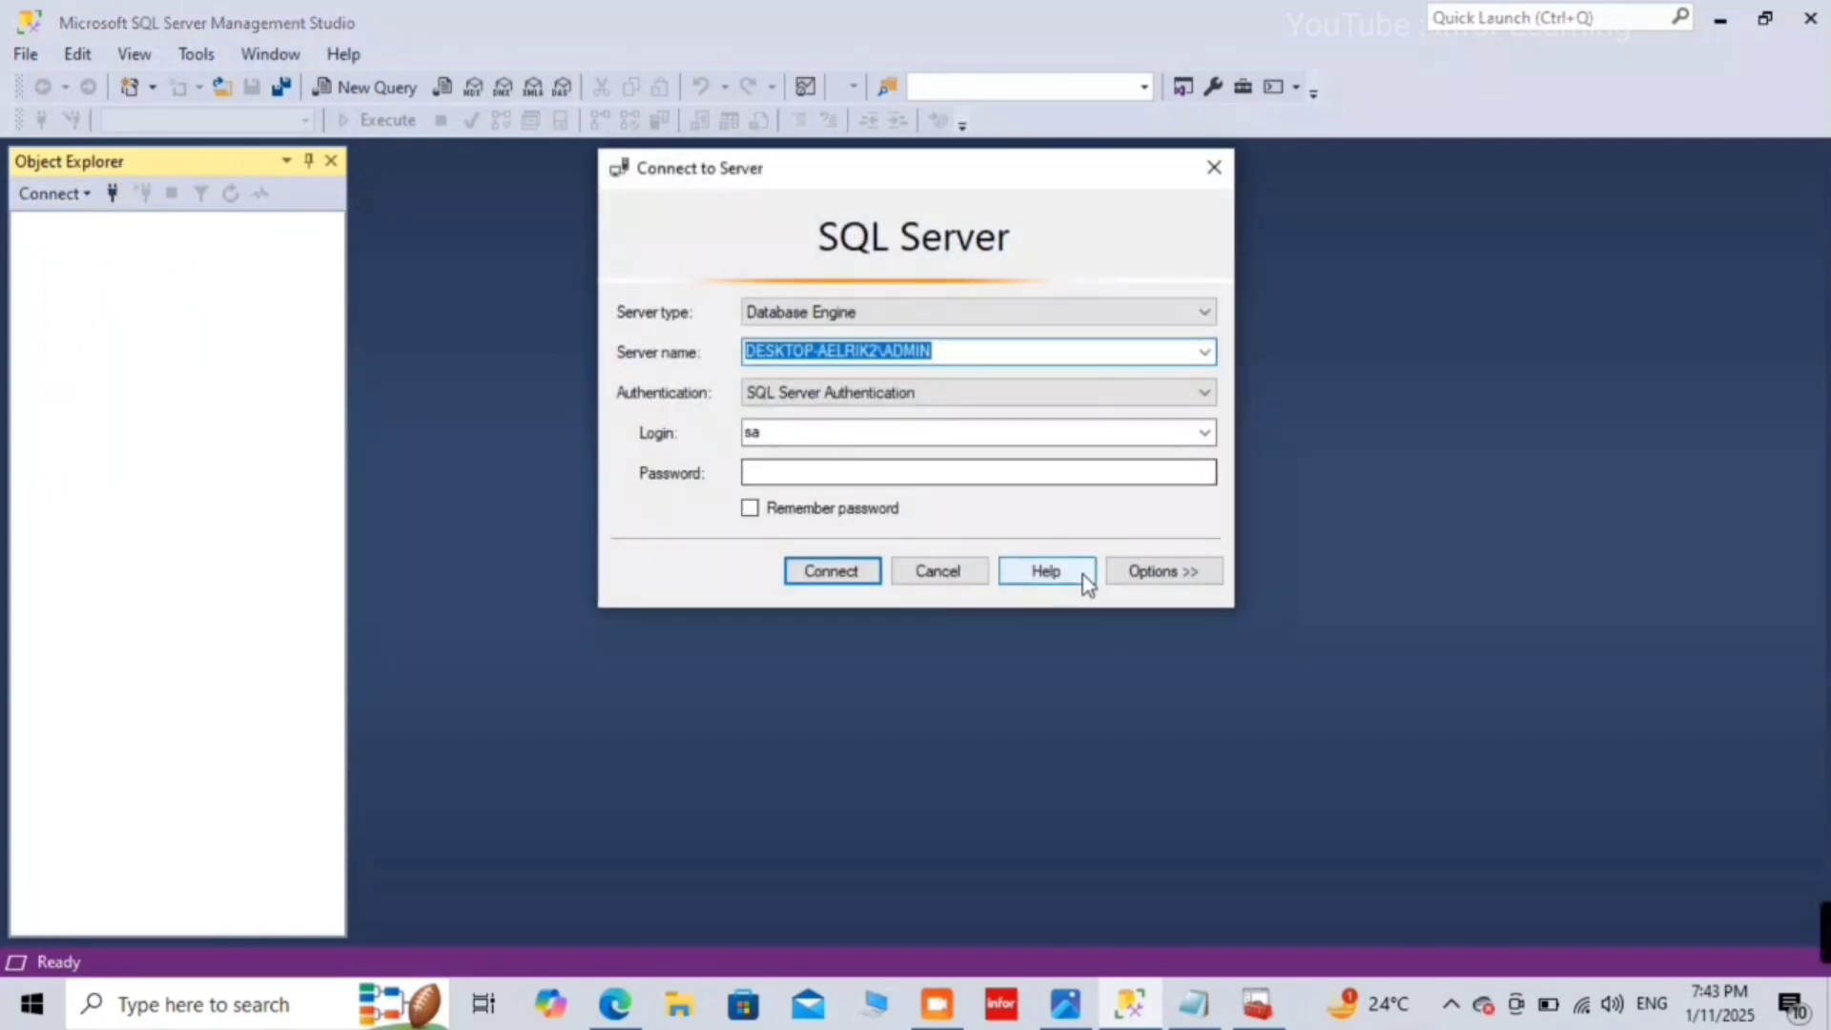
pyautogui.click(1175, 575)
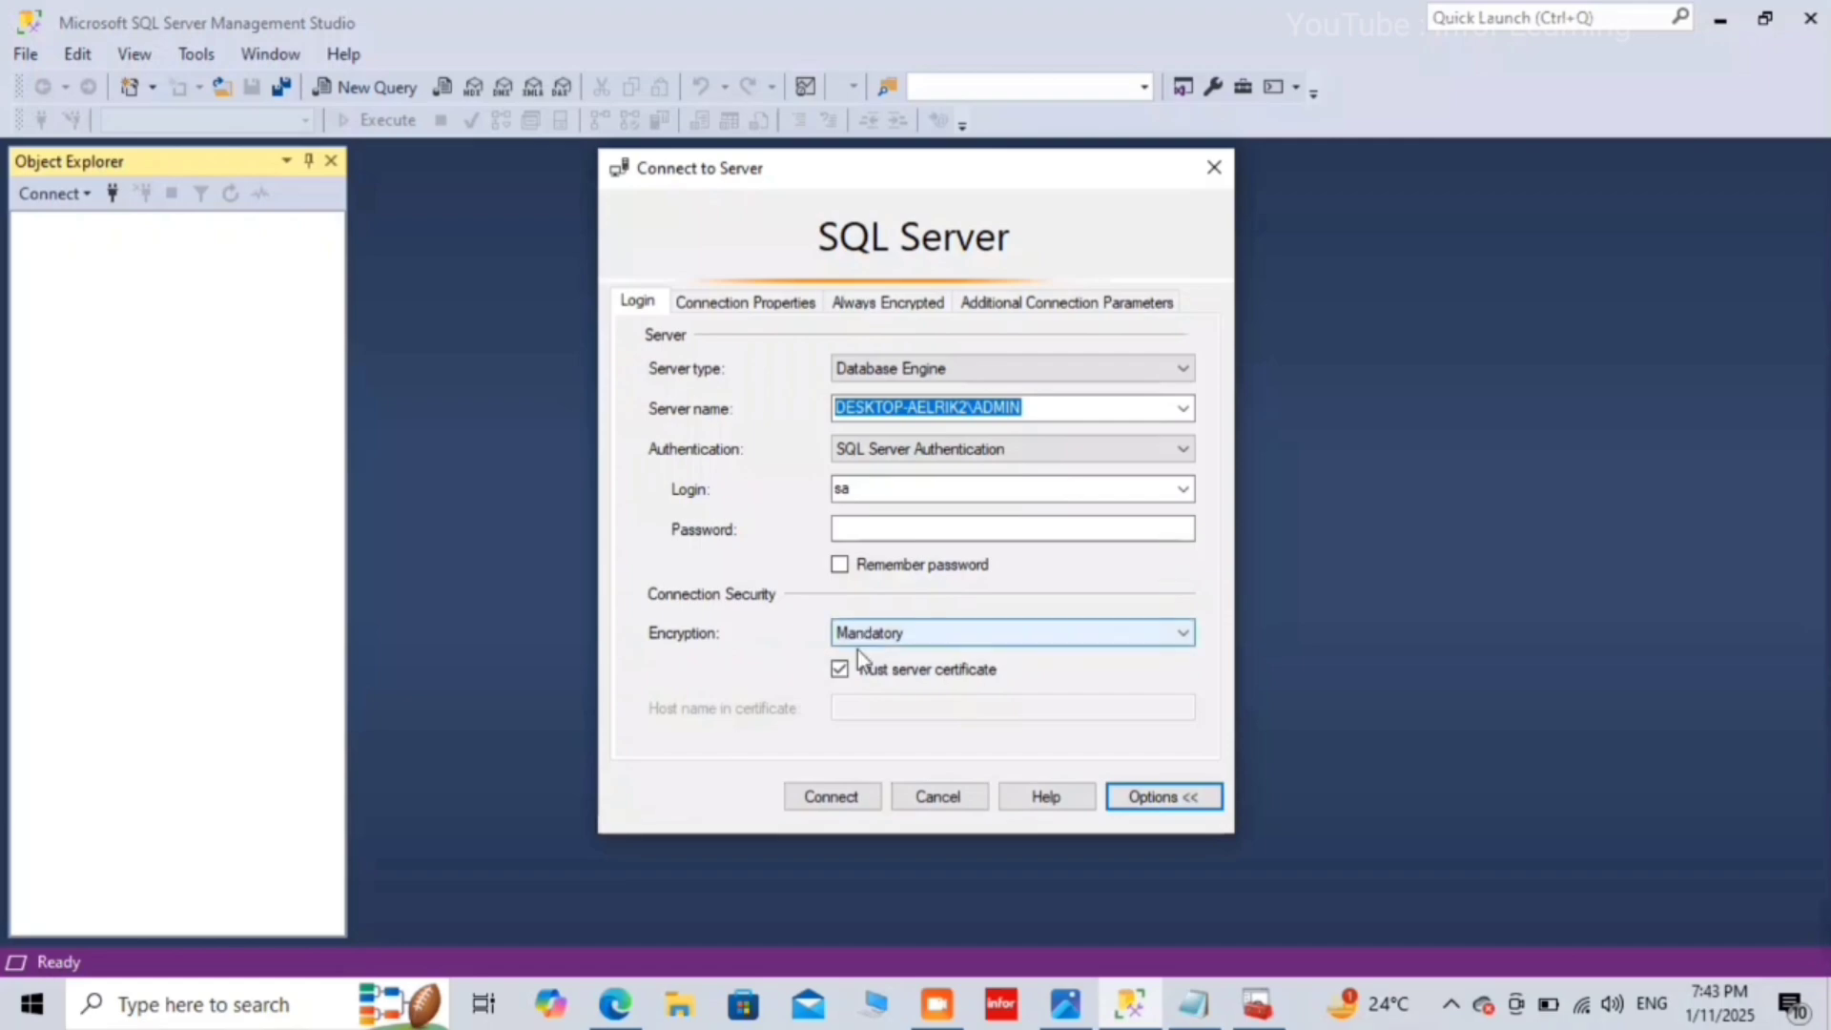
pyautogui.click(839, 668)
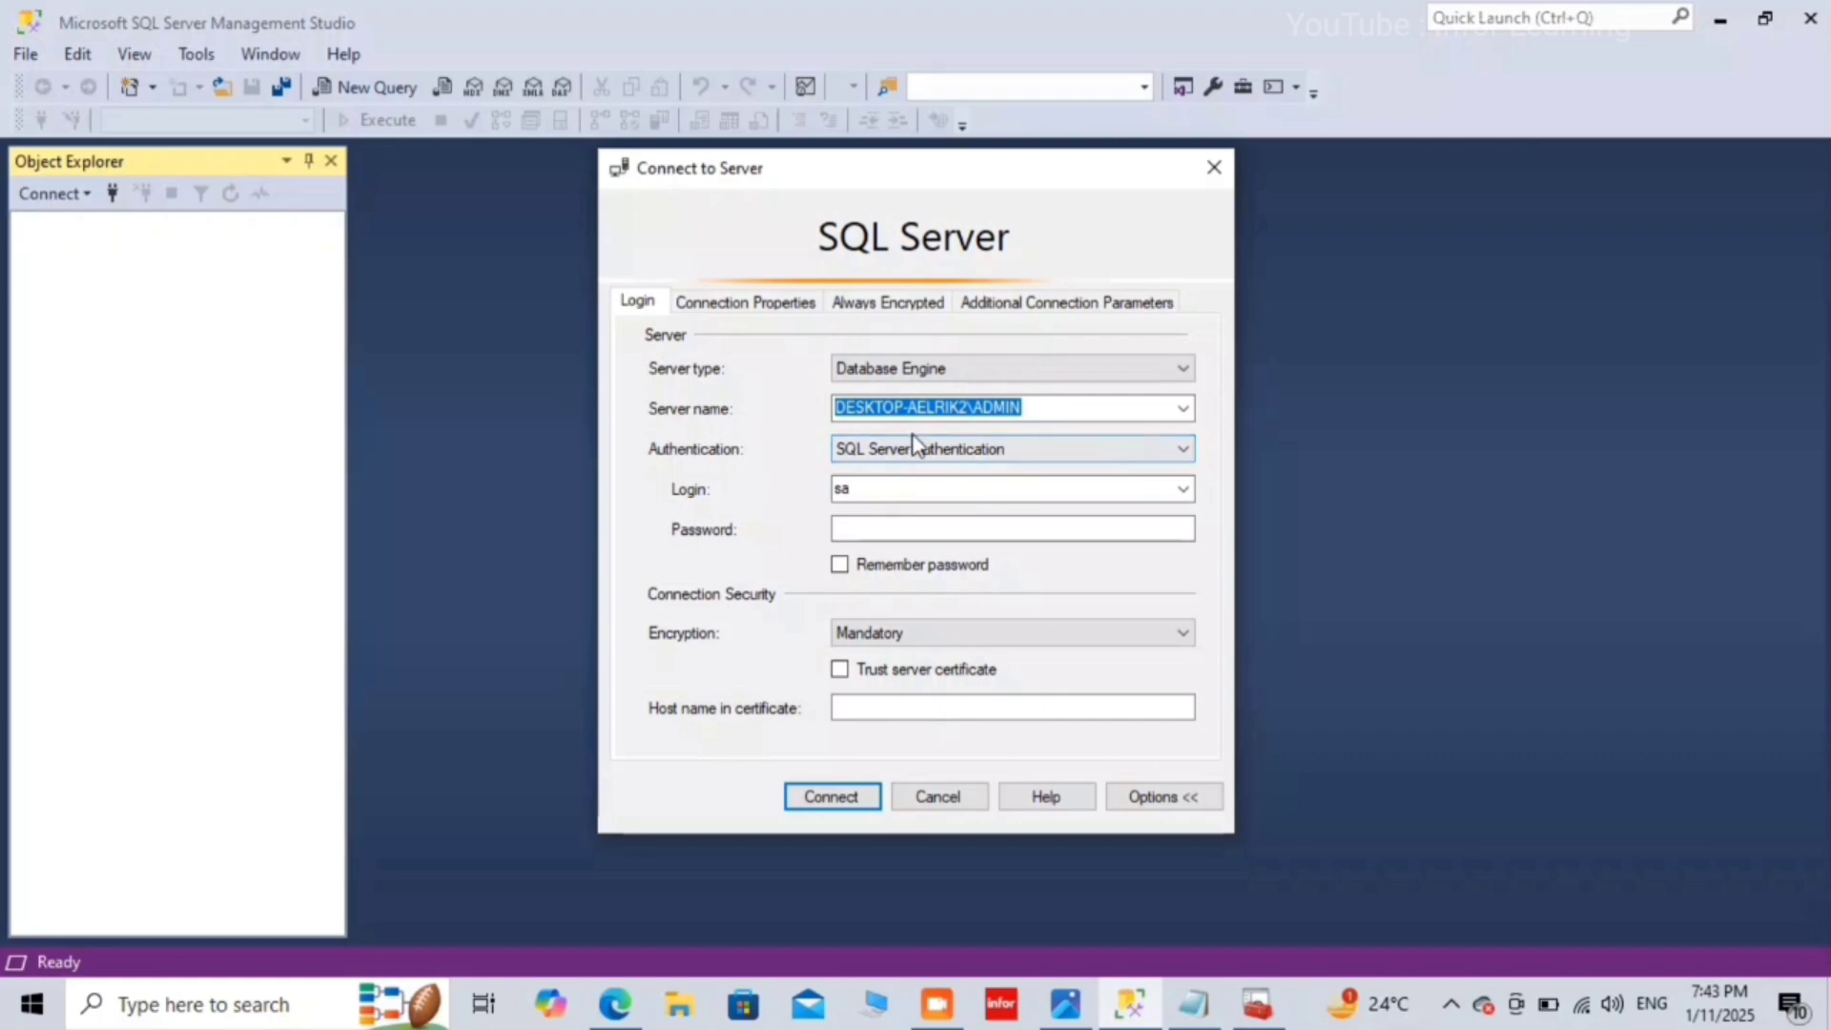
pyautogui.click(909, 525)
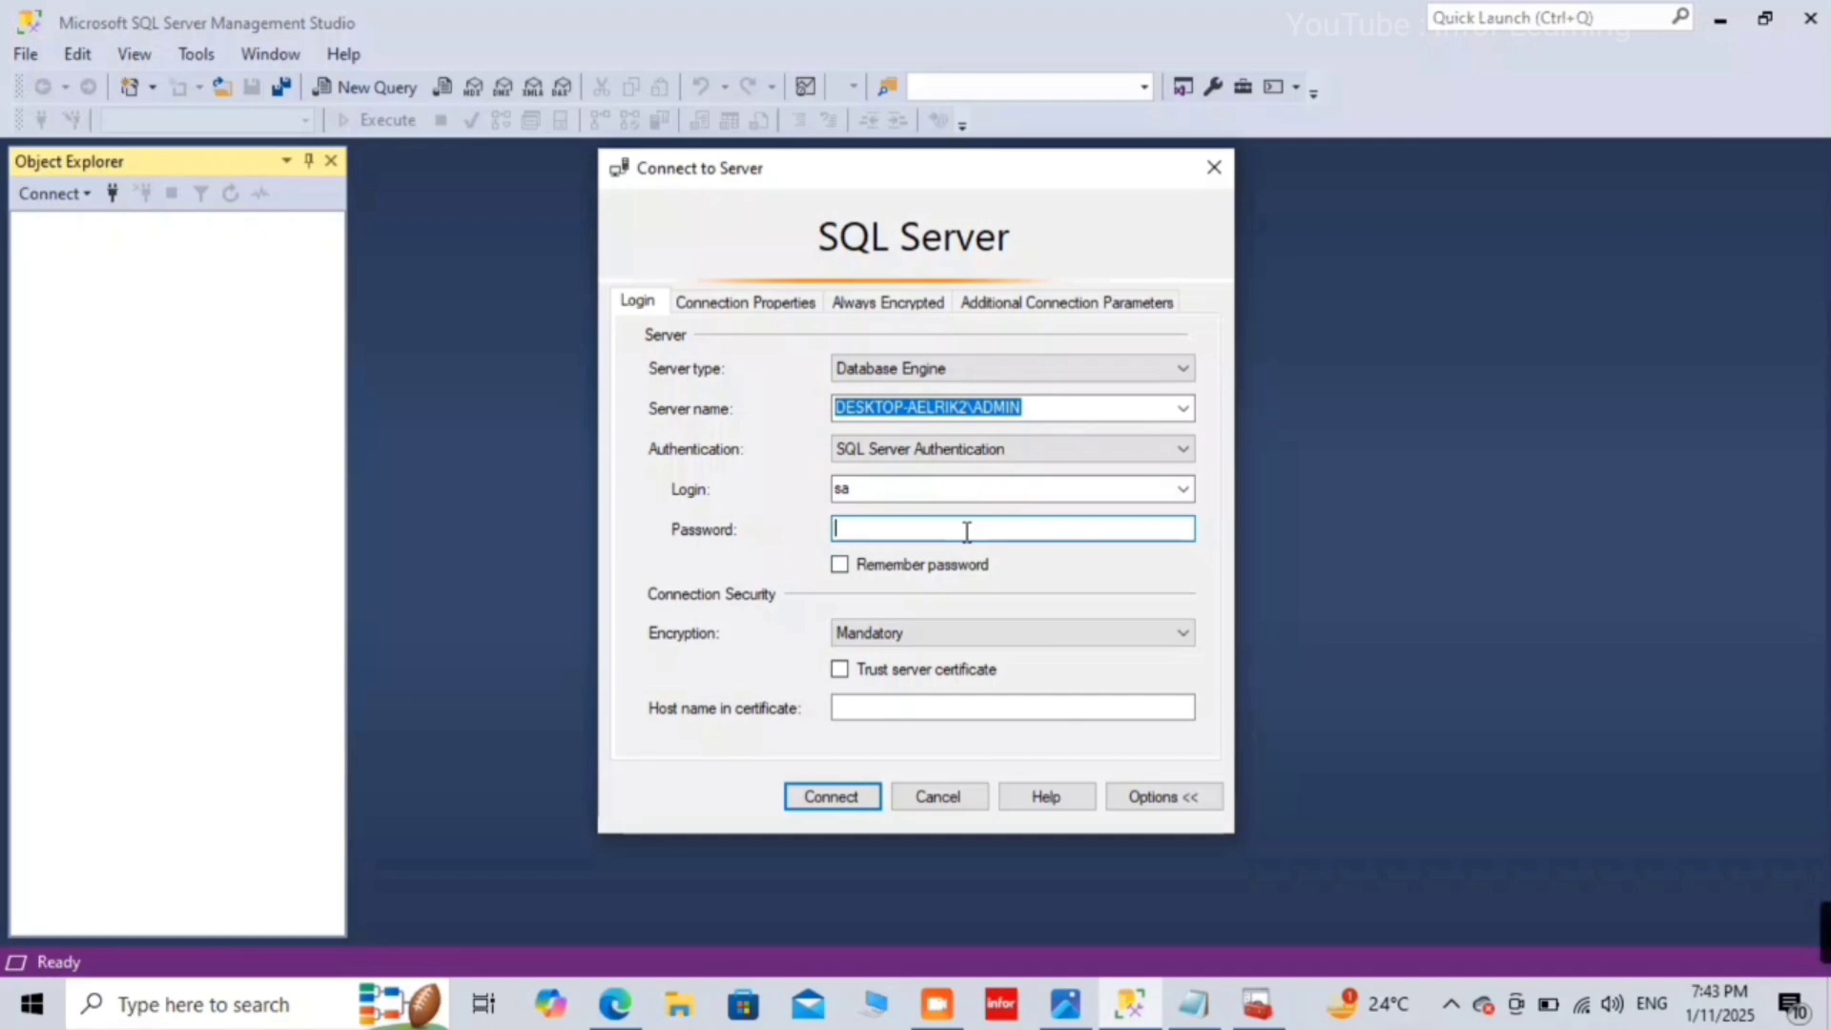
pyautogui.write('*****')
pyautogui.click(828, 796)
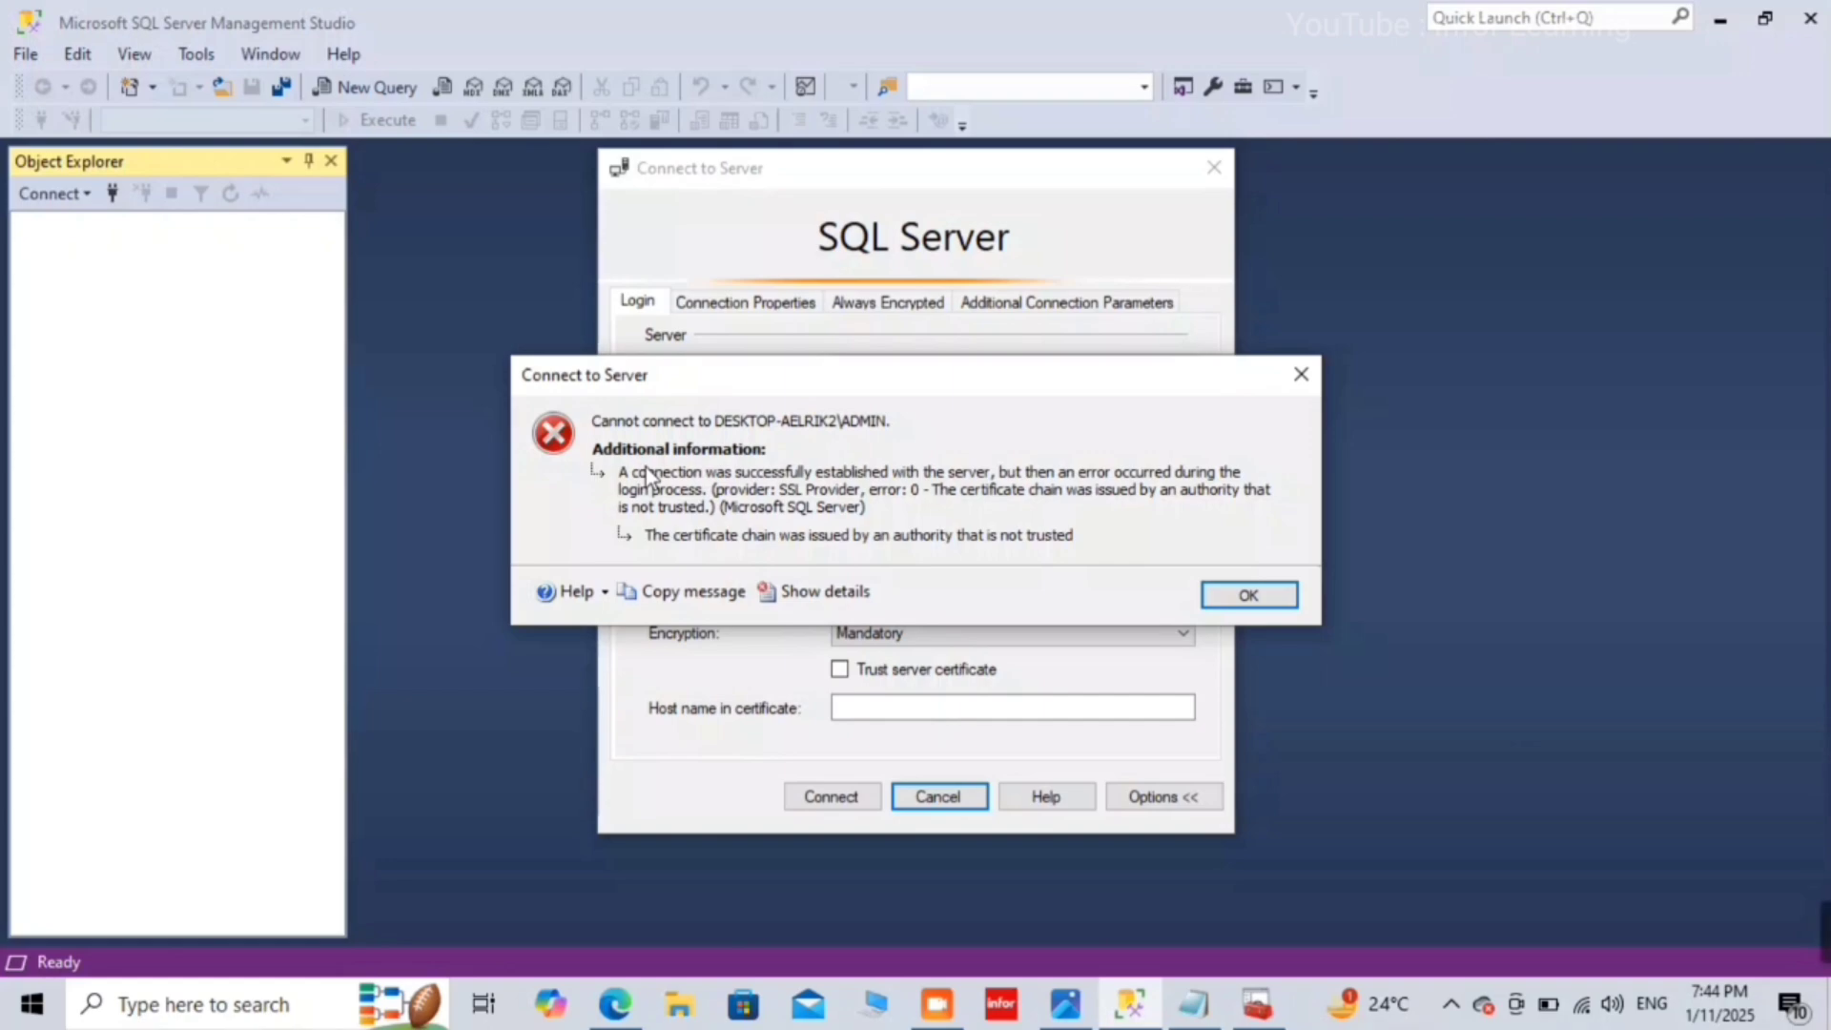
# Step: Dismiss the certificate errors, tick Trust server certificate in Options, and connect to DESKTOP-AELRIK2\ADMIN as sa
pyautogui.moveTo(809, 380); pyautogui.dragTo(831, 305)
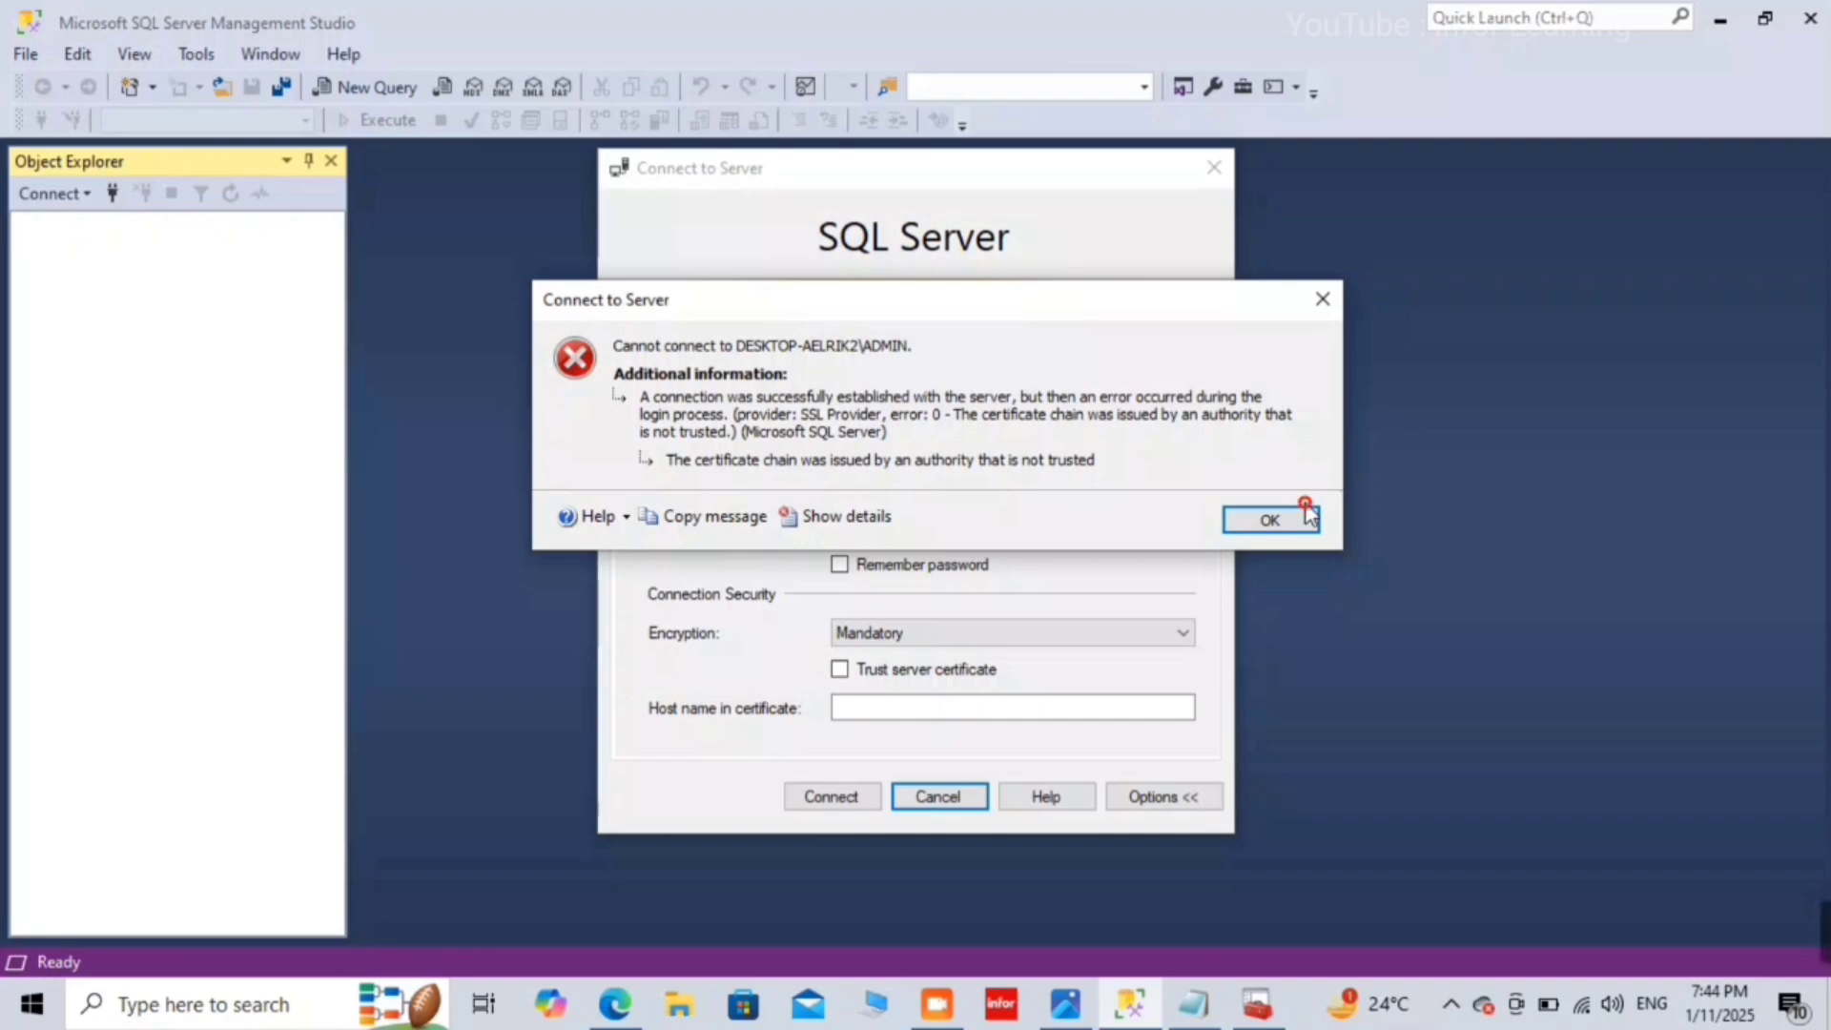
pyautogui.click(1276, 520)
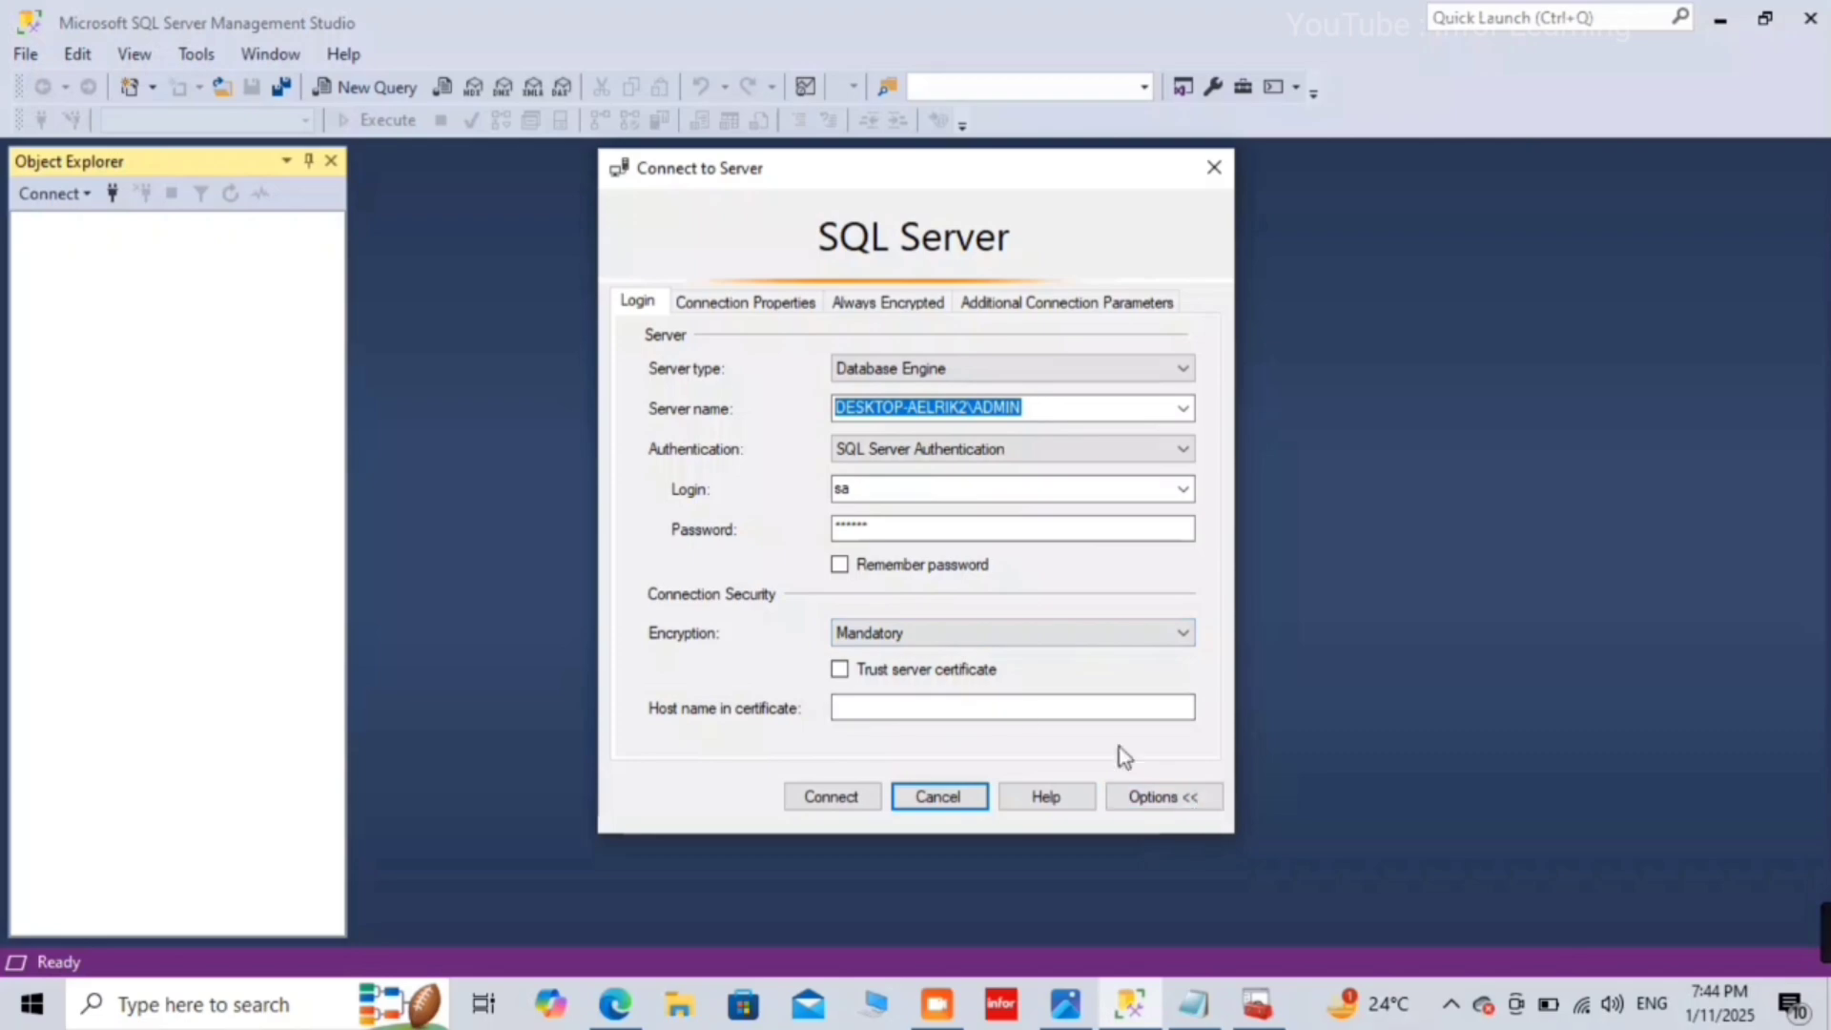
pyautogui.click(1182, 788)
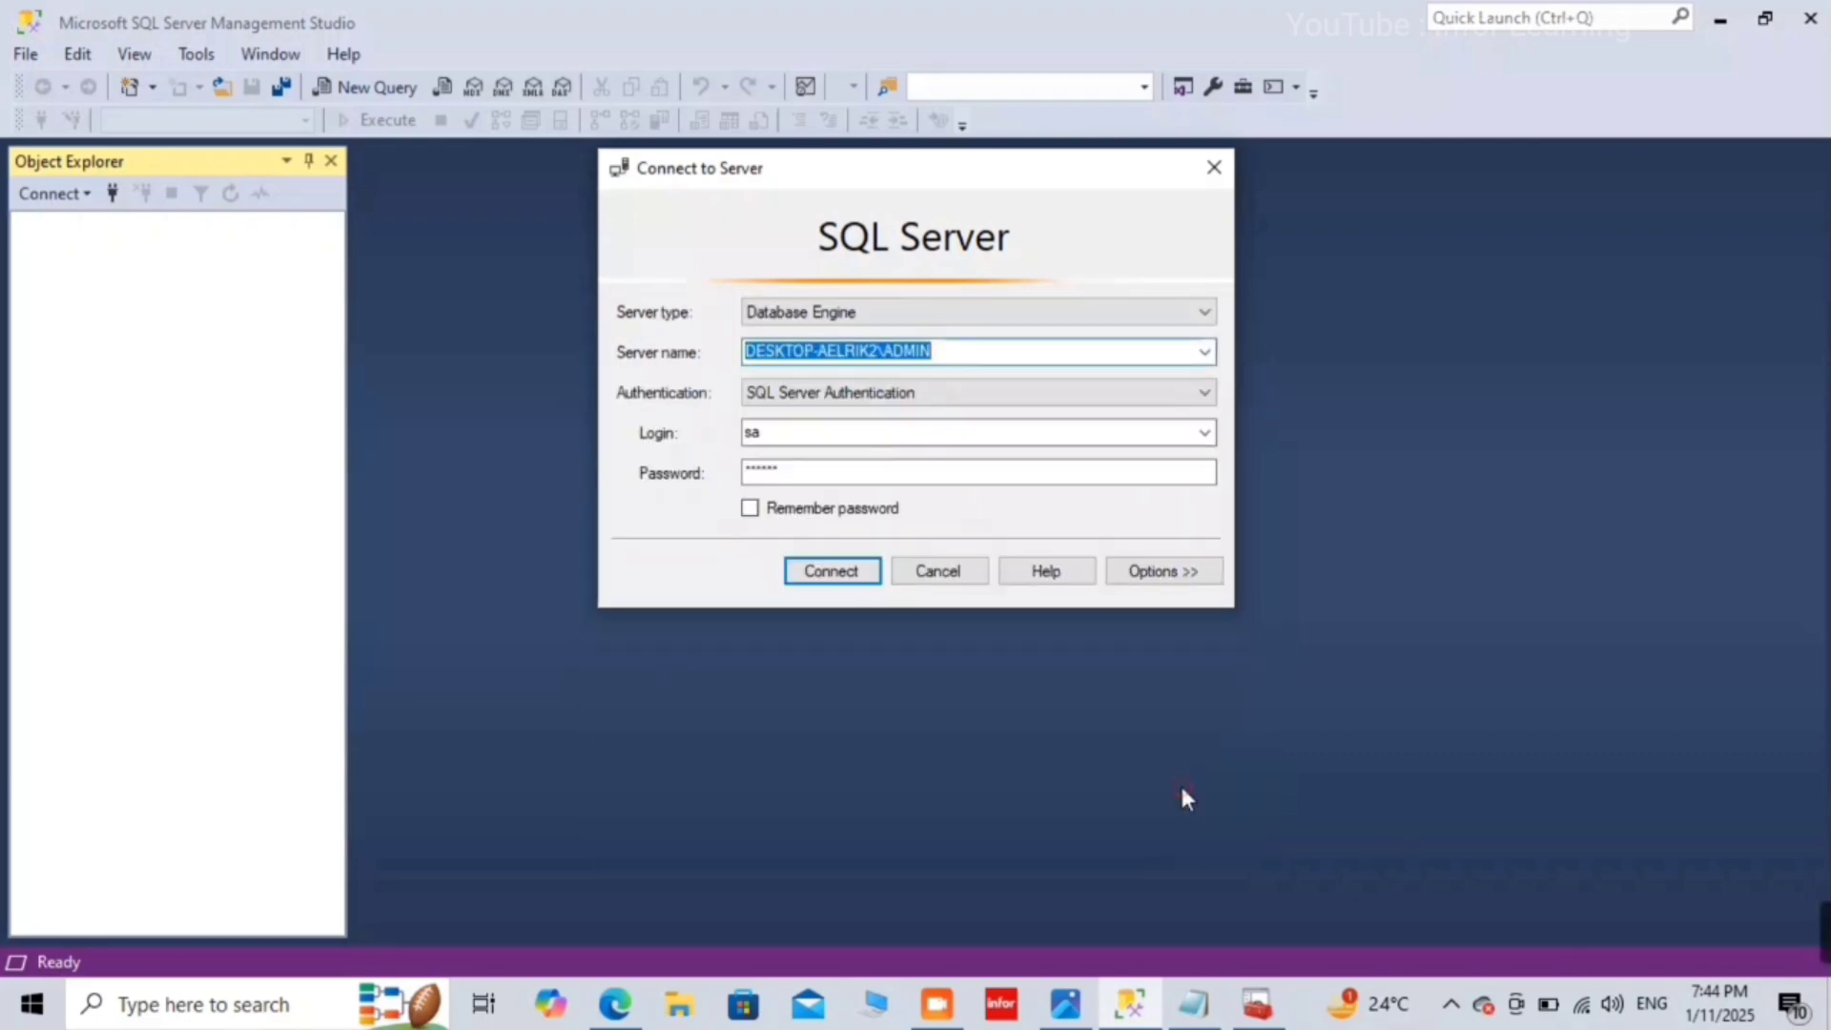
pyautogui.click(1183, 568)
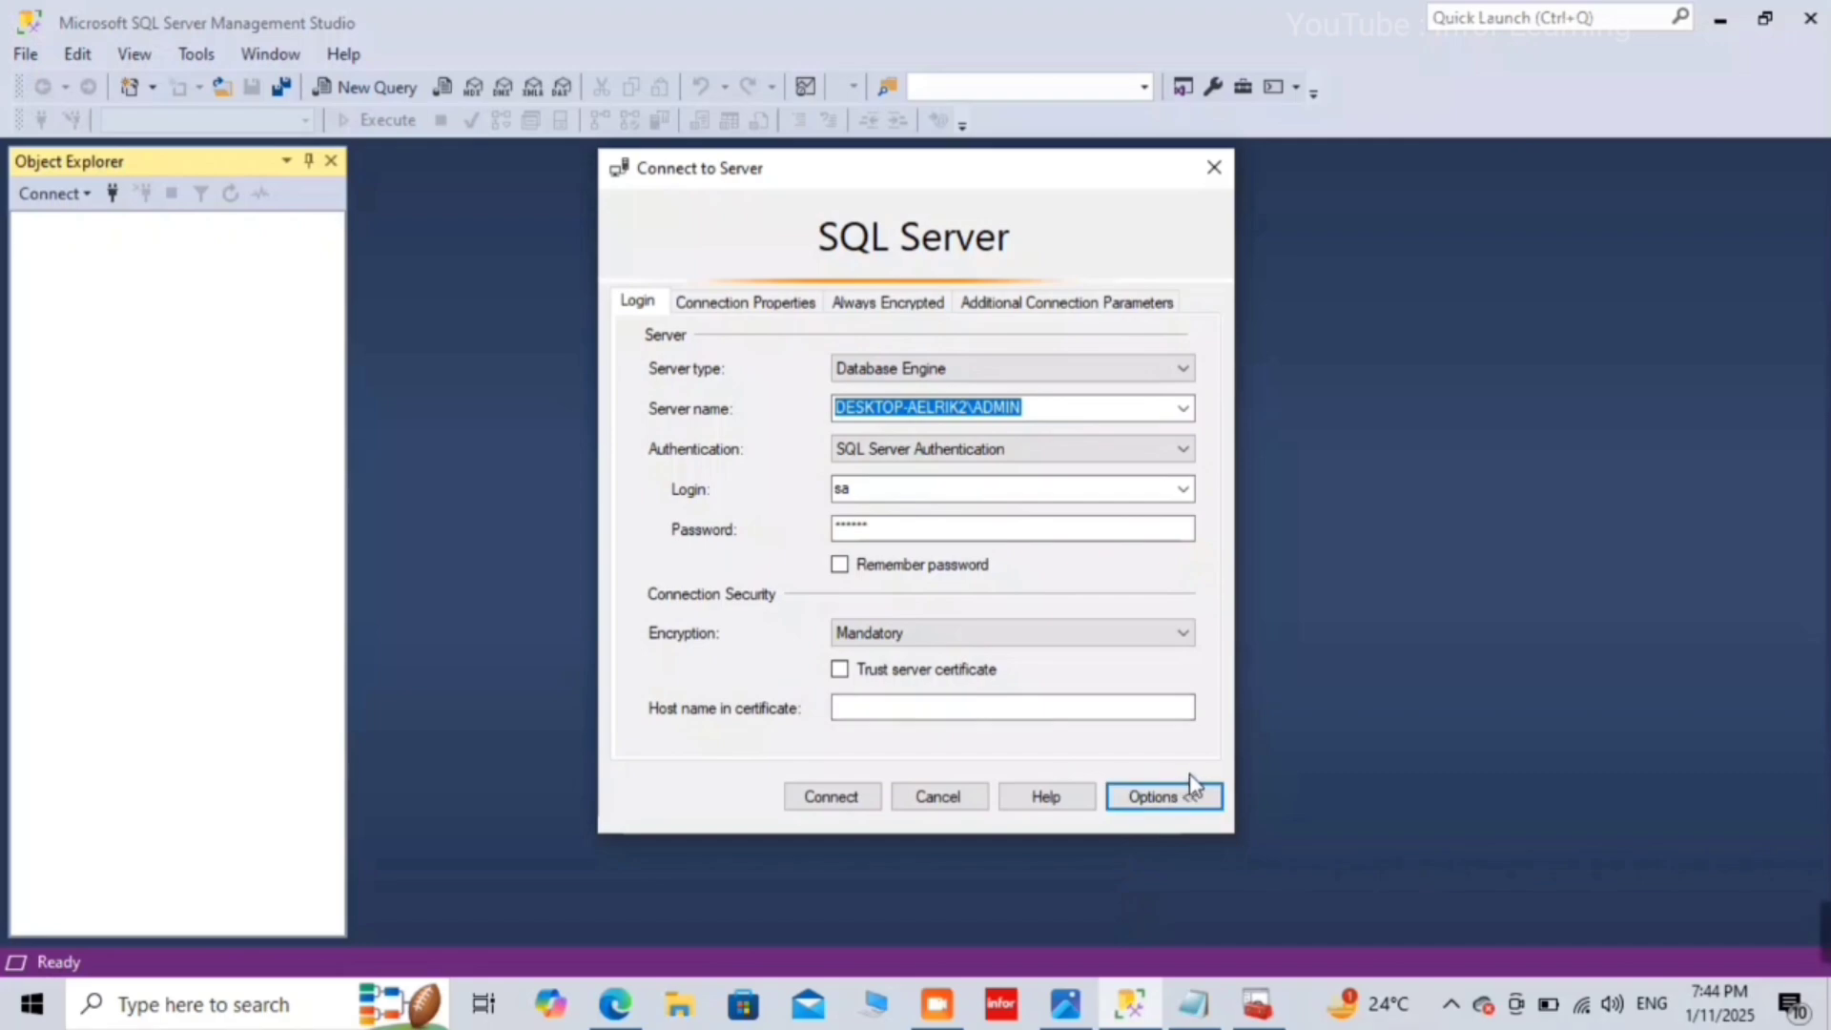
pyautogui.click(1185, 794)
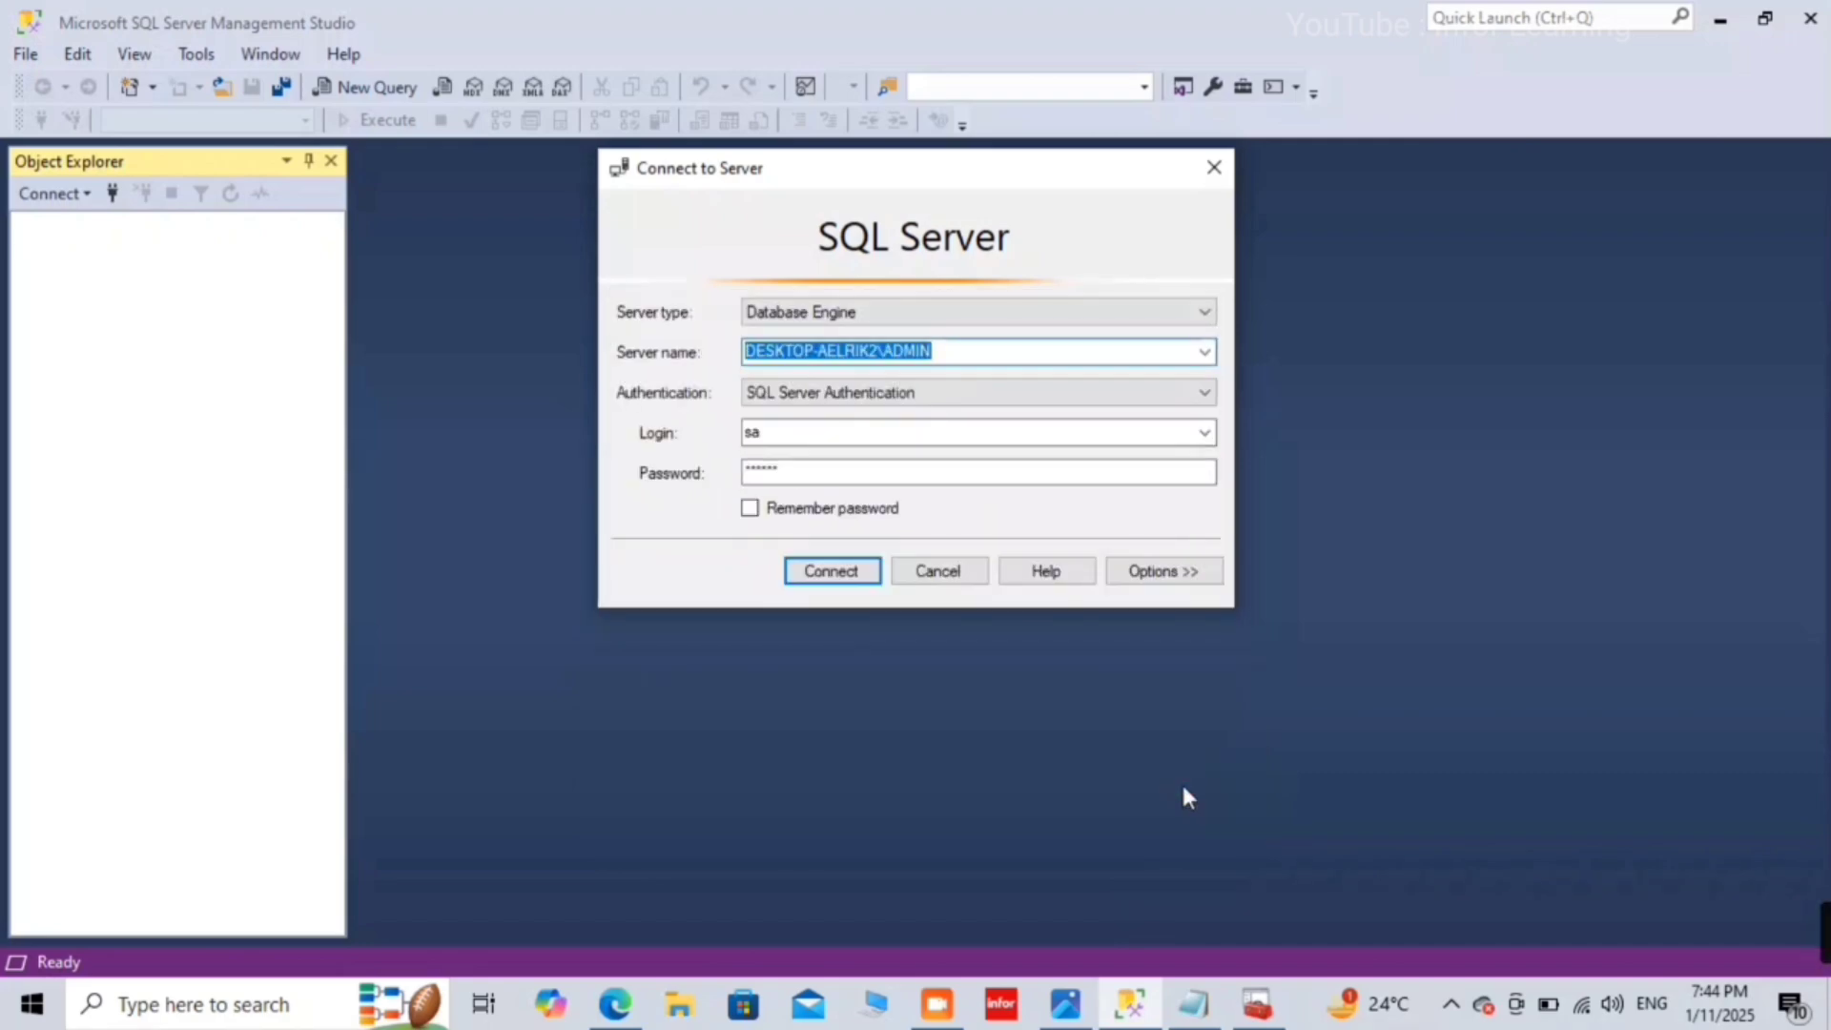
pyautogui.click(812, 572)
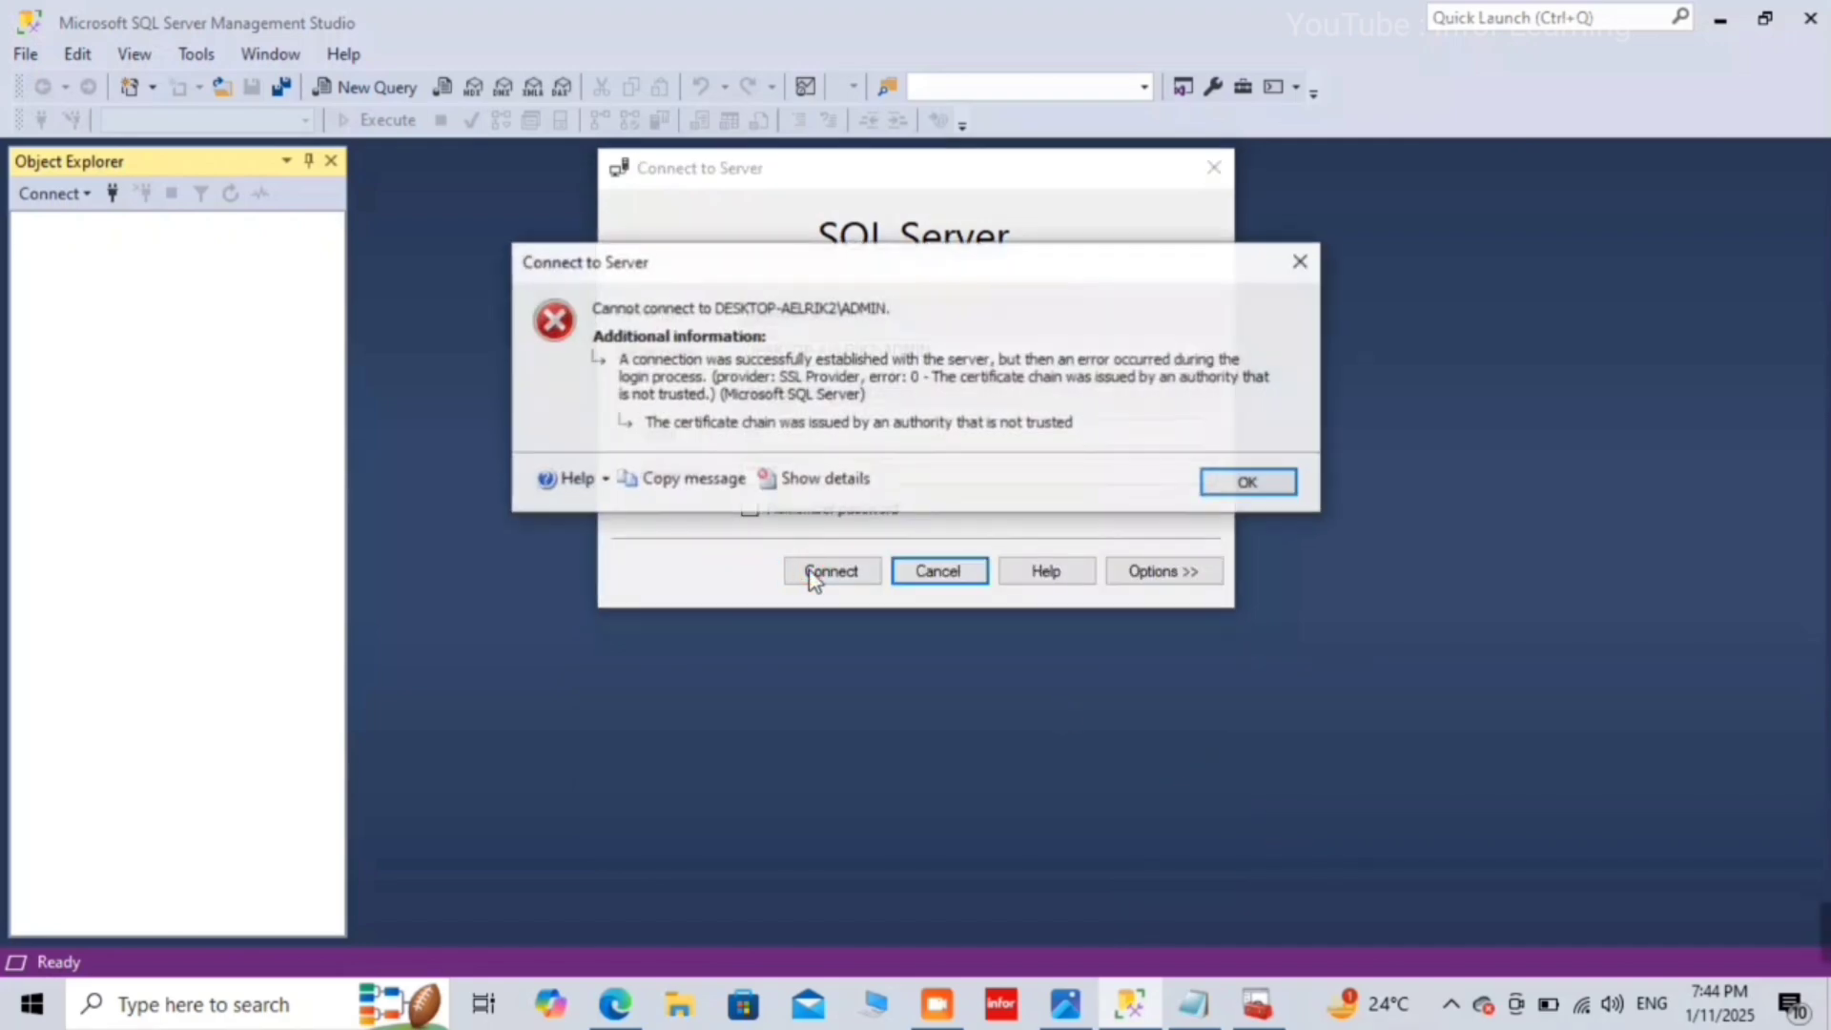
pyautogui.click(1230, 491)
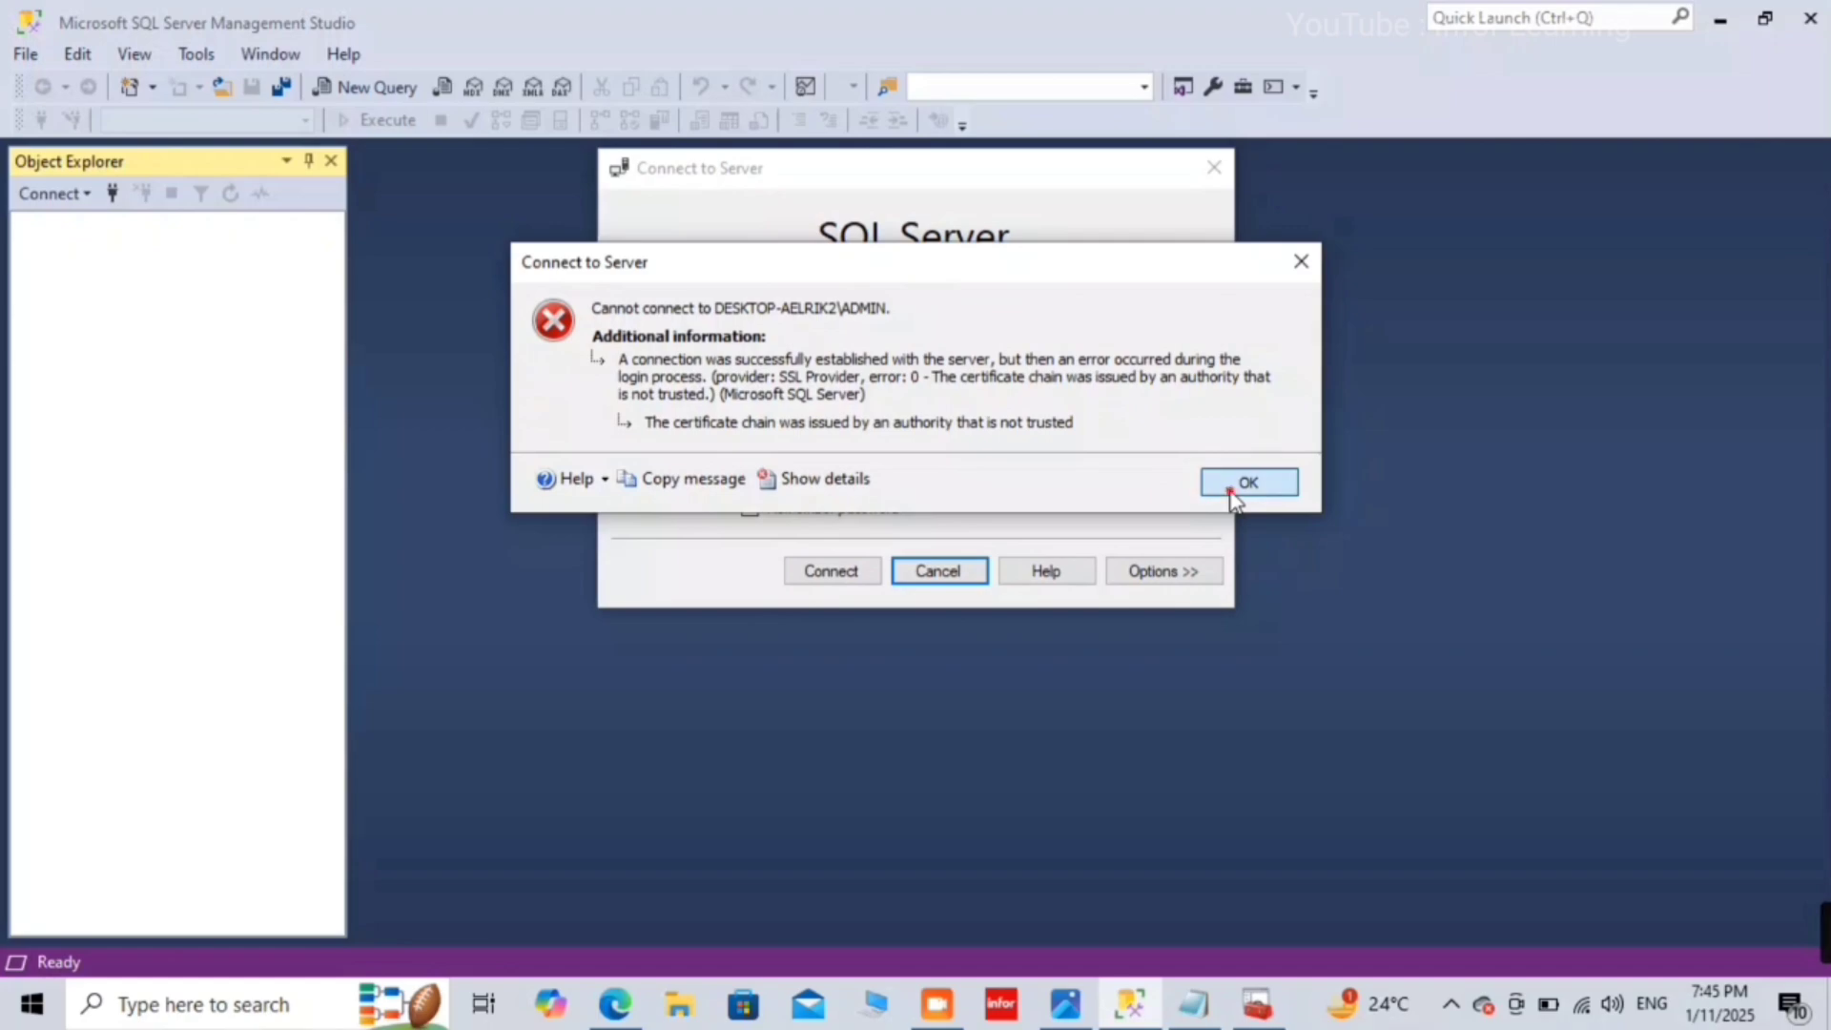
pyautogui.click(1159, 576)
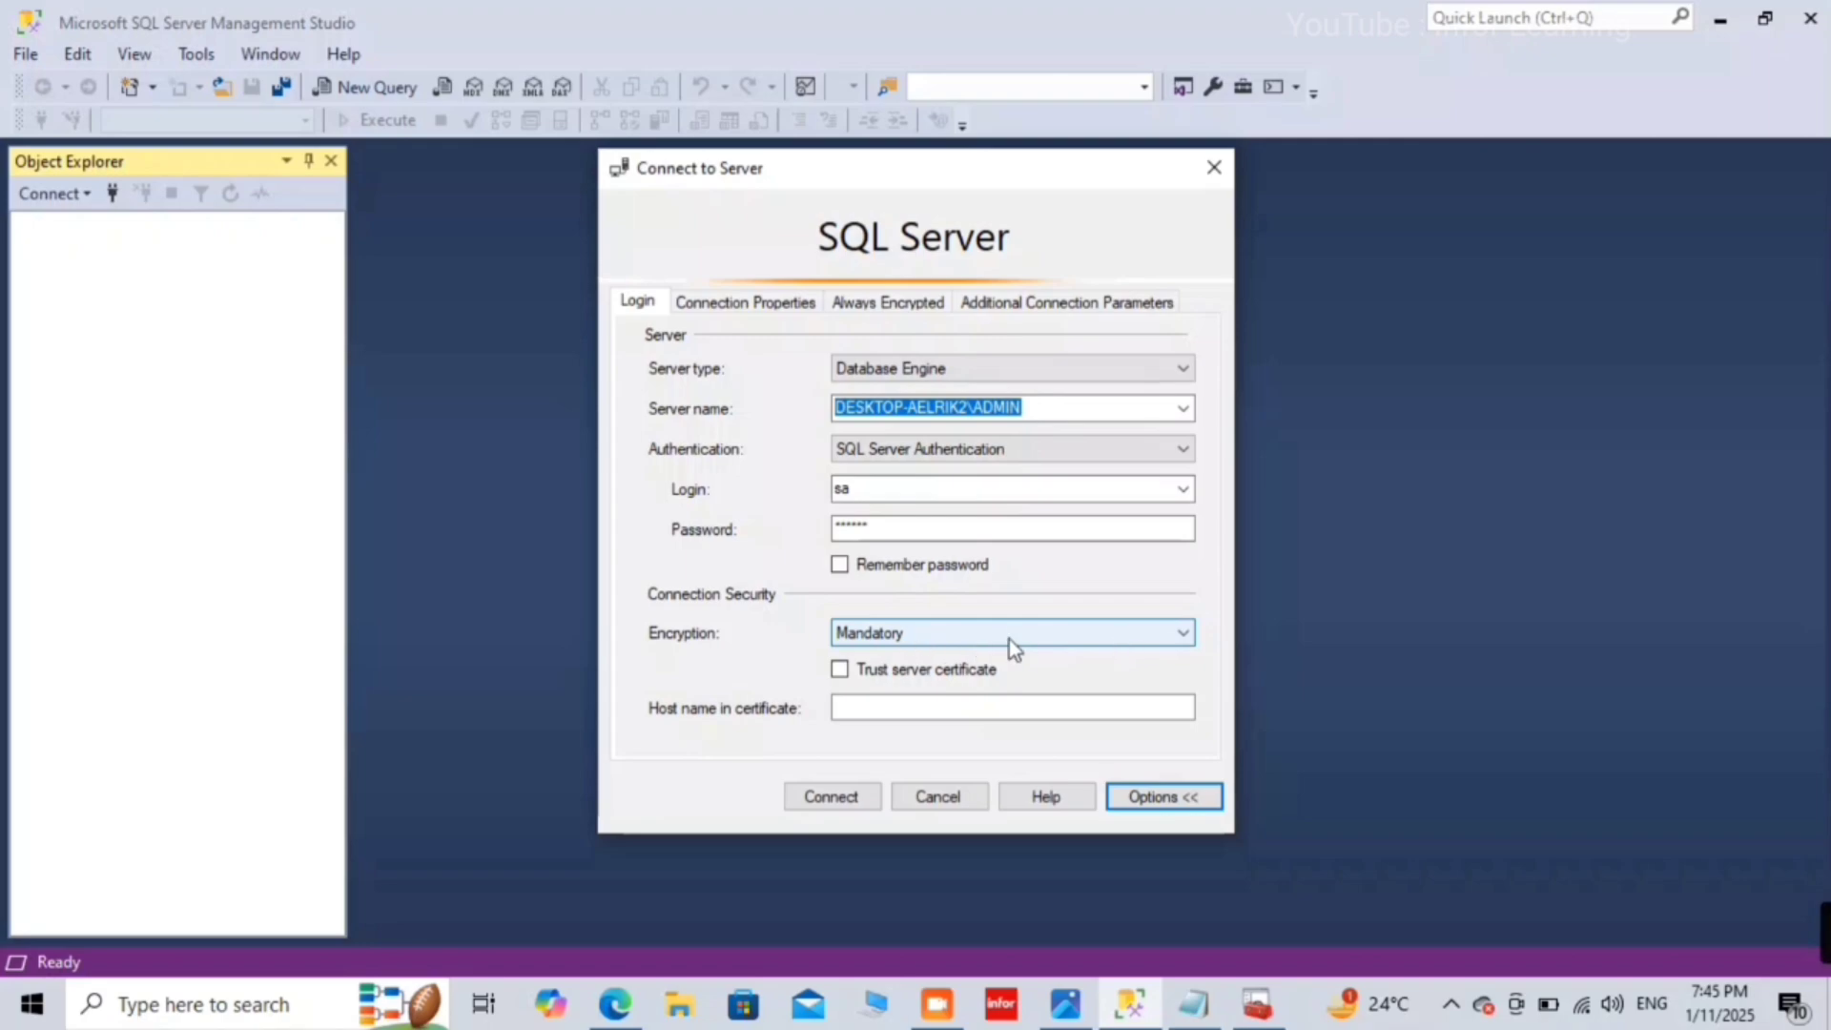
pyautogui.click(840, 670)
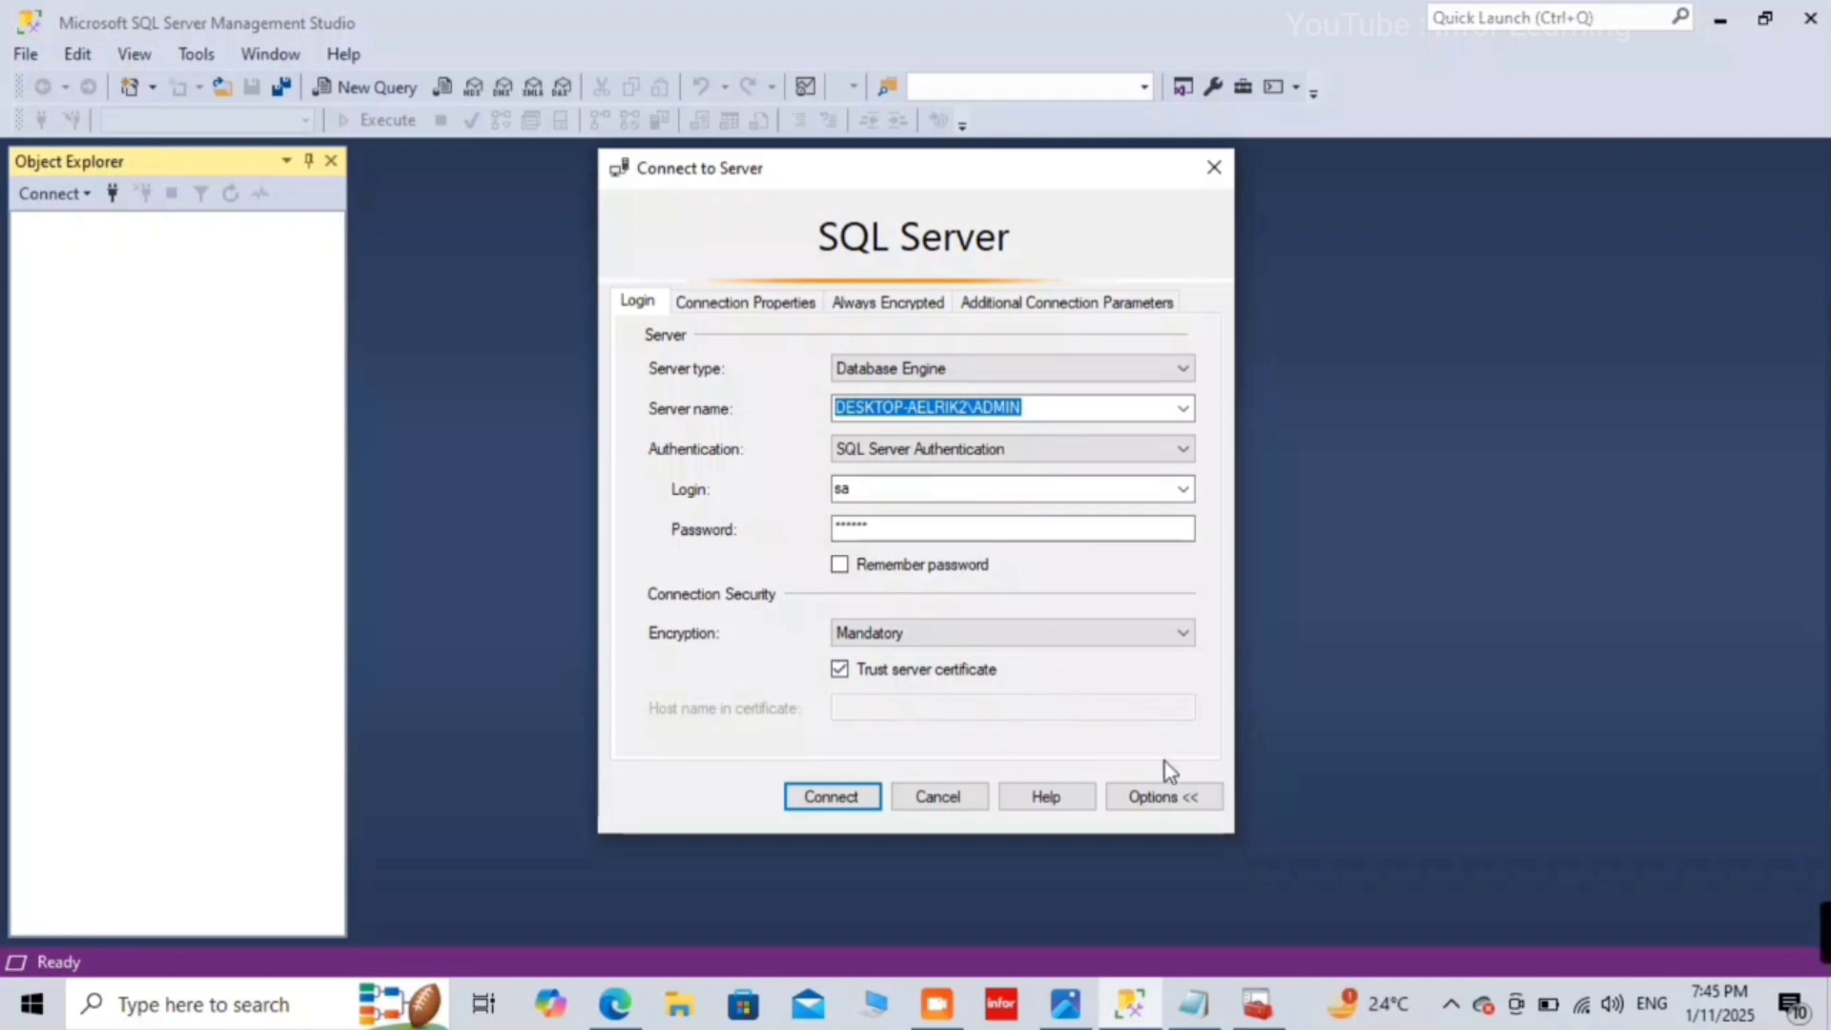
pyautogui.click(826, 799)
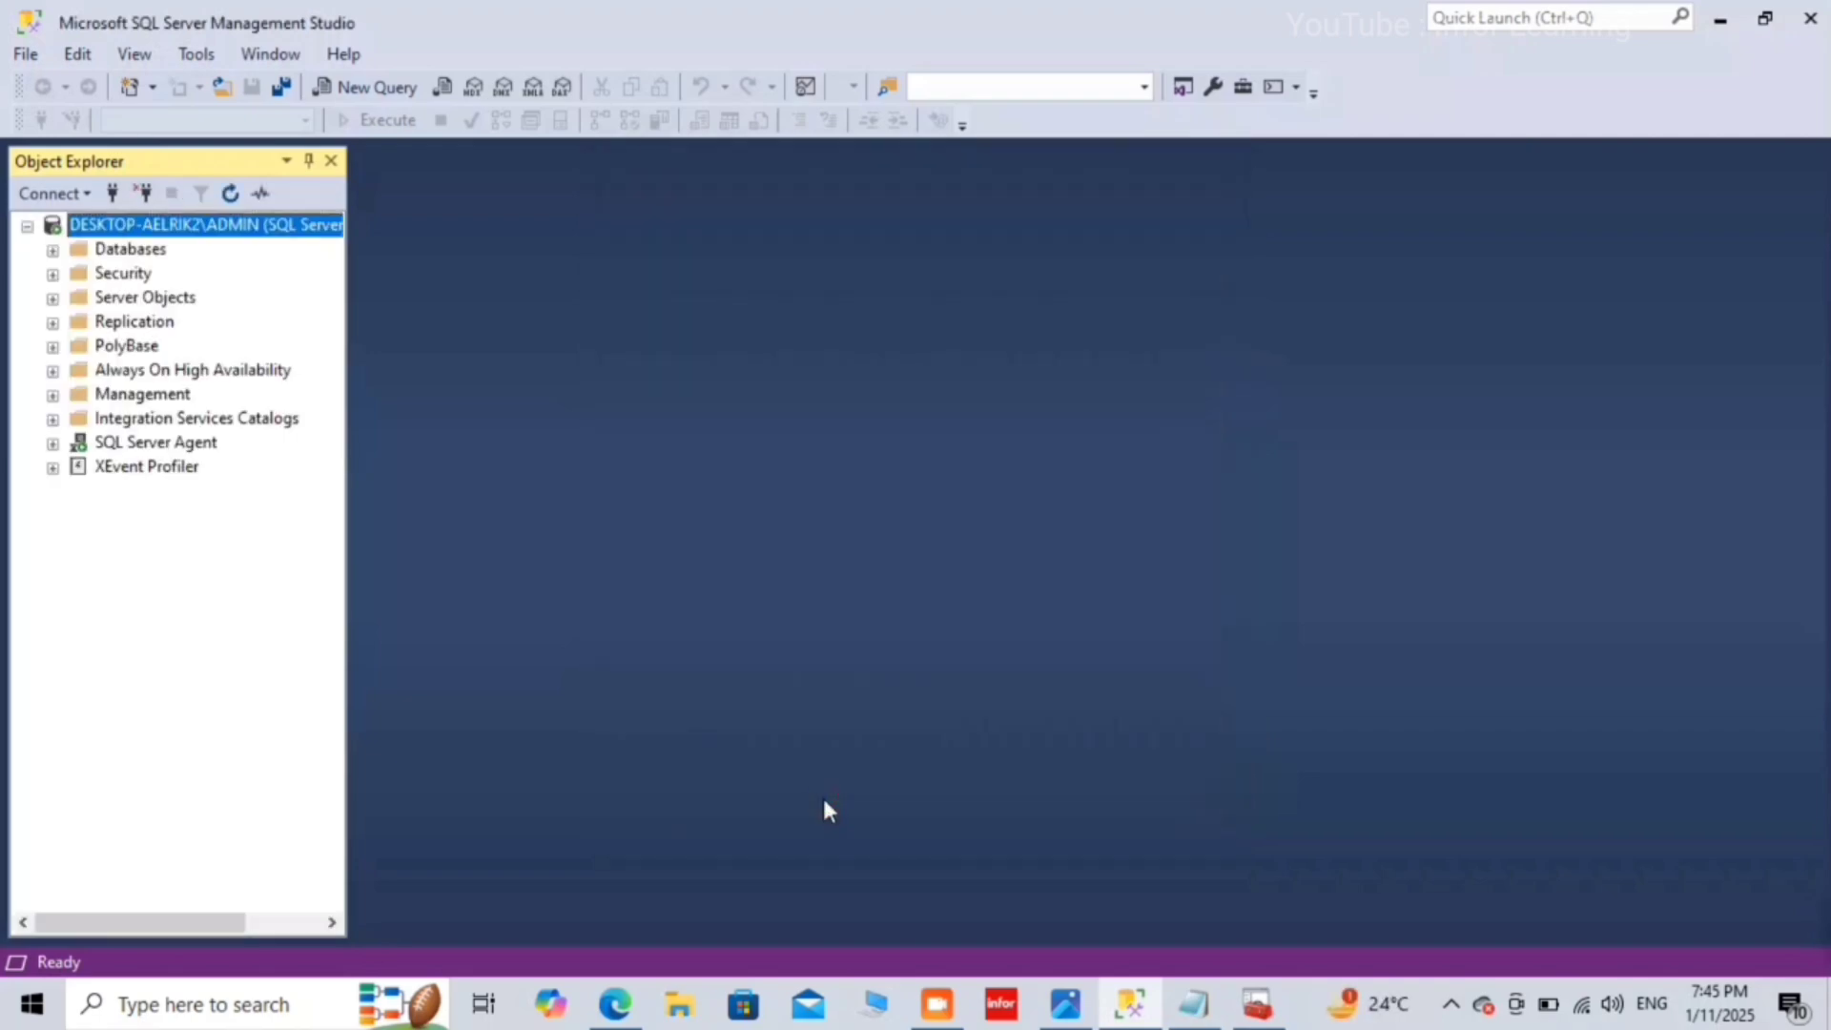
# Step: Disconnect, reopen the connection dialog with Encryption set to Optional, and dismiss the resulting login failed error
pyautogui.click(138, 188)
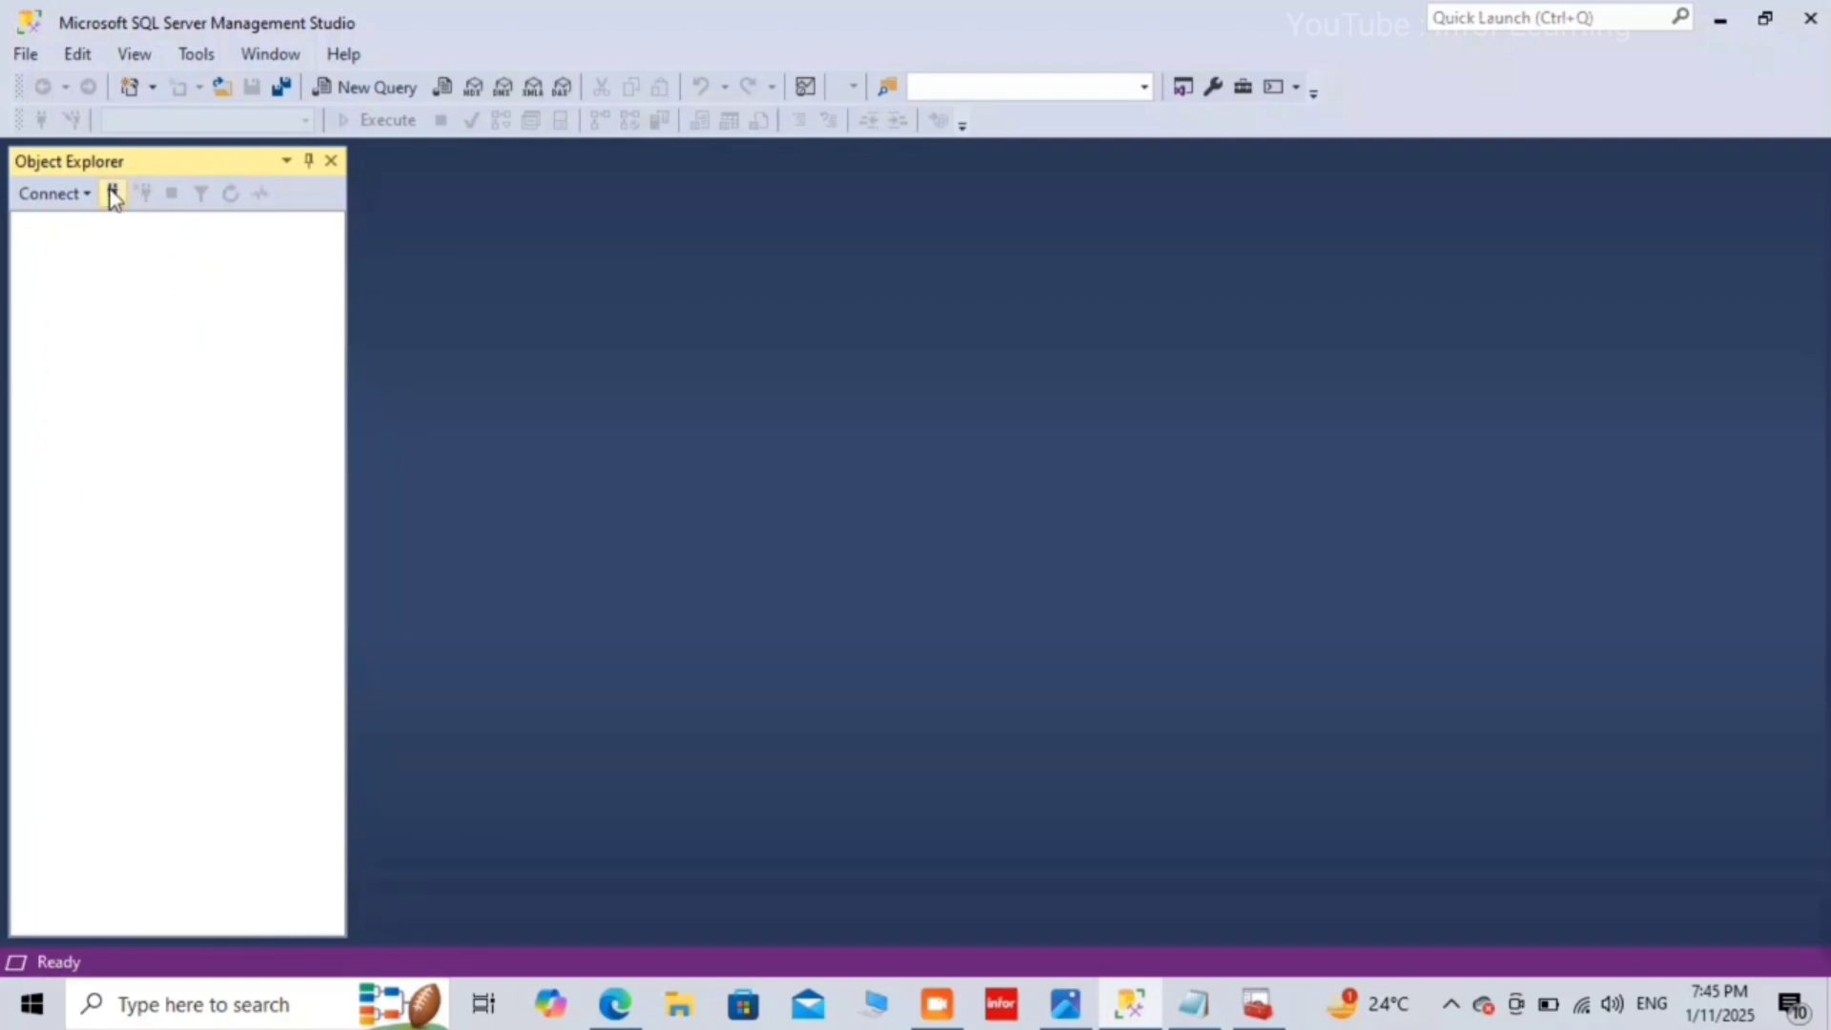
pyautogui.click(113, 194)
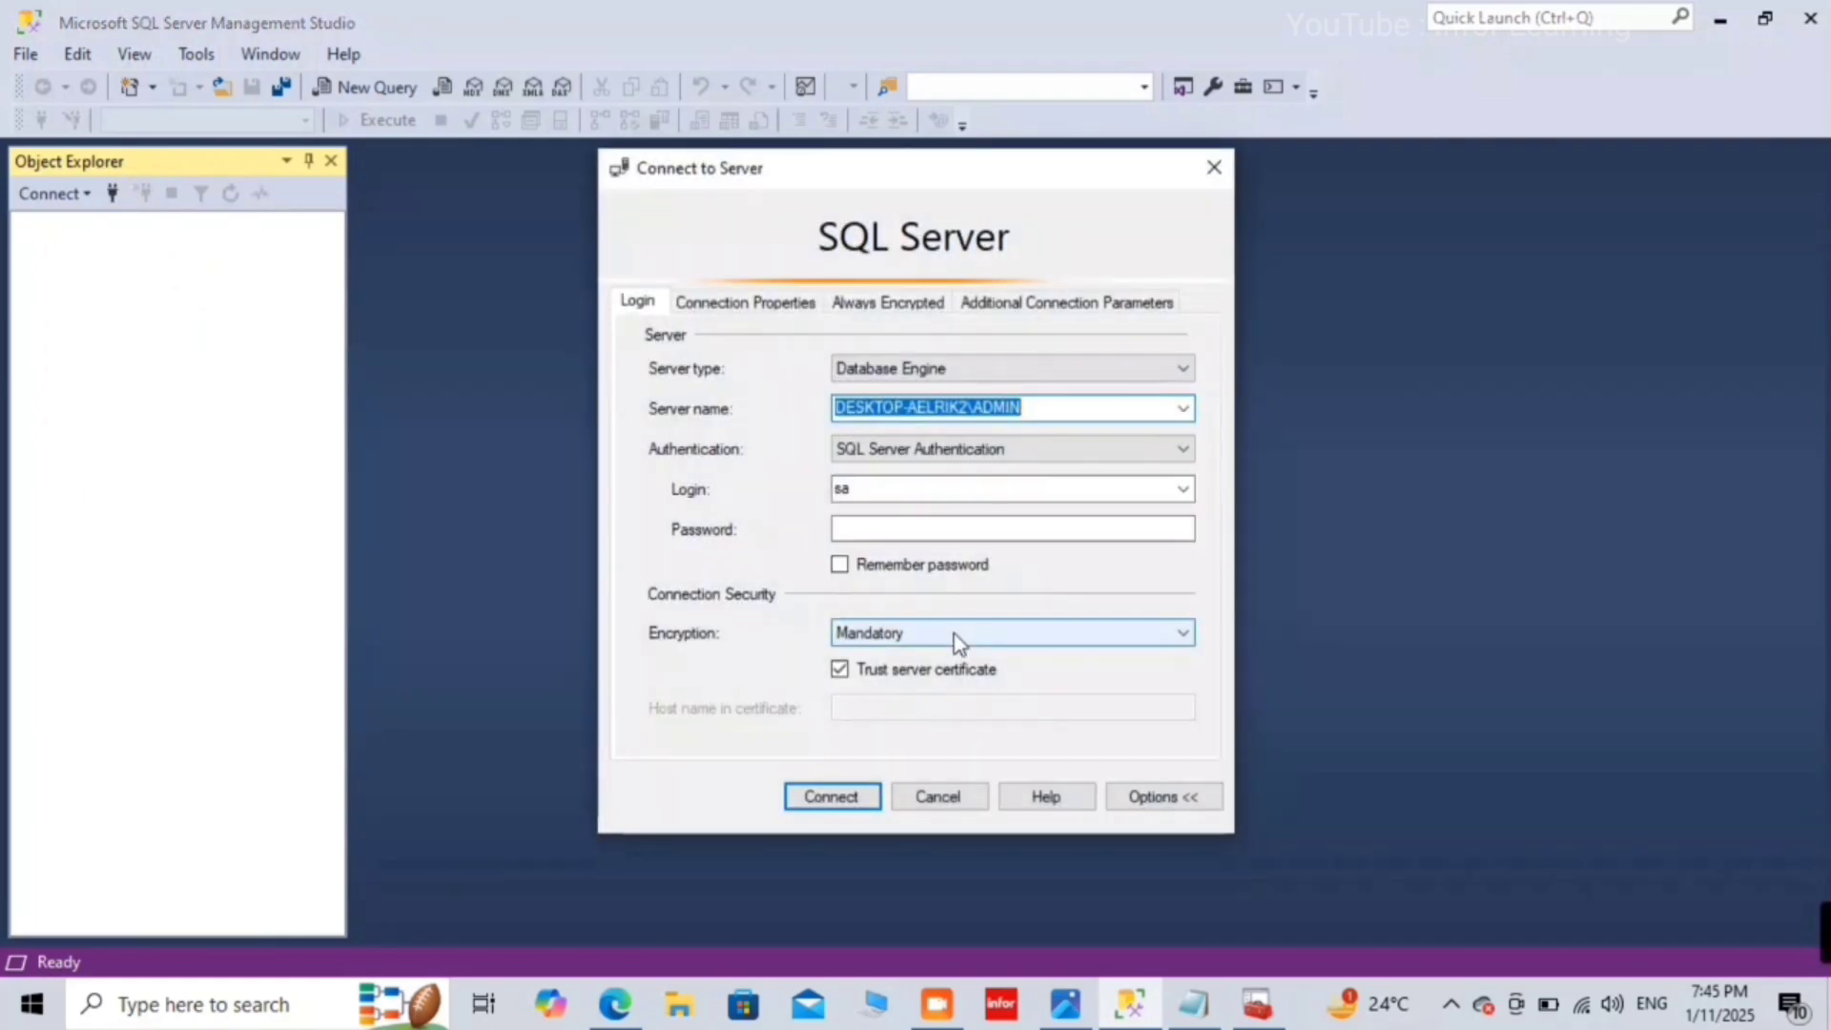
pyautogui.click(952, 633)
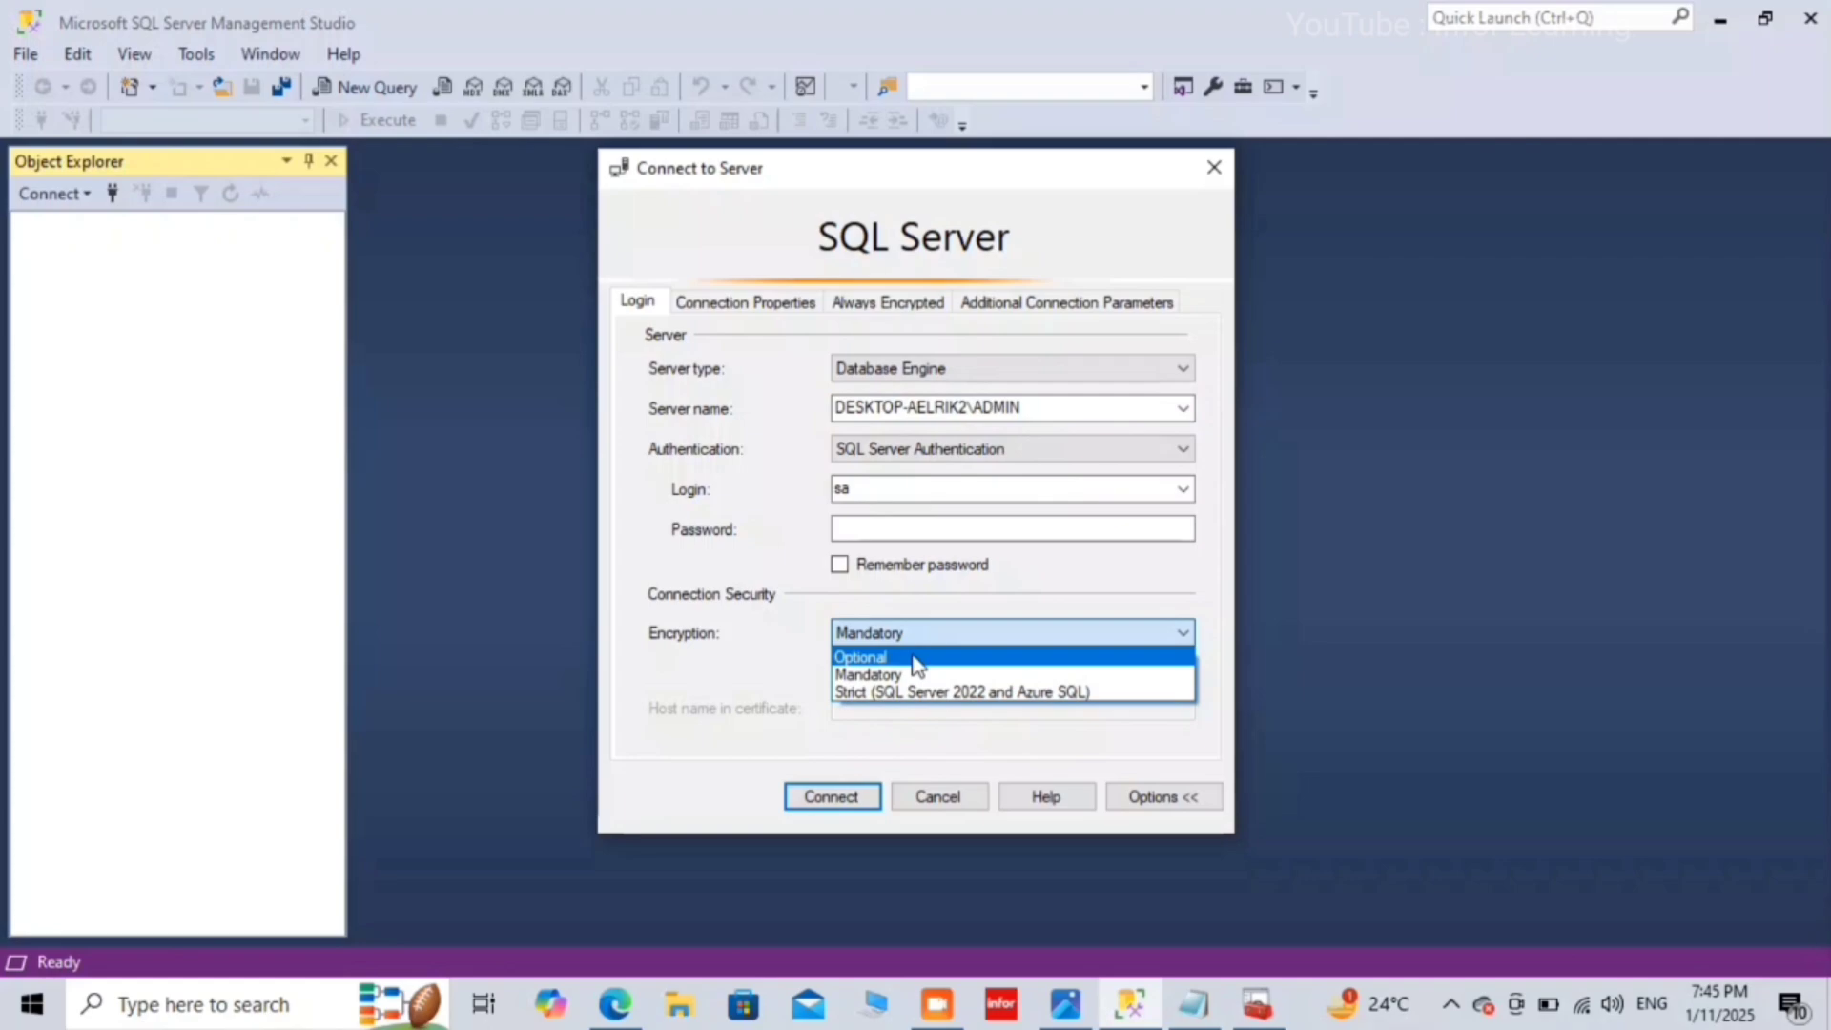
pyautogui.click(915, 658)
pyautogui.click(961, 637)
pyautogui.click(963, 660)
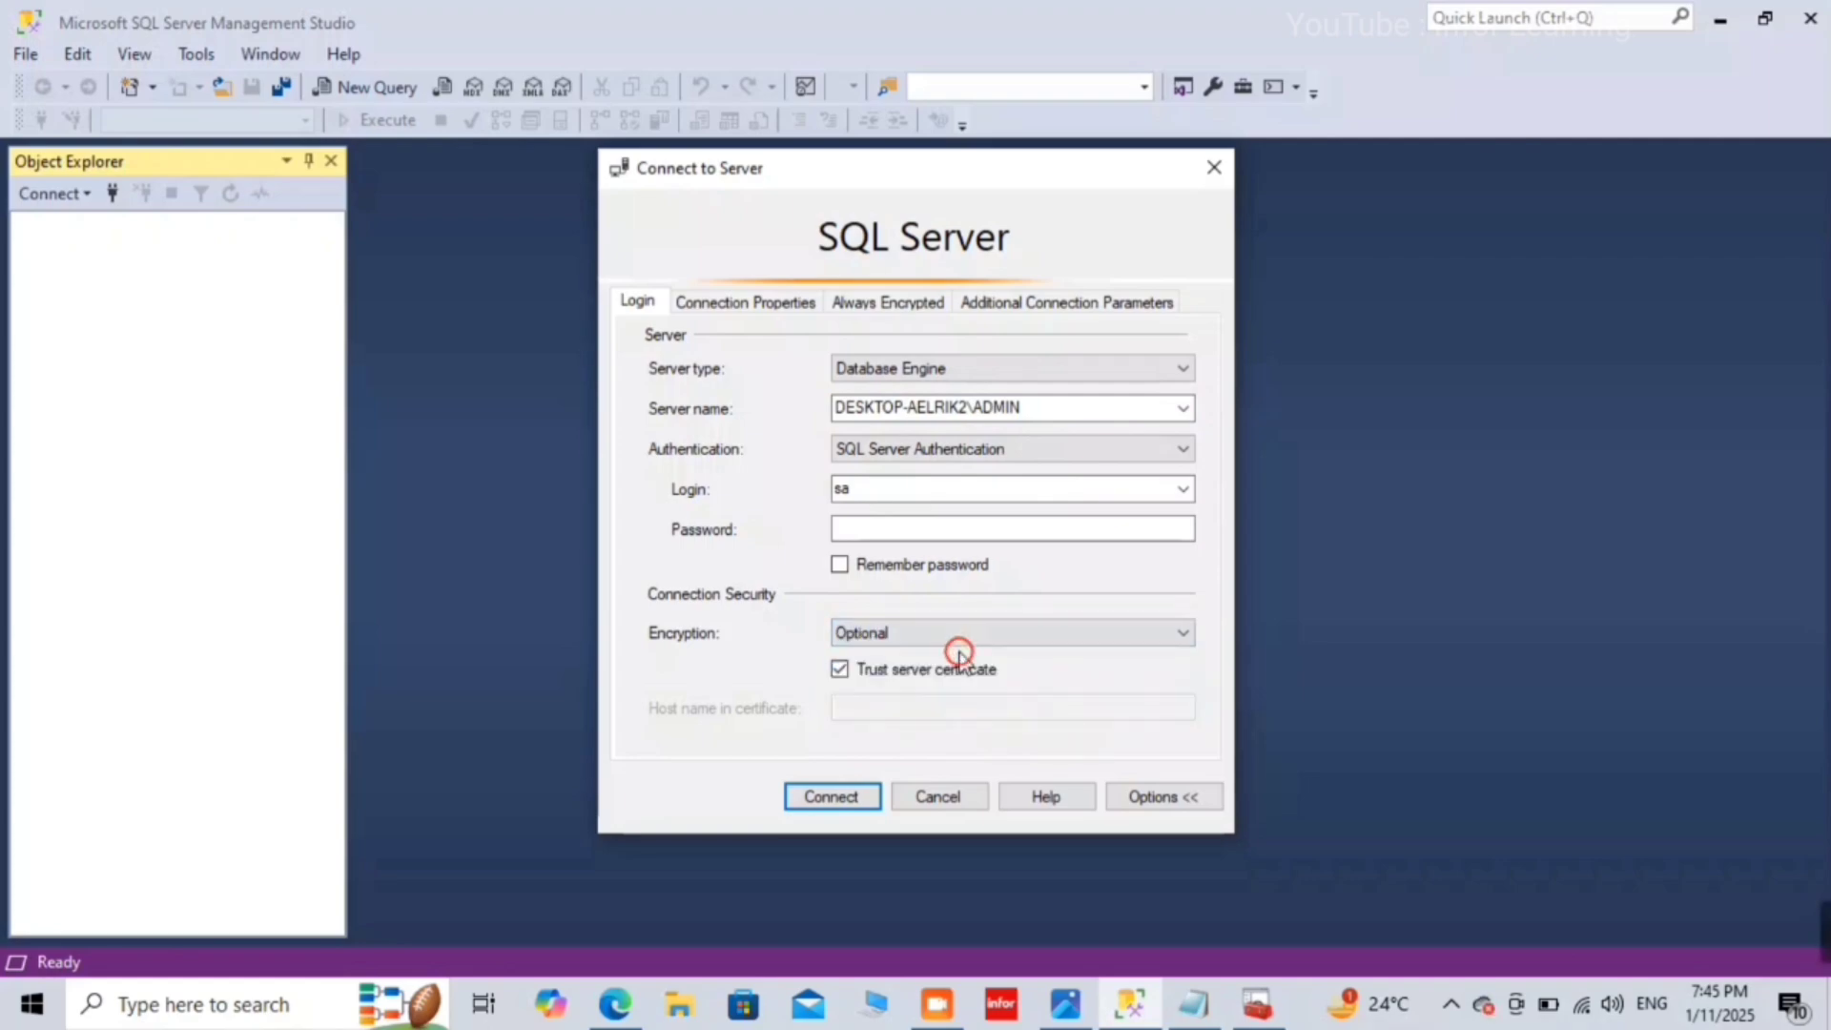
pyautogui.click(837, 795)
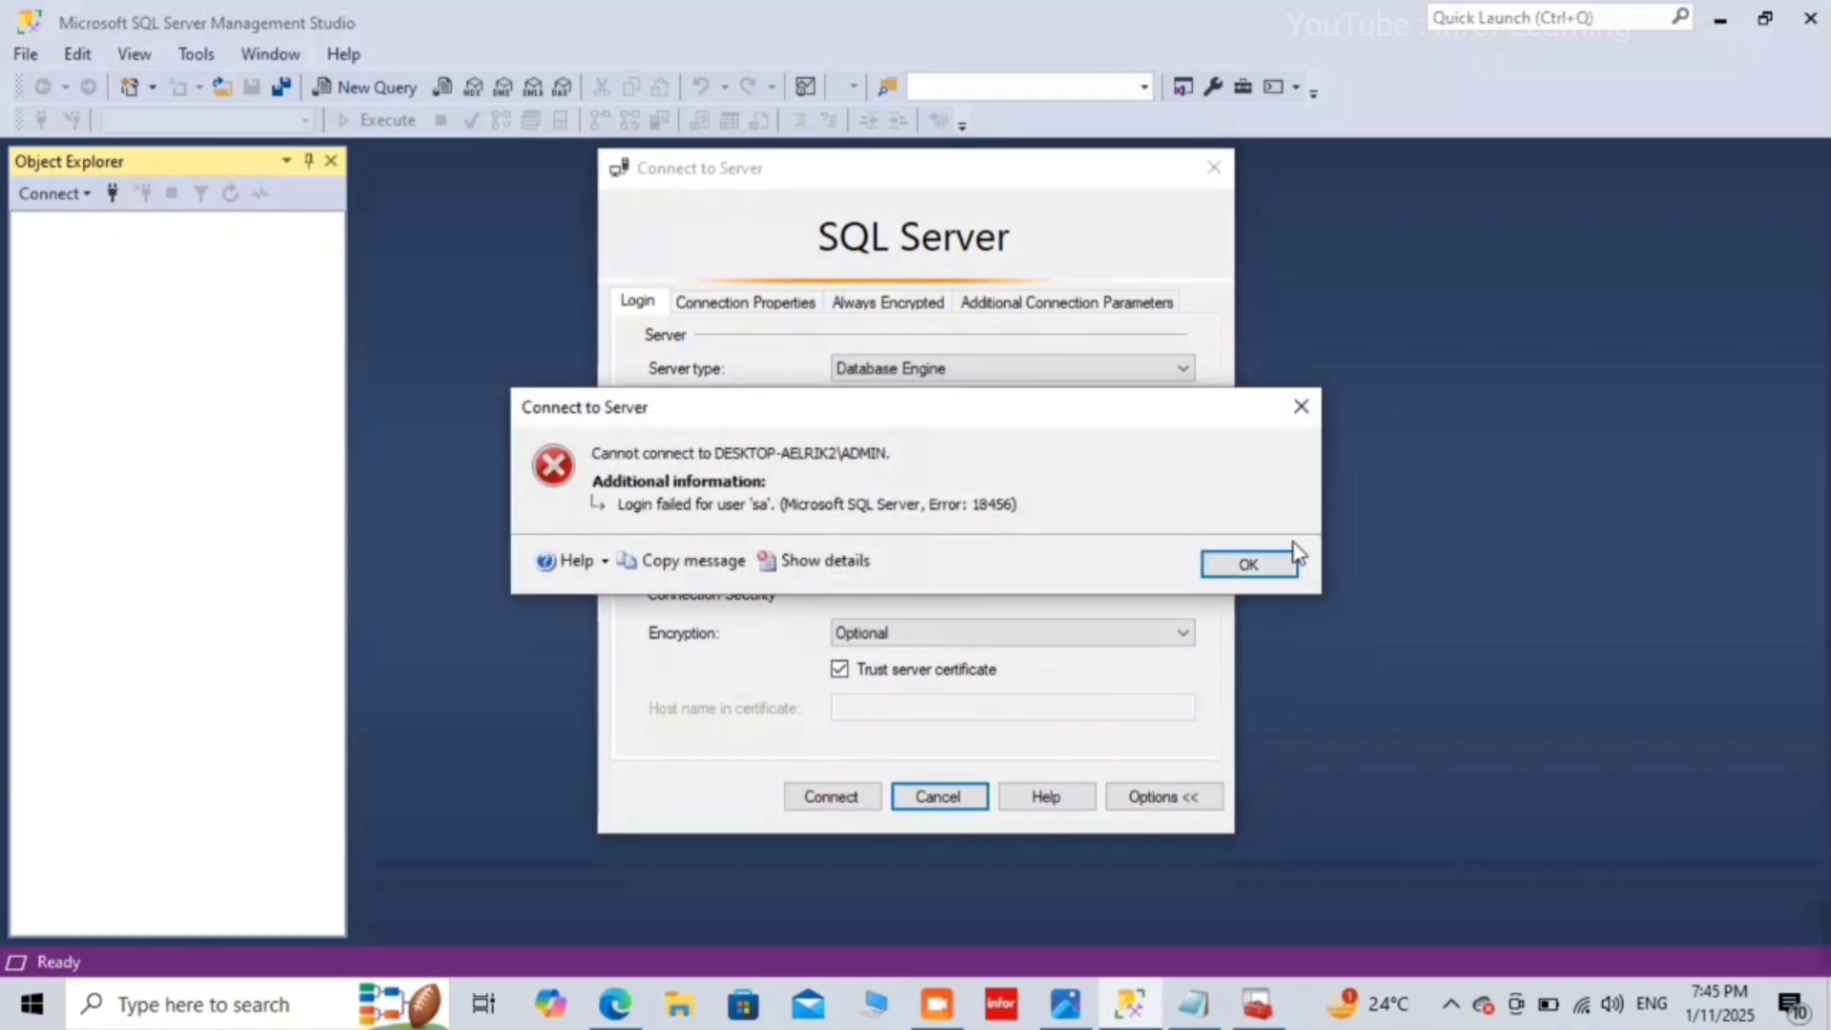
pyautogui.click(1248, 565)
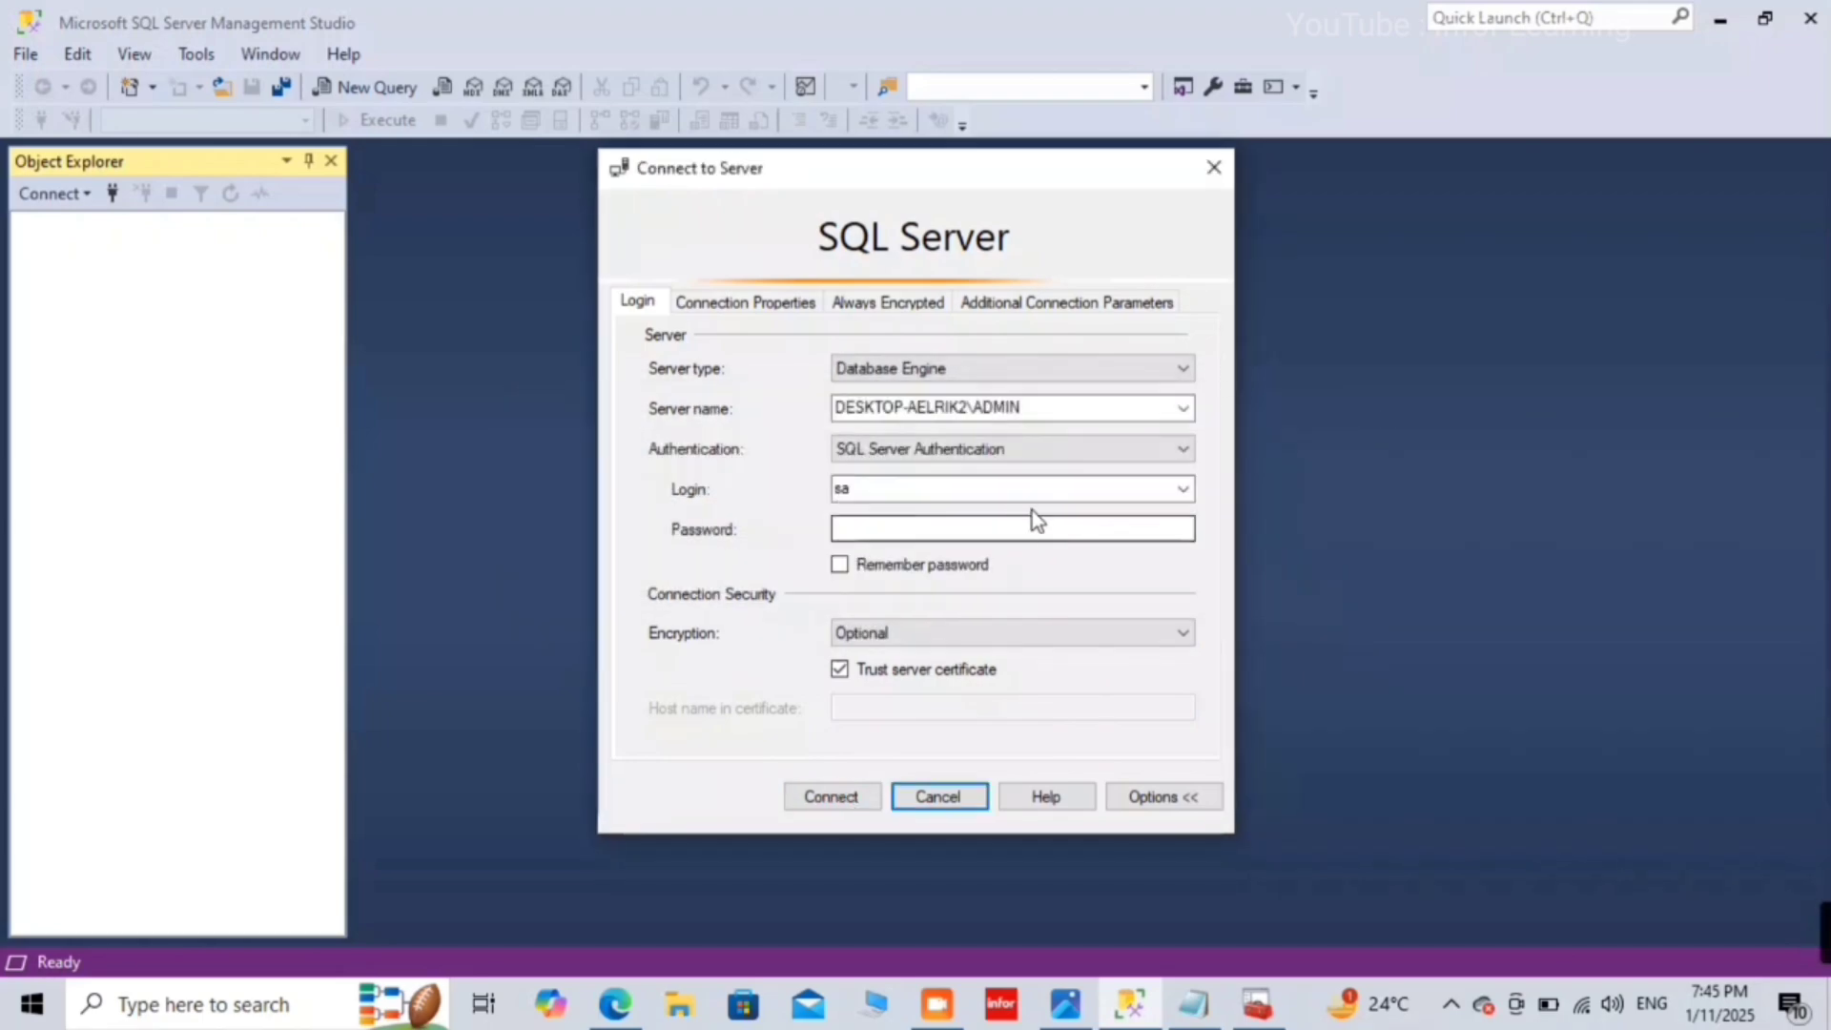
# Step: Enter the sa password, untick Trust server certificate, connect, then disconnect again
pyautogui.click(981, 535)
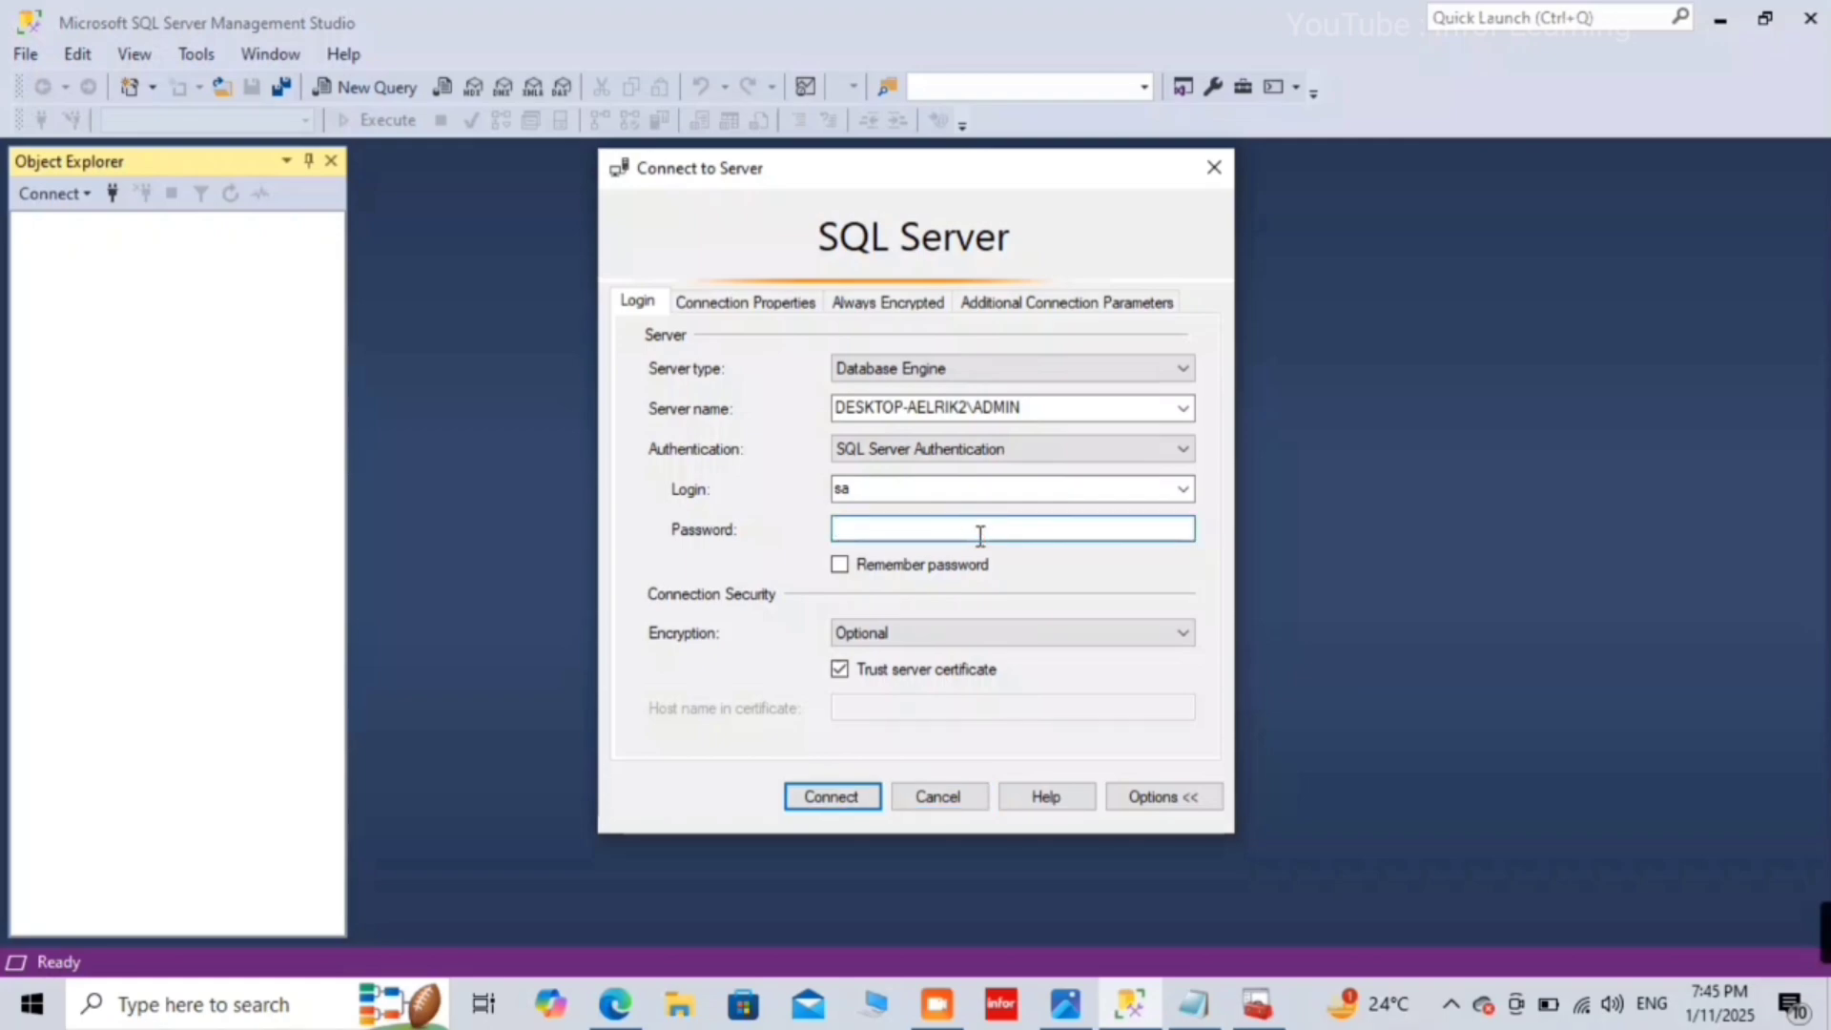
pyautogui.write('******')
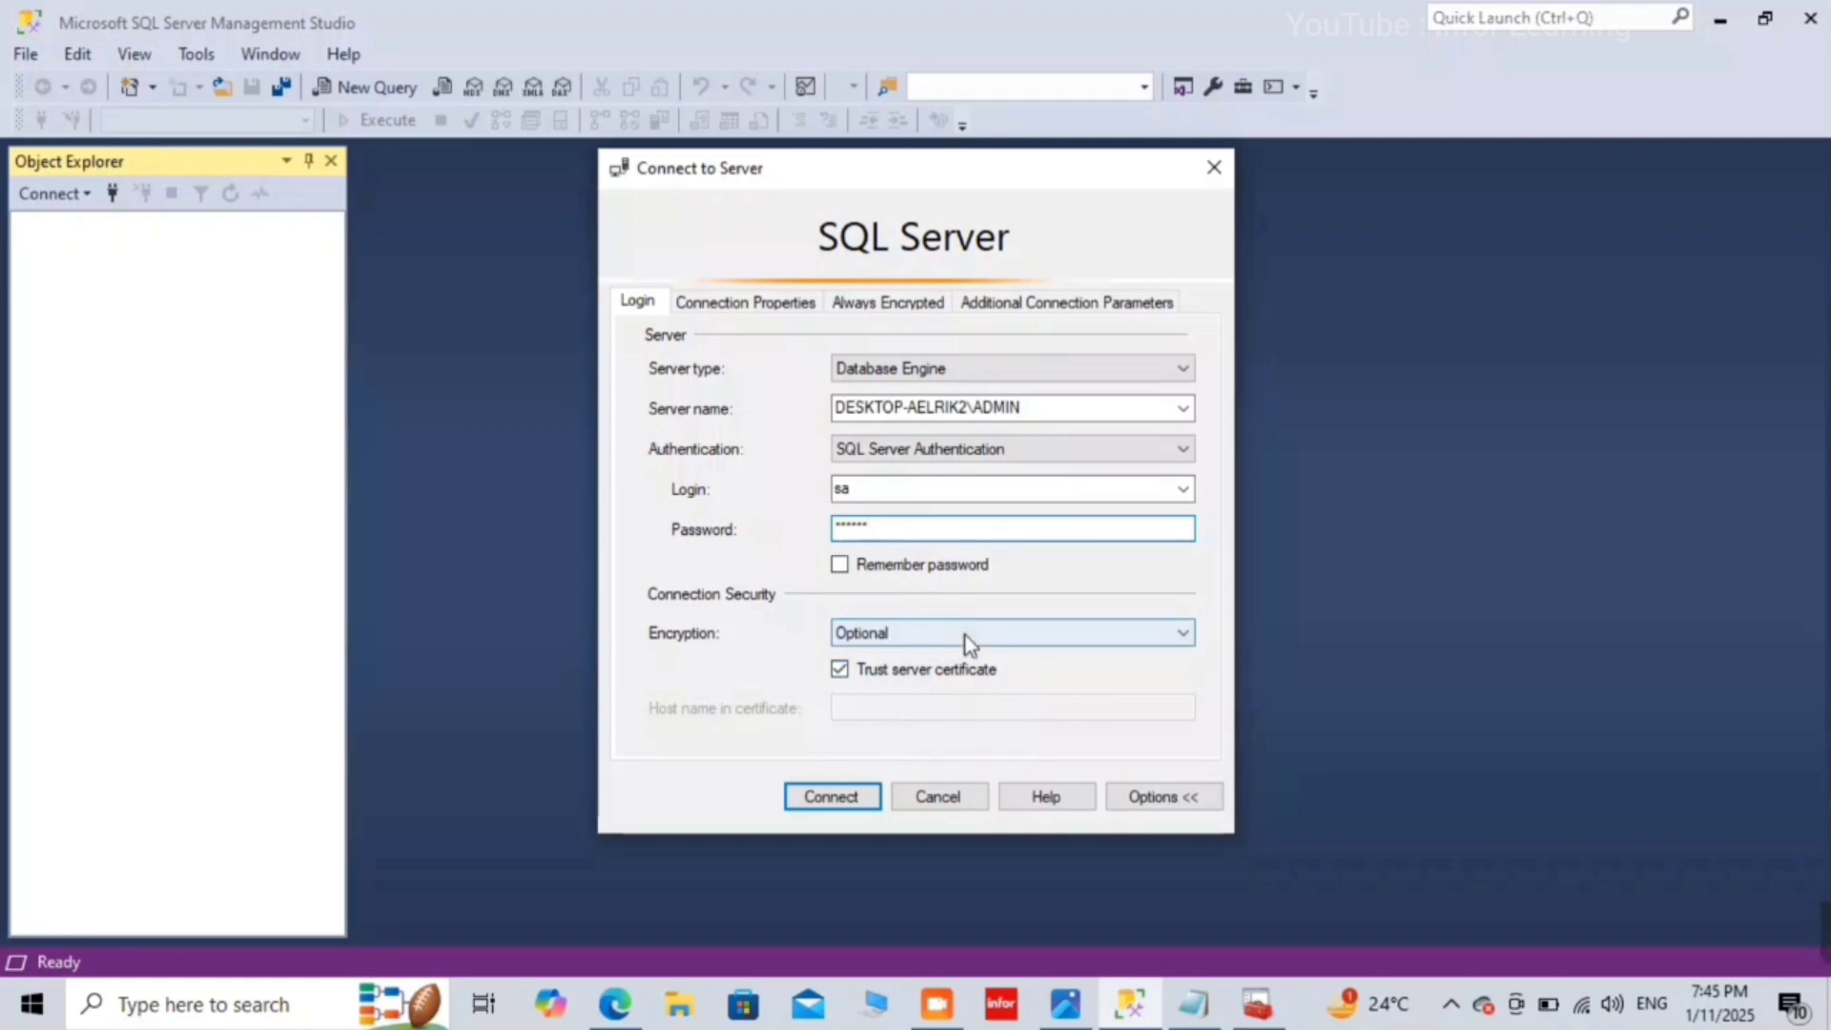
pyautogui.click(891, 675)
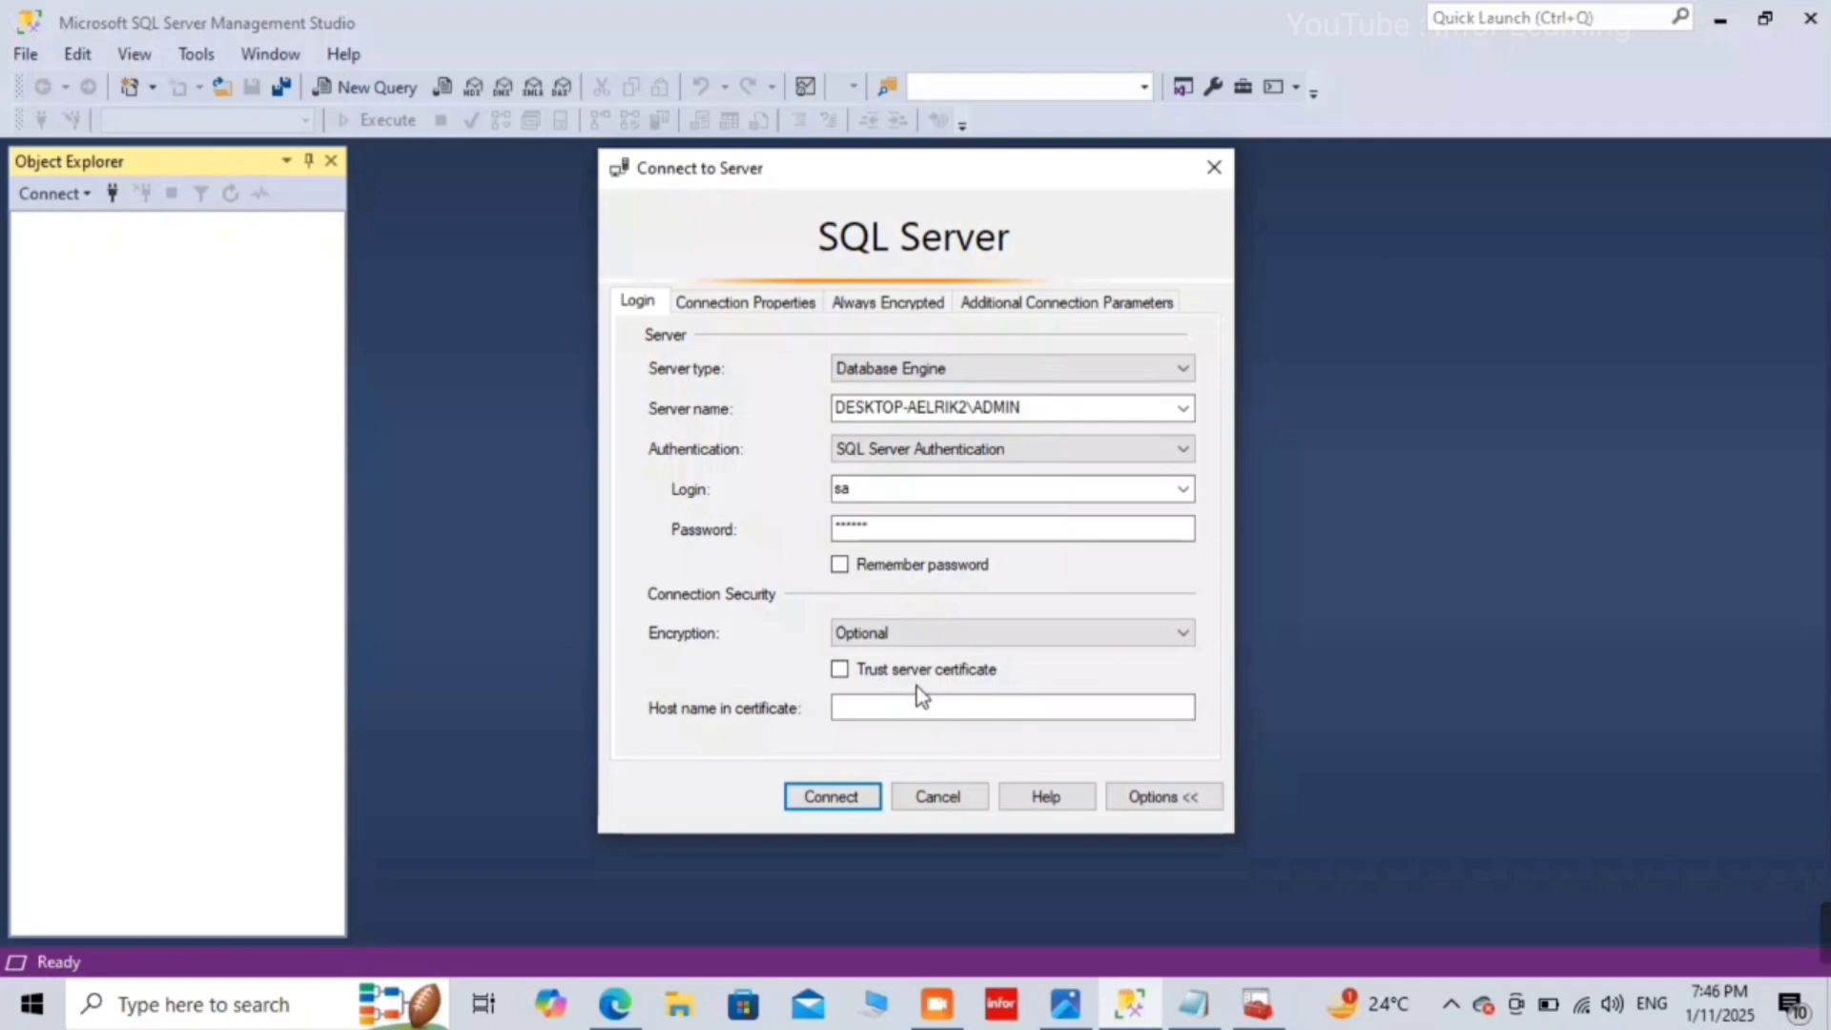
pyautogui.click(850, 799)
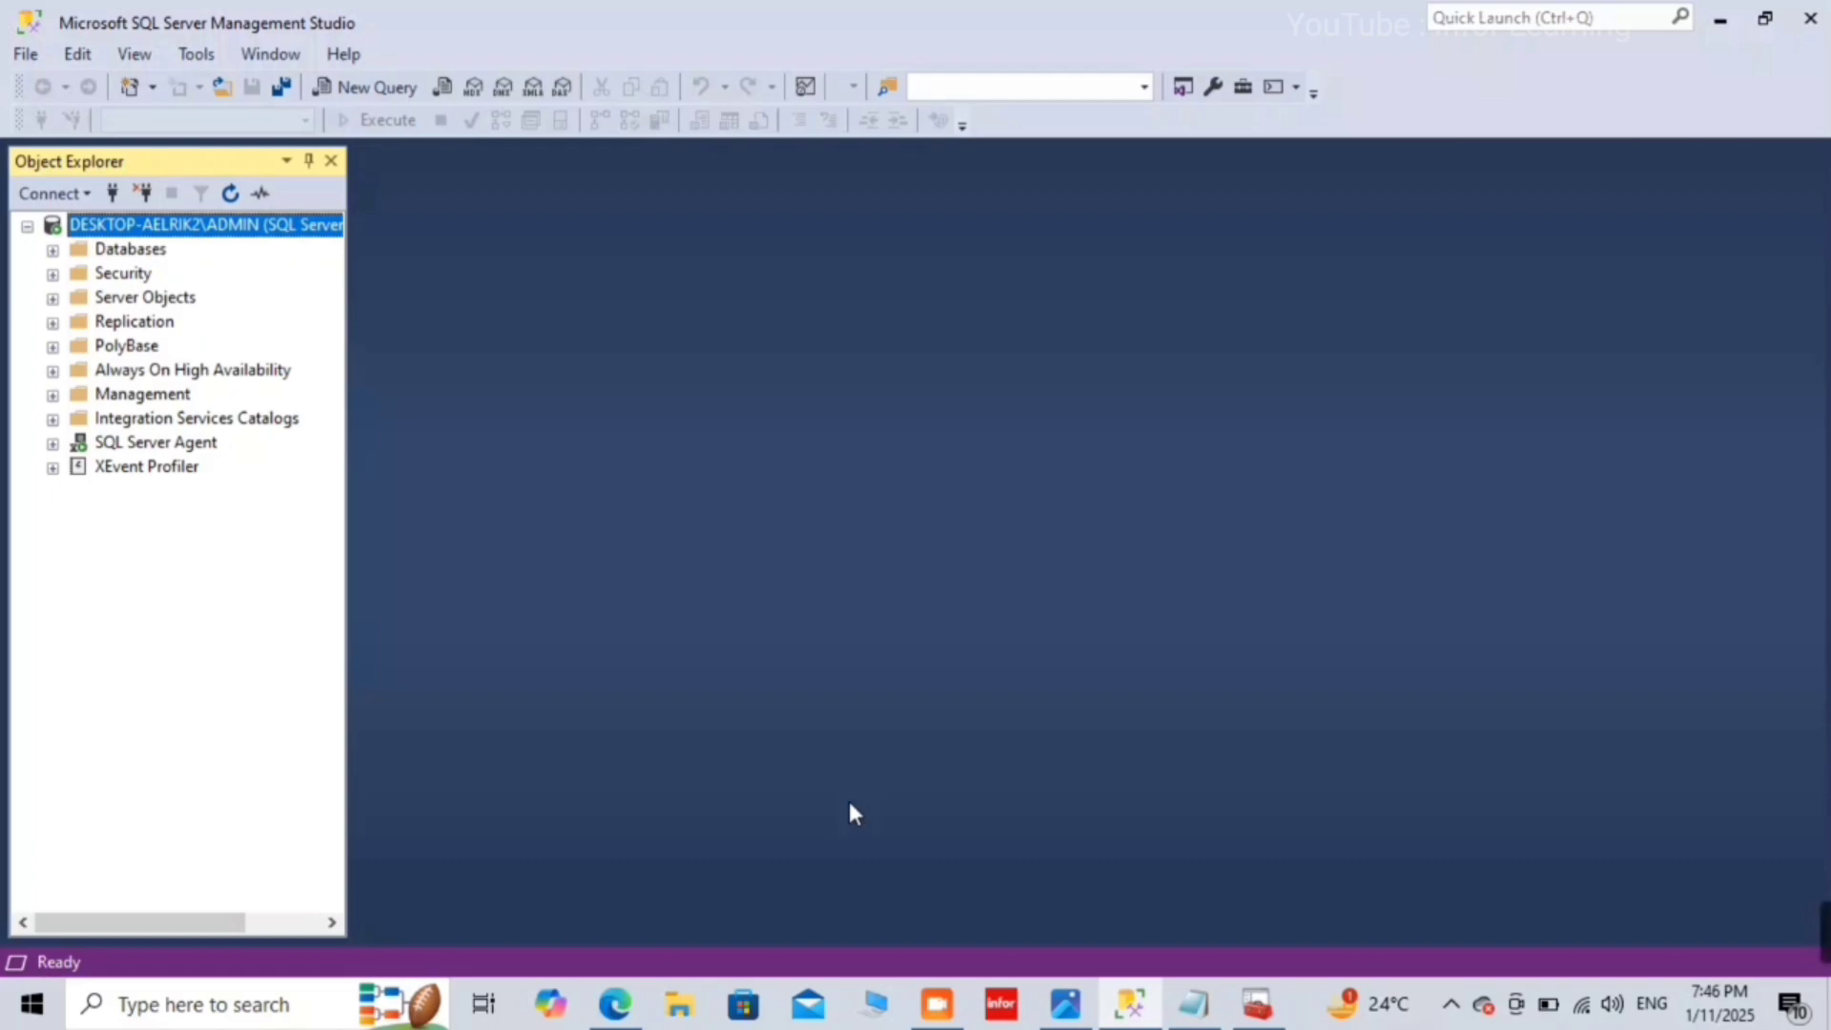
pyautogui.click(141, 193)
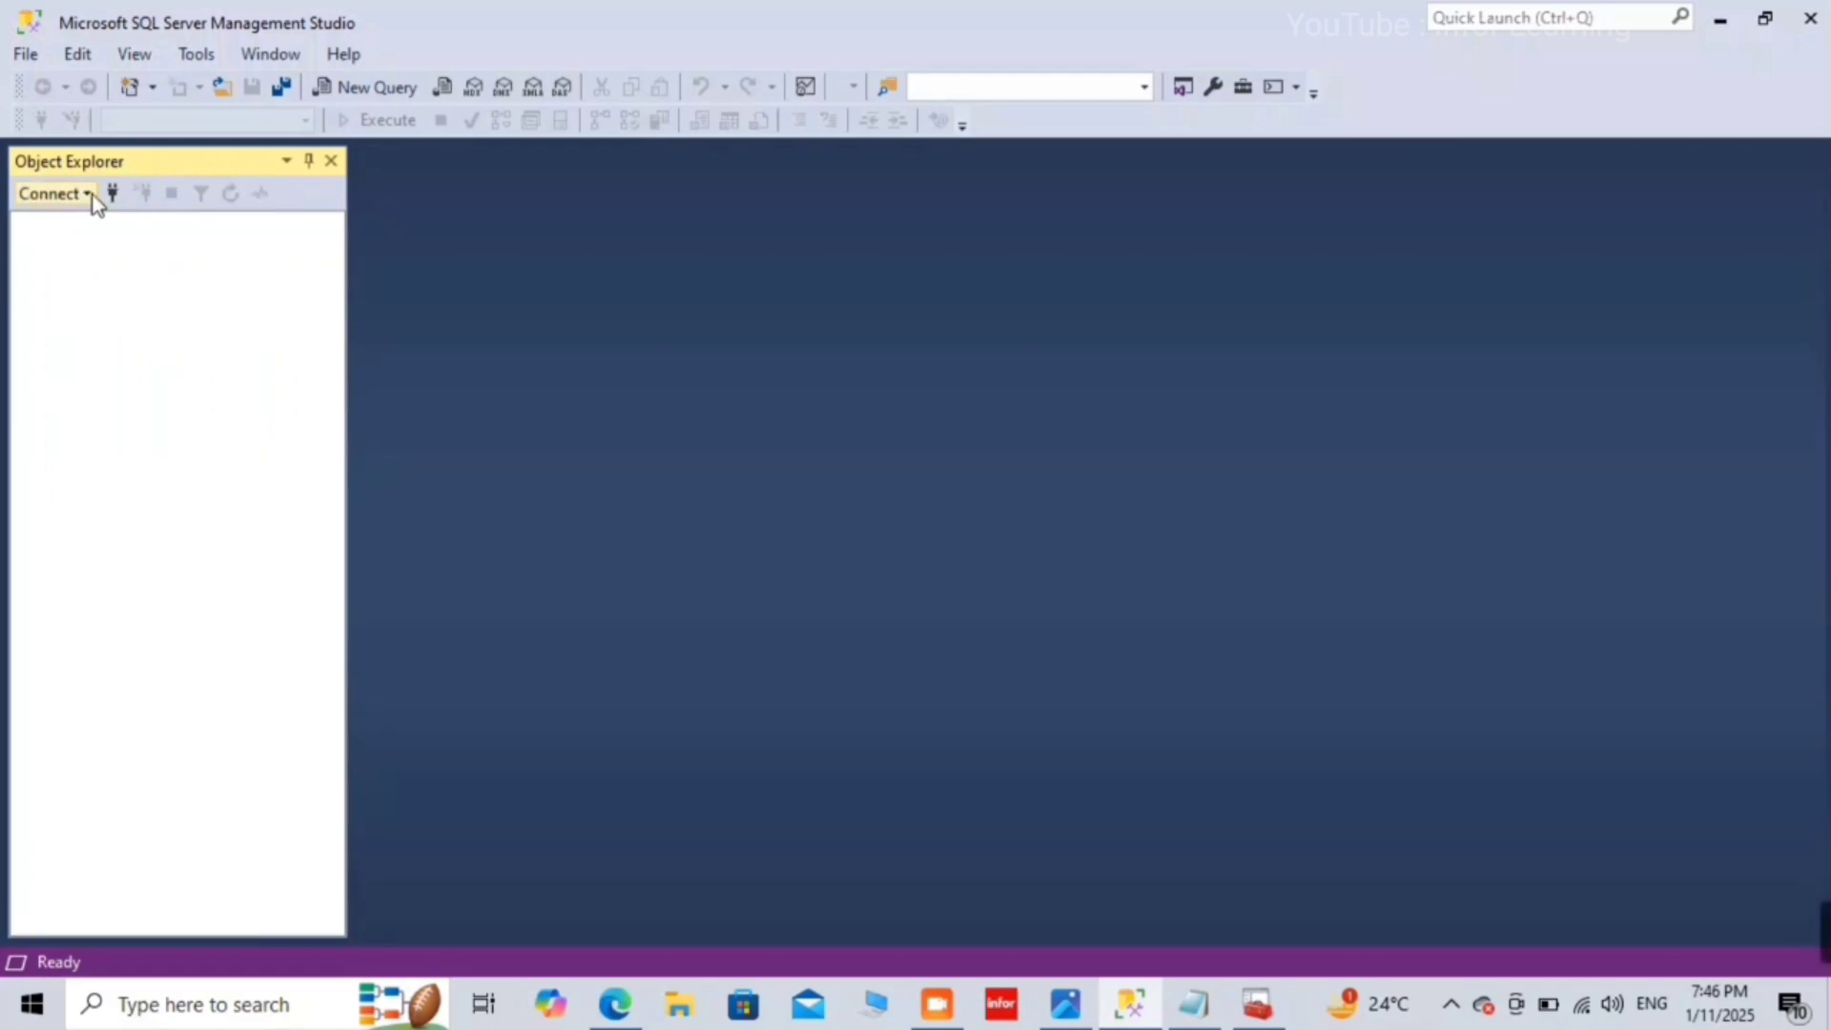
# Step: Reopen the connection dialog and log in as sa with the password, getting error 18456
pyautogui.click(109, 194)
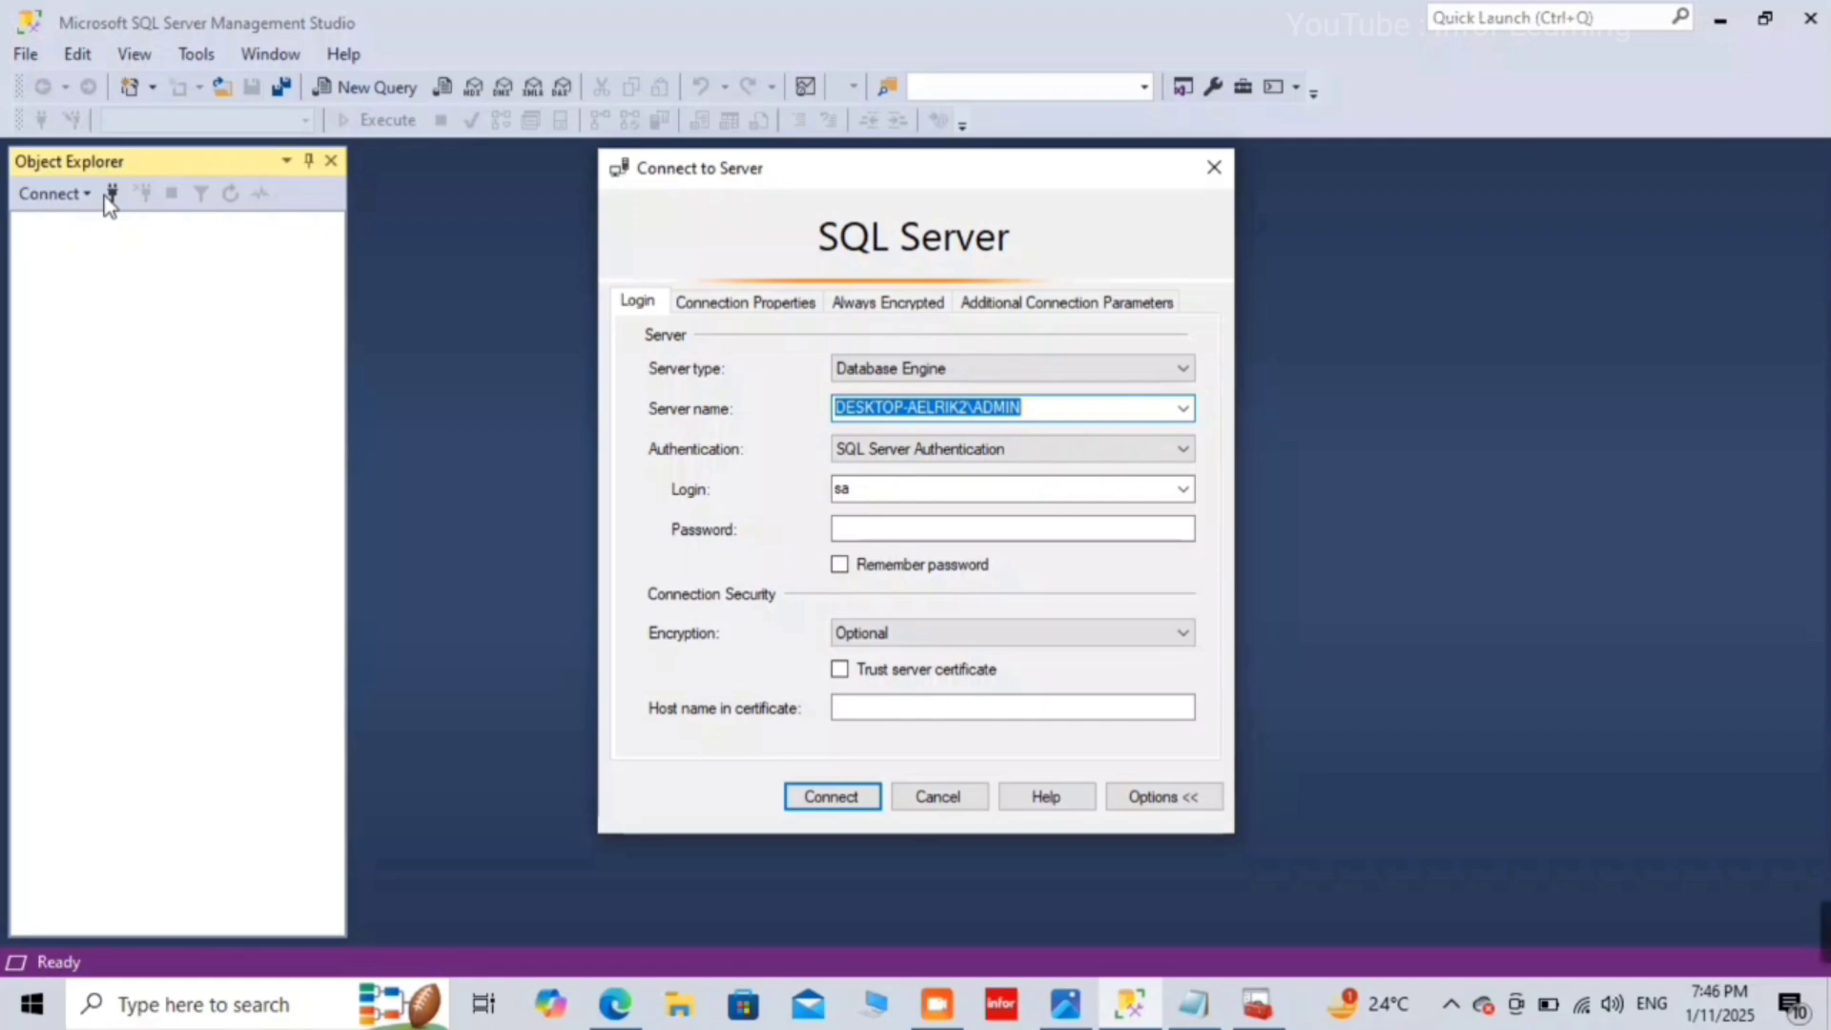
pyautogui.click(997, 524)
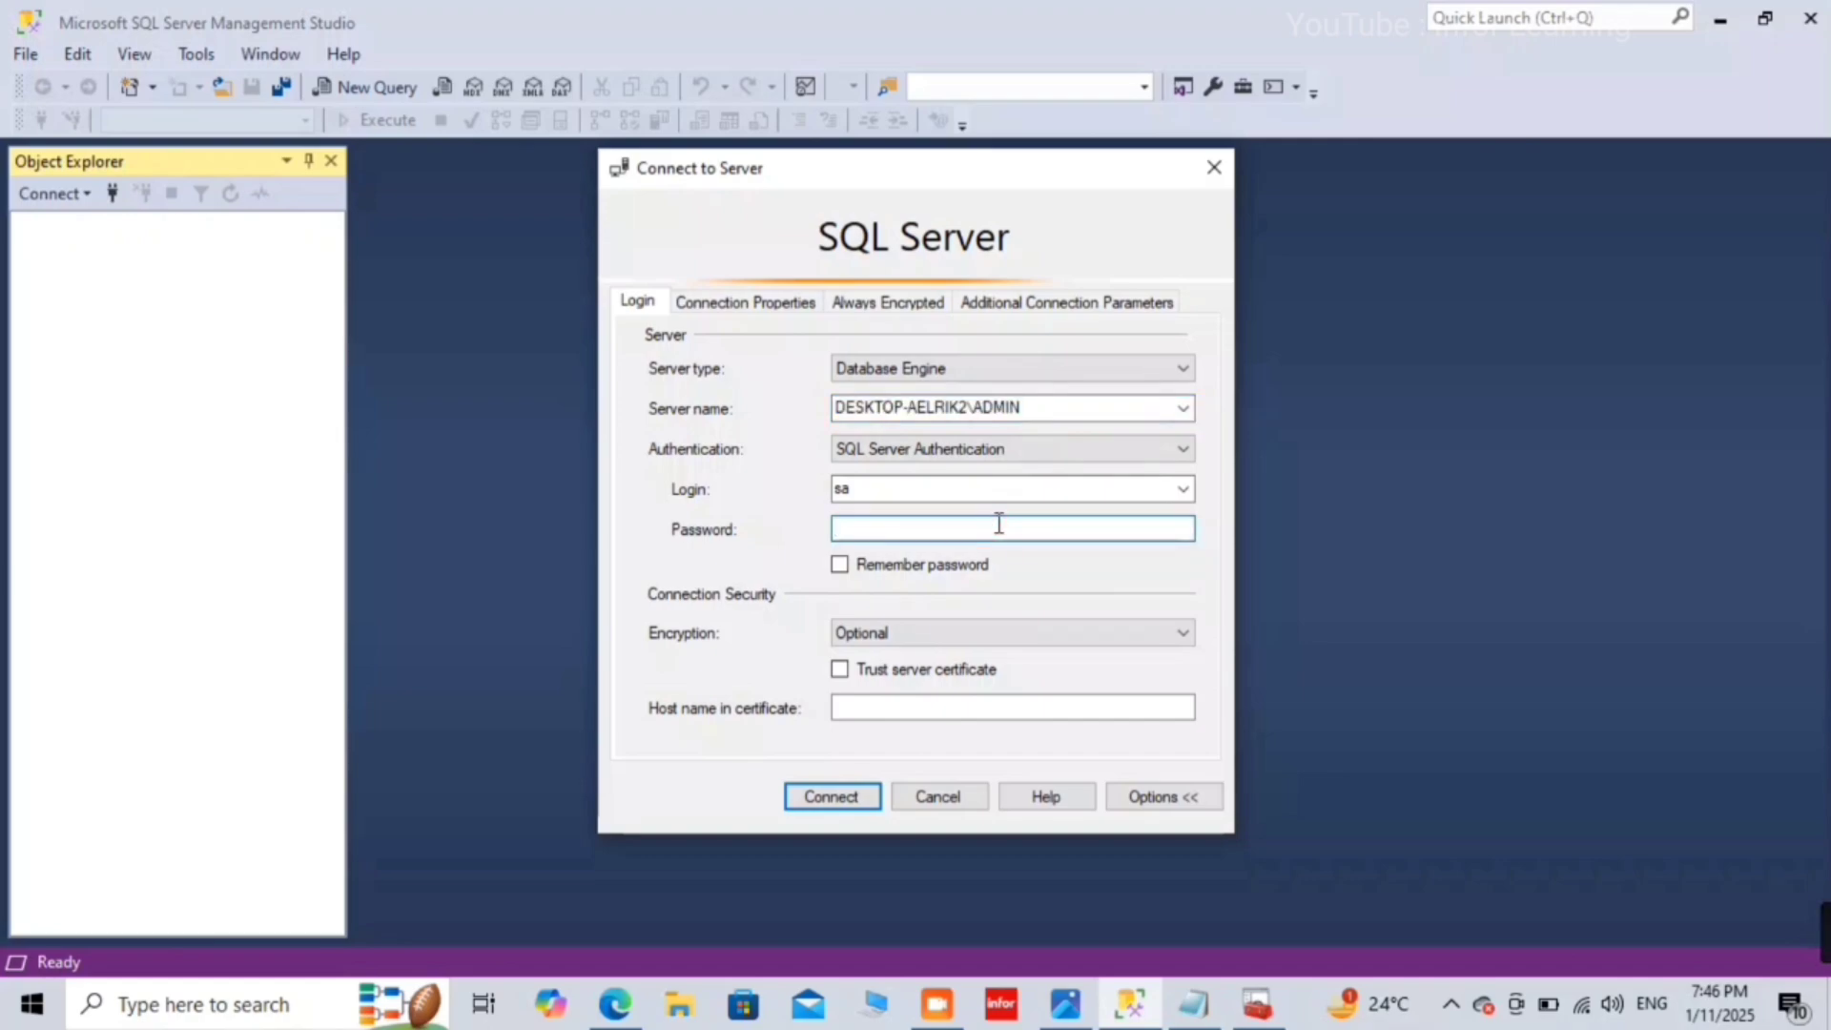
pyautogui.write('****')
pyautogui.click(857, 803)
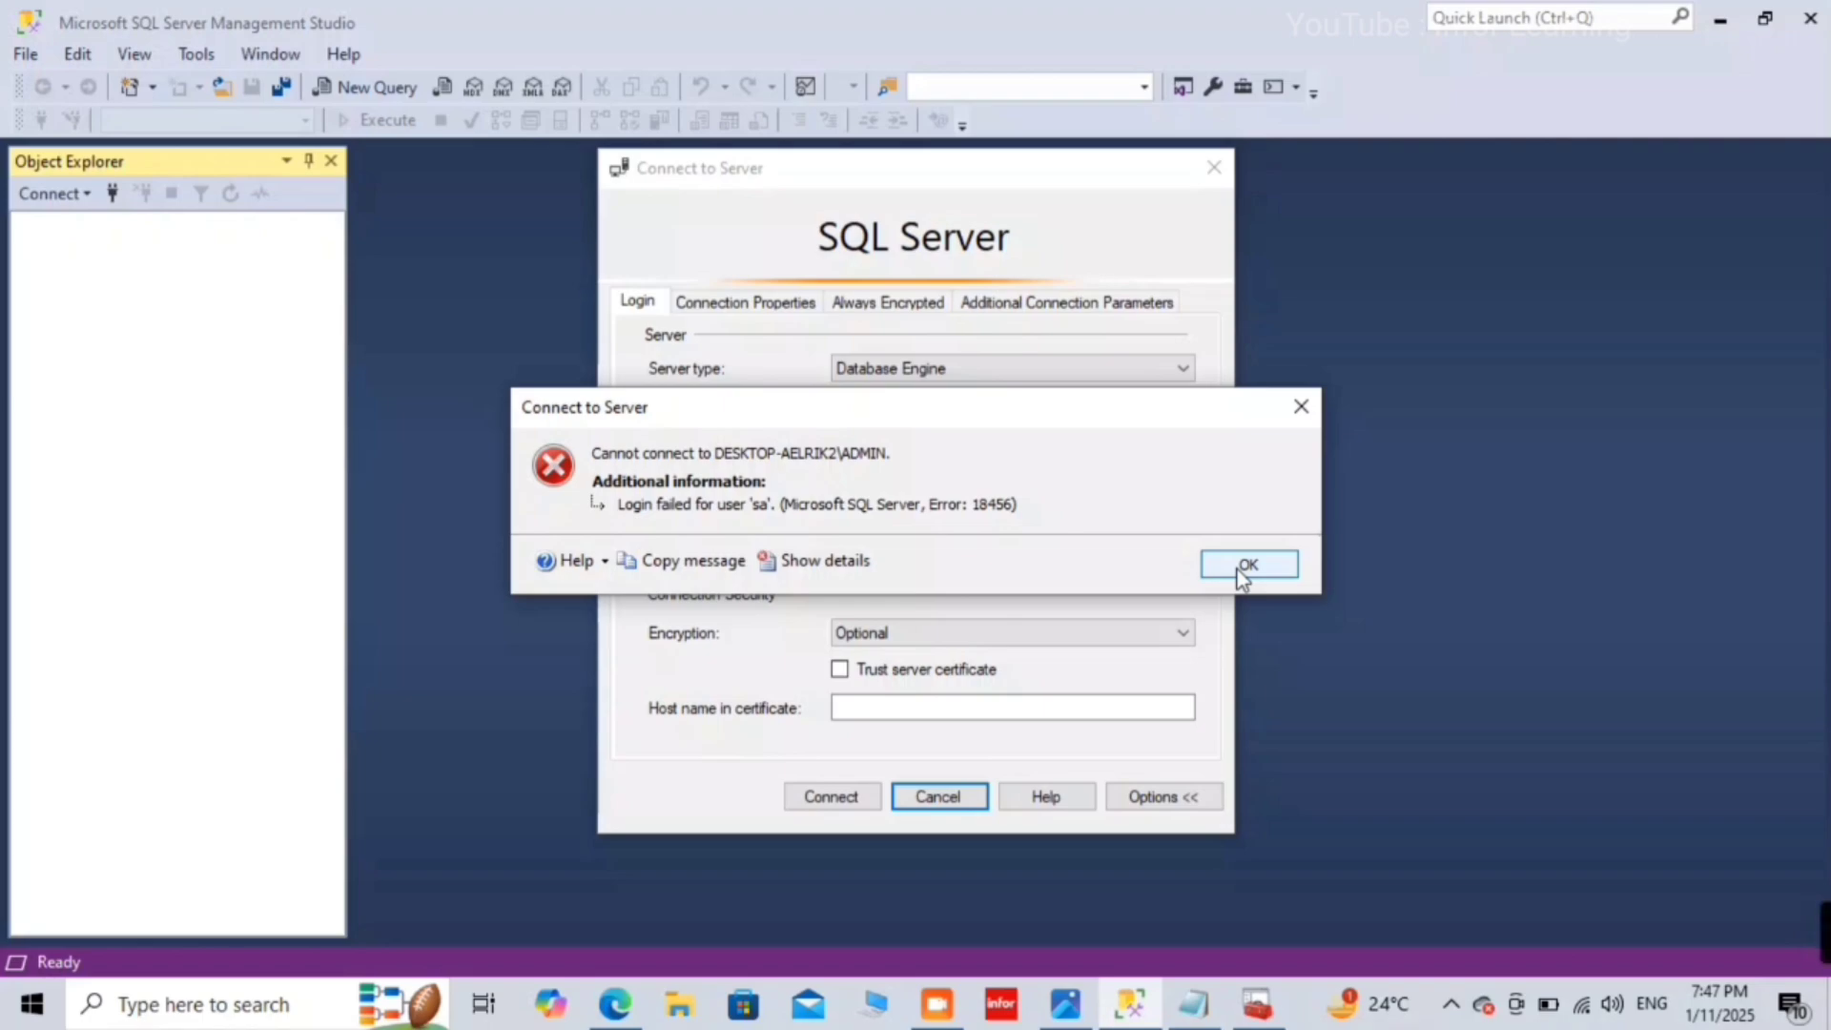
# Step: Retry the sa login several times, dismissing each Login failed error
pyautogui.click(1242, 572)
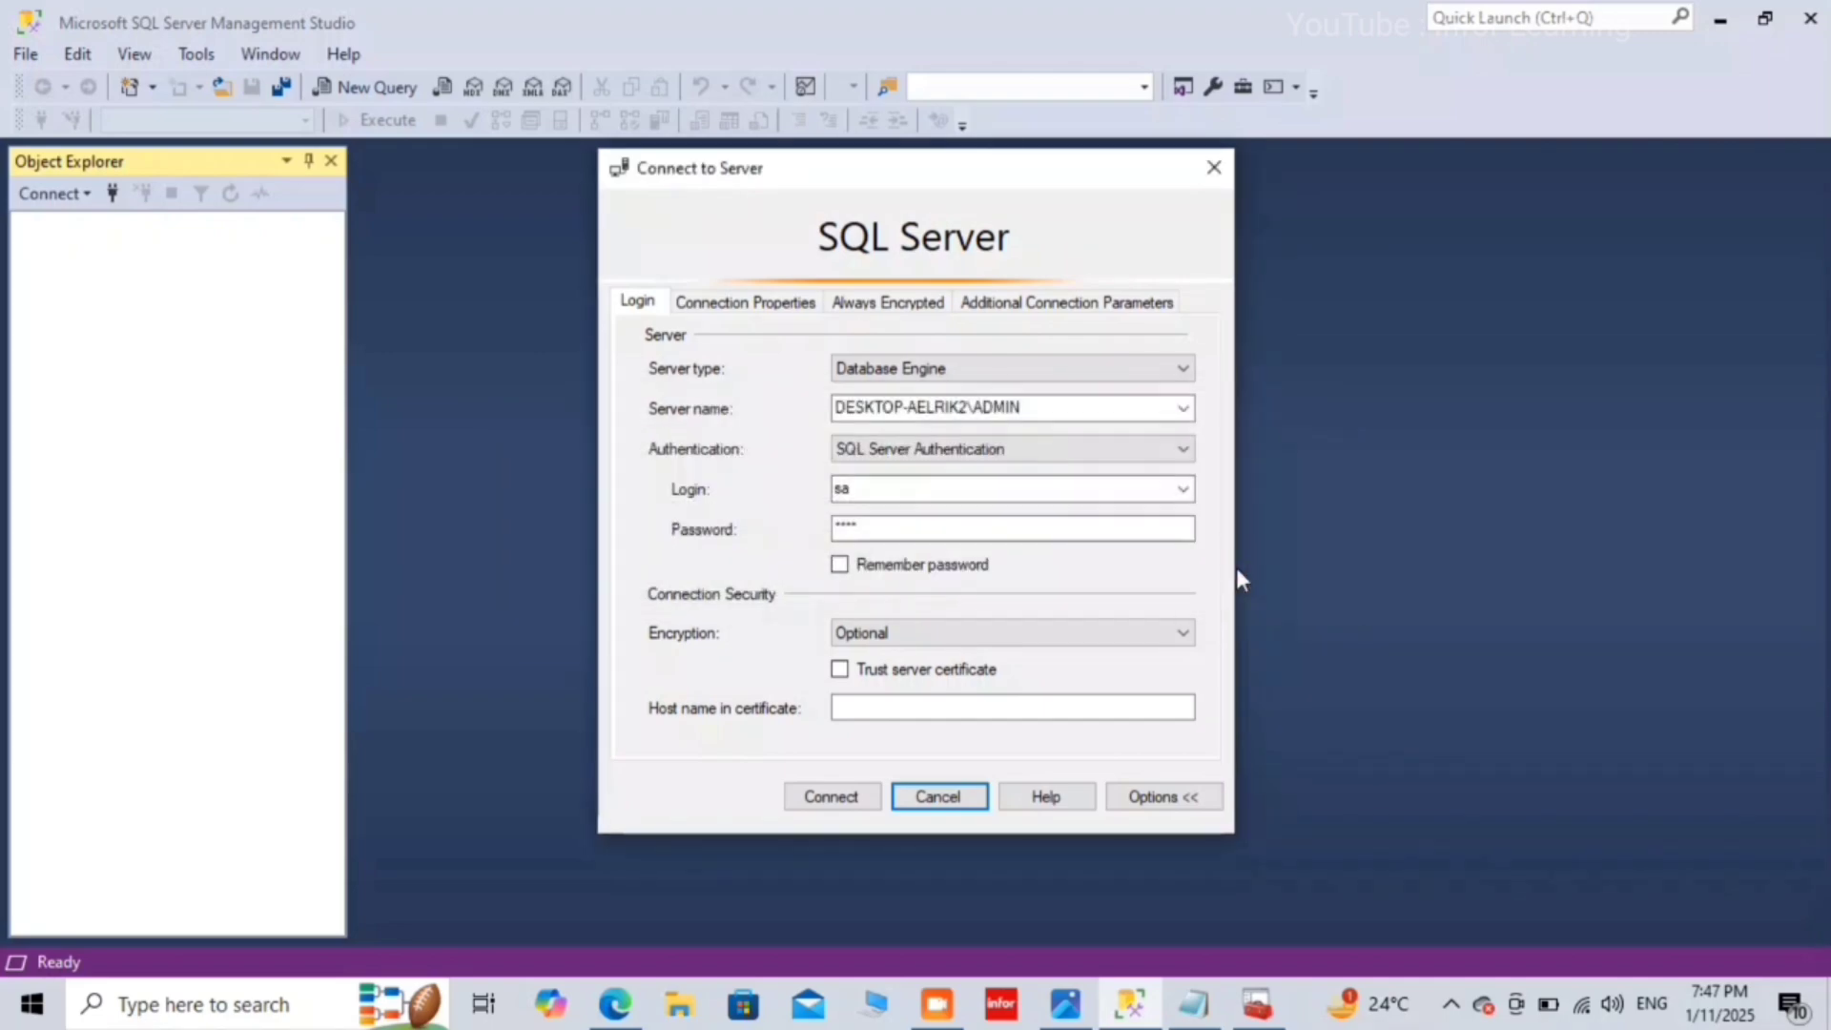
pyautogui.click(899, 494)
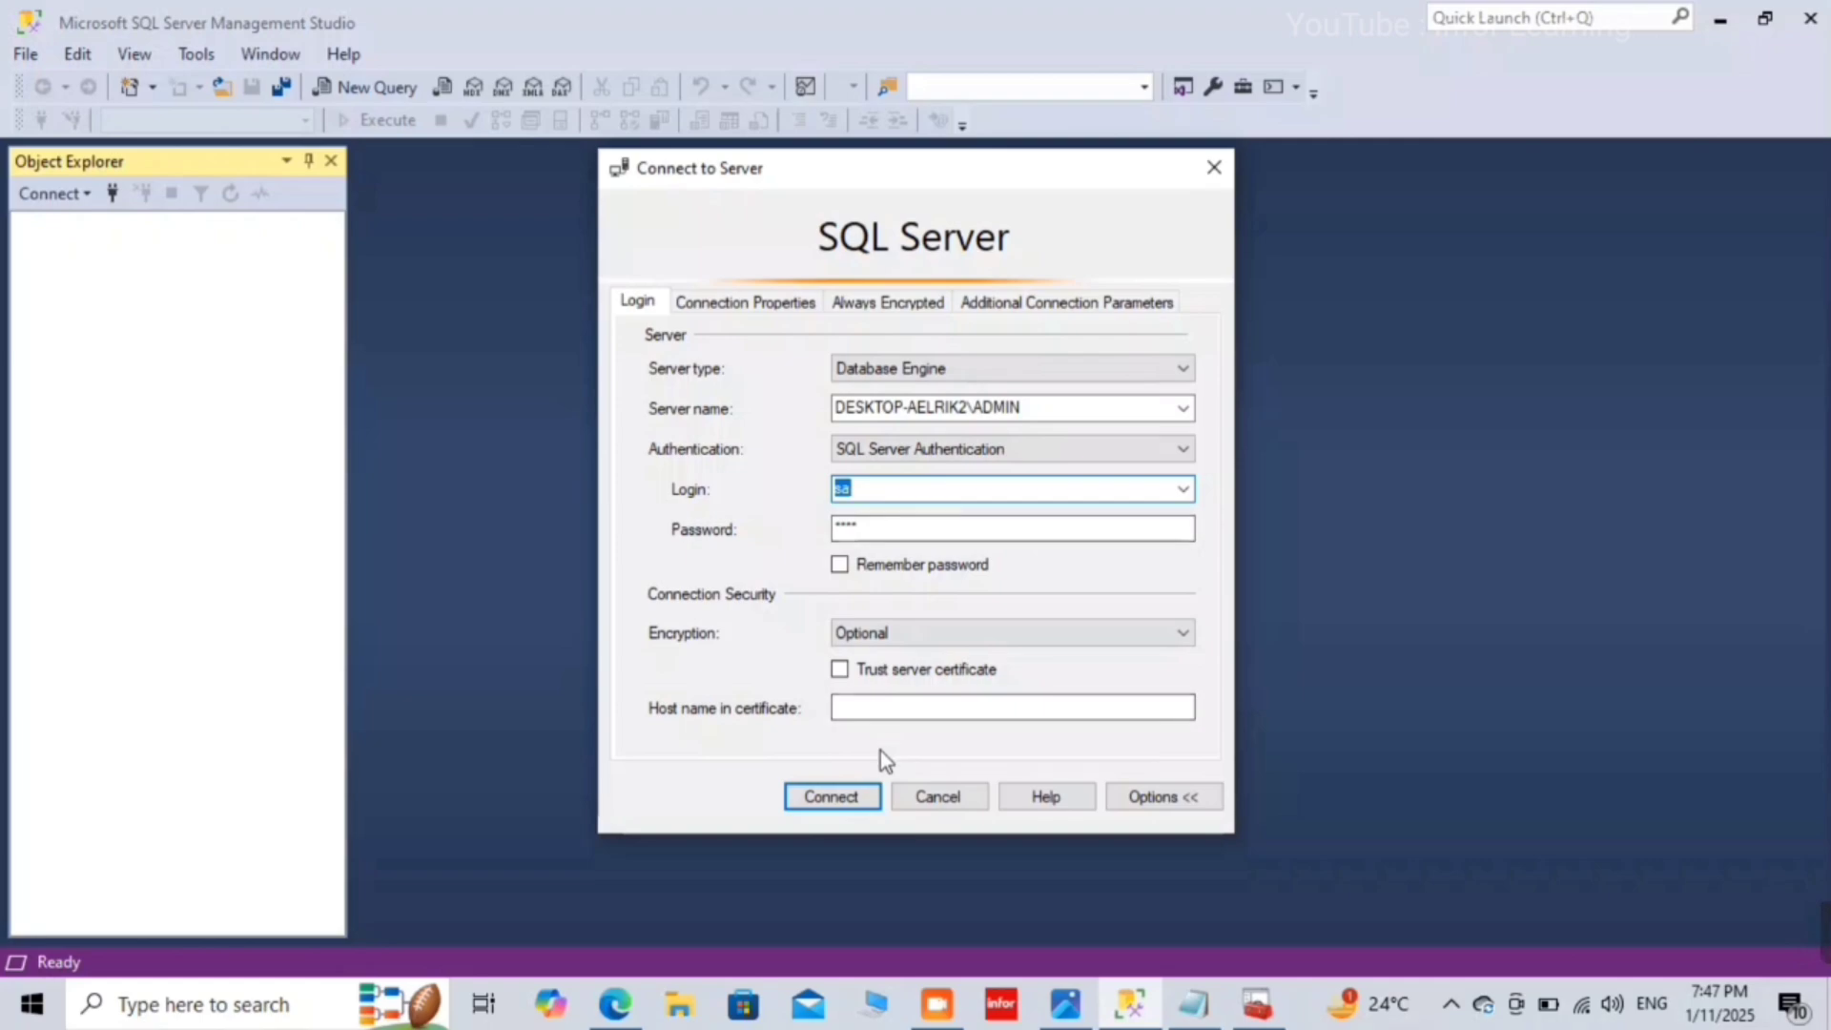
pyautogui.click(834, 796)
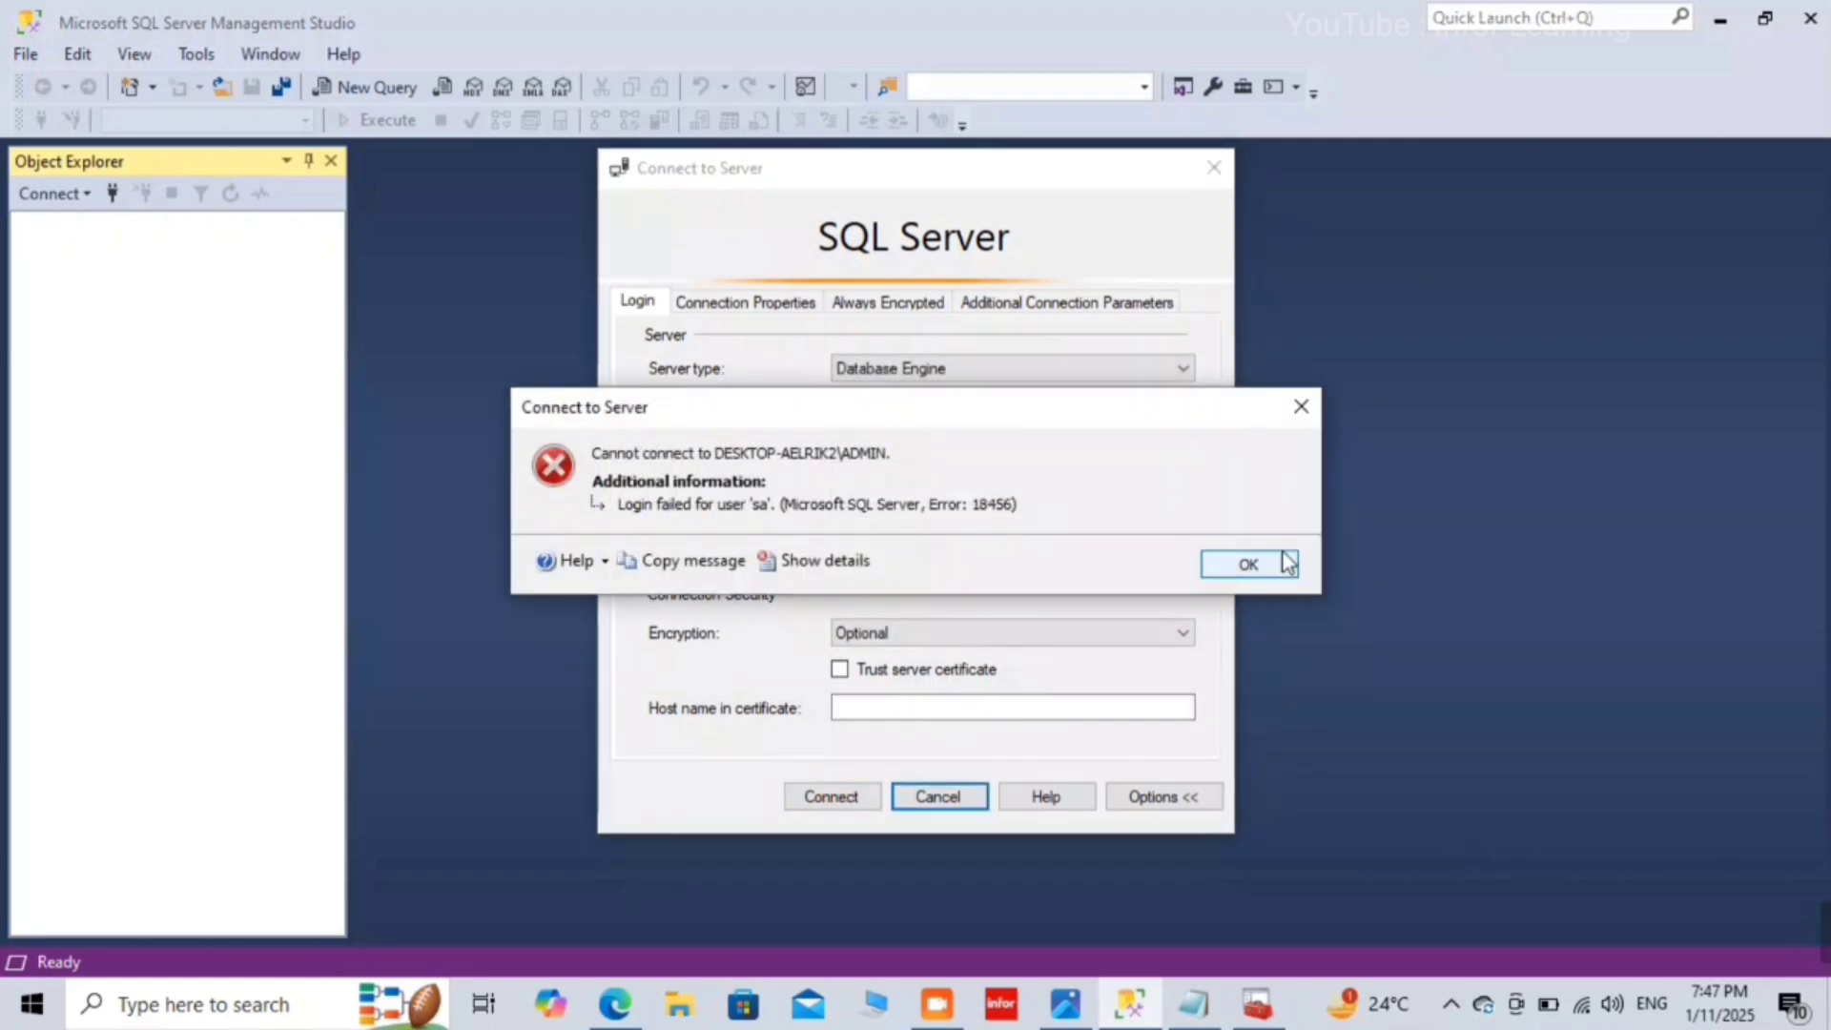
pyautogui.click(1278, 561)
pyautogui.click(806, 801)
pyautogui.click(1251, 565)
pyautogui.click(805, 799)
pyautogui.click(1251, 565)
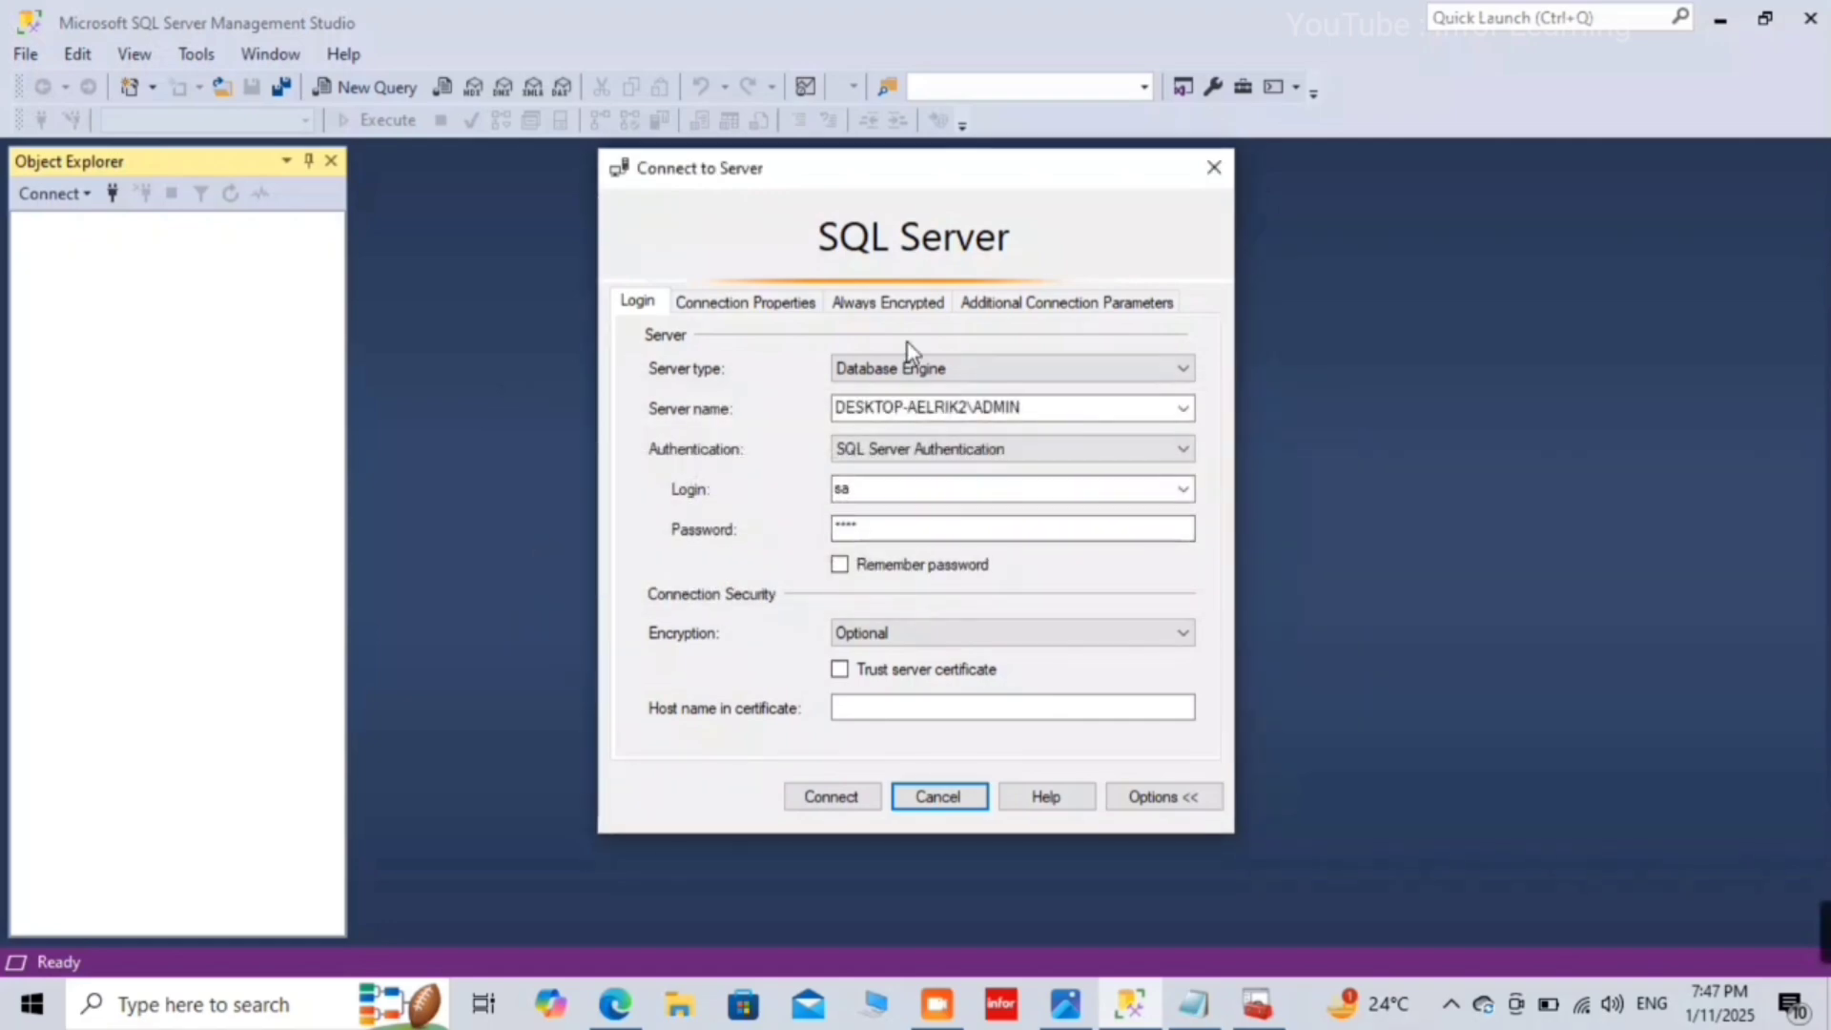
# Step: Give up on the sa login and close the Connect to Server dialog
pyautogui.doubleClick(899, 489)
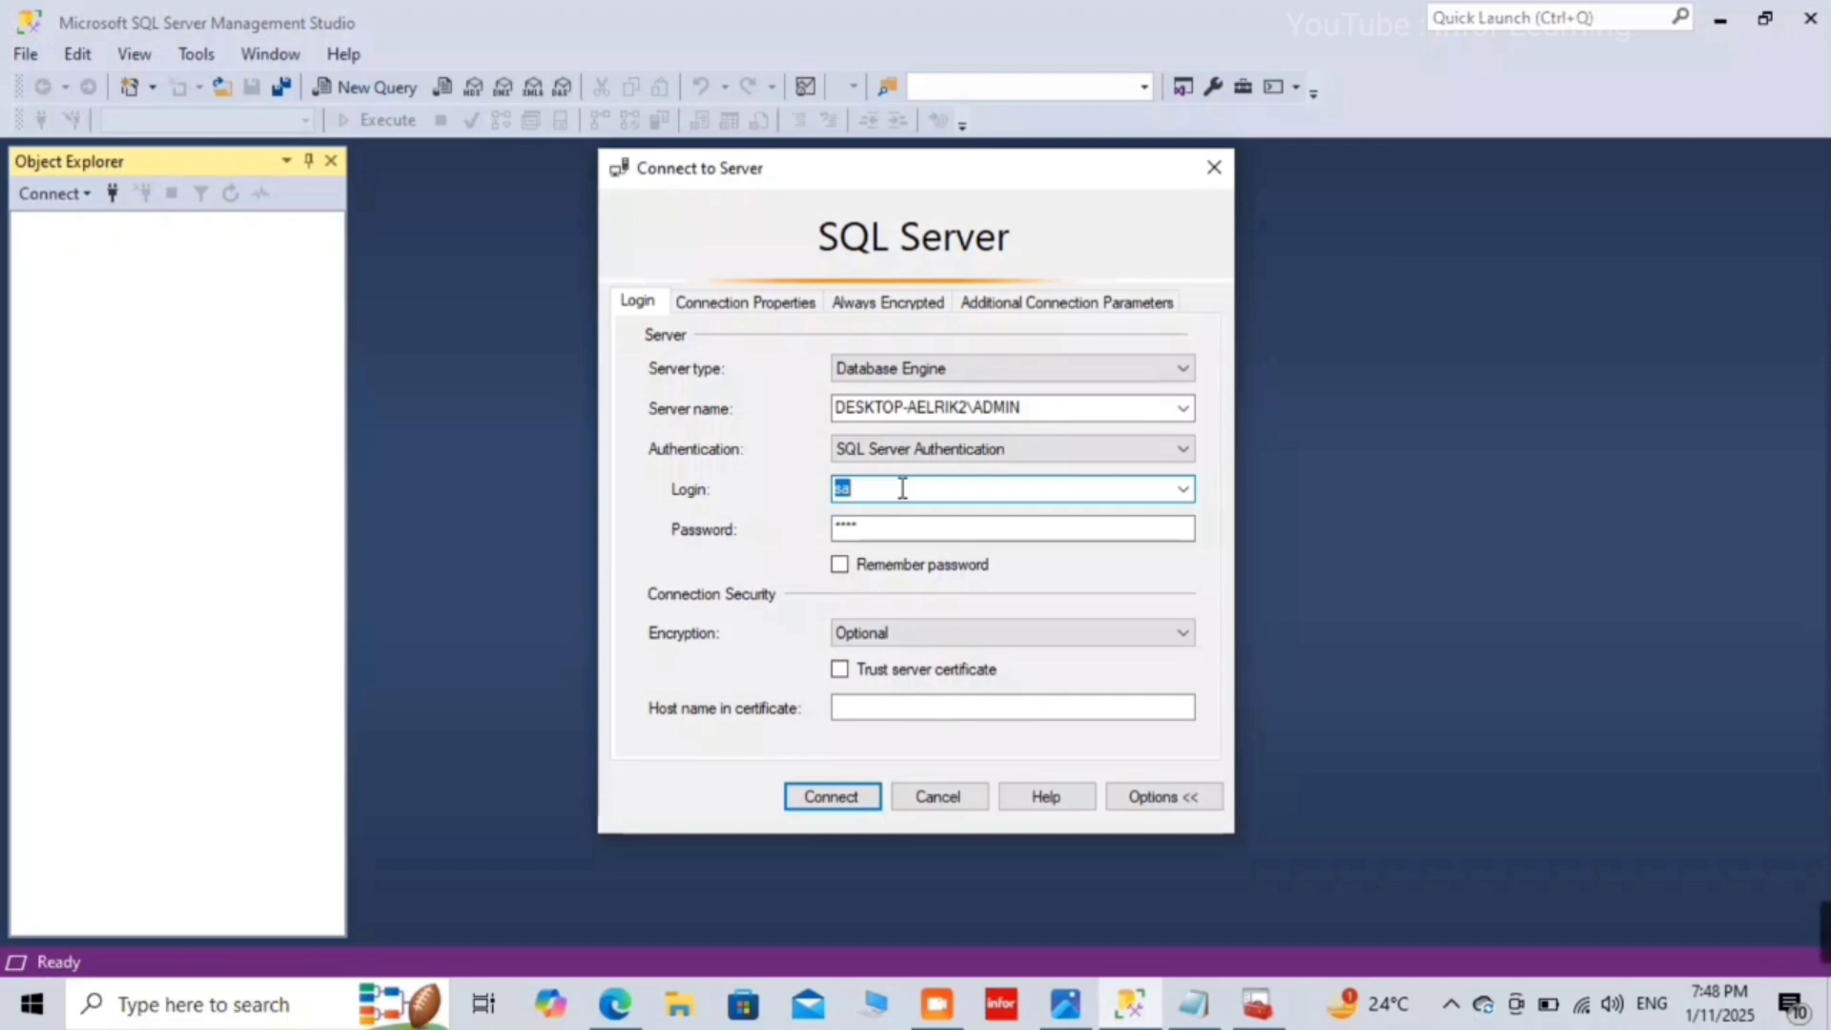
pyautogui.click(1721, 19)
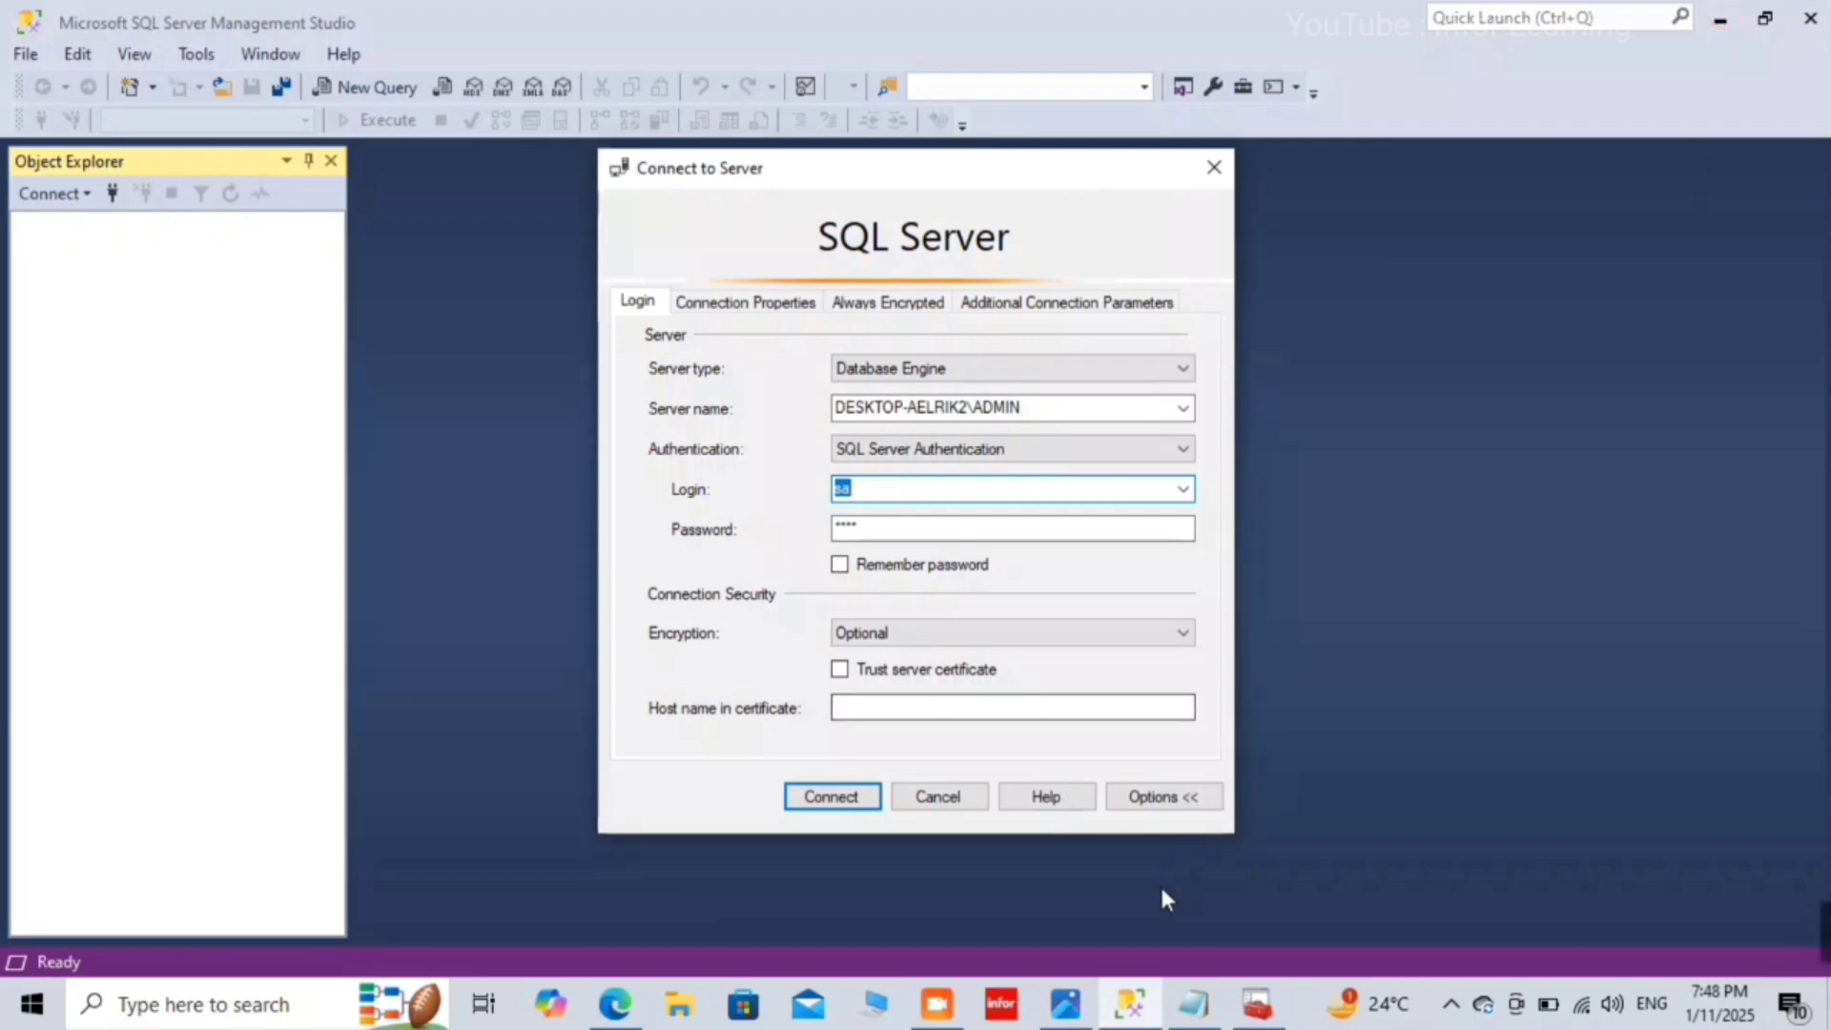
pyautogui.click(1231, 171)
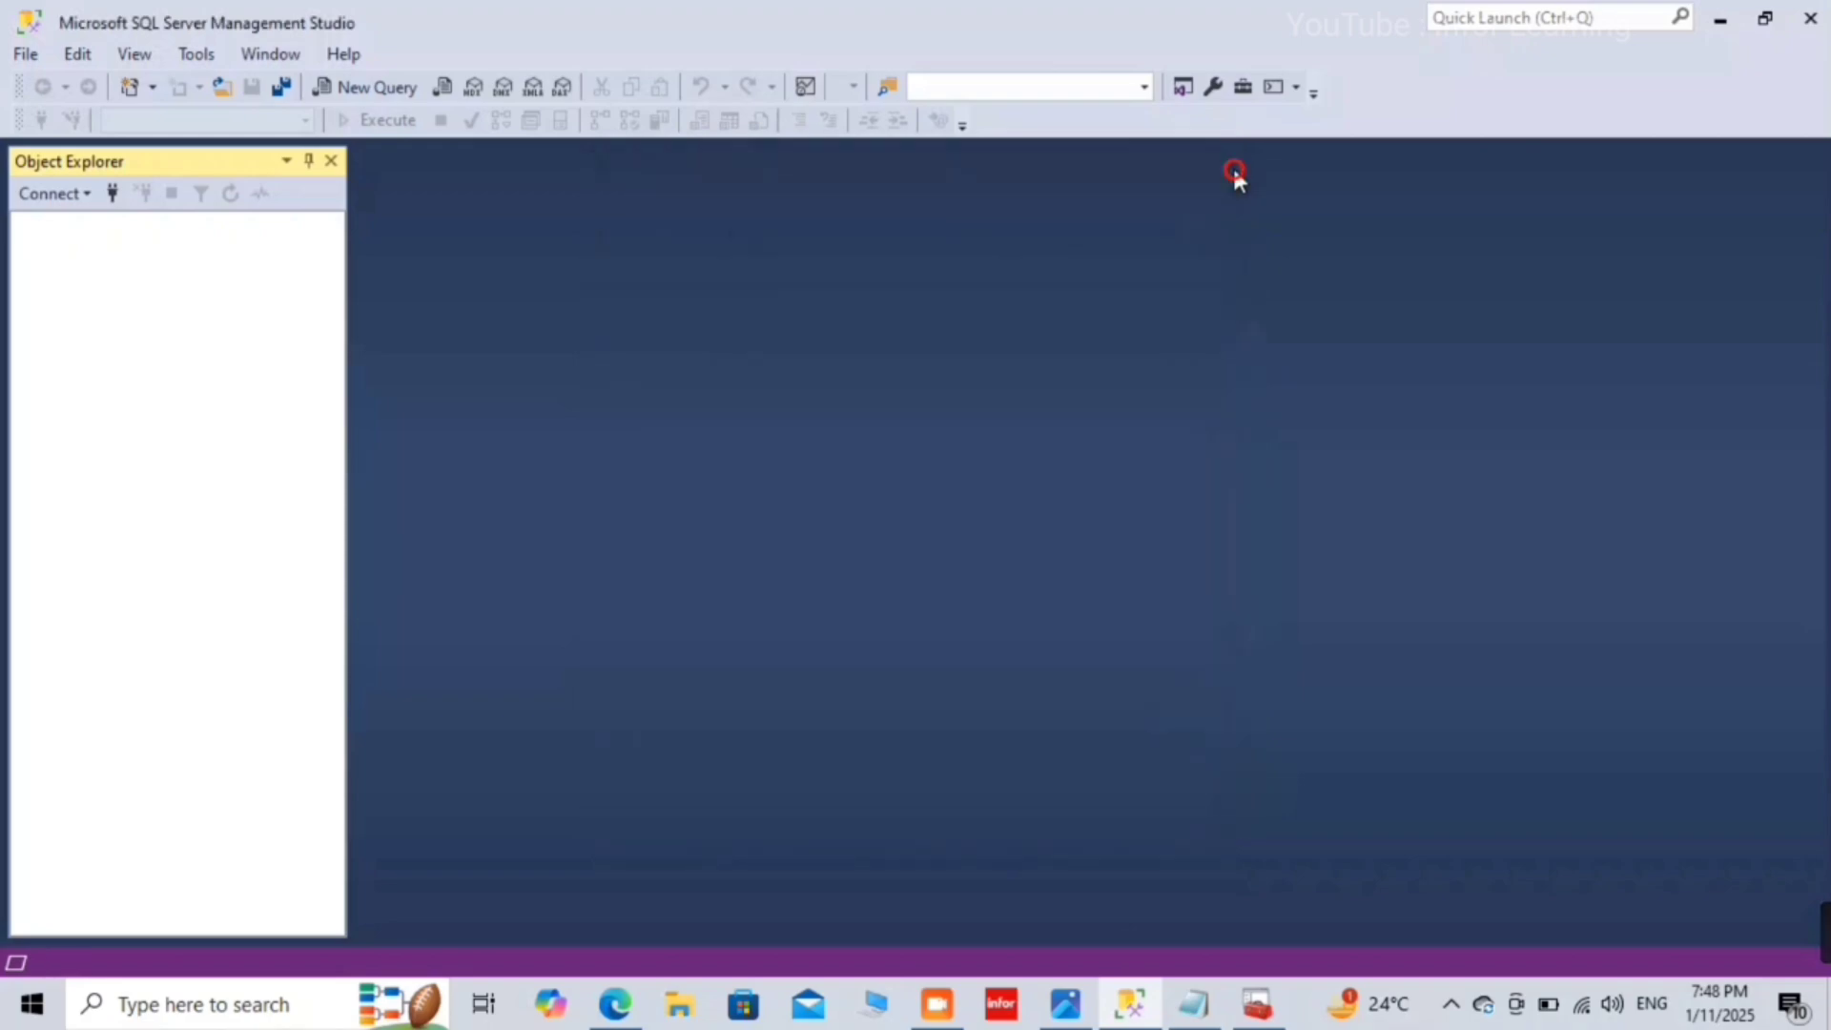
# Step: Read the SQL Server issues PDF on unlocking the sa login in Edge, then return to SSMS
pyautogui.click(1728, 14)
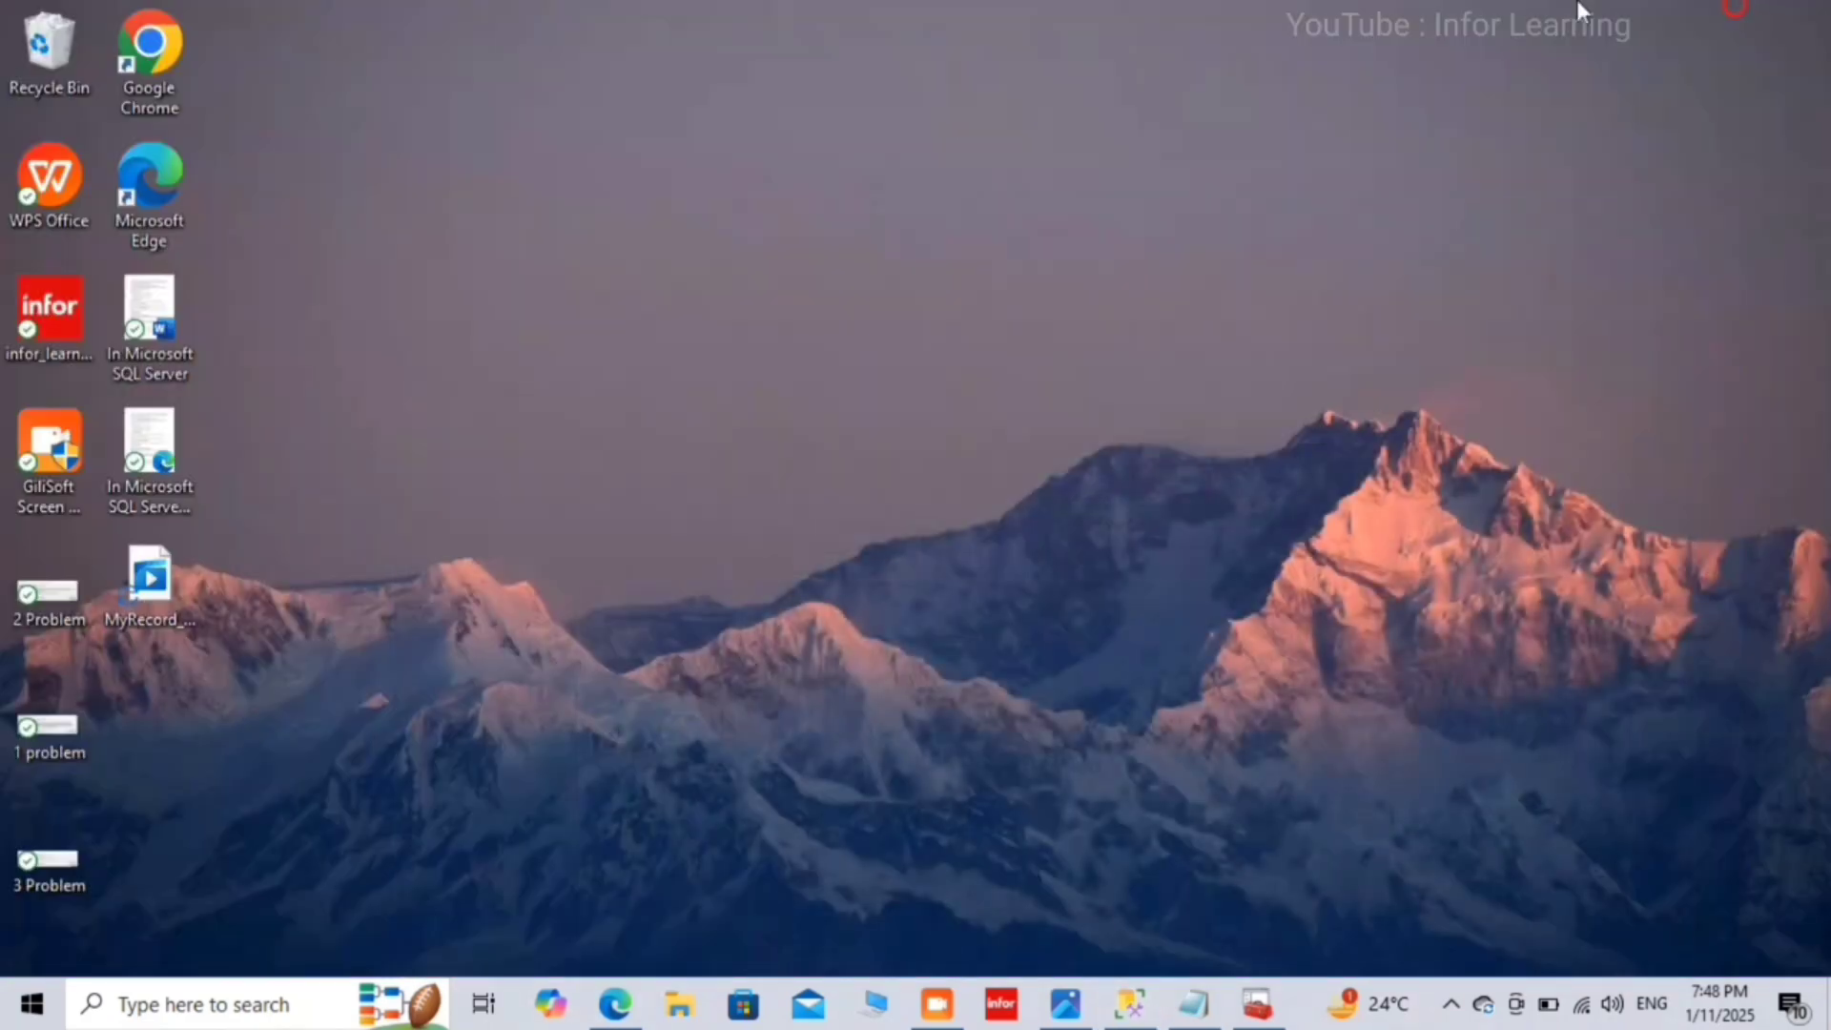
pyautogui.click(152, 425)
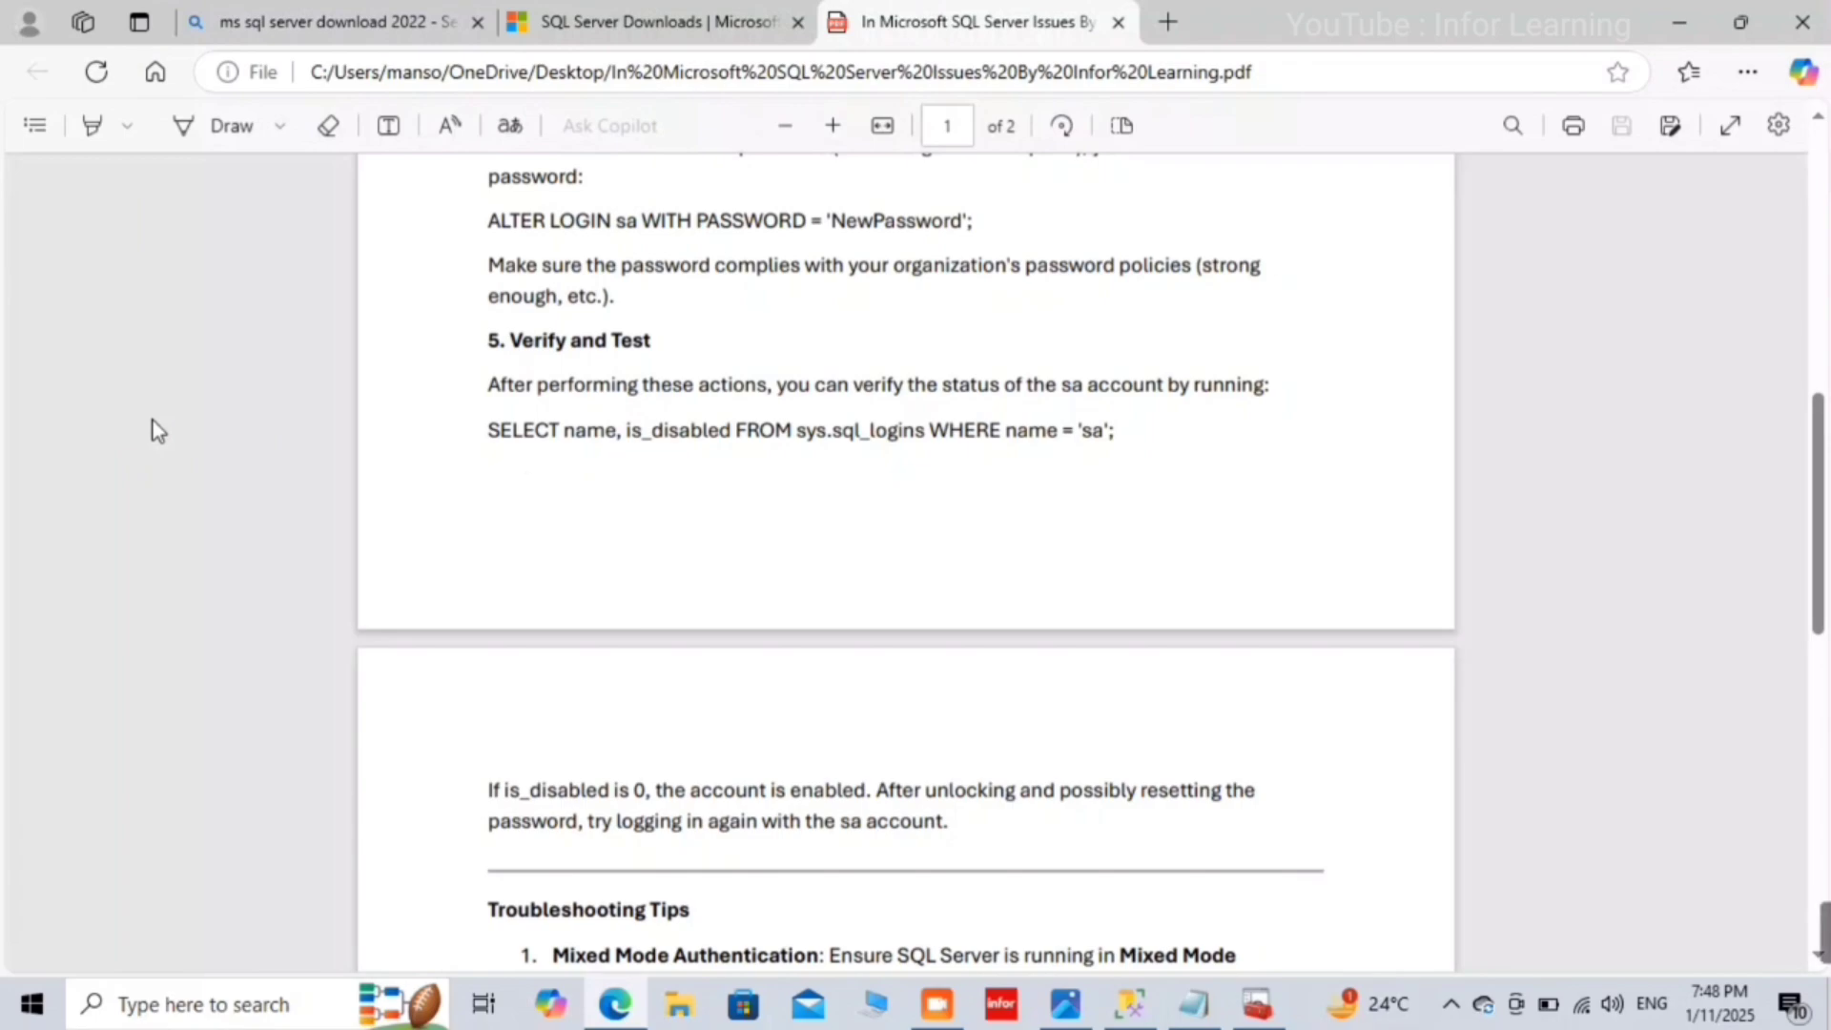
pyautogui.scroll(7, 831, 497)
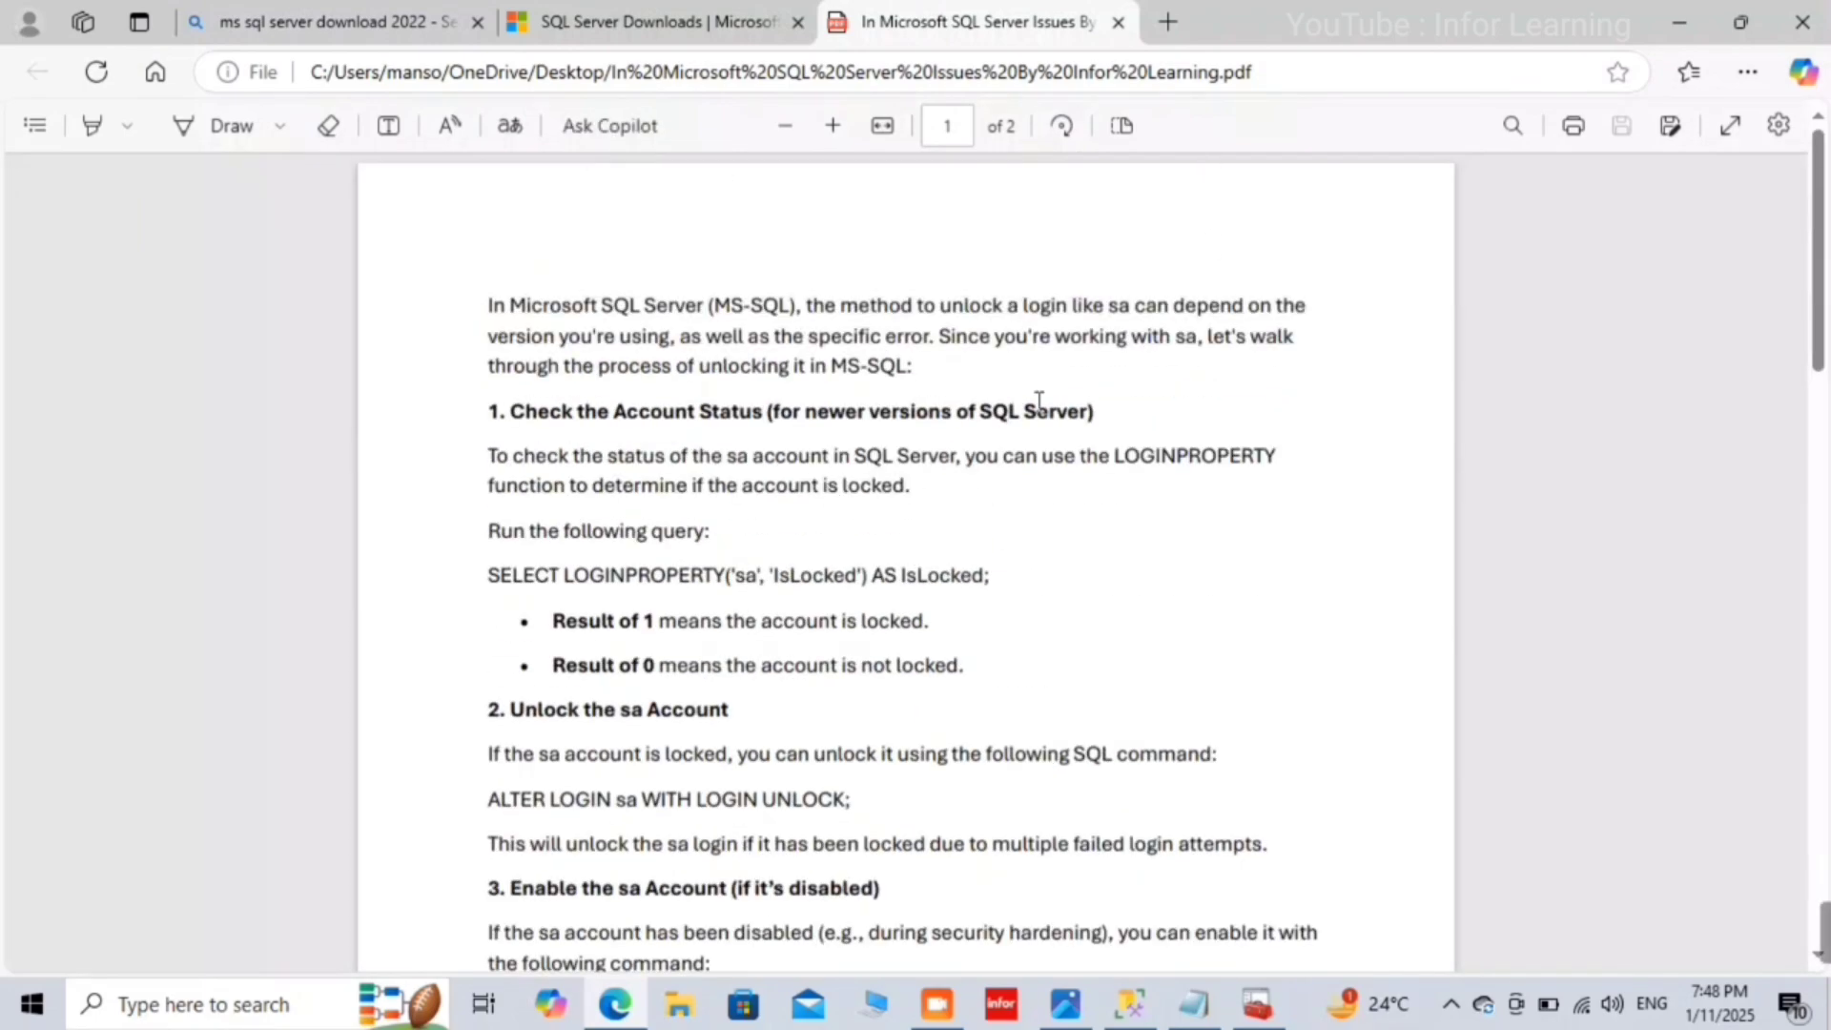
pyautogui.scroll(-2, 1039, 401)
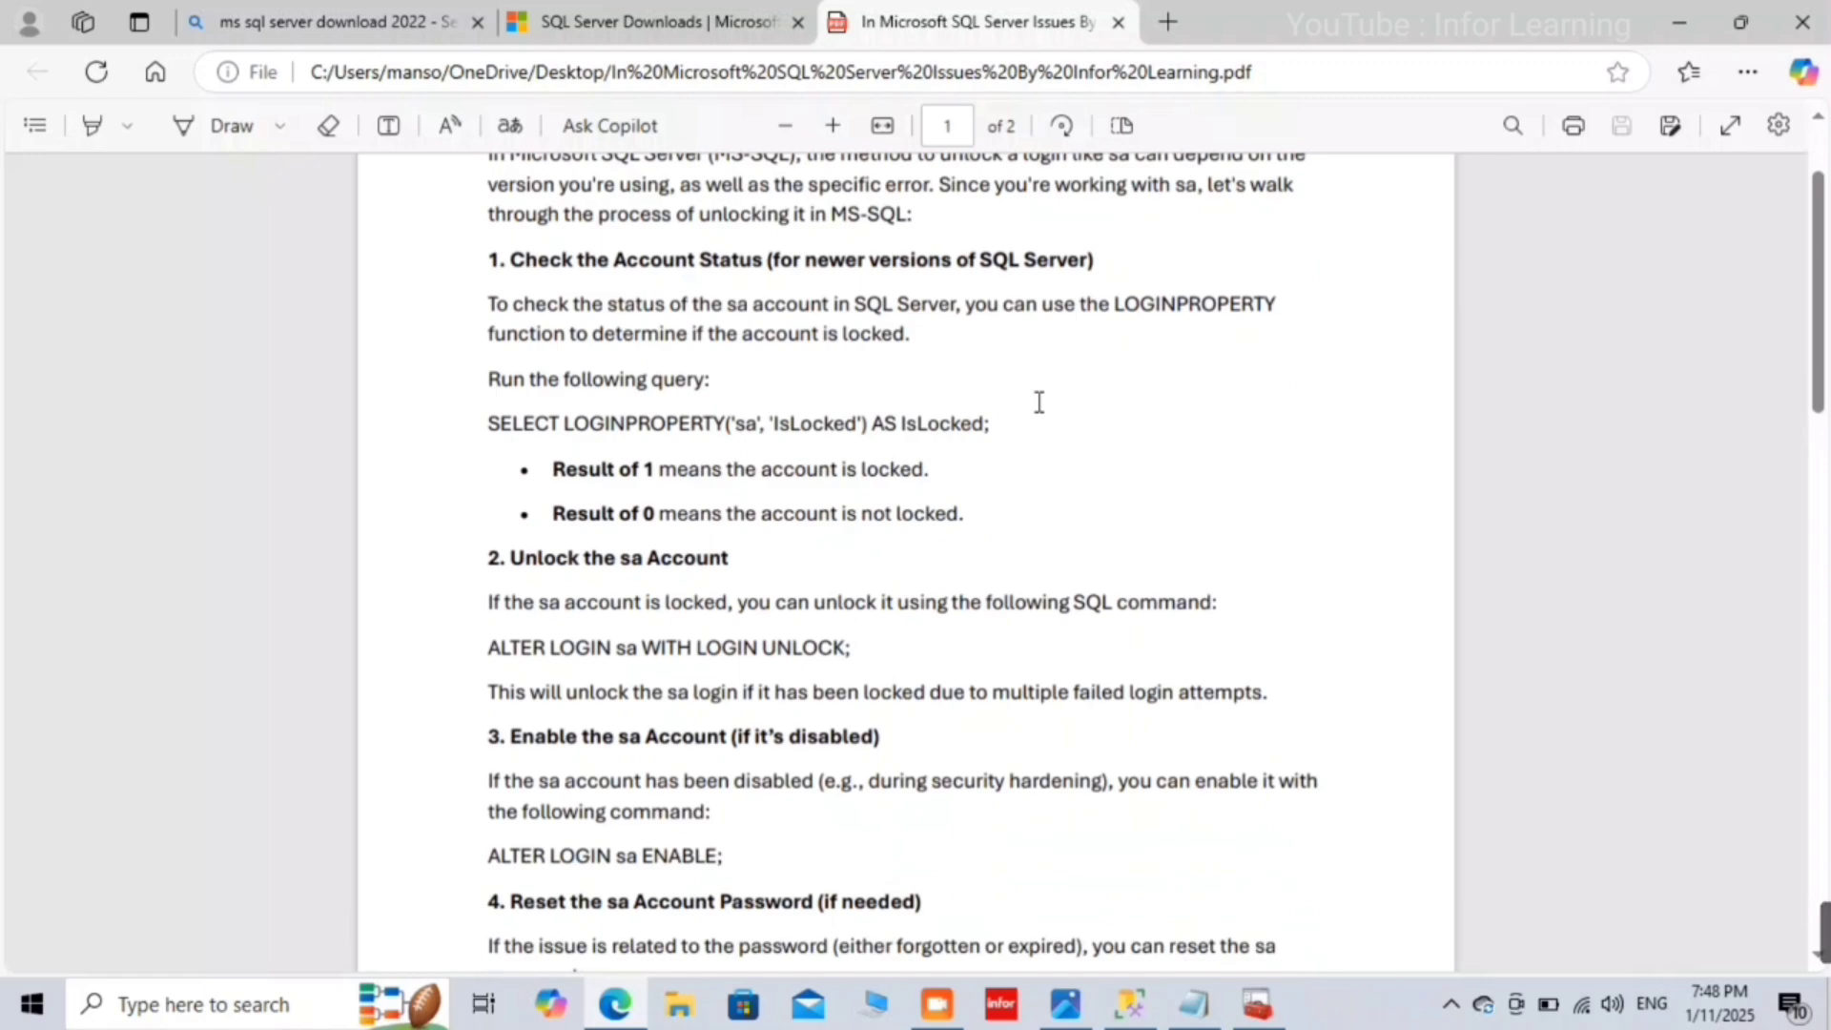
pyautogui.scroll(2, 1039, 402)
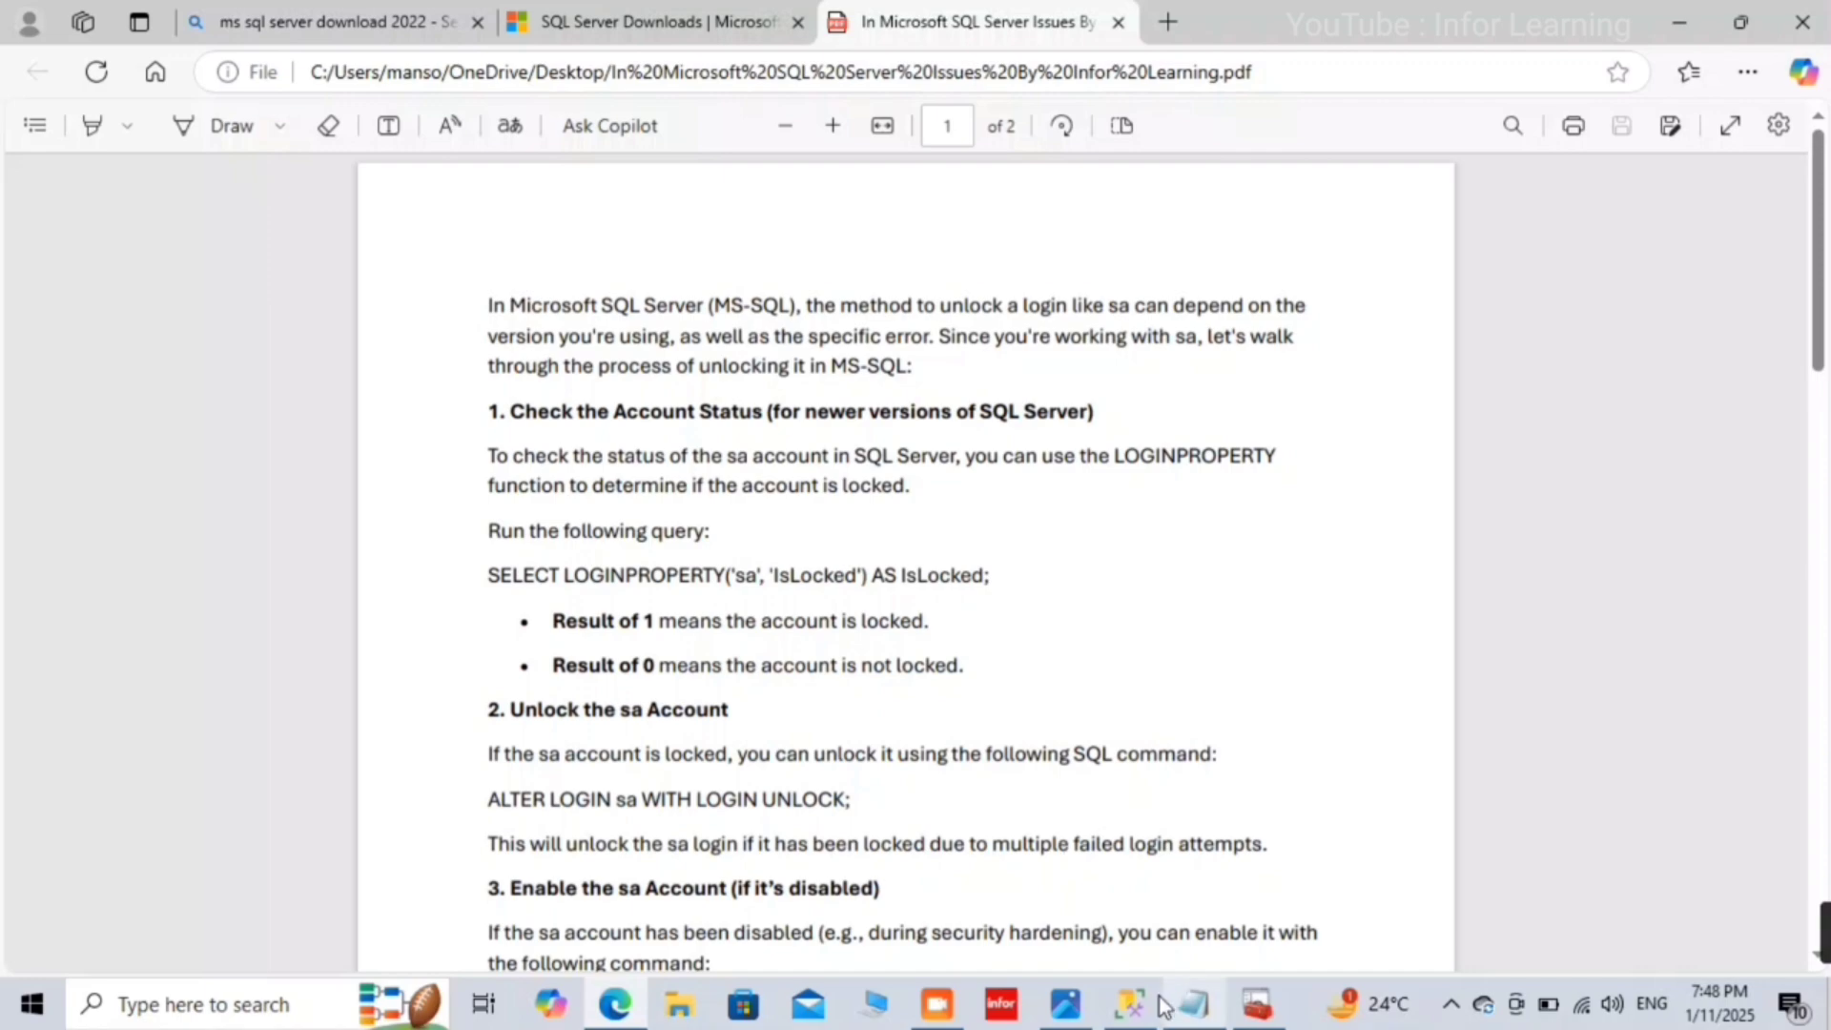
pyautogui.click(1132, 1008)
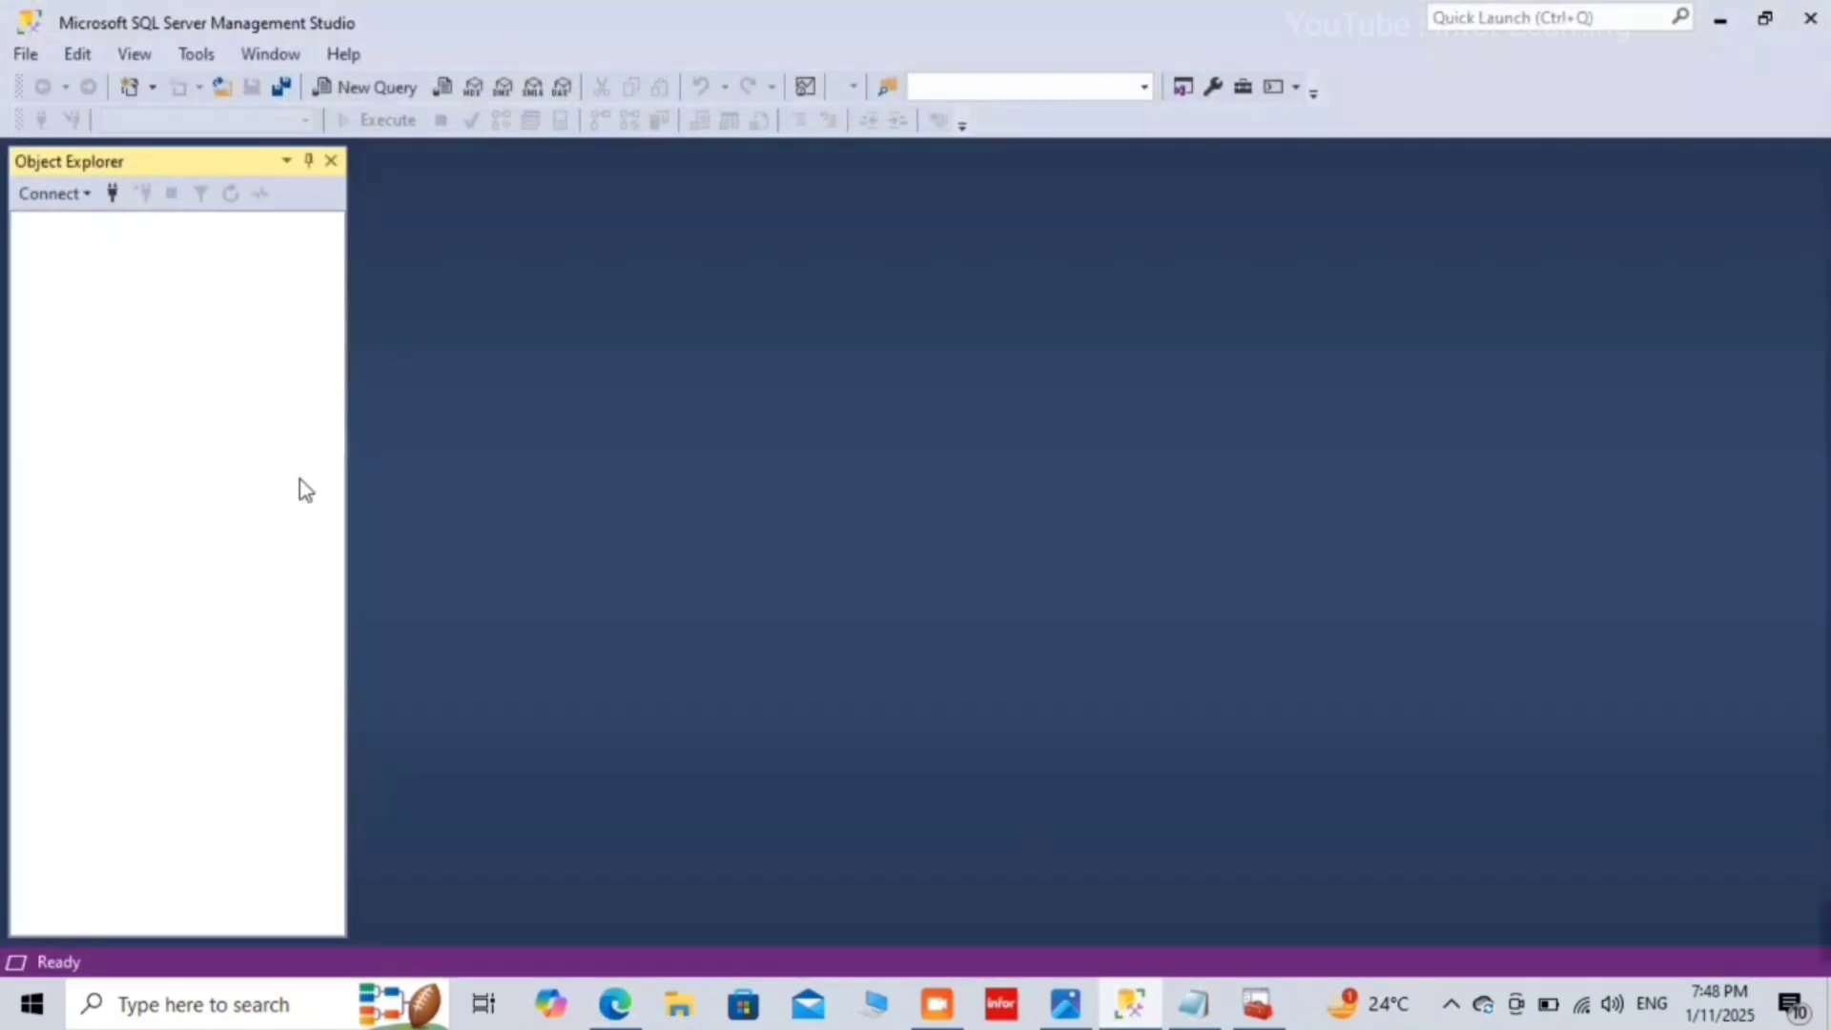
# Step: Retry the sa login to DESKTOP-AELRIK2\ADMIN and dismiss the resulting login-failed error
pyautogui.click(112, 191)
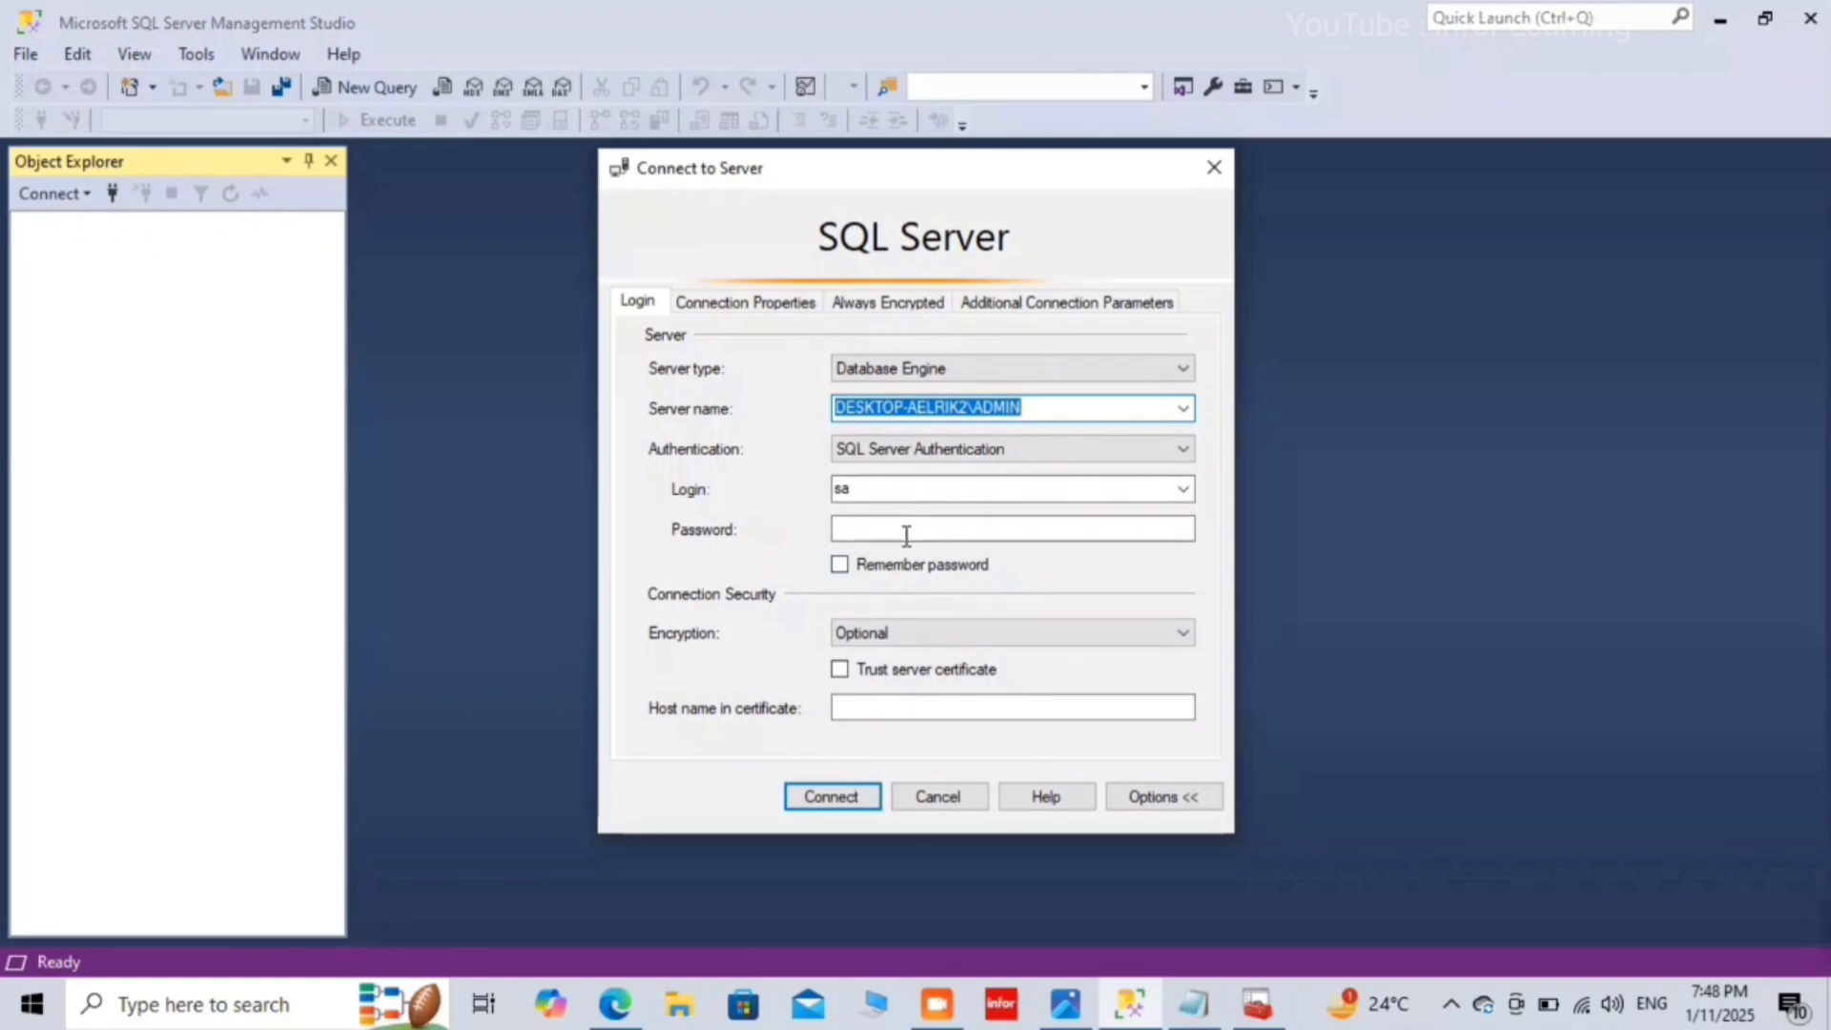
pyautogui.click(831, 797)
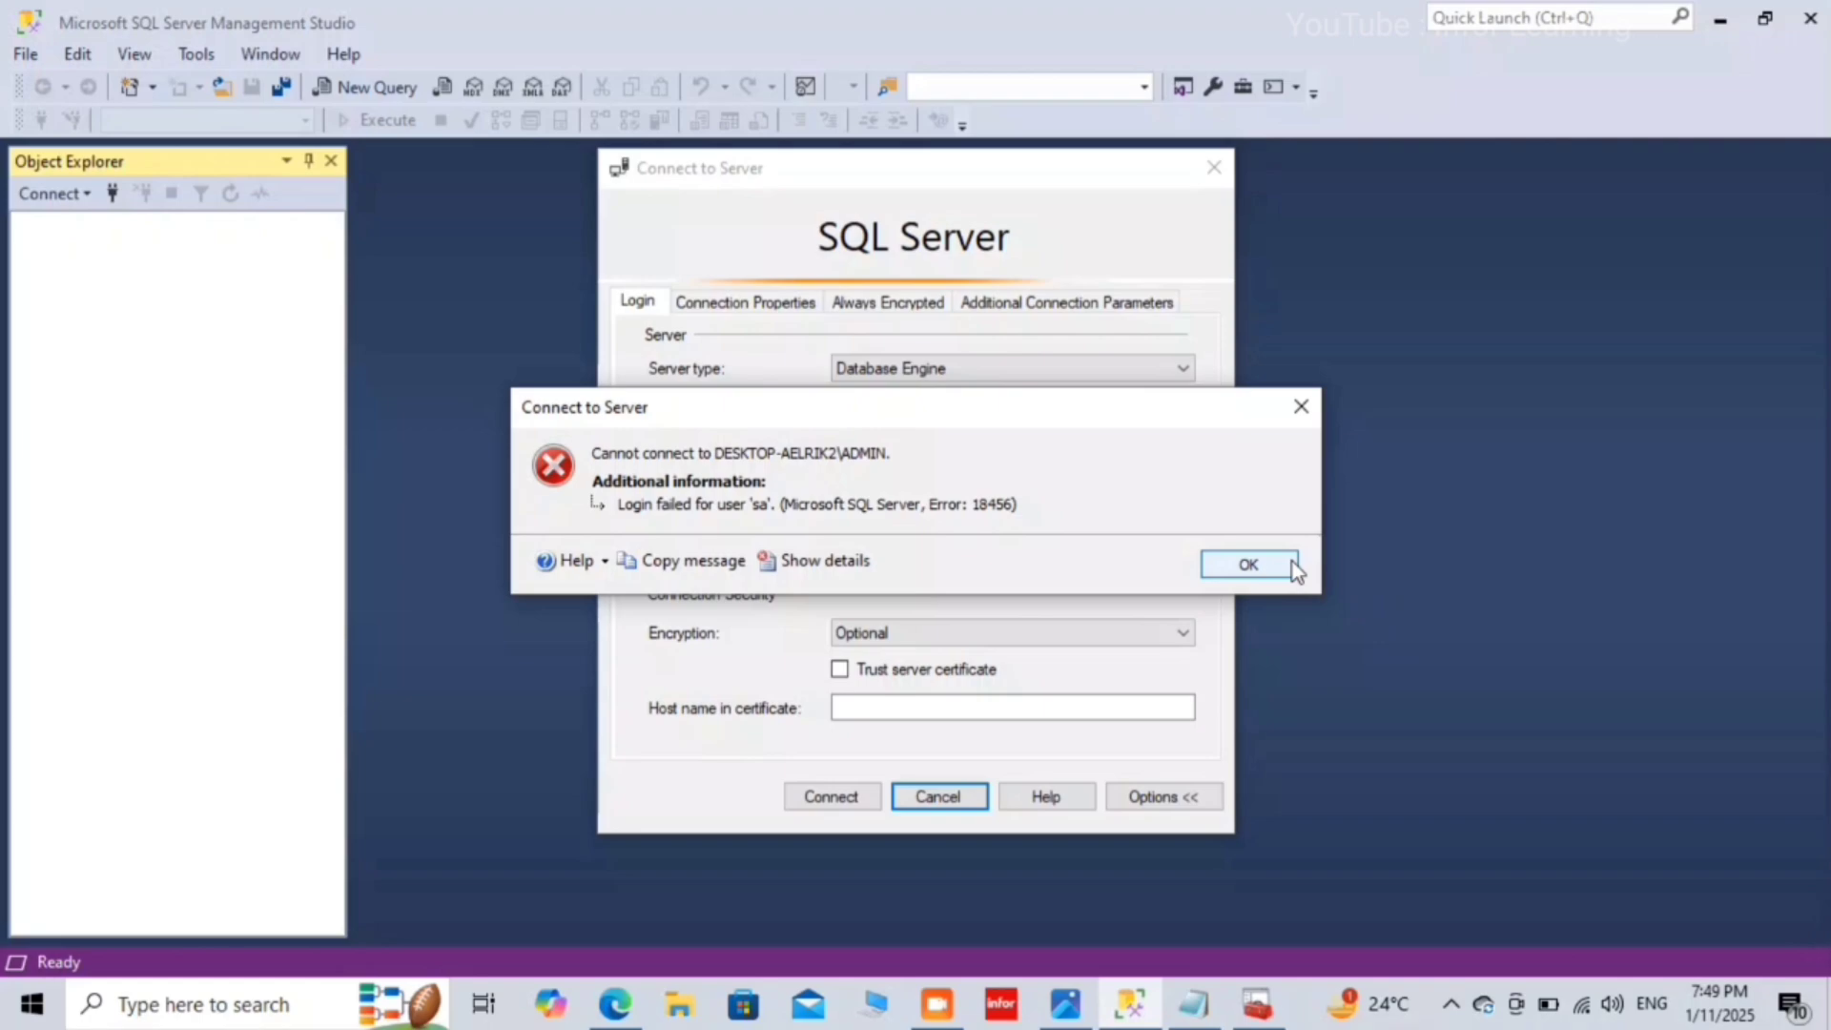
pyautogui.moveTo(1021, 405); pyautogui.dragTo(986, 181)
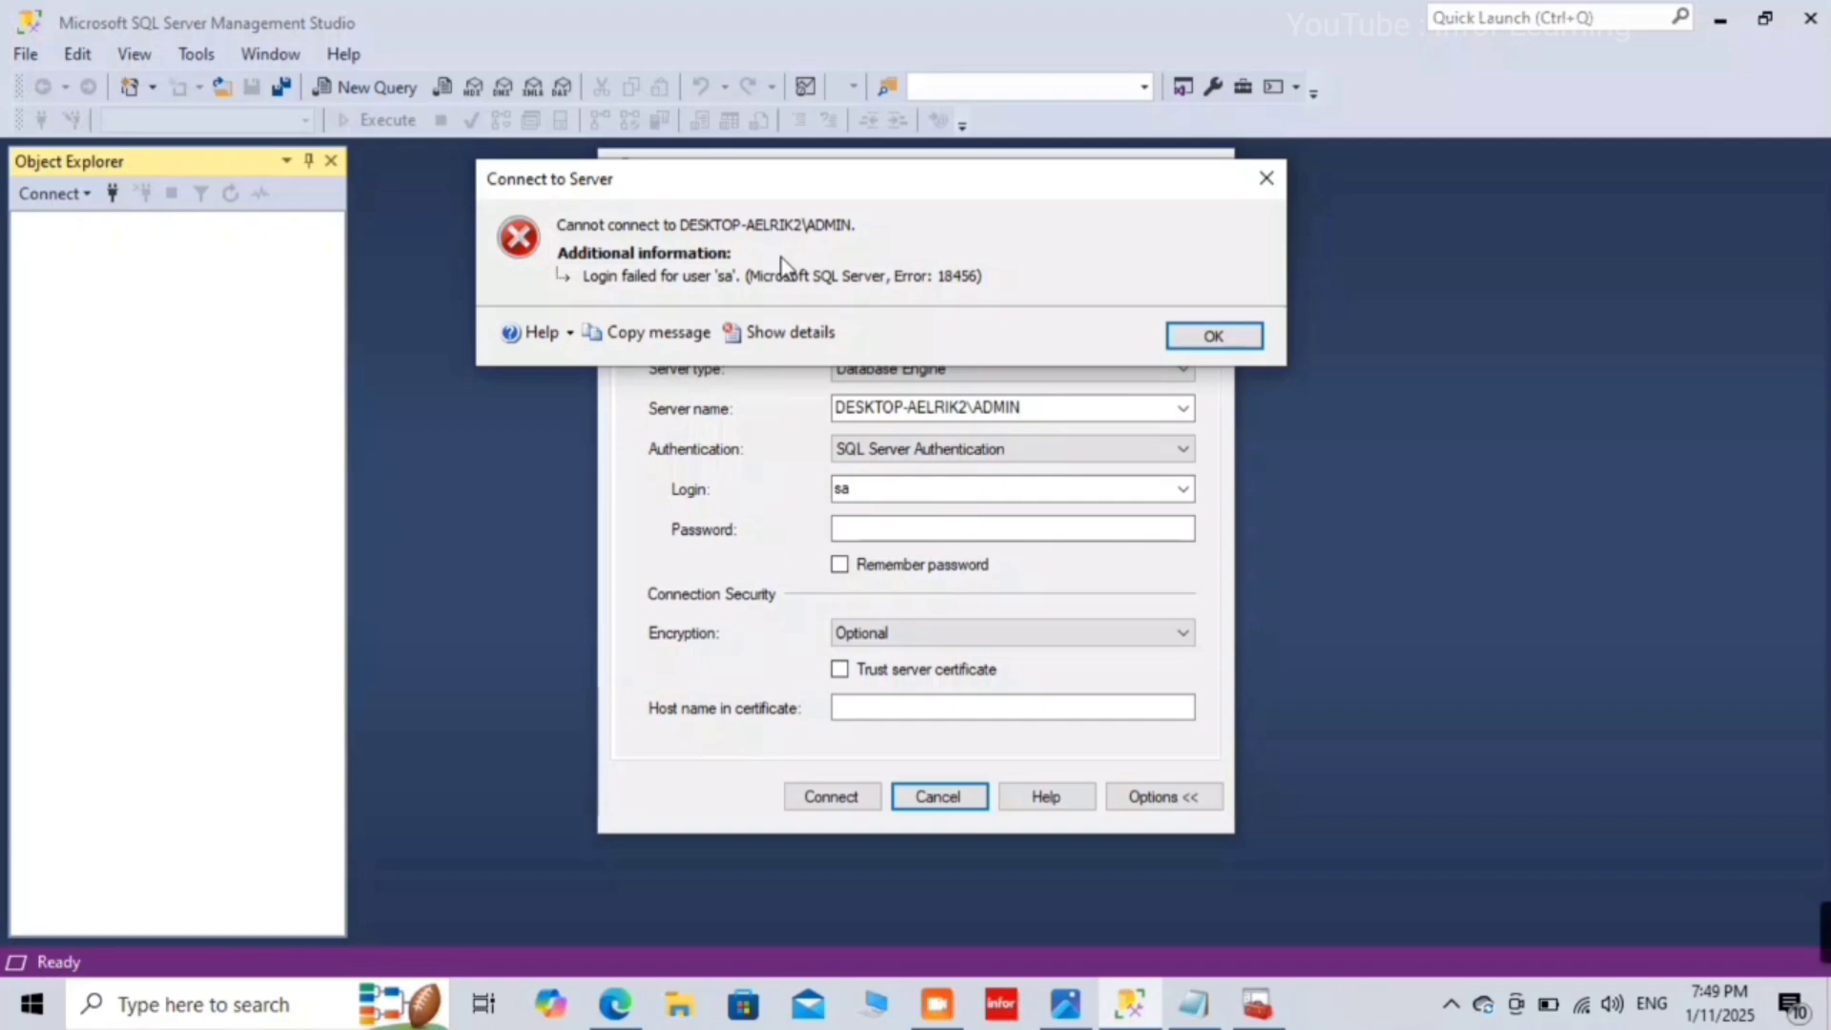
pyautogui.click(1235, 329)
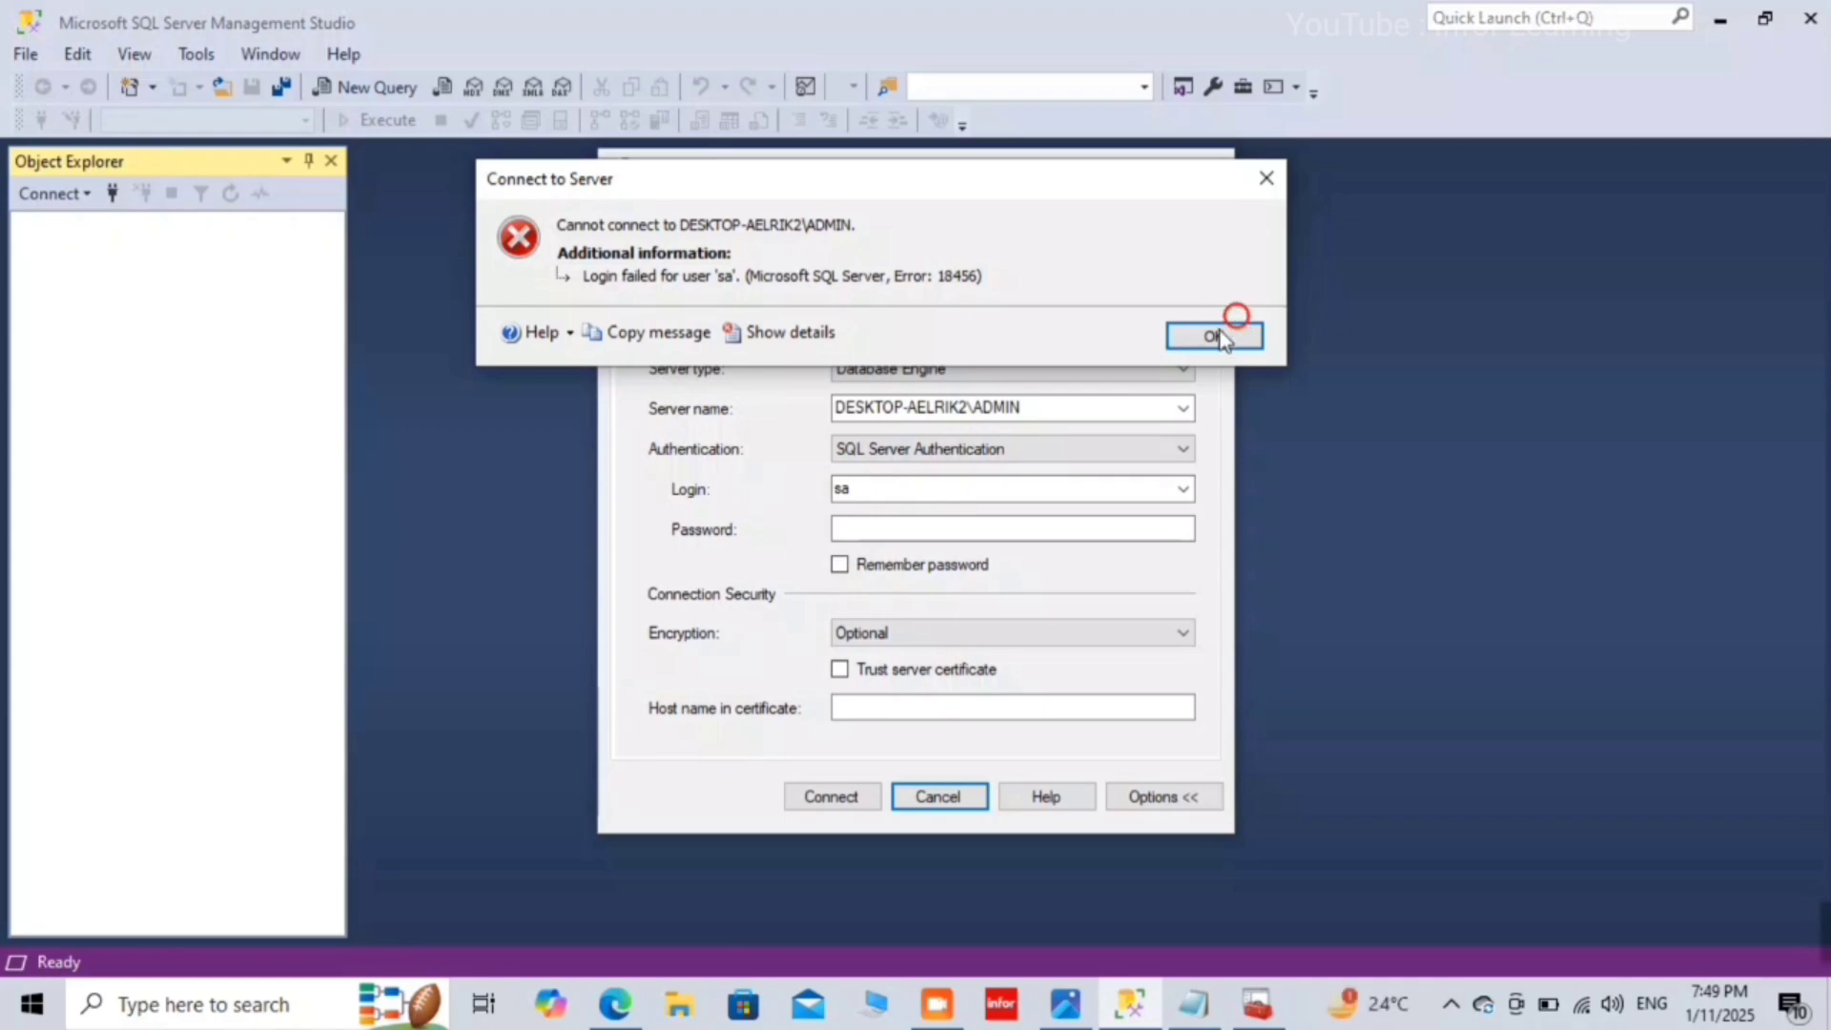
# Step: Re-enter the sa password and connect to DESKTOP-AELRIK2\ADMIN
pyautogui.click(904, 530)
pyautogui.write('123456')
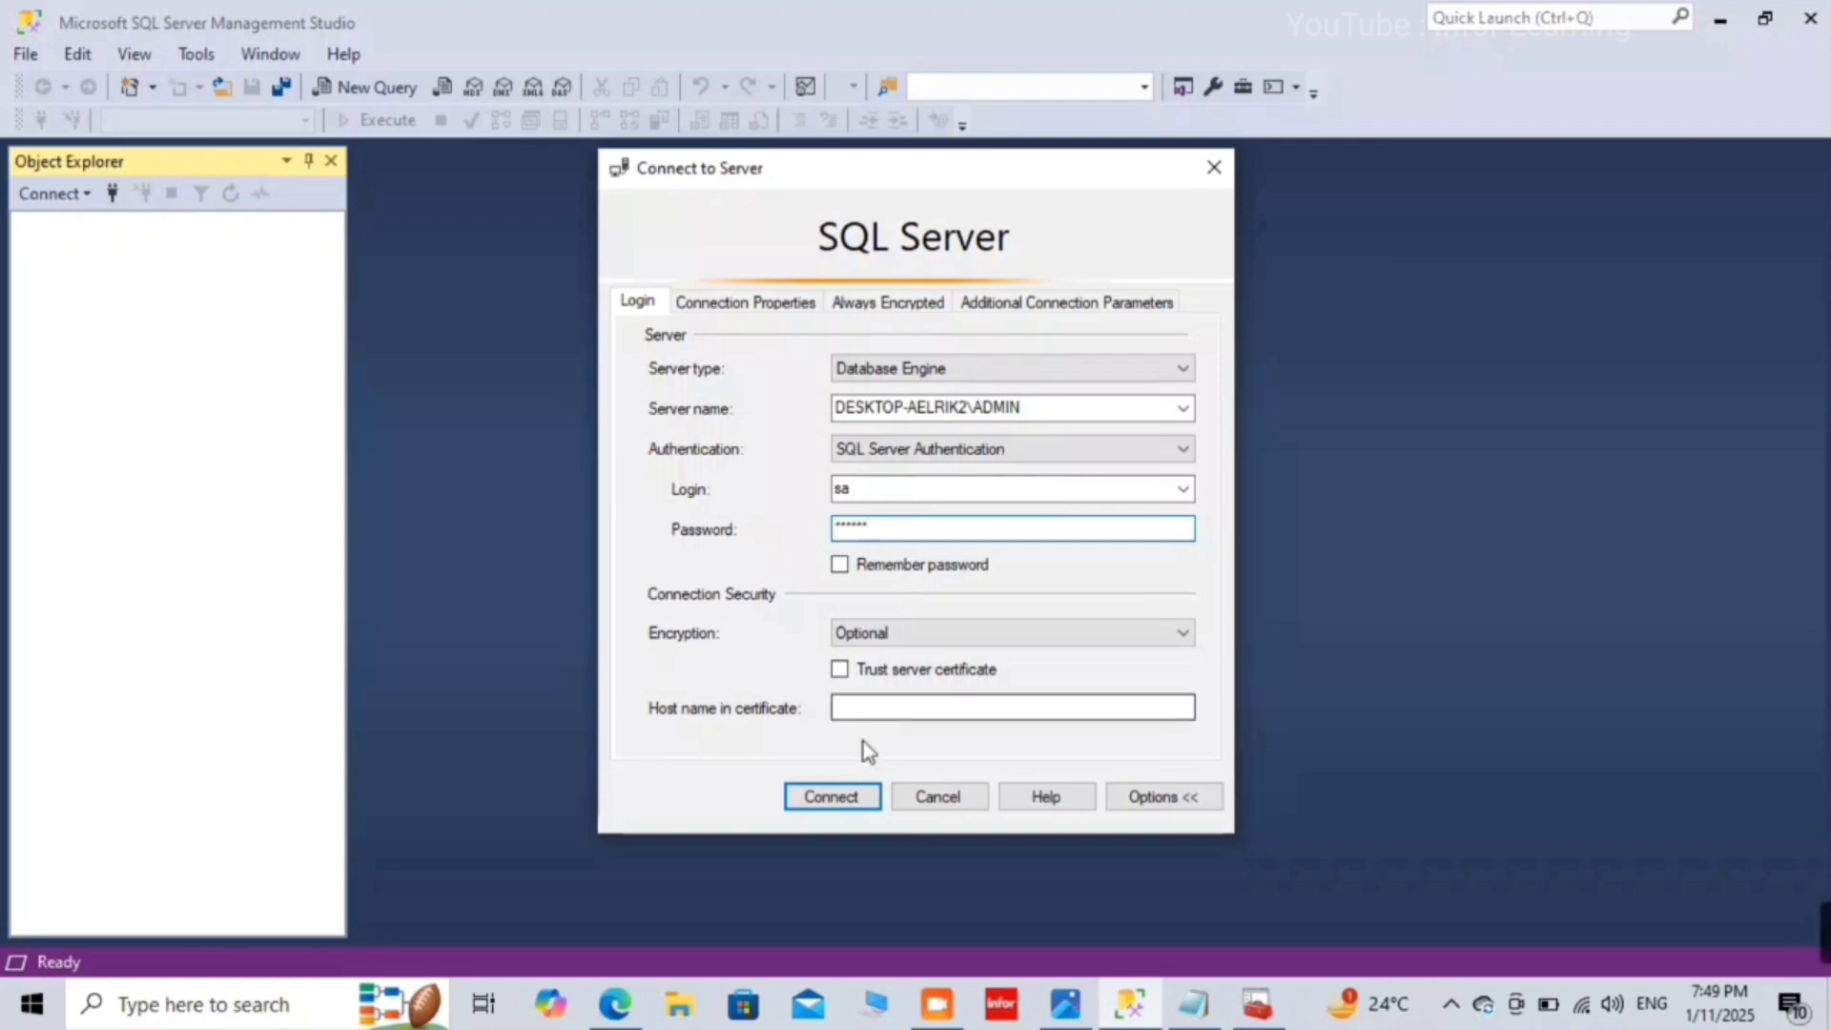
pyautogui.click(827, 803)
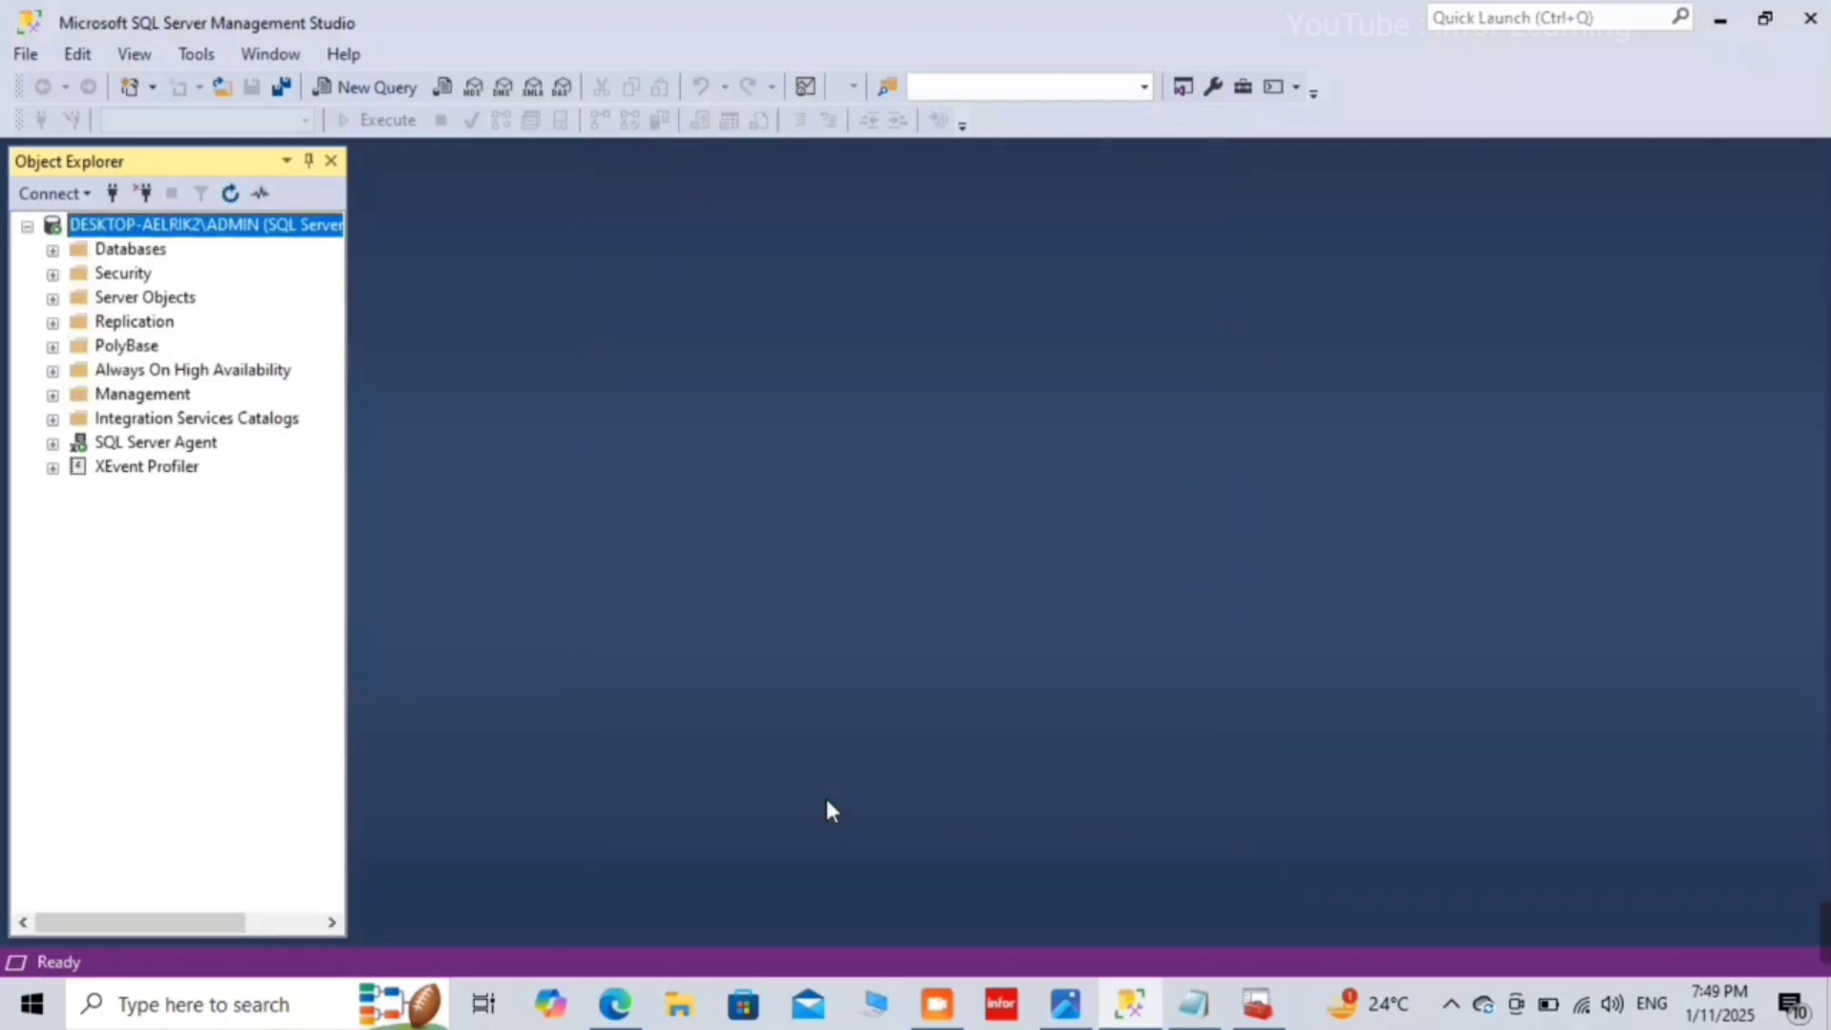
# Step: Disconnect from the server, then try logging back in as sa with its password
pyautogui.click(143, 193)
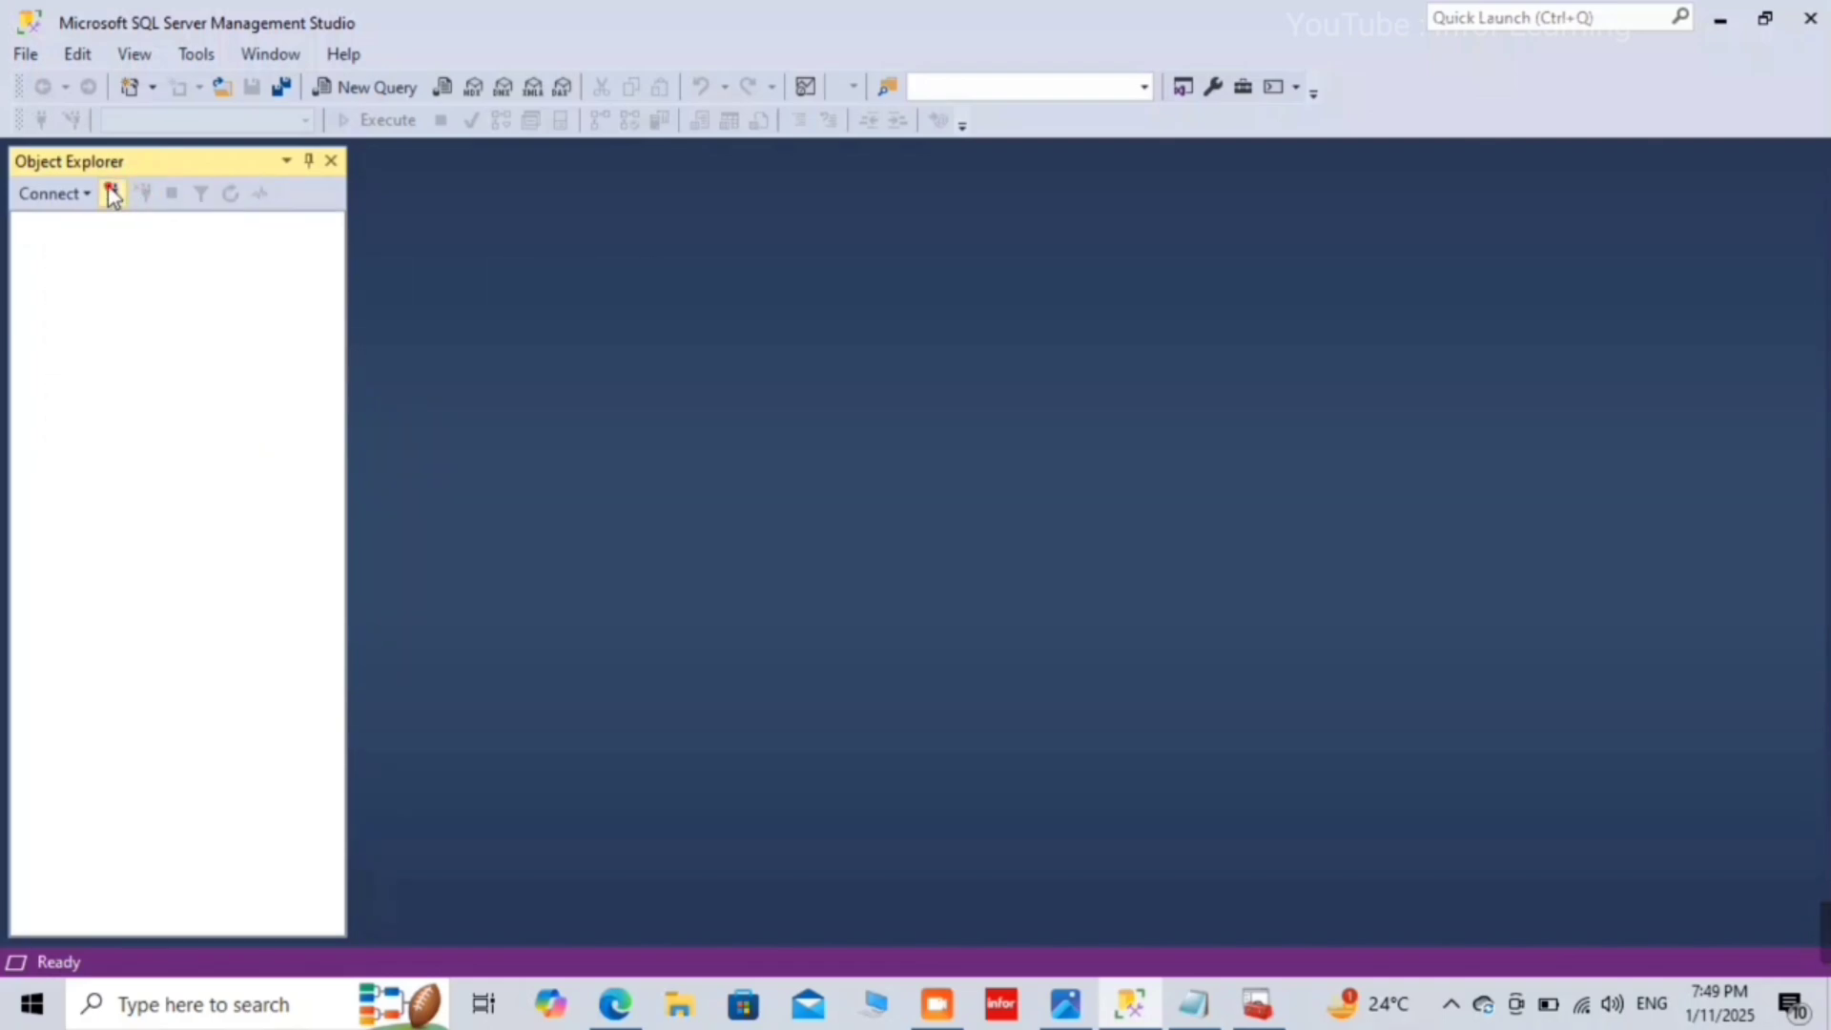
pyautogui.click(113, 193)
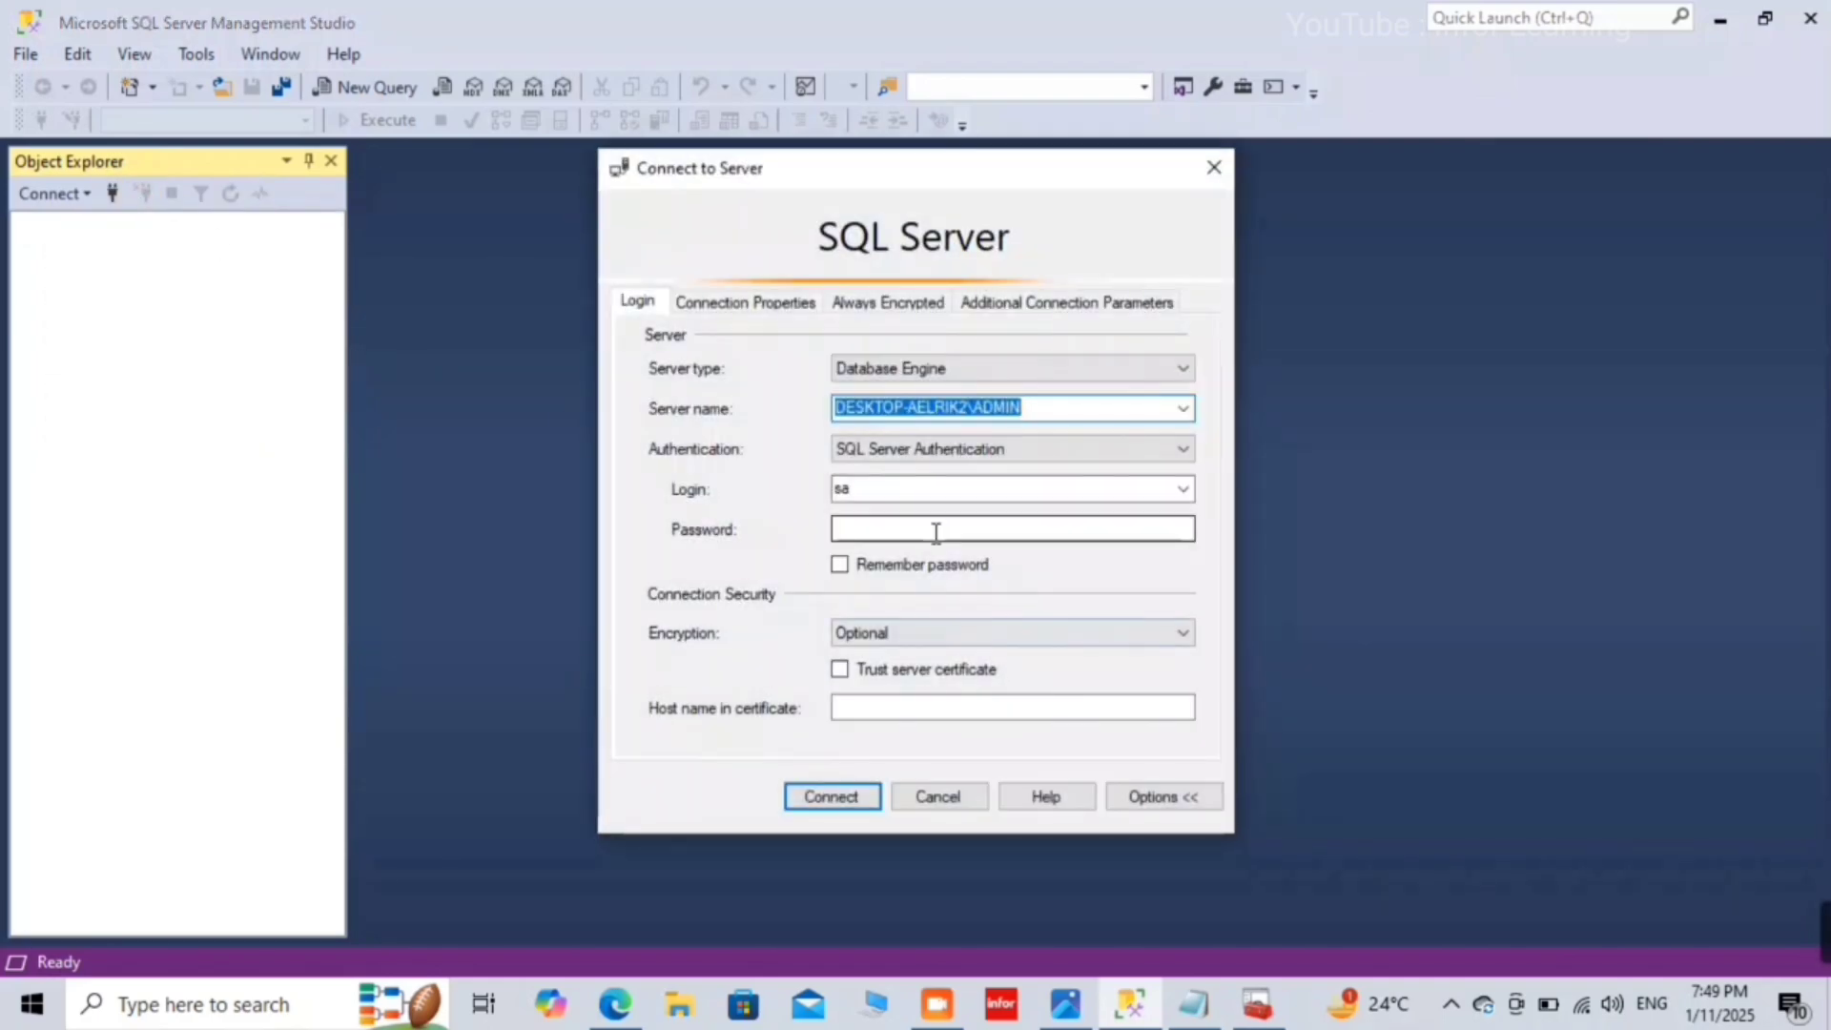
pyautogui.click(935, 528)
pyautogui.write('********')
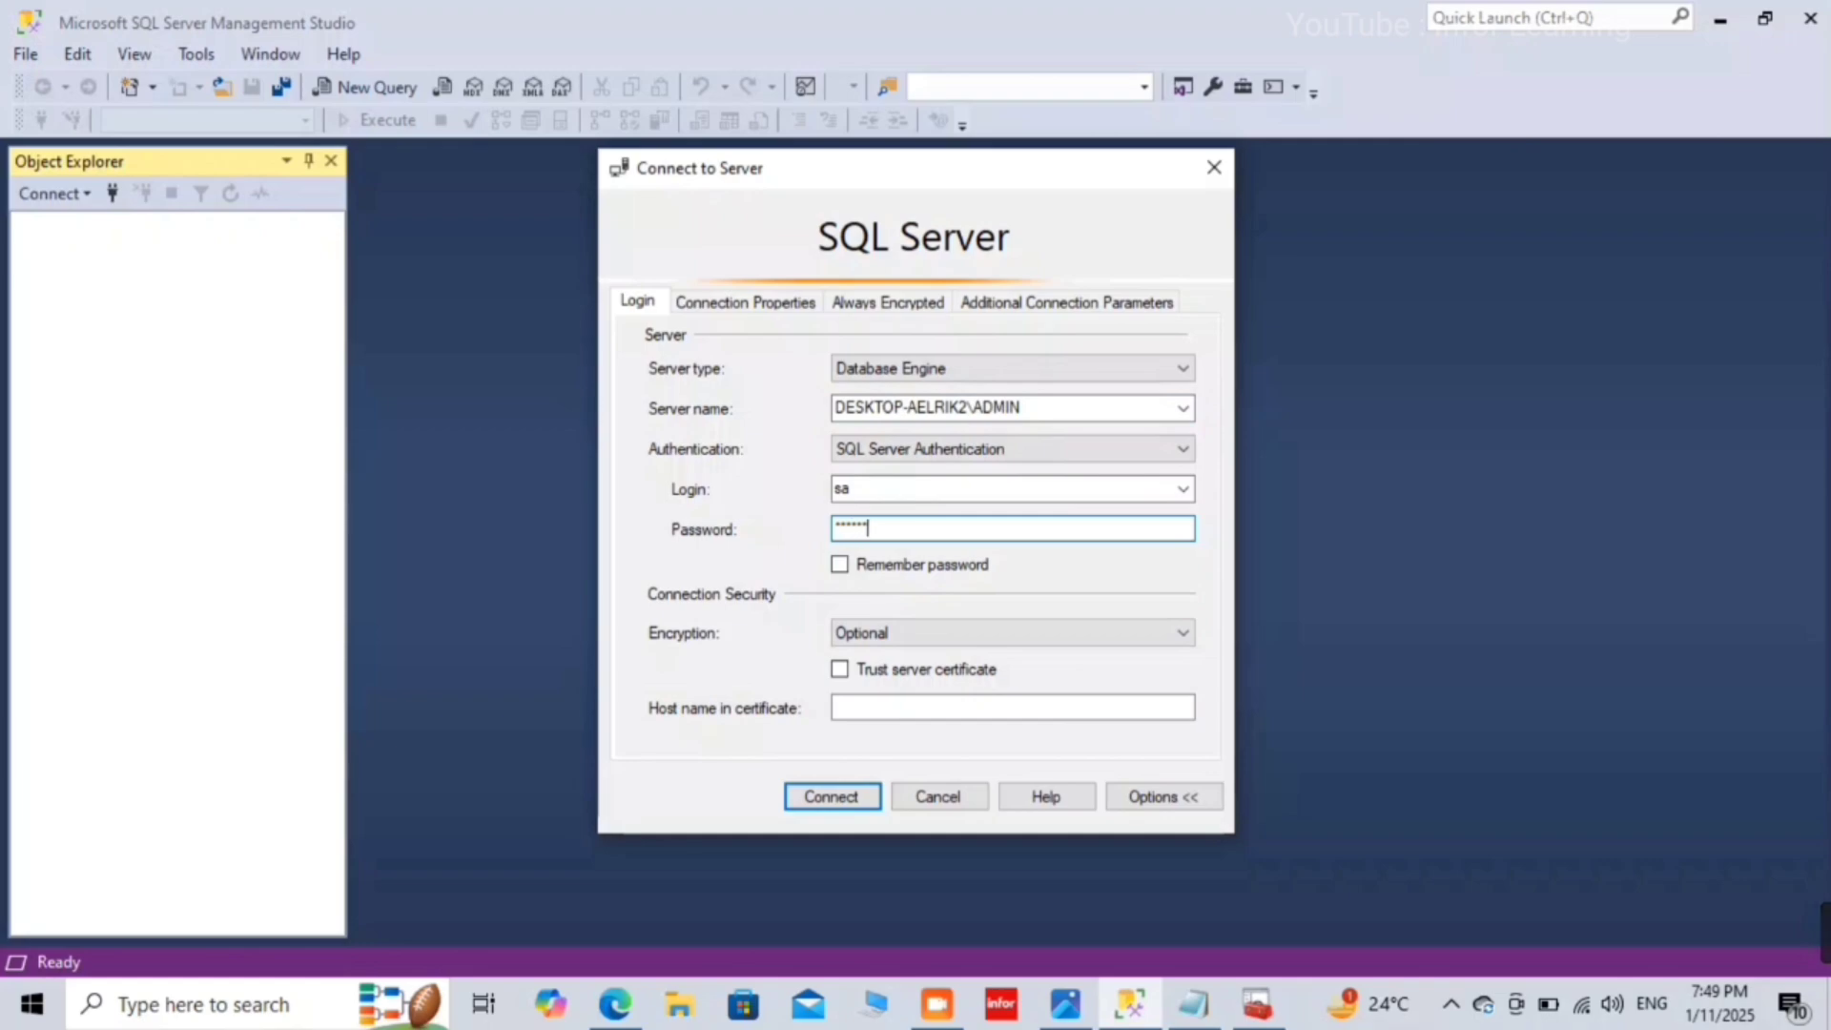
pyautogui.click(830, 796)
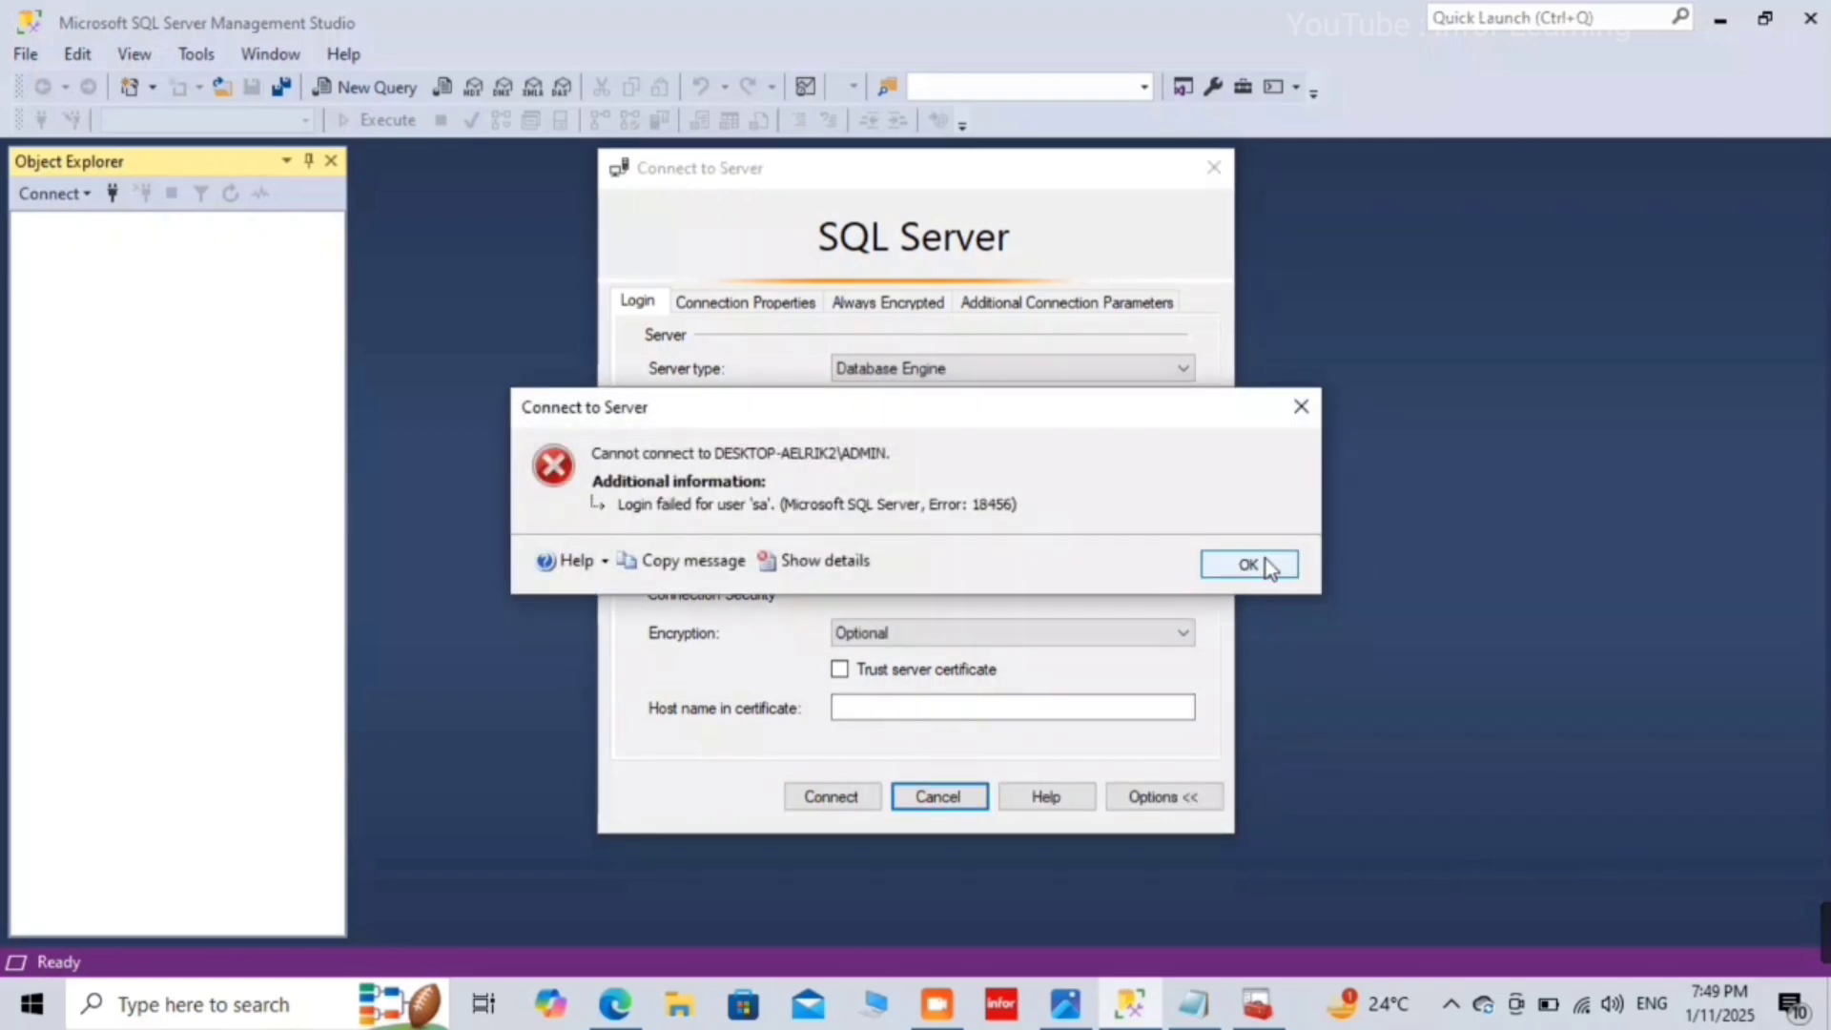
# Step: Dismiss the repeated login-failed 18456 errors while retrying the sa connection
pyautogui.click(1269, 563)
pyautogui.click(809, 801)
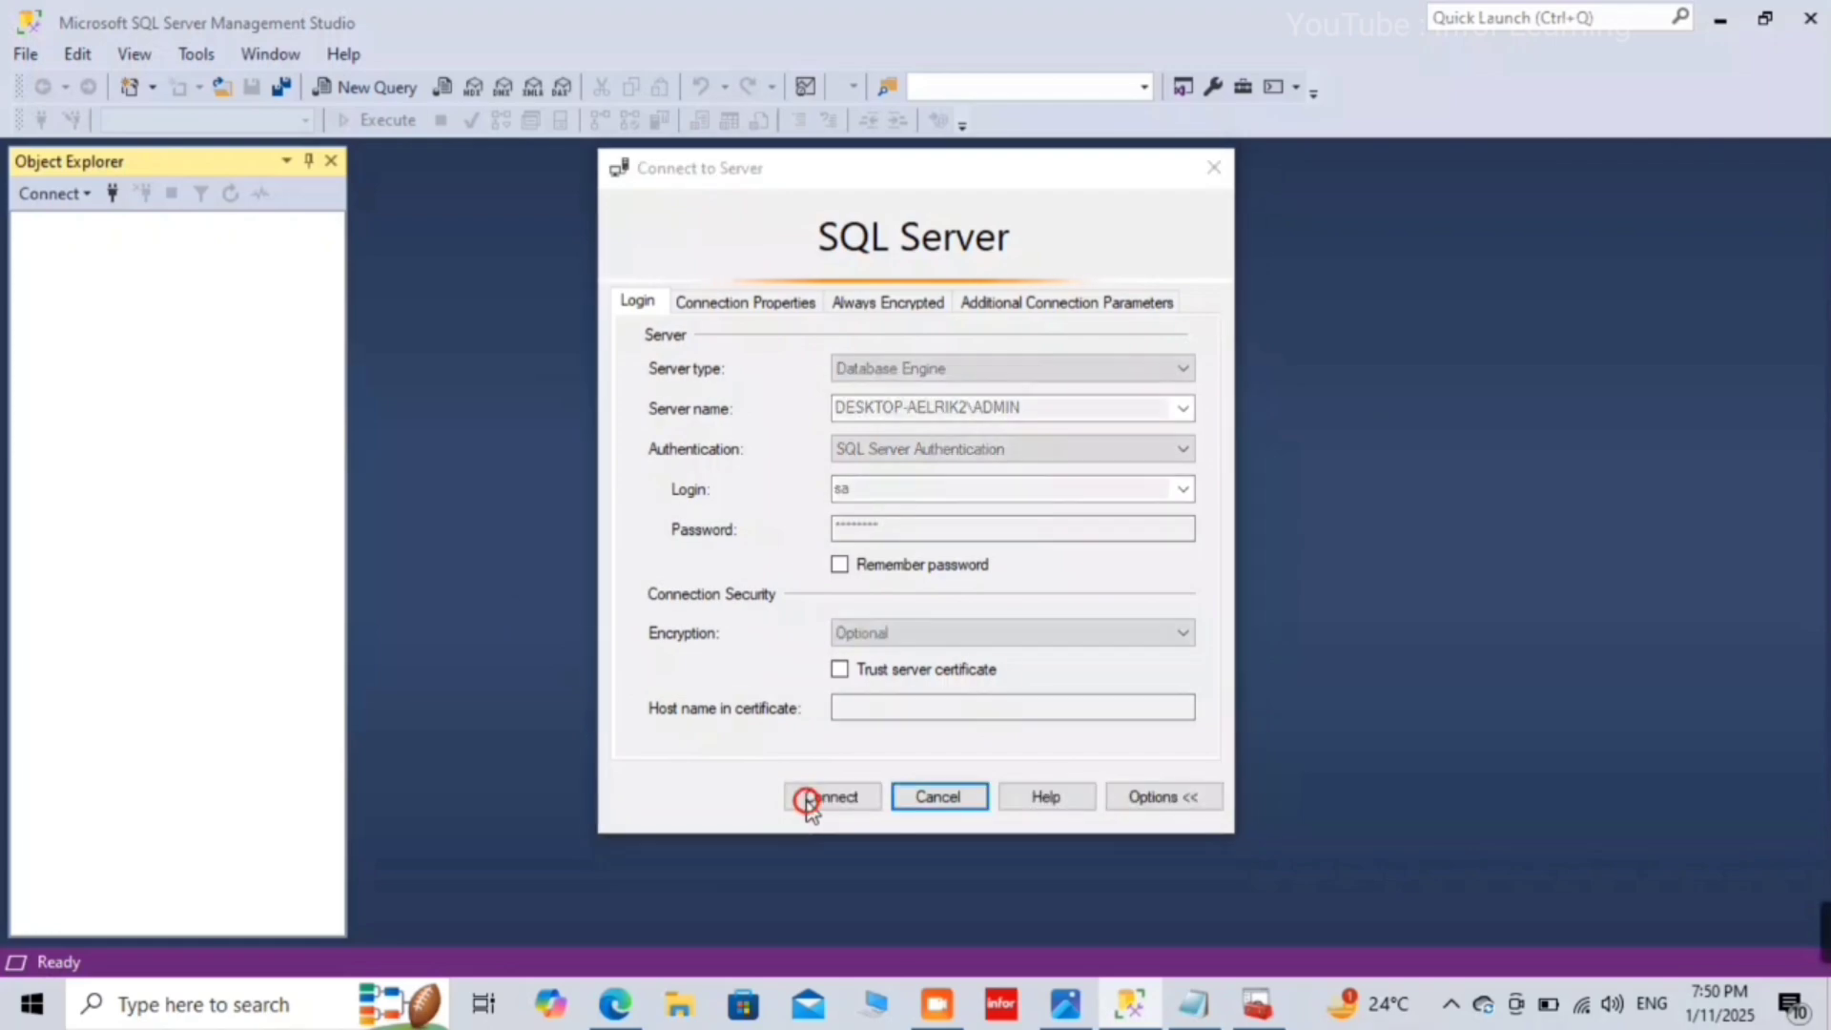
pyautogui.click(1267, 562)
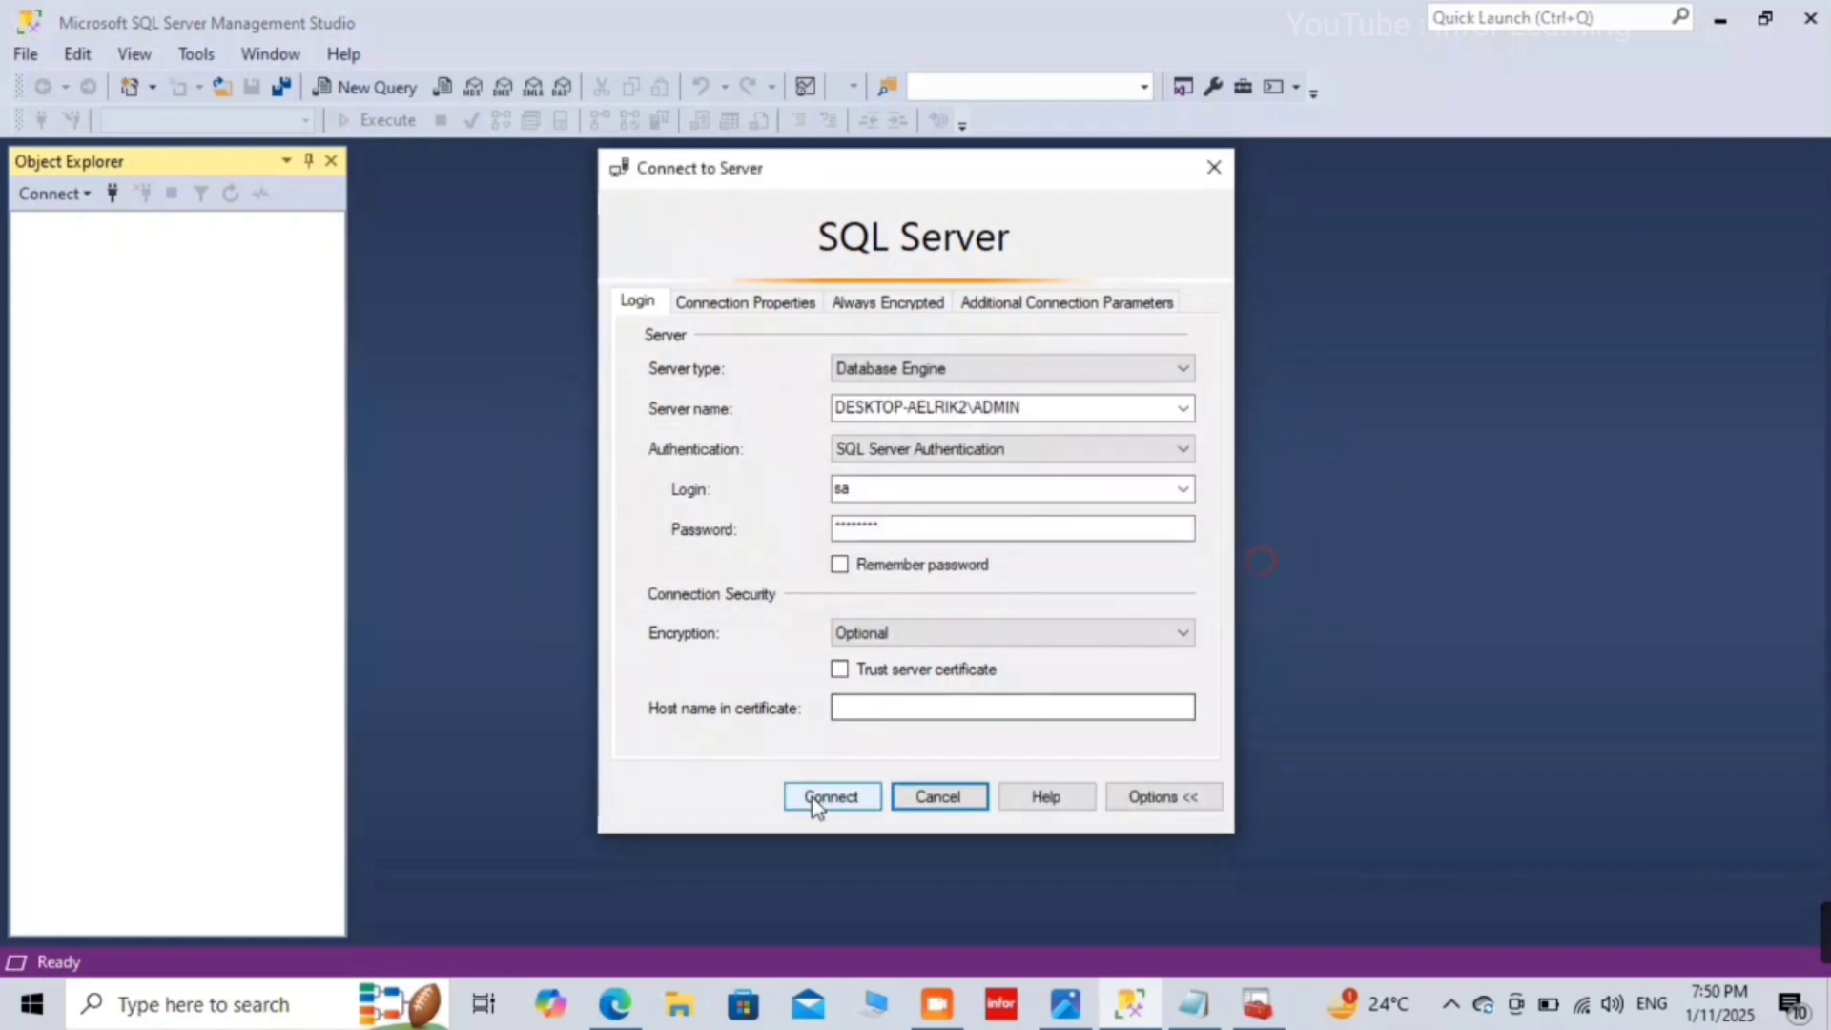
pyautogui.click(811, 797)
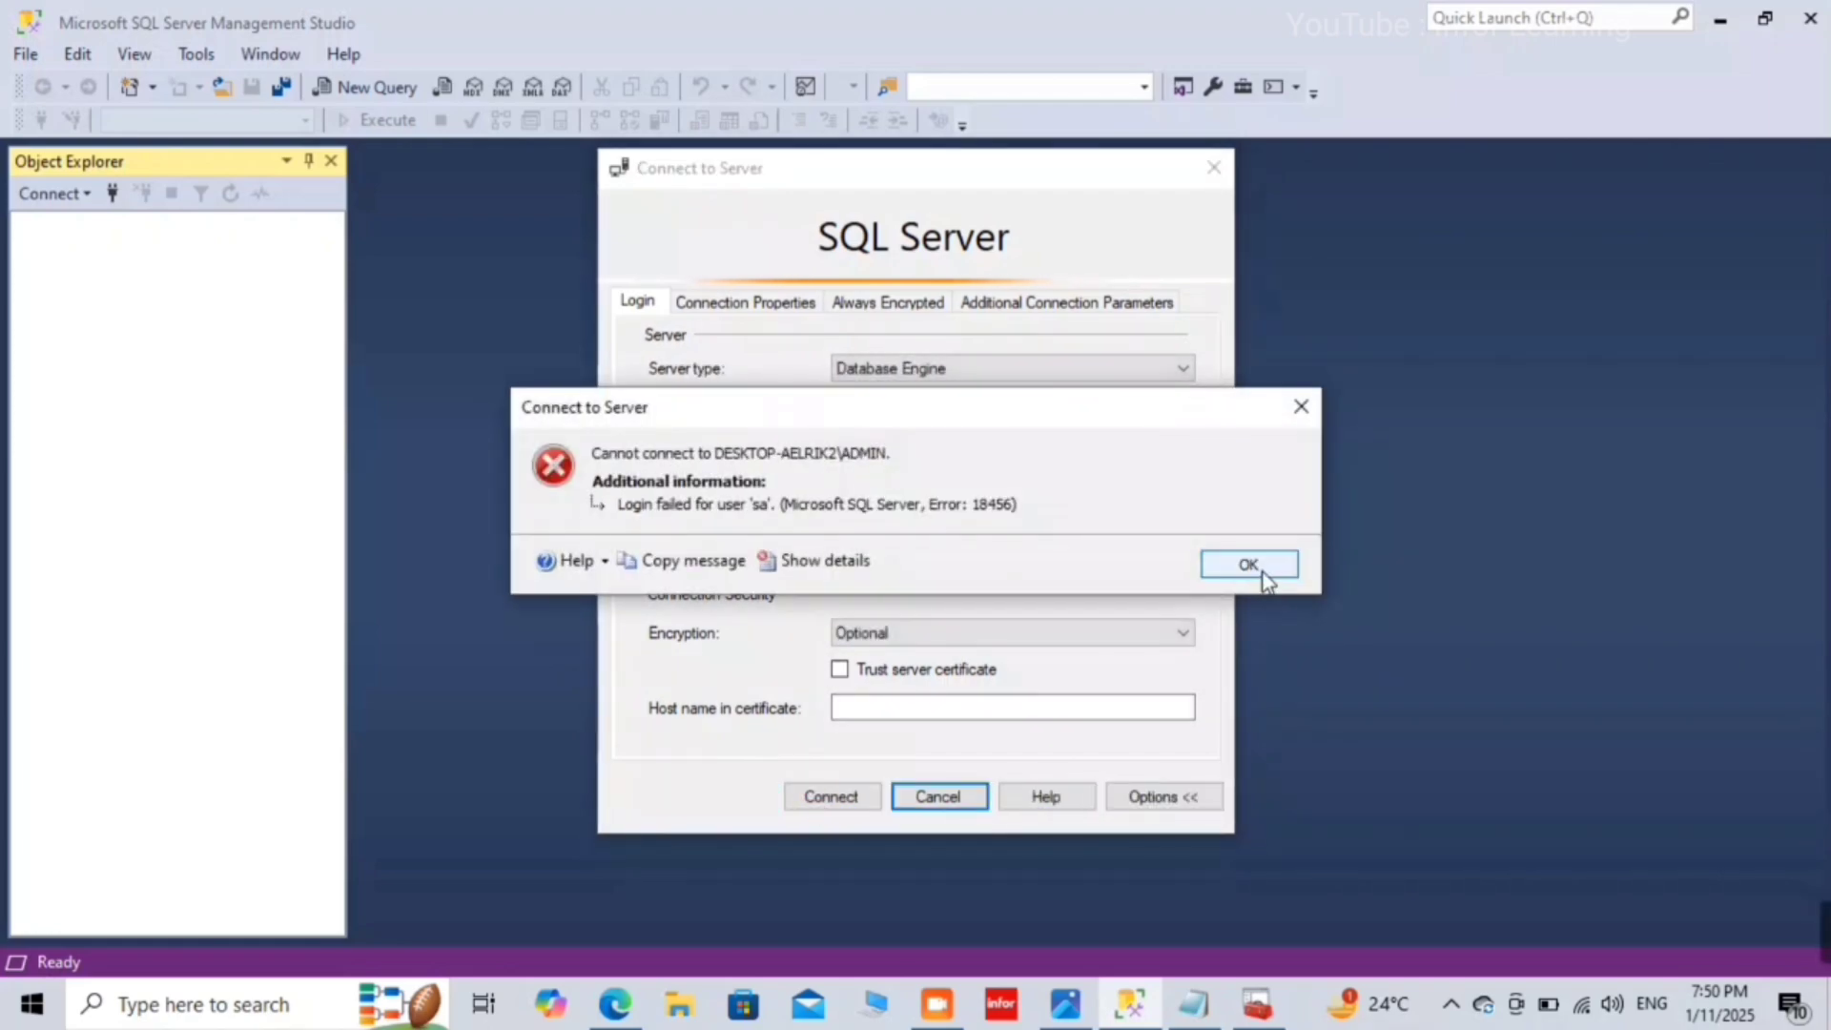
pyautogui.click(1264, 570)
pyautogui.click(860, 801)
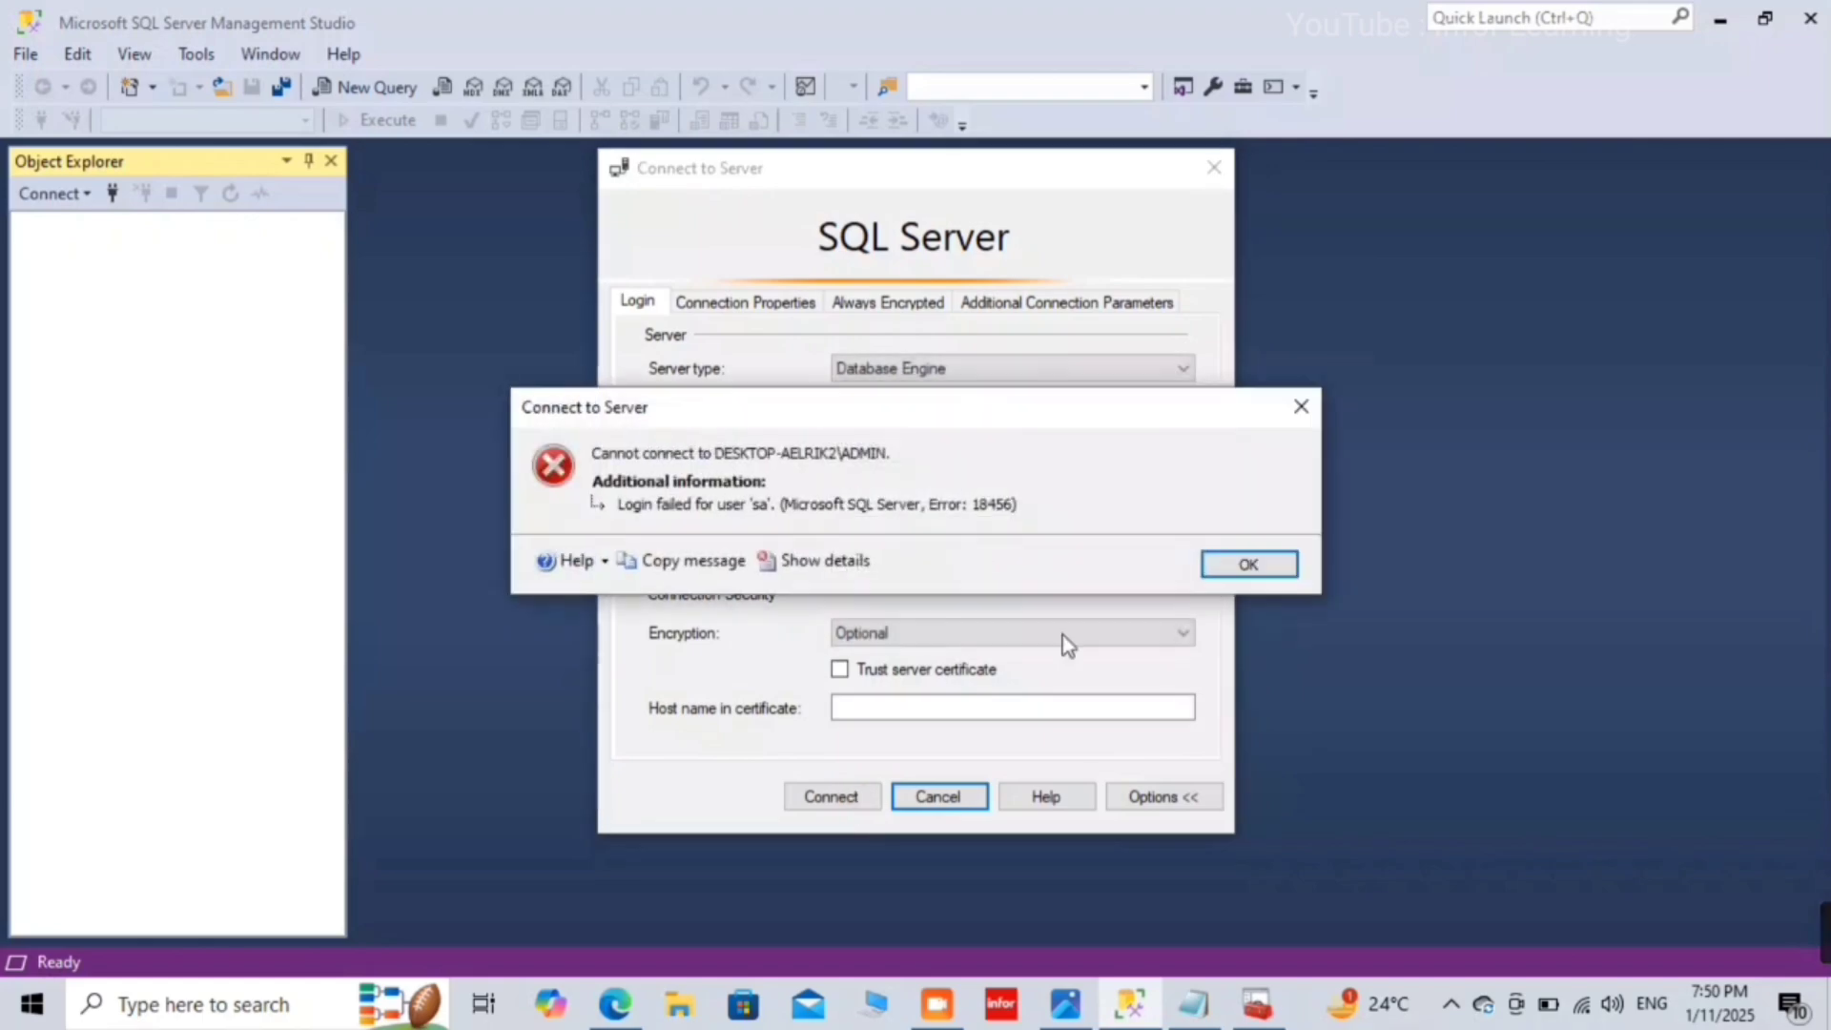
pyautogui.click(1255, 560)
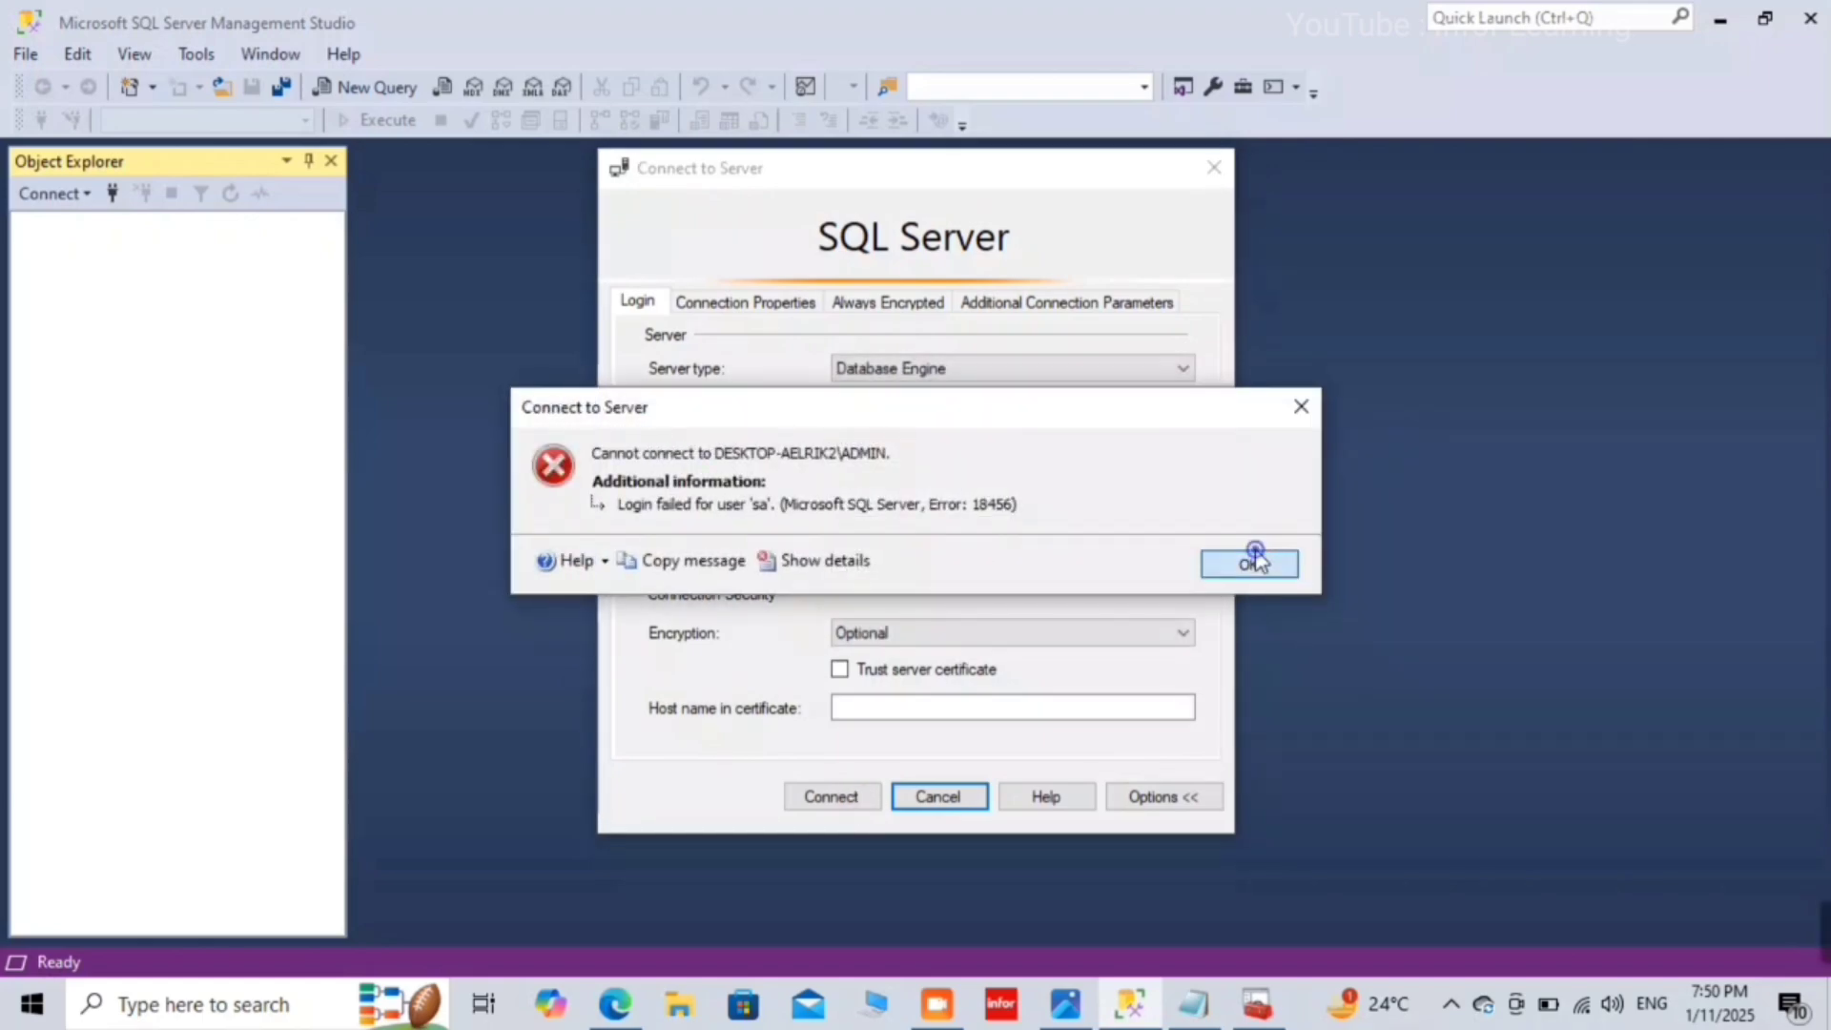
pyautogui.click(807, 807)
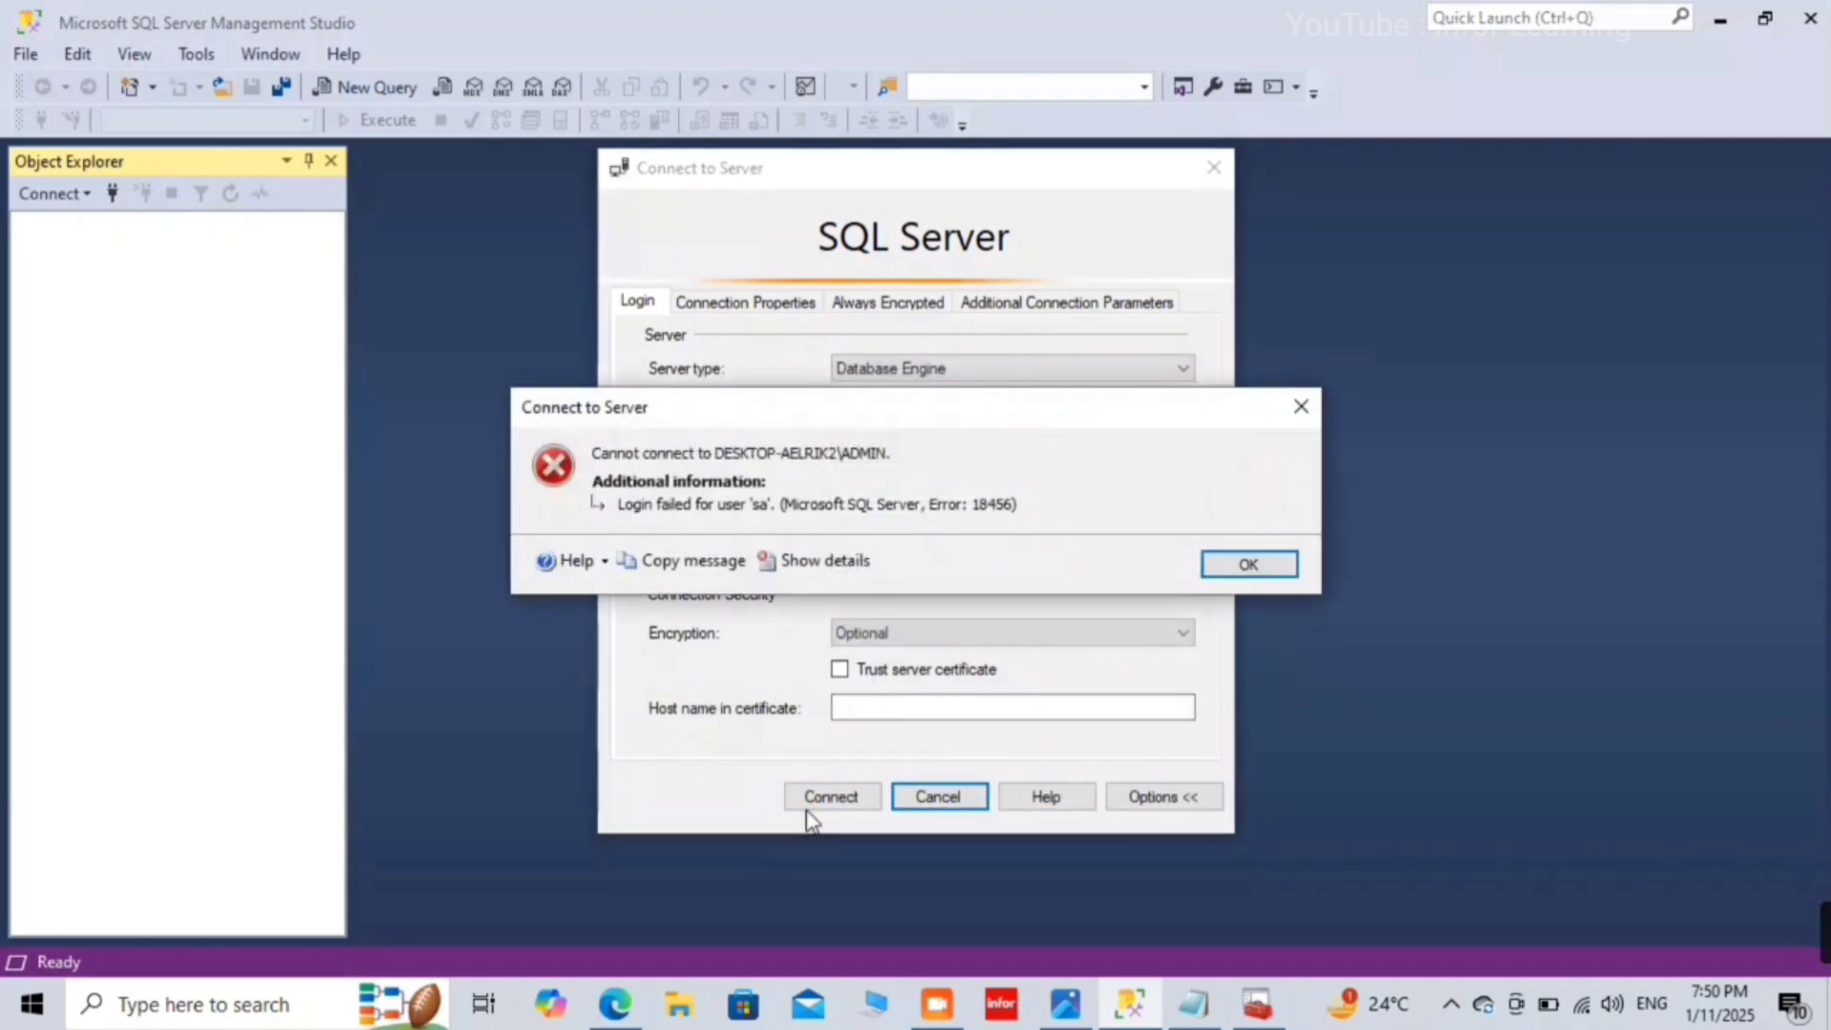
pyautogui.click(1250, 563)
pyautogui.click(862, 808)
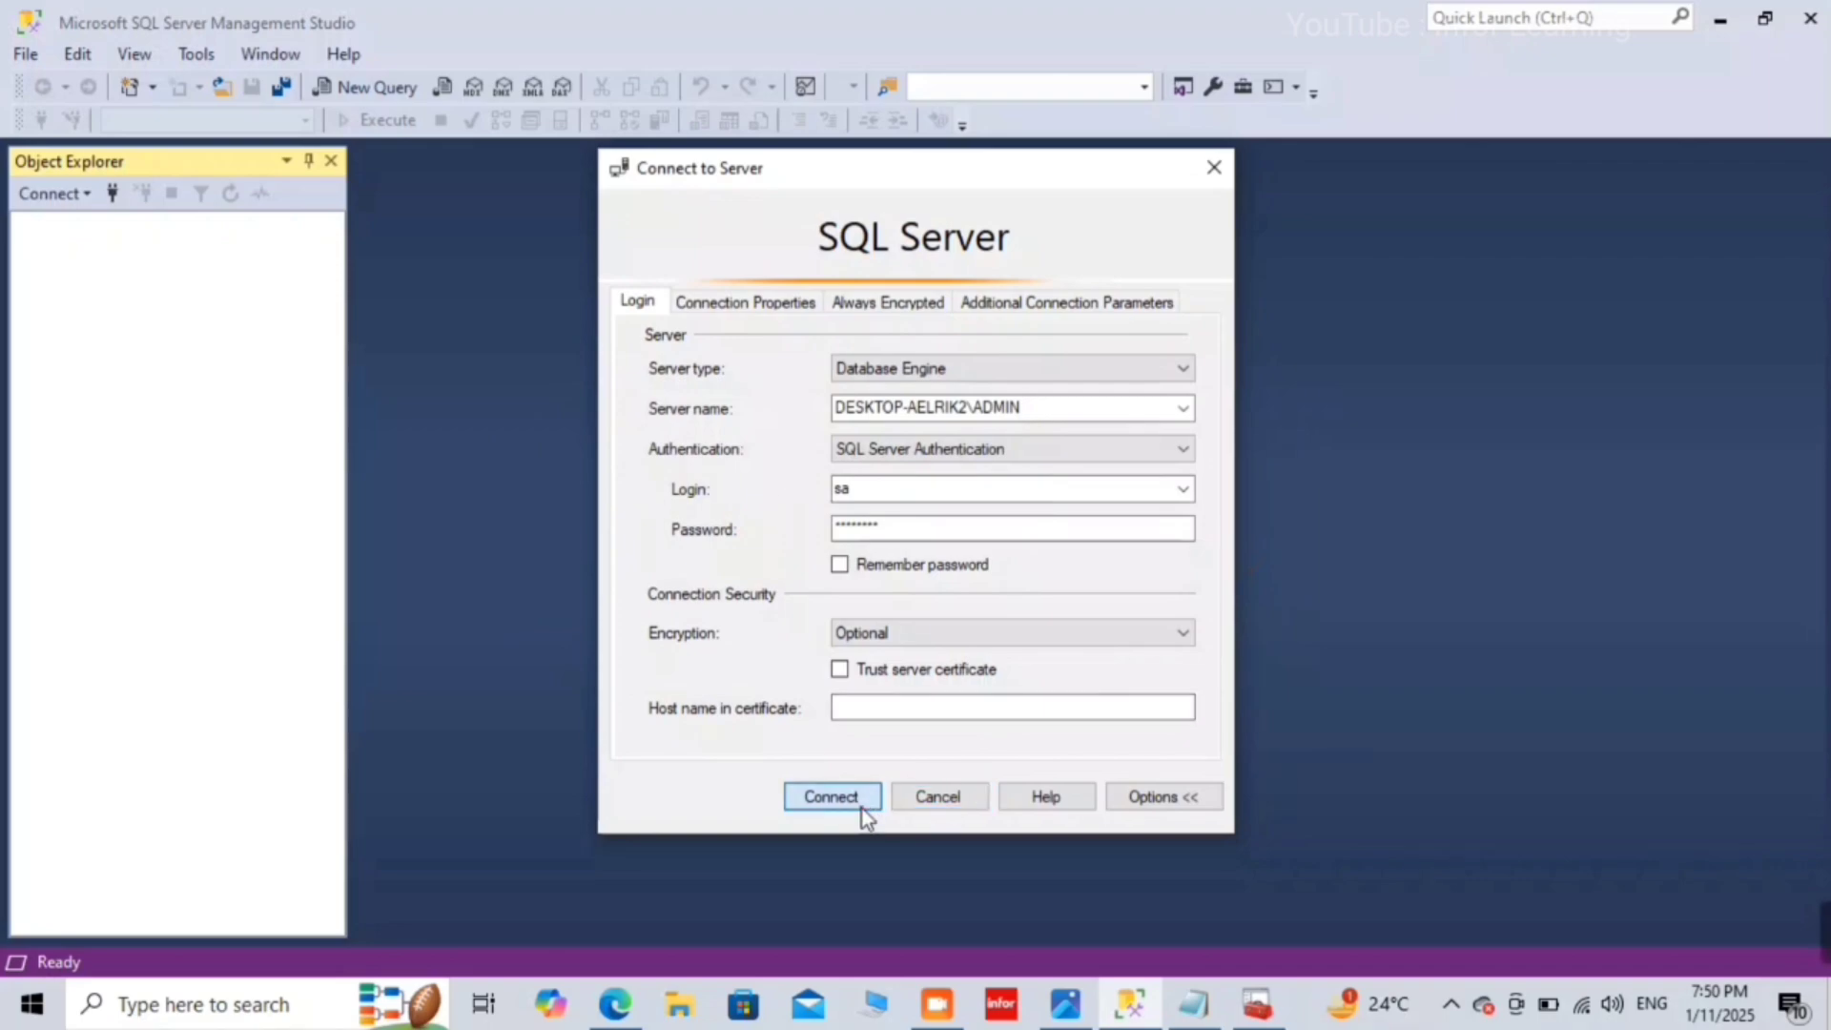
pyautogui.click(1276, 565)
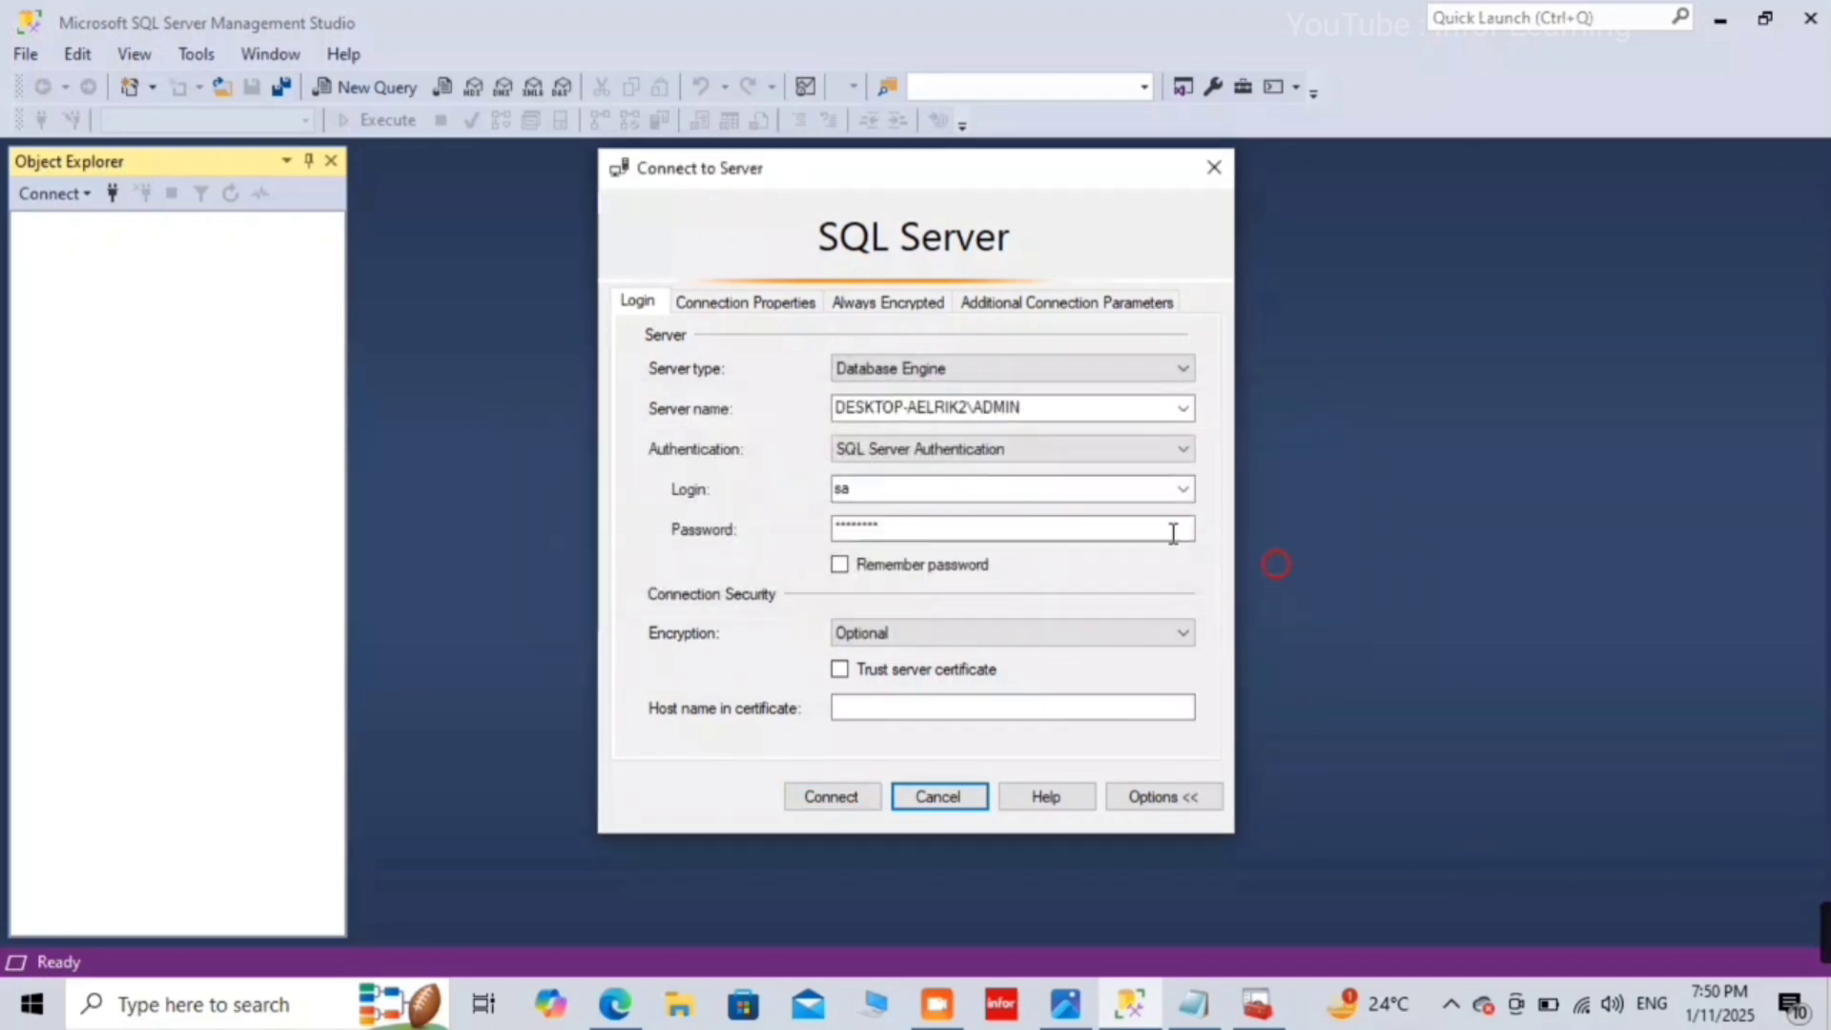
# Step: Replace the sa password and connect successfully to the server
pyautogui.doubleClick(1019, 520)
pyautogui.write('1')
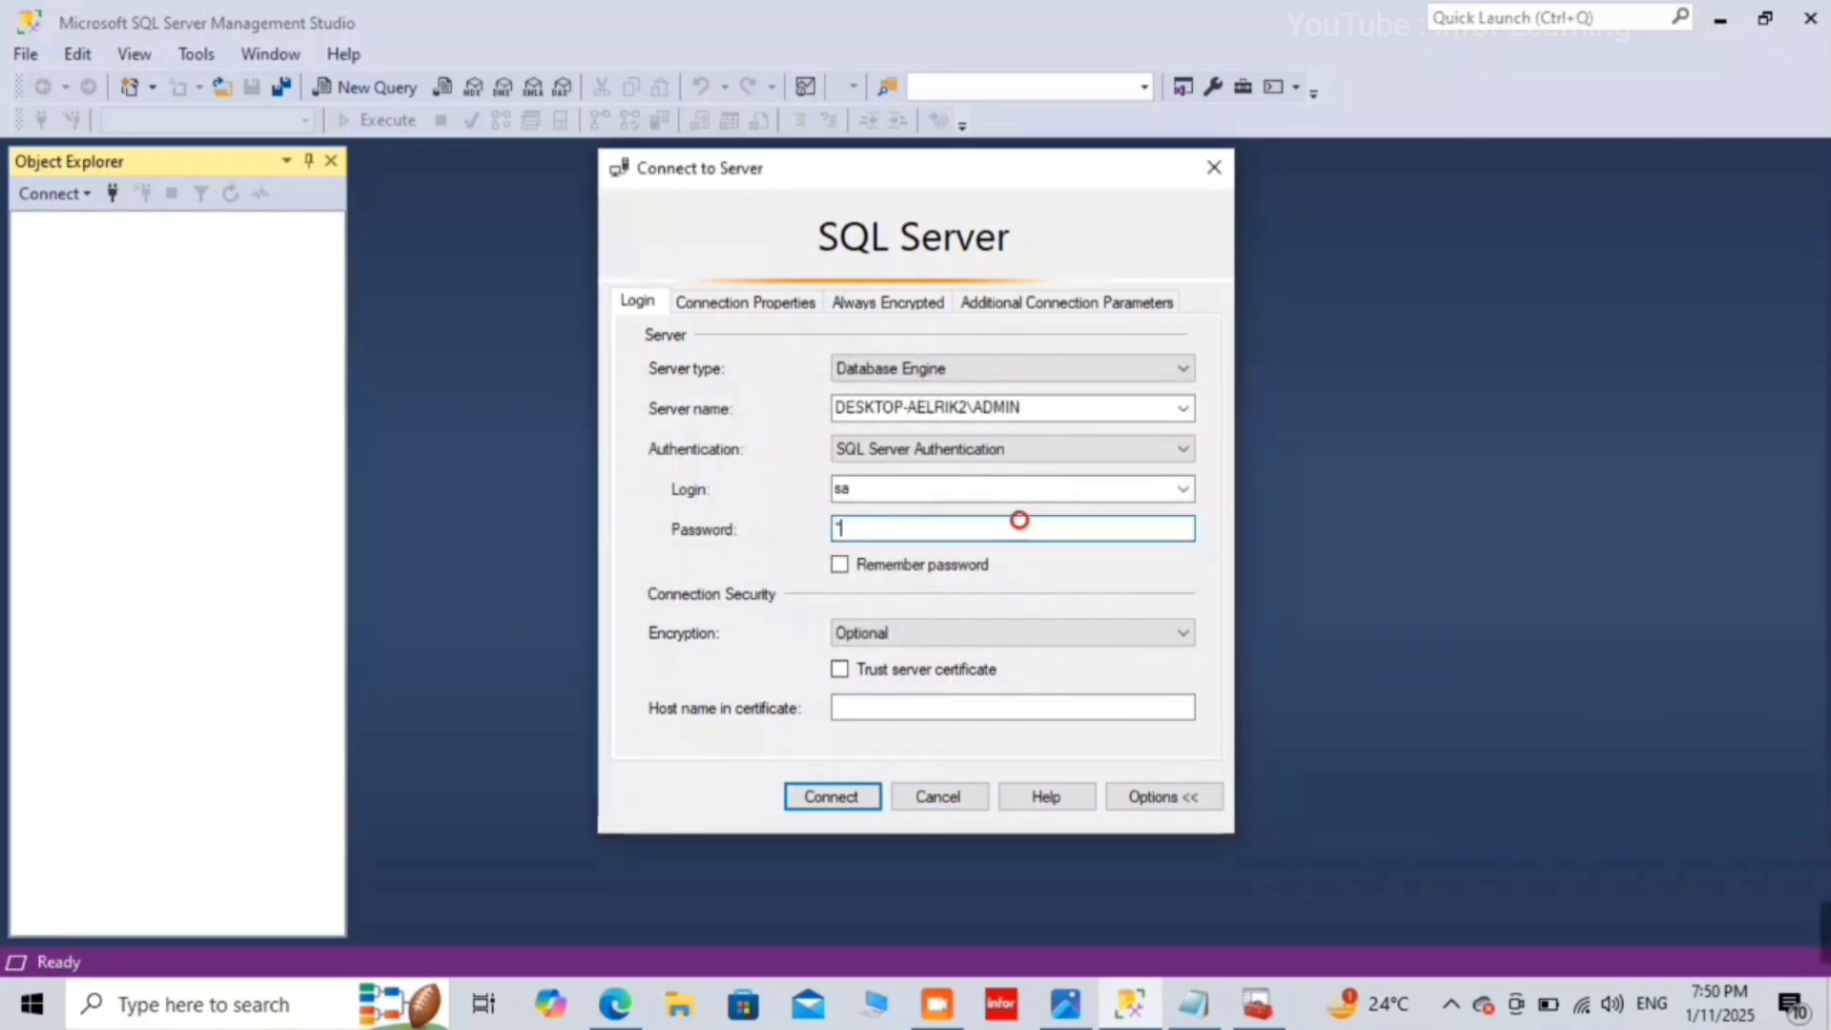
pyautogui.write('23')
pyautogui.click(815, 803)
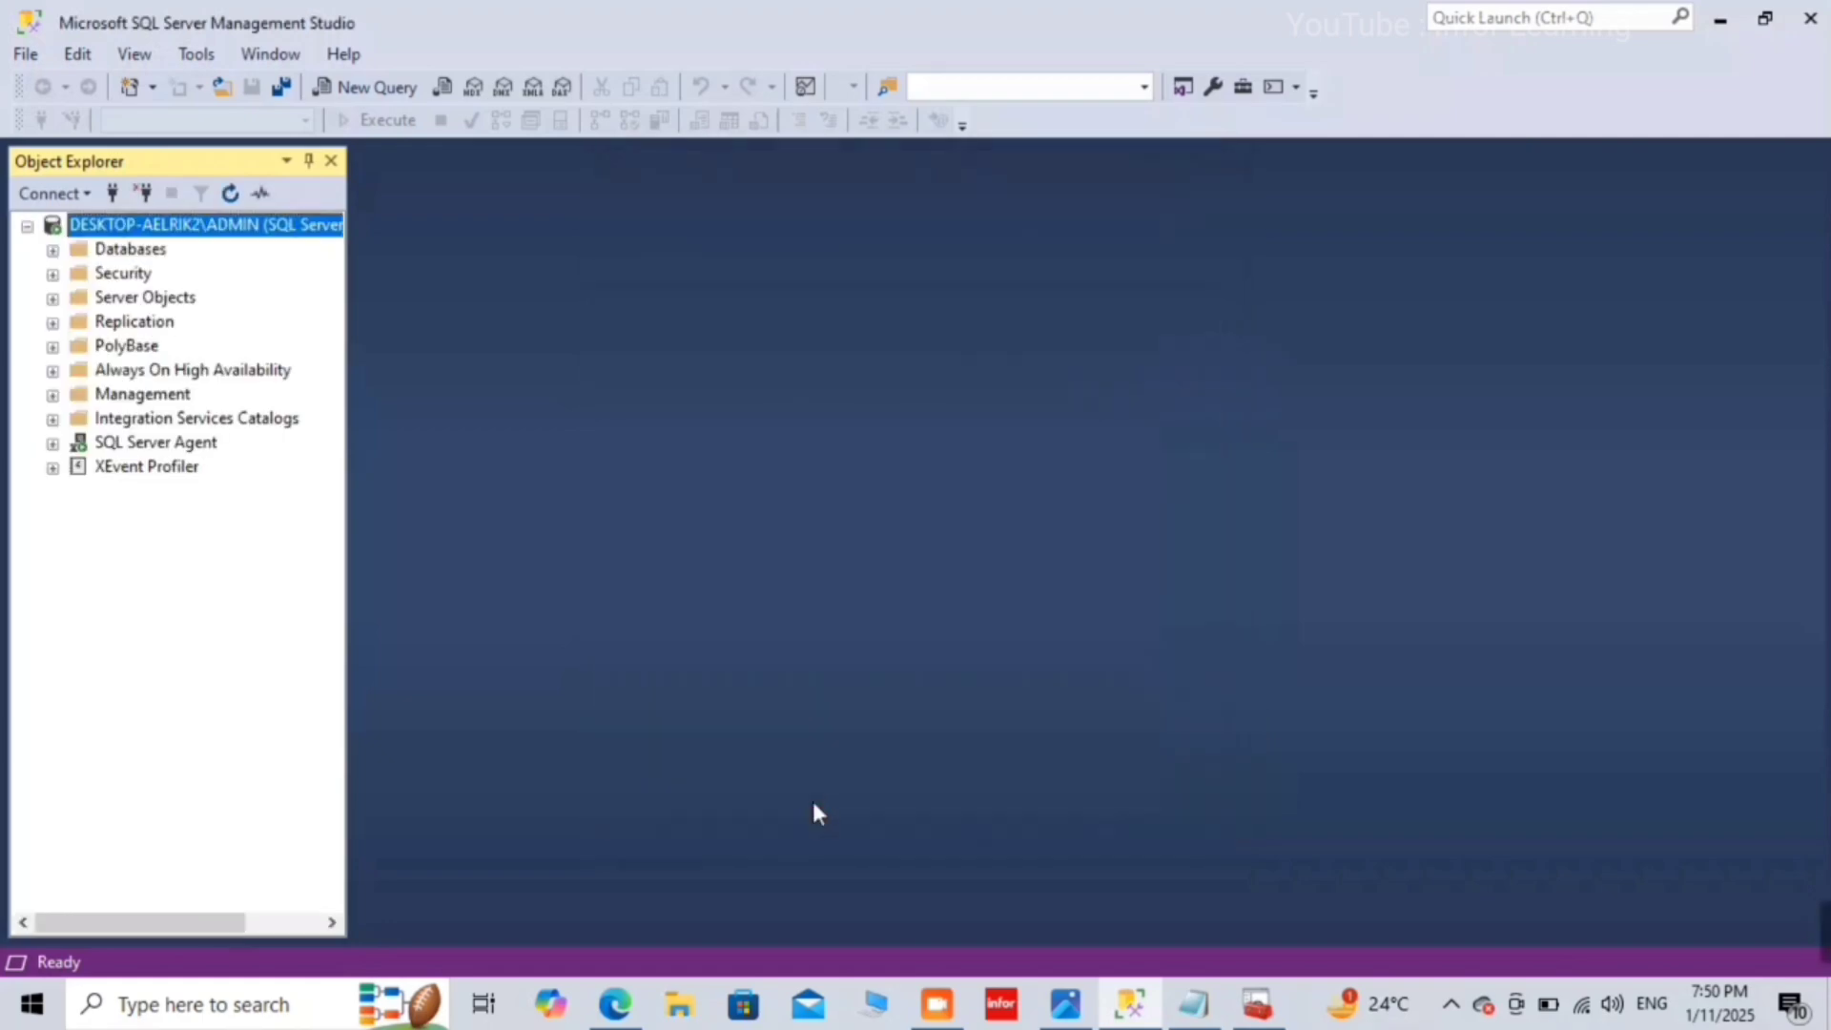
# Step: Disconnect, reopen the Database Engine connection form, and try logging in as sa
pyautogui.click(146, 194)
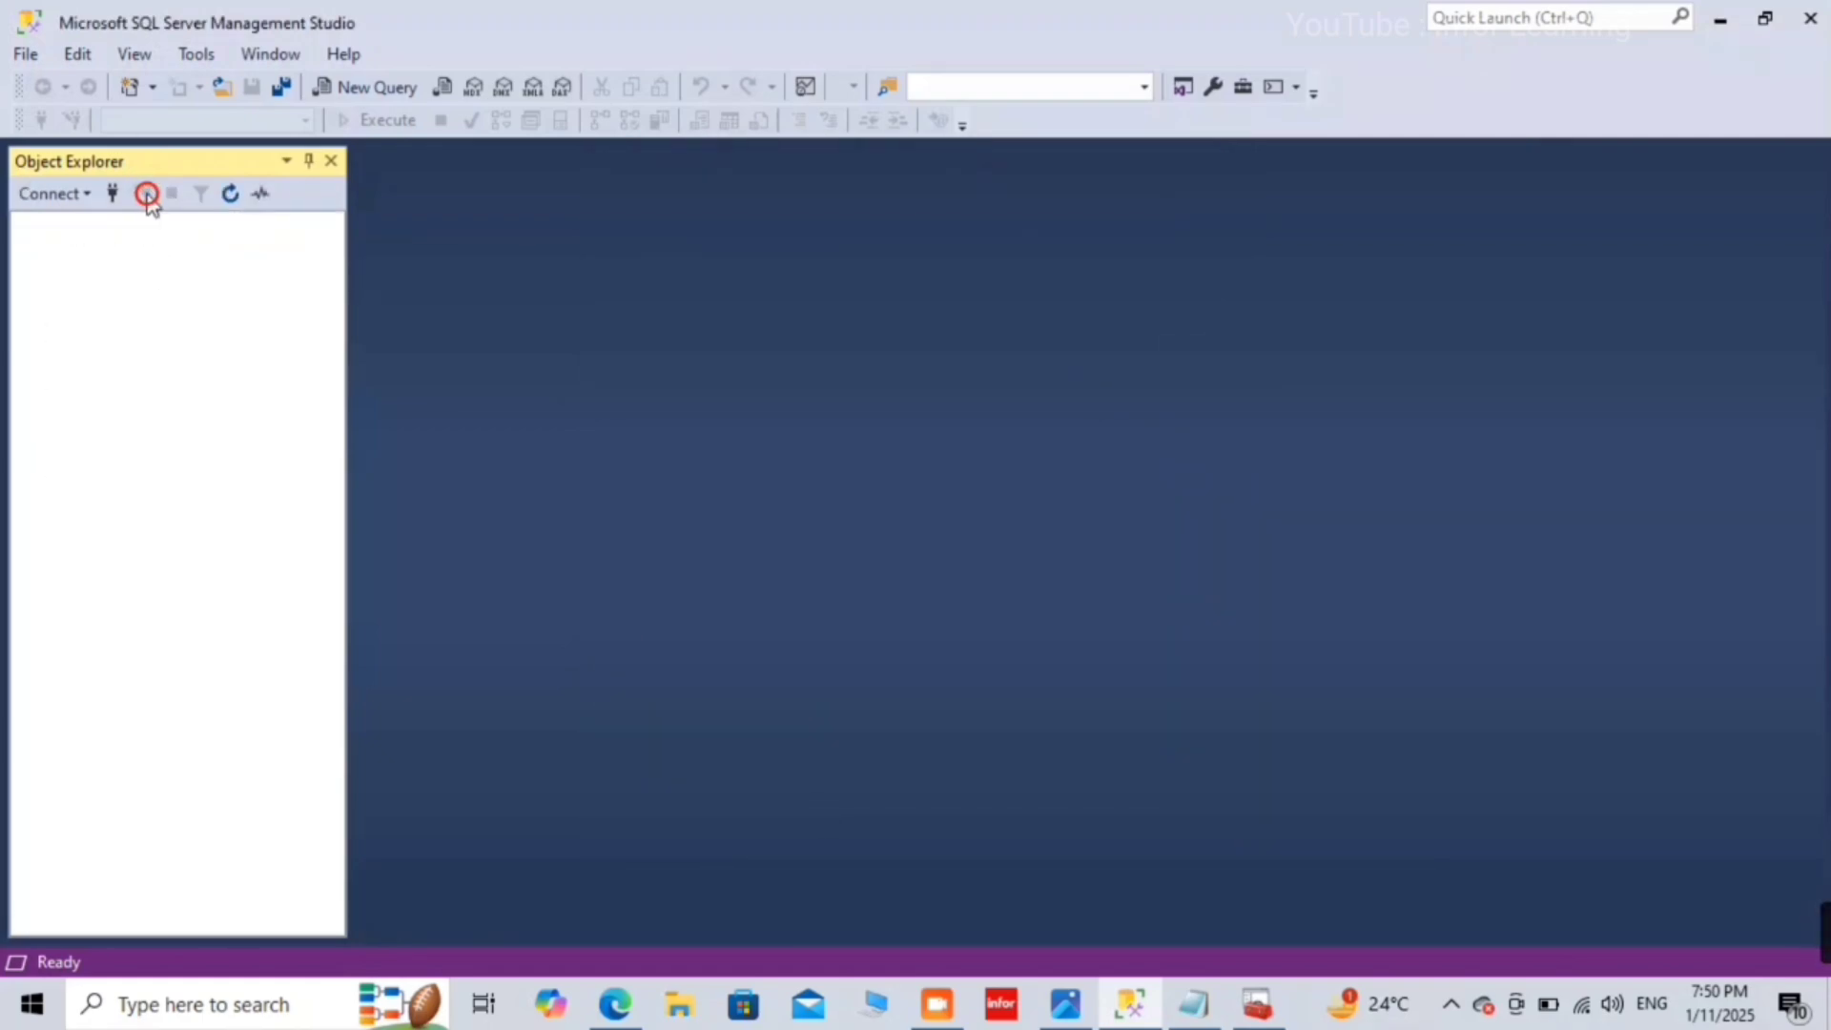
pyautogui.click(63, 194)
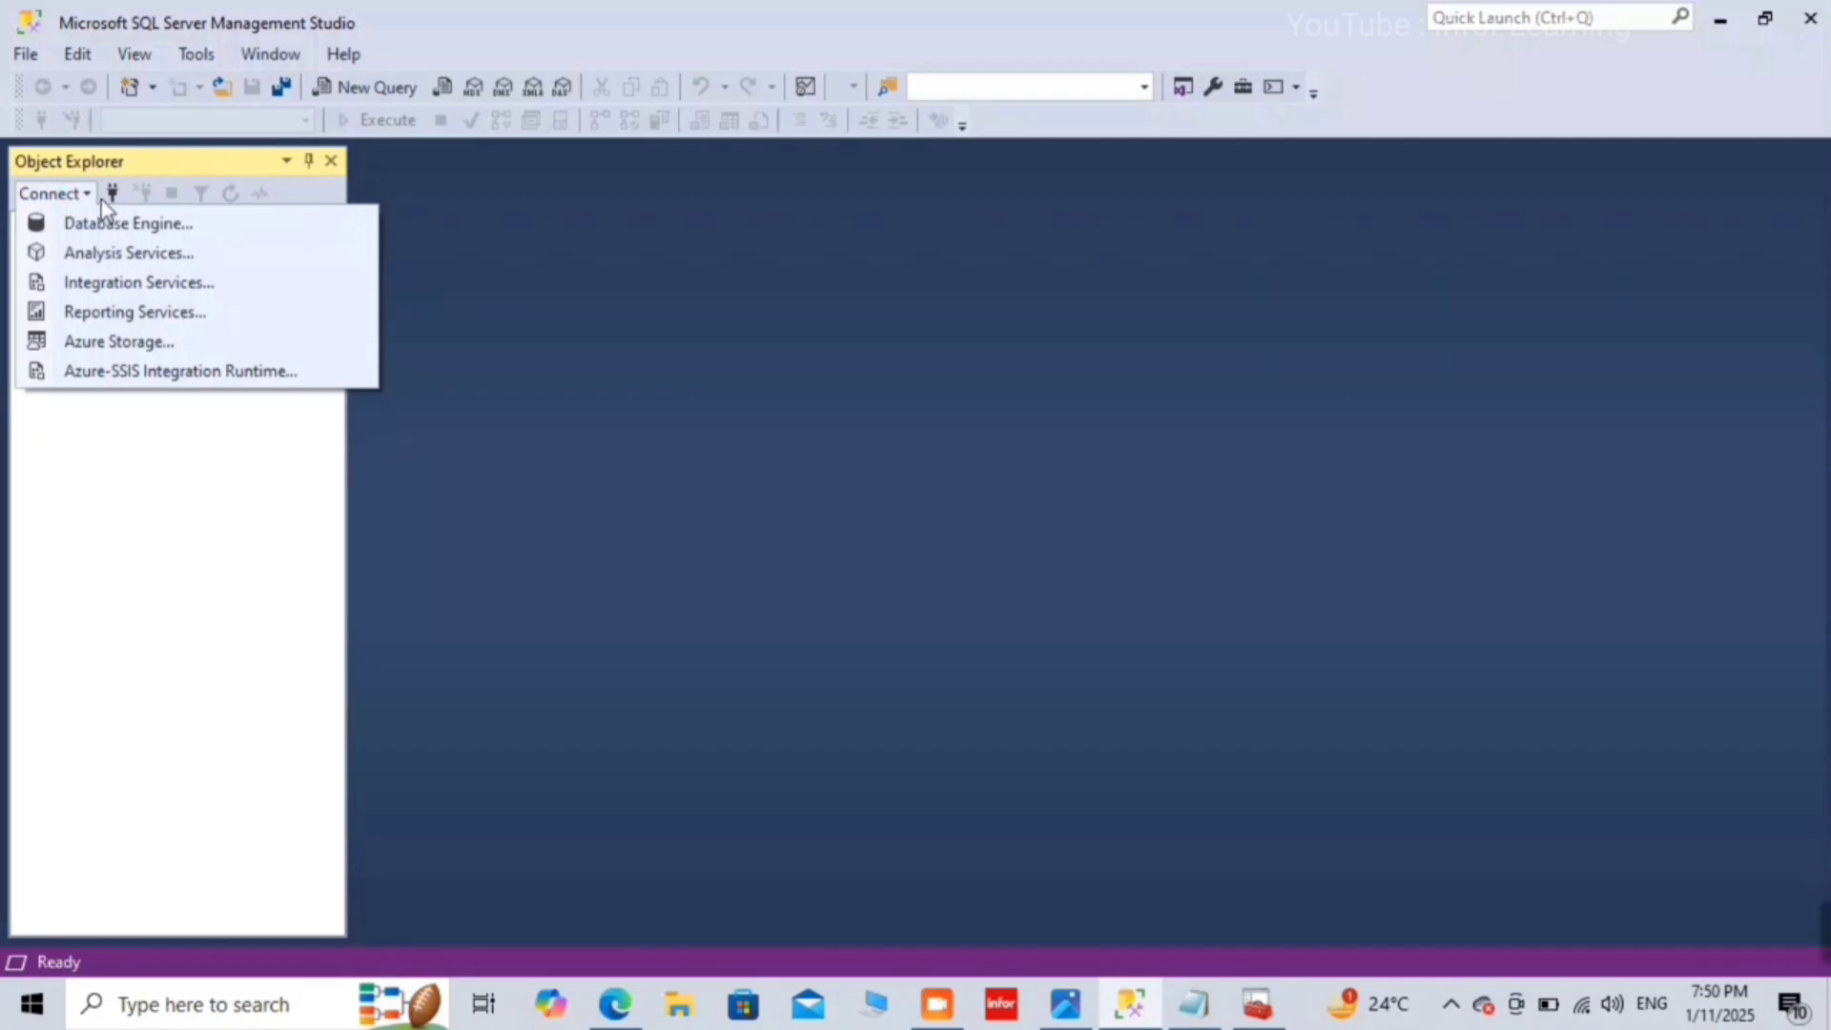
pyautogui.click(112, 192)
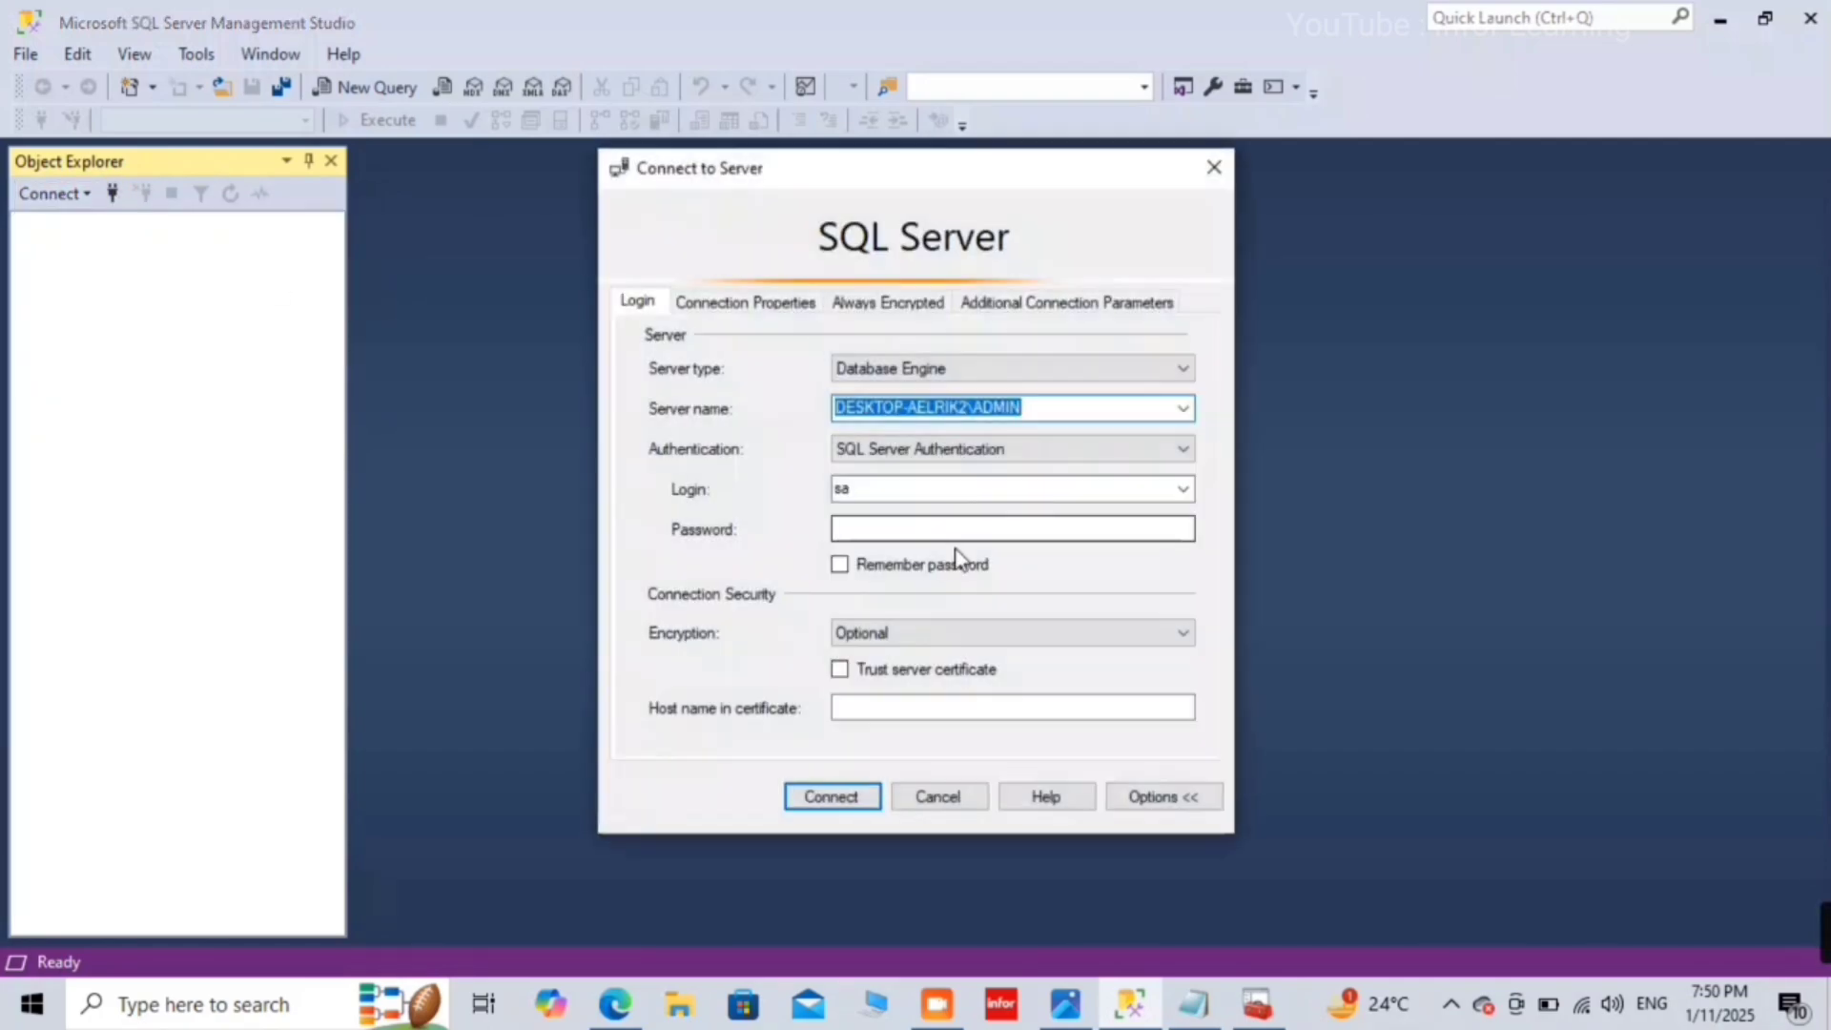
pyautogui.click(936, 527)
pyautogui.write('1')
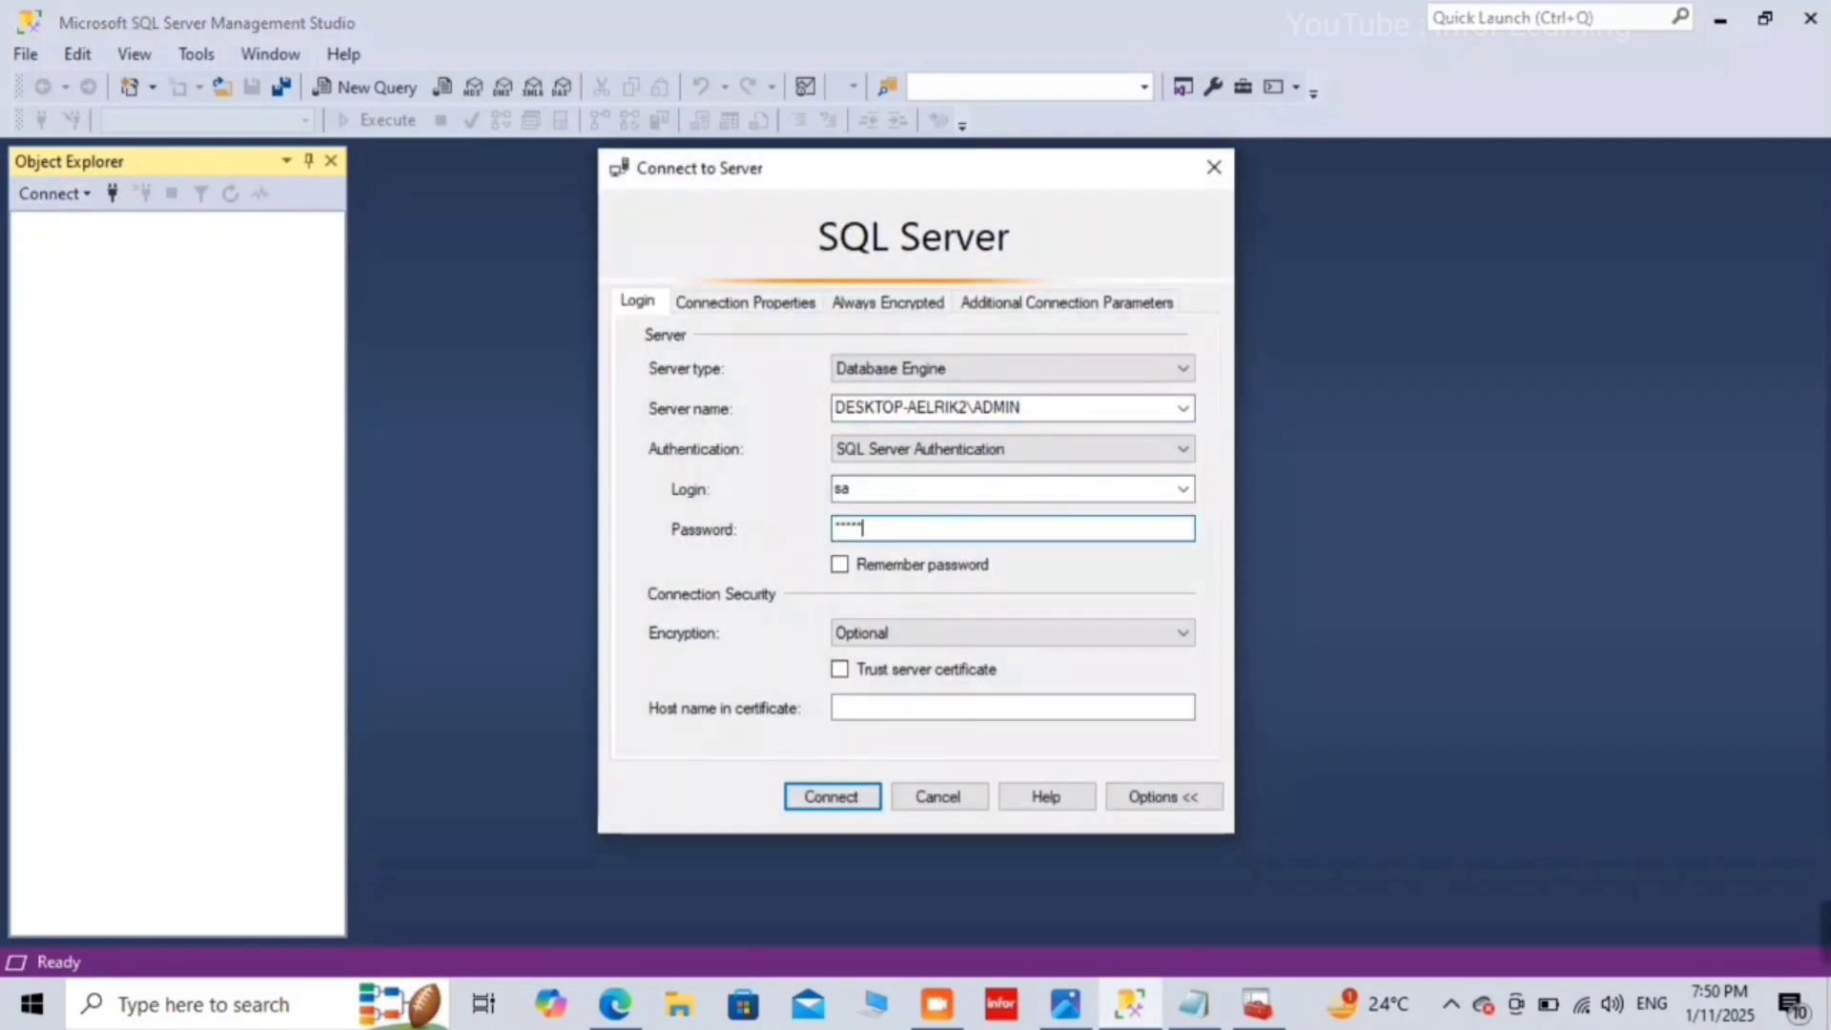
pyautogui.write('23456')
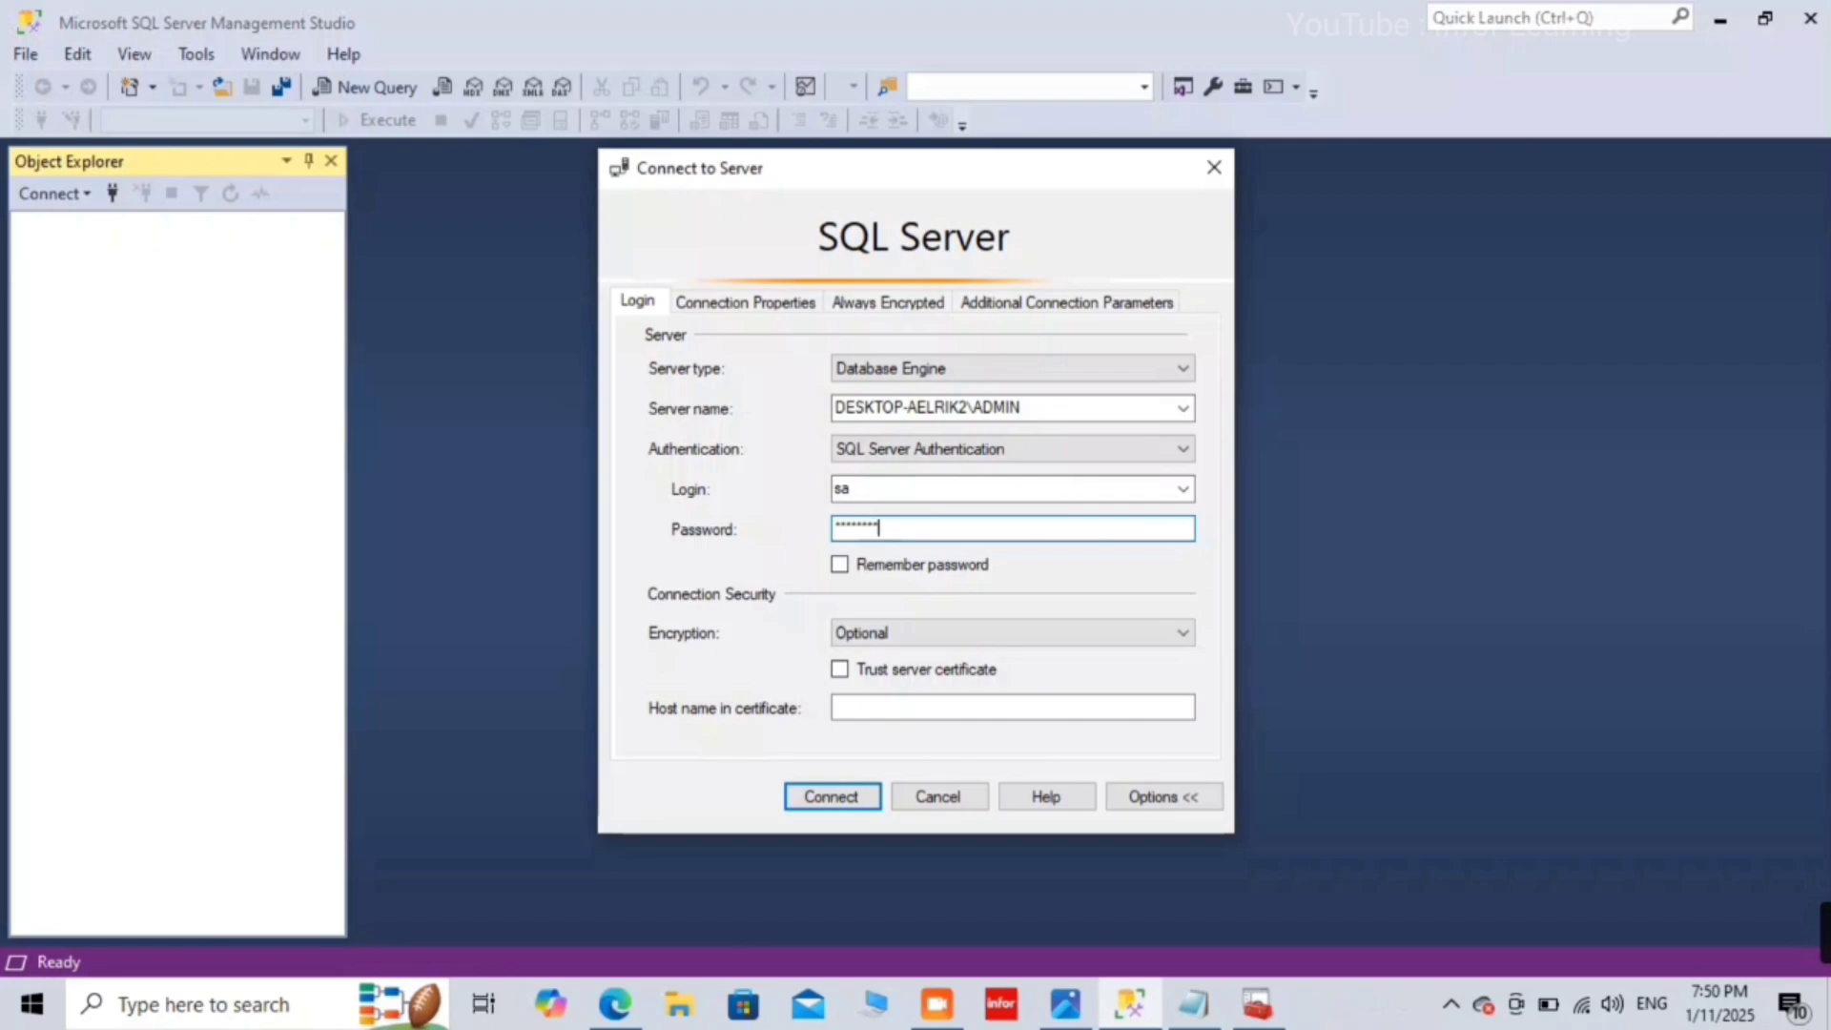
pyautogui.click(855, 812)
# Step: Keep retrying the sa connection, dismissing each login-failed 18456 error
pyautogui.click(1263, 568)
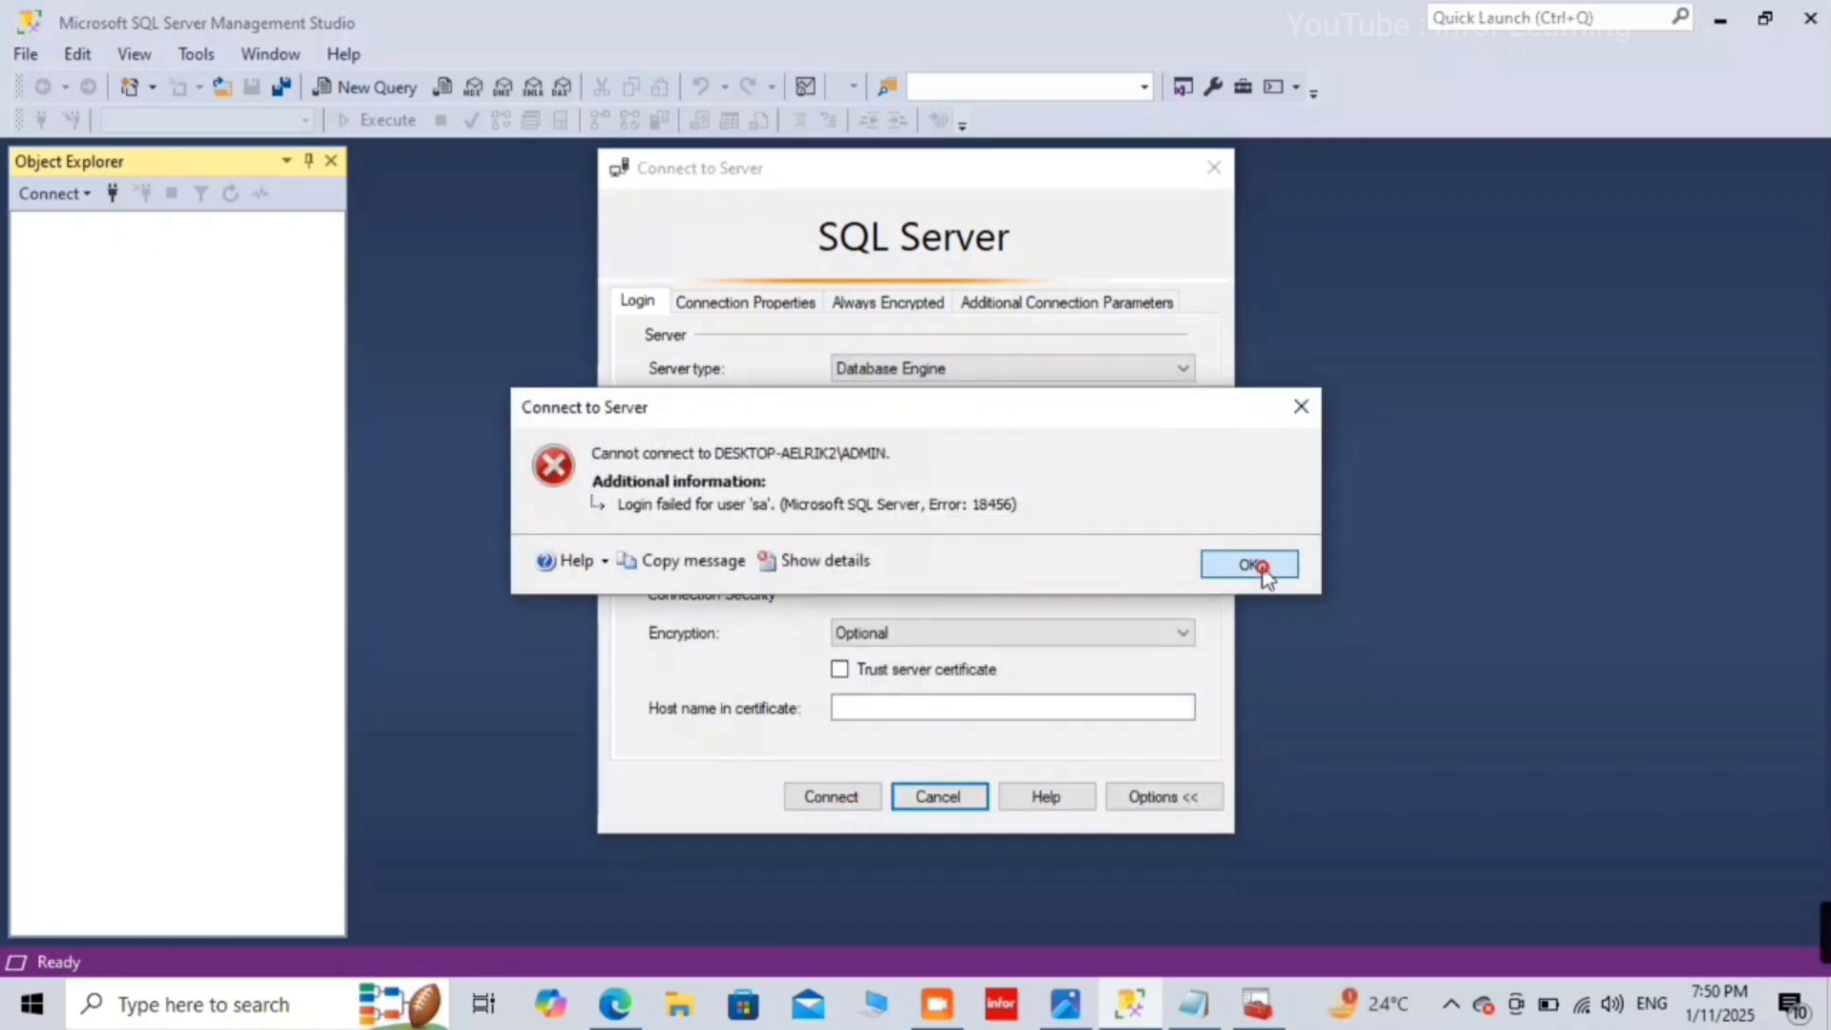
pyautogui.click(830, 797)
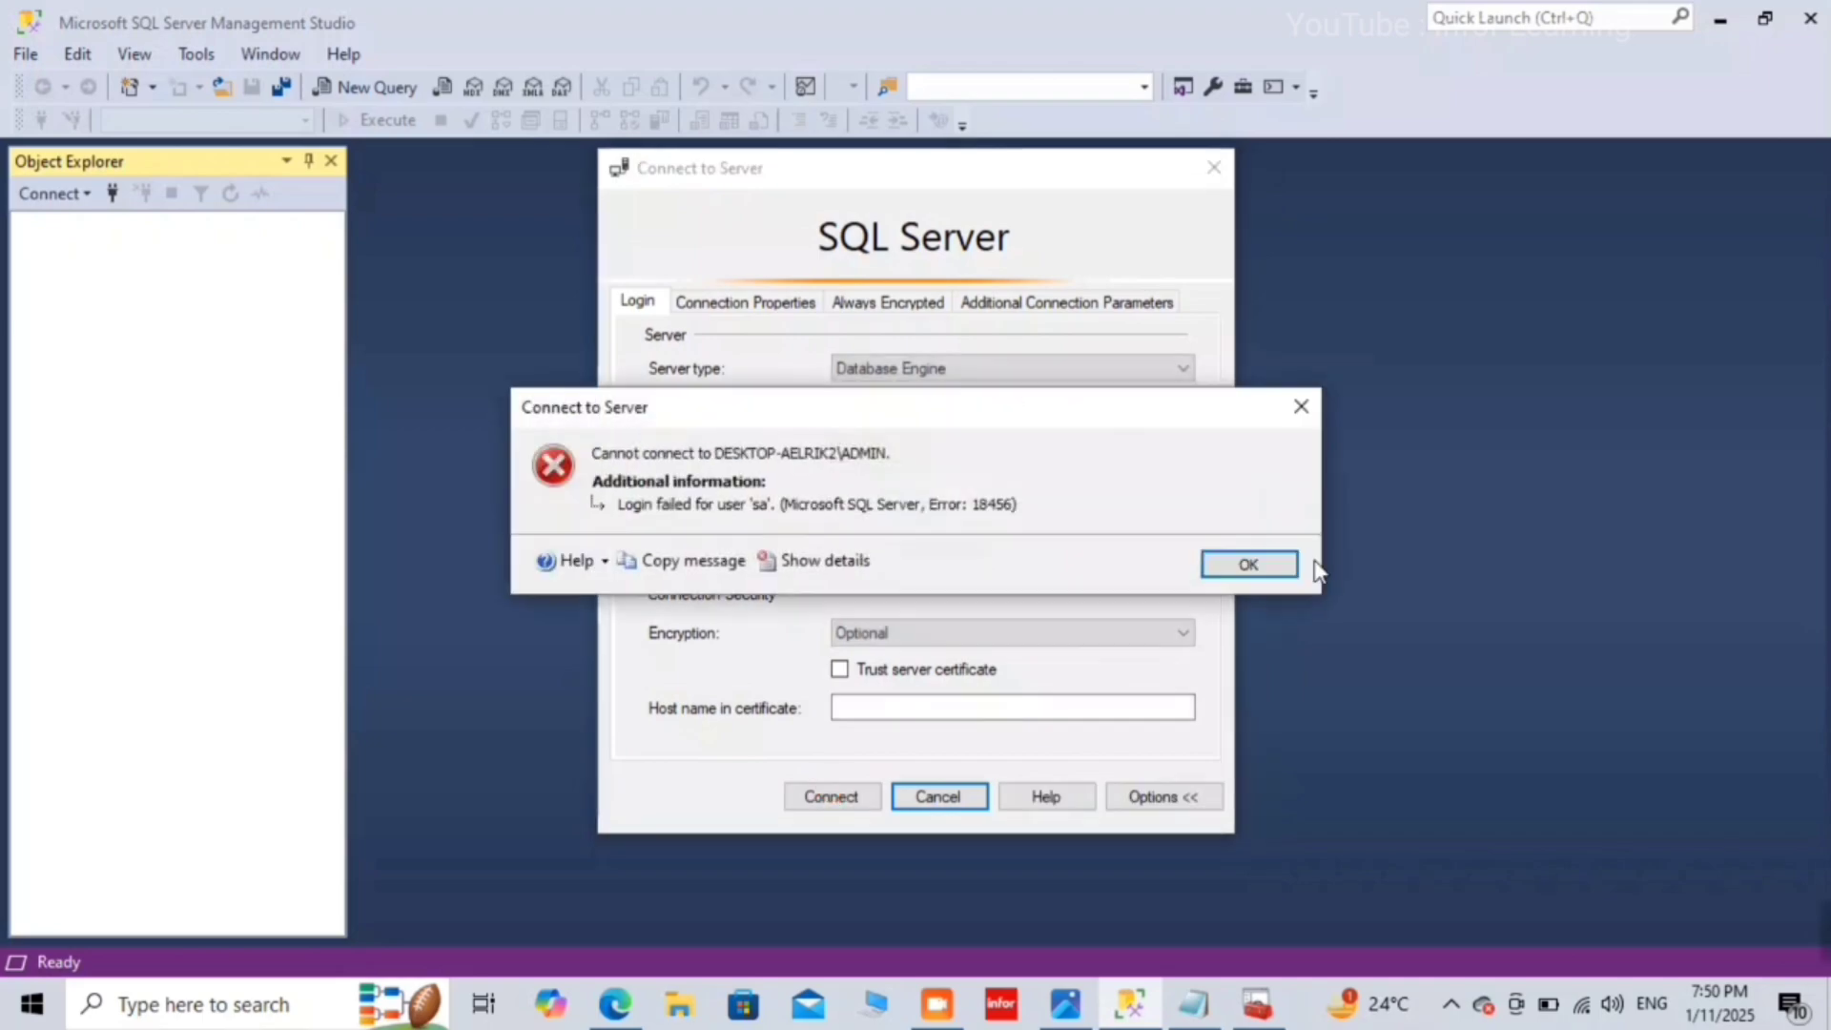
pyautogui.click(1238, 564)
pyautogui.click(844, 791)
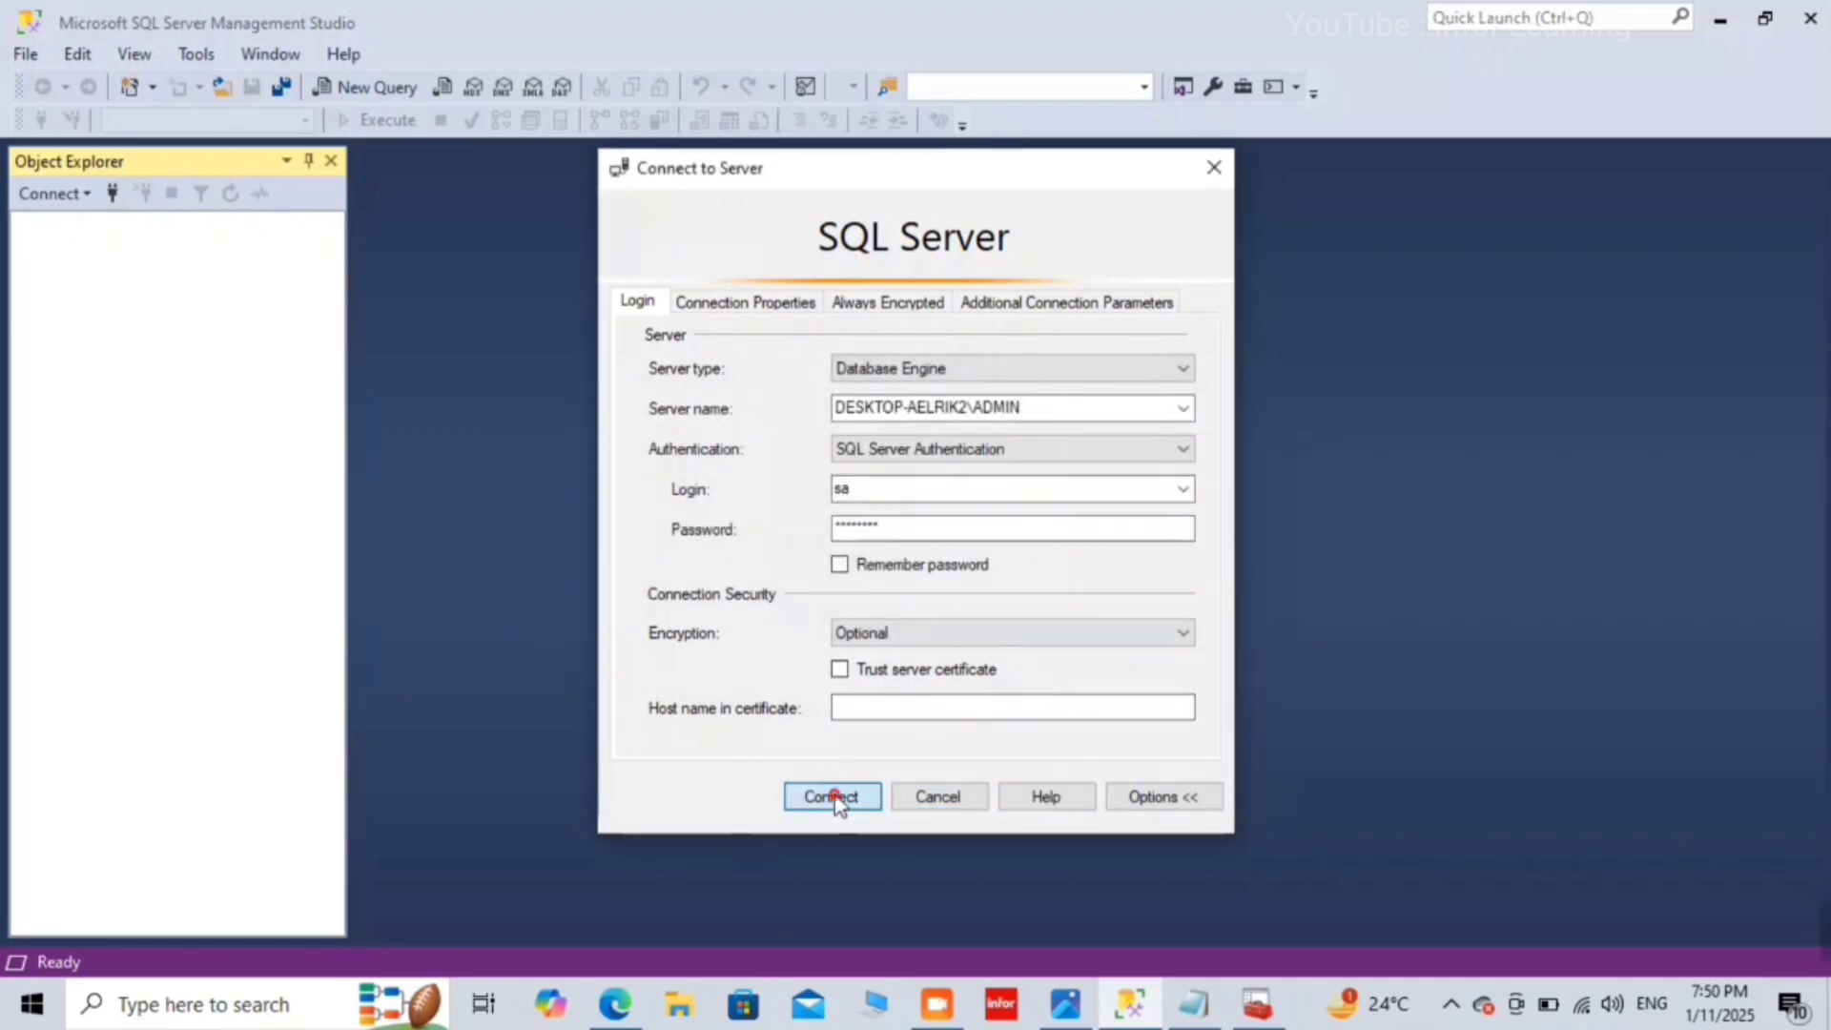
pyautogui.click(832, 797)
pyautogui.click(1243, 576)
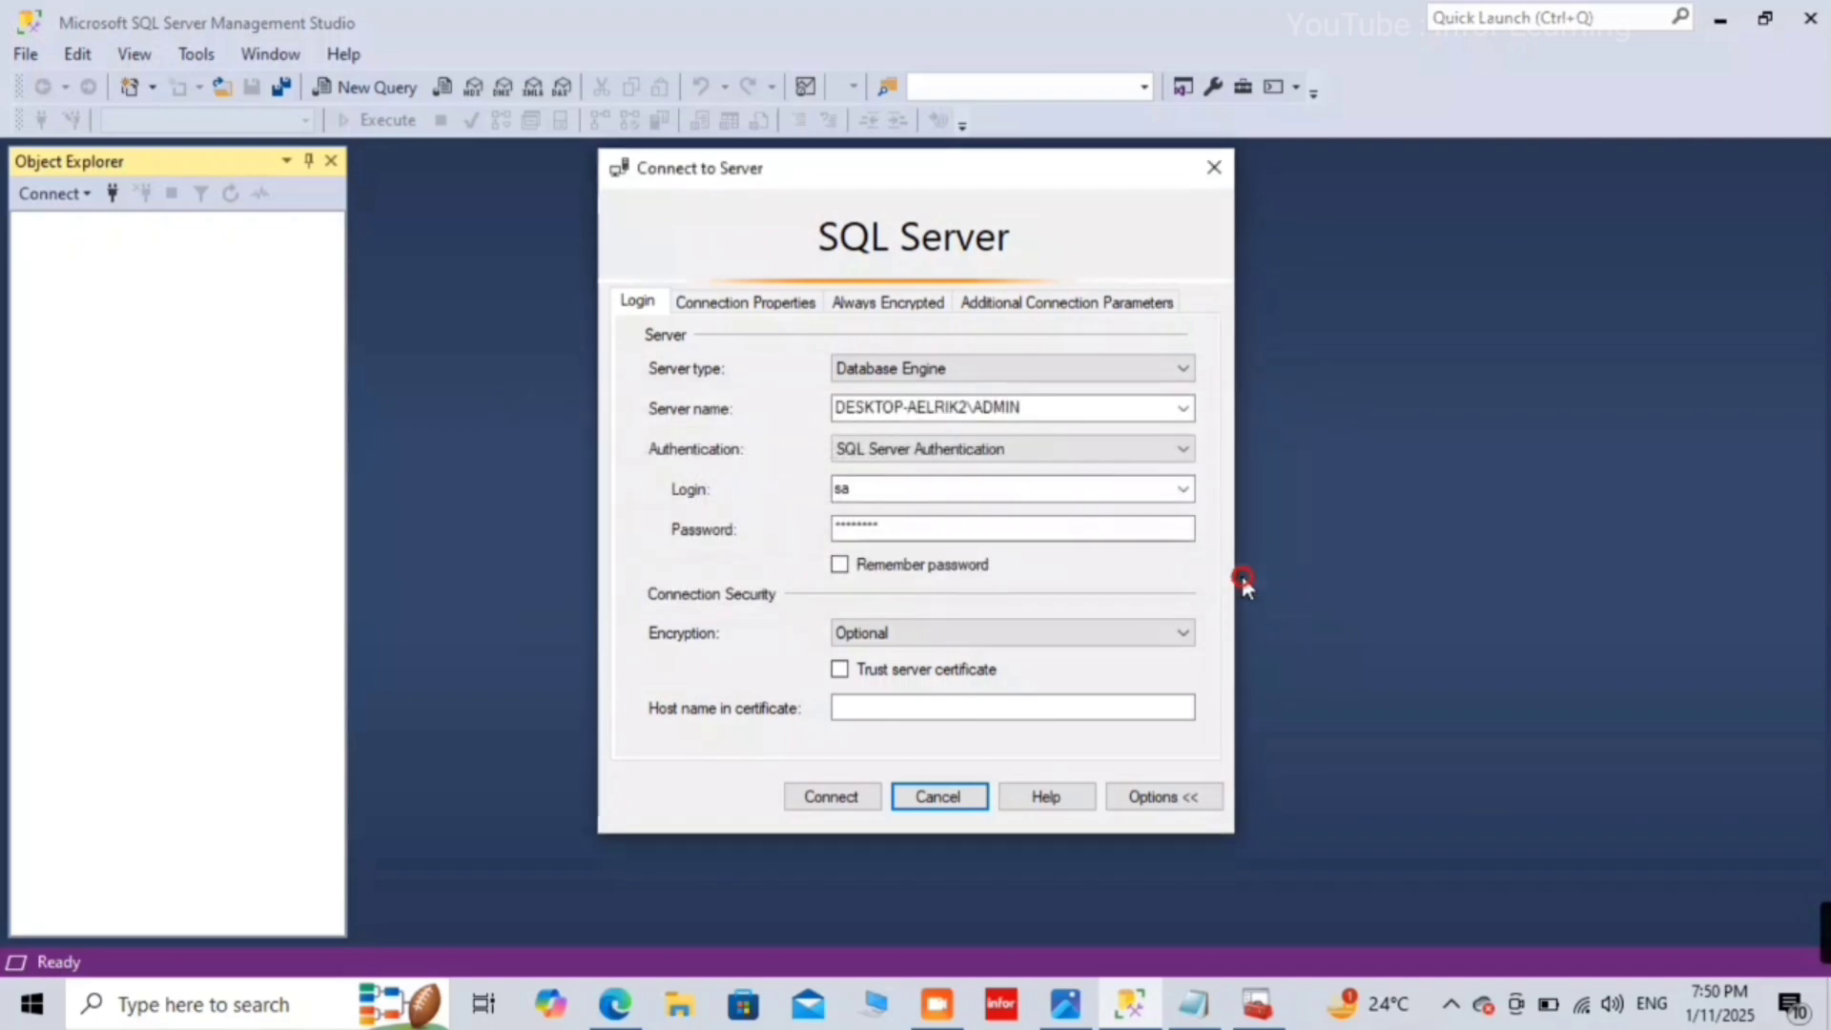
pyautogui.click(848, 803)
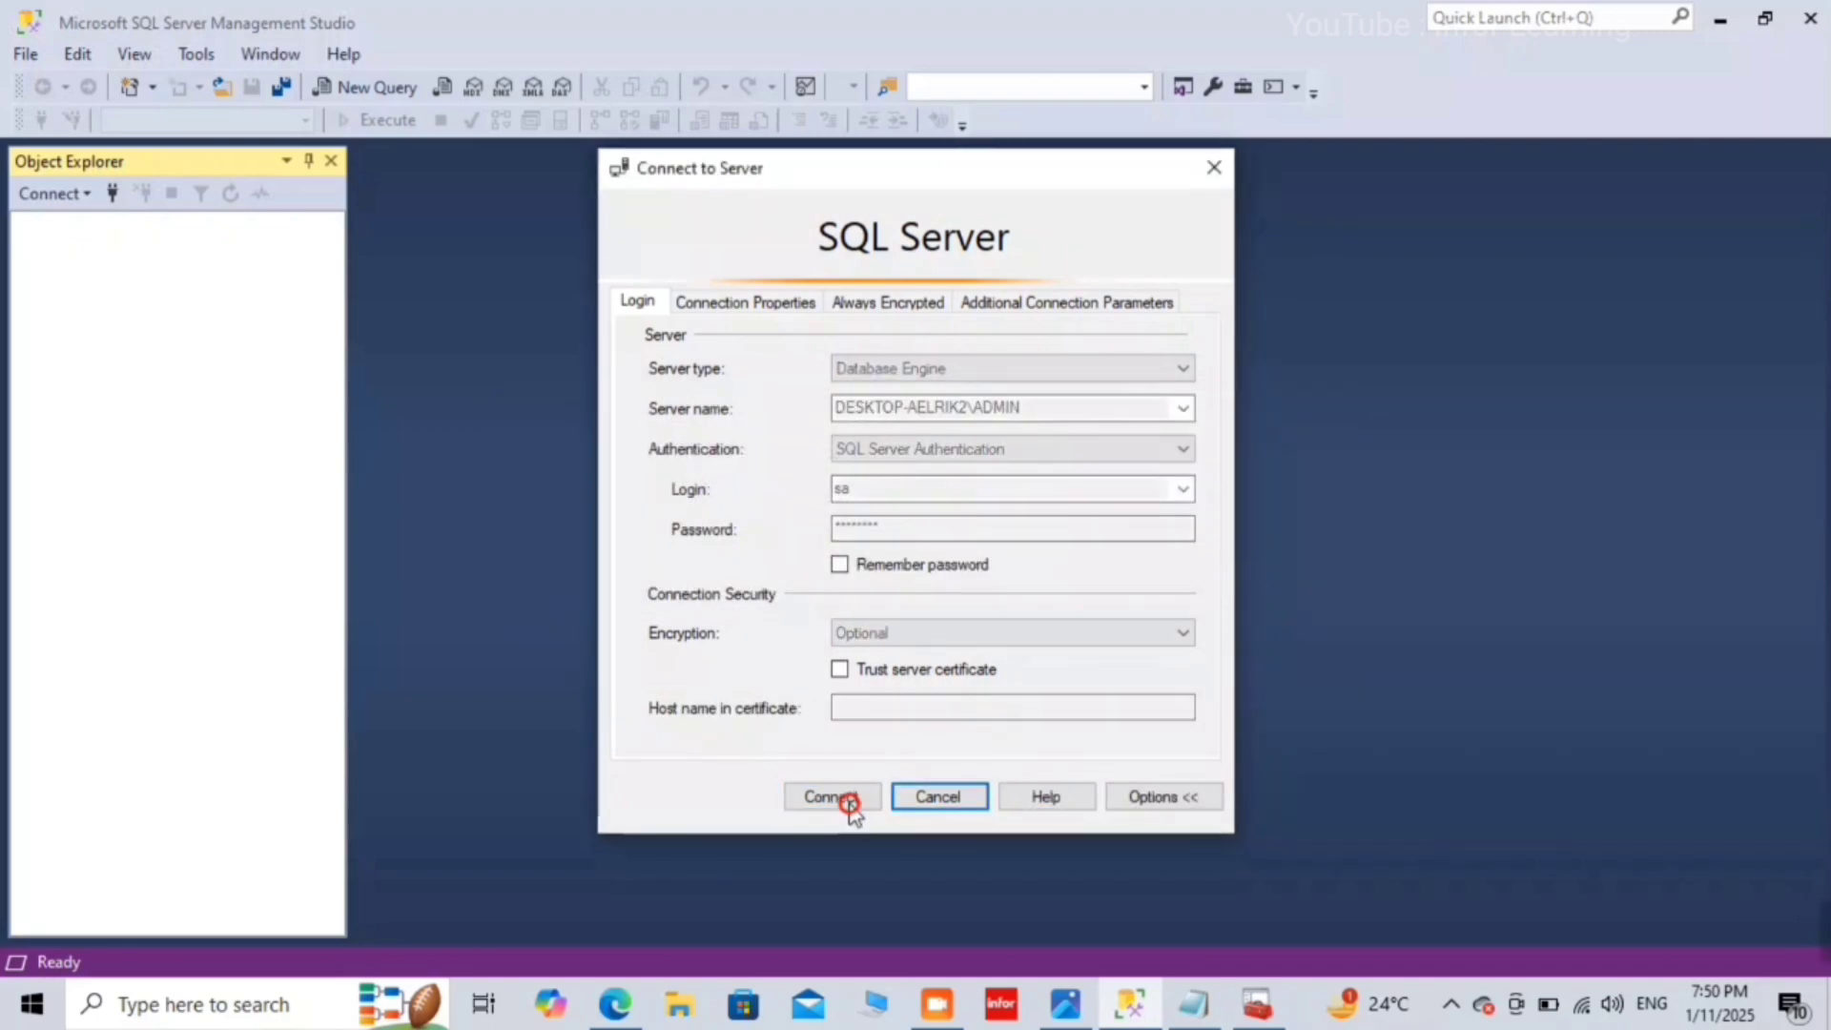
pyautogui.click(1251, 565)
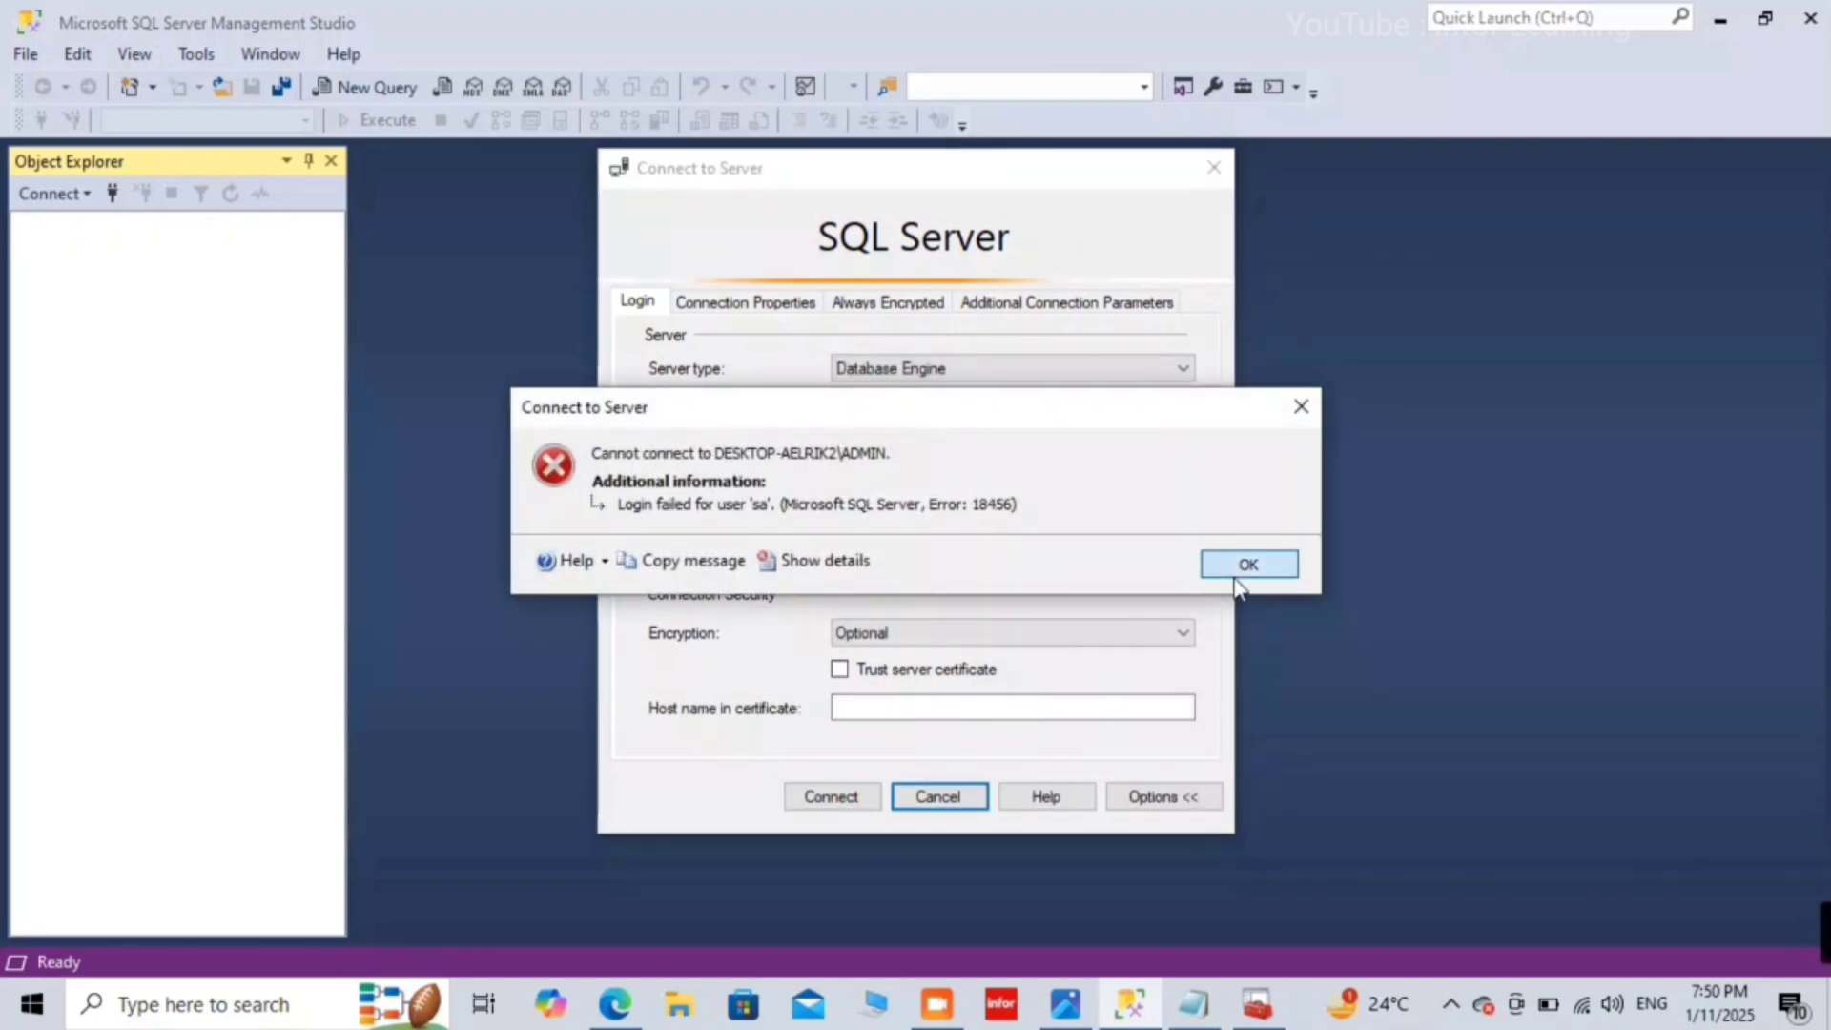
pyautogui.click(833, 796)
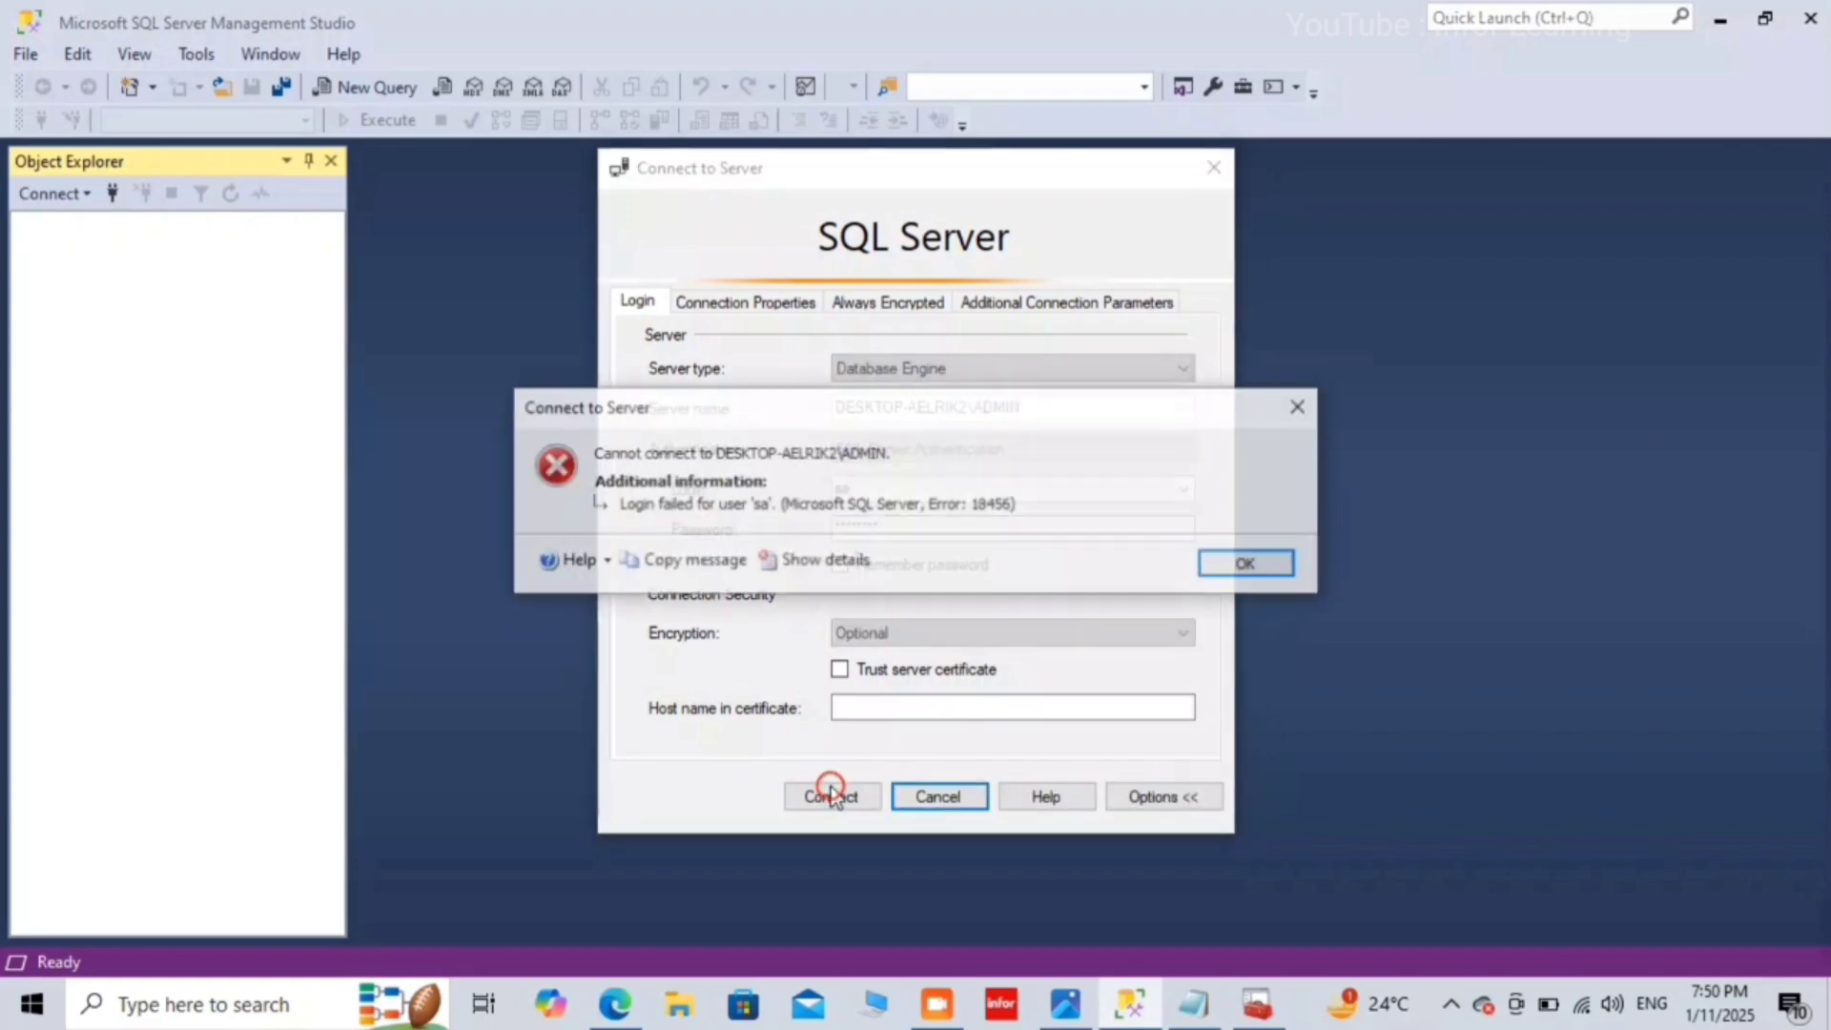
pyautogui.click(1251, 570)
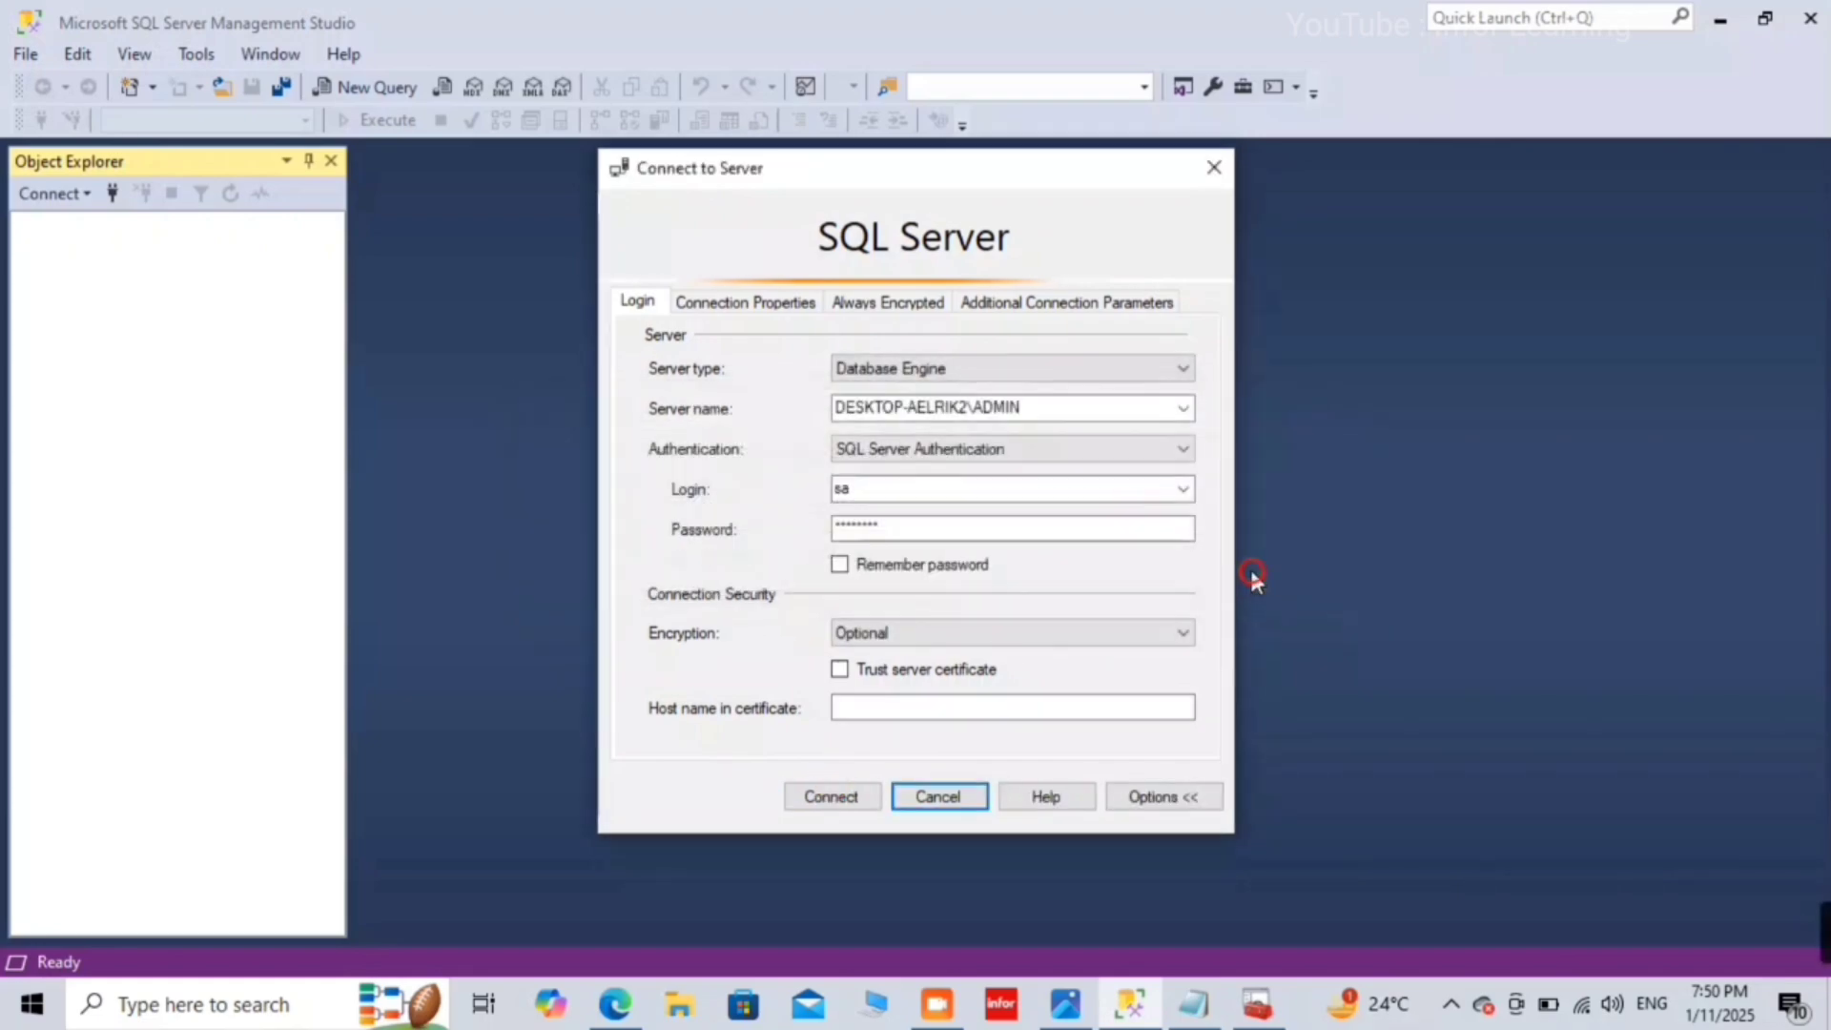
pyautogui.click(817, 804)
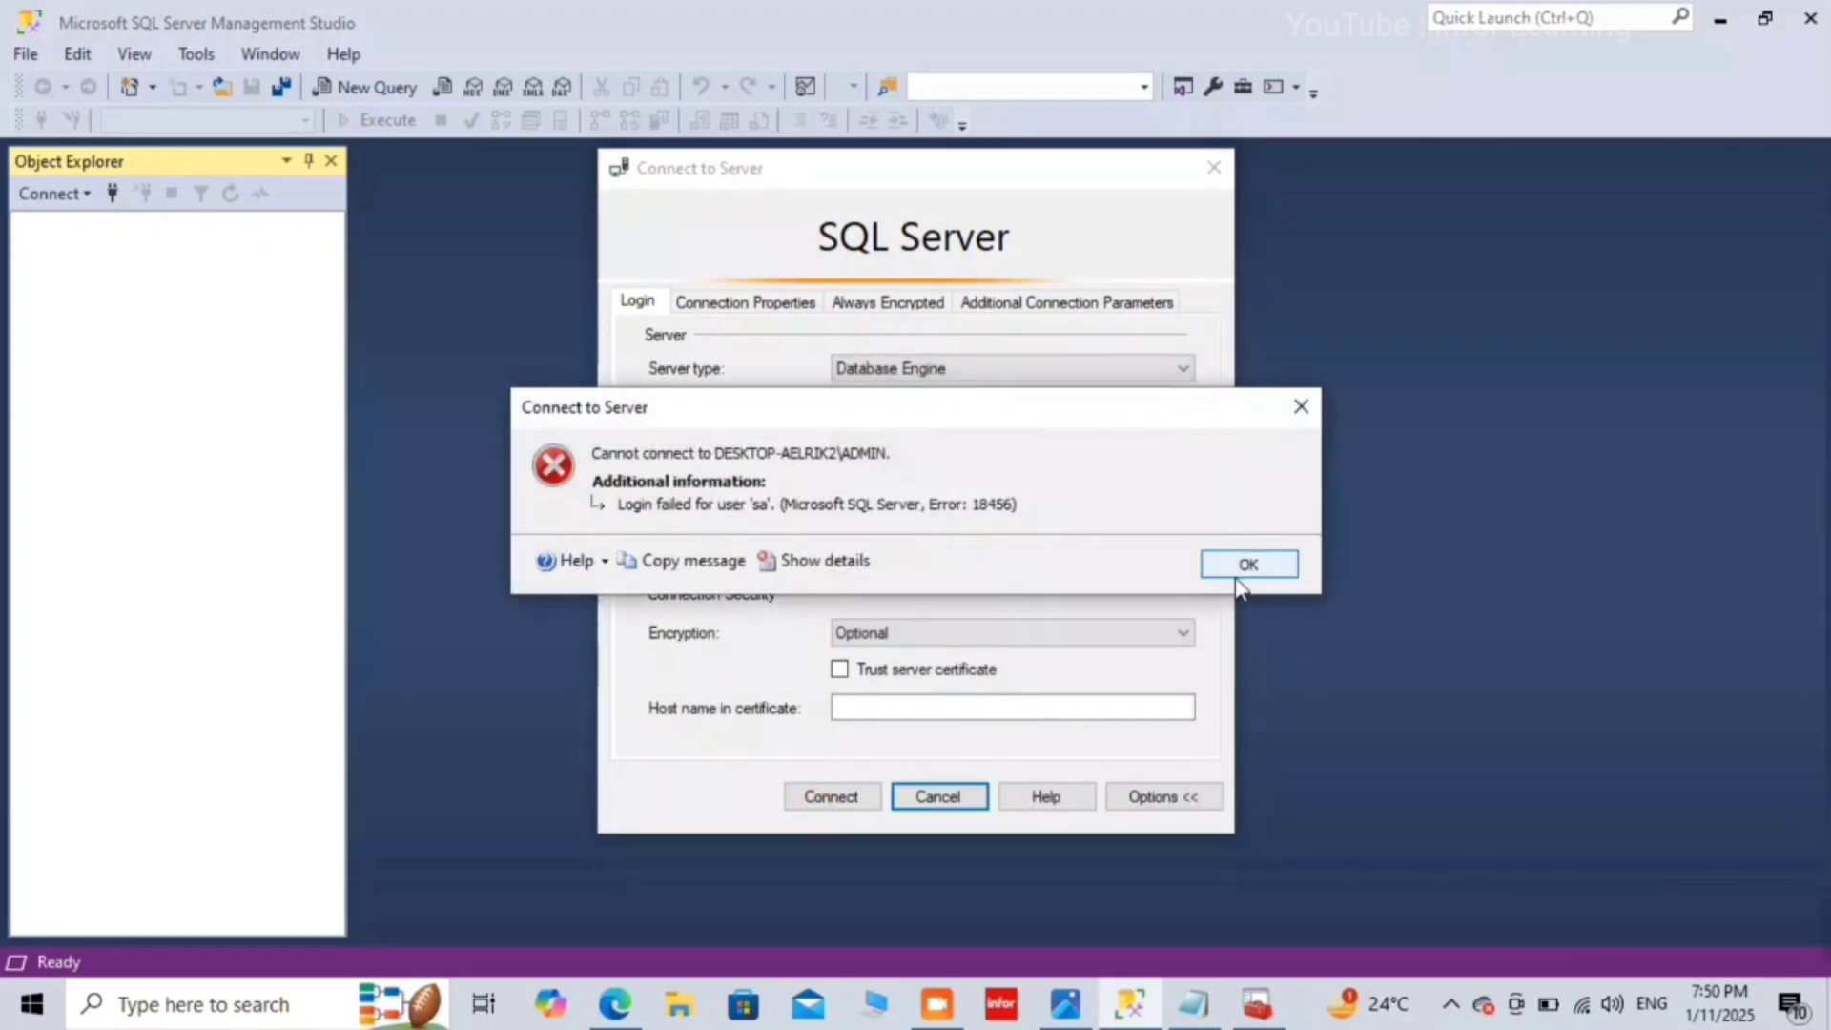
pyautogui.click(1250, 566)
pyautogui.click(837, 791)
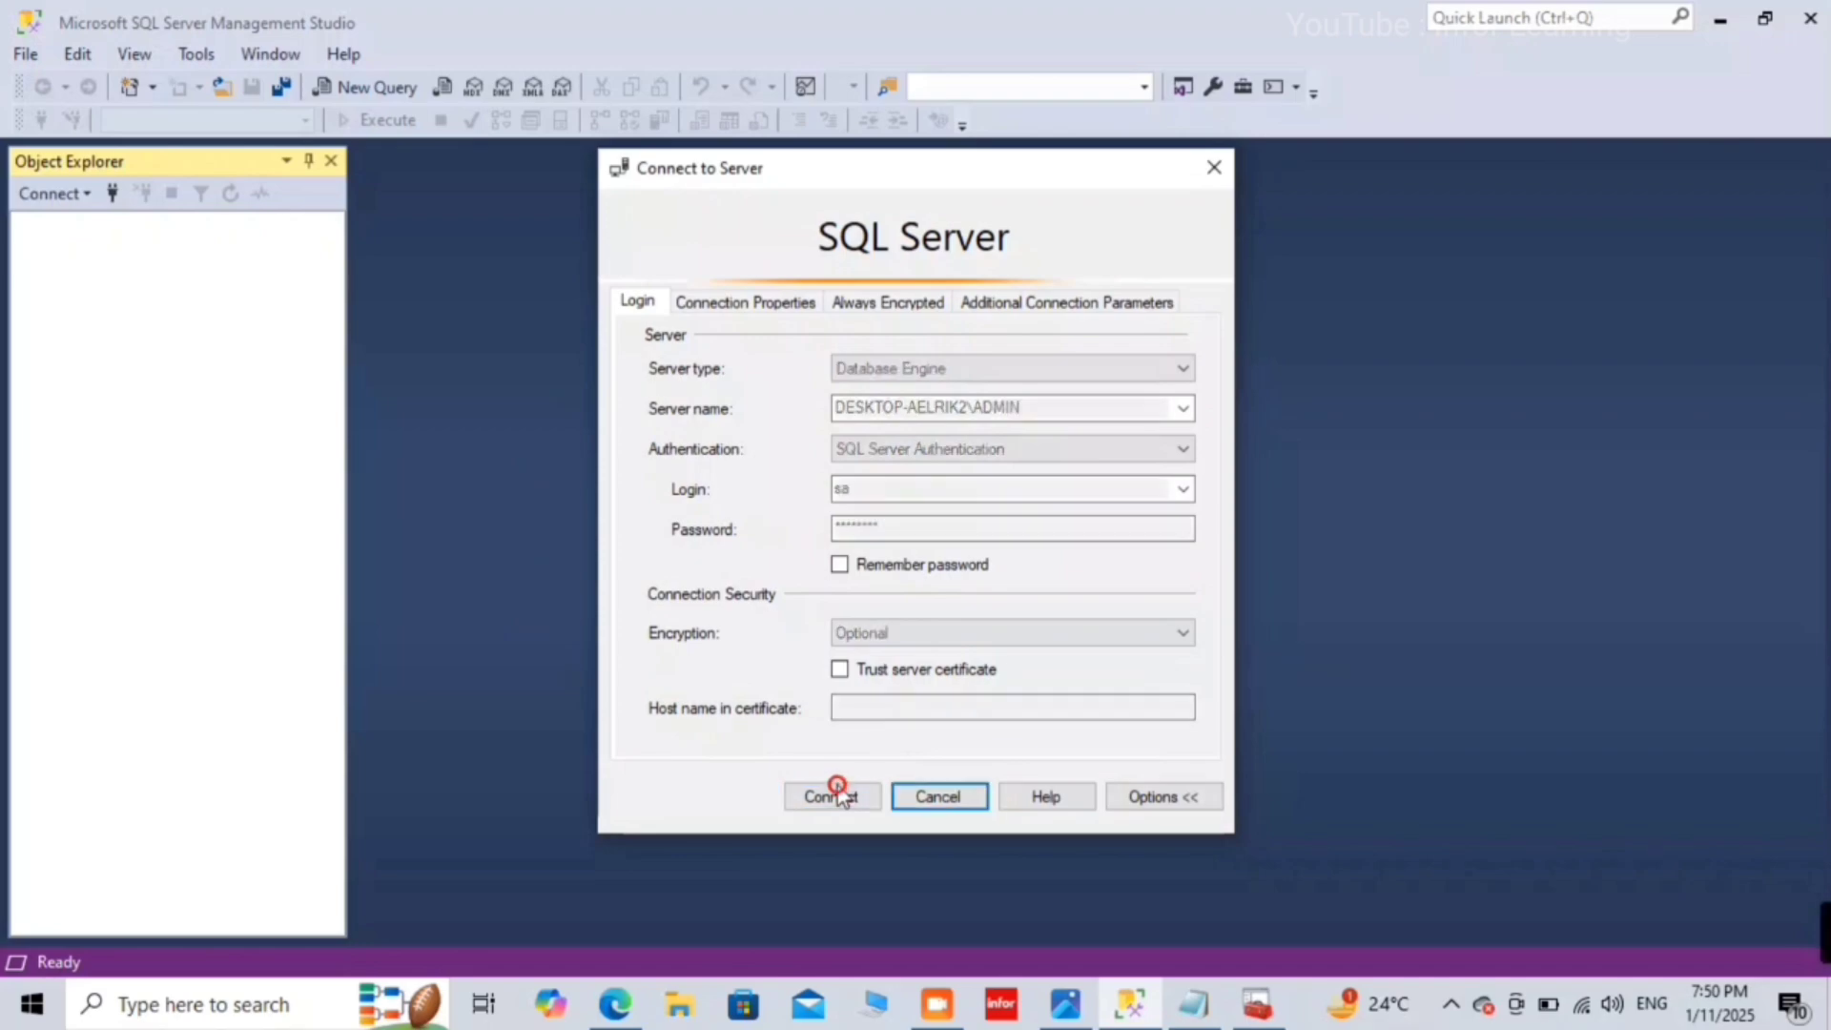
pyautogui.click(1275, 569)
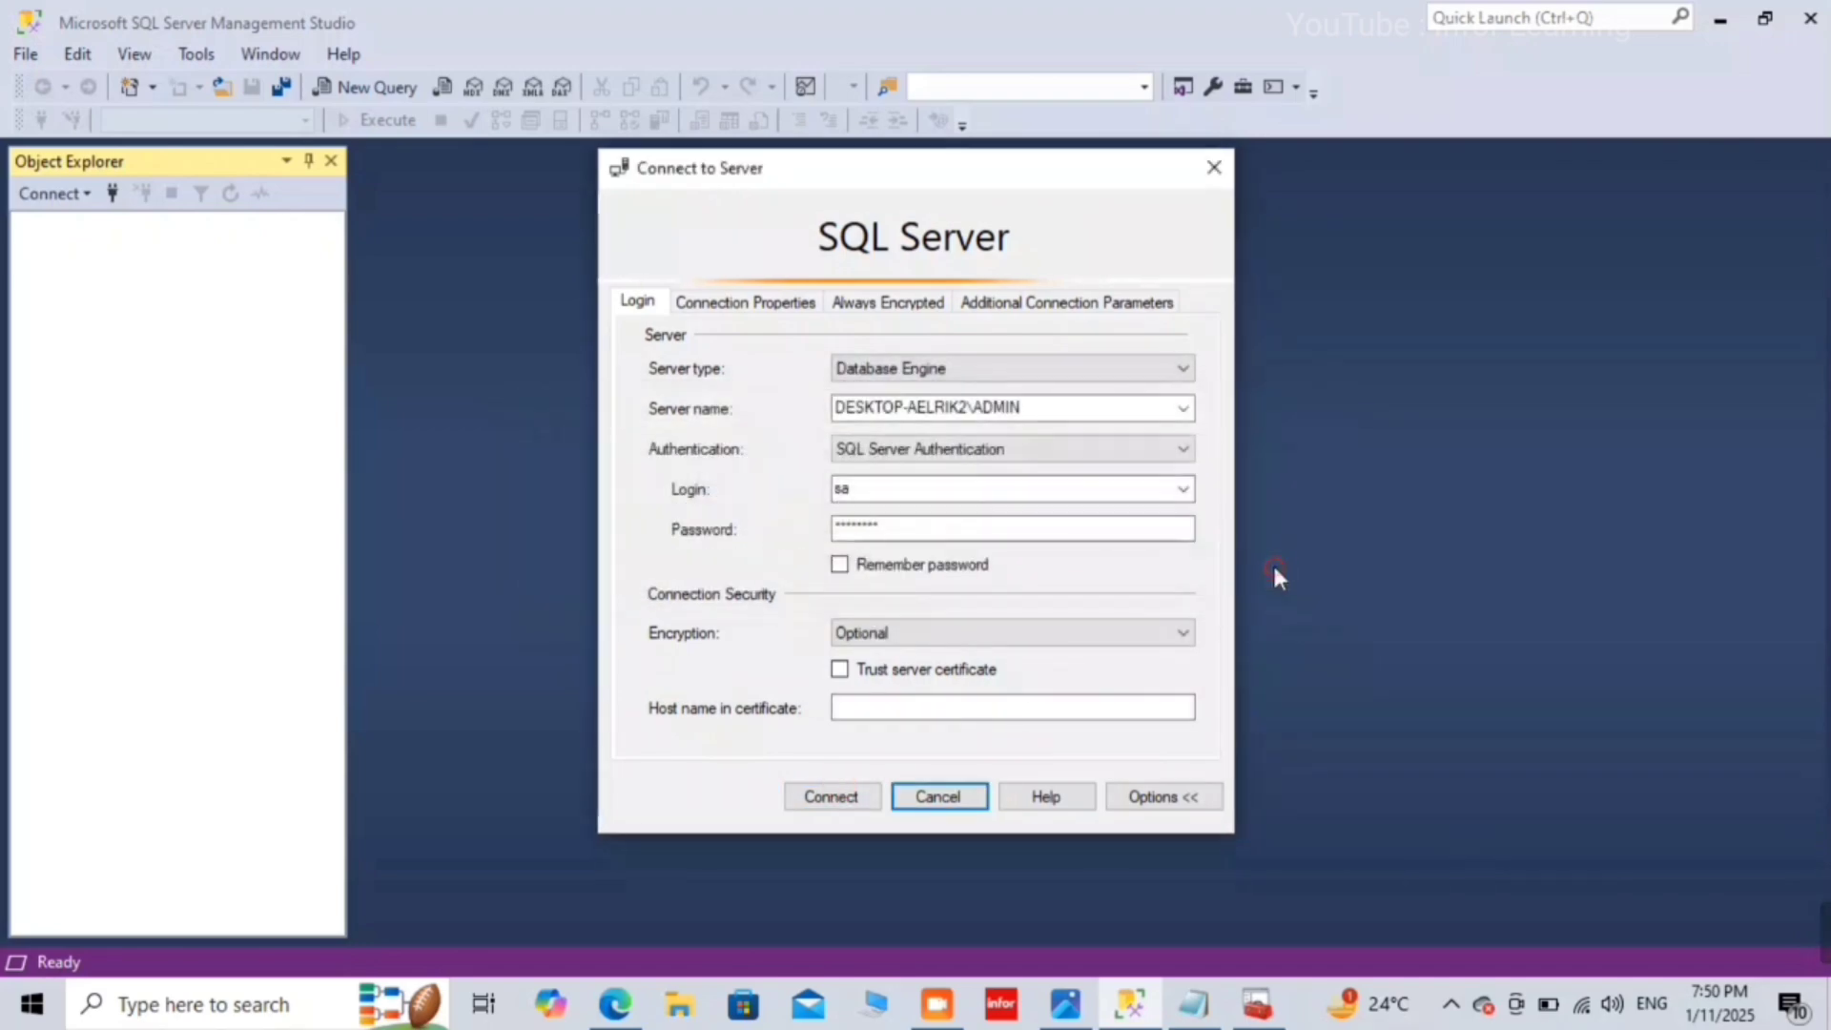
pyautogui.click(836, 794)
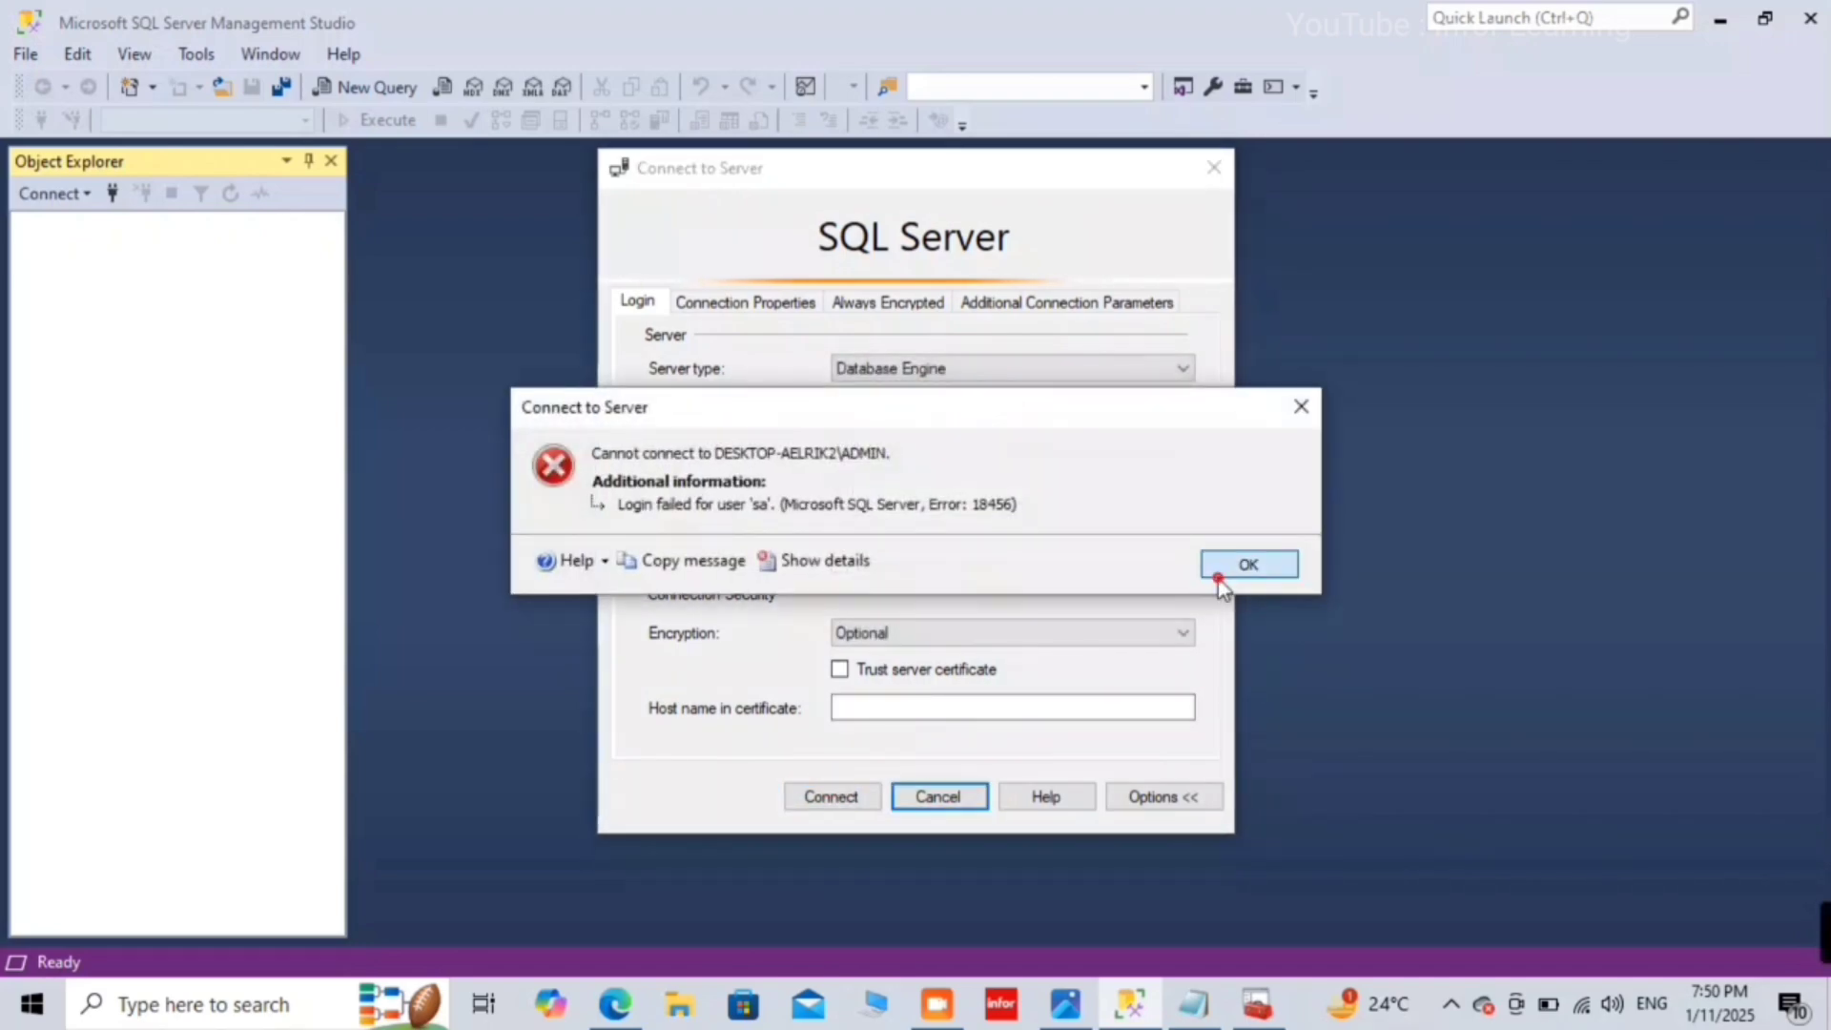
pyautogui.click(1246, 564)
pyautogui.click(844, 799)
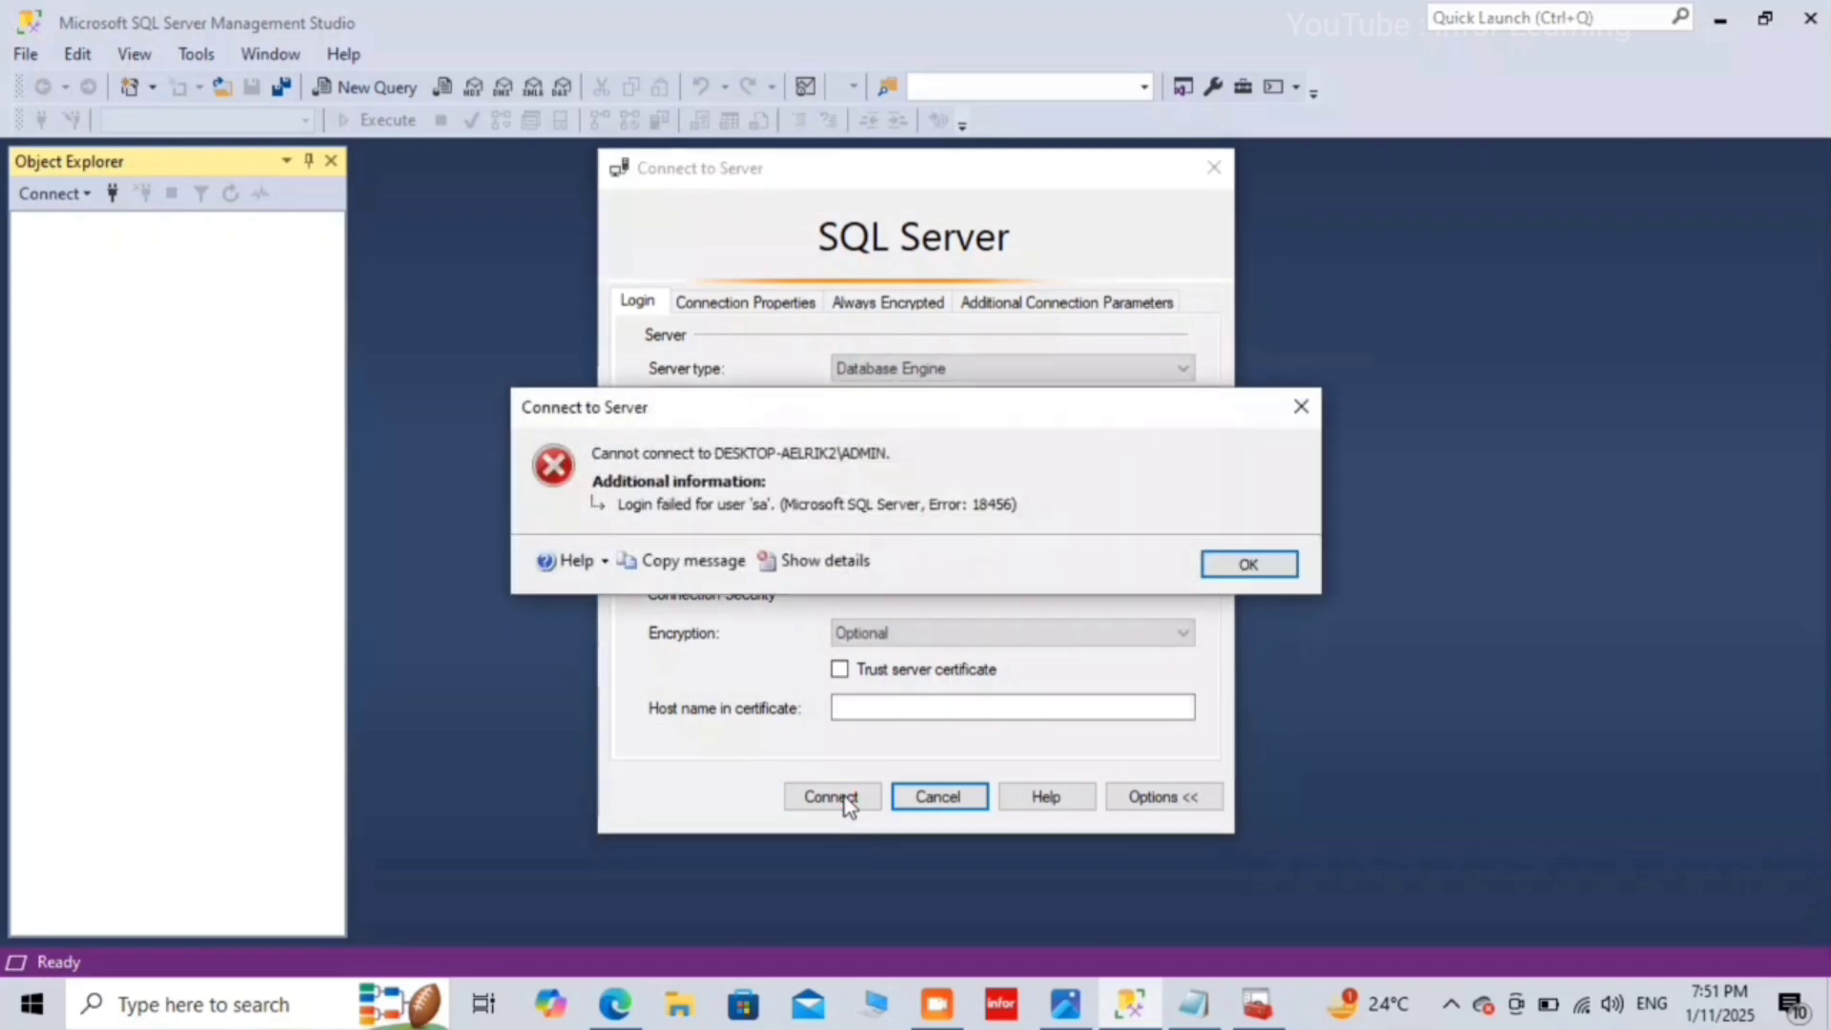
pyautogui.click(1275, 571)
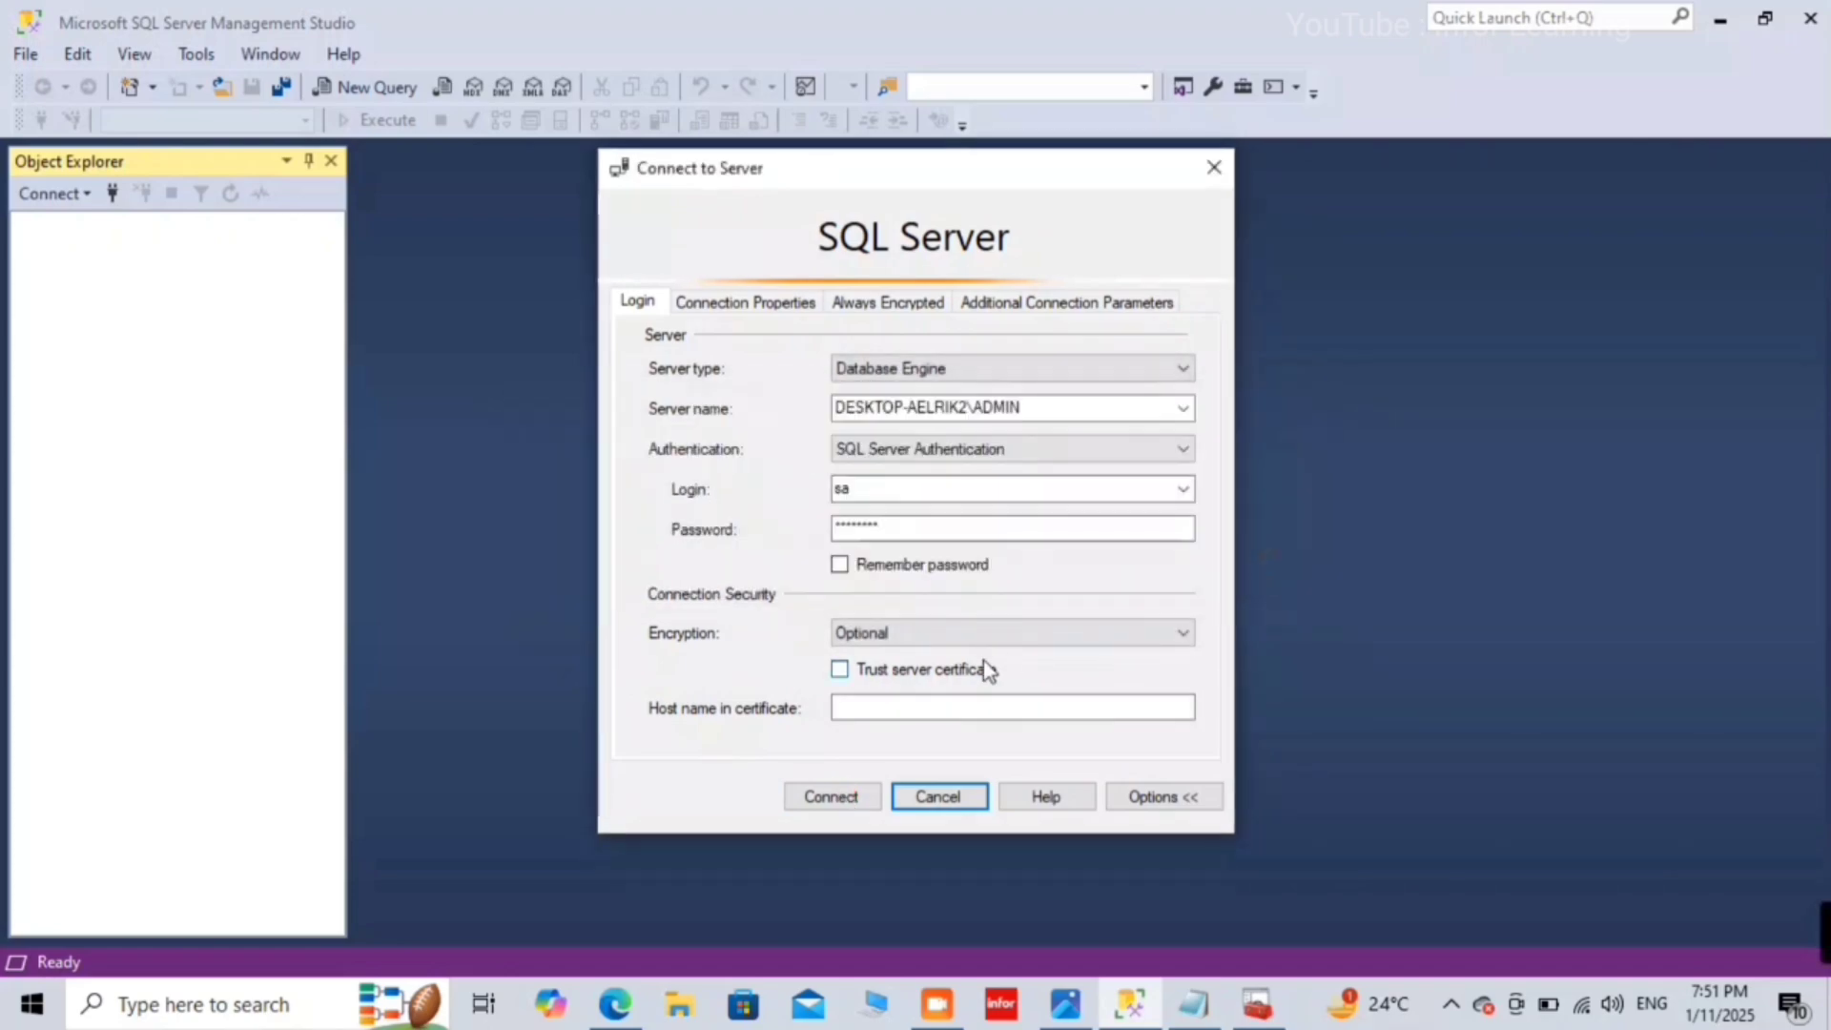
# Step: Overwrite the sa password in the Password box and connect to DESKTOP-AELRIK2\ADMIN
pyautogui.click(972, 531)
pyautogui.doubleClick(972, 531)
pyautogui.write('*****')
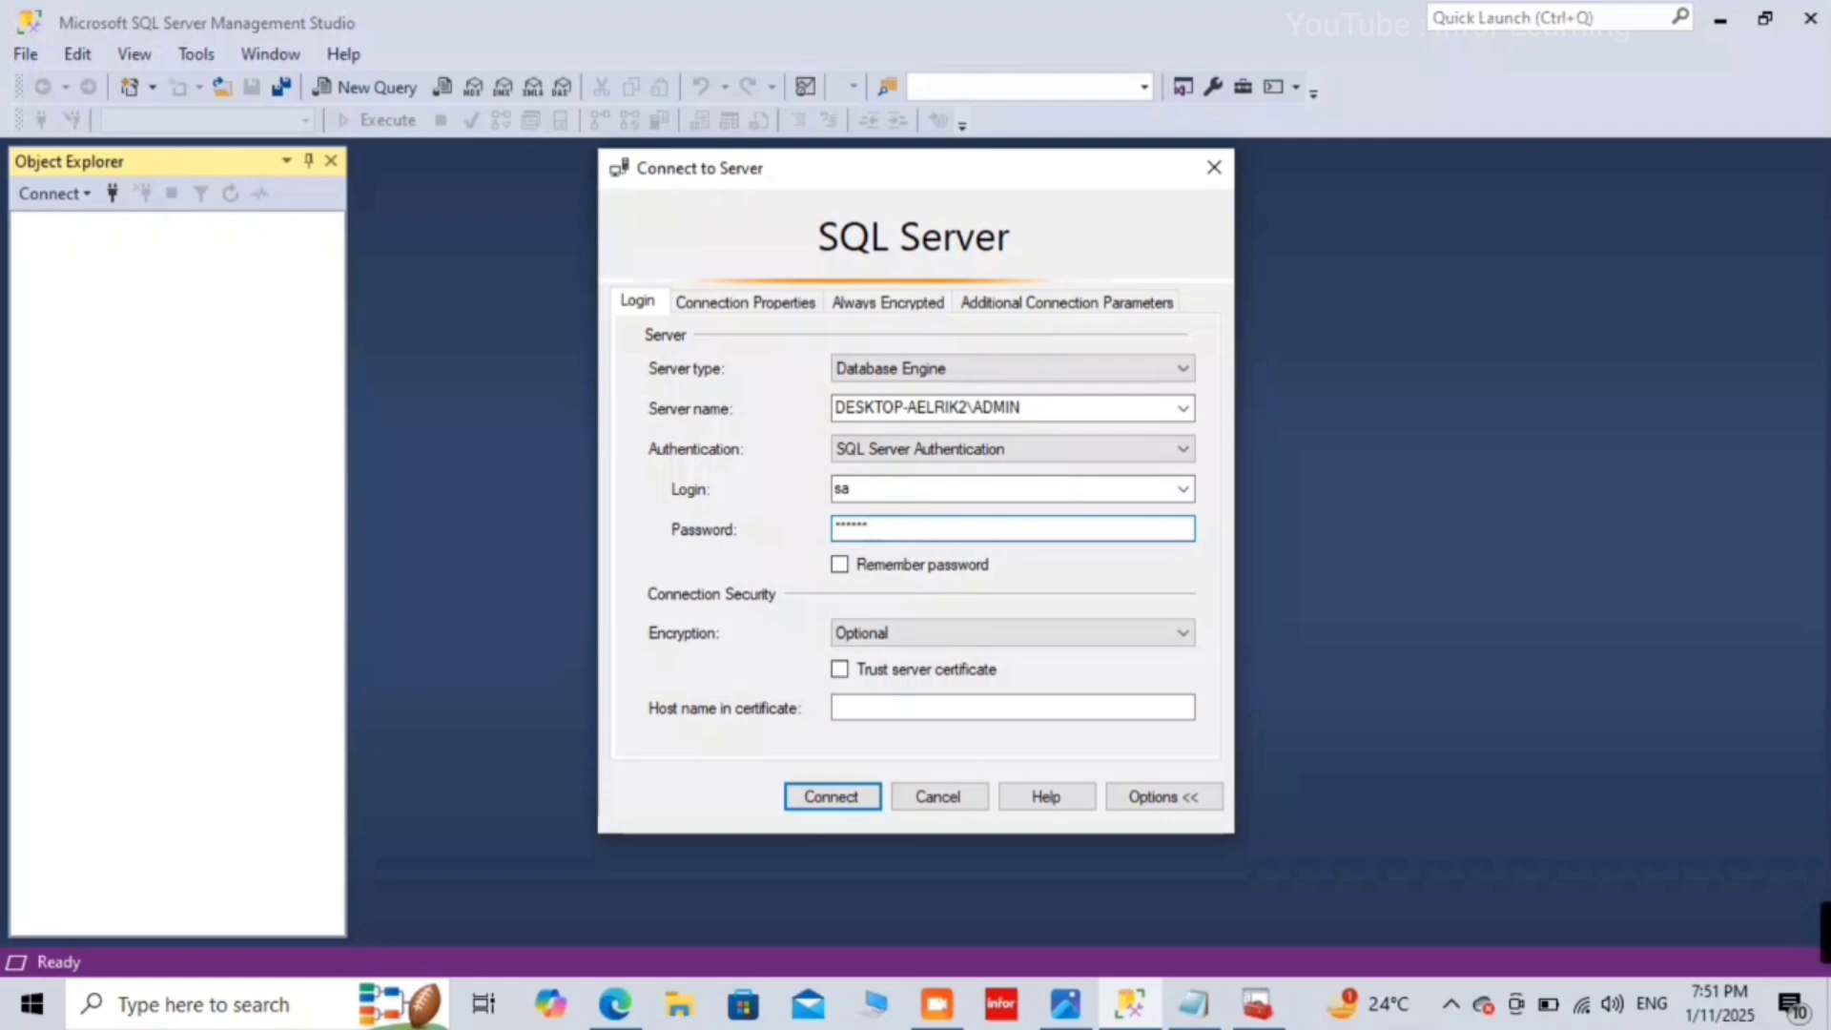
pyautogui.click(809, 801)
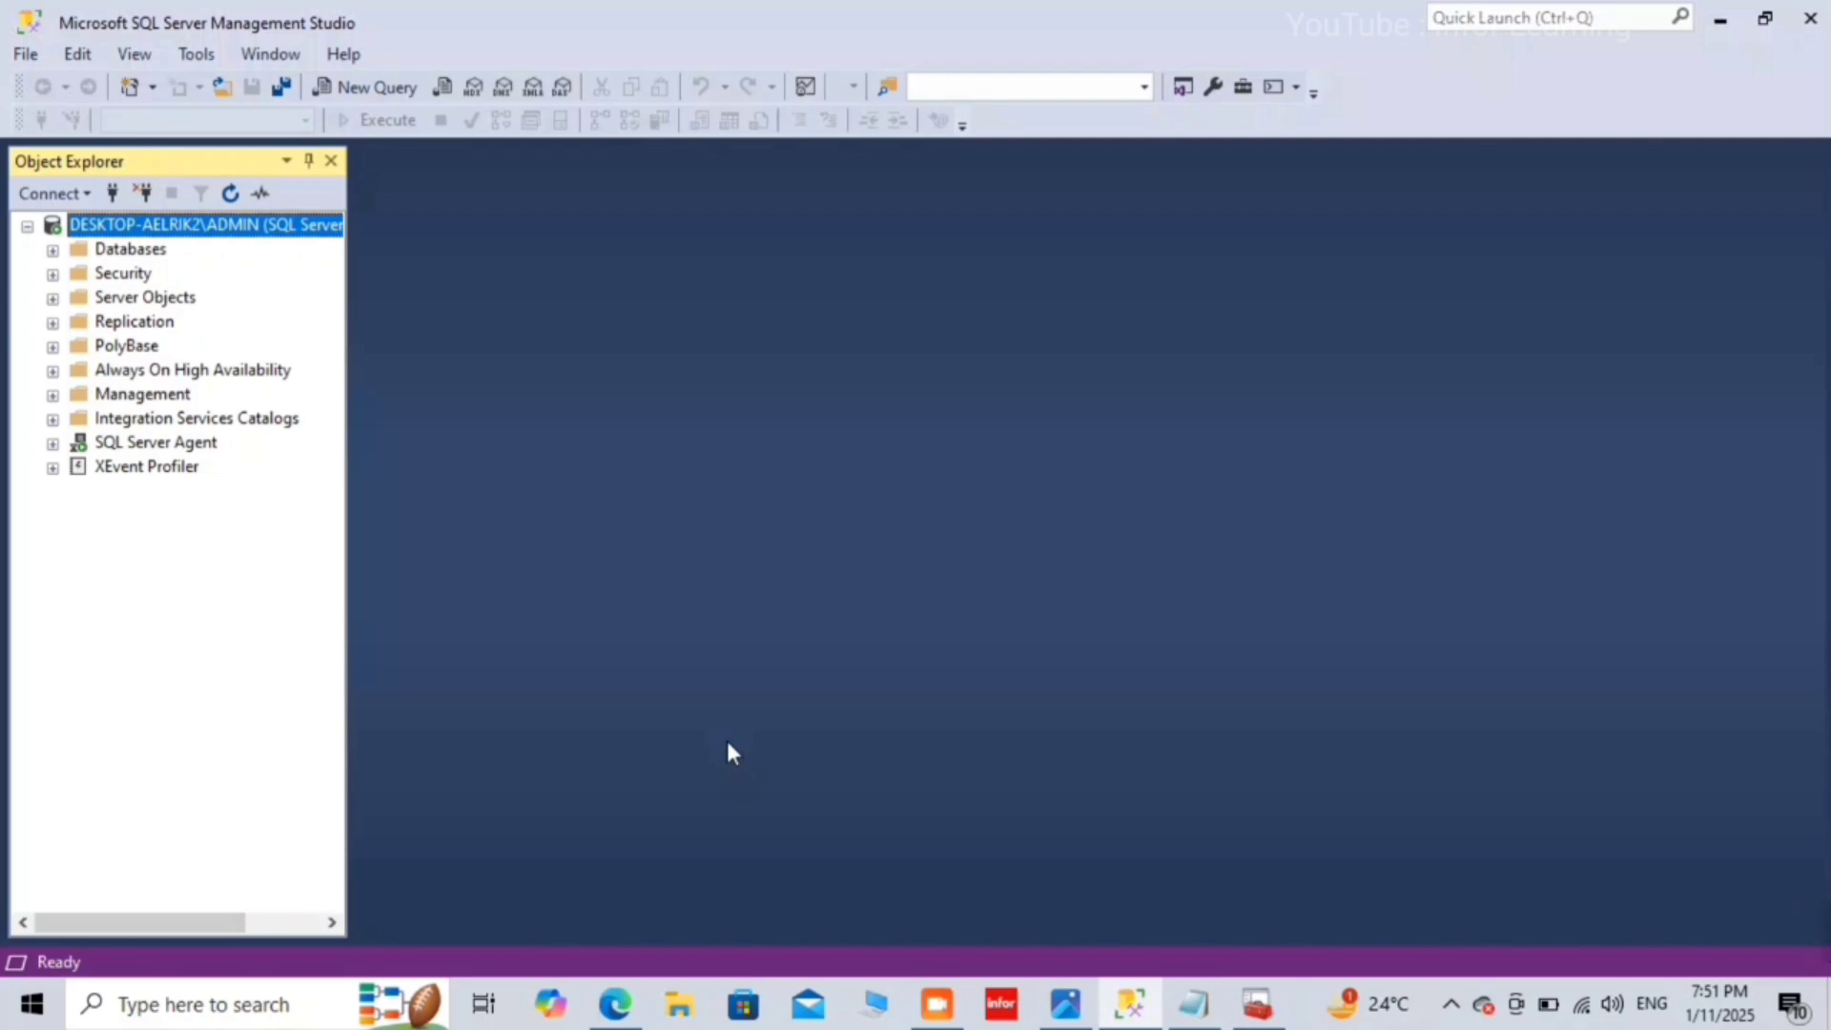
# Step: Minimize Management Studio and scroll through the sa unlock/reset PDF guide in Edge
pyautogui.click(1720, 26)
pyautogui.scroll(-7, 662, 497)
pyautogui.scroll(-5, 661, 497)
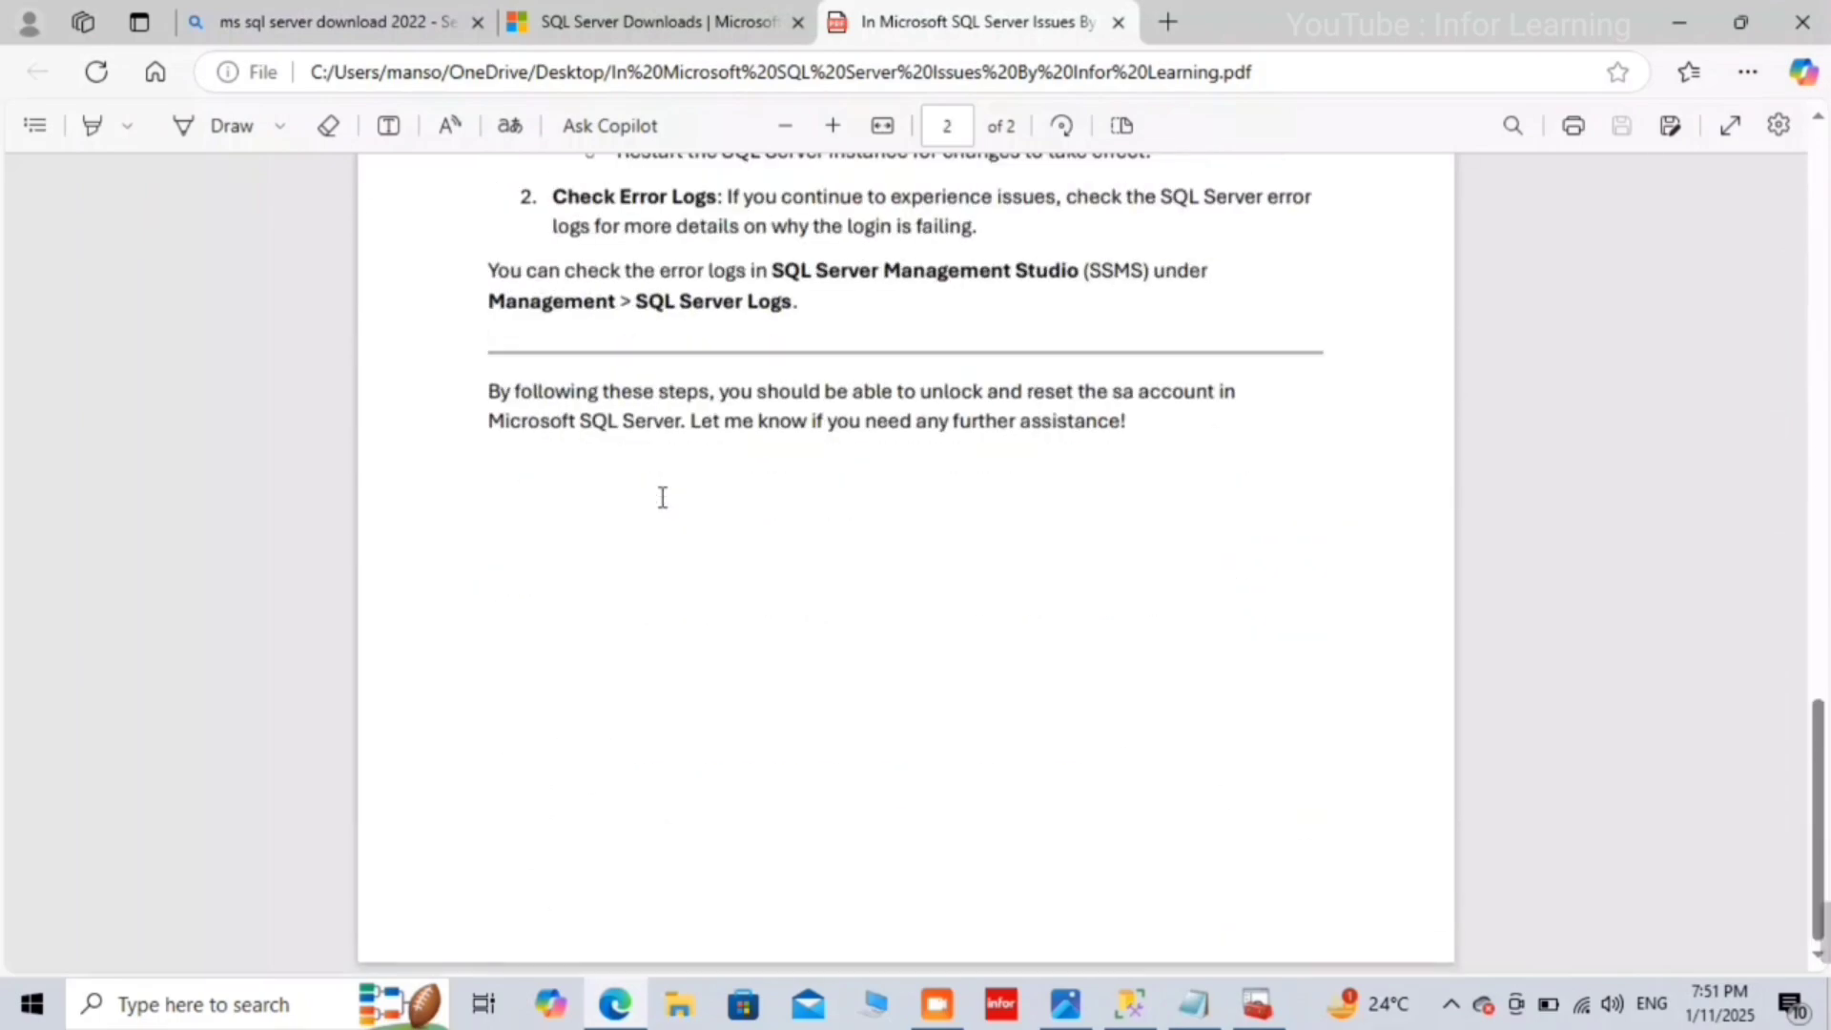
pyautogui.scroll(12, 662, 497)
pyautogui.scroll(-10, 662, 497)
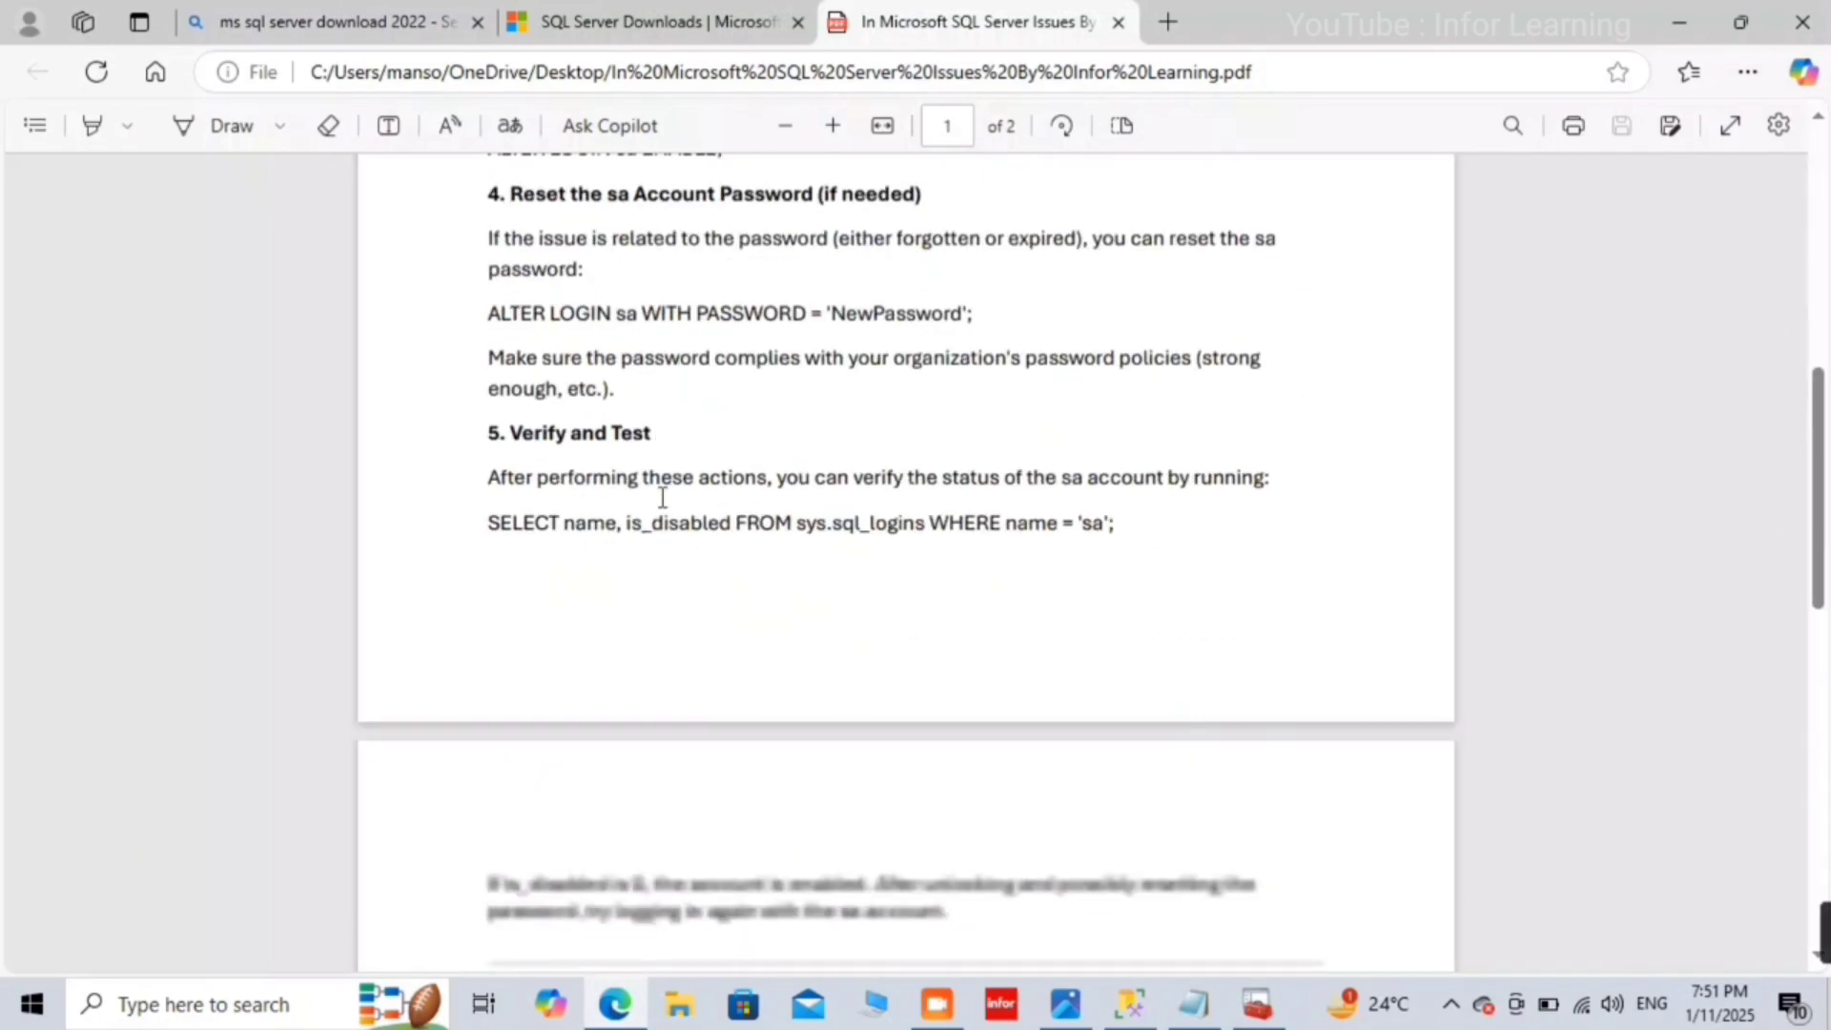
pyautogui.scroll(9, 661, 497)
pyautogui.scroll(1, 662, 497)
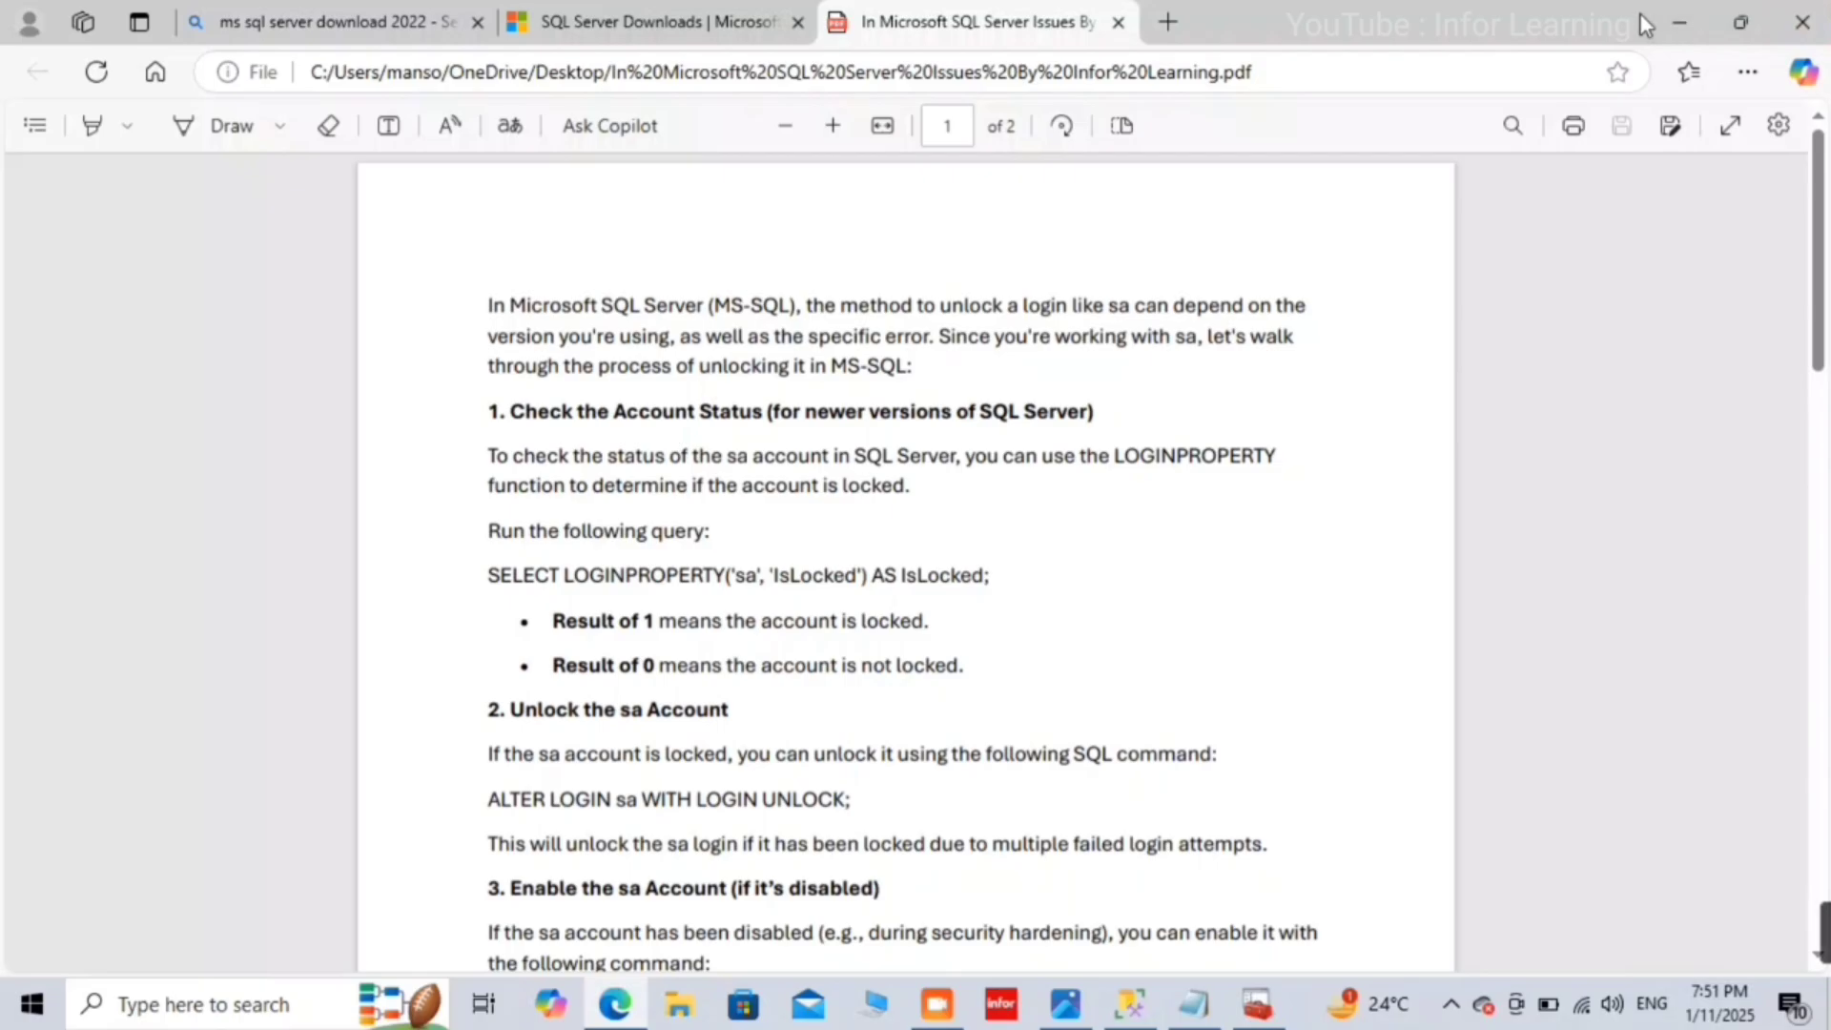
# Step: Minimize Edge, briefly restore Management Studio, then minimize it to show the desktop
pyautogui.click(1664, 20)
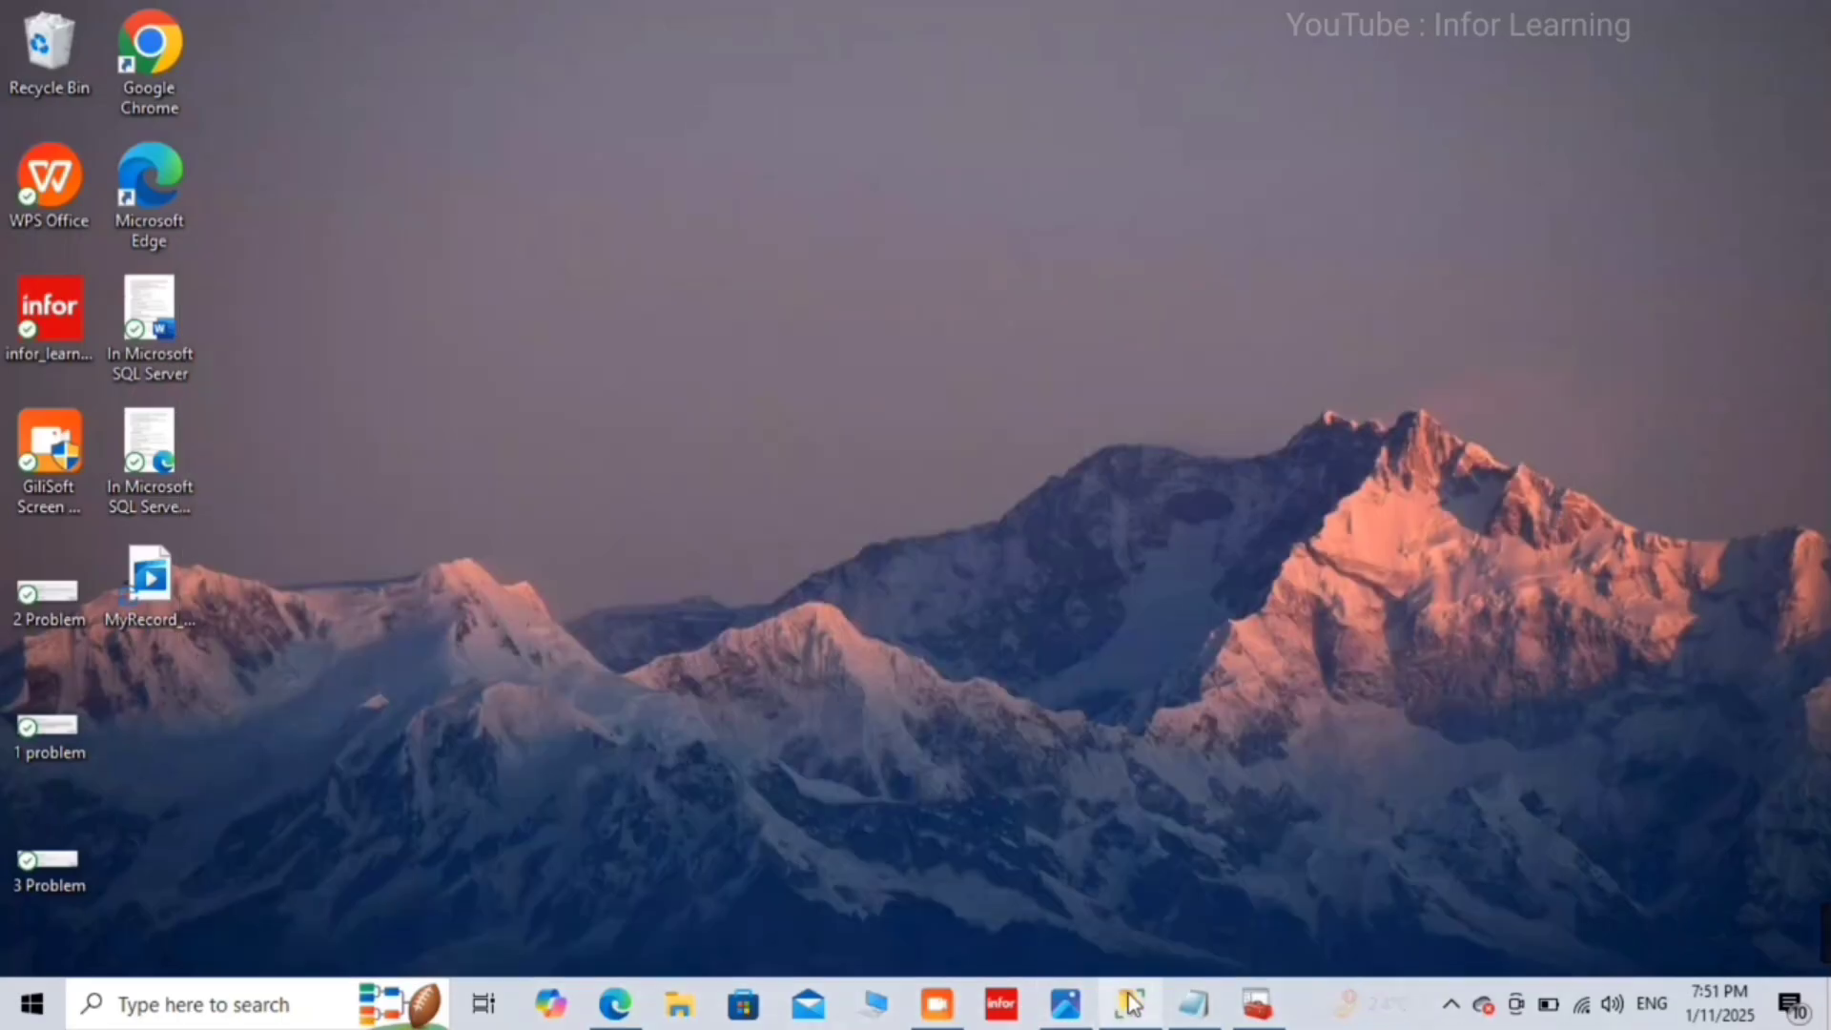
pyautogui.click(1130, 1001)
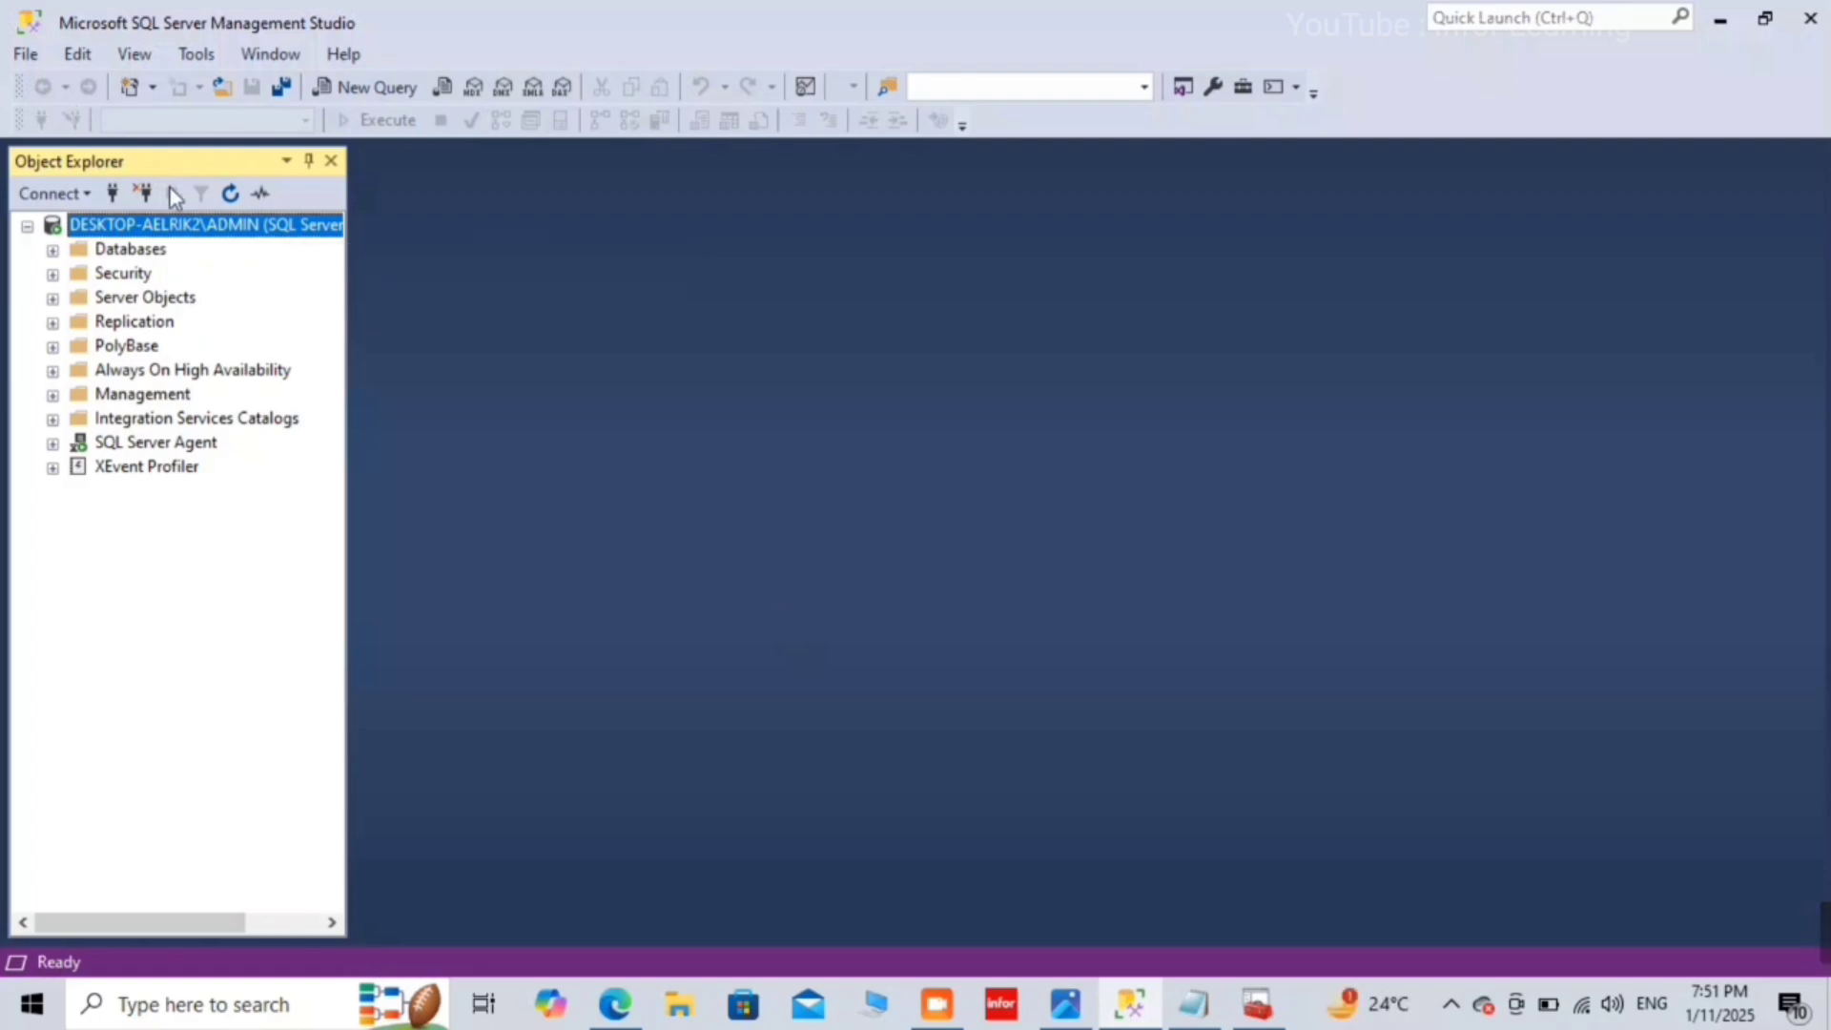
pyautogui.click(1717, 21)
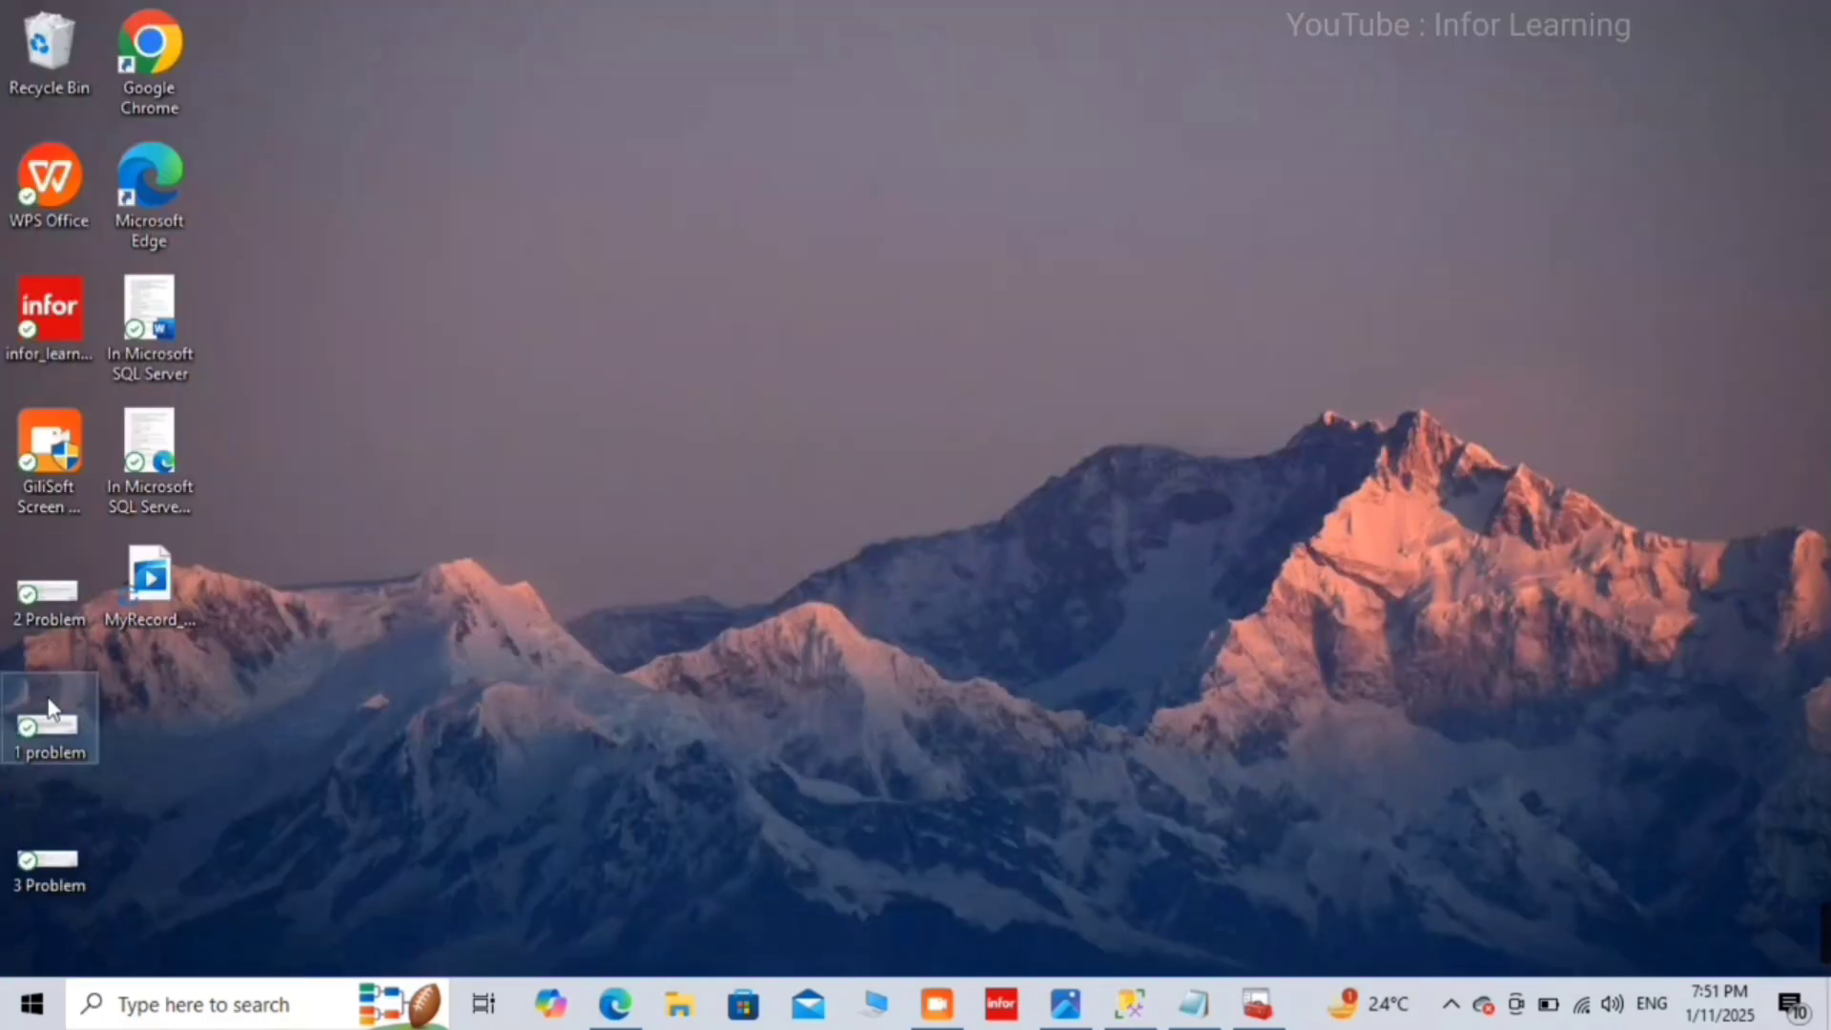
# Step: View the 2 Problem and 1 problem screenshots in Photos and read the Notepad list of causes
pyautogui.doubleClick(59, 605)
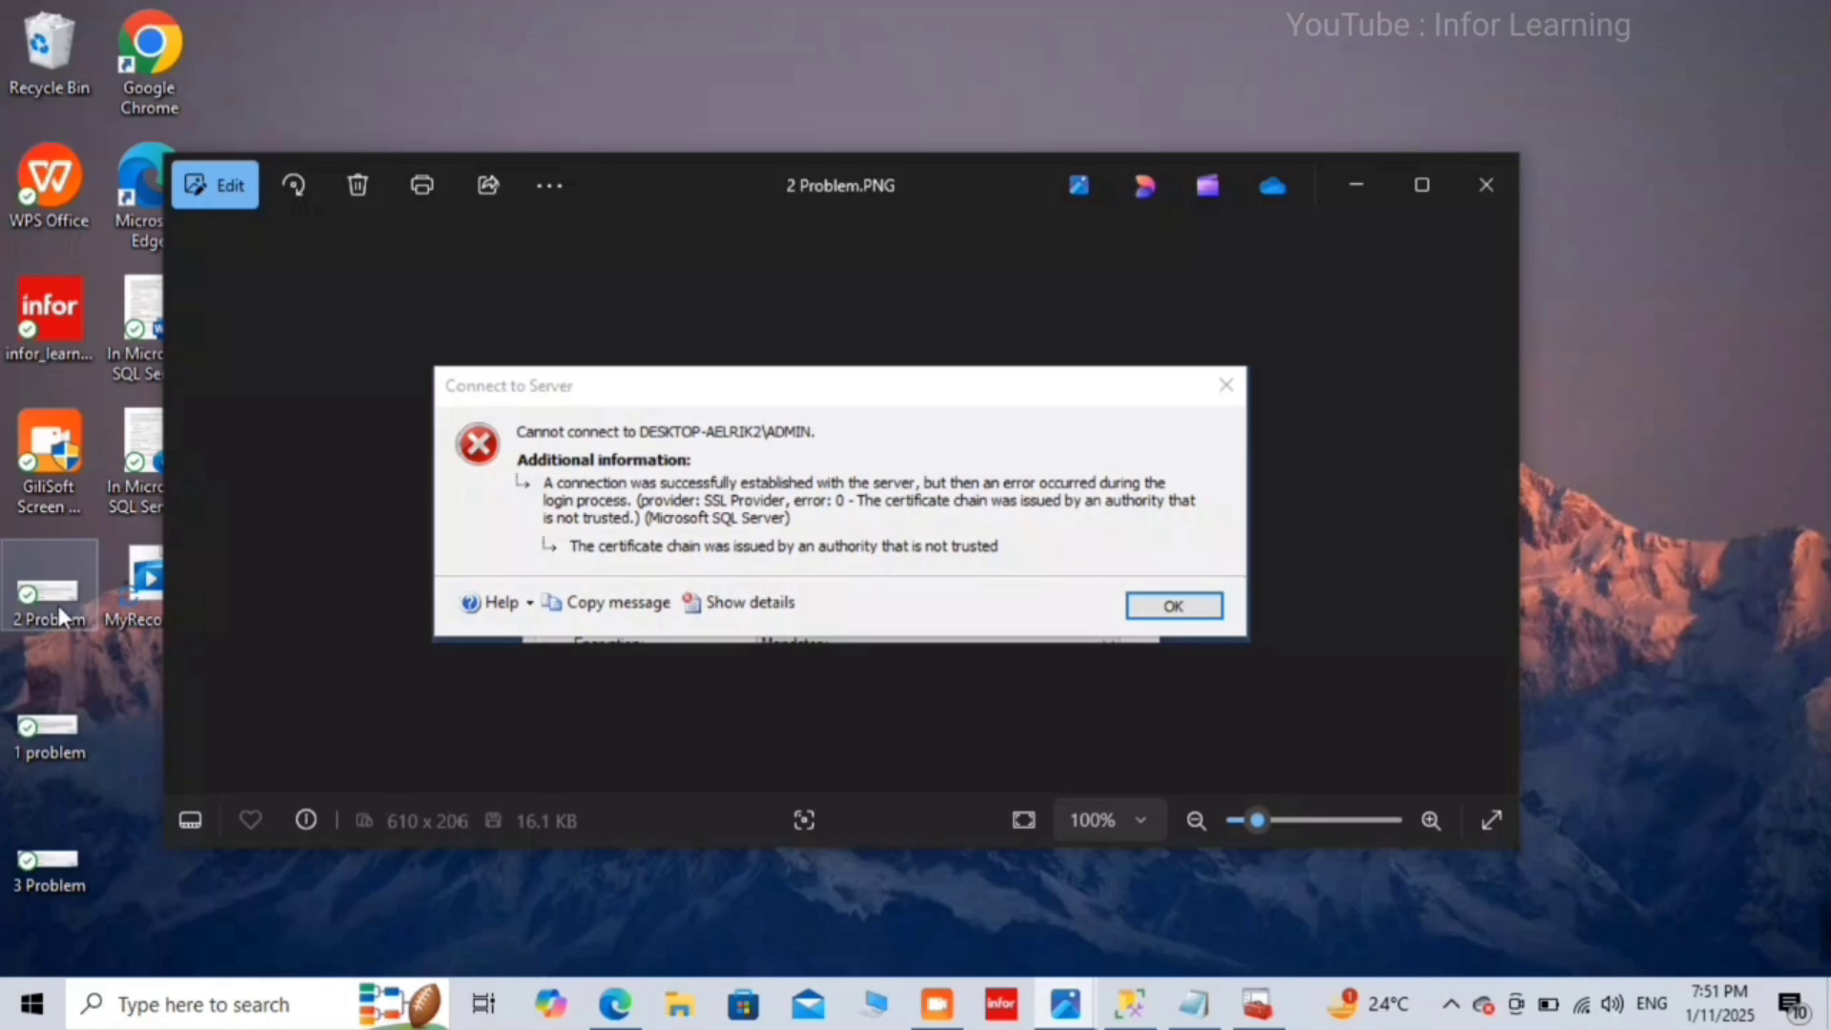
pyautogui.press('Left')
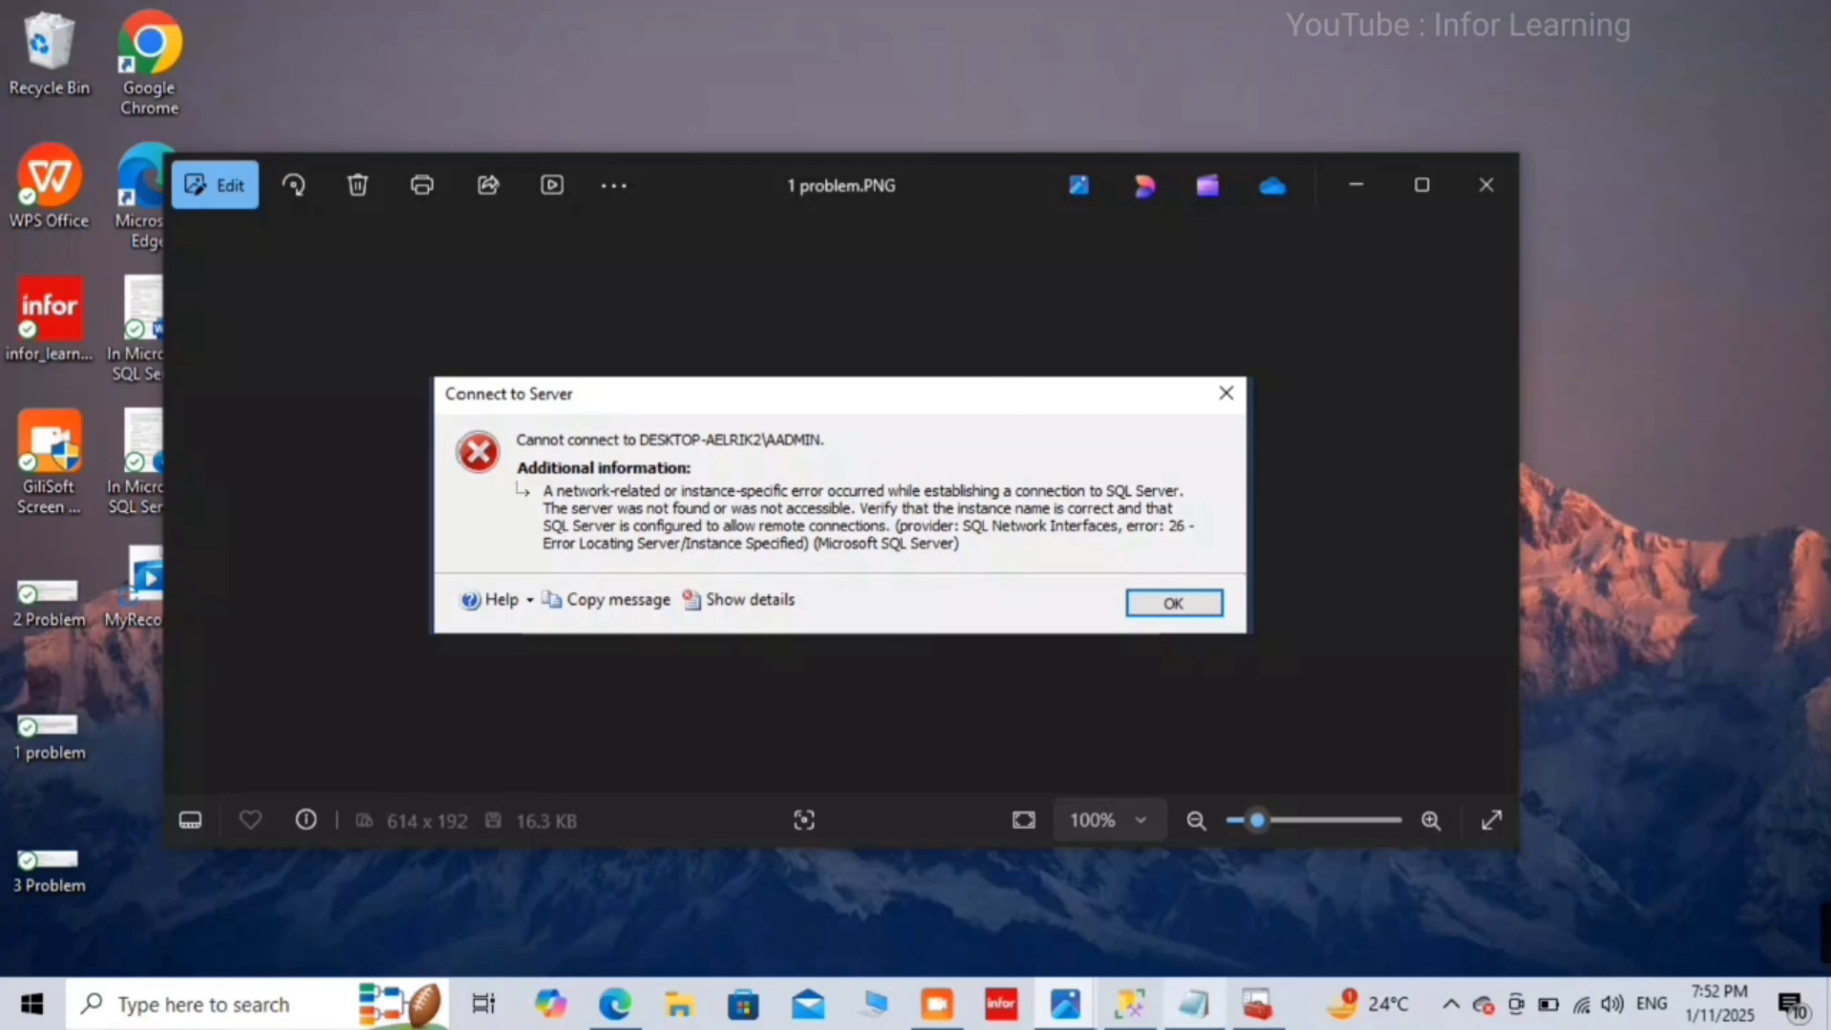
pyautogui.click(1191, 1022)
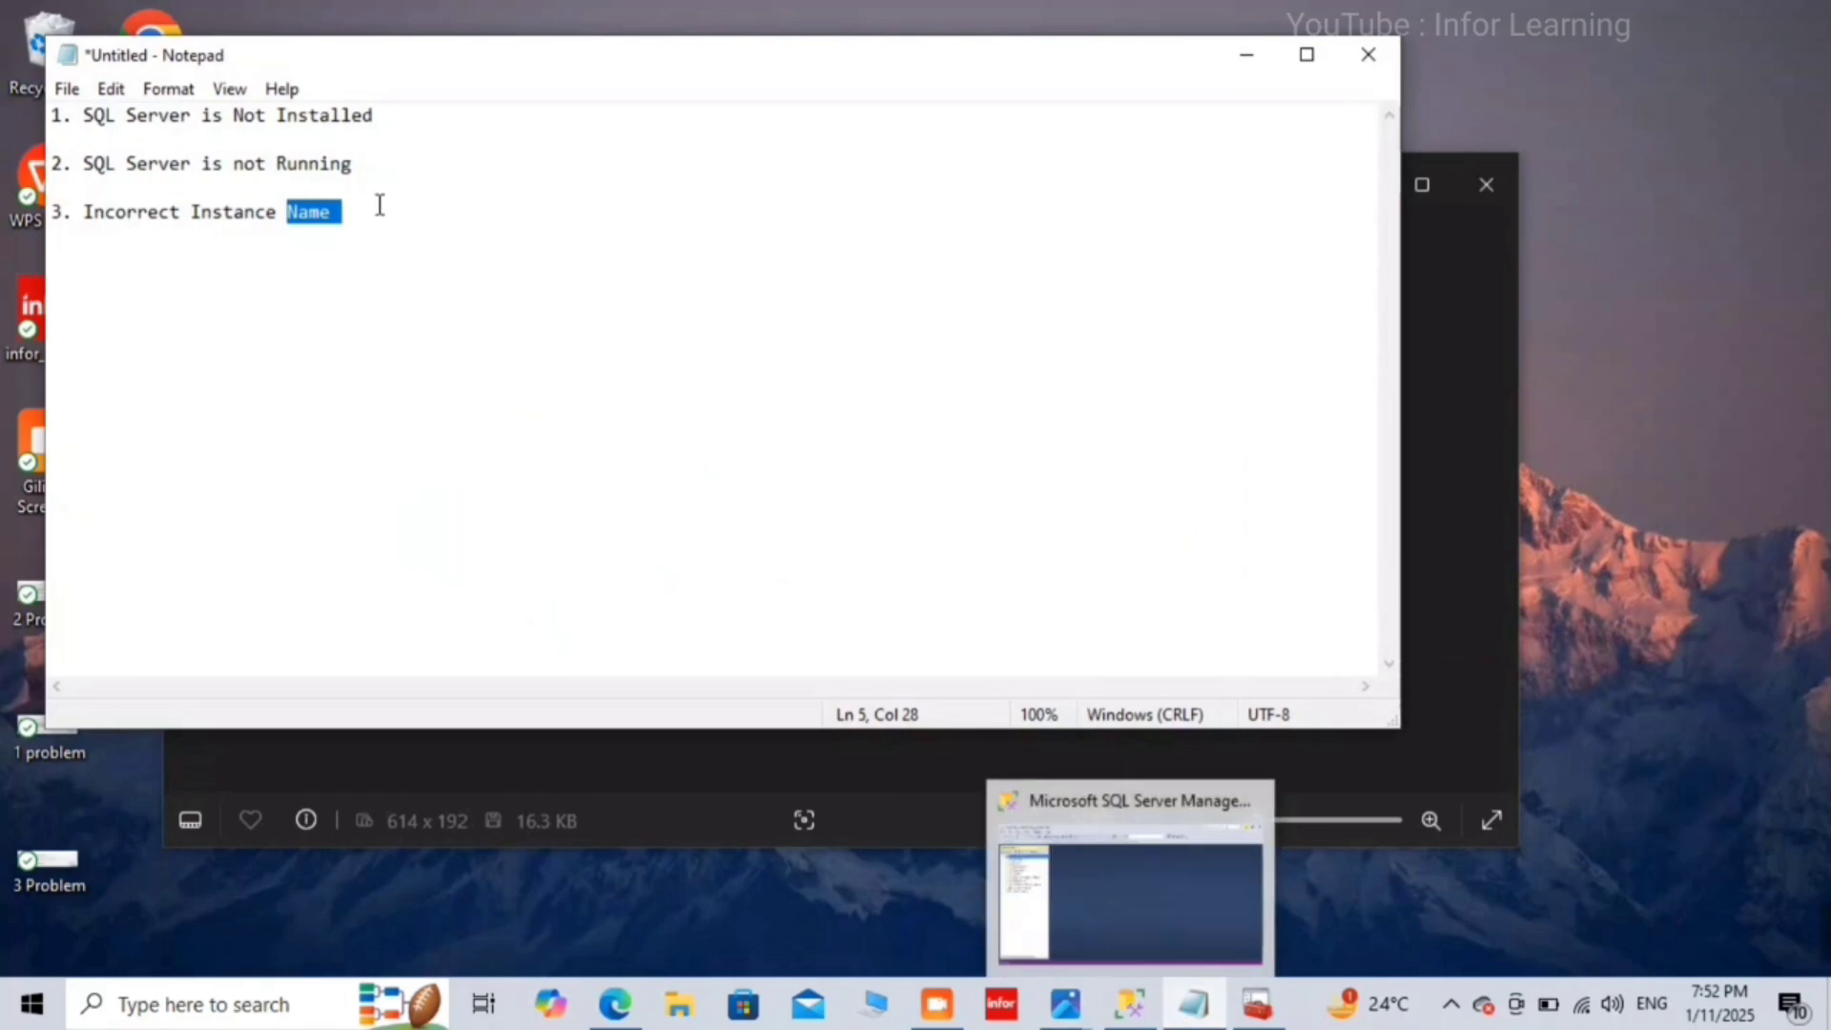
pyautogui.click(360, 119)
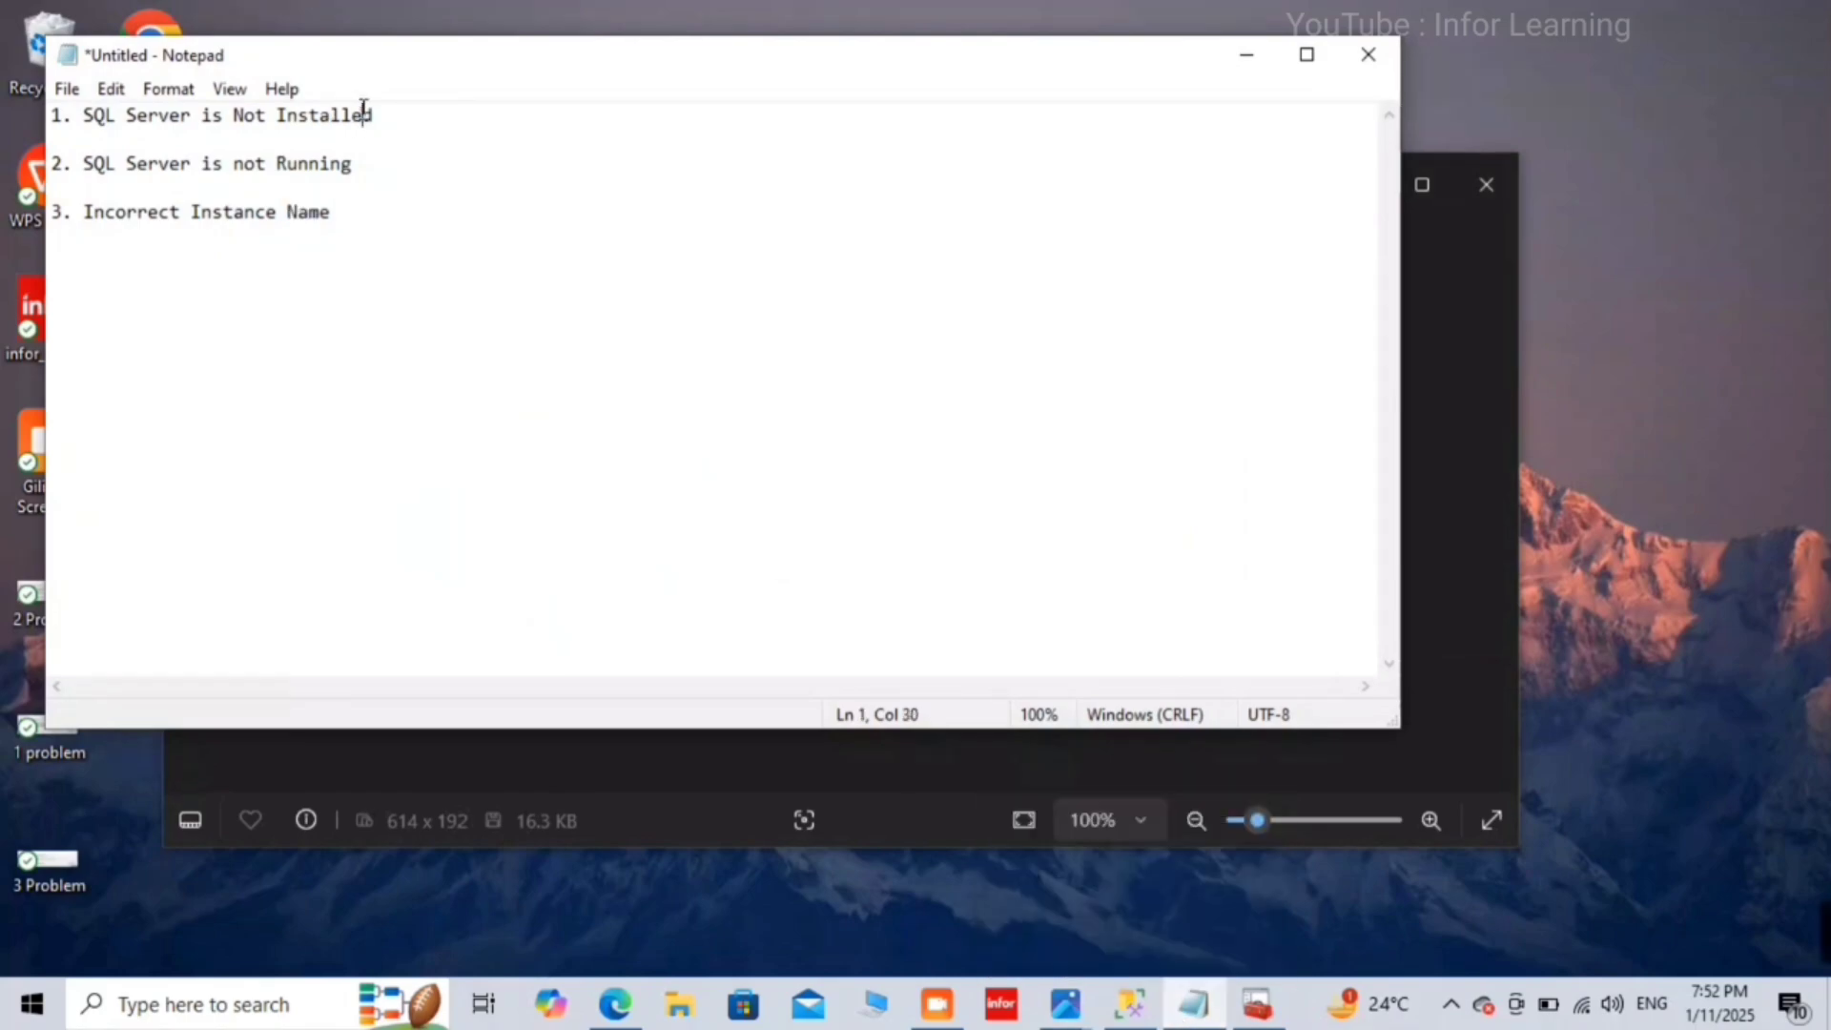
pyautogui.doubleClick(380, 182)
pyautogui.doubleClick(359, 224)
pyautogui.click(360, 225)
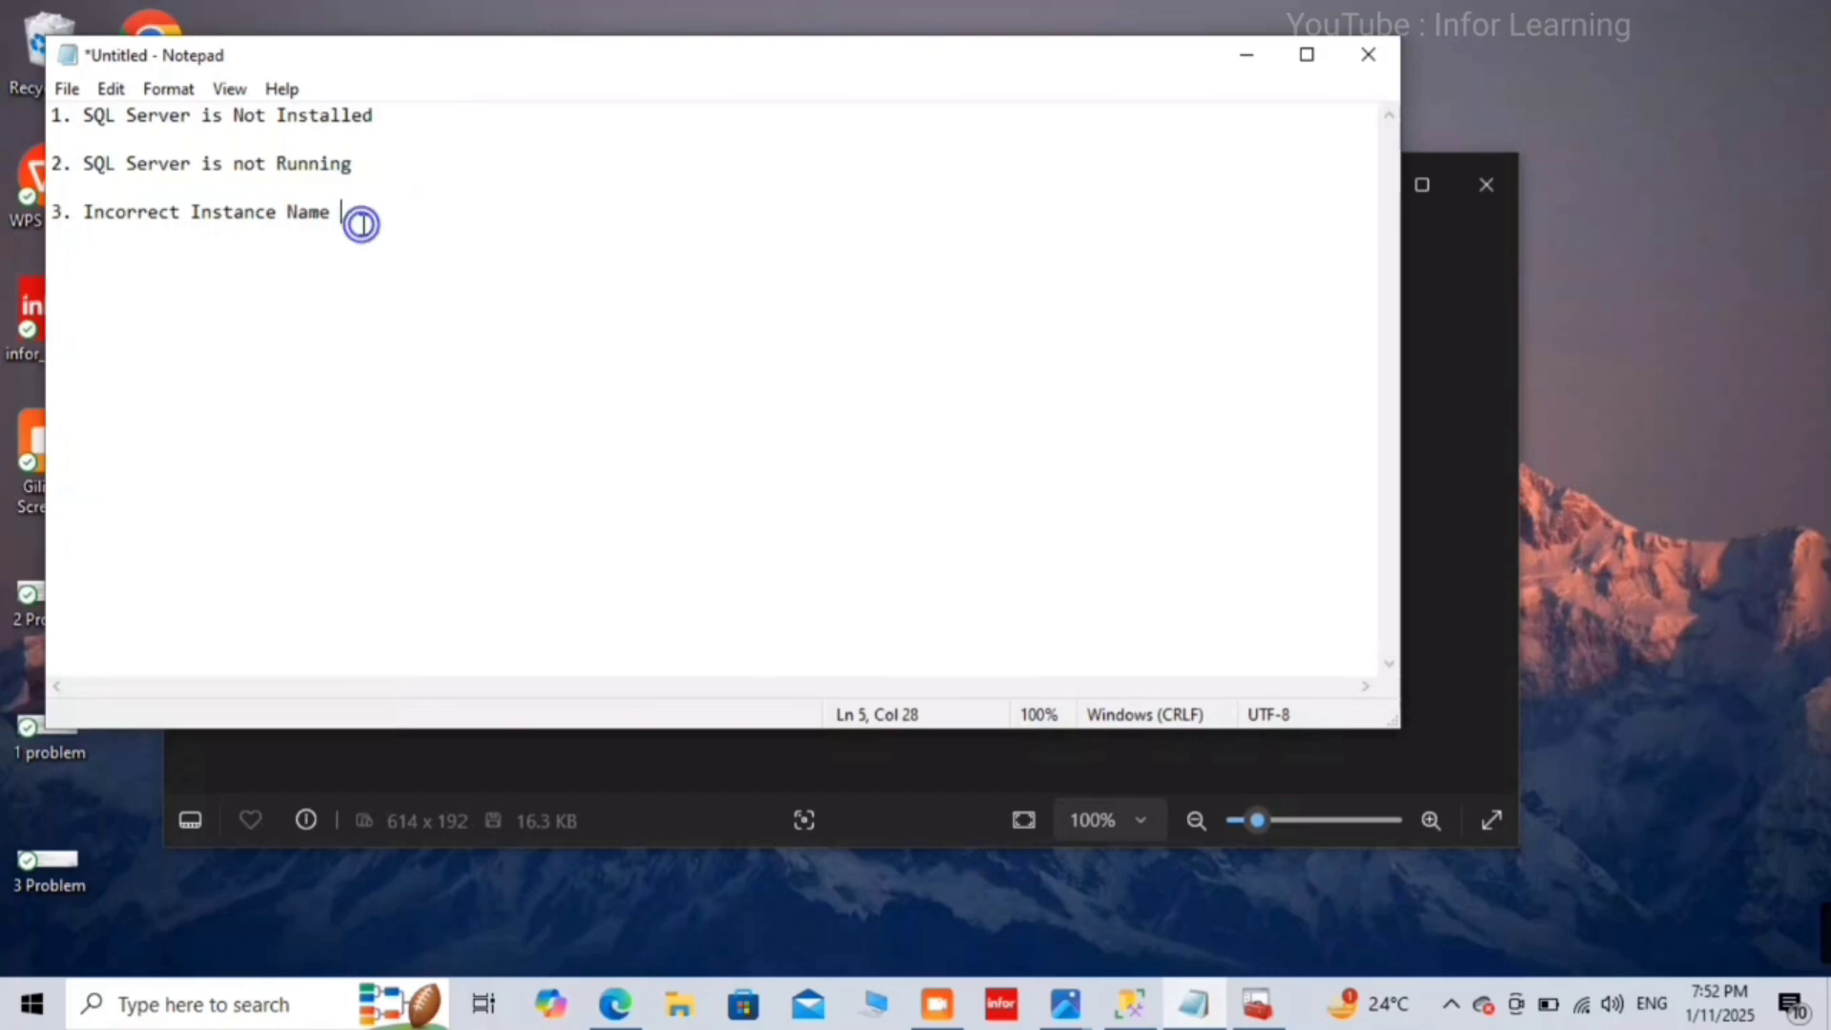
# Step: Minimize the notes, return to 2 Problem.PNG, and switch back to Management Studio
pyautogui.click(1252, 56)
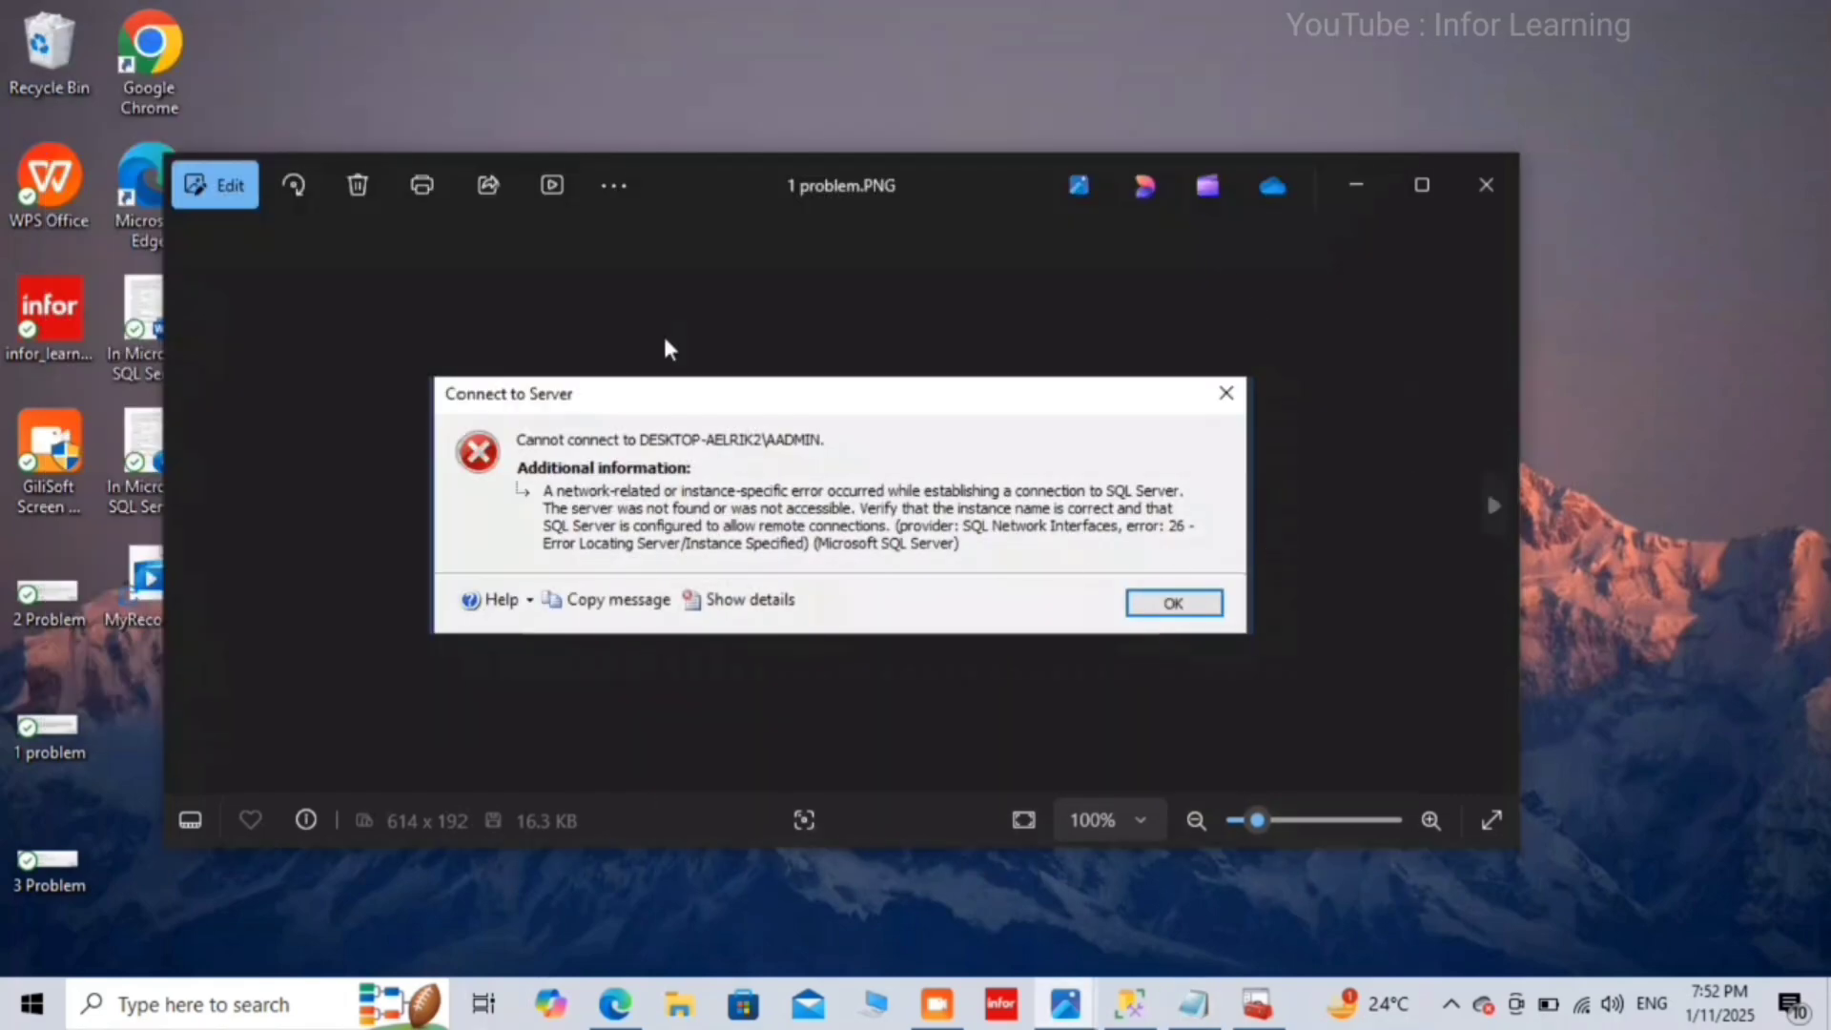
pyautogui.click(195, 513)
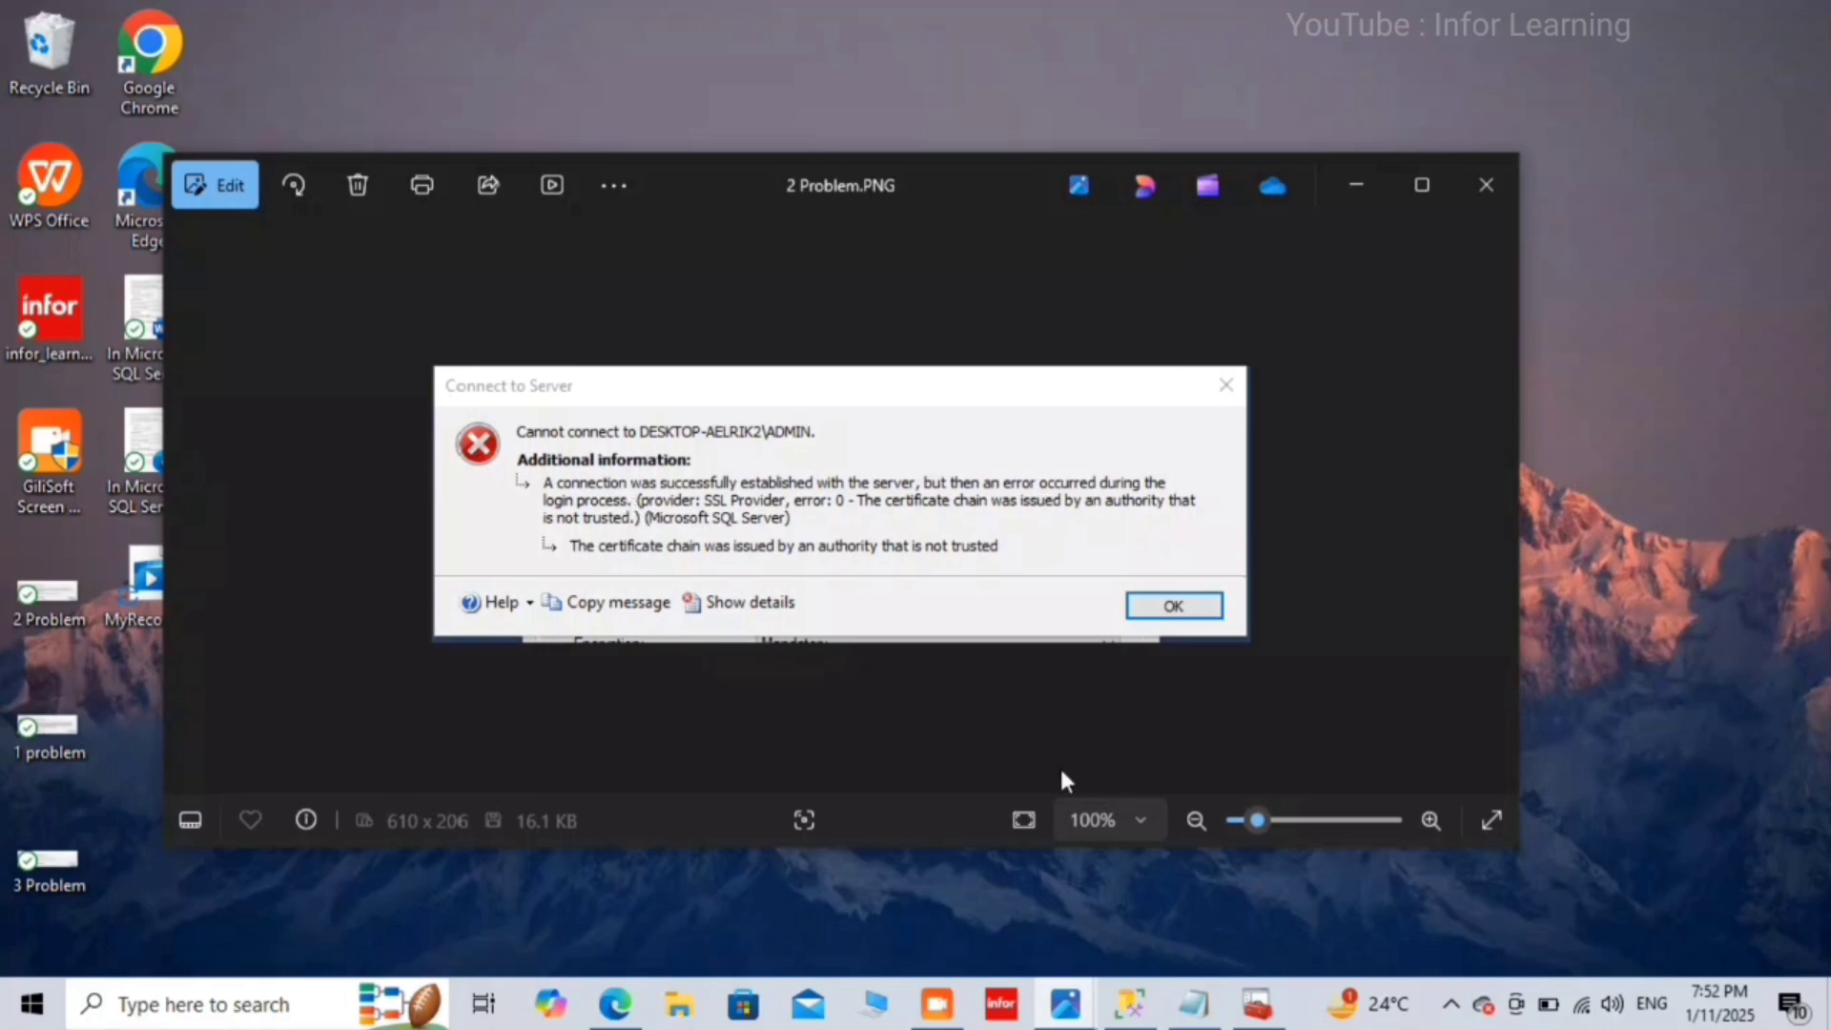
pyautogui.click(1129, 1003)
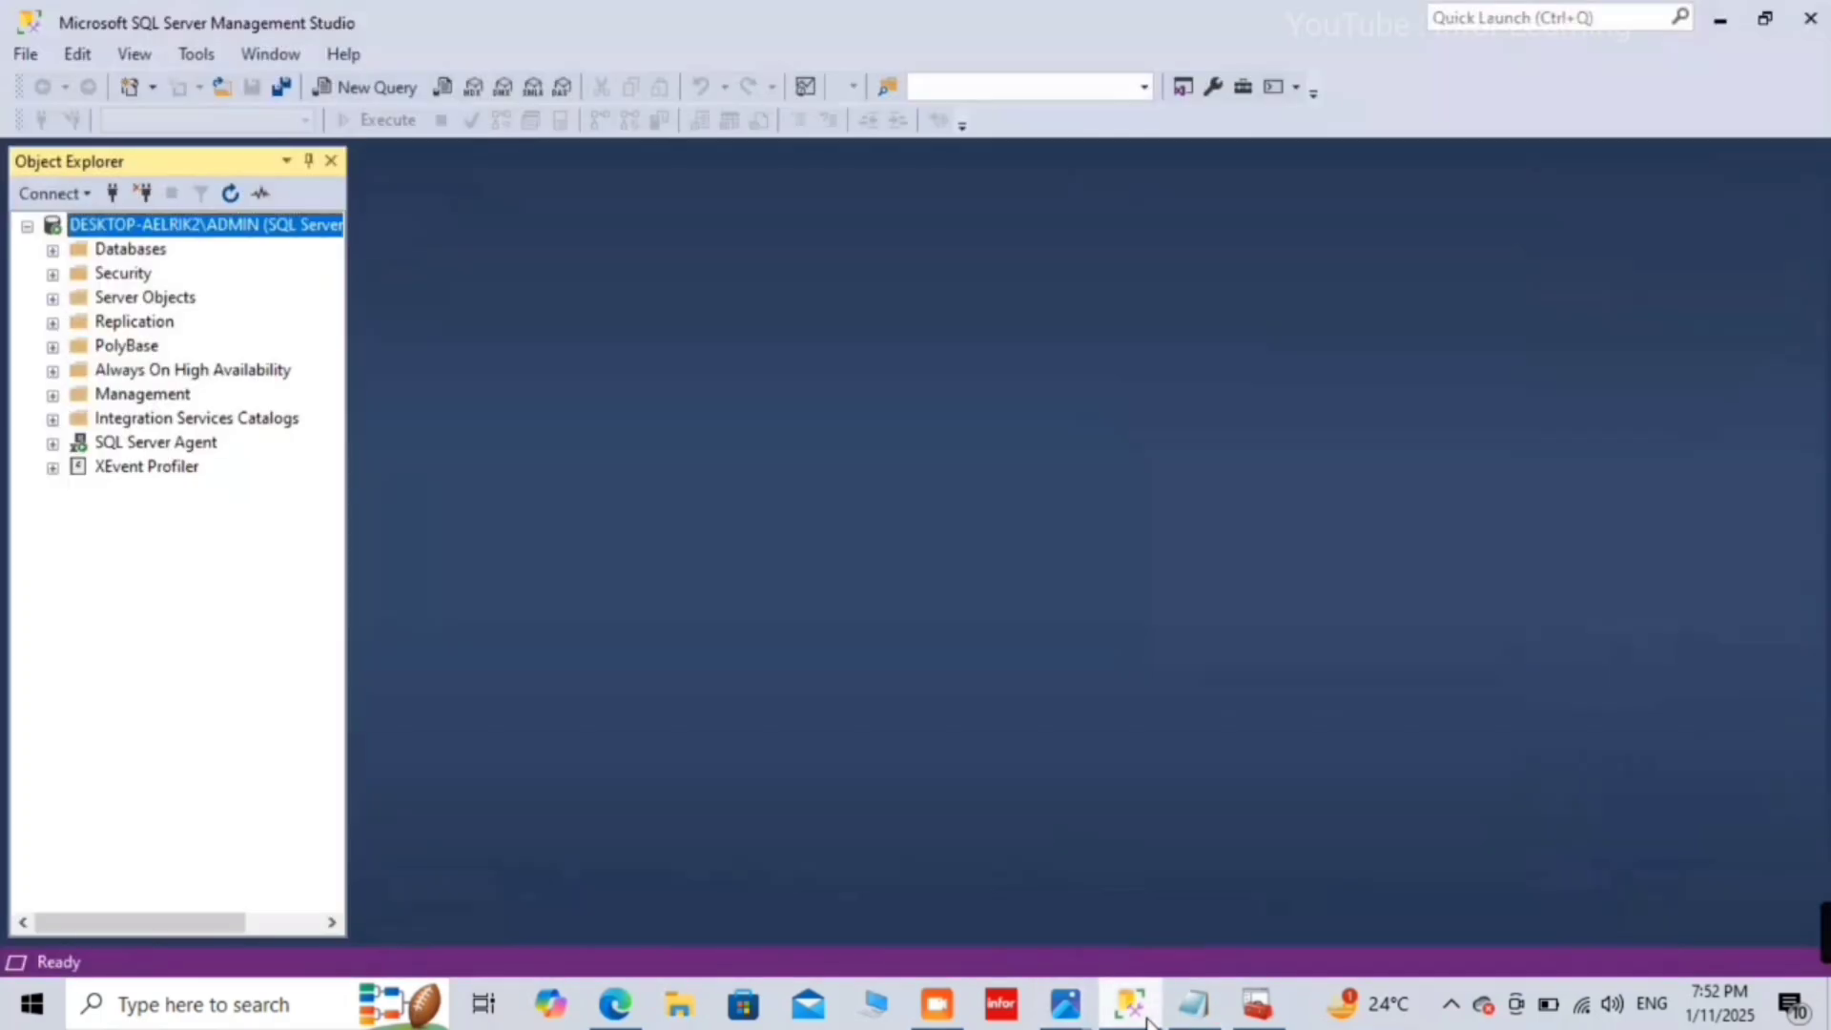
# Step: Disconnect and reconnect with Encryption set to Mandatory and Trust server certificate ticked
pyautogui.click(142, 193)
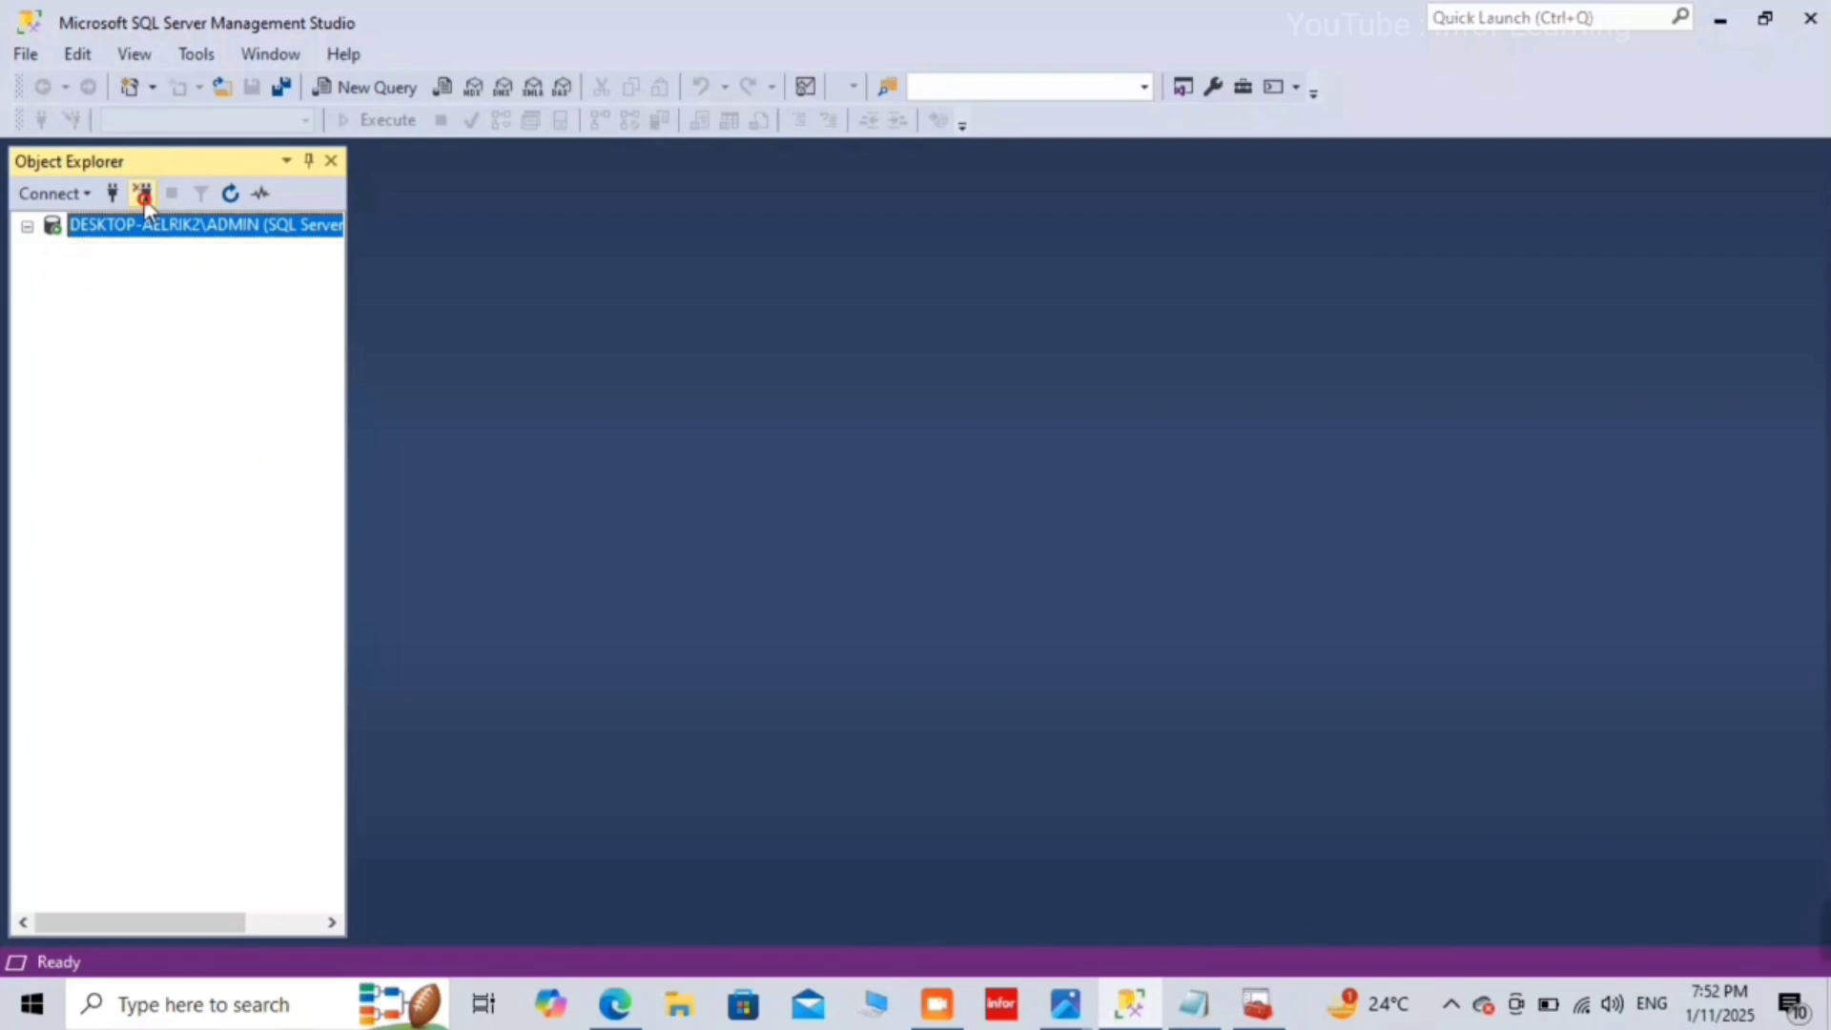
pyautogui.click(114, 194)
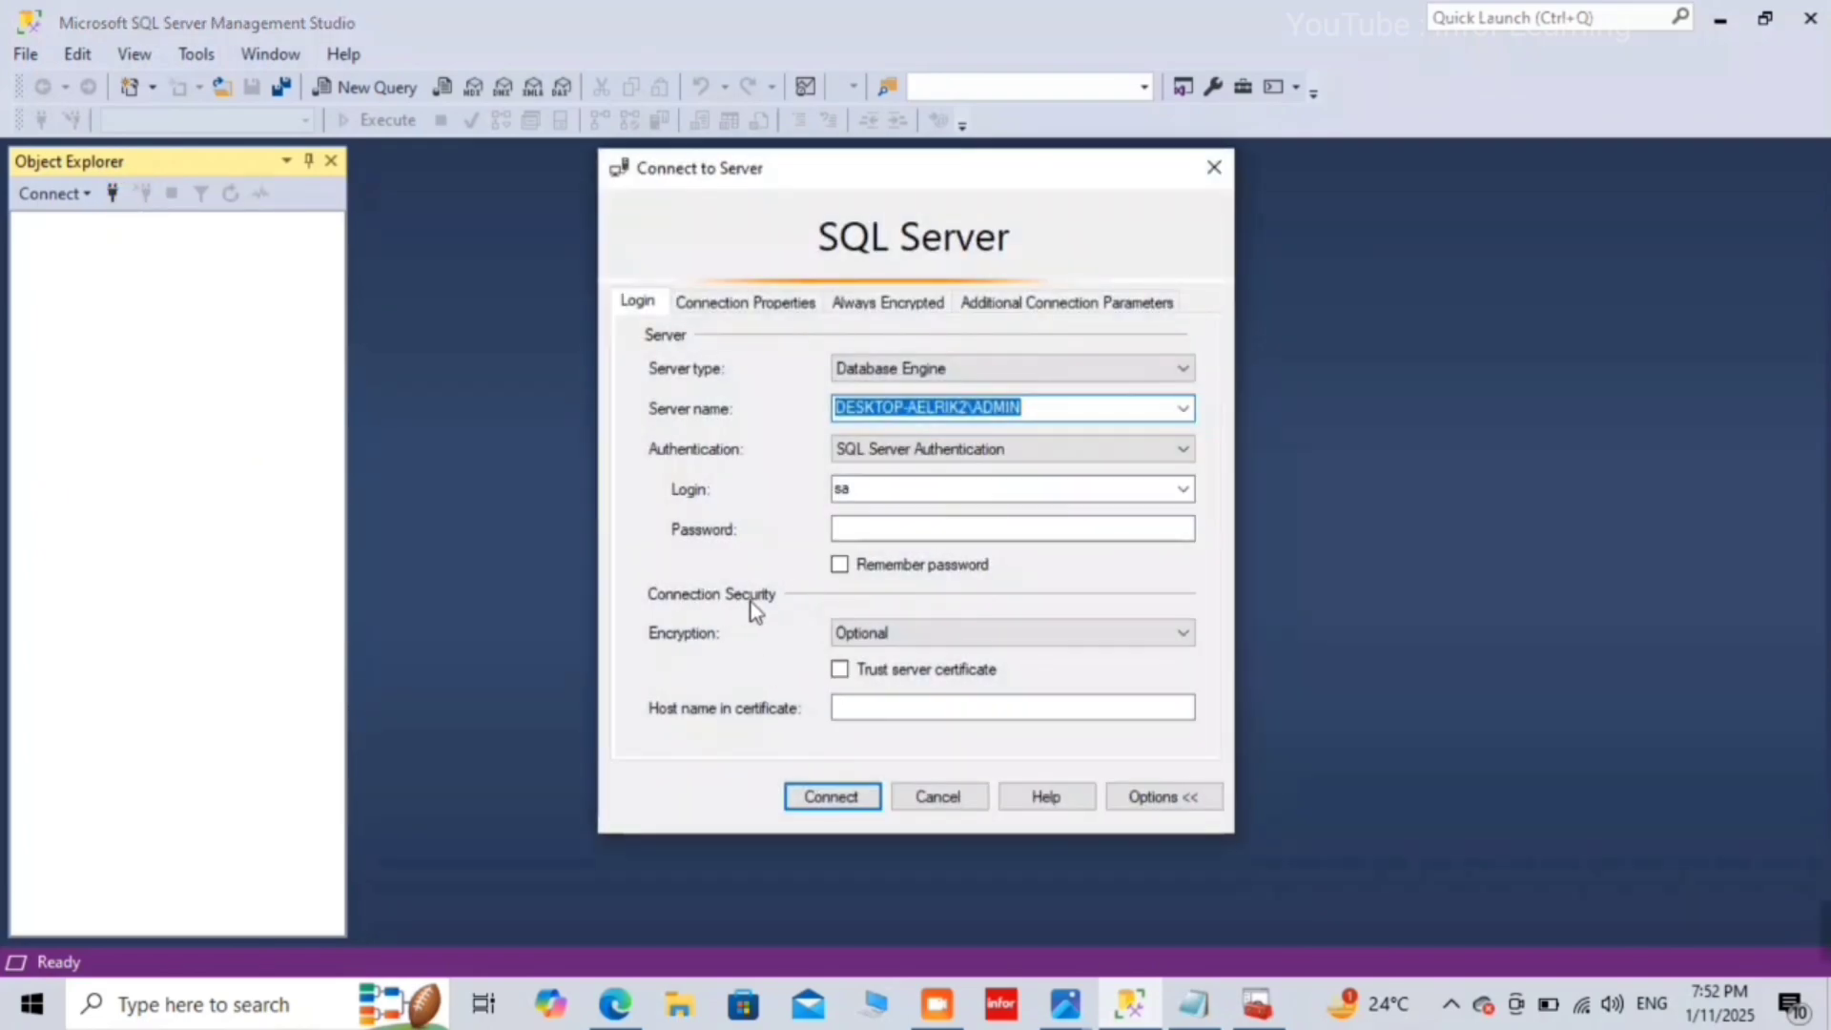
pyautogui.click(960, 638)
pyautogui.click(961, 638)
pyautogui.click(961, 638)
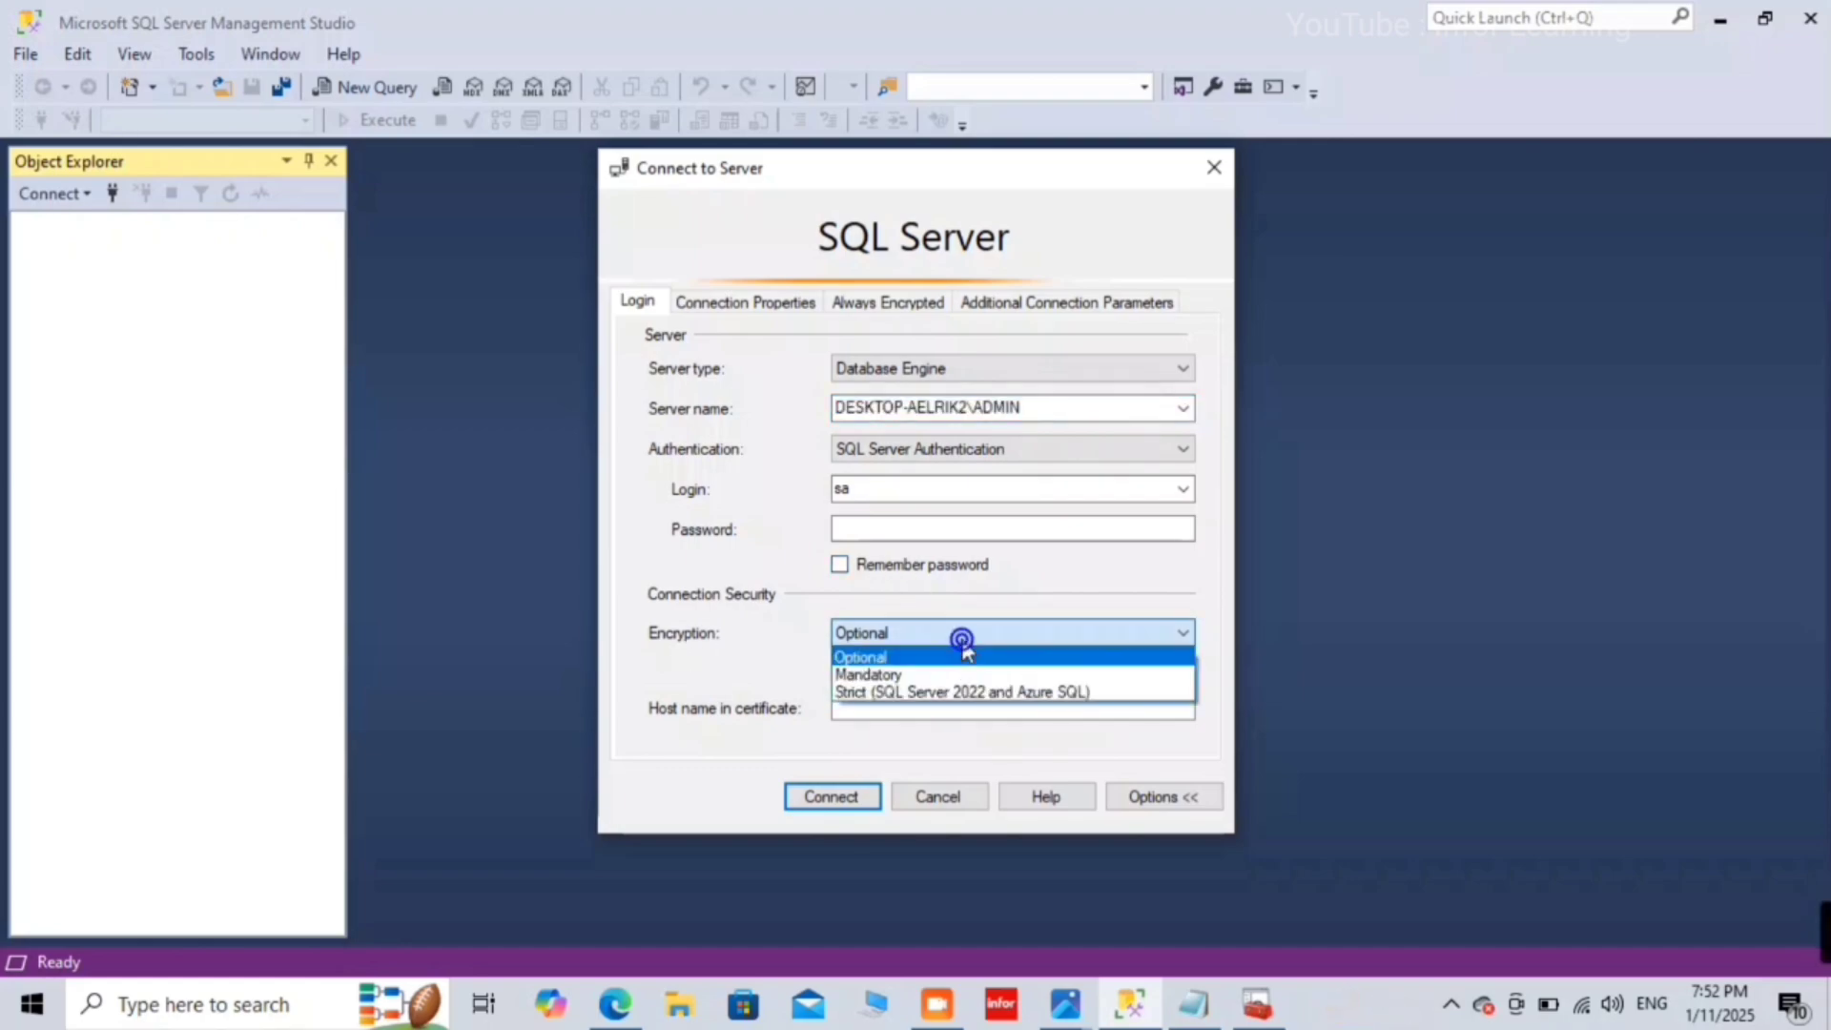
pyautogui.click(870, 674)
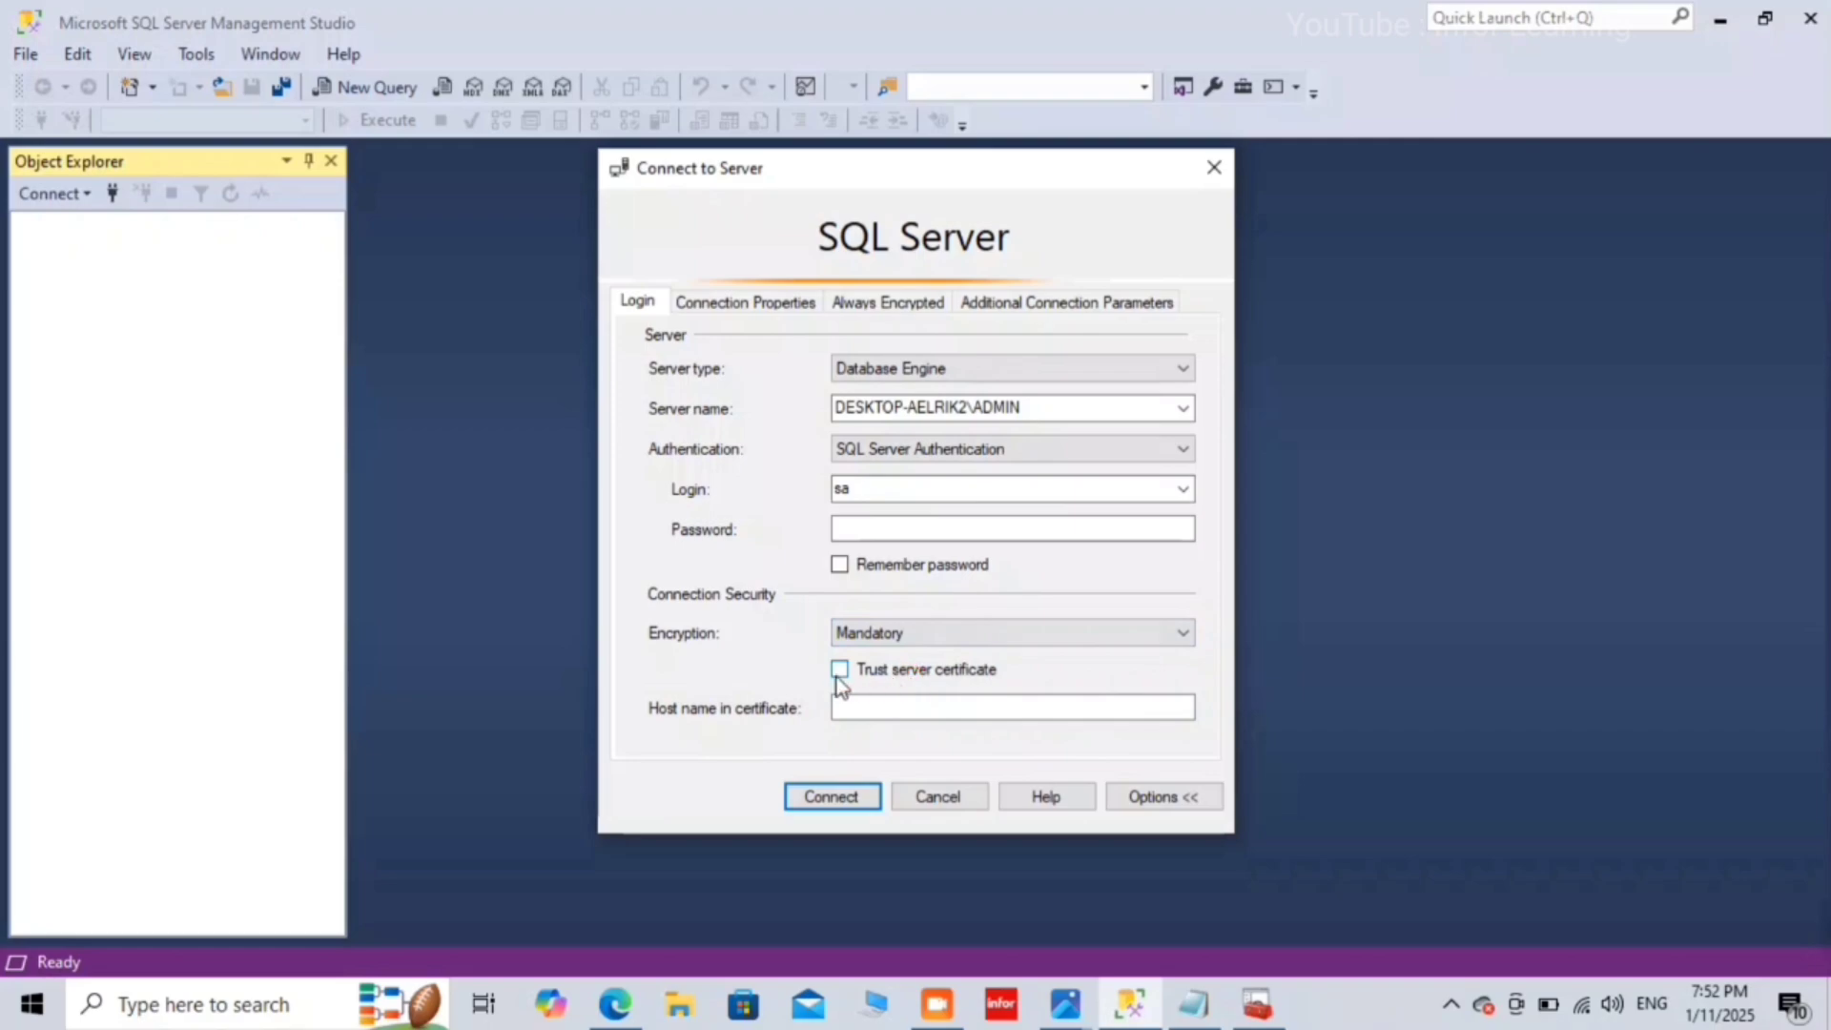
pyautogui.click(838, 672)
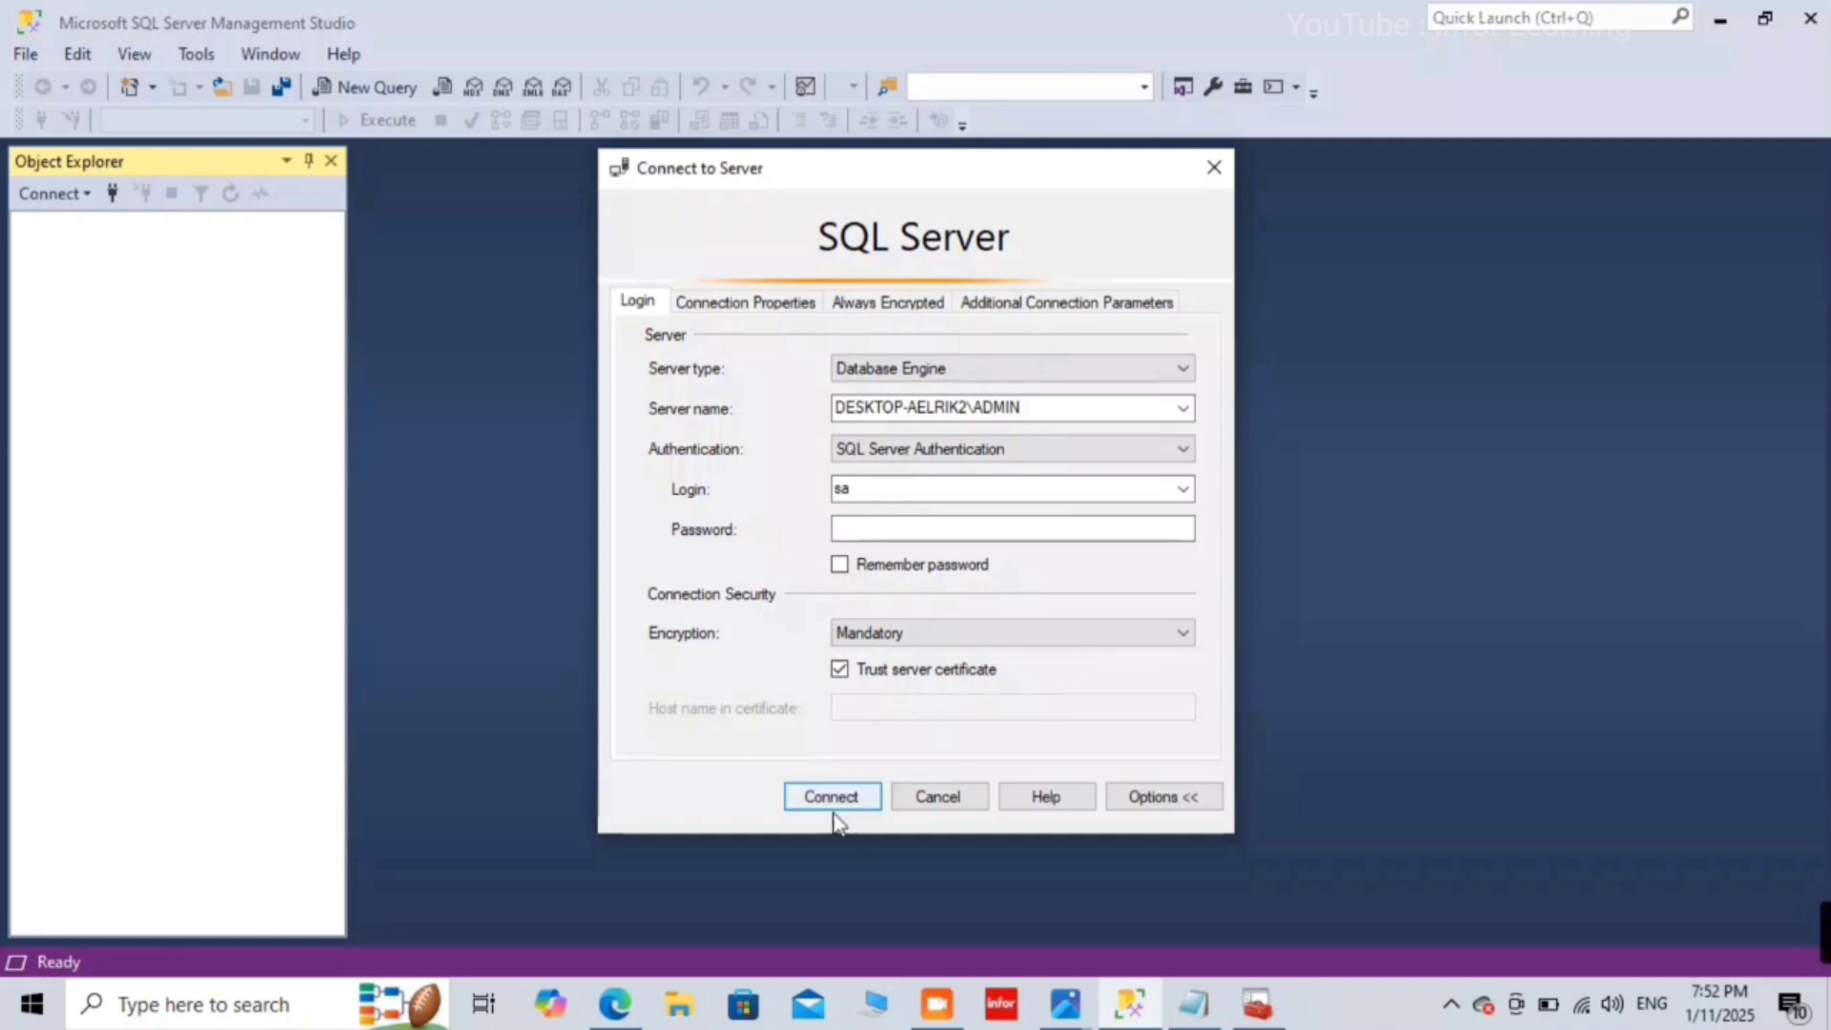
# Step: Enter the sa password, connect, and minimize Management Studio to see the error screenshot
pyautogui.click(921, 534)
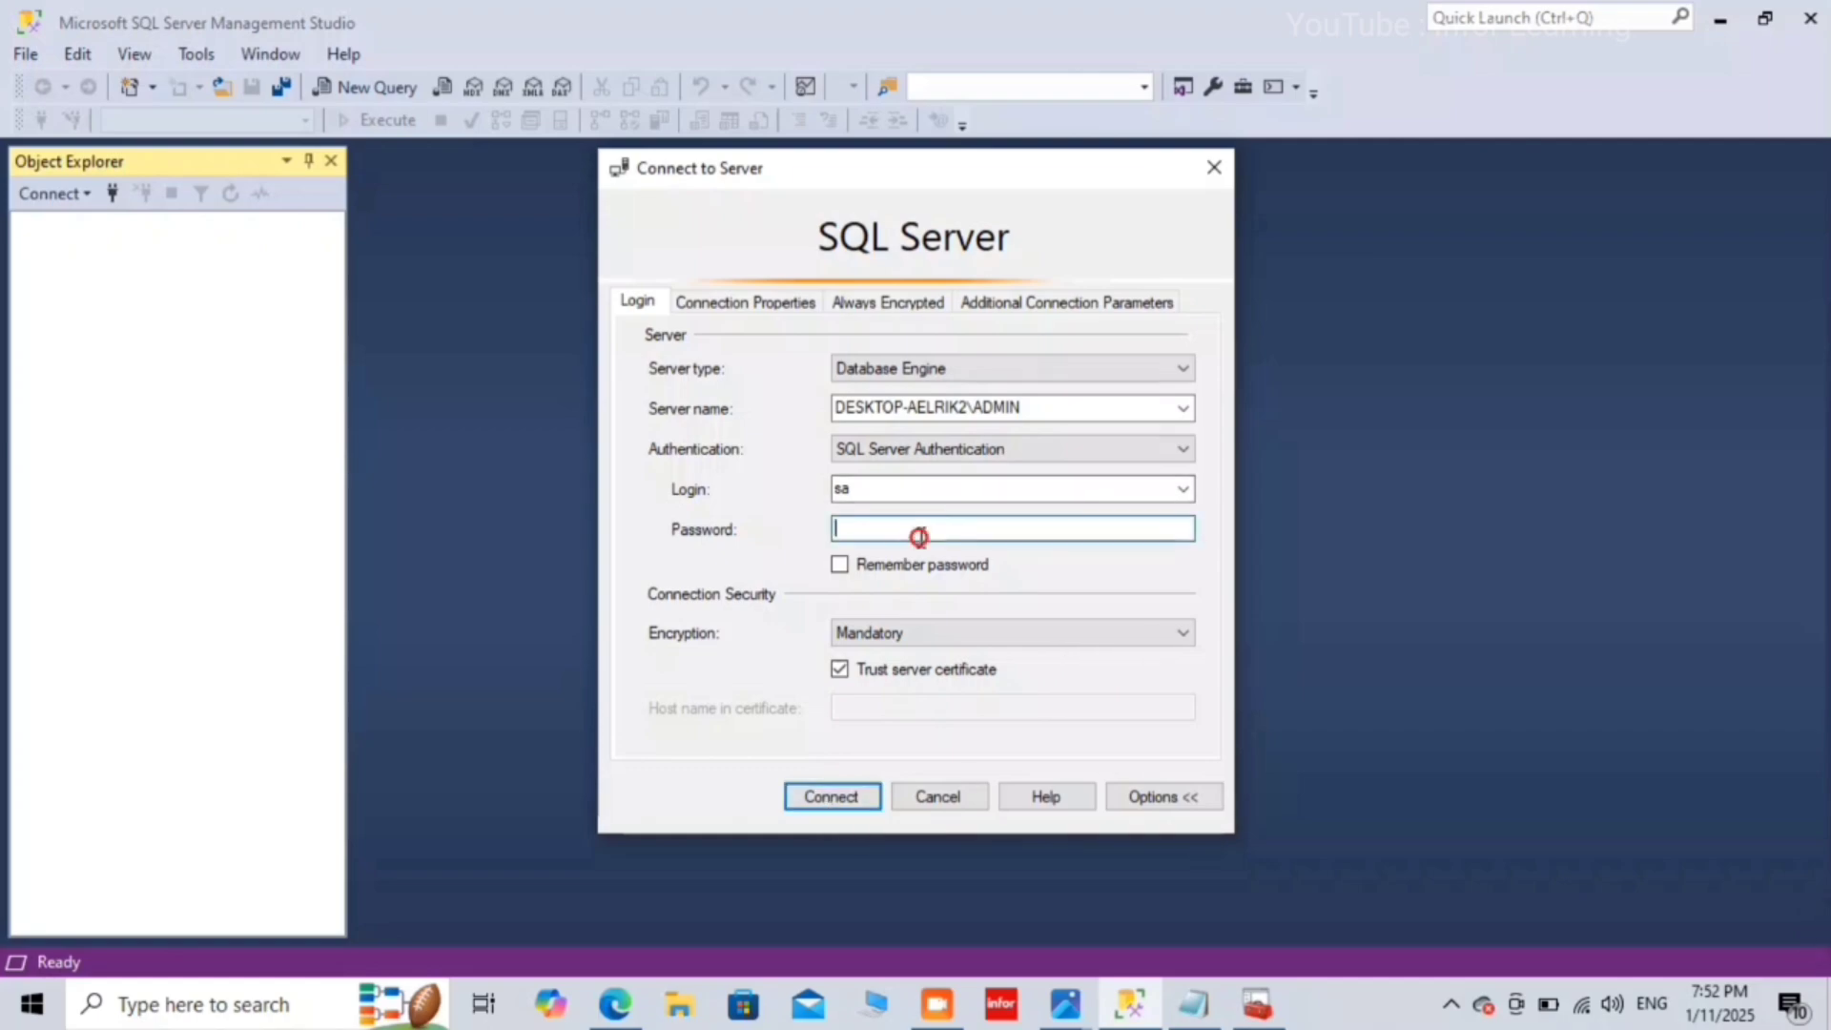
pyautogui.write('1')
pyautogui.press('Return')
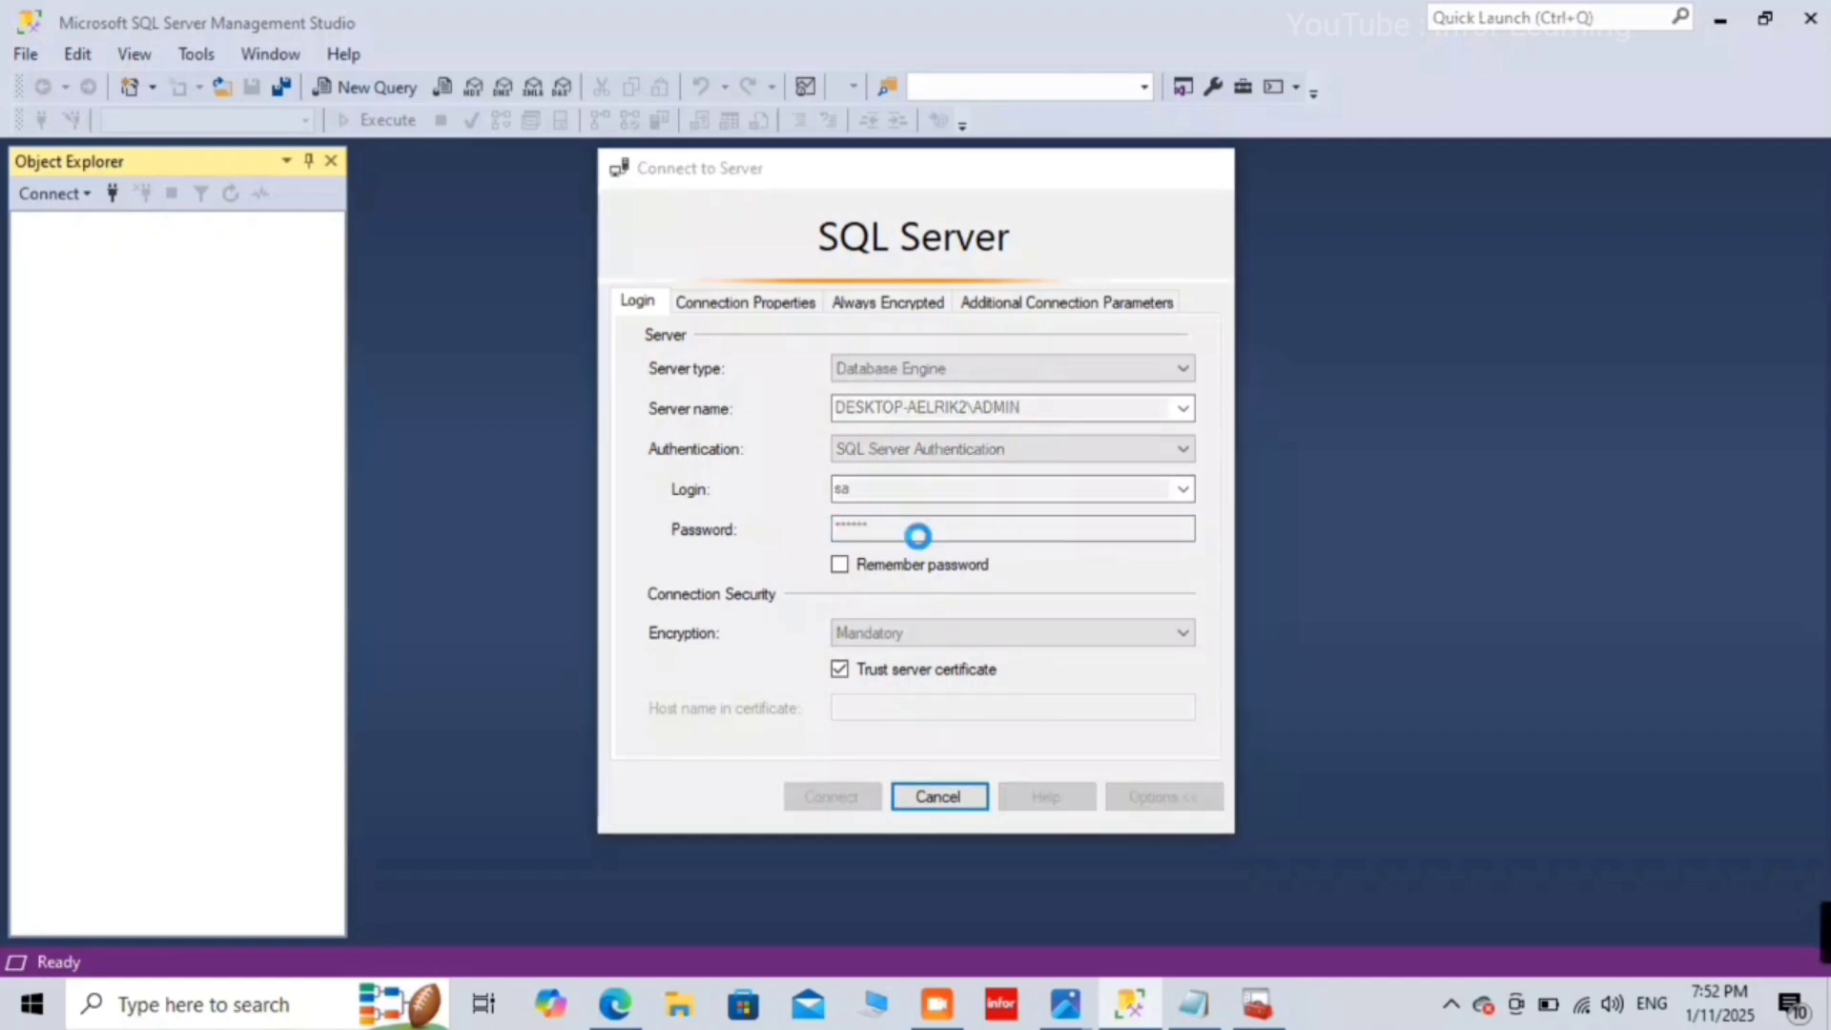
pyautogui.click(1721, 19)
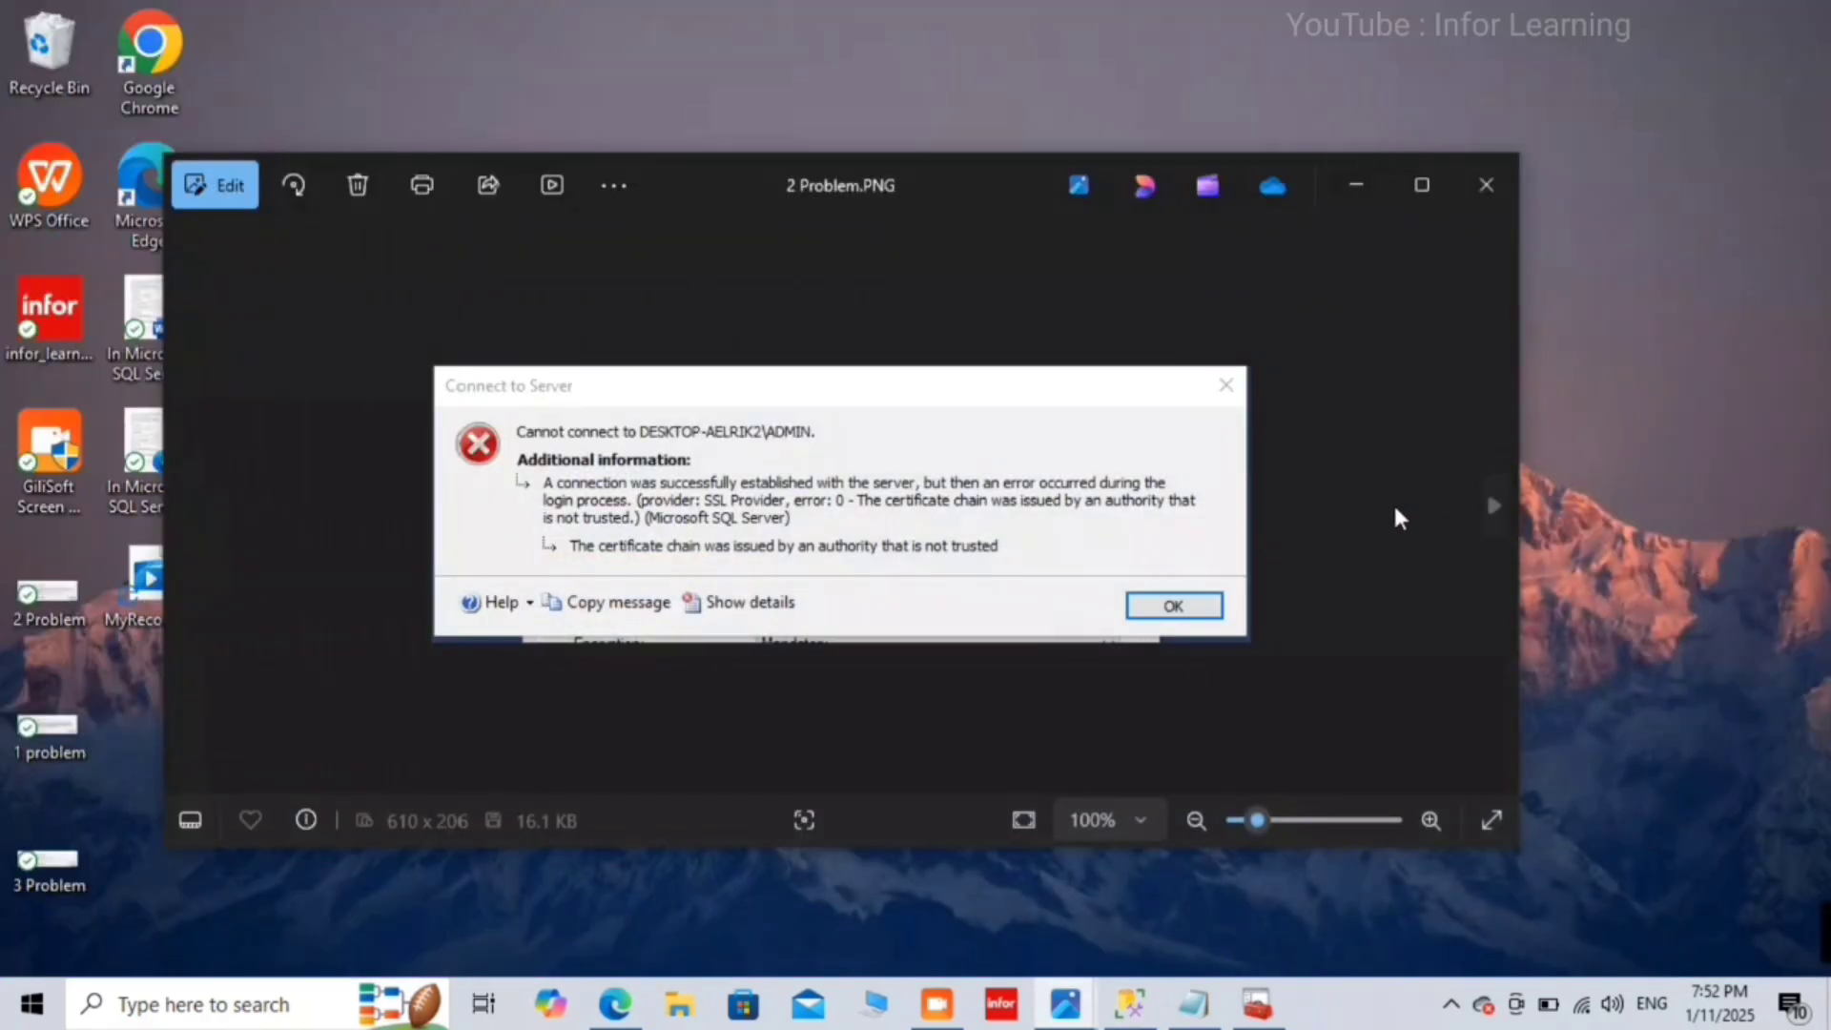
# Step: Advance Photos to 3 Problem.PNG showing the sa login-failed error 18456
pyautogui.press('Right')
pyautogui.press('Right')
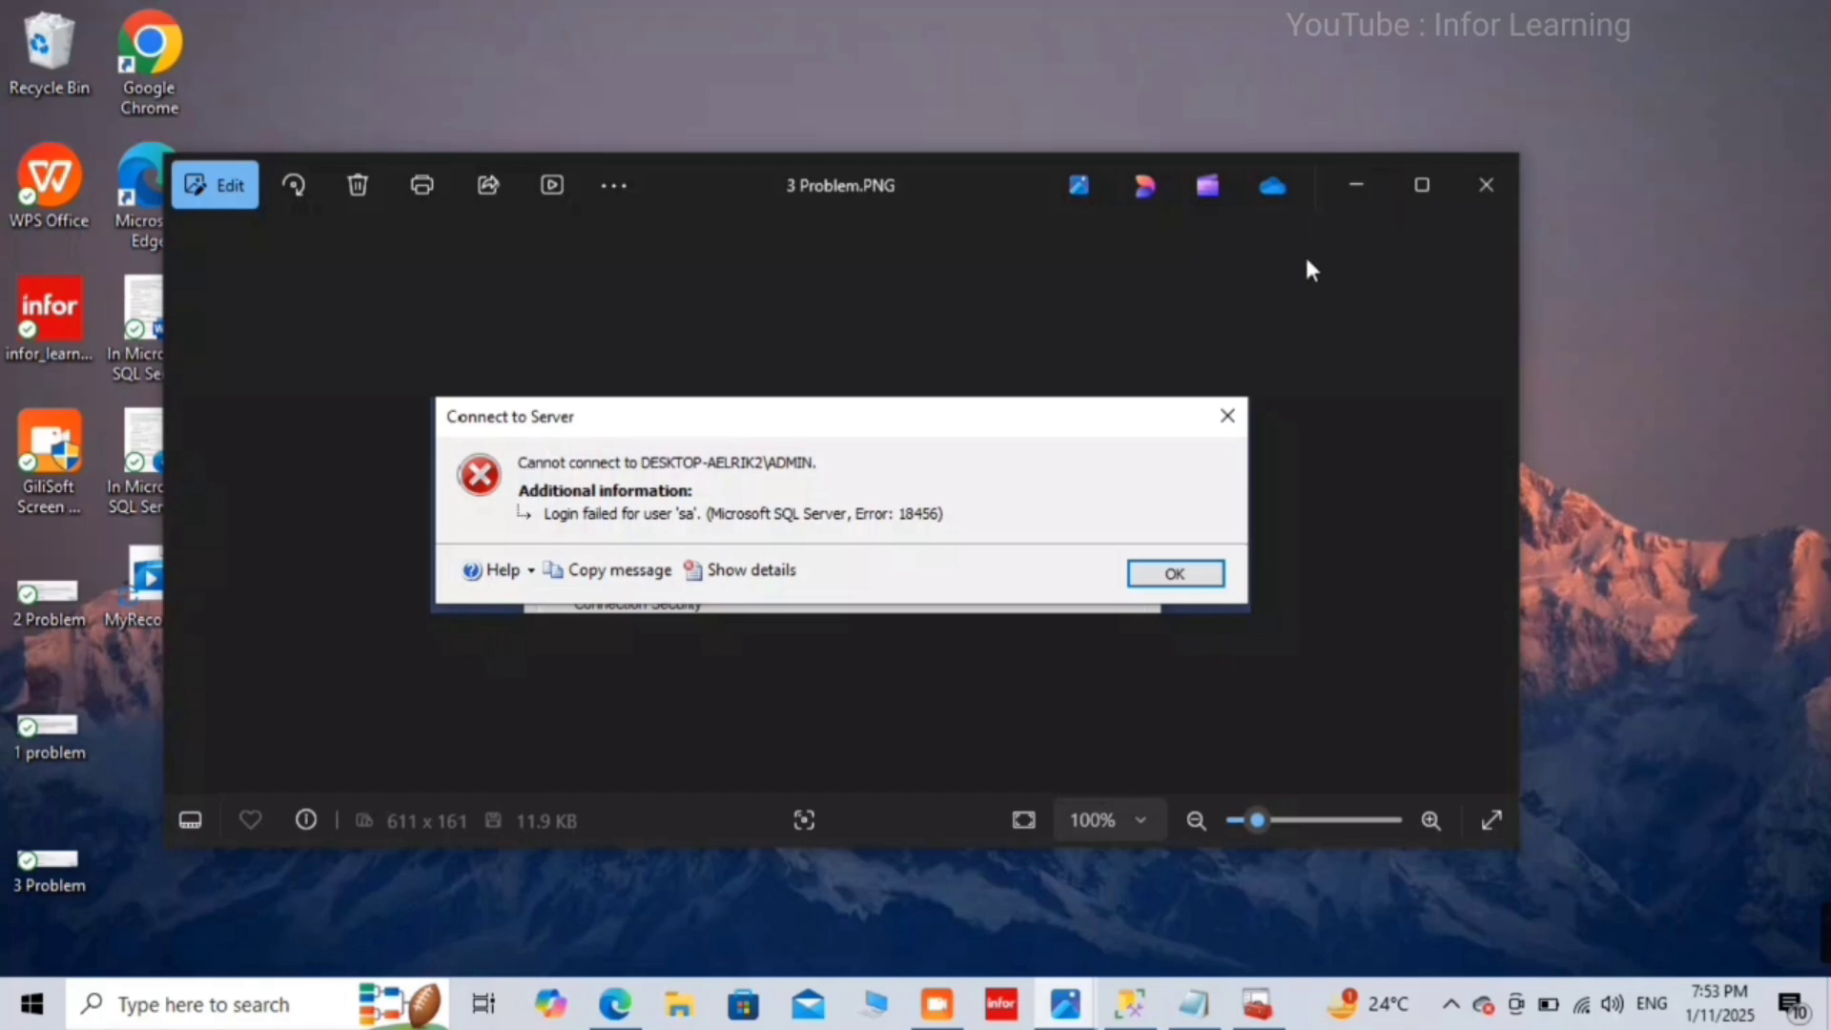
# Step: Minimize Photos, open the sa troubleshooting PDF from the desktop, skim it, then minimize Edge
pyautogui.click(1355, 191)
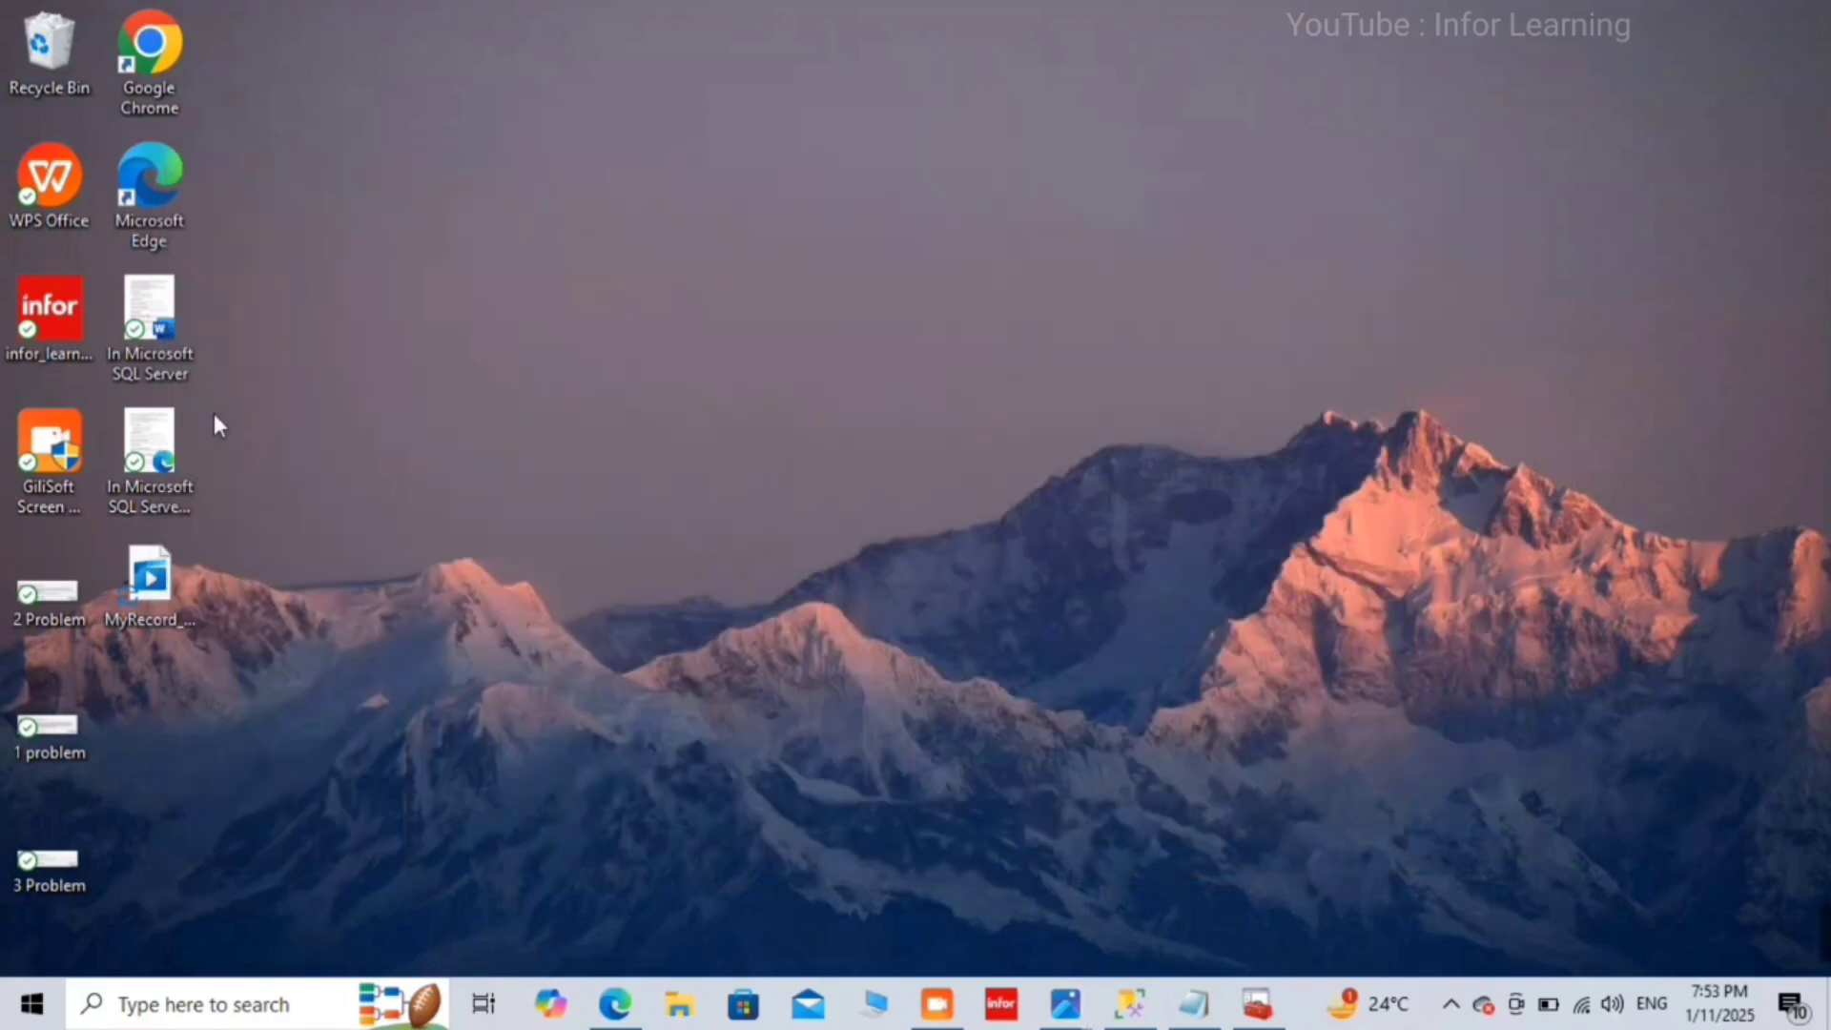
pyautogui.doubleClick(153, 446)
pyautogui.scroll(-15, 729, 531)
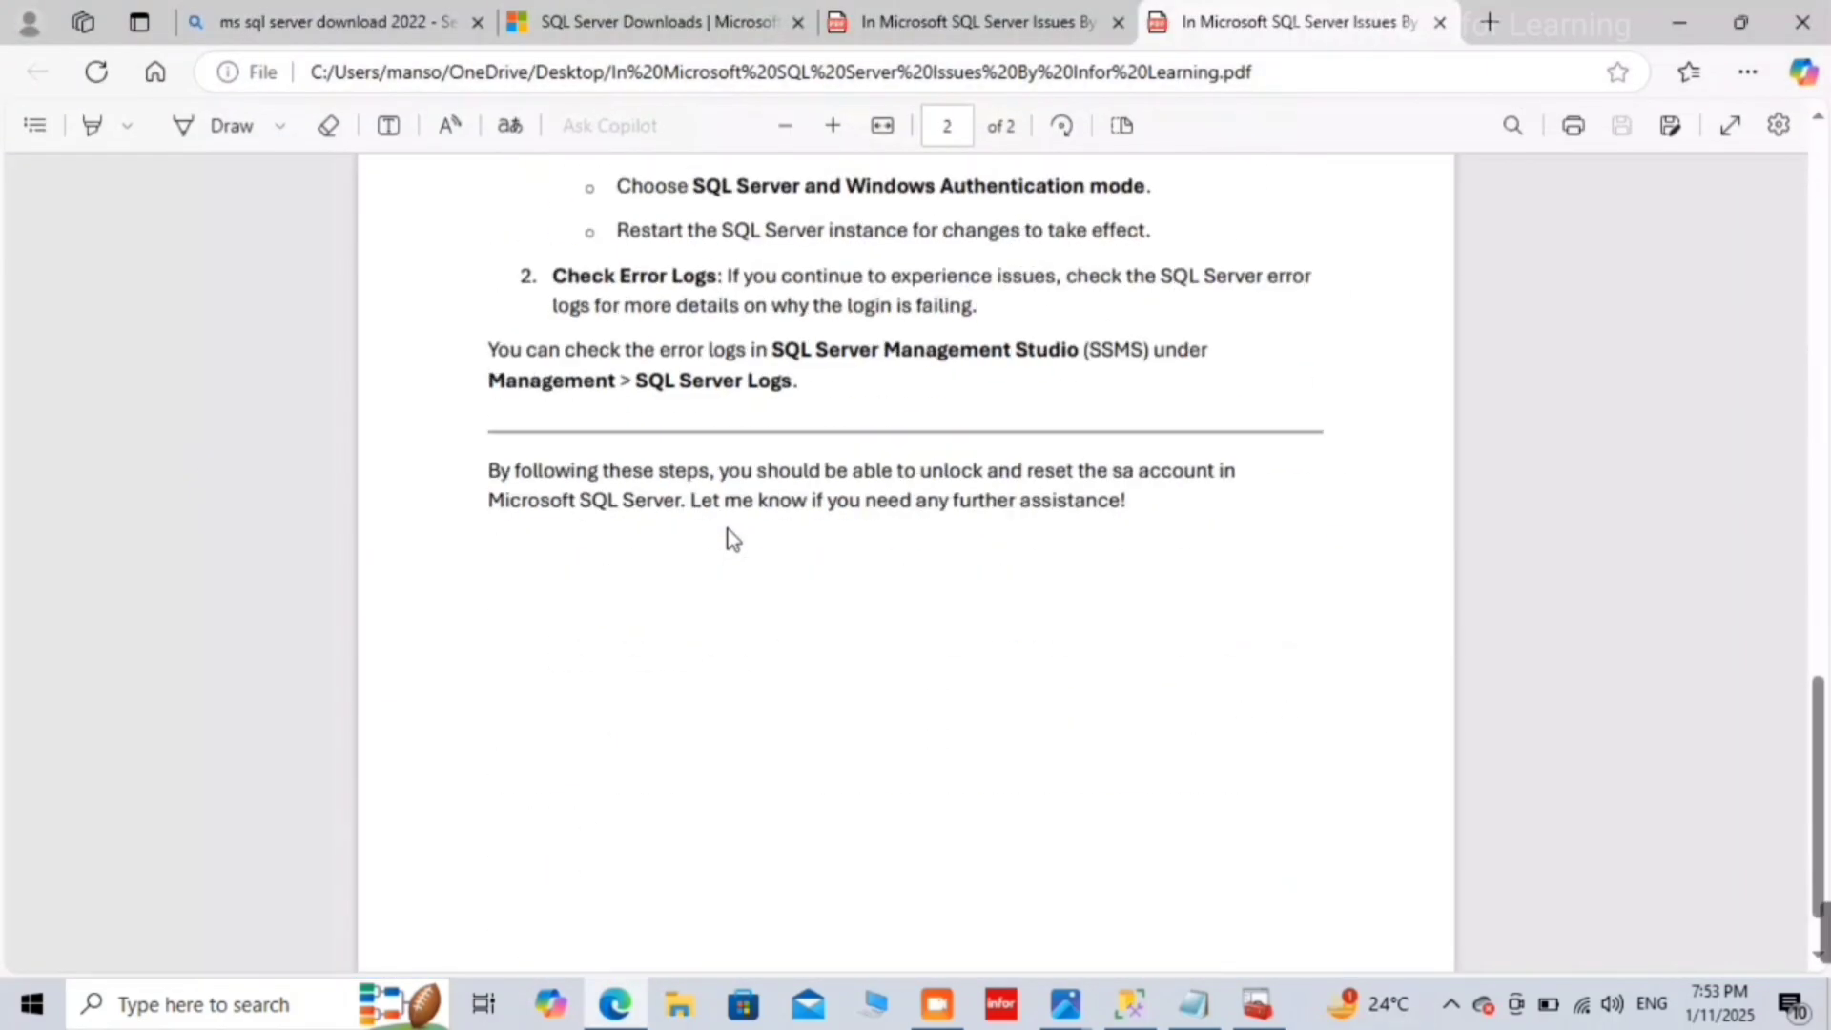
pyautogui.scroll(15, 729, 537)
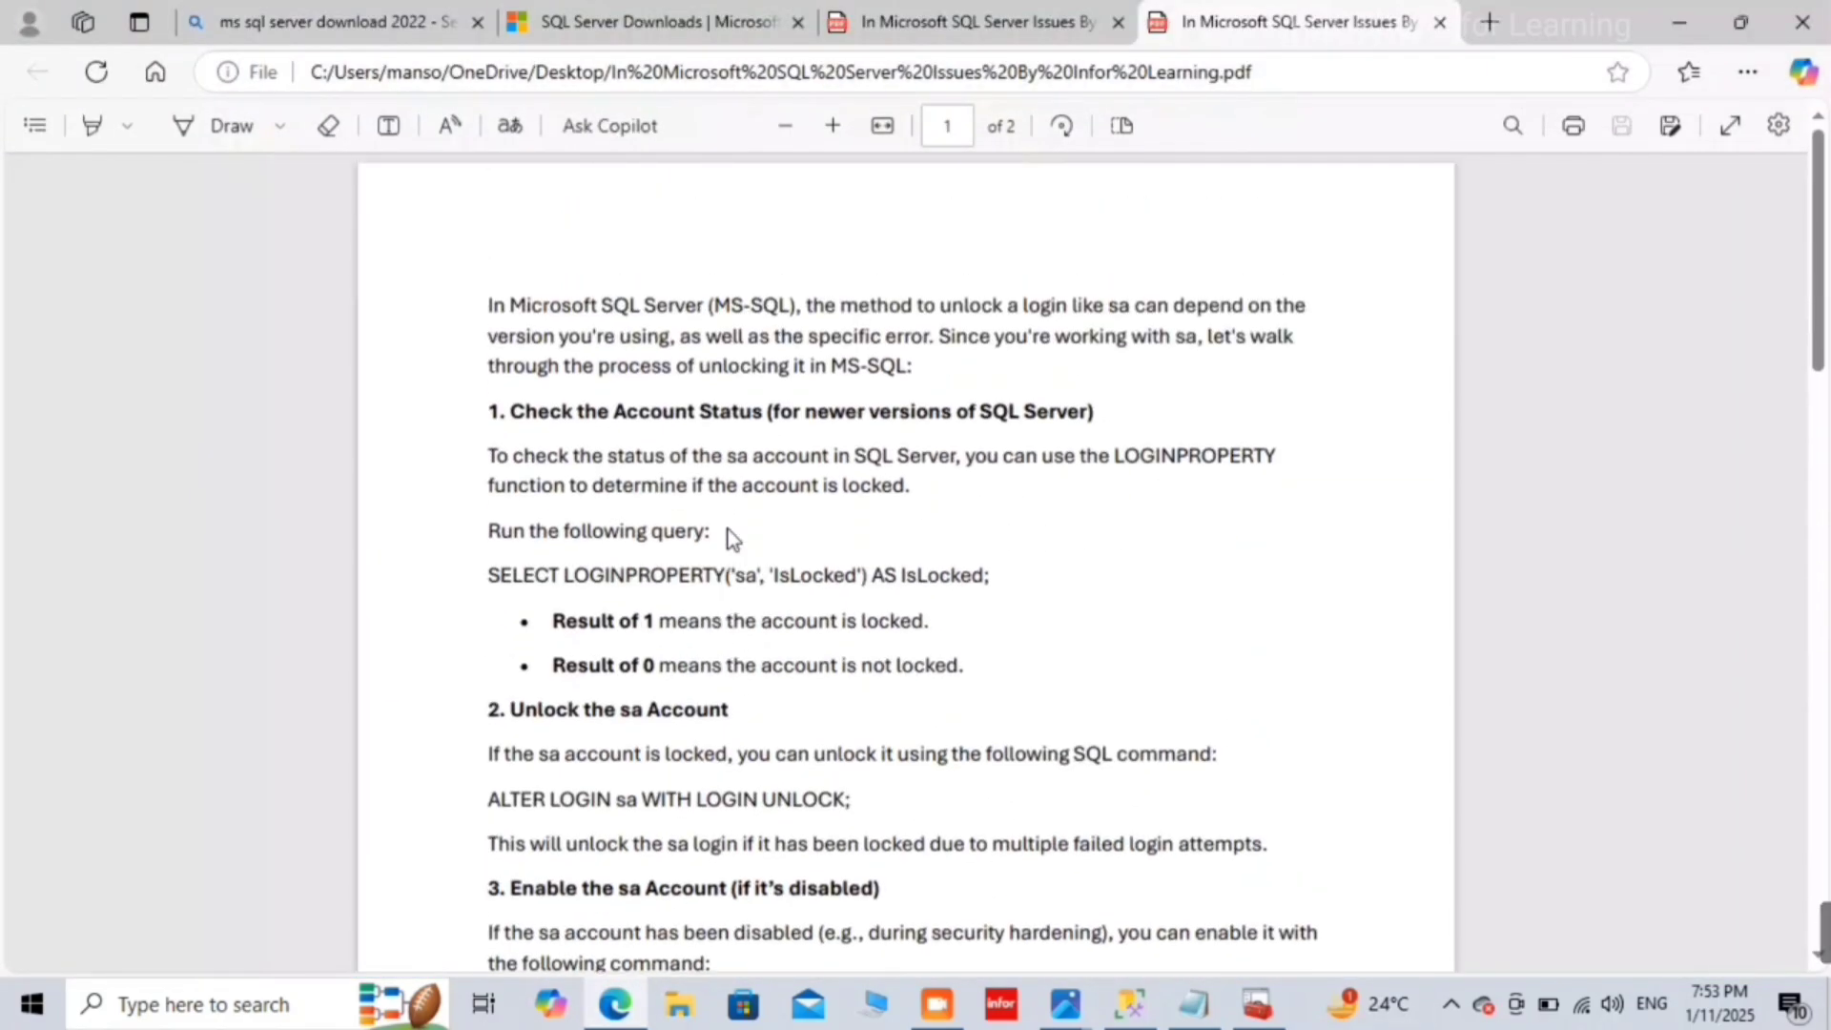
pyautogui.click(1682, 11)
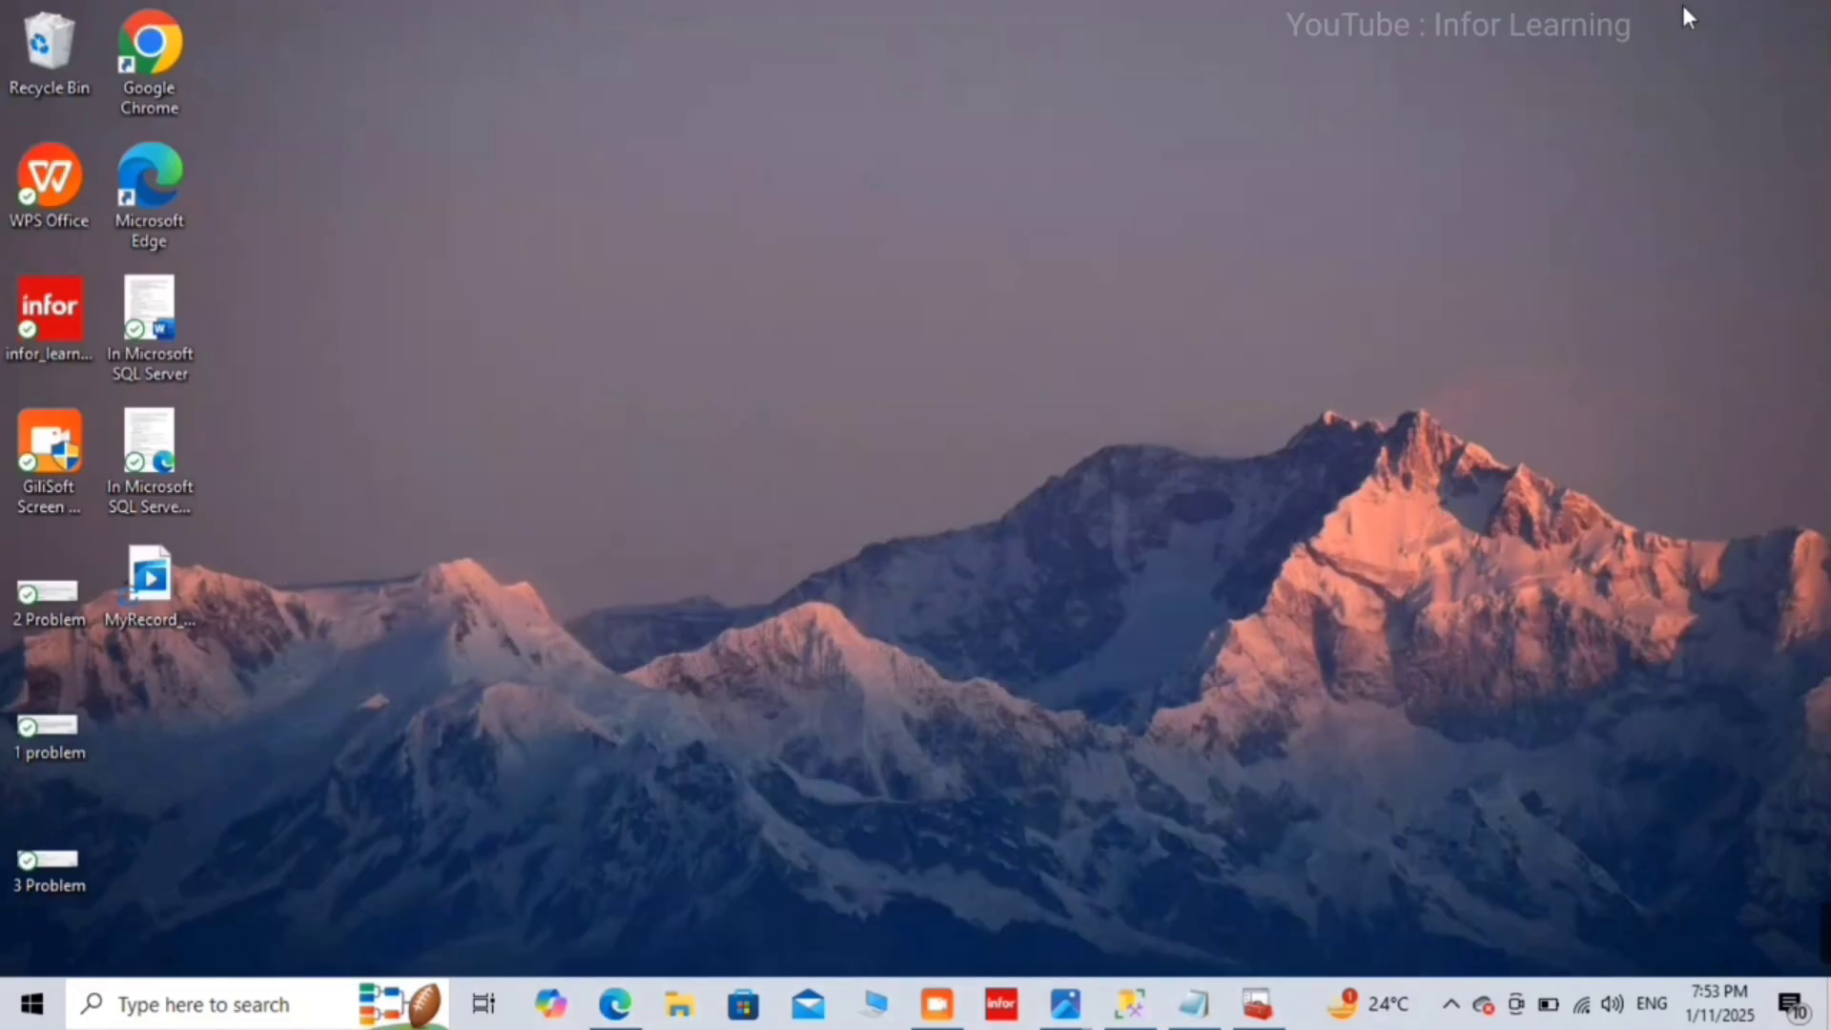
# Step: Restore Management Studio from the taskbar, showing DESKTOP-AELRIK2\ADMIN's Object Explorer folders
pyautogui.click(1150, 998)
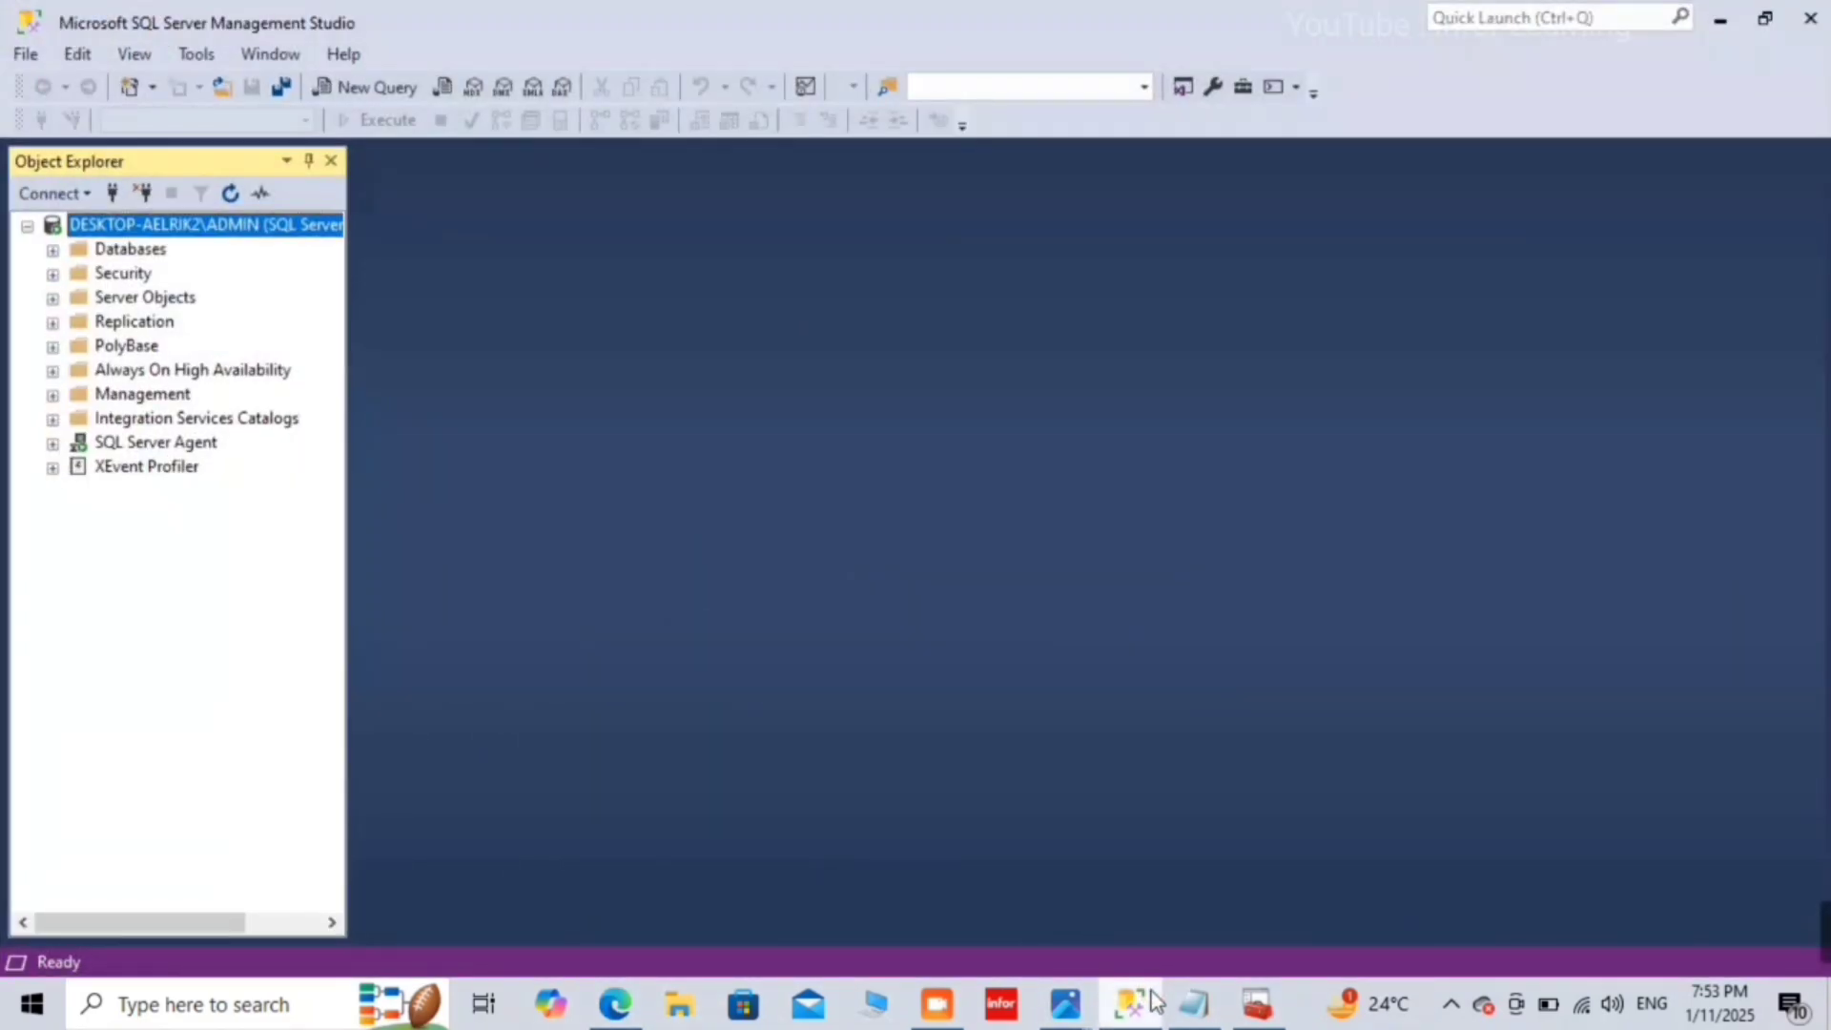